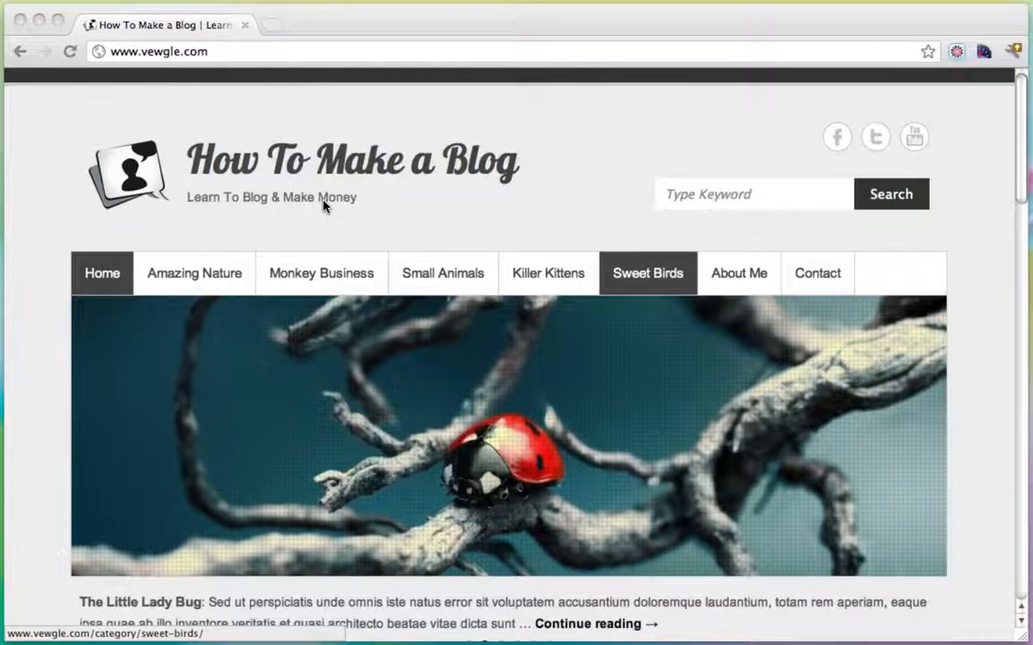
# Scroll the blog's home page and switch the featured slider to the ladybug post.
pyautogui.scroll(-6, 324, 205)
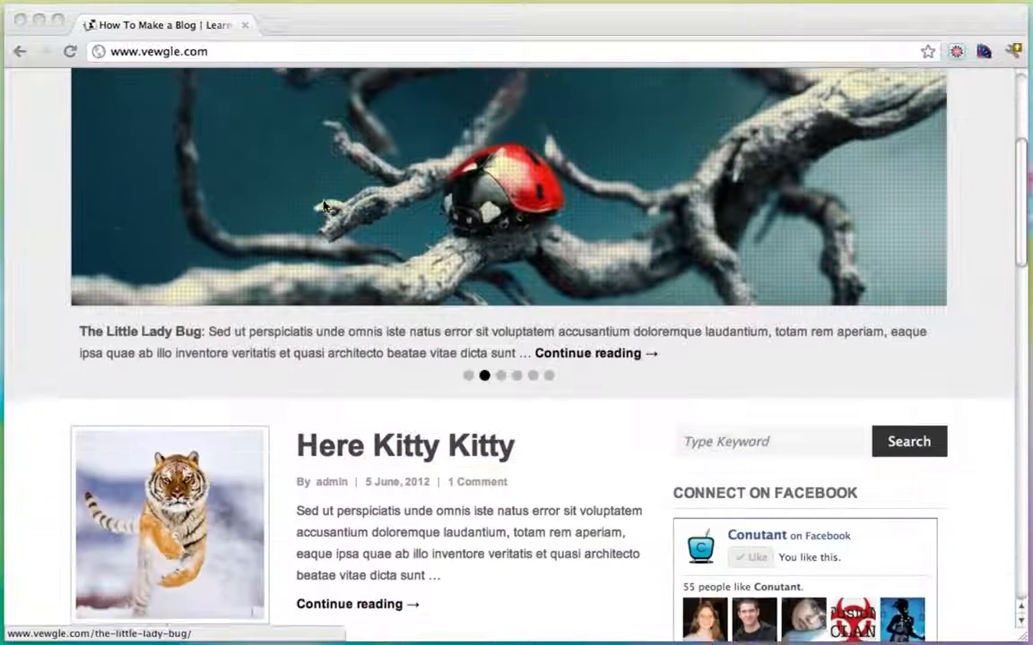
pyautogui.scroll(-5, 324, 206)
pyautogui.scroll(-8, 325, 206)
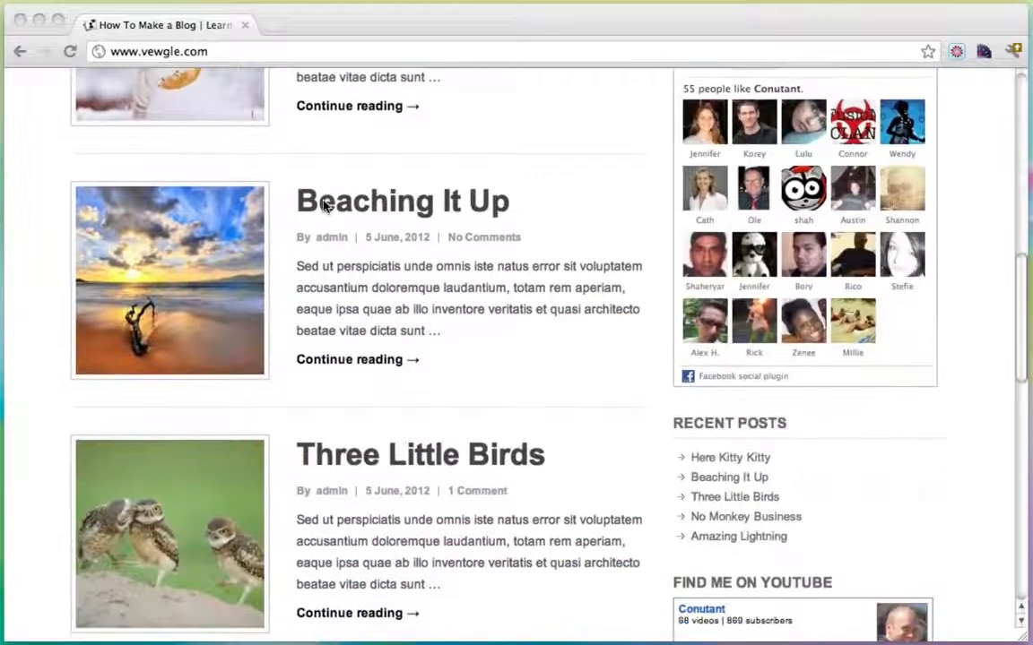
pyautogui.scroll(3, 332, 211)
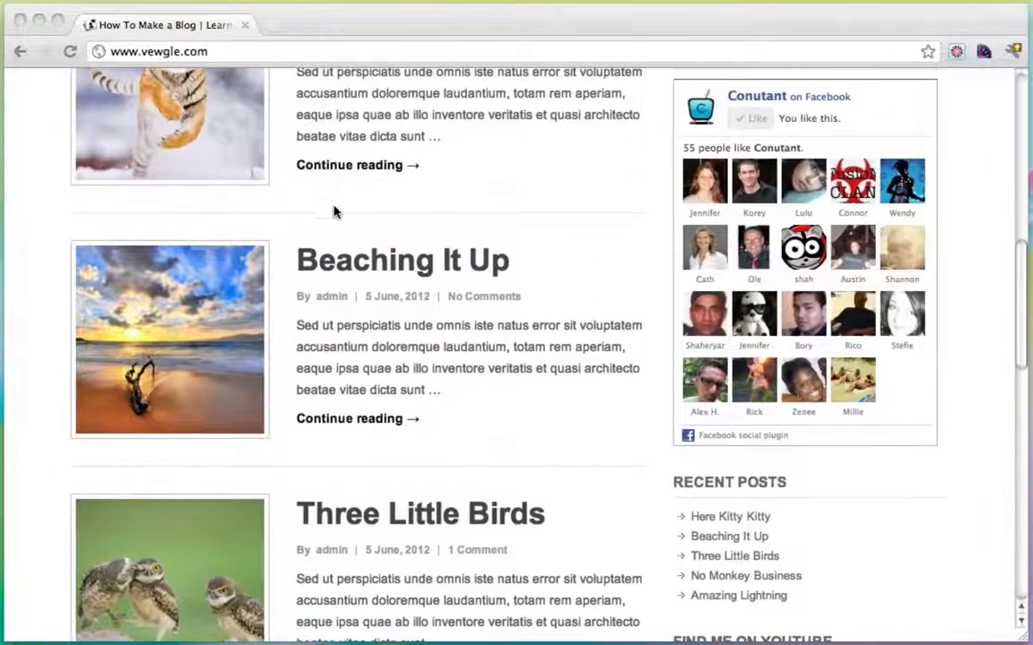
pyautogui.scroll(-3, 372, 267)
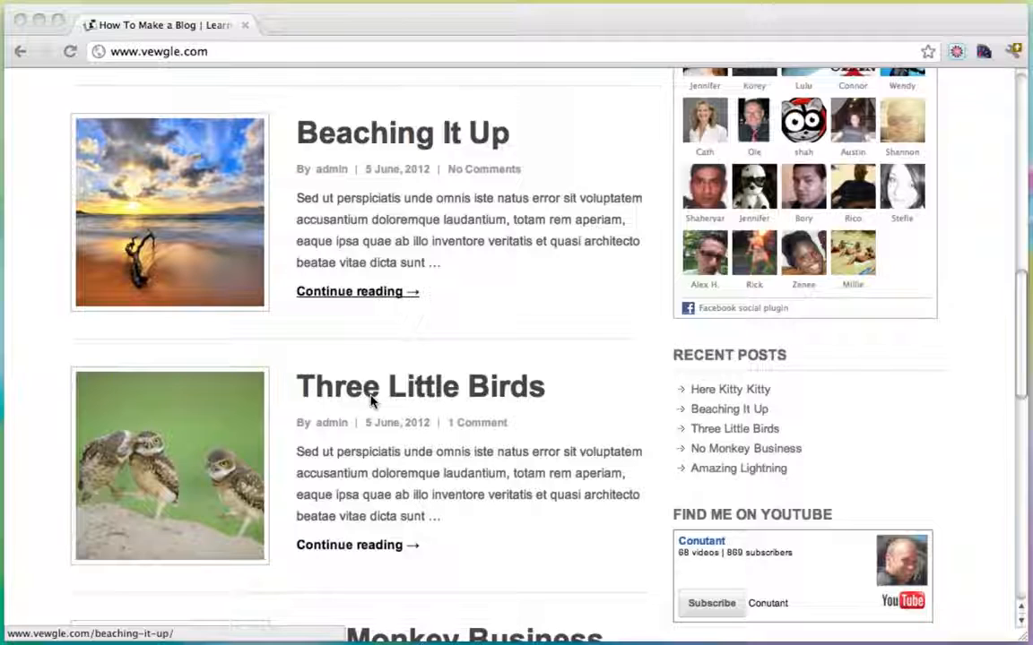
pyautogui.scroll(-5, 370, 401)
pyautogui.scroll(10, 370, 401)
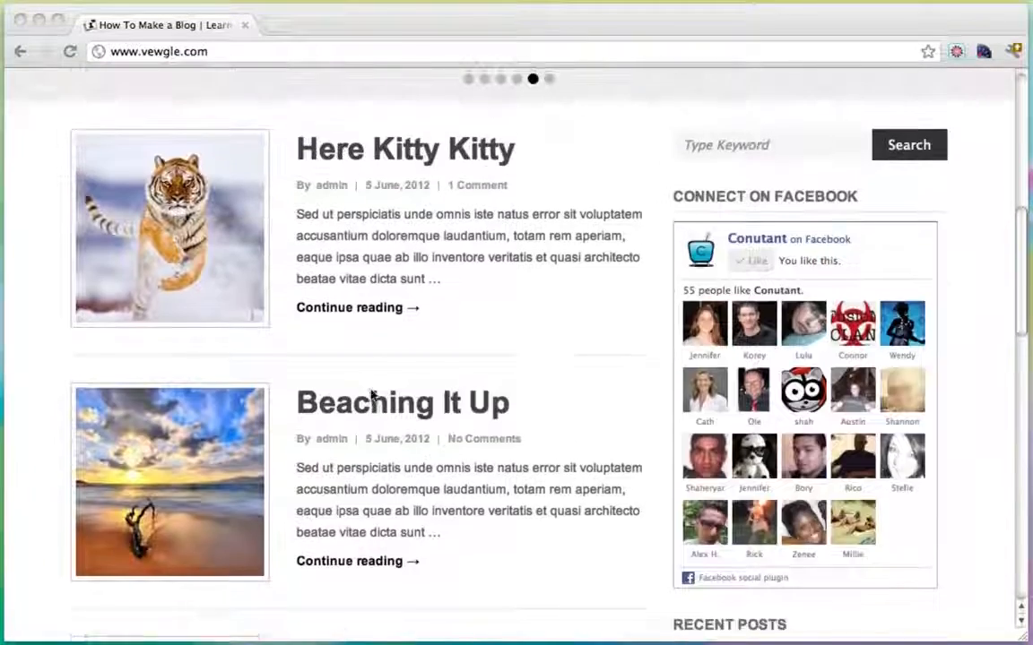
pyautogui.scroll(6, 371, 394)
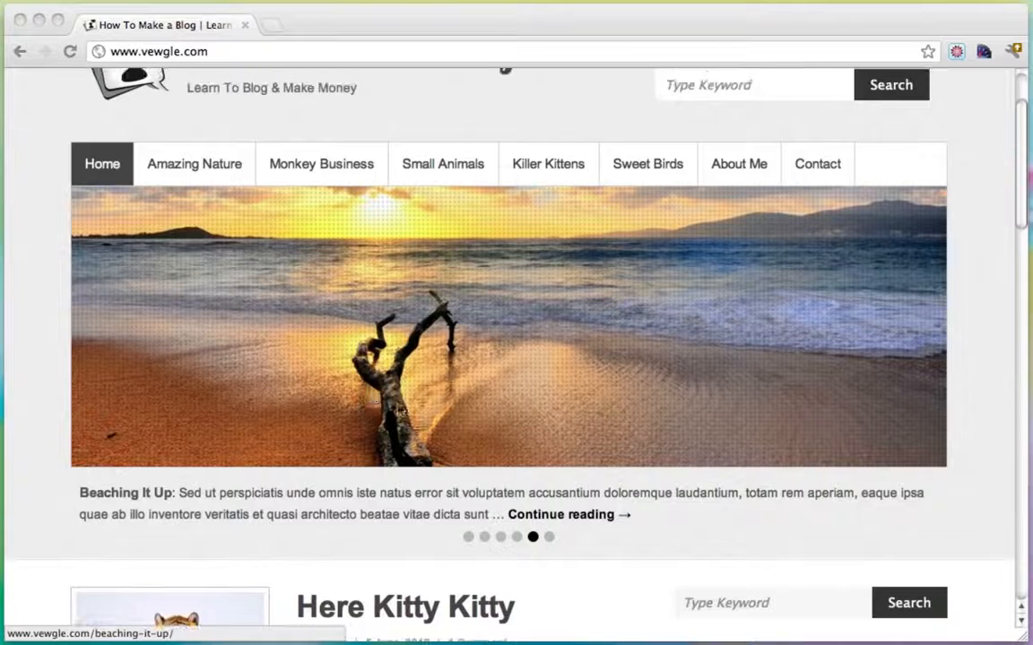
pyautogui.click(549, 538)
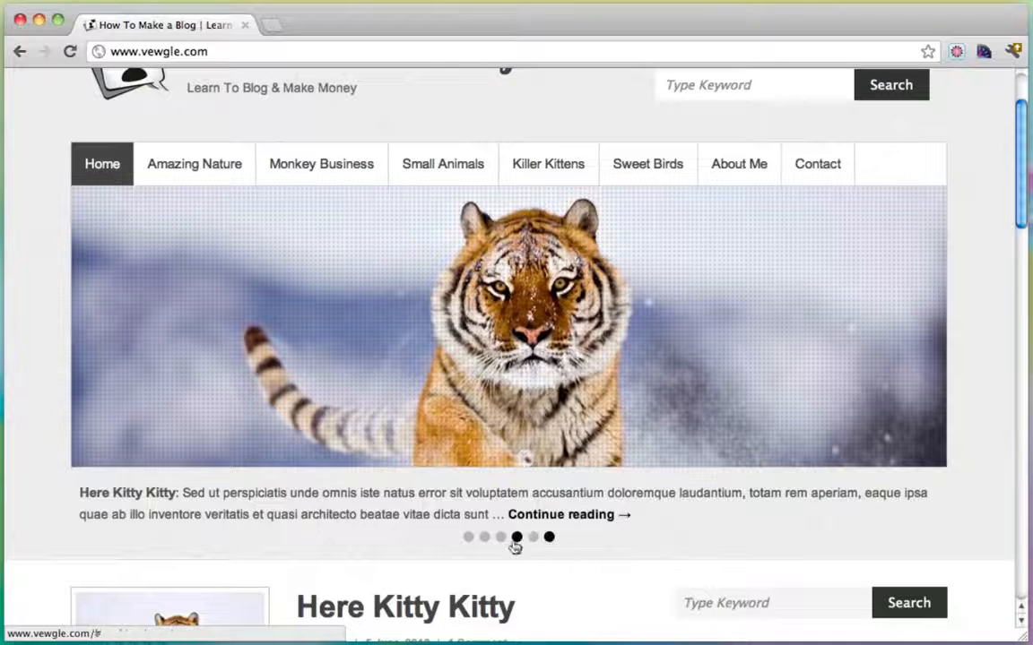
pyautogui.click(485, 537)
pyautogui.scroll(2, 484, 538)
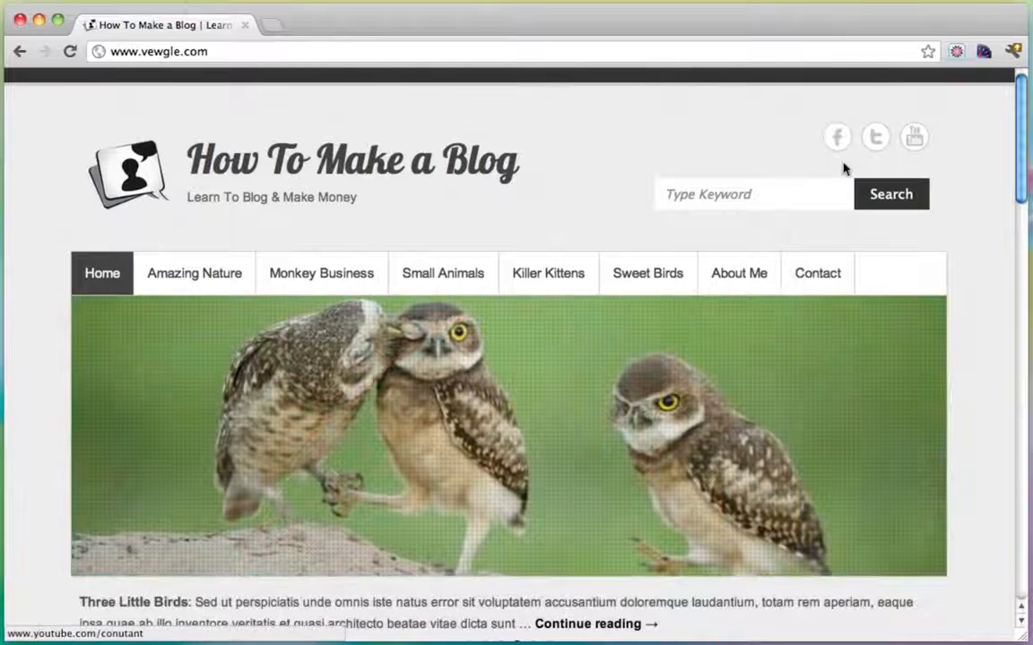
# Try the blog's keyword search box and subscribe email field while scrolling the page.
pyautogui.click(795, 194)
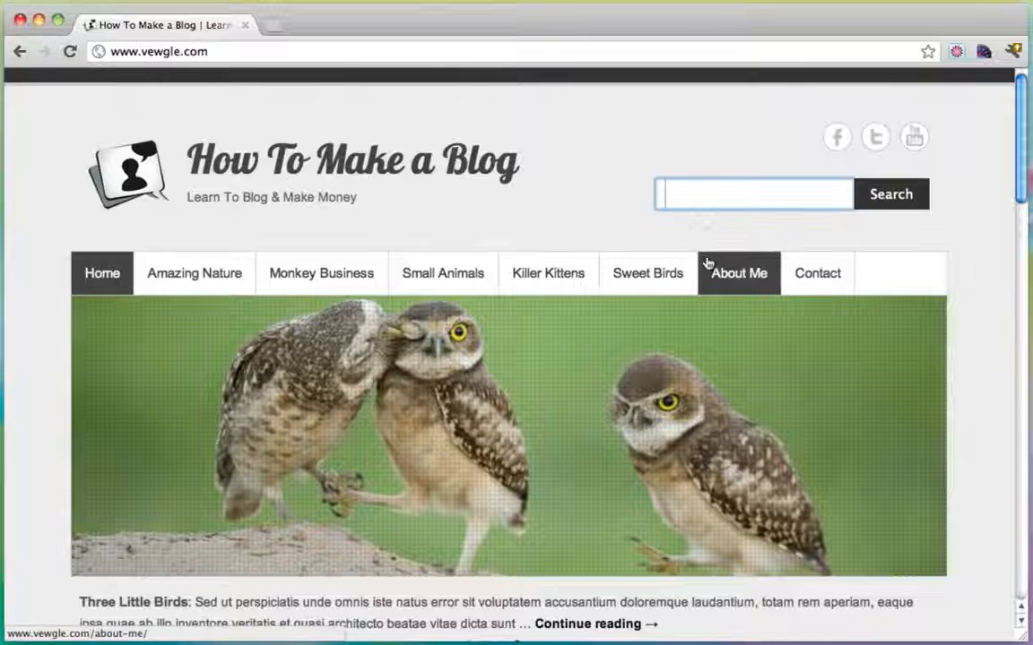
pyautogui.scroll(-10, 923, 362)
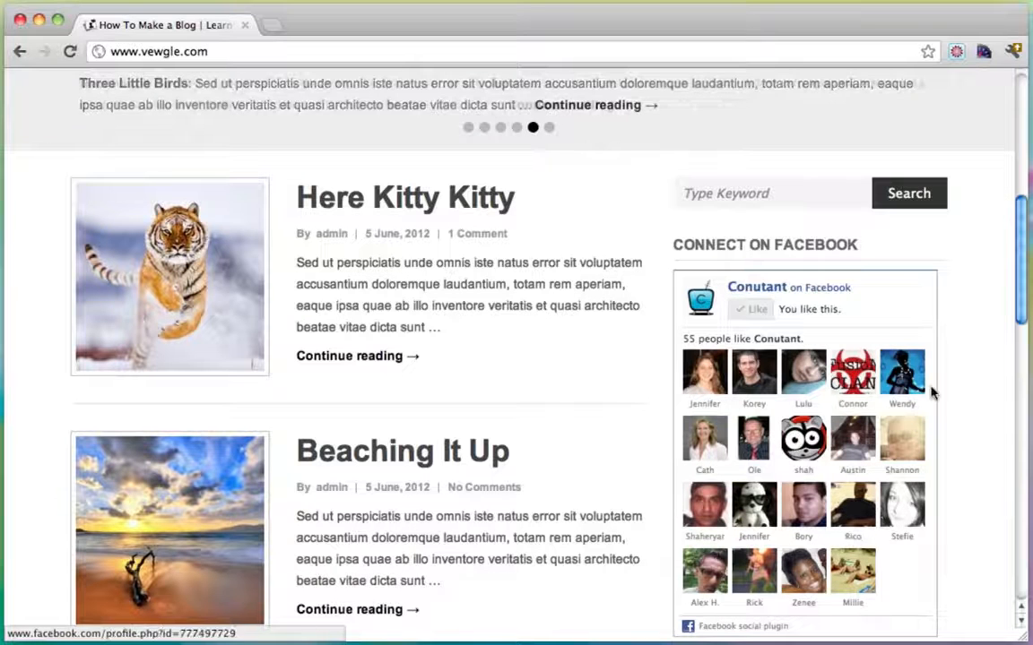
pyautogui.scroll(-8, 930, 392)
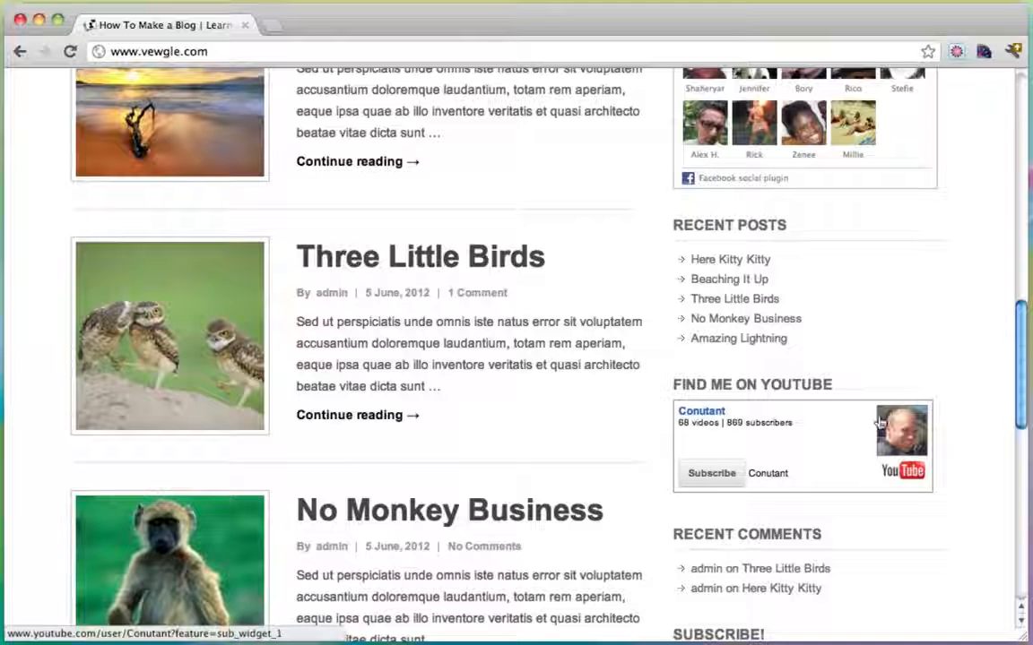
pyautogui.scroll(-3, 874, 421)
pyautogui.click(751, 494)
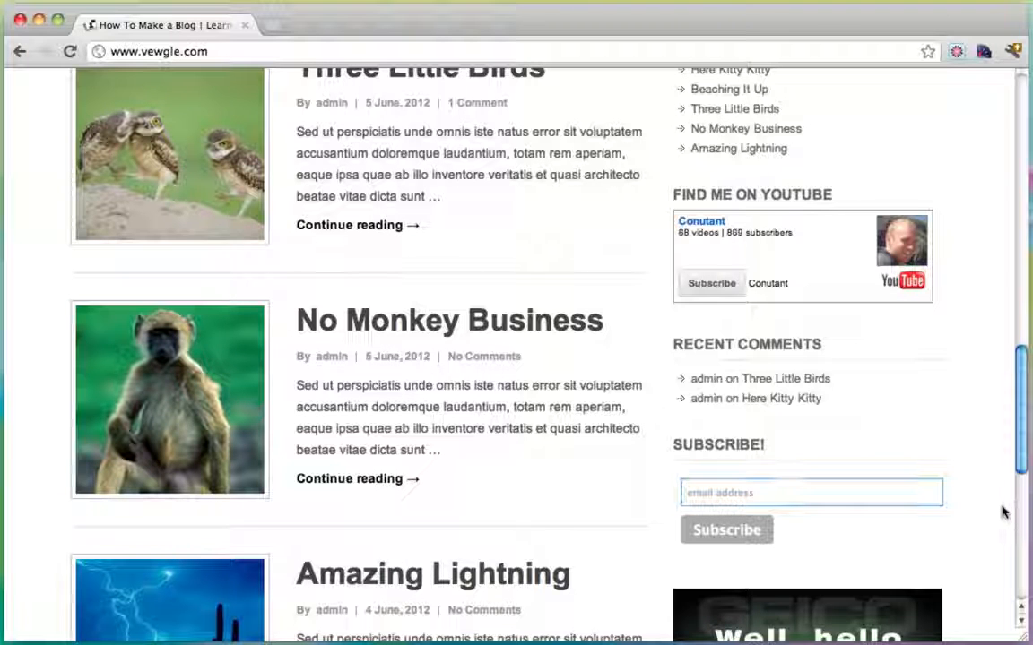
pyautogui.scroll(-2, 1005, 511)
pyautogui.scroll(-5, 1004, 512)
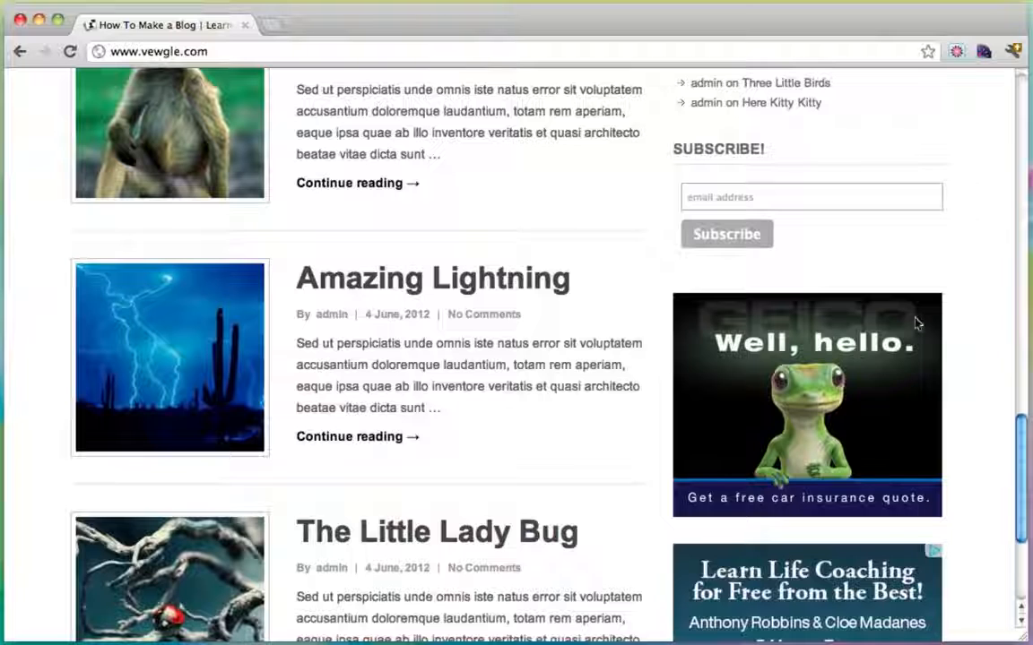
pyautogui.scroll(-4, 968, 409)
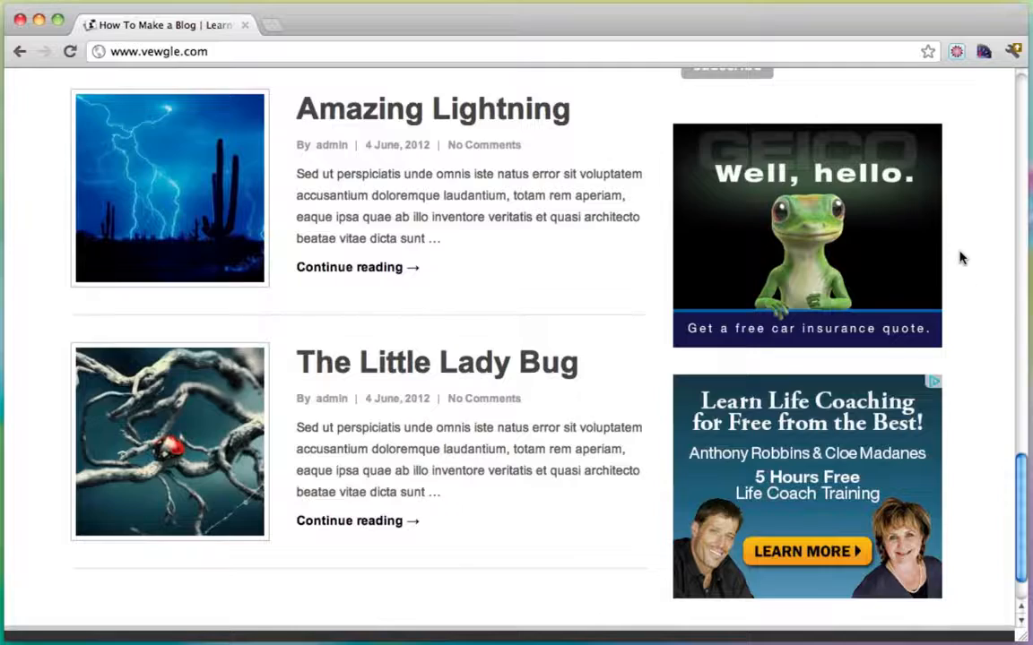
pyautogui.scroll(15, 961, 258)
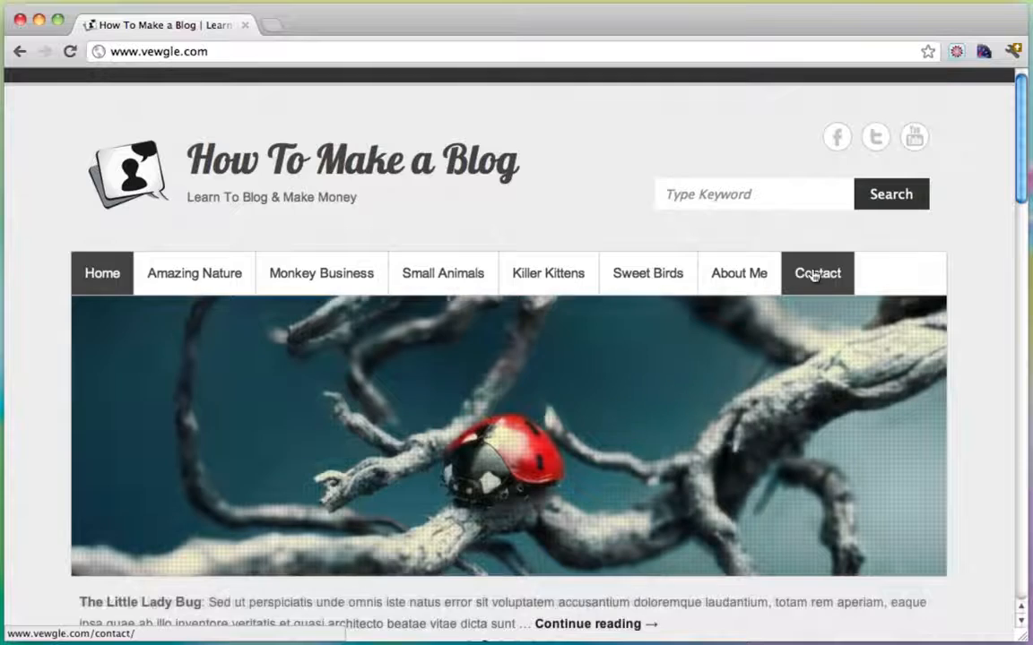
# Open the Contact page and scroll down to its form and Send button and back.
pyautogui.click(813, 274)
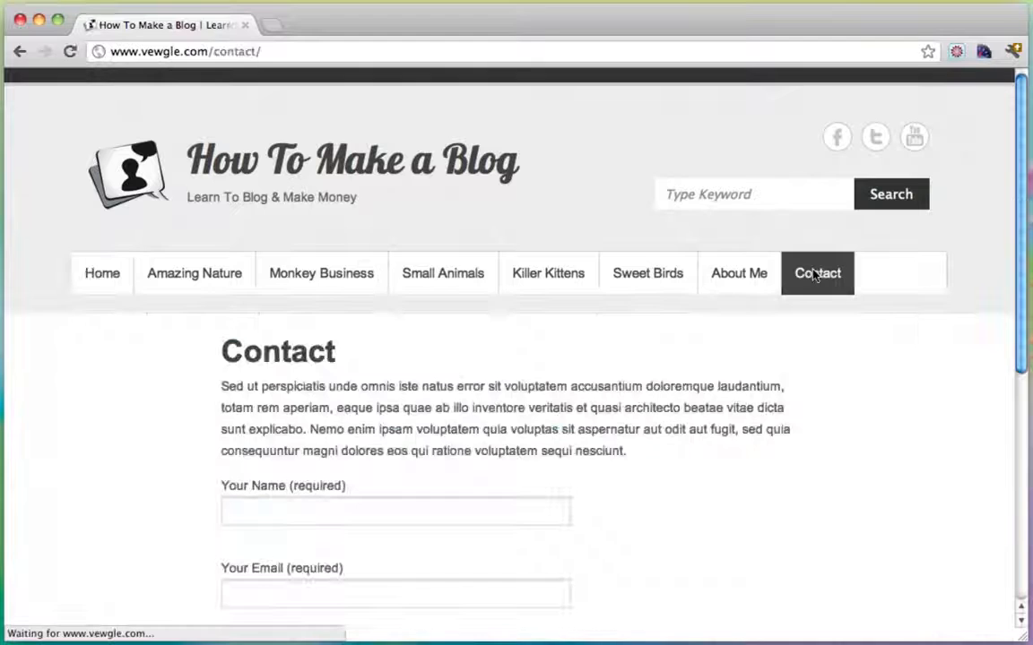
pyautogui.scroll(-3, 691, 455)
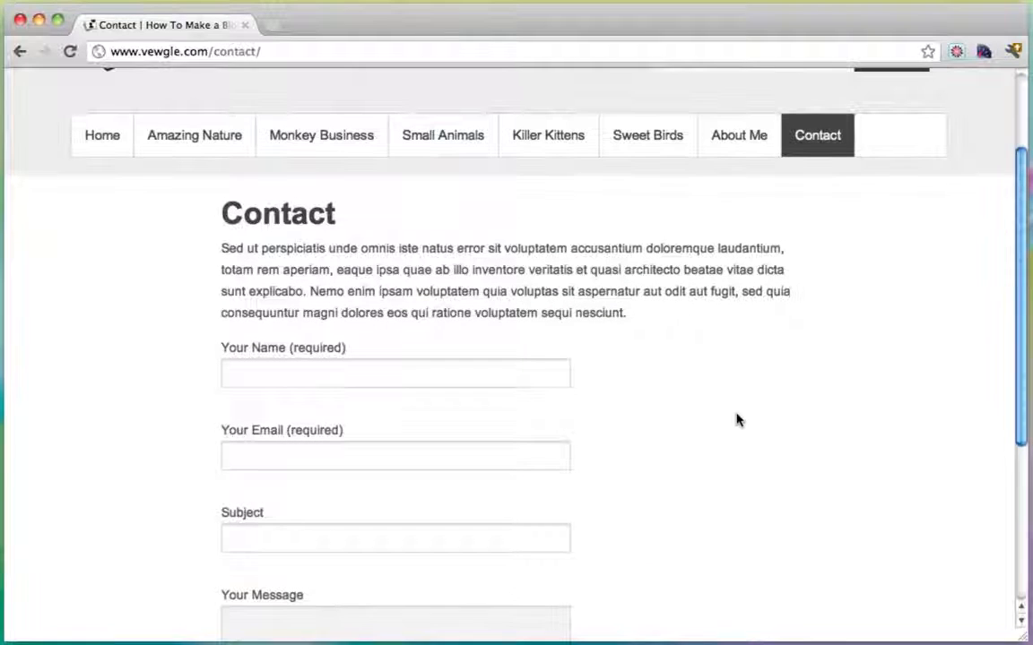
pyautogui.scroll(-2, 737, 420)
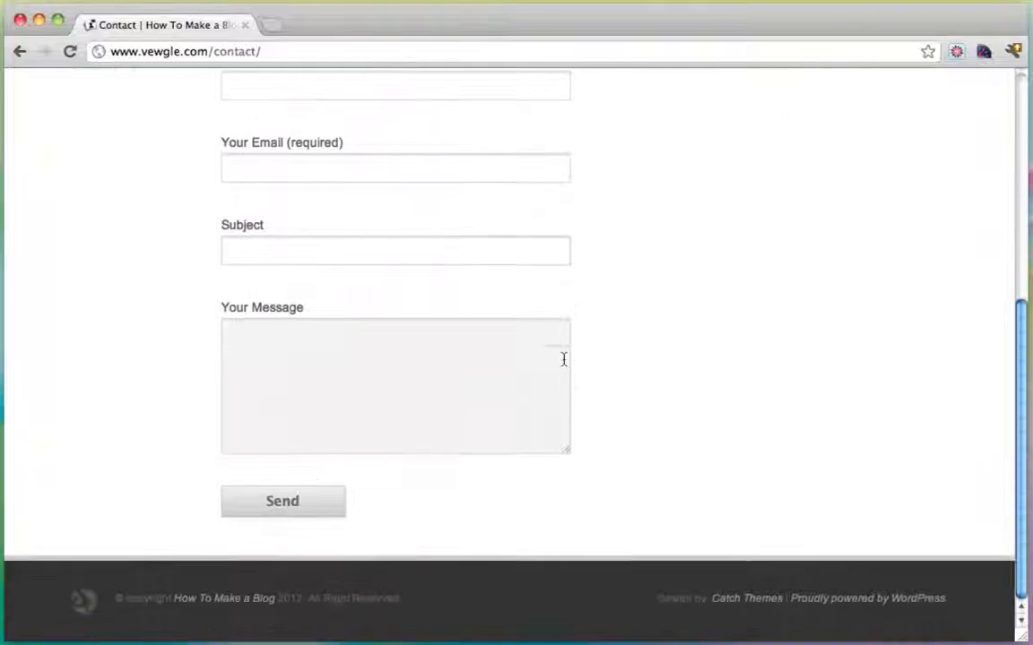
pyautogui.scroll(-5, 511, 327)
pyautogui.scroll(3, 645, 436)
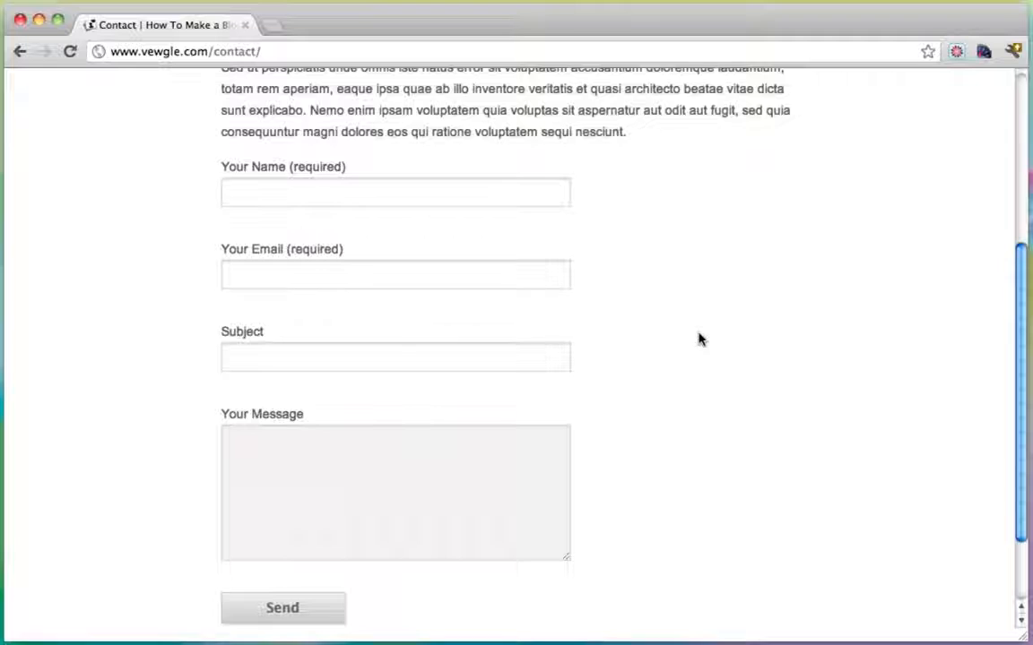
pyautogui.scroll(4, 698, 339)
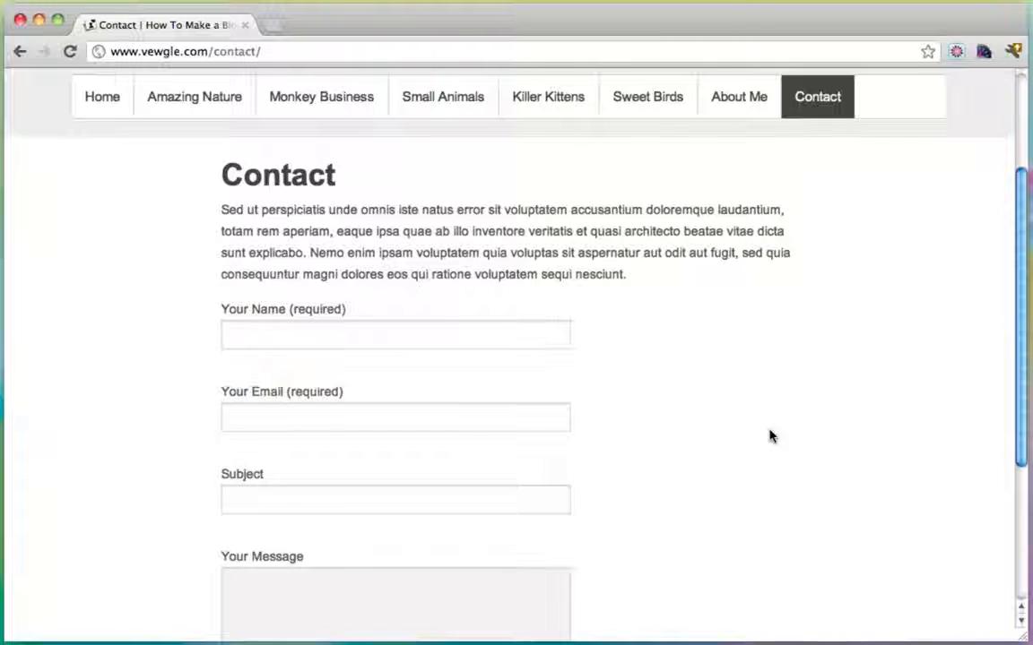
pyautogui.scroll(-2, 710, 383)
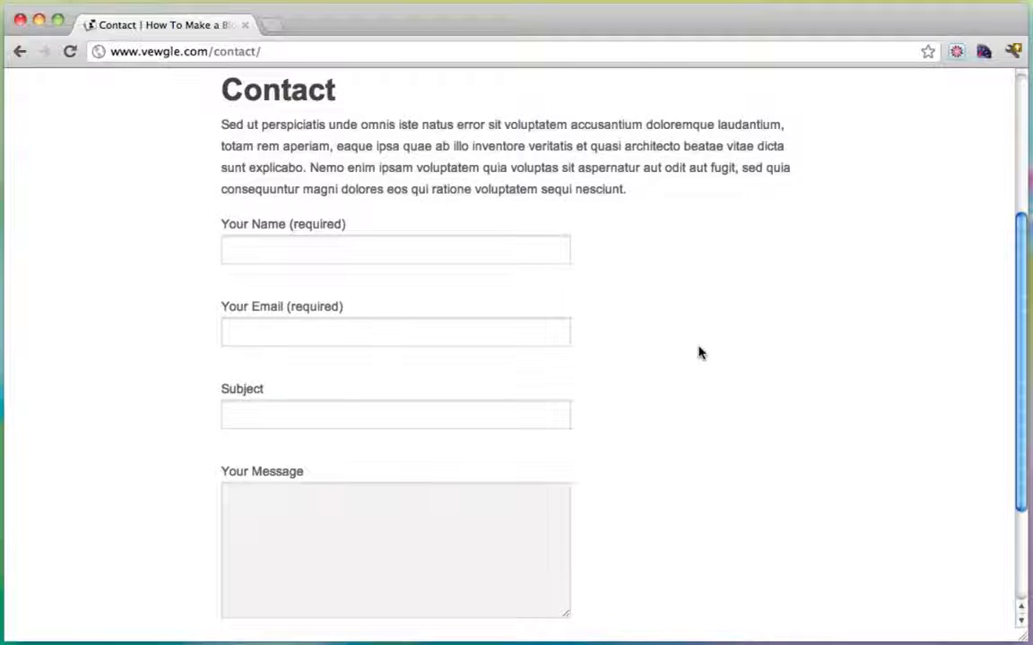
pyautogui.scroll(6, 702, 352)
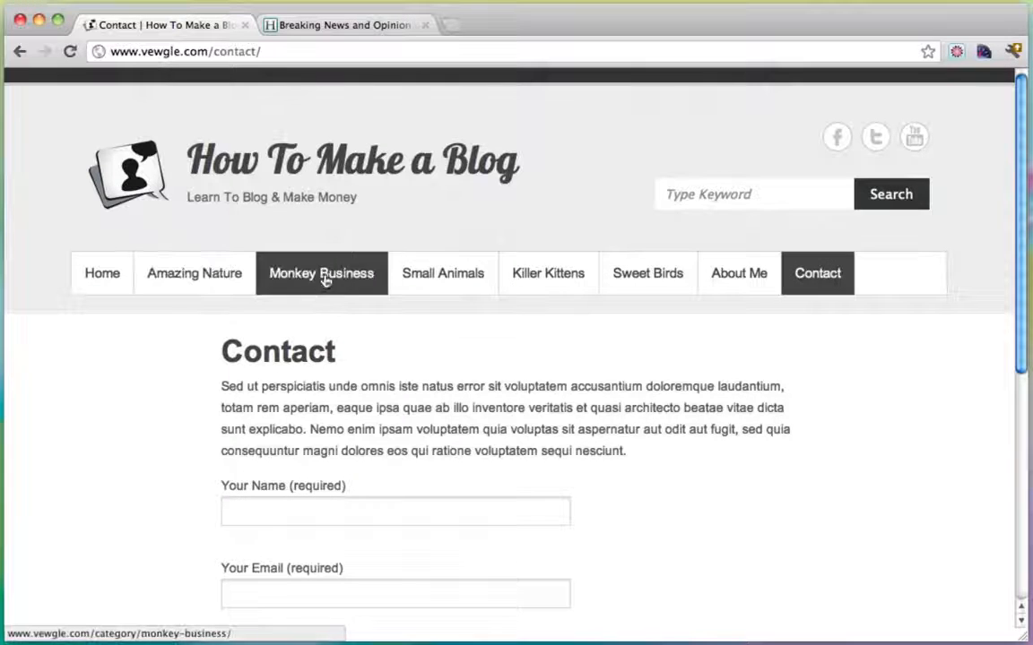
# Toggle between the blog's Contact tab and the Huffington Post tab, ending on HuffPost's front page.
pyautogui.click(339, 27)
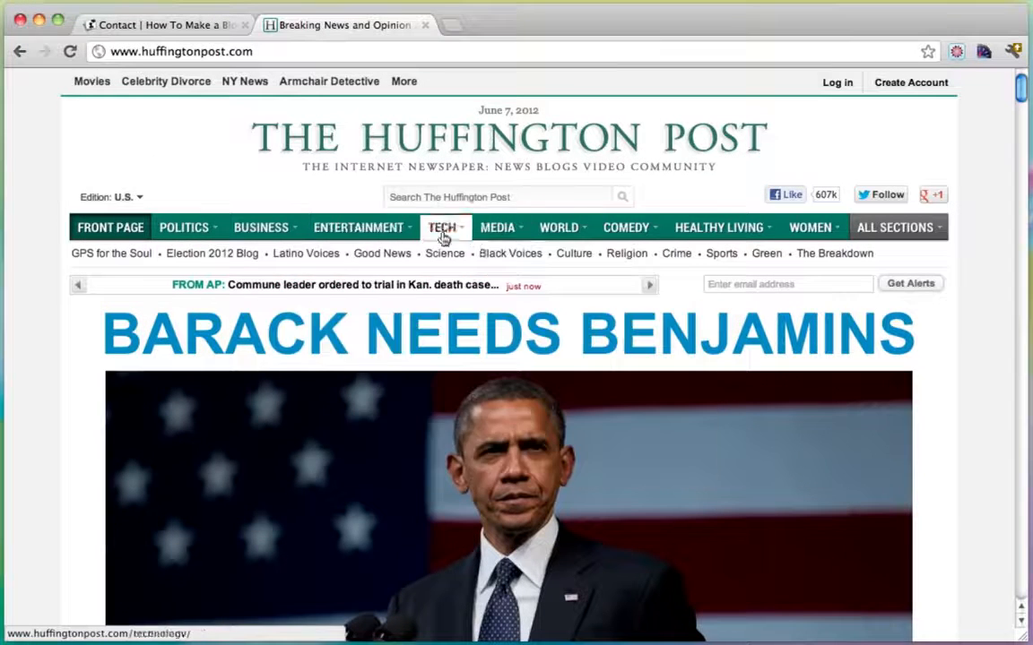
pyautogui.moveTo(475, 238)
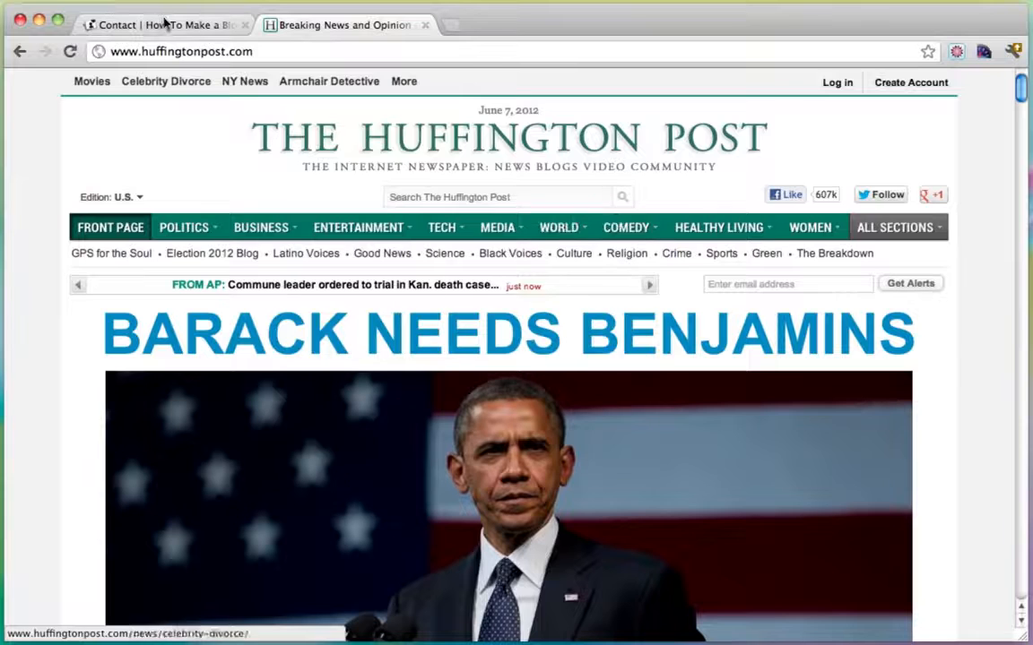
pyautogui.click(158, 28)
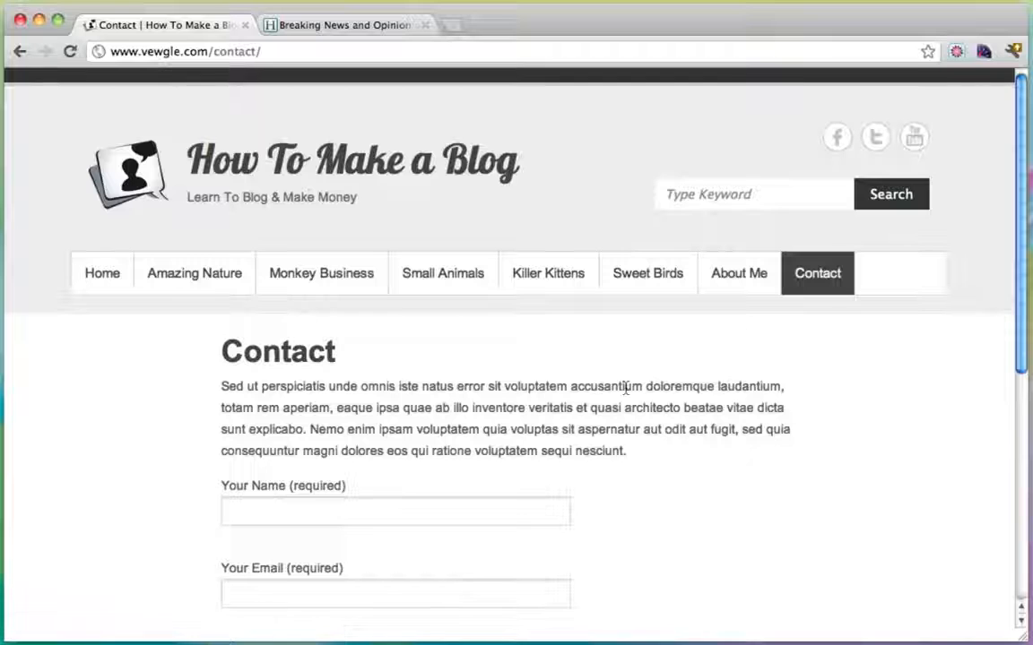
pyautogui.click(339, 31)
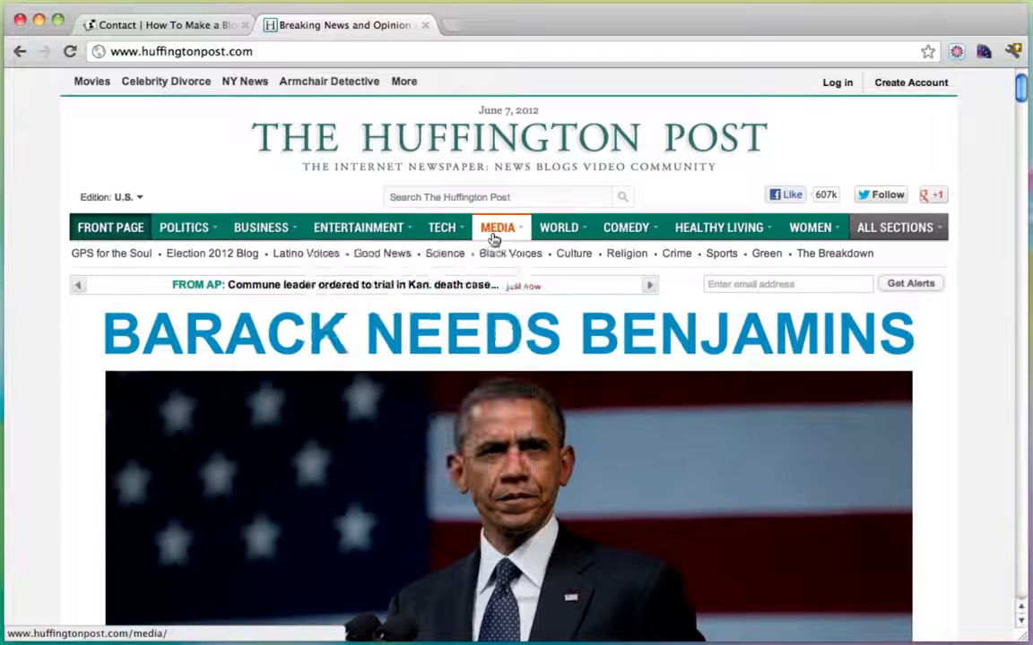
pyautogui.moveTo(699, 240)
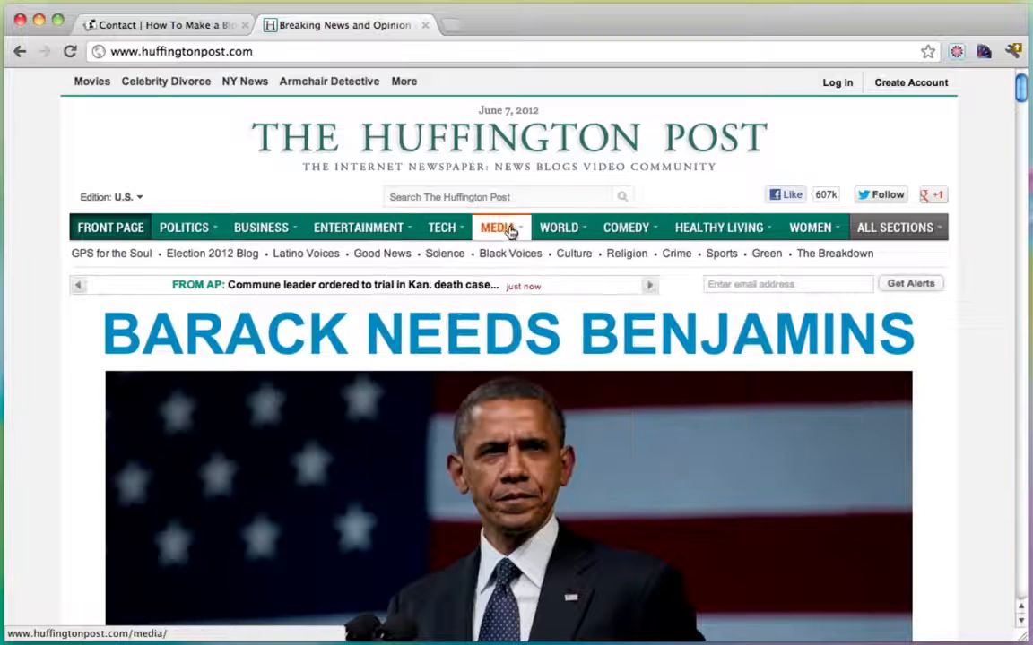
pyautogui.moveTo(358, 228)
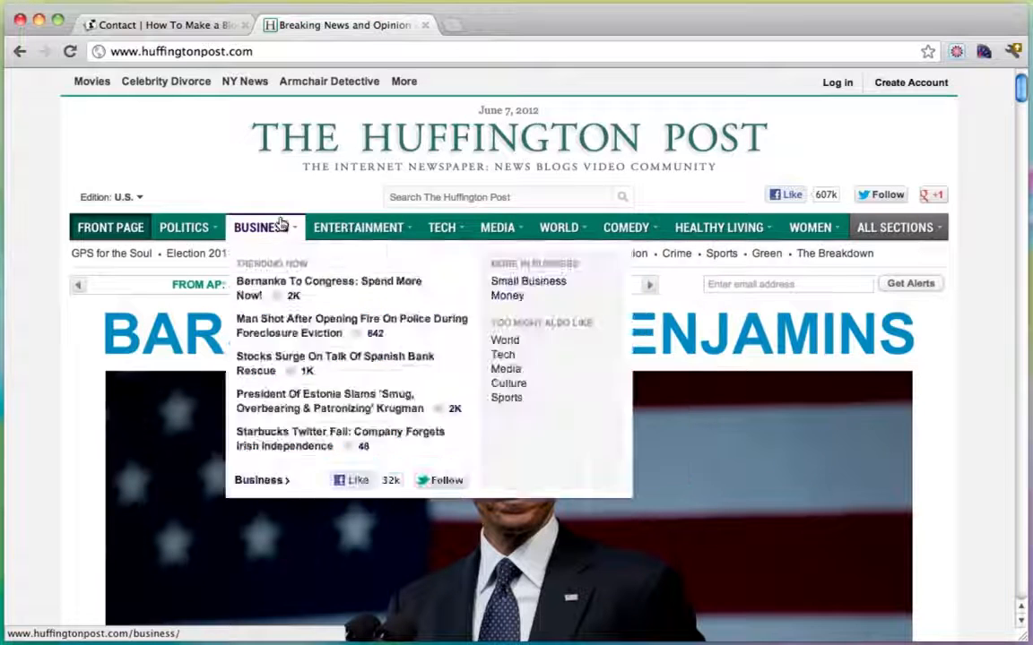
pyautogui.click(203, 25)
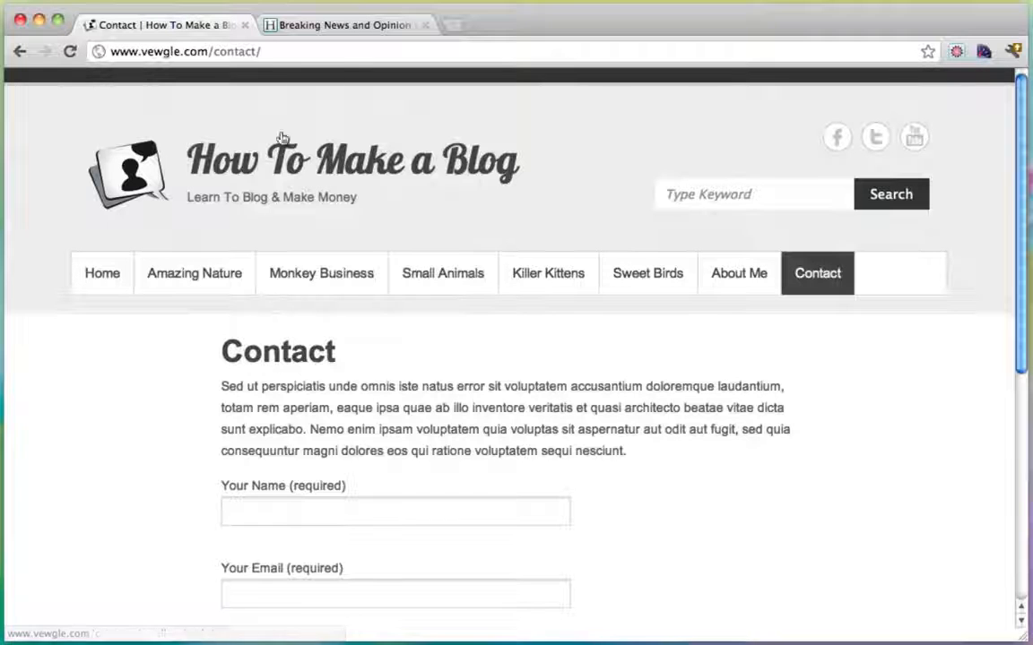
pyautogui.click(350, 25)
pyautogui.moveTo(244, 228)
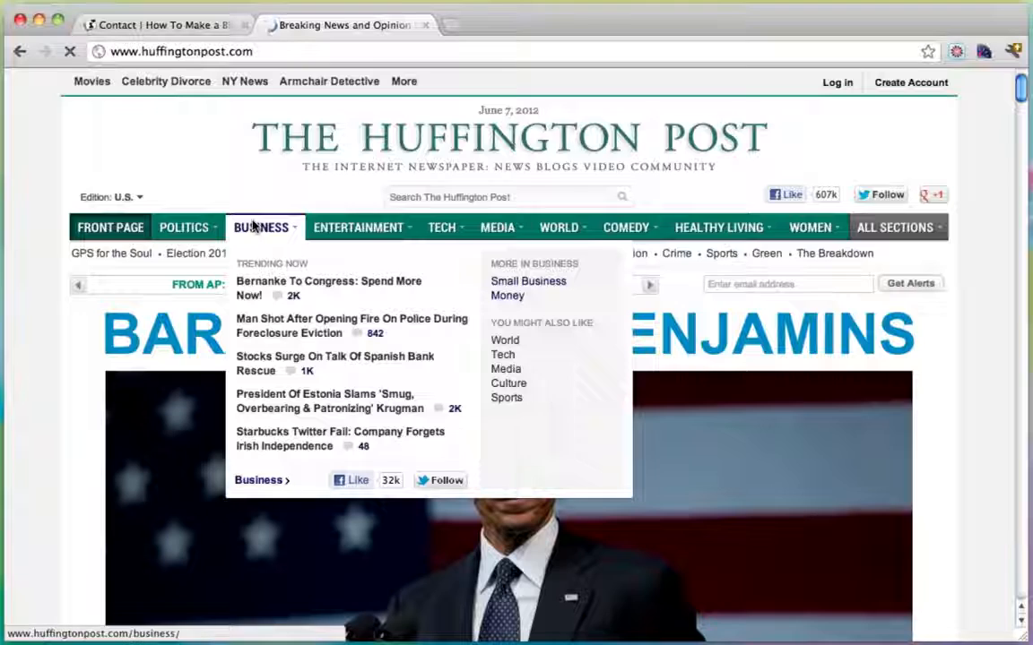
# Open HuffPost's BUSINESS section, scroll its stories, then return to the blog's Contact tab.
pyautogui.click(254, 226)
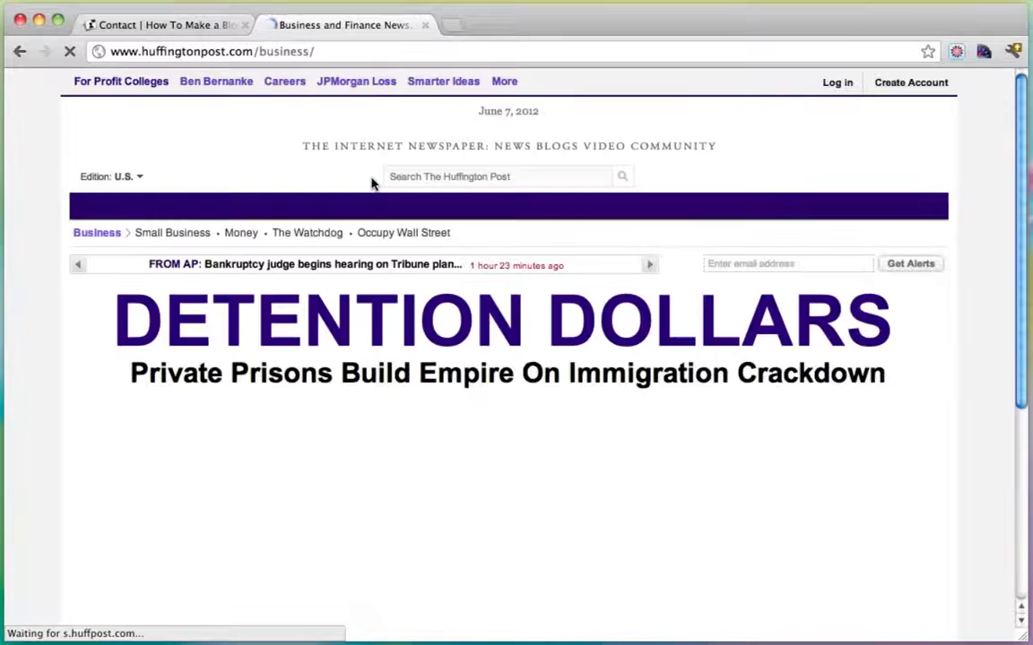
pyautogui.scroll(-10, 910, 360)
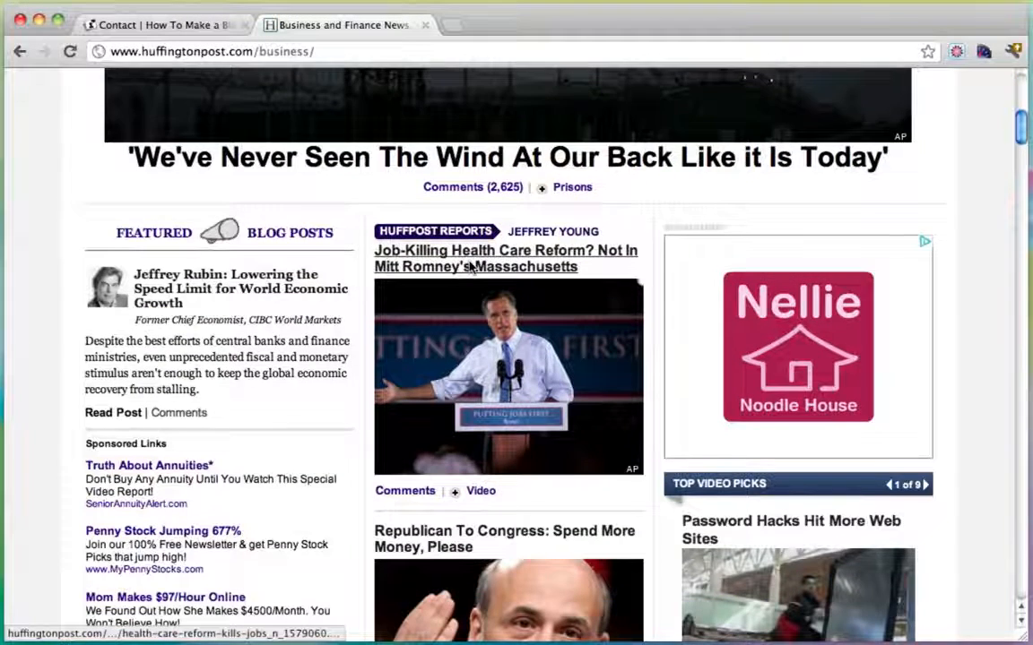
pyautogui.scroll(-3, 422, 242)
pyautogui.scroll(-3, 450, 374)
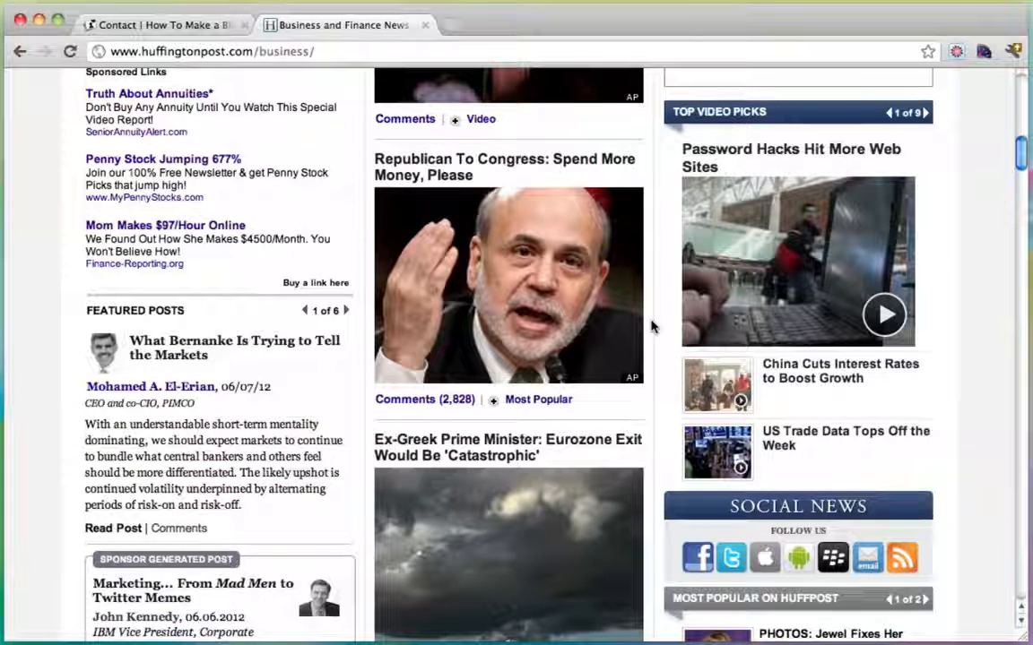
pyautogui.scroll(-3, 359, 333)
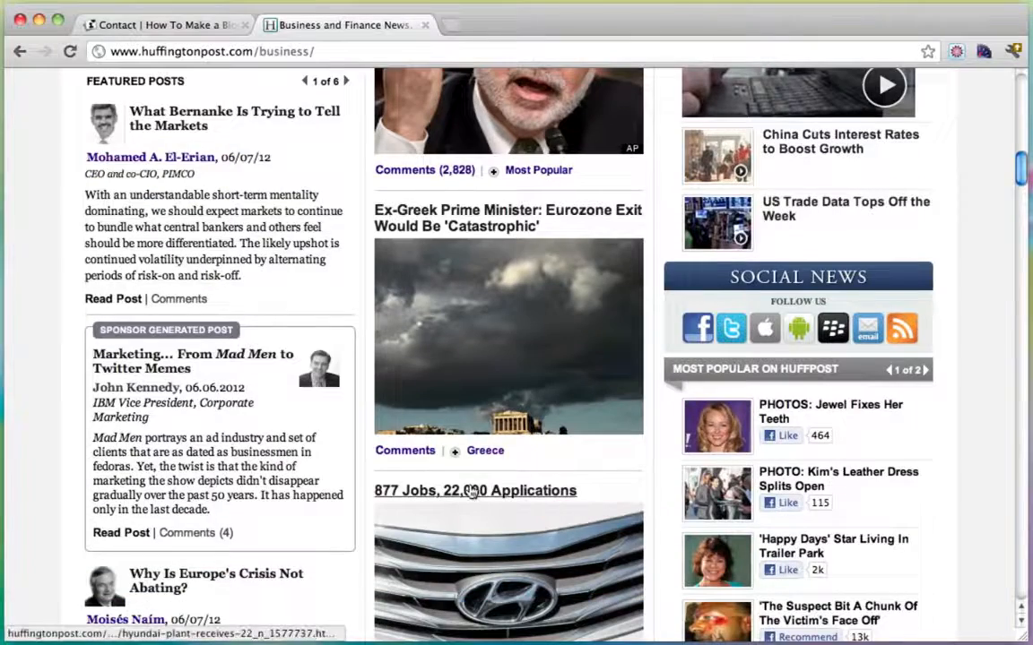
pyautogui.scroll(13, 470, 492)
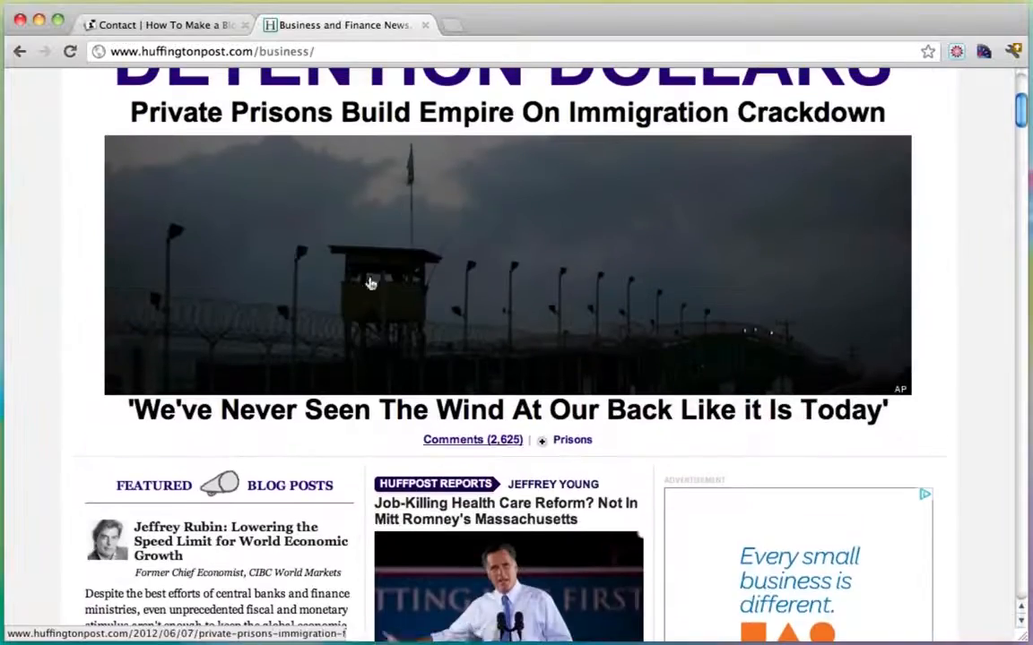
pyautogui.click(170, 25)
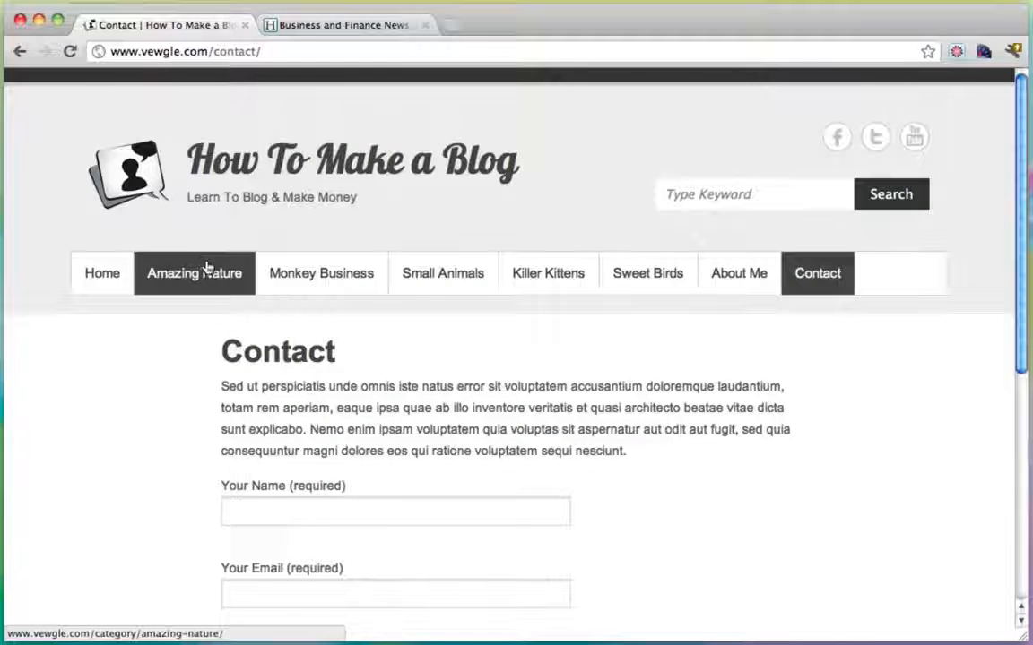
# Open the Small Animals category, glance at the HuffPost tab, then open 'The Little Lady Bug'.
pyautogui.click(437, 279)
pyautogui.scroll(-2, 470, 307)
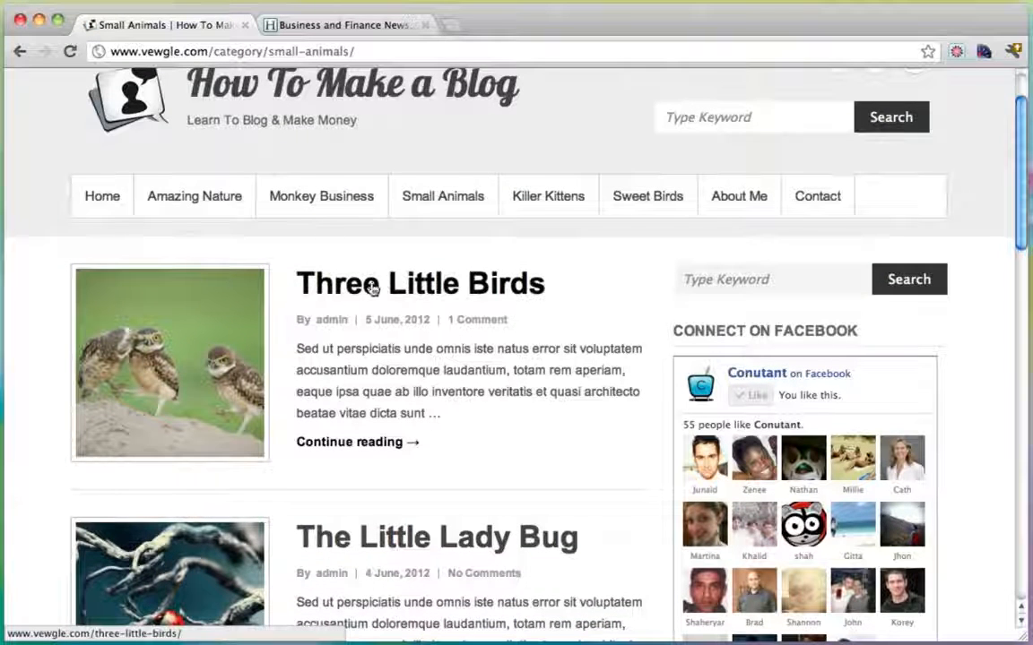
pyautogui.scroll(-3, 394, 298)
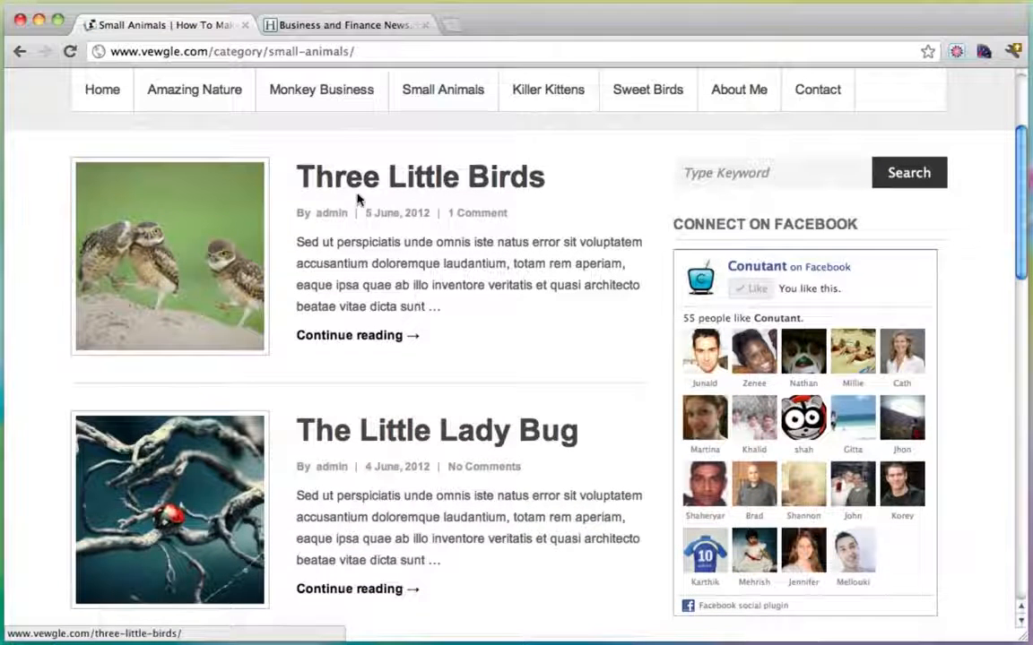
pyautogui.click(348, 24)
pyautogui.scroll(-1, 457, 349)
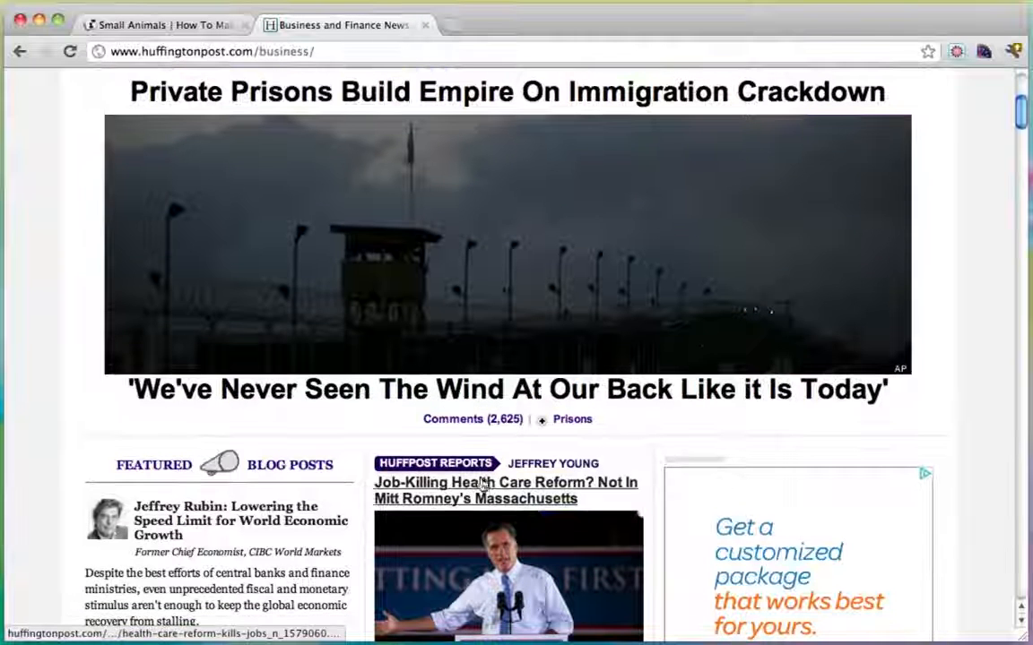
pyautogui.click(179, 24)
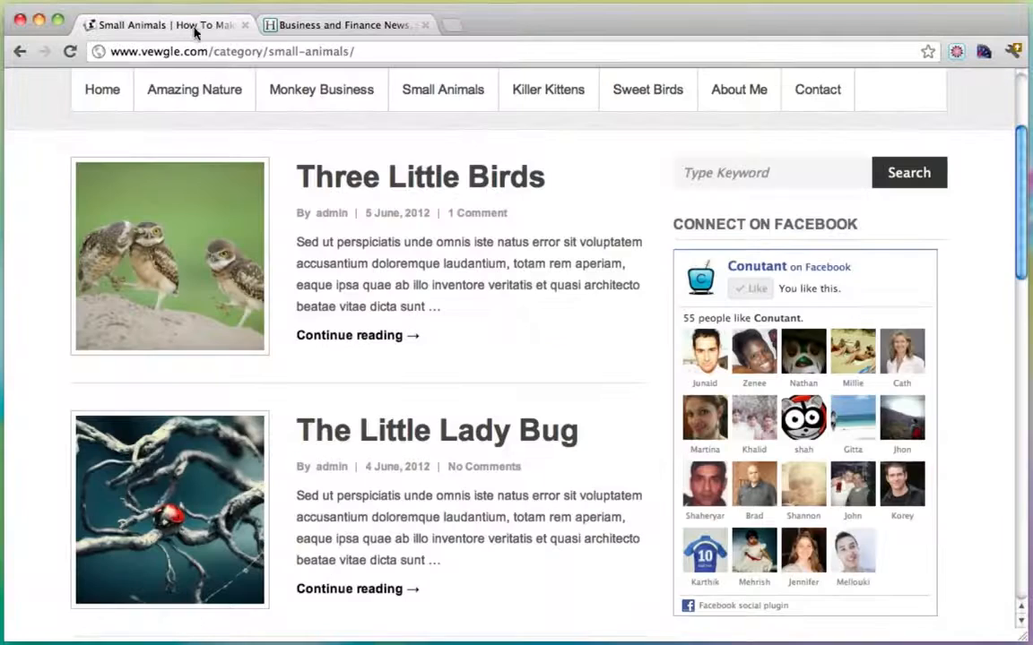
pyautogui.scroll(-3, 578, 363)
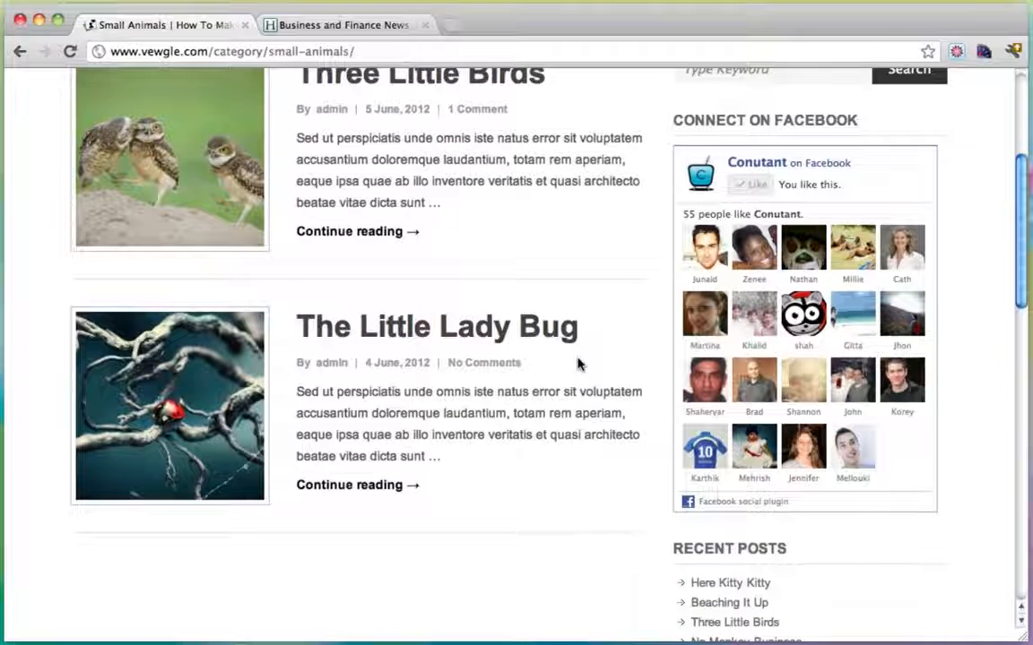
pyautogui.scroll(3, 578, 363)
pyautogui.click(363, 435)
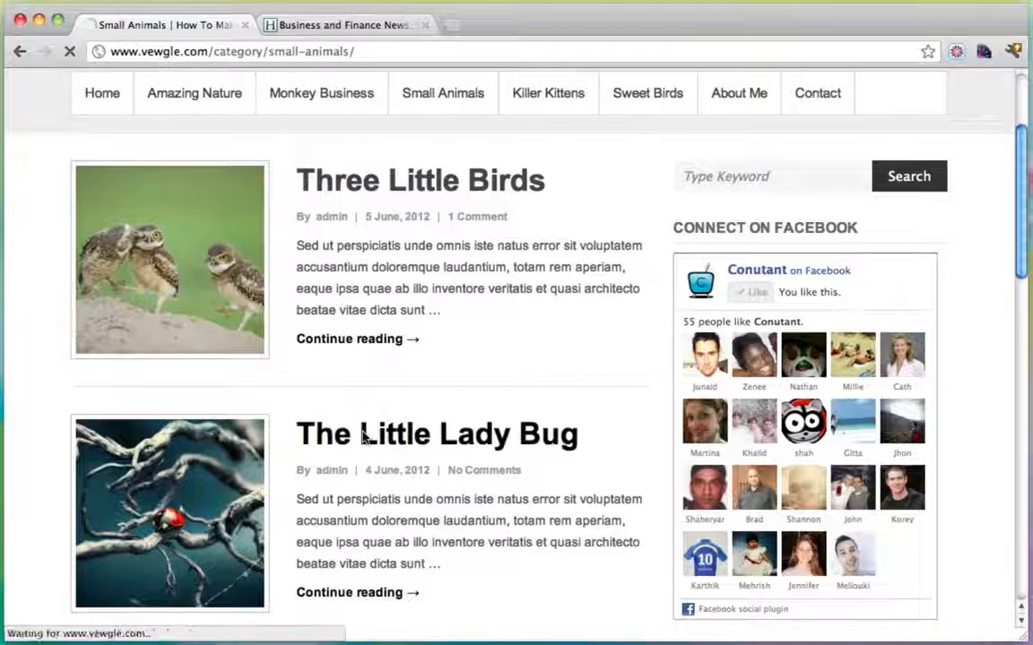
# Scroll into the post, selecting and deselecting the Temporibus autem quibusdam heading.
pyautogui.scroll(-3, 502, 372)
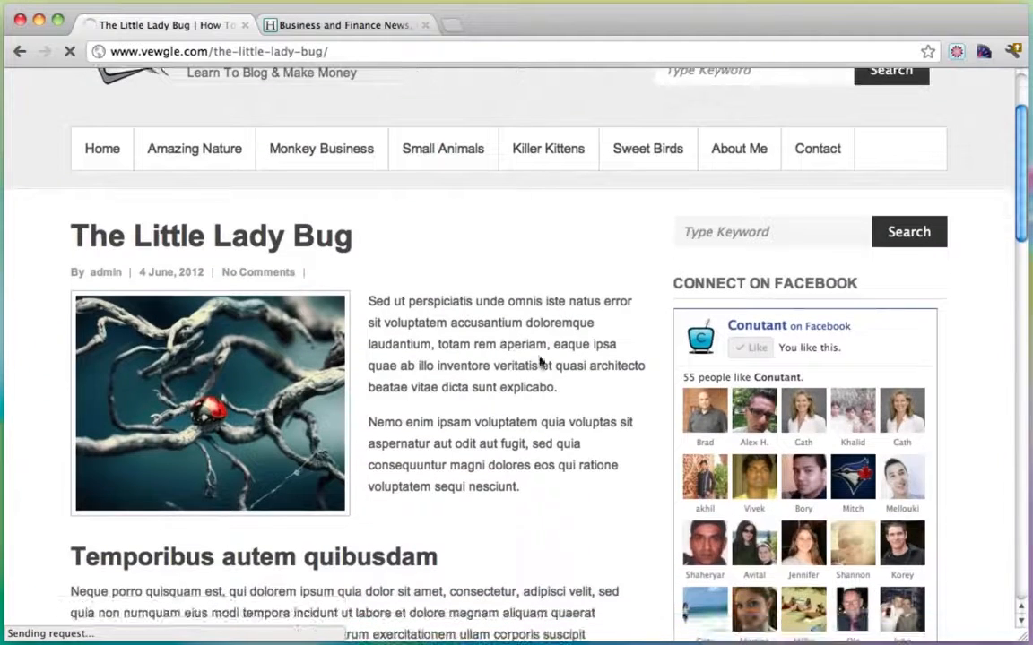
pyautogui.scroll(-5, 493, 268)
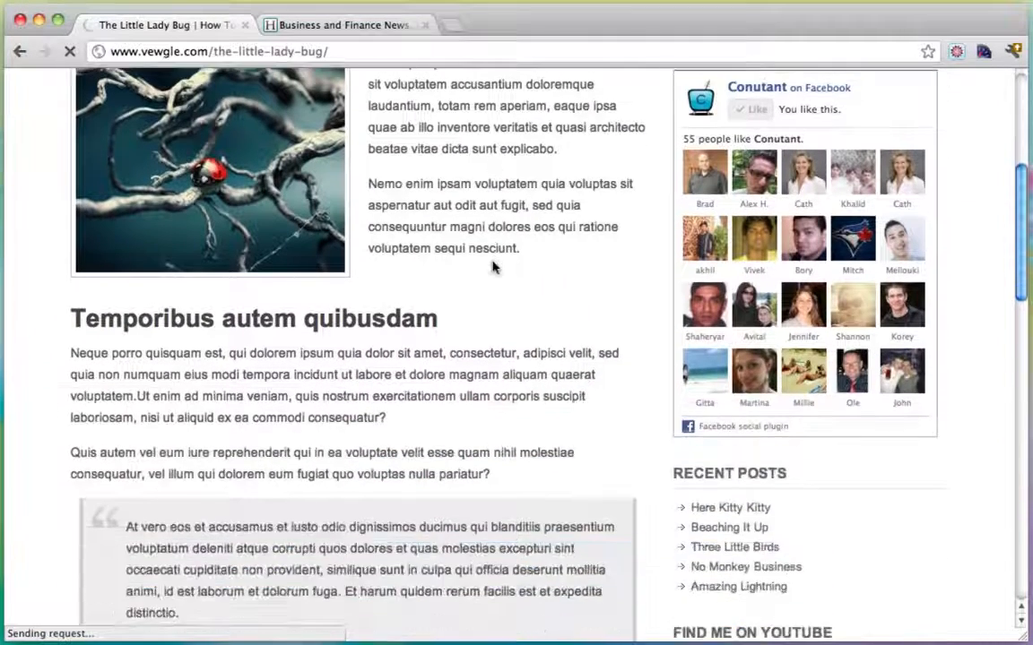
pyautogui.moveTo(452, 327); pyautogui.dragTo(70, 319)
pyautogui.click(211, 351)
# Scroll further, select and deselect the five-item list, and read down to the comment form.
pyautogui.scroll(-2, 212, 350)
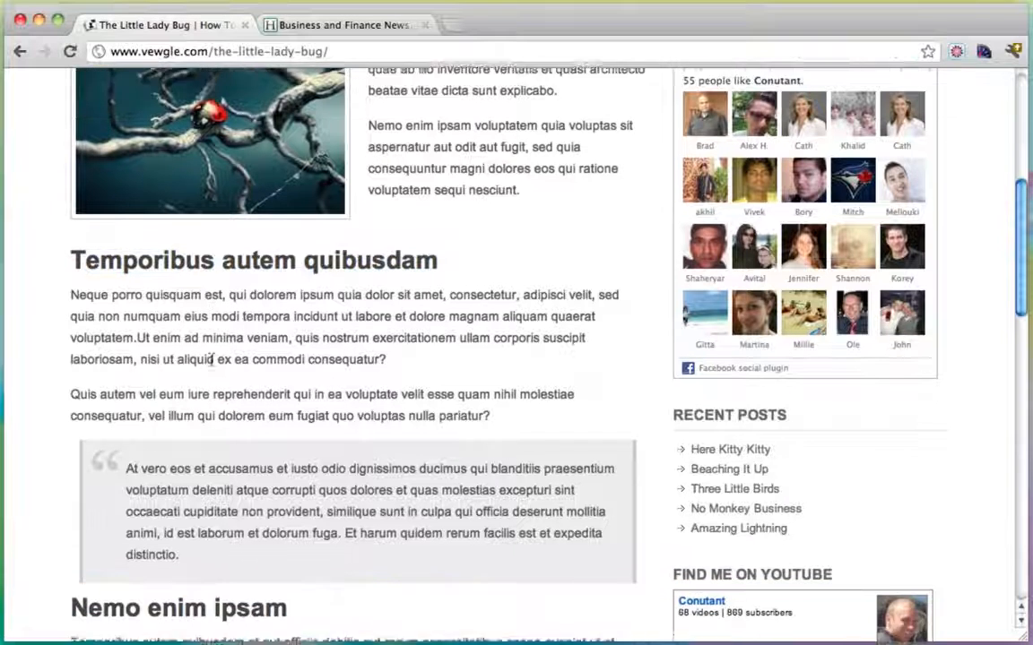
pyautogui.scroll(-1, 212, 358)
pyautogui.scroll(-5, 288, 454)
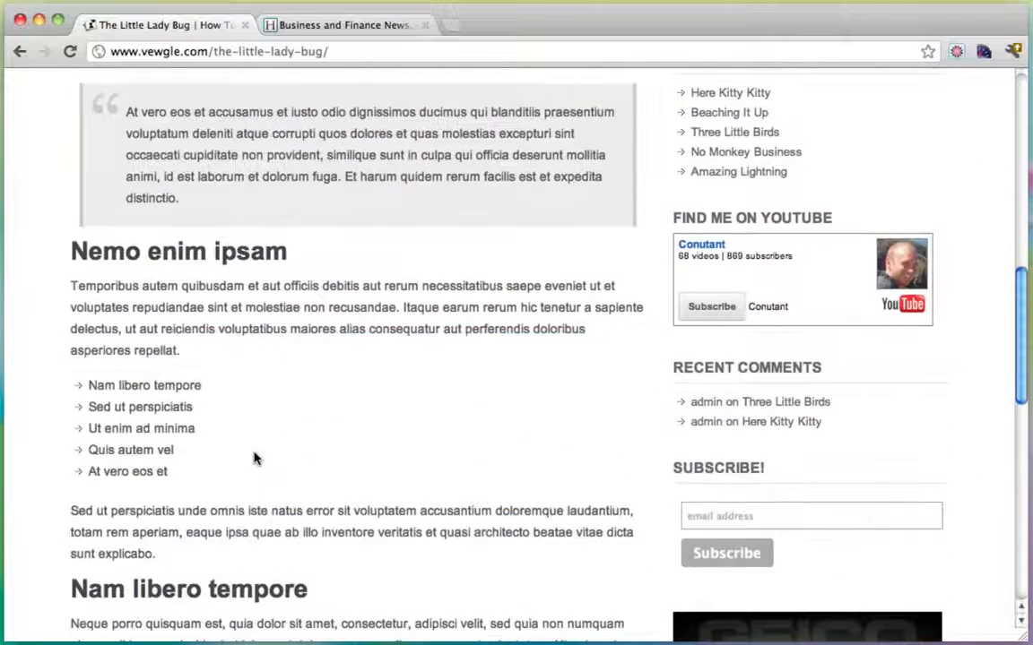
pyautogui.scroll(-1, 256, 457)
pyautogui.moveTo(187, 454); pyautogui.dragTo(66, 365)
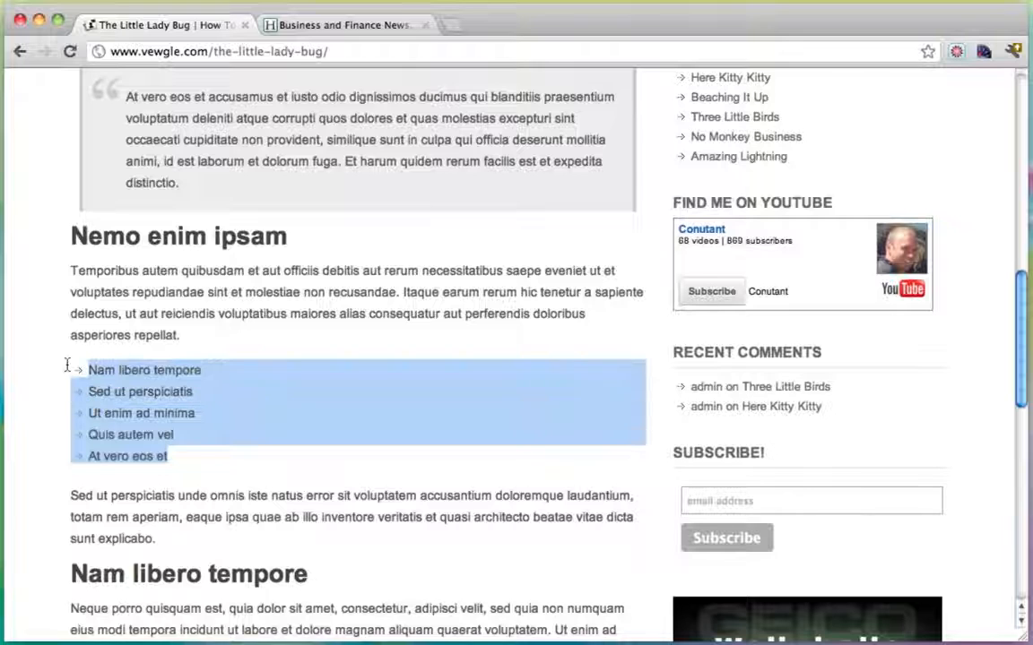
pyautogui.scroll(-6, 303, 417)
pyautogui.click(313, 355)
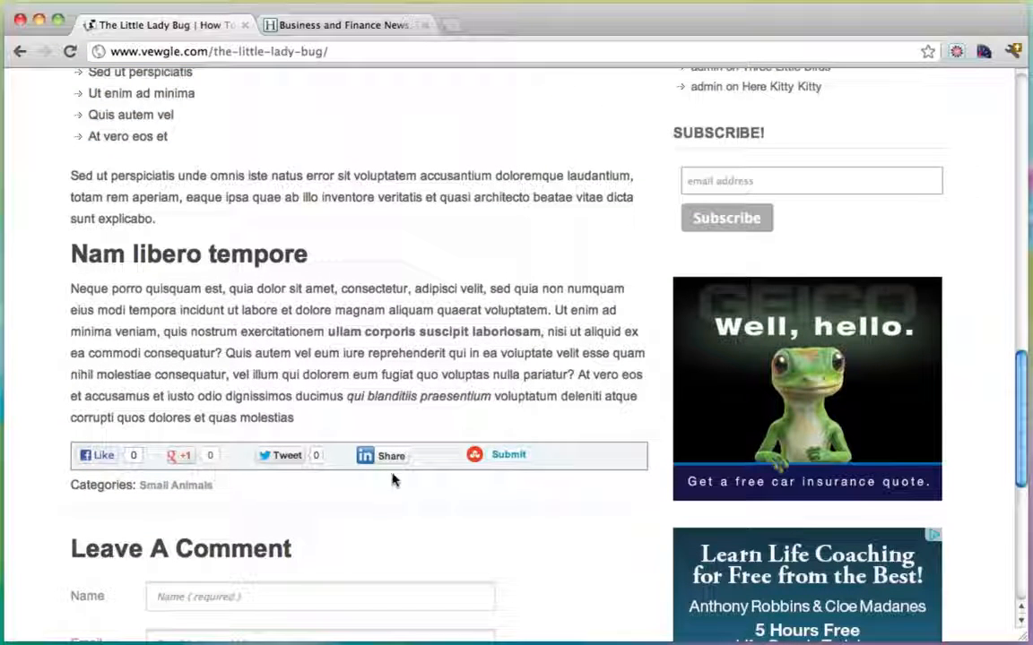
pyautogui.scroll(-1, 438, 326)
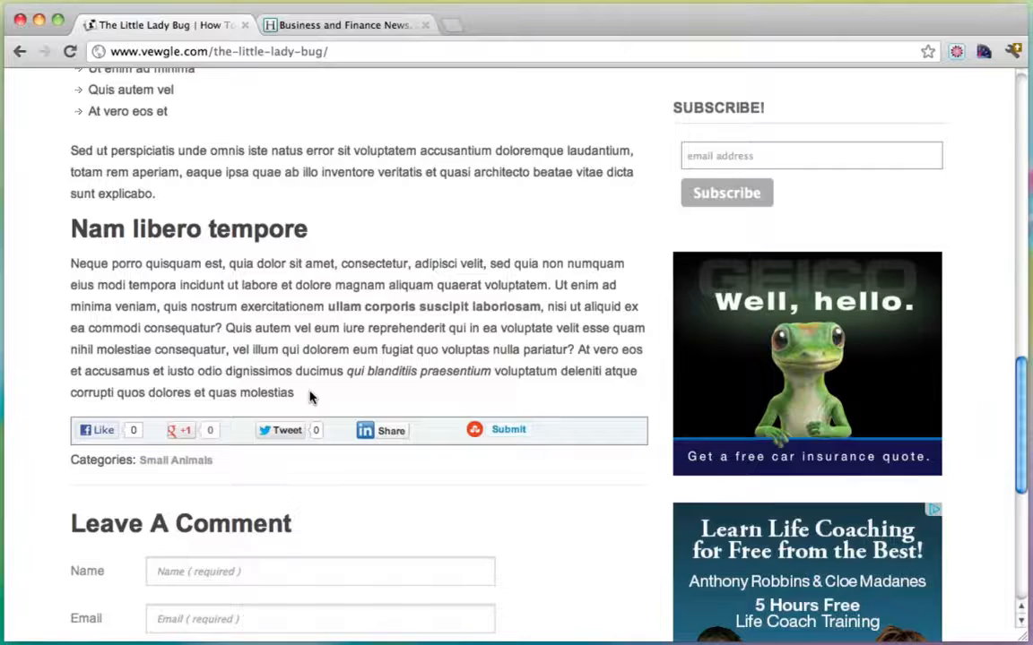
pyautogui.scroll(20, 310, 397)
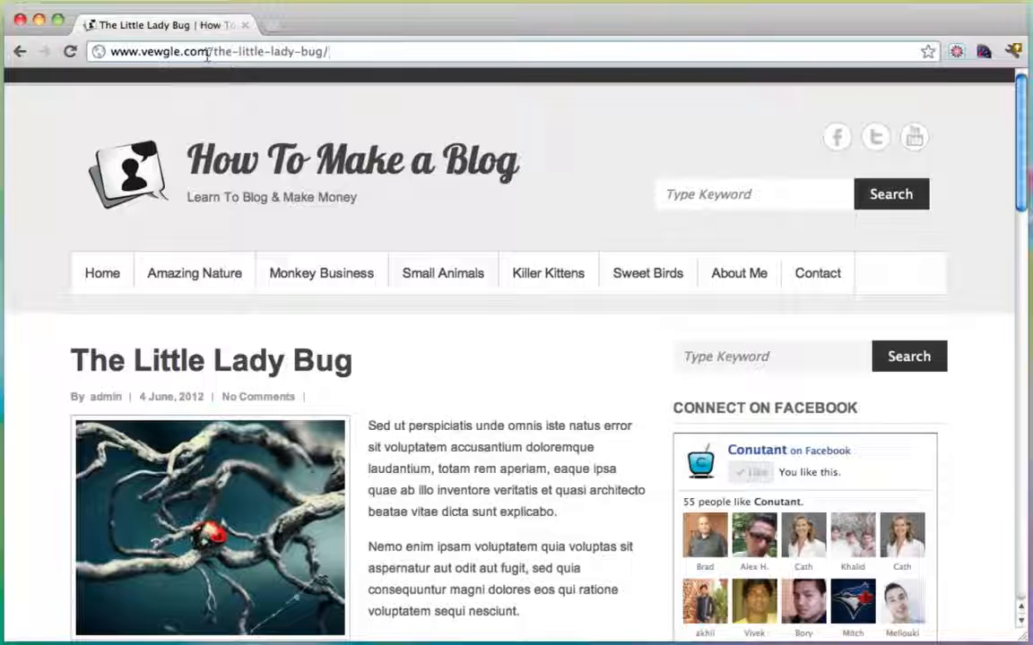
pyautogui.moveTo(208, 51); pyautogui.dragTo(90, 51)
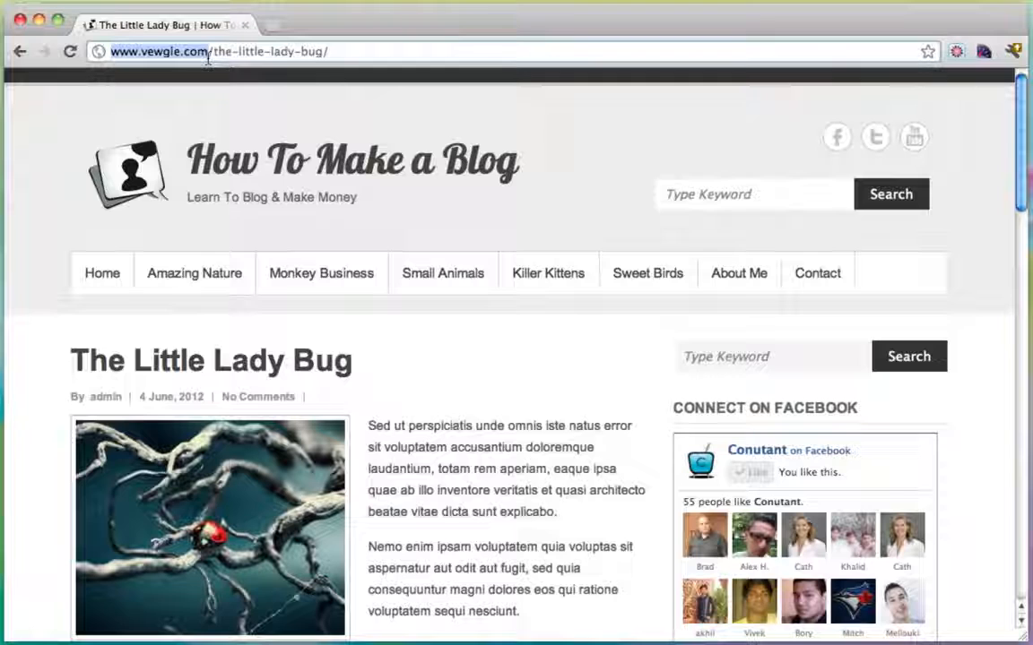
pyautogui.click(208, 51)
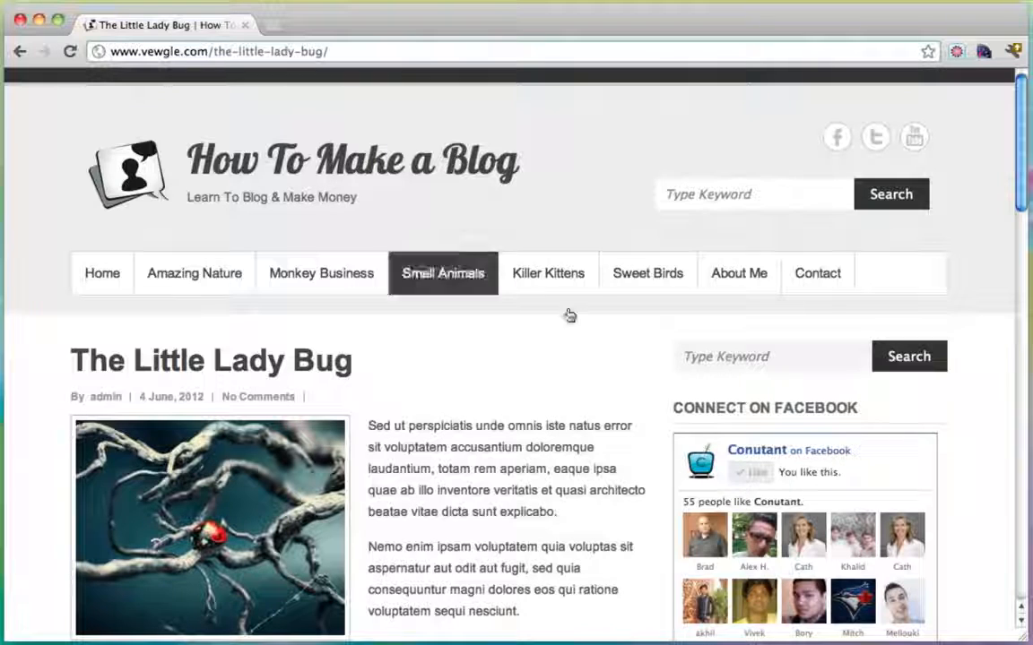
pyautogui.scroll(-15, 595, 348)
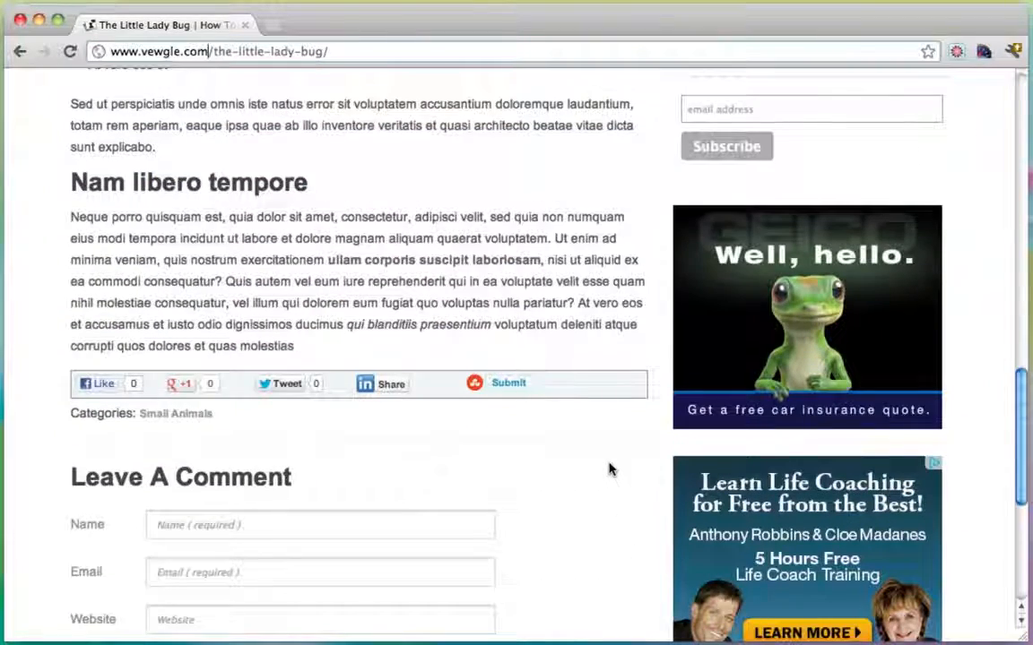
pyautogui.scroll(5, 609, 469)
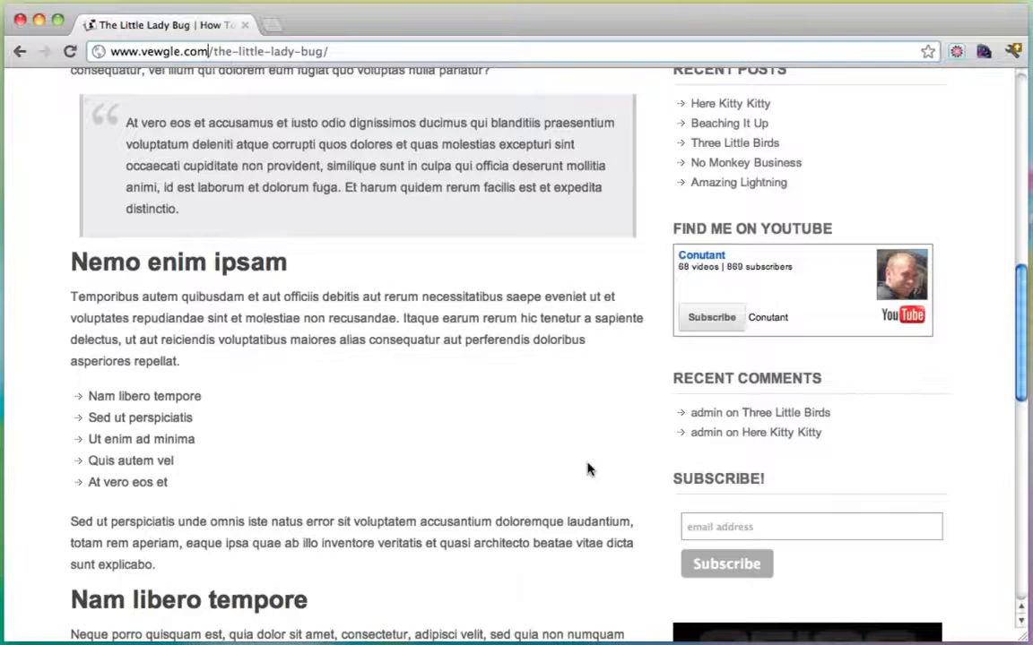
# Reload The Little Lady Bug post, then highlight and clear the domain and opening paragraph text.
pyautogui.press('super+r')
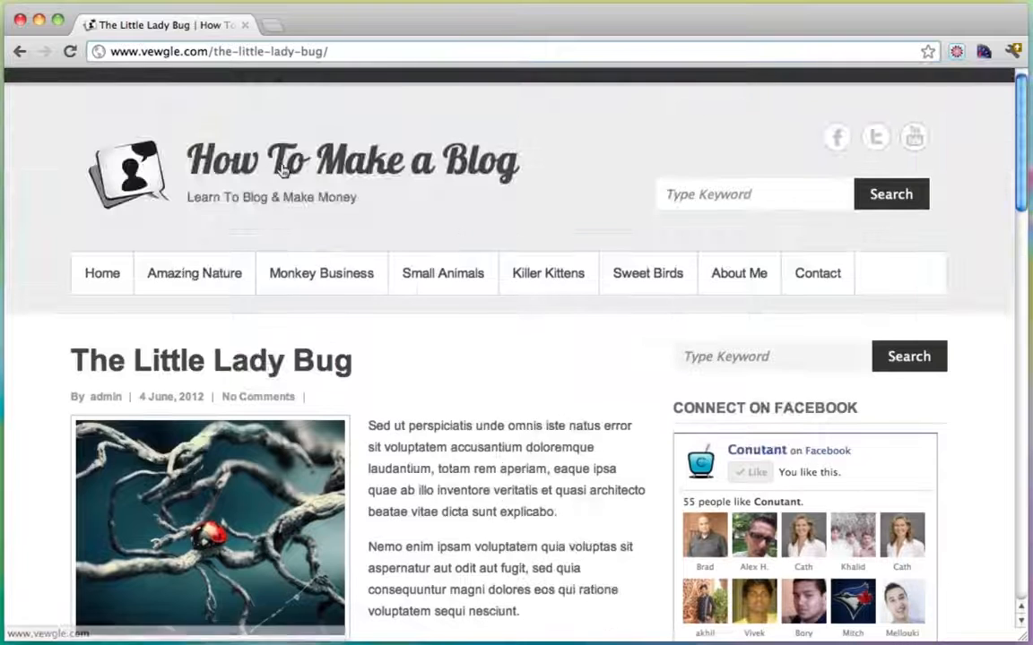
pyautogui.moveTo(208, 51); pyautogui.dragTo(105, 57)
pyautogui.click(307, 51)
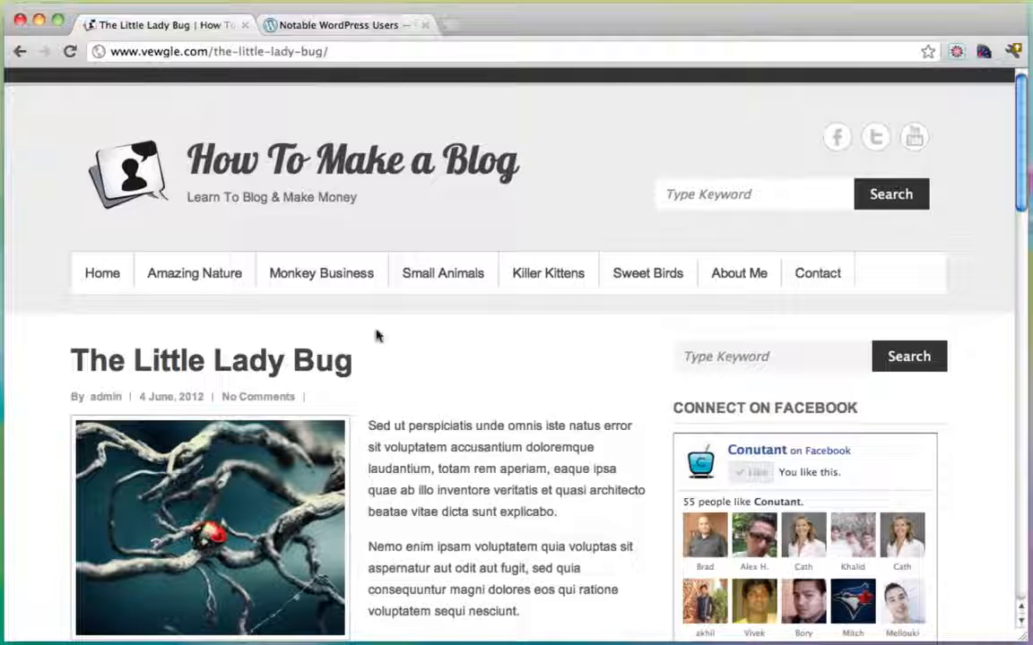
pyautogui.moveTo(408, 425); pyautogui.dragTo(525, 492)
pyautogui.click(518, 495)
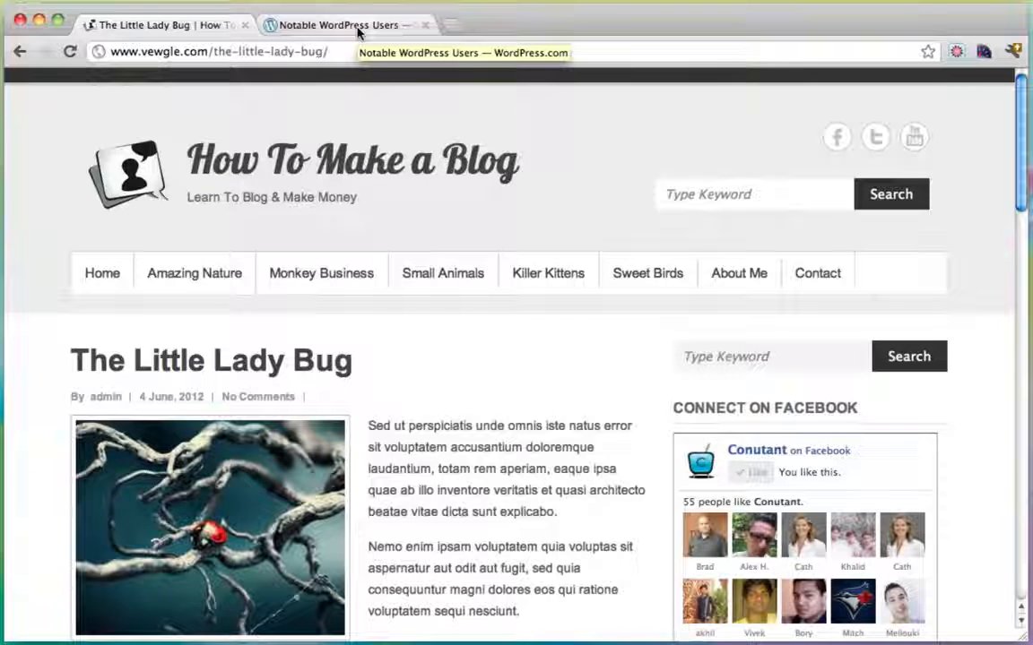
# Switch to the Notable WordPress Users tab and scroll to its footer and back to the top.
pyautogui.click(358, 28)
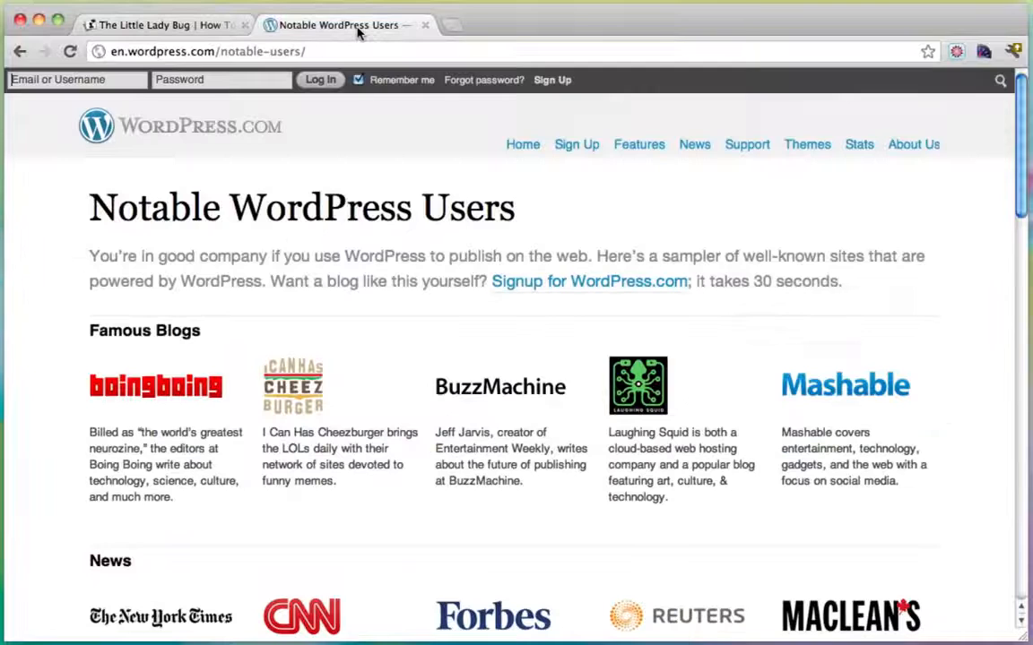
pyautogui.scroll(-5, 548, 267)
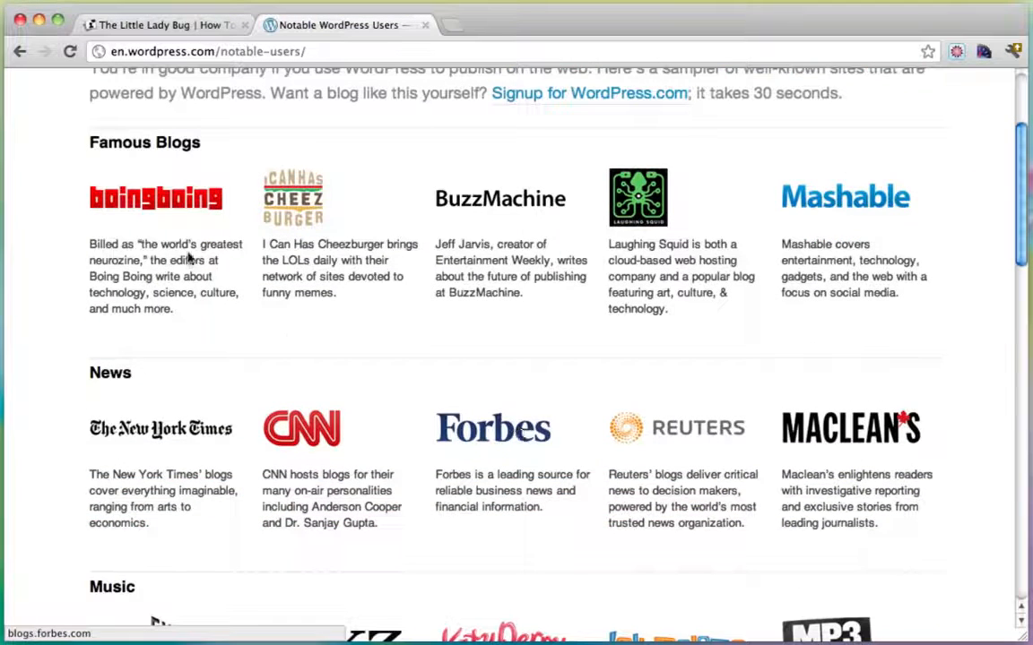
pyautogui.scroll(-7, 572, 374)
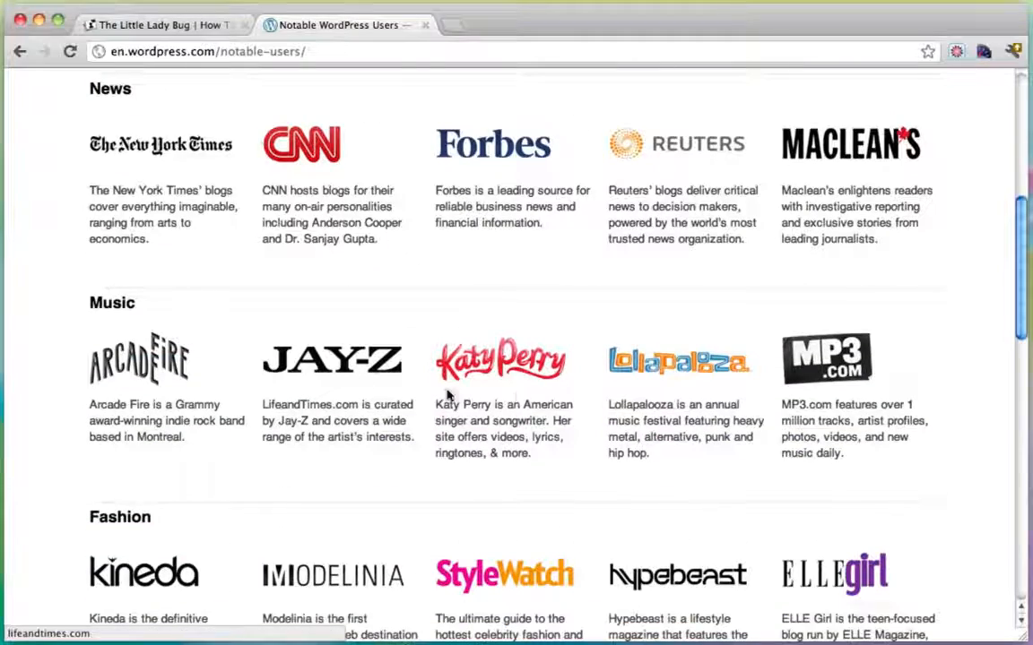
pyautogui.scroll(-13, 517, 398)
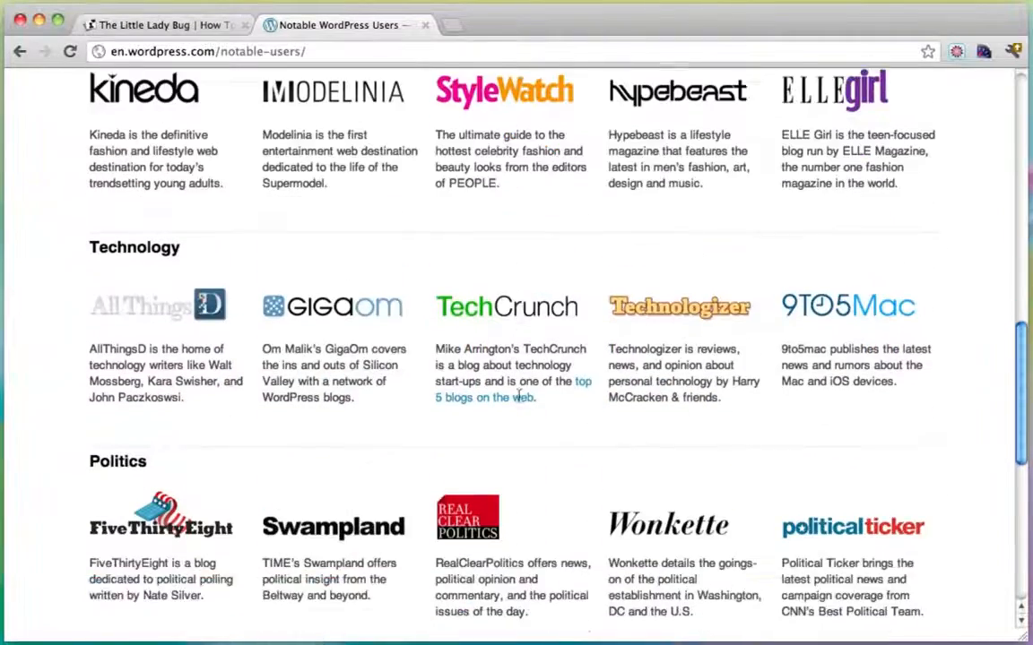
pyautogui.scroll(-4, 517, 399)
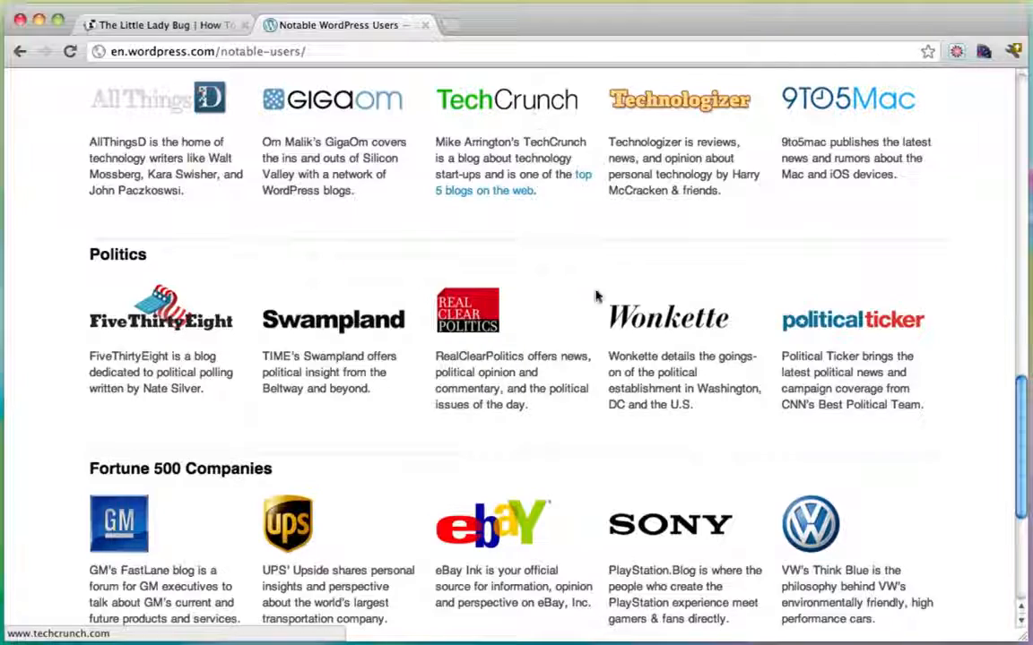
pyautogui.scroll(-8, 532, 405)
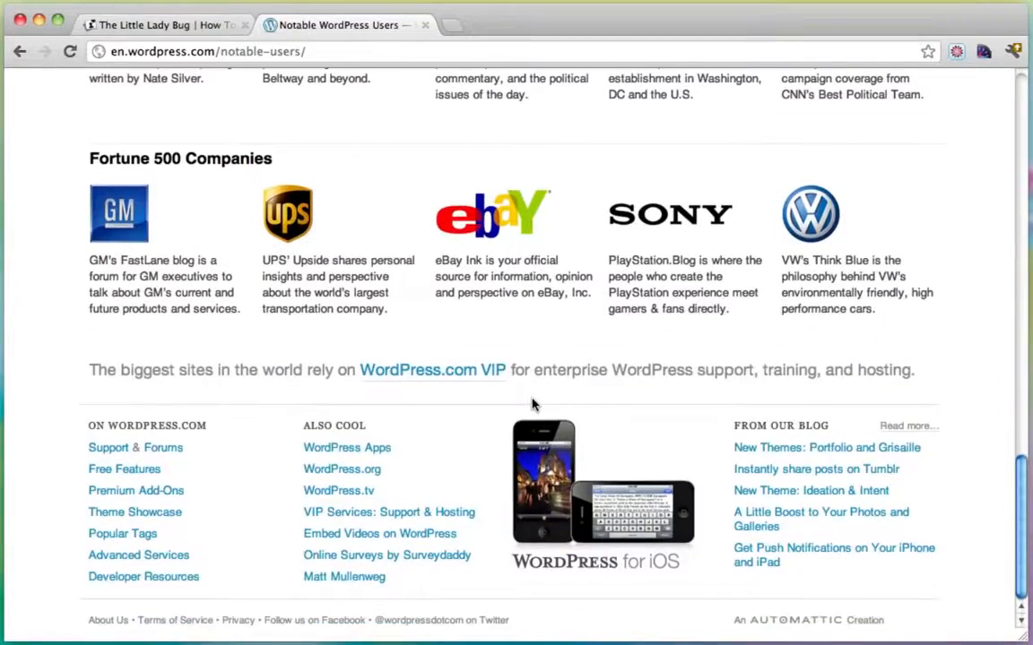
pyautogui.scroll(20, 532, 405)
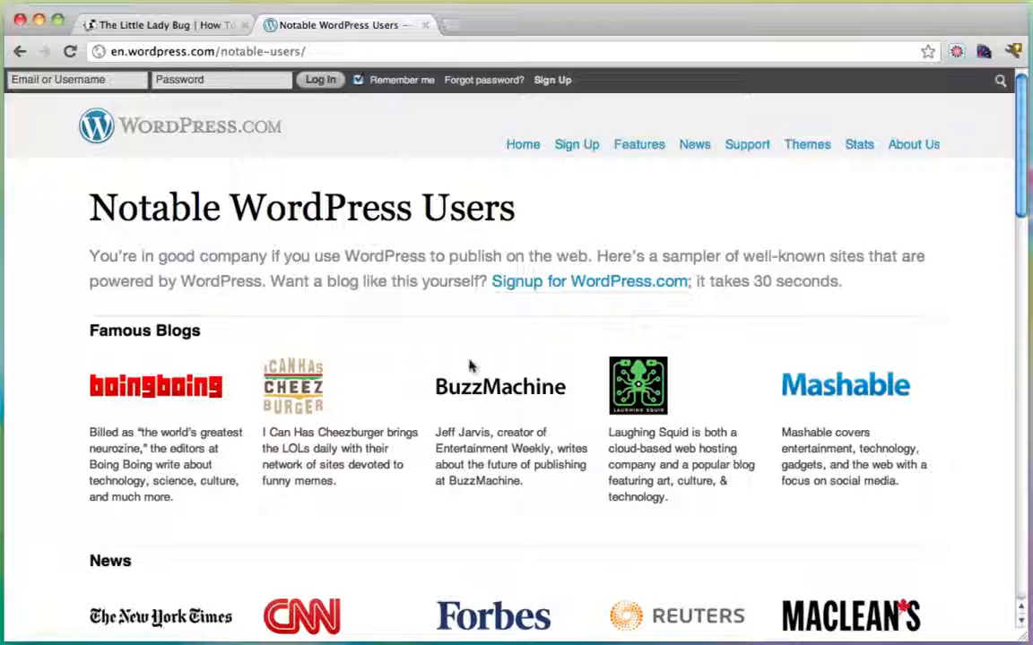
pyautogui.scroll(-4, 427, 435)
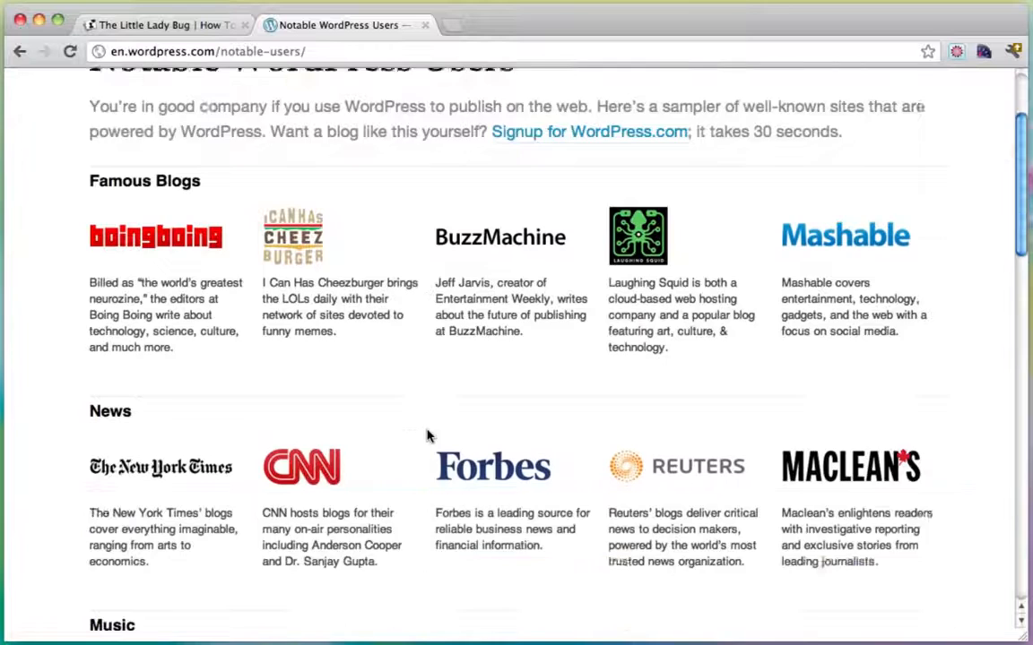
pyautogui.scroll(4, 427, 434)
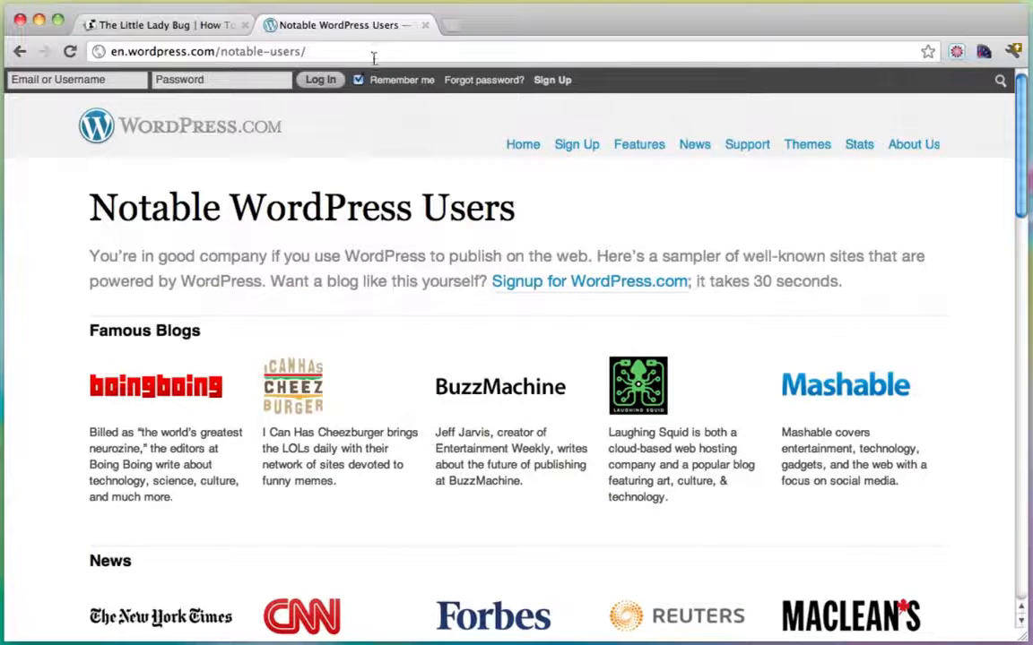
# Select the current page address in the address bar to replace it.
pyautogui.click(374, 58)
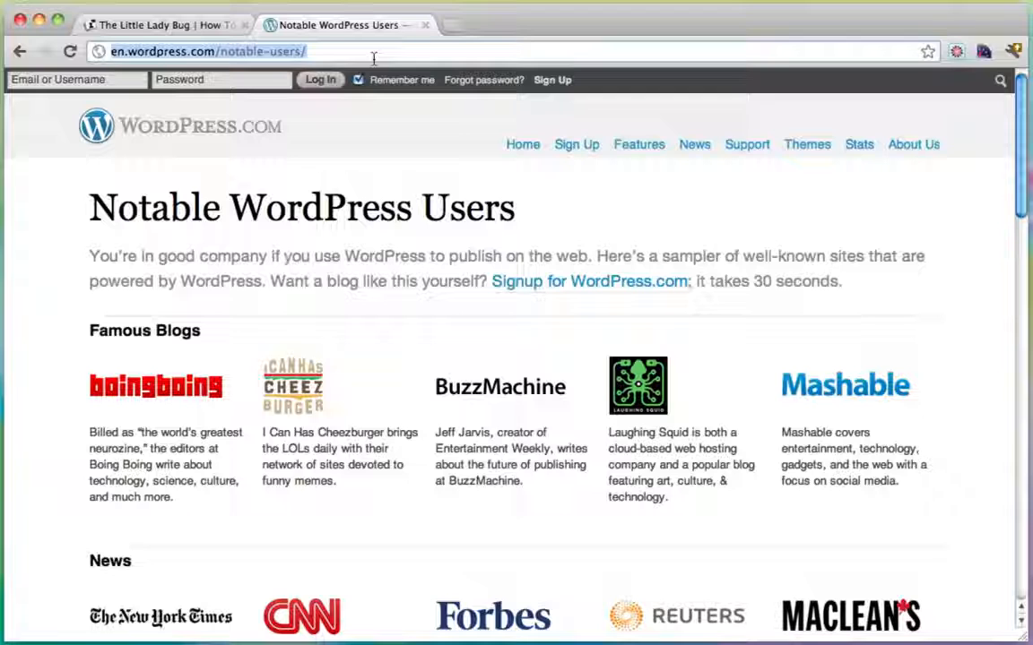
pyautogui.click(402, 321)
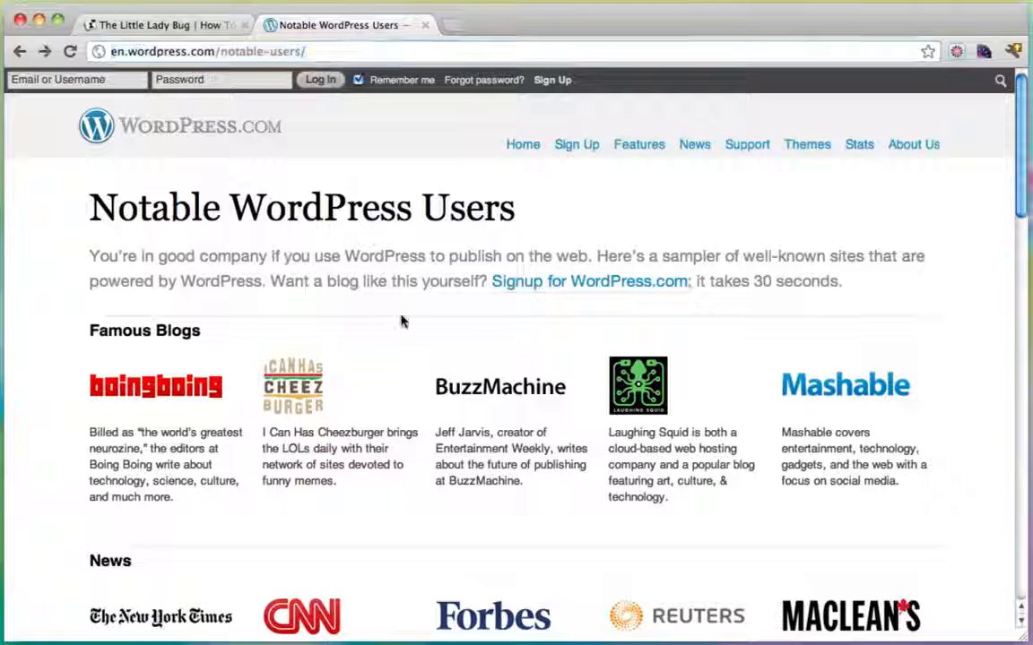
pyautogui.click(349, 52)
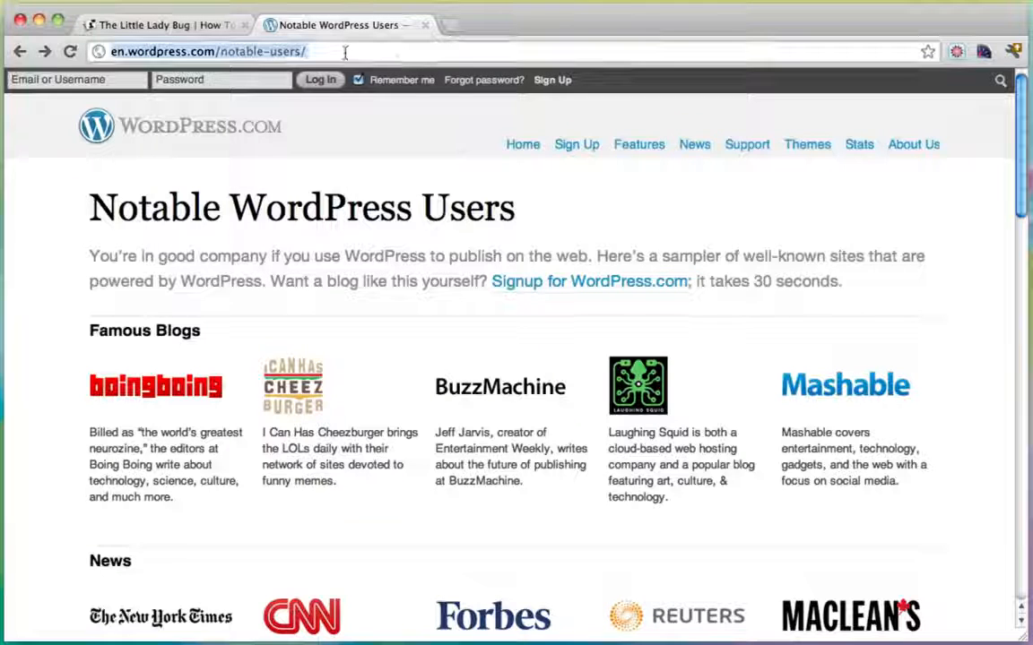
pyautogui.write('ww')
pyautogui.write('w.host')
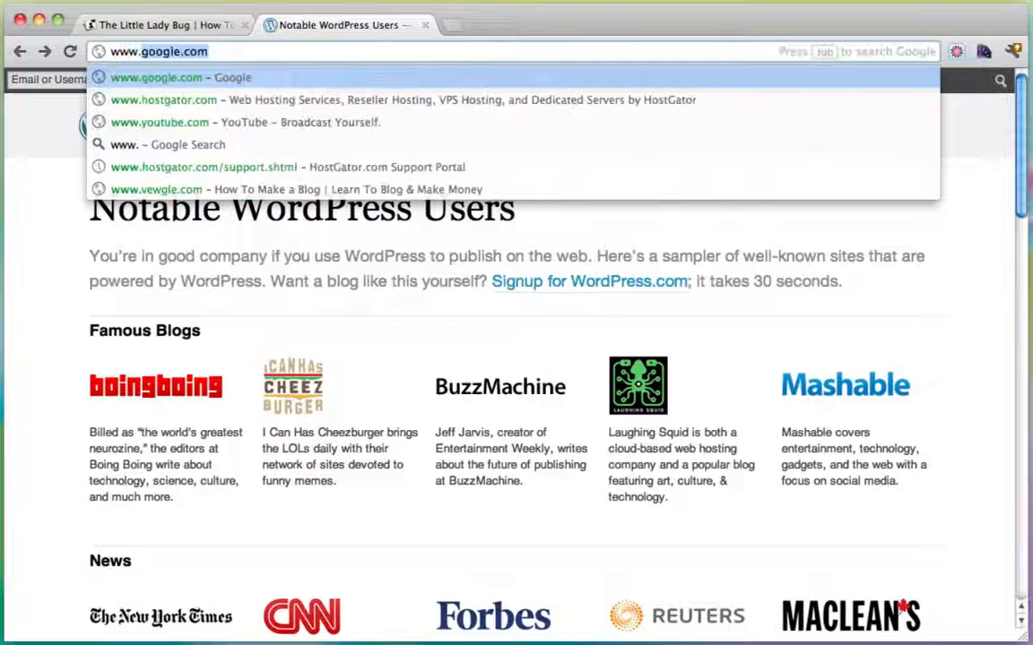
pyautogui.write('gator.co')
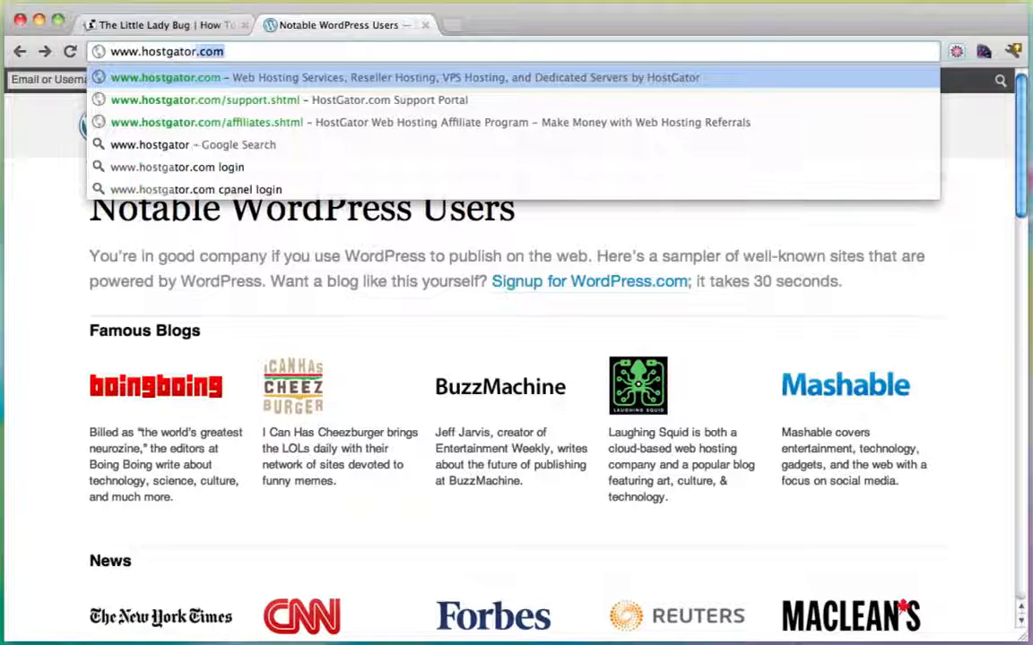
pyautogui.press('Return')
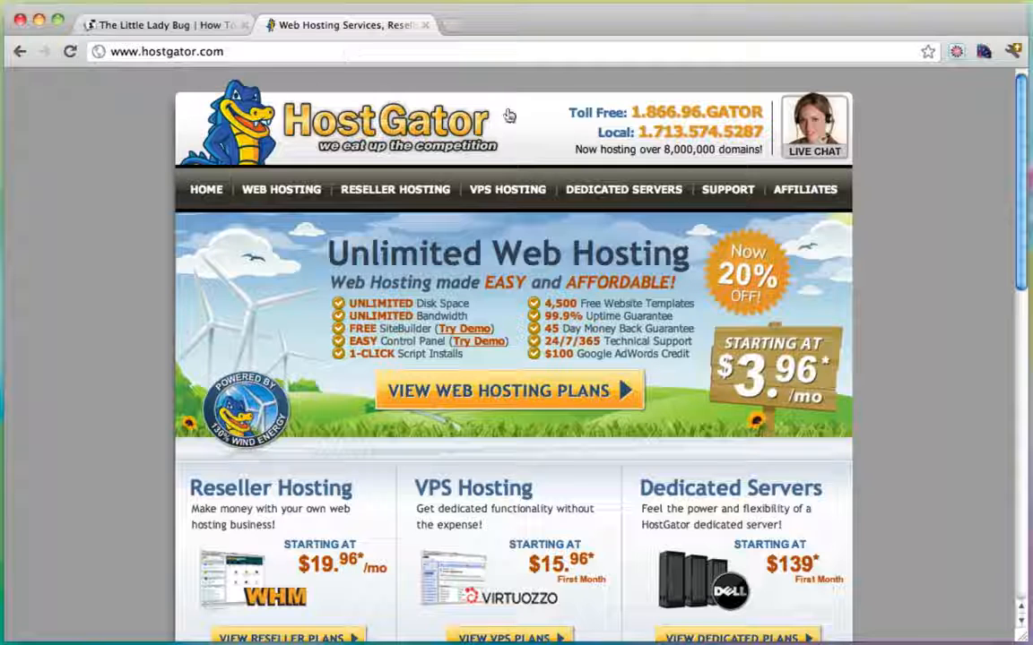
# On the Web Hosting plans page, set the Baby Plan to Monthly – $7.96/mo and order it.
pyautogui.click(280, 198)
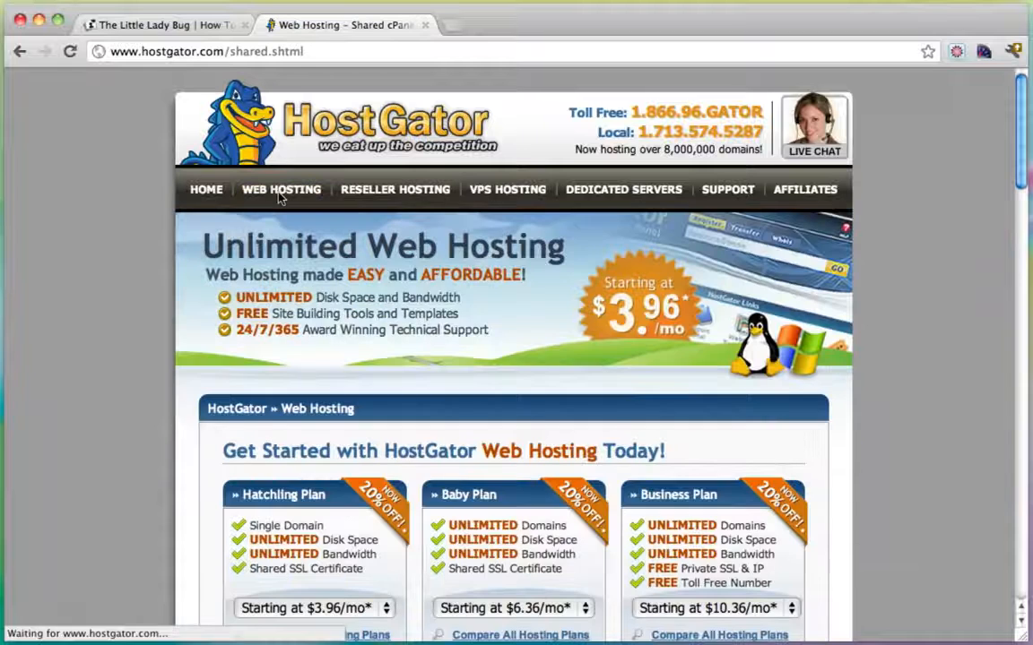
pyautogui.scroll(-2, 574, 313)
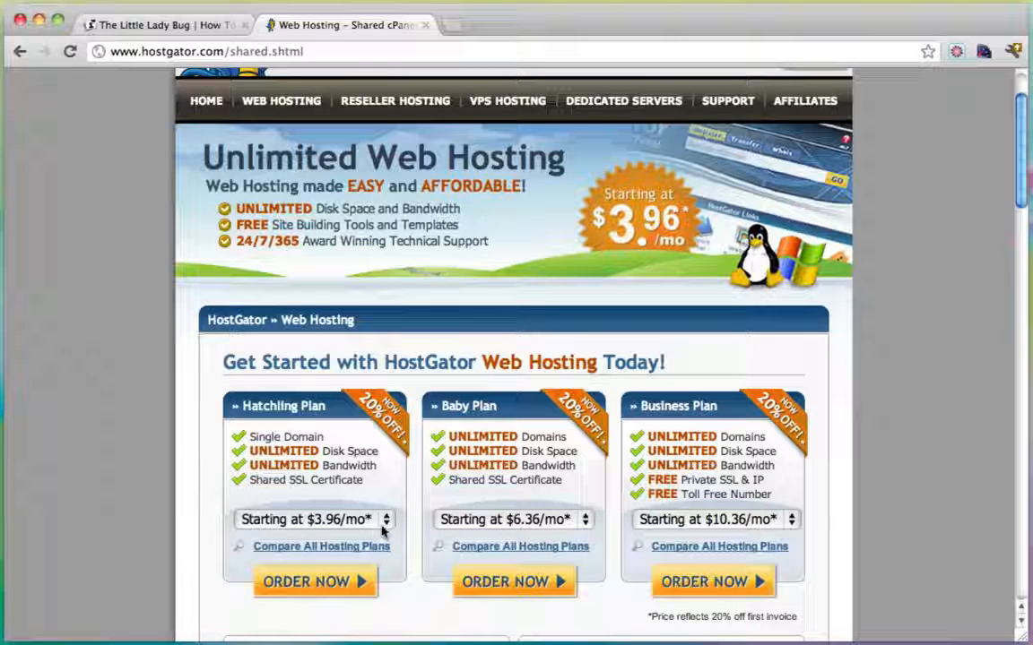
pyautogui.scroll(-2, 498, 382)
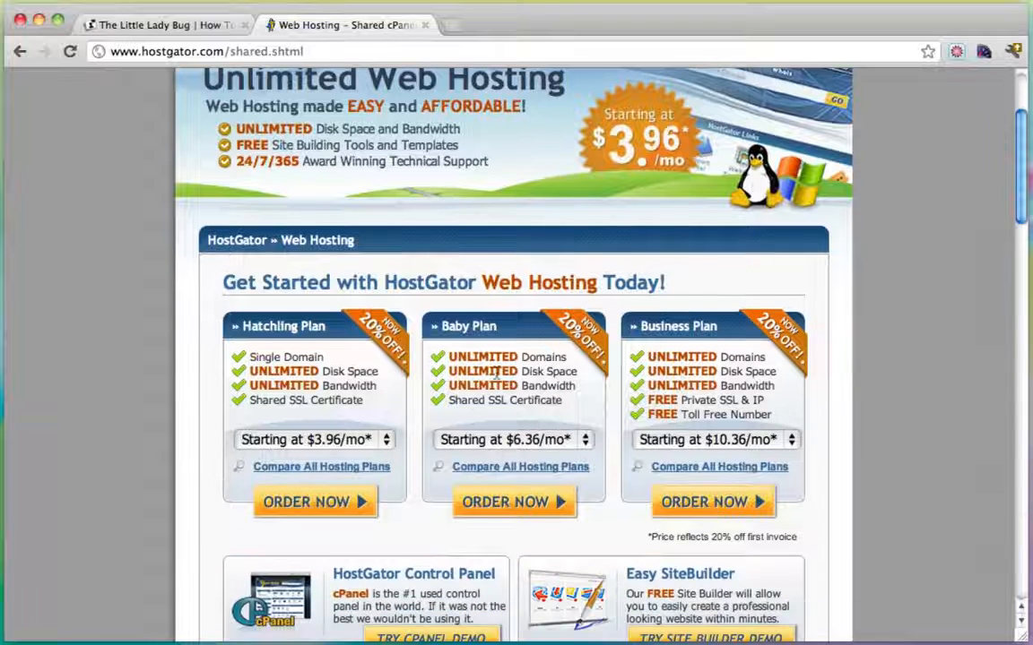
pyautogui.click(512, 439)
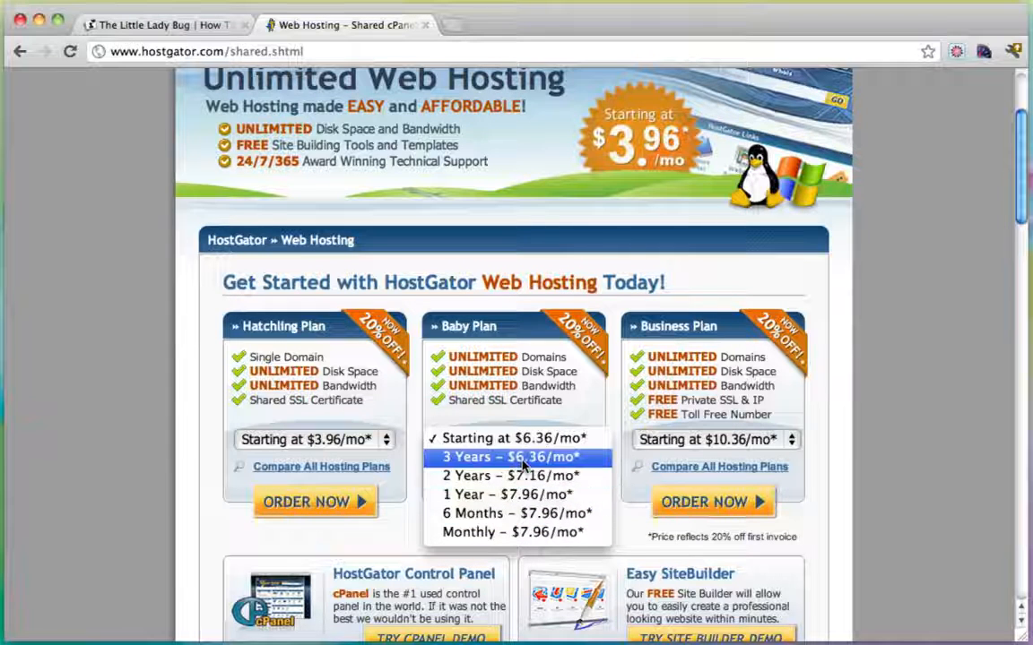
pyautogui.click(529, 533)
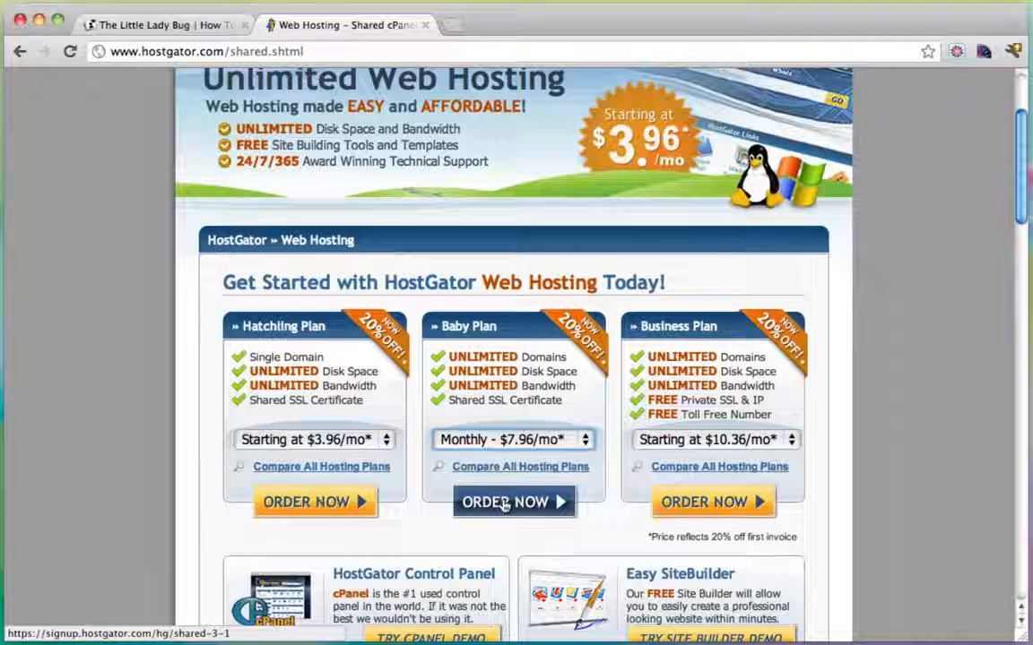
pyautogui.click(505, 503)
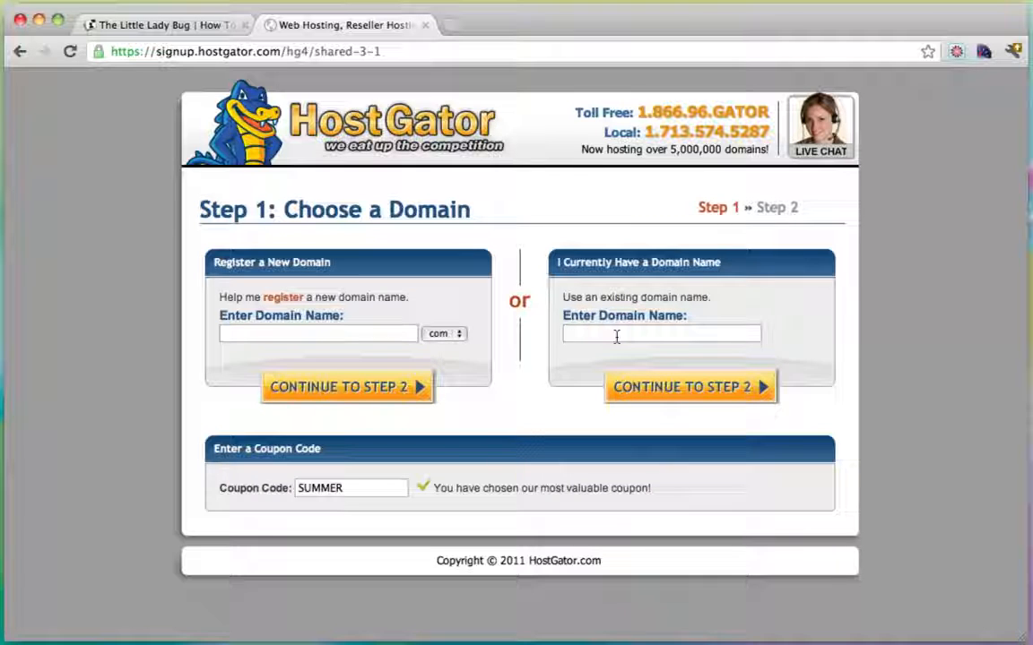
# Enter s1mpleiskey as the new domain name, keeping the .com extension.
pyautogui.click(616, 337)
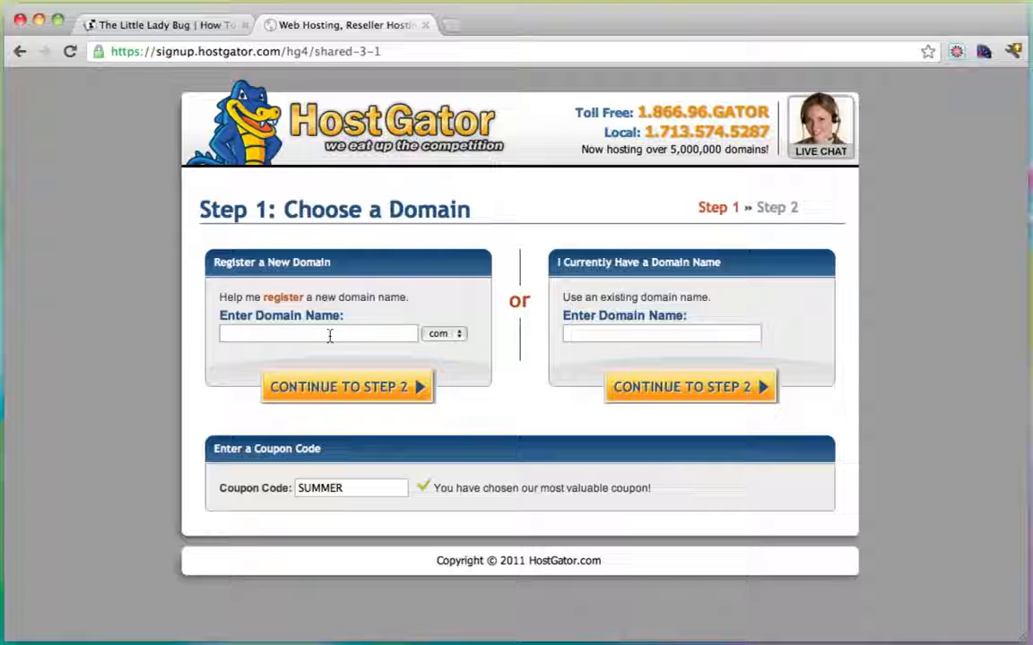
pyautogui.write('s1mpl')
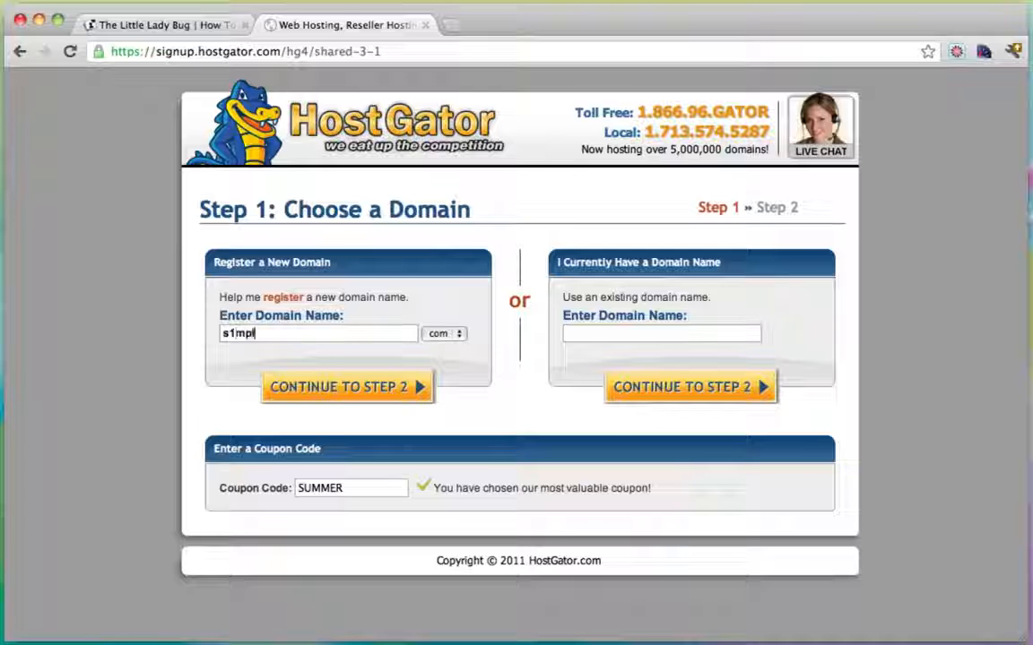
pyautogui.write('eiskey')
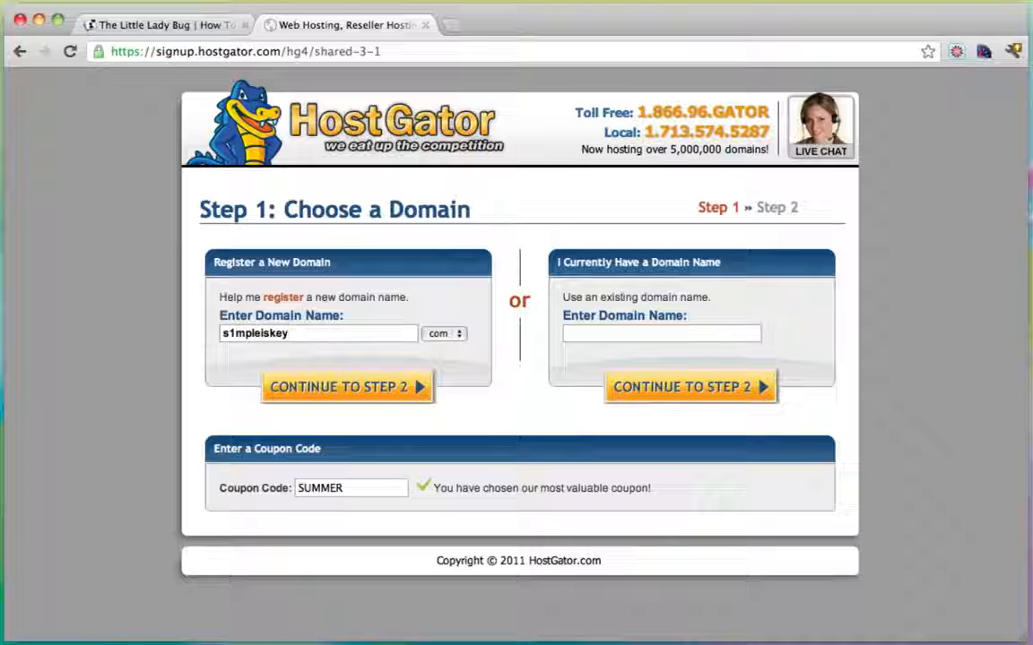
pyautogui.click(454, 336)
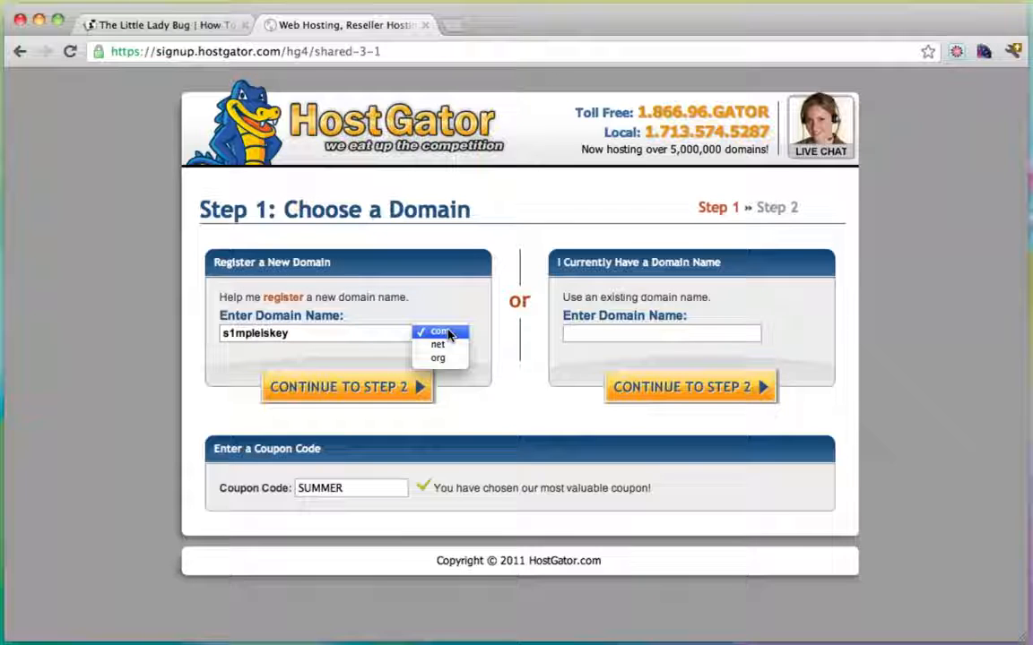
pyautogui.click(448, 334)
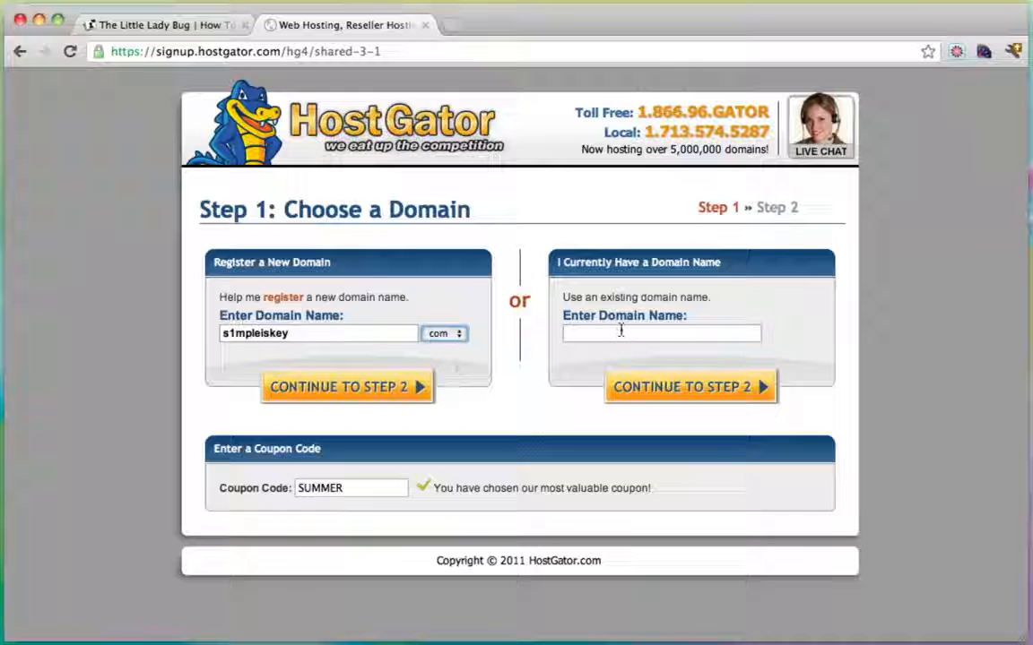
# Replace the SUMMER coupon with yougator25 and continue to Step 2.
pyautogui.moveTo(368, 488); pyautogui.dragTo(254, 488)
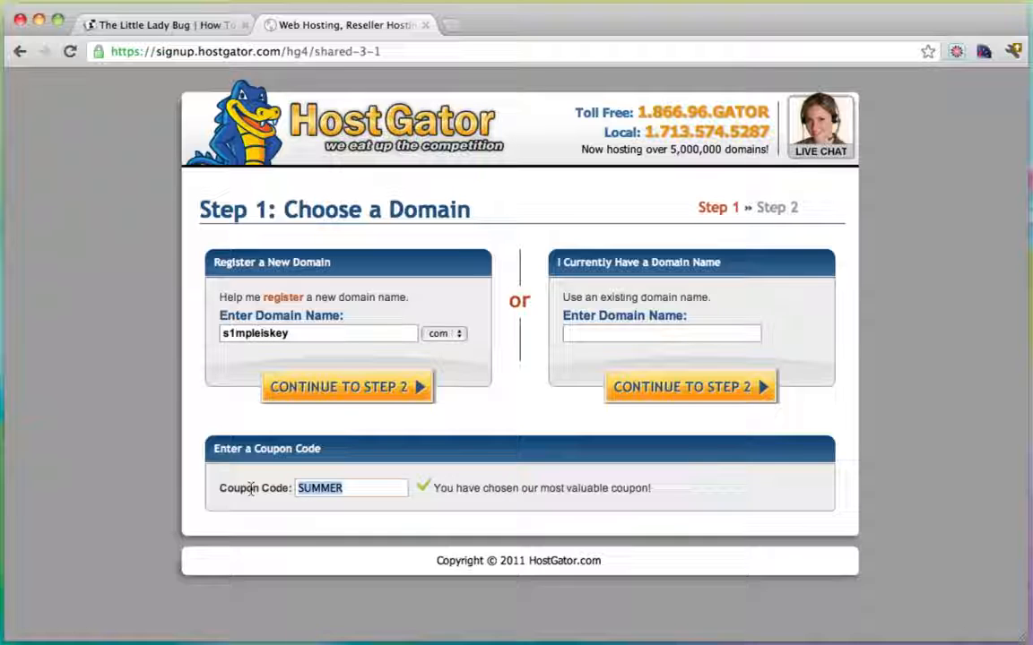
pyautogui.write('youga')
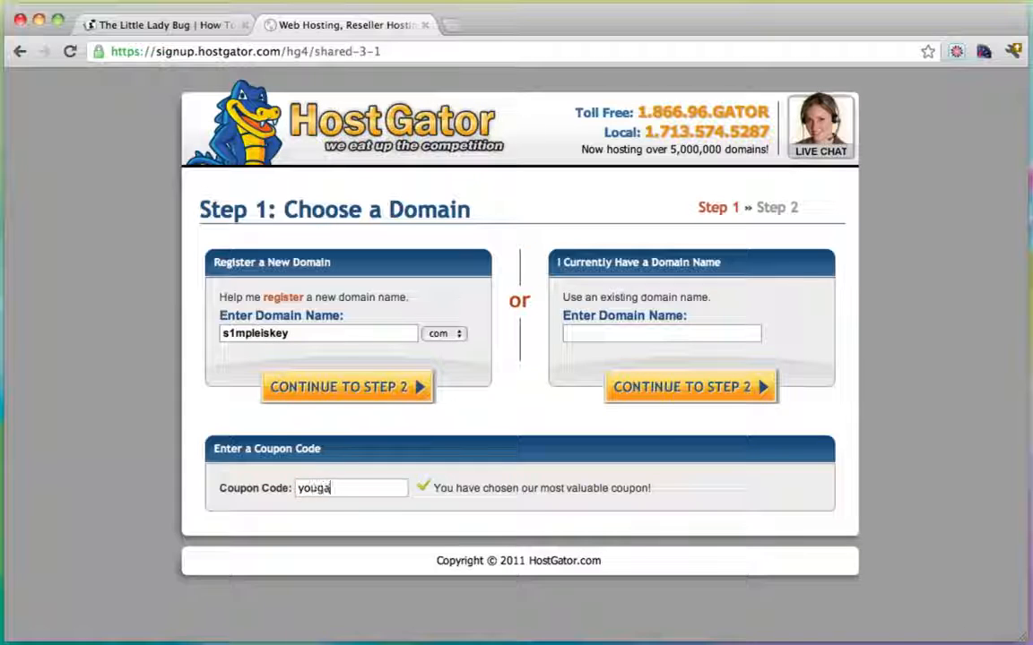
pyautogui.write('tor2')
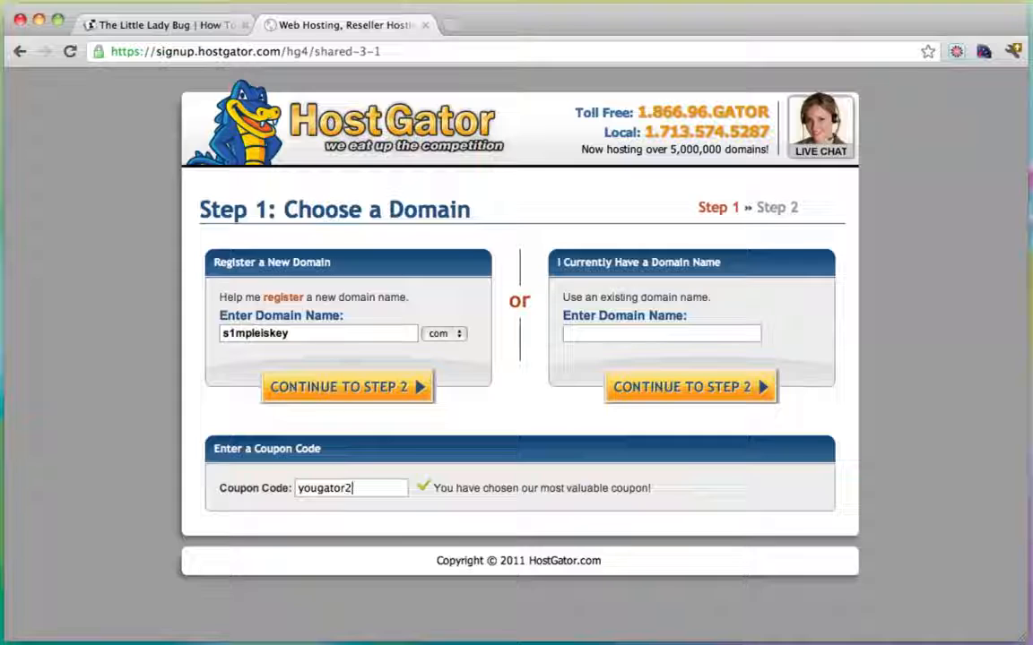
pyautogui.write('5')
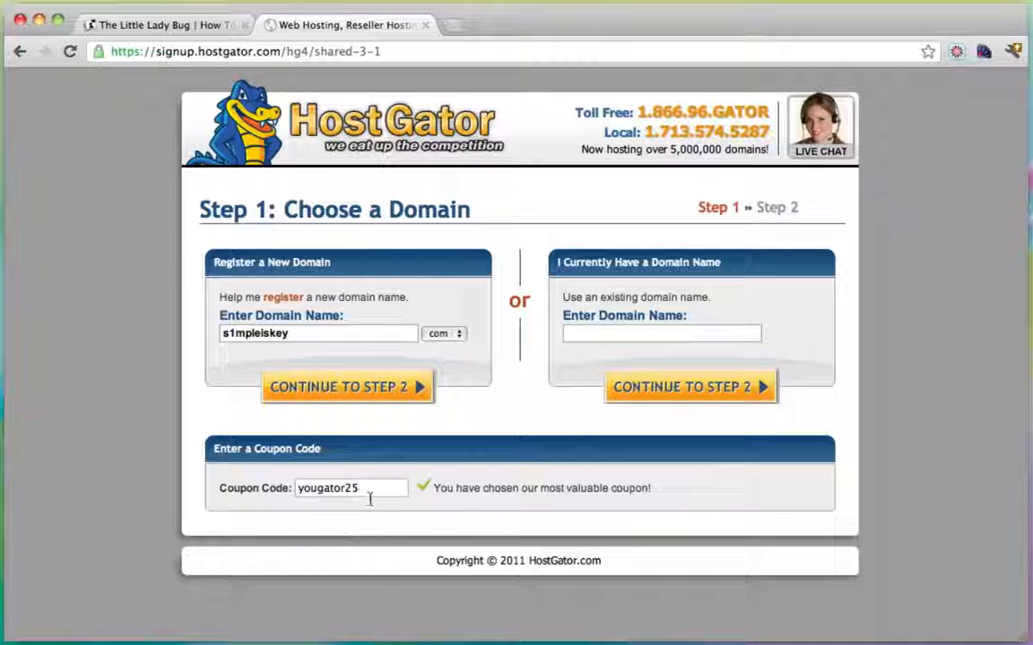
pyautogui.moveTo(404, 488); pyautogui.dragTo(254, 490)
pyautogui.click(398, 488)
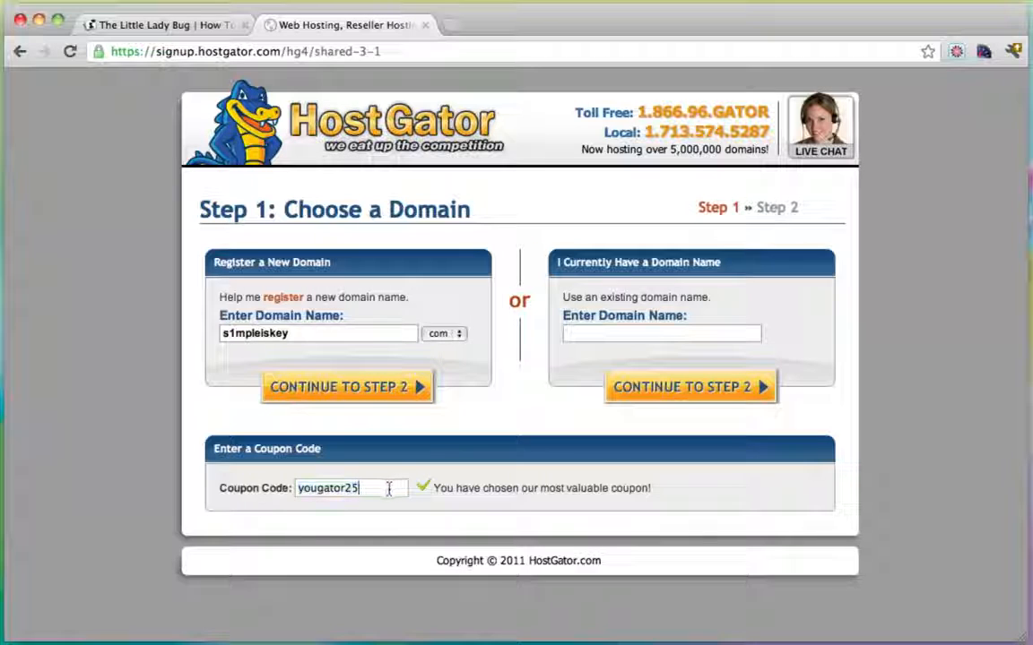
pyautogui.moveTo(396, 488); pyautogui.dragTo(269, 491)
pyautogui.click(362, 489)
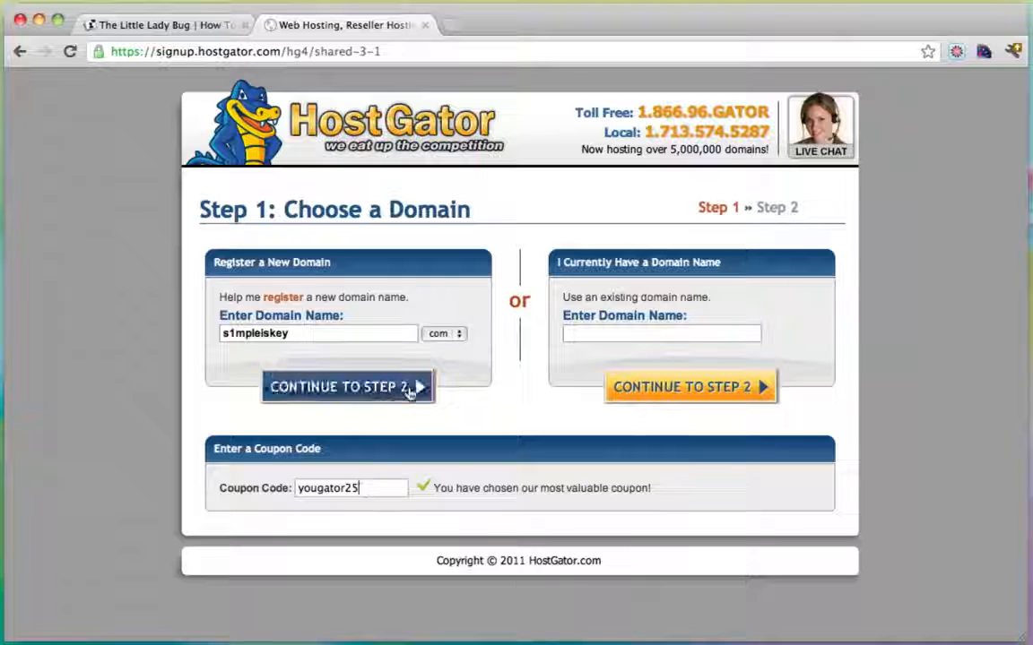
pyautogui.click(350, 388)
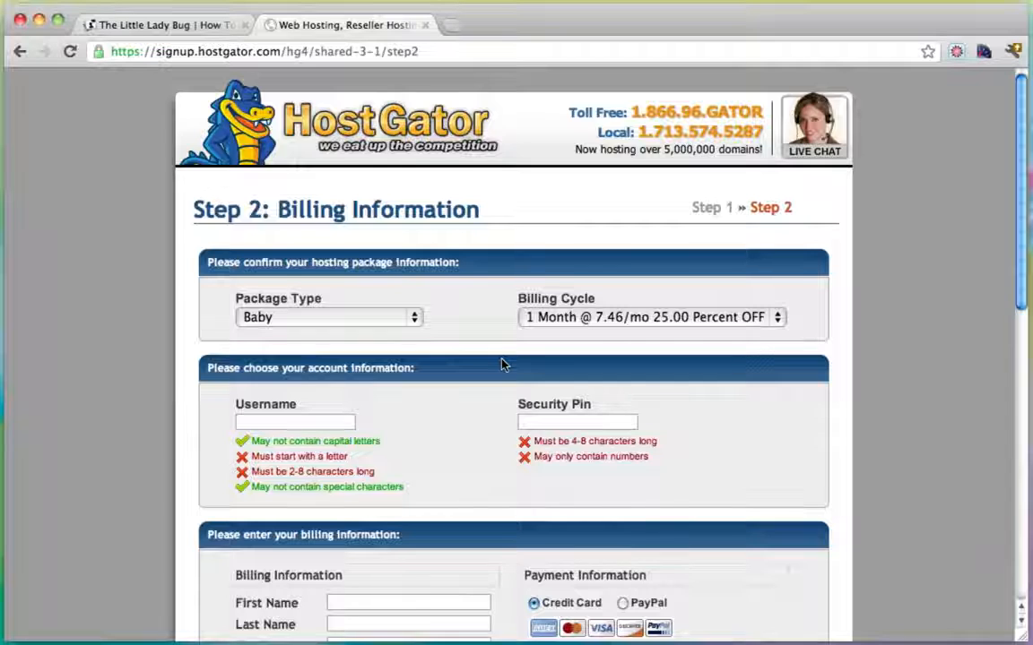
# Scroll down the Step 2 billing form to the Baby plan order review totalling $22.46.
pyautogui.scroll(-4, 502, 364)
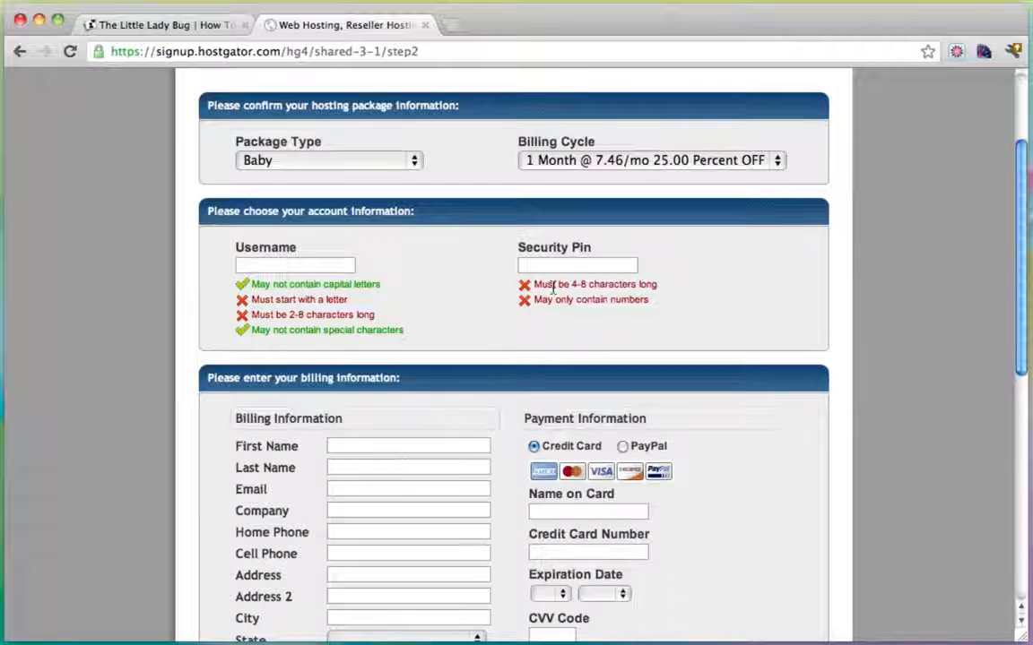
pyautogui.scroll(-10, 553, 289)
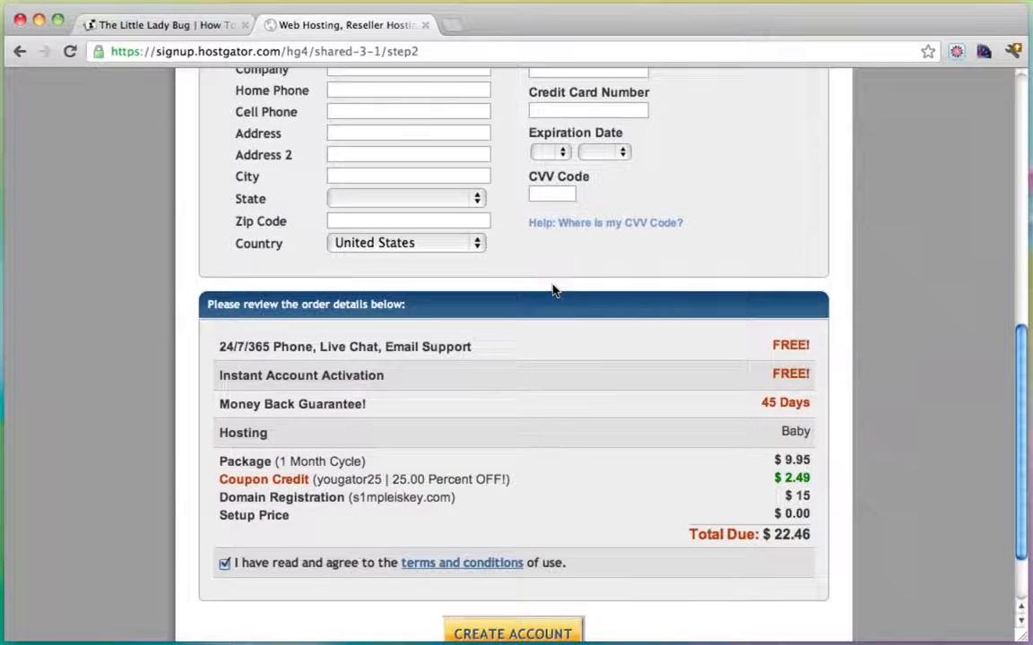
pyautogui.scroll(-1, 553, 289)
pyautogui.scroll(-1, 553, 290)
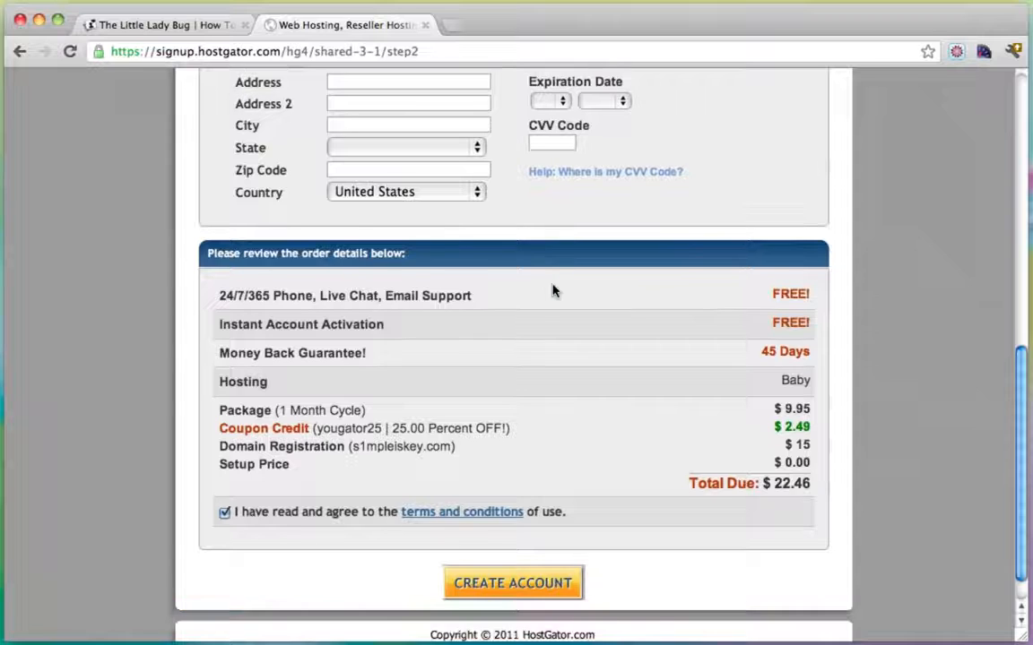
pyautogui.scroll(-1, 553, 290)
pyautogui.scroll(-1, 553, 289)
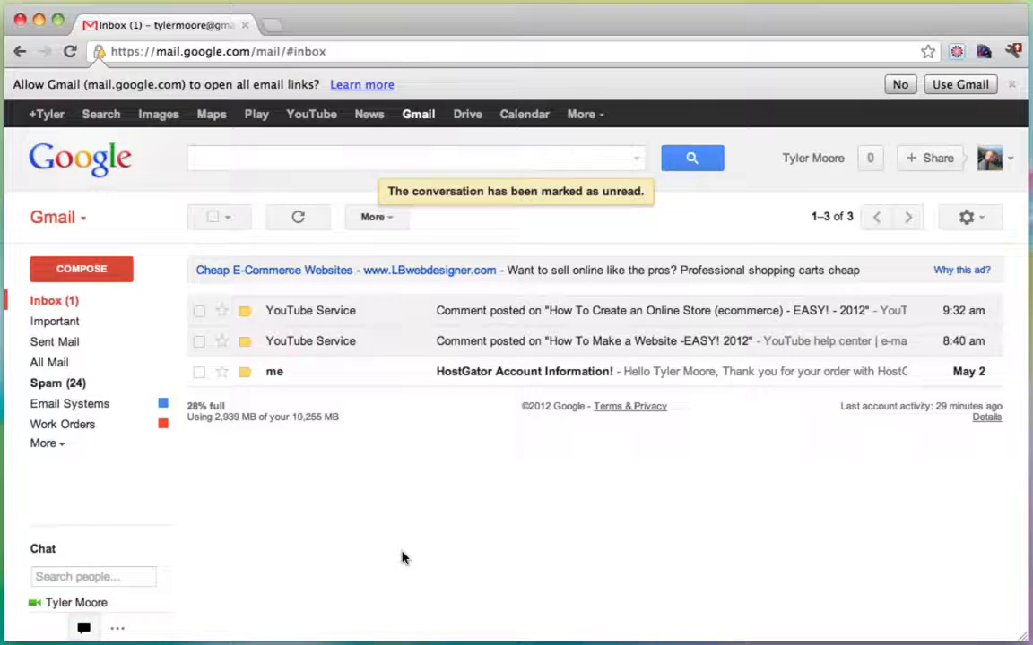
# Open the HostGator Account Information email and follow its Your Control Panel link to cPanel login.
pyautogui.click(535, 377)
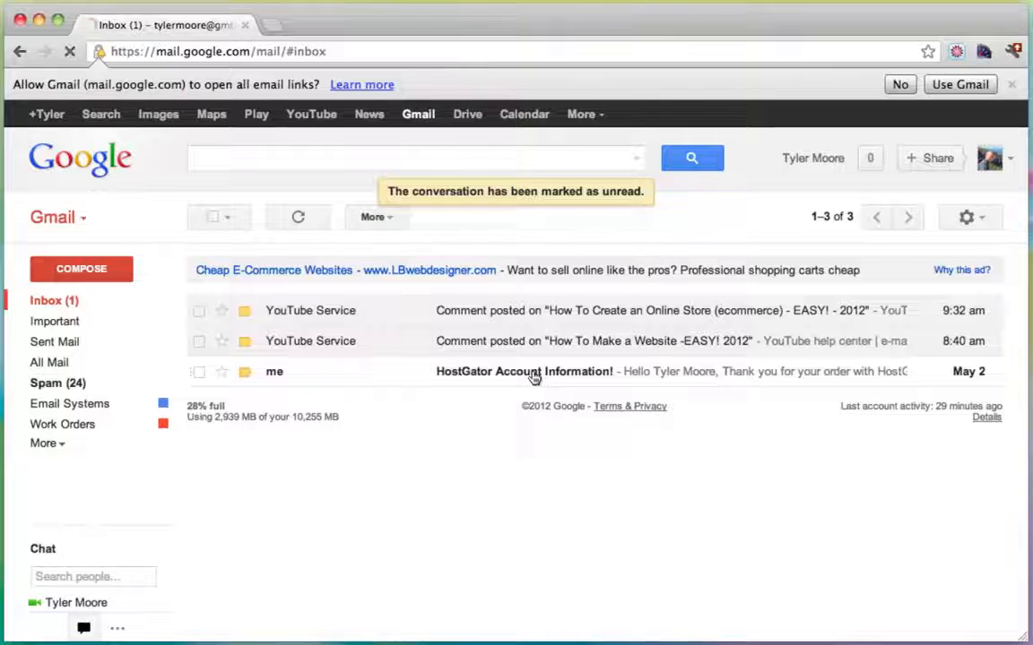
pyautogui.scroll(-3, 533, 376)
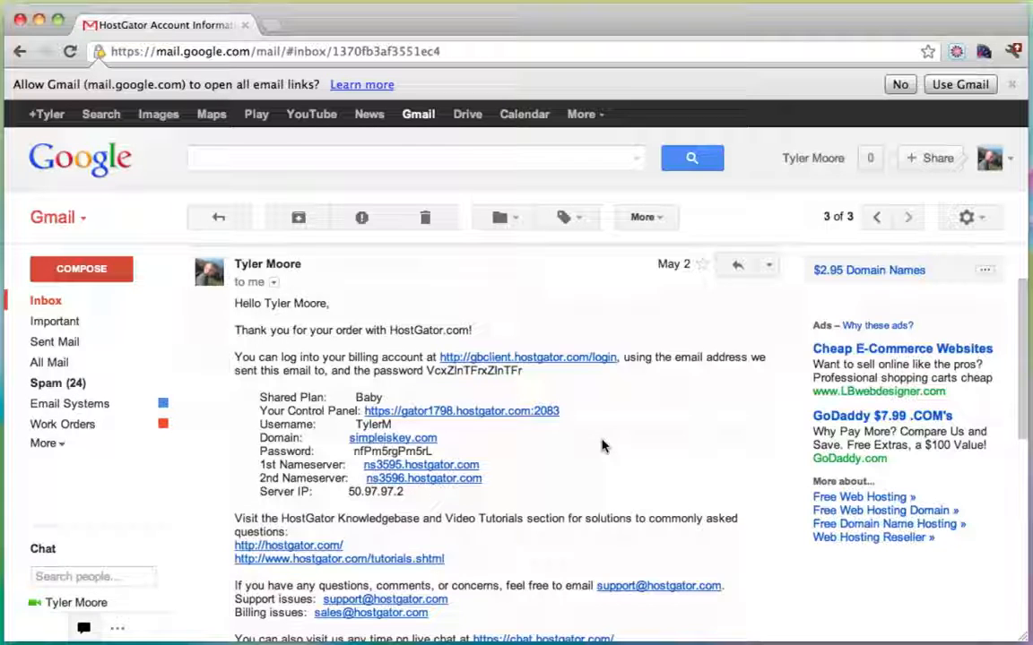
pyautogui.scroll(-3, 652, 431)
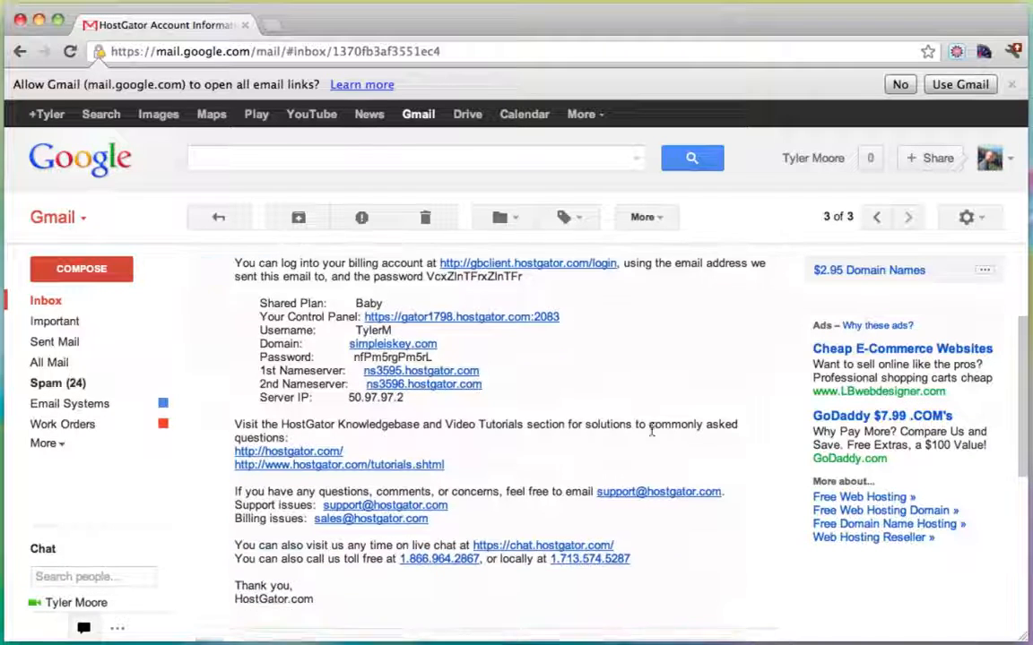
pyautogui.scroll(2, 652, 430)
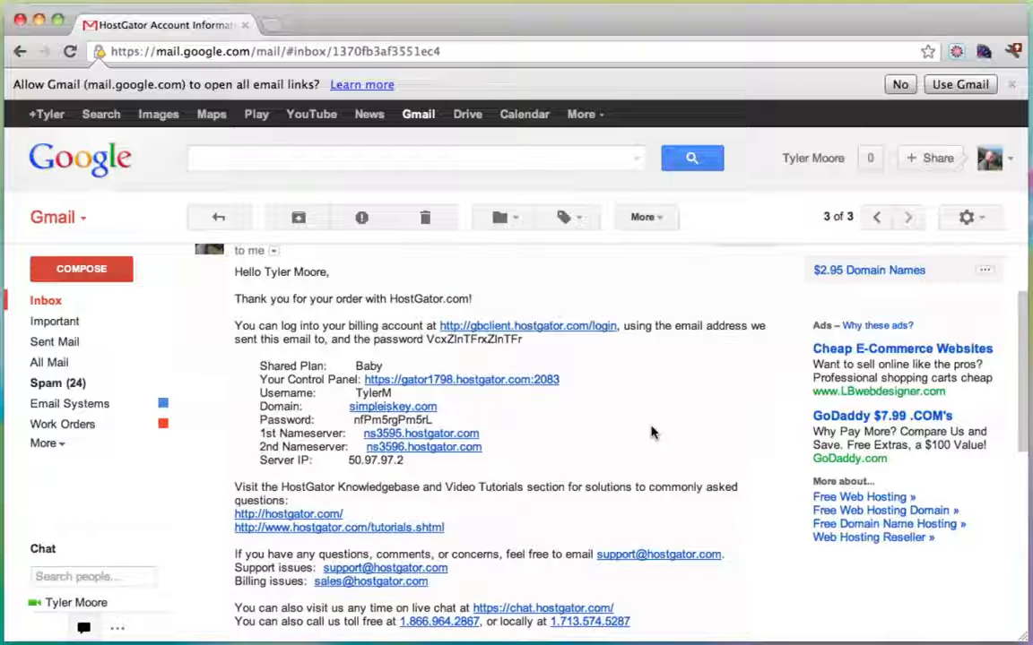
pyautogui.scroll(2, 652, 433)
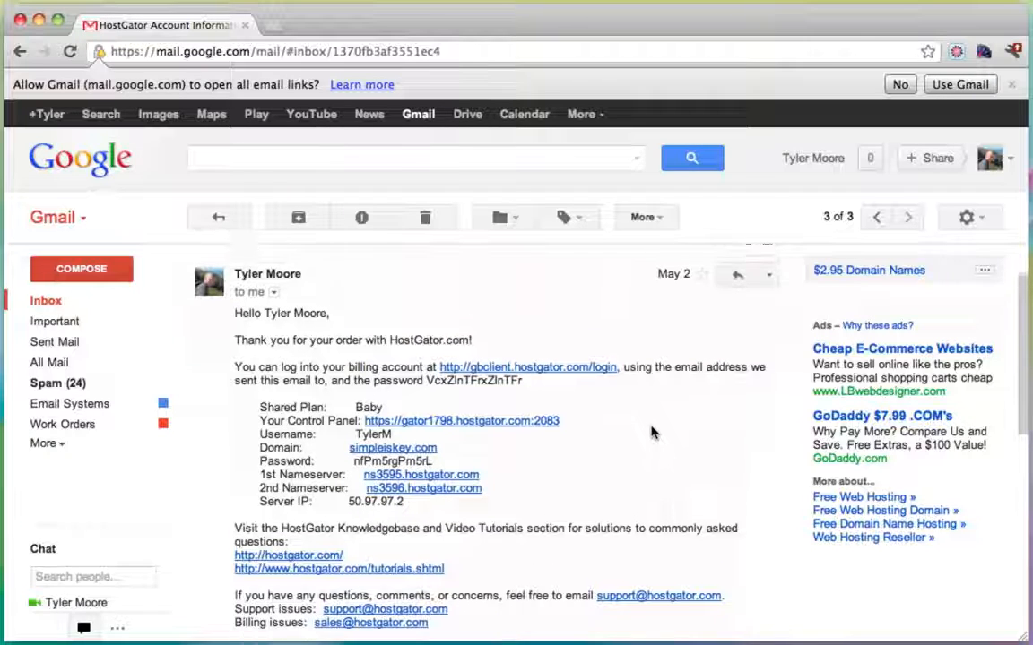
pyautogui.click(454, 431)
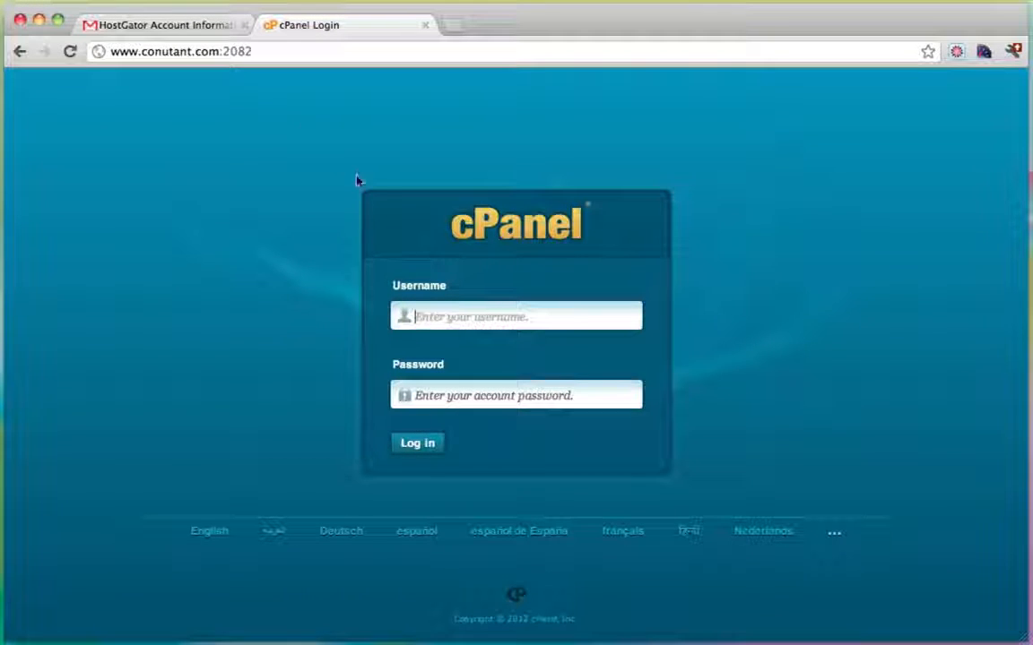
# Copy the account username from the HostGator email into the cPanel login form.
pyautogui.click(184, 27)
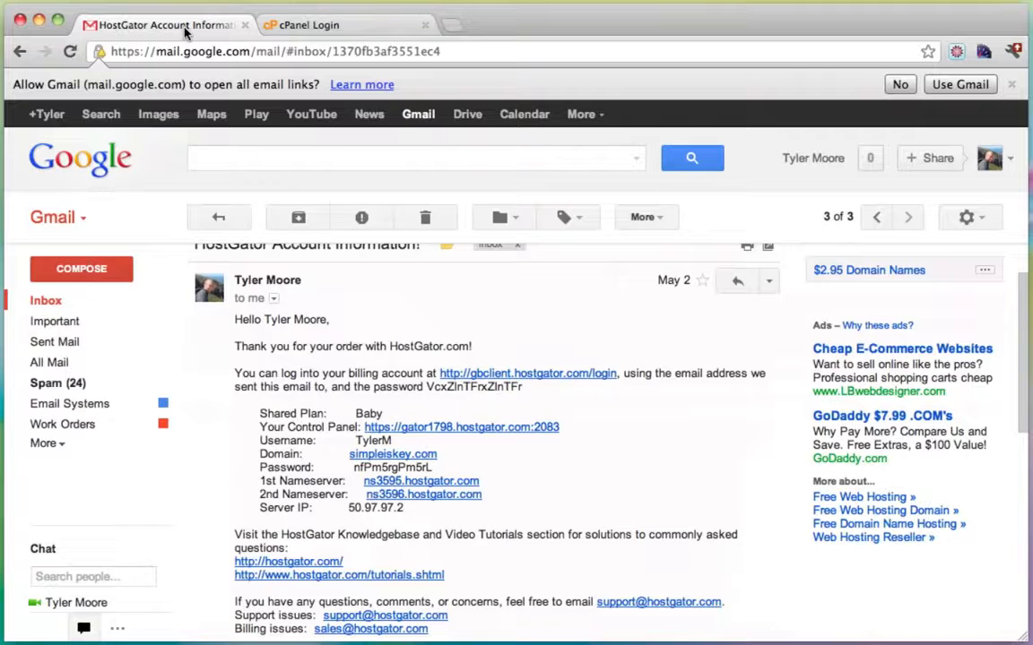
pyautogui.doubleClick(373, 440)
pyautogui.press('super+c')
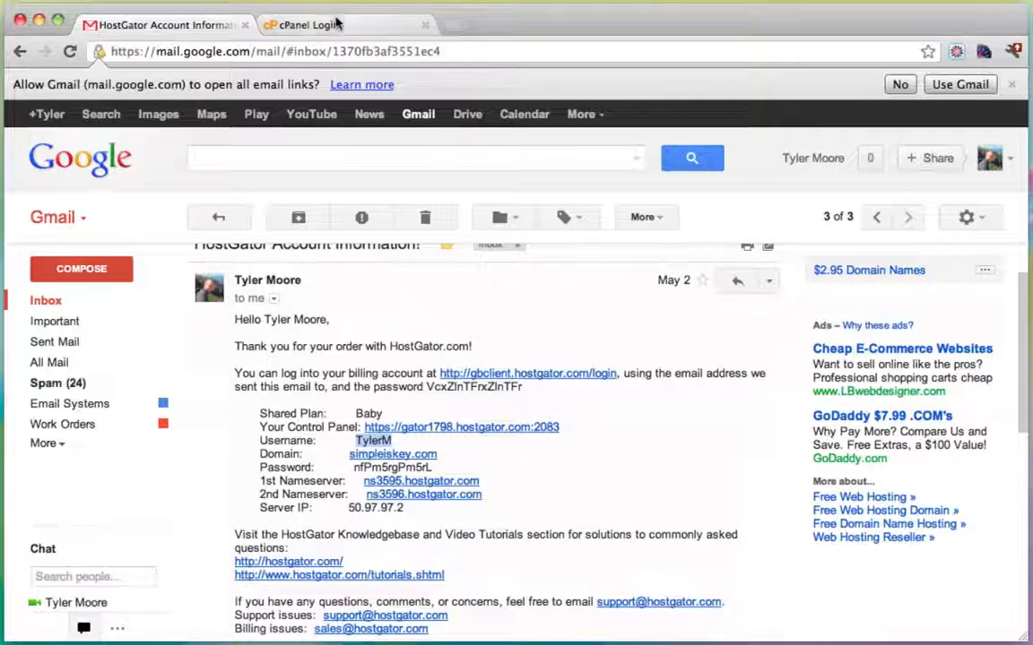
pyautogui.click(305, 25)
pyautogui.press('super+v')
# Paste the account password from the email into cPanel and log in.
pyautogui.click(158, 14)
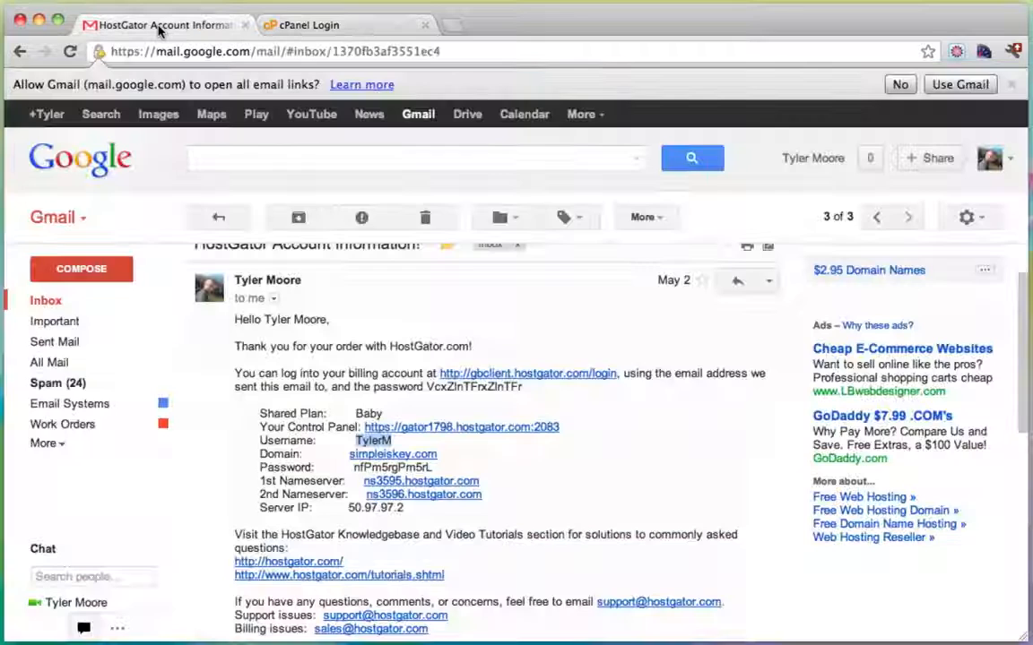
pyautogui.doubleClick(380, 470)
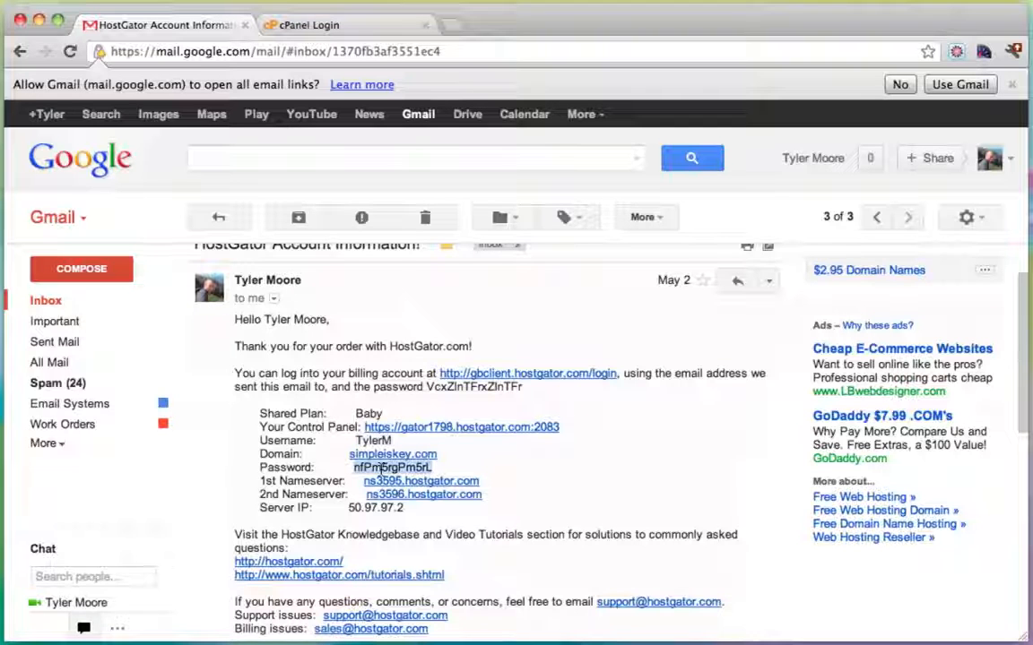
pyautogui.click(309, 25)
pyautogui.click(465, 391)
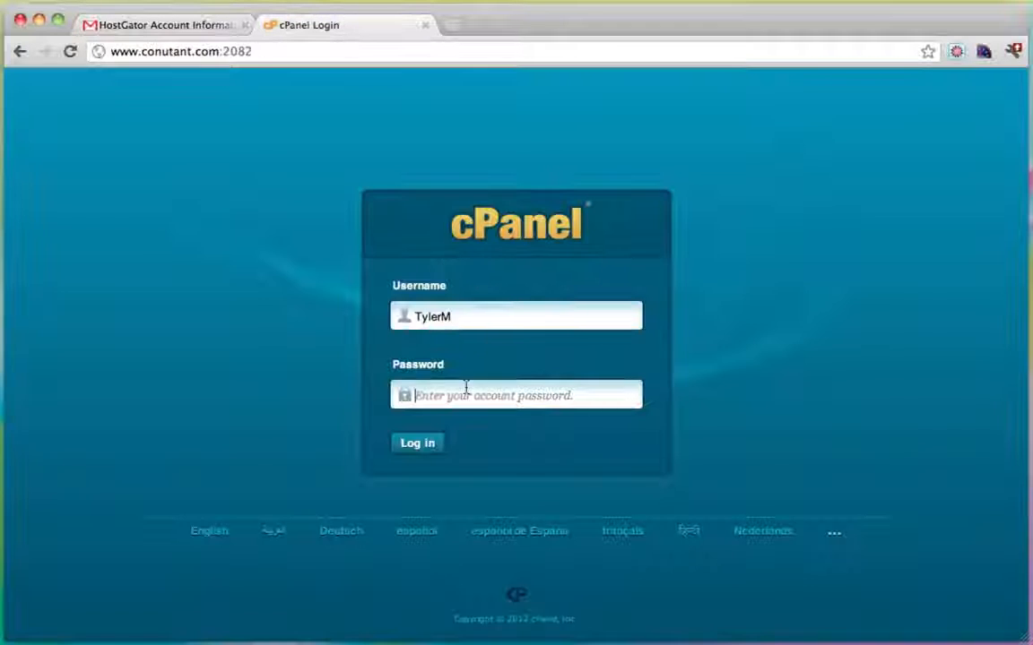
pyautogui.press('super+v')
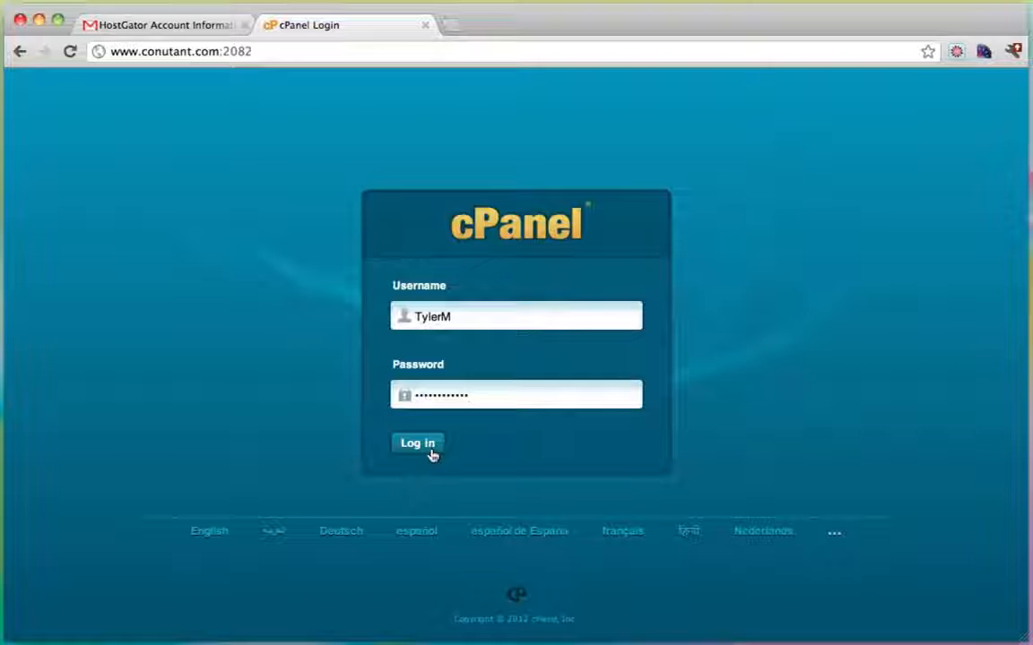
pyautogui.click(417, 445)
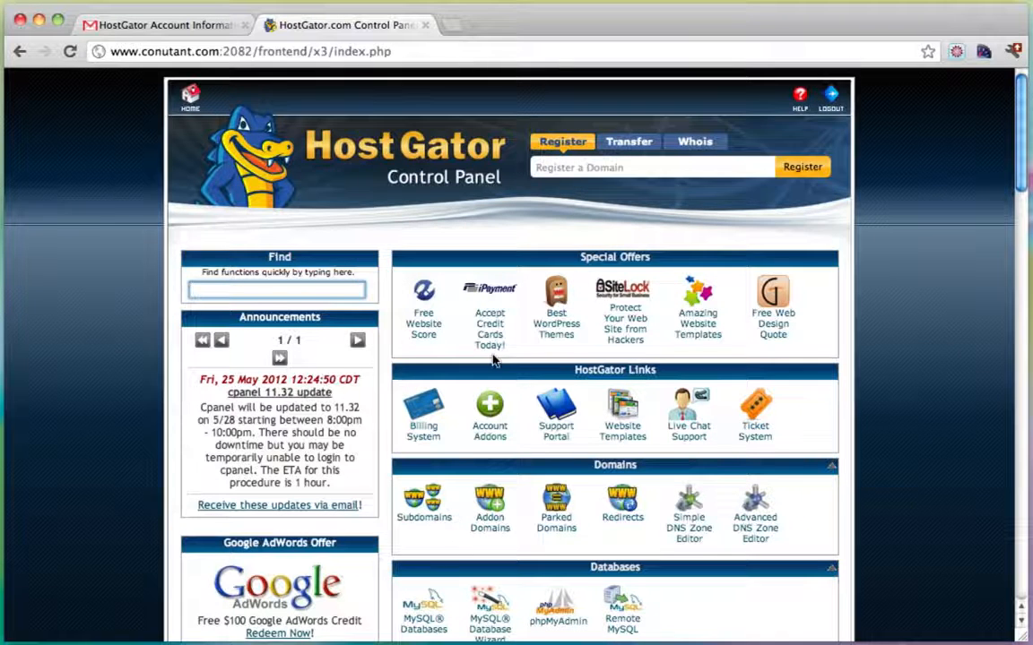
pyautogui.scroll(-5, 492, 356)
pyautogui.scroll(-12, 492, 355)
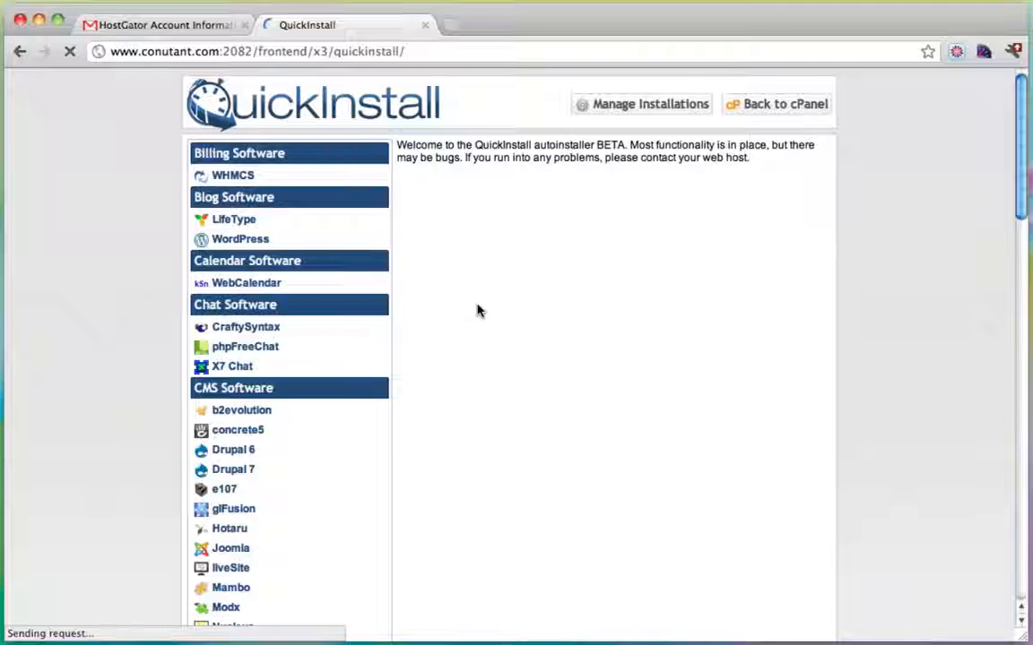
# Start the WordPress QuickInstall and choose simpleiskey.com as the install domain.
pyautogui.click(250, 242)
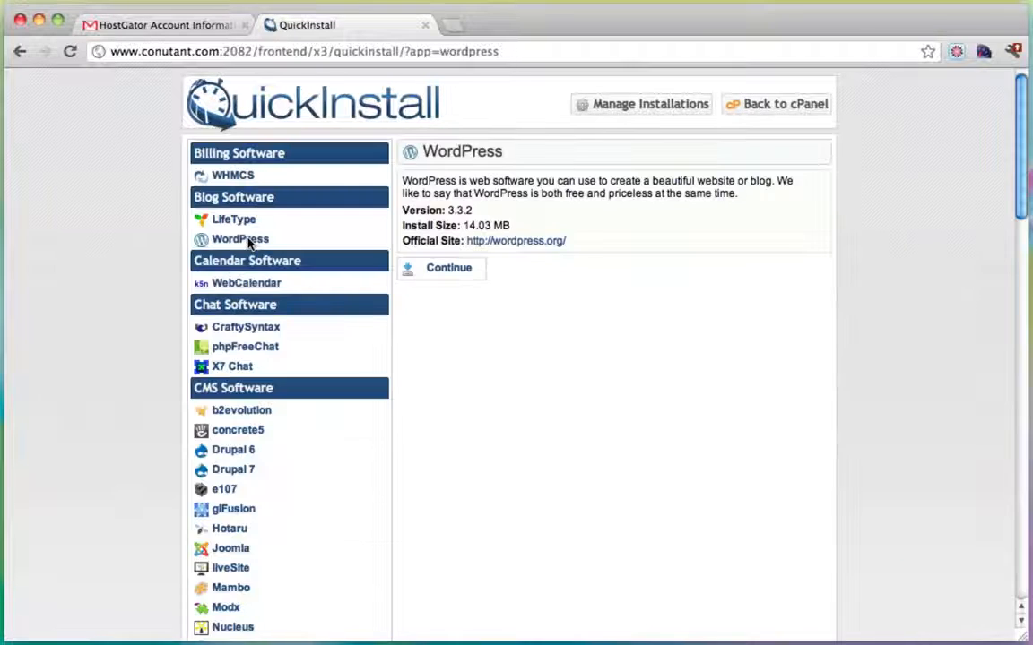
pyautogui.click(450, 275)
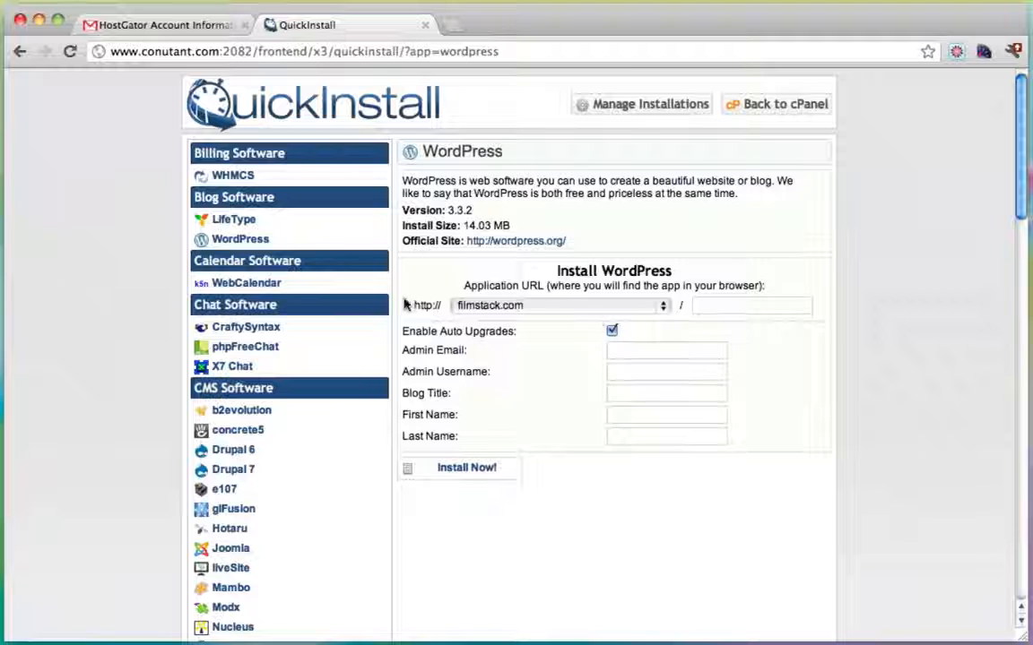
pyautogui.moveTo(465, 286); pyautogui.dragTo(580, 287)
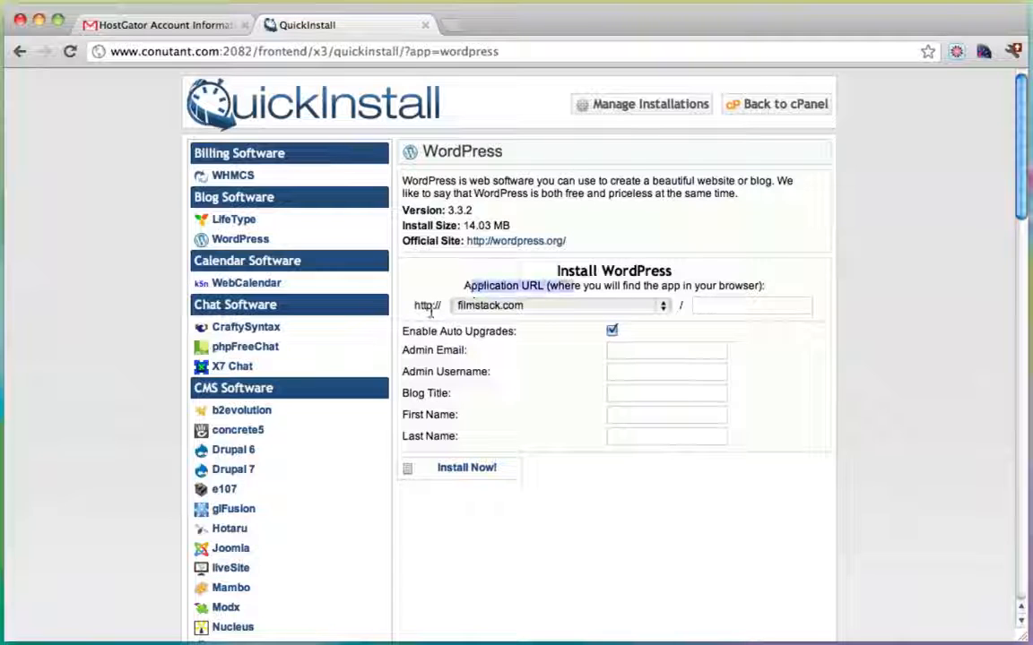
pyautogui.click(546, 306)
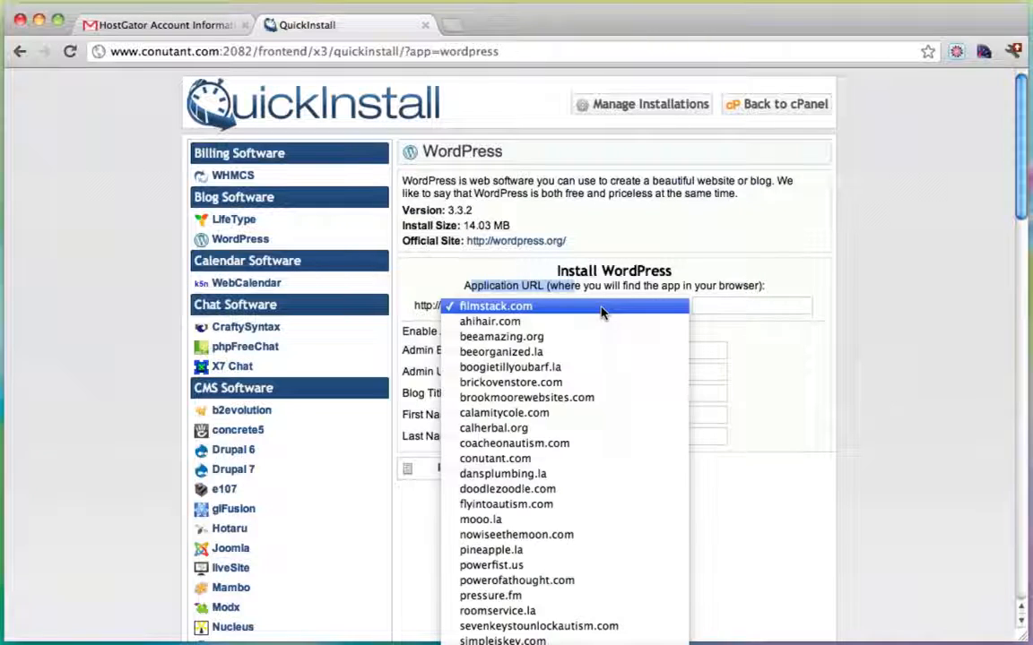
pyautogui.scroll(-8, 585, 499)
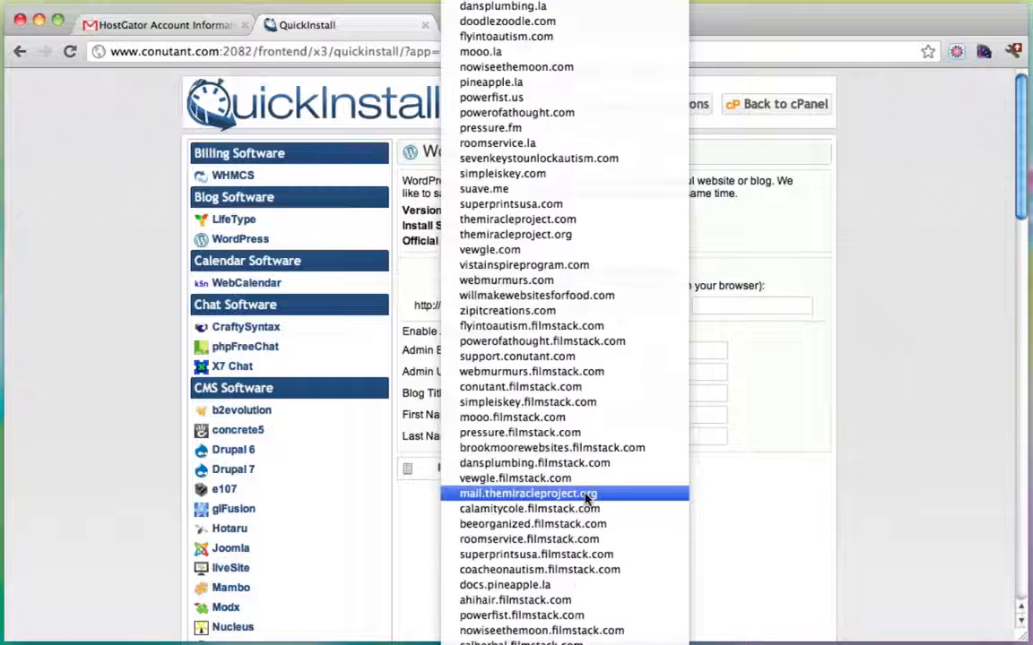
pyautogui.click(530, 174)
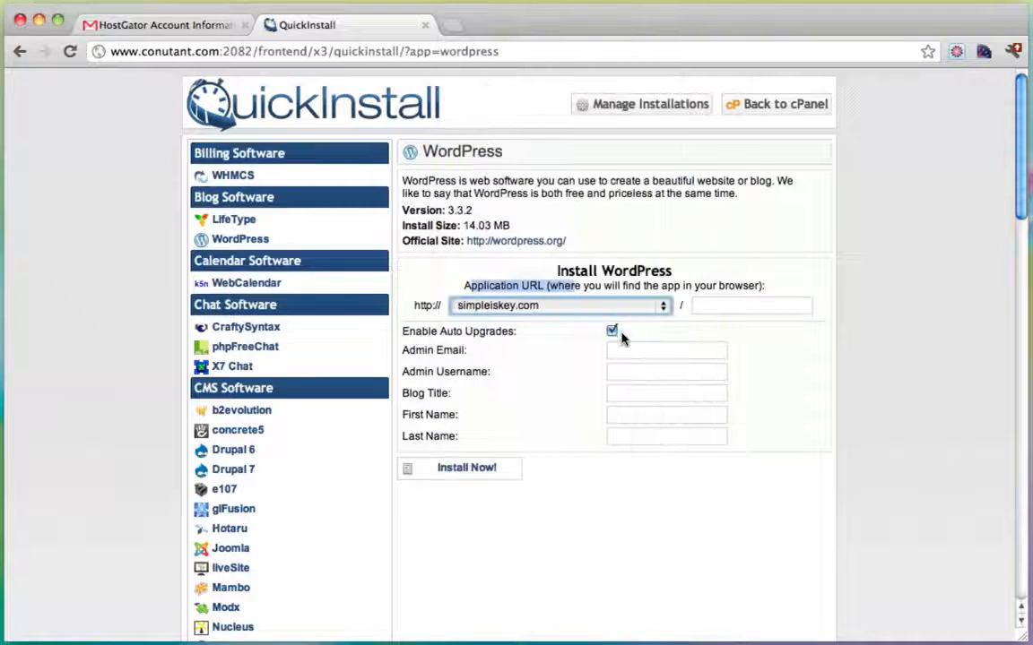
# Autofill the admin email, enter username admin and blog title 'Create a Blog', then install.
pyautogui.click(630, 355)
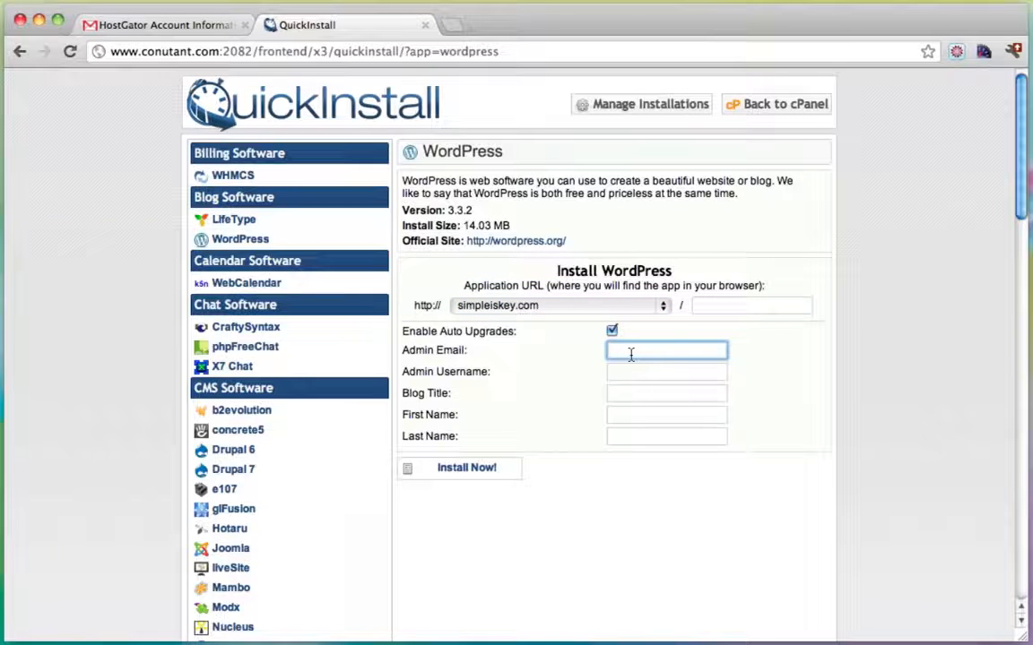
pyautogui.click(636, 370)
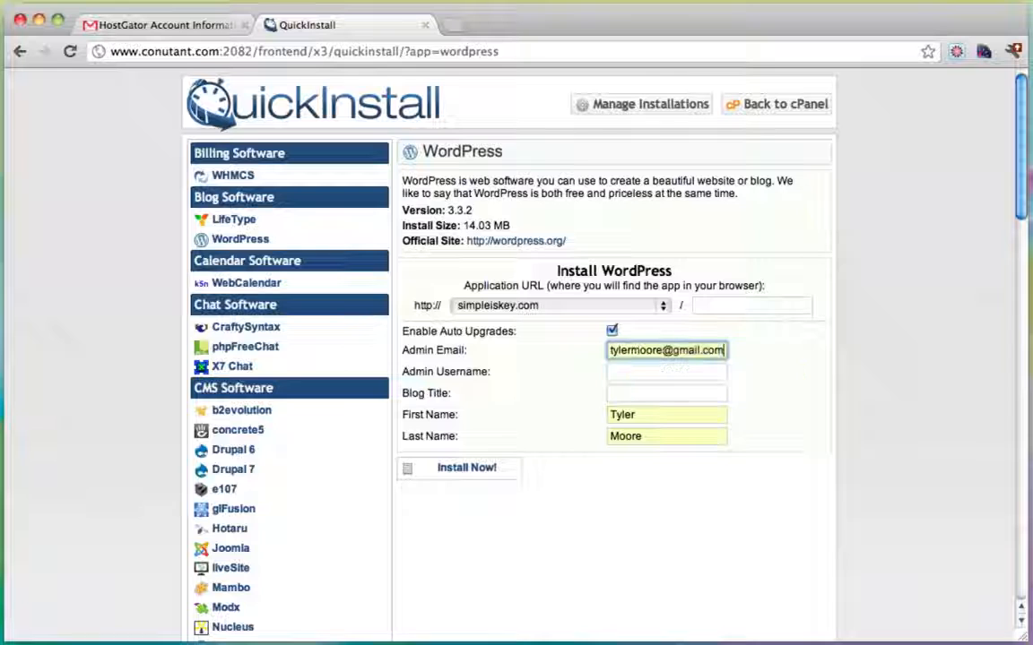
pyautogui.click(636, 376)
pyautogui.write('admin')
pyautogui.press('Tab')
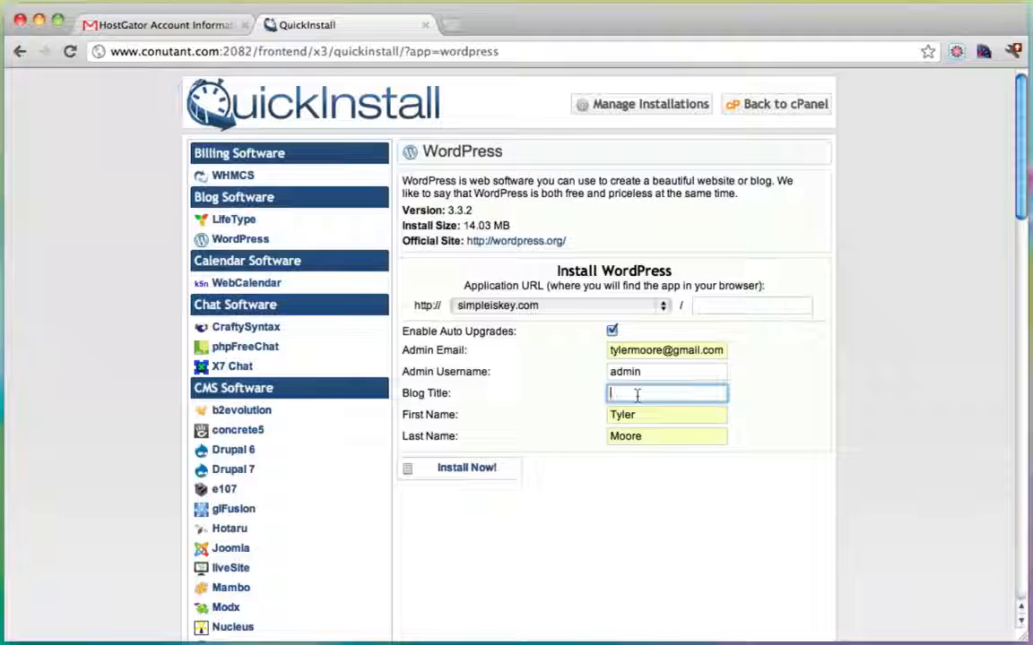
pyautogui.write('Creat')
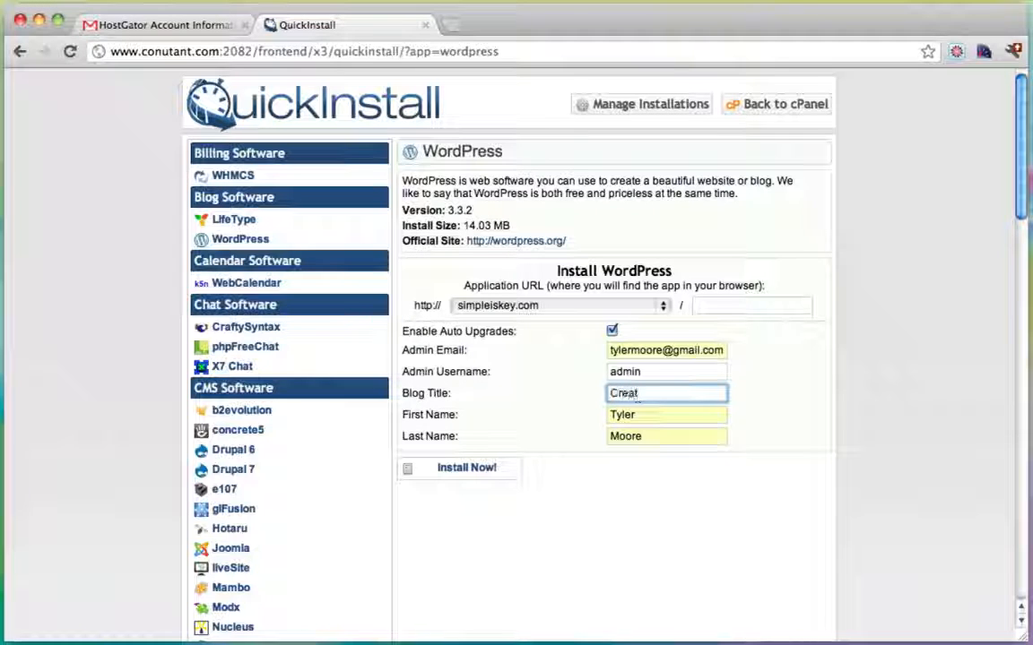
pyautogui.write('e a')
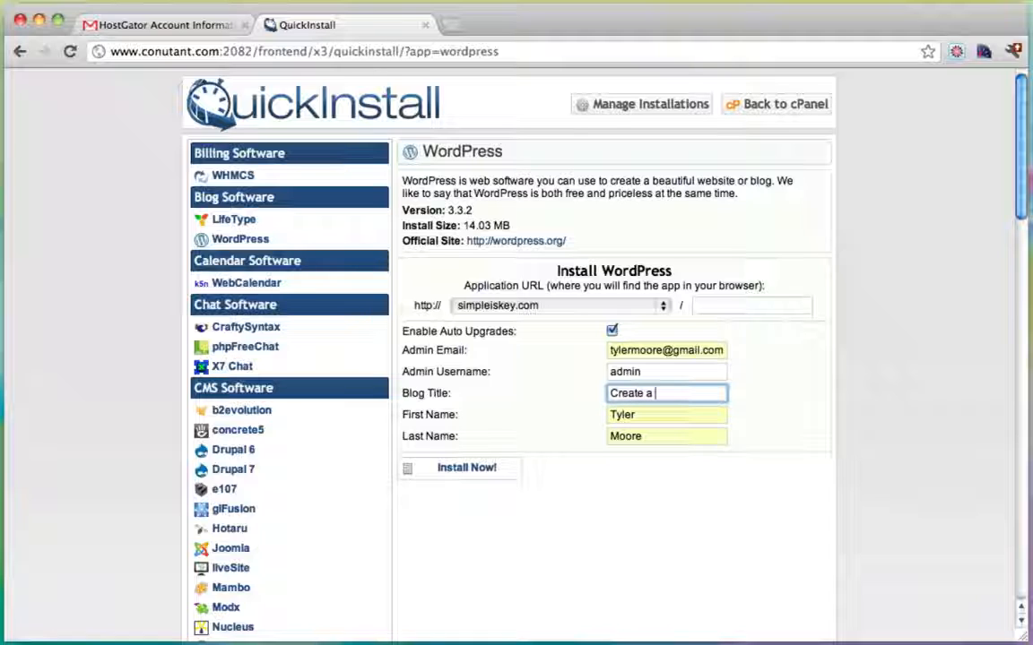
pyautogui.write(' Bl')
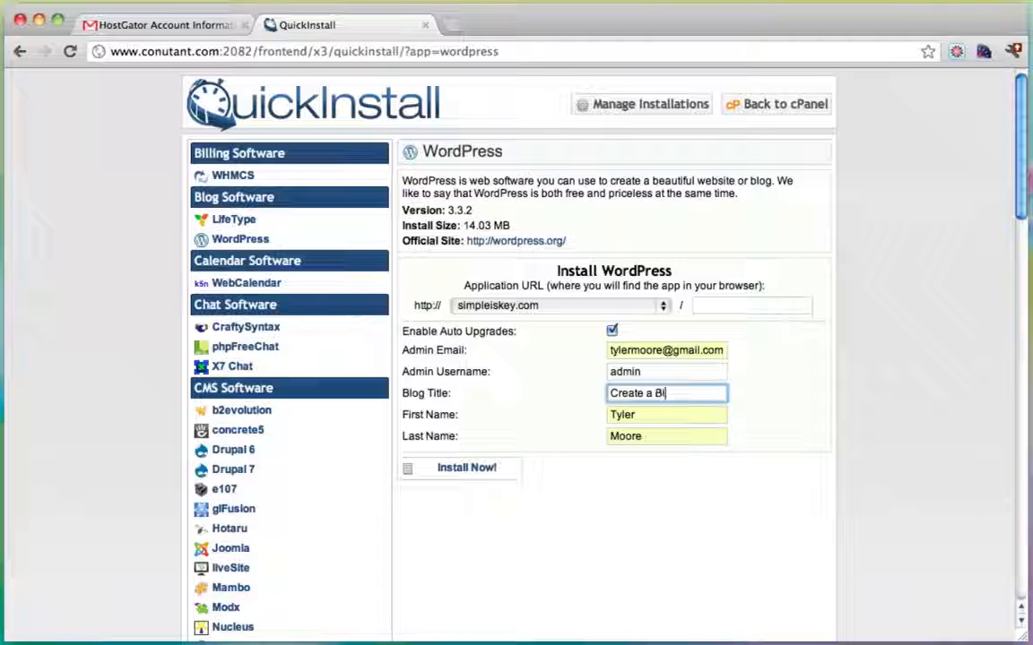
pyautogui.write('og')
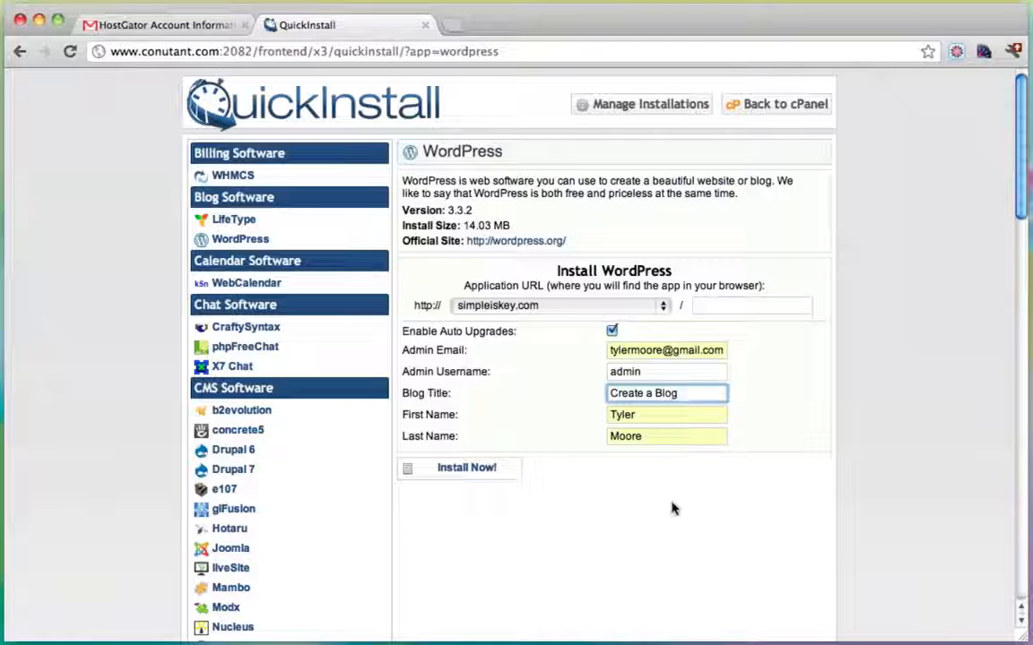
pyautogui.click(456, 470)
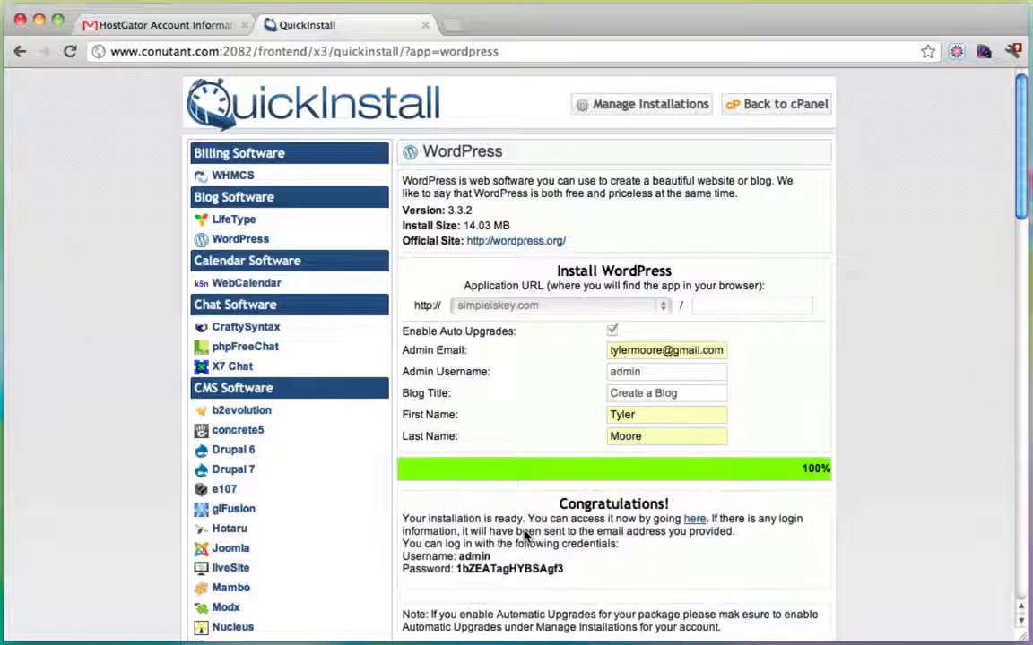
# Review the generated admin username and password in the Congratulations box for simpleiskey.com.
pyautogui.scroll(-5, 858, 386)
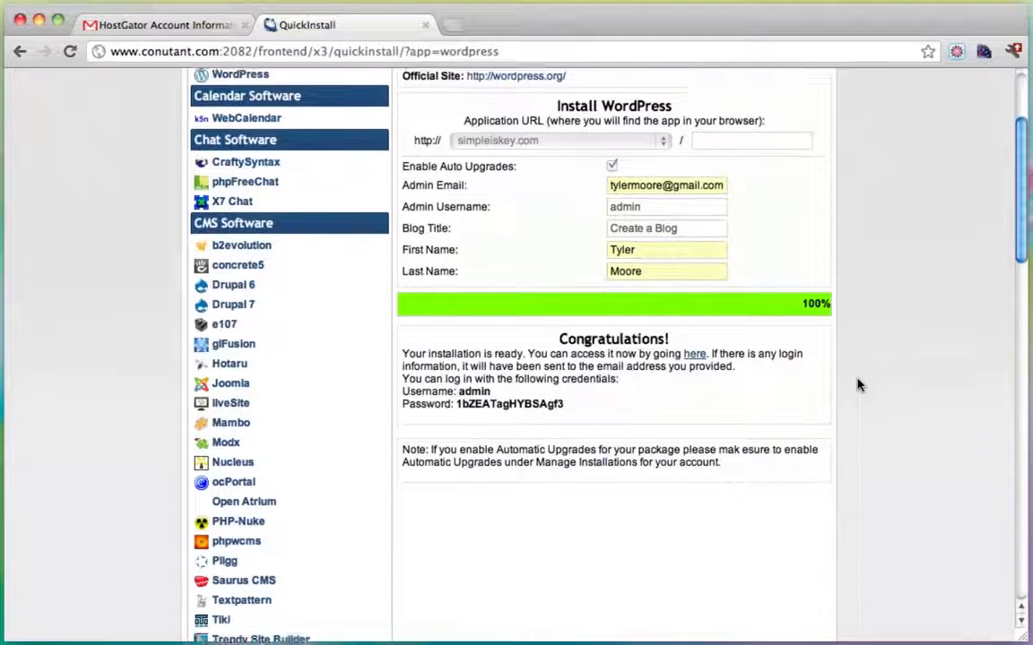
pyautogui.scroll(2, 858, 386)
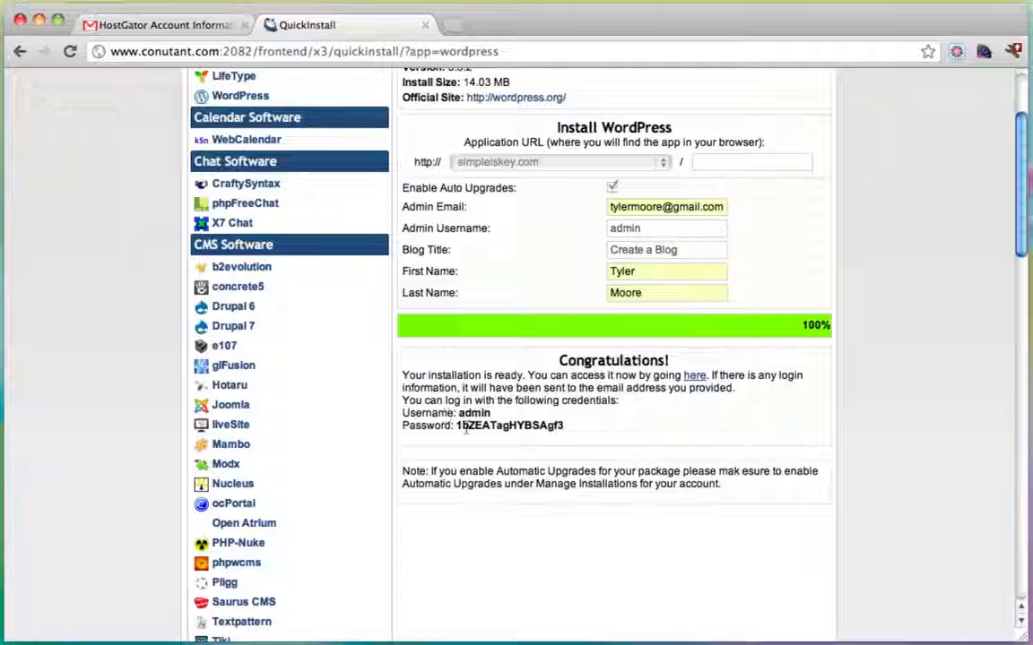
pyautogui.moveTo(462, 428); pyautogui.dragTo(553, 429)
pyautogui.click(554, 428)
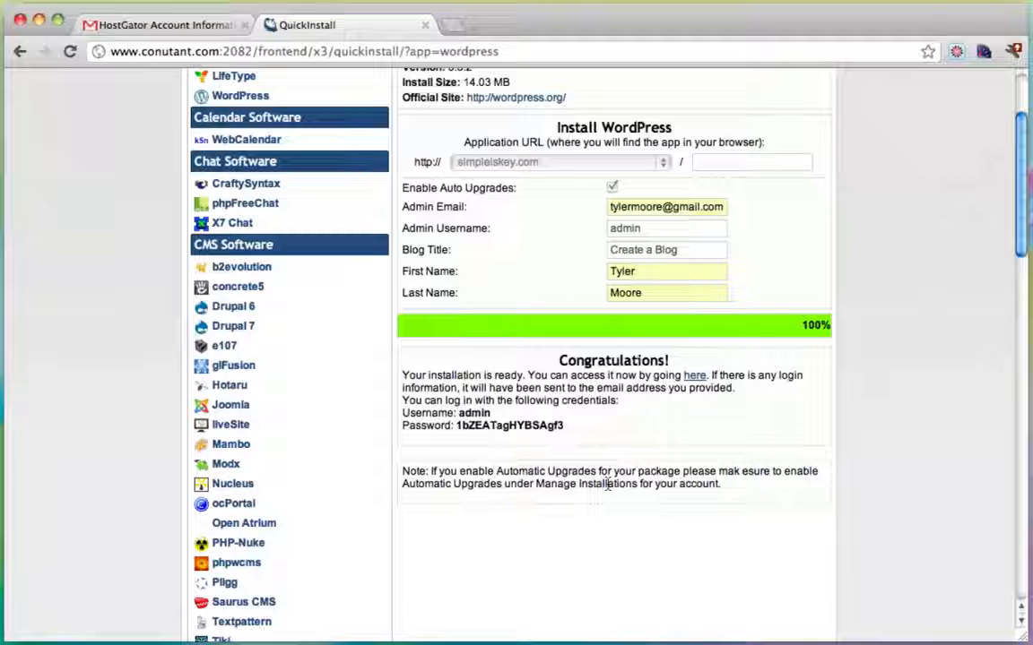
pyautogui.scroll(1, 607, 484)
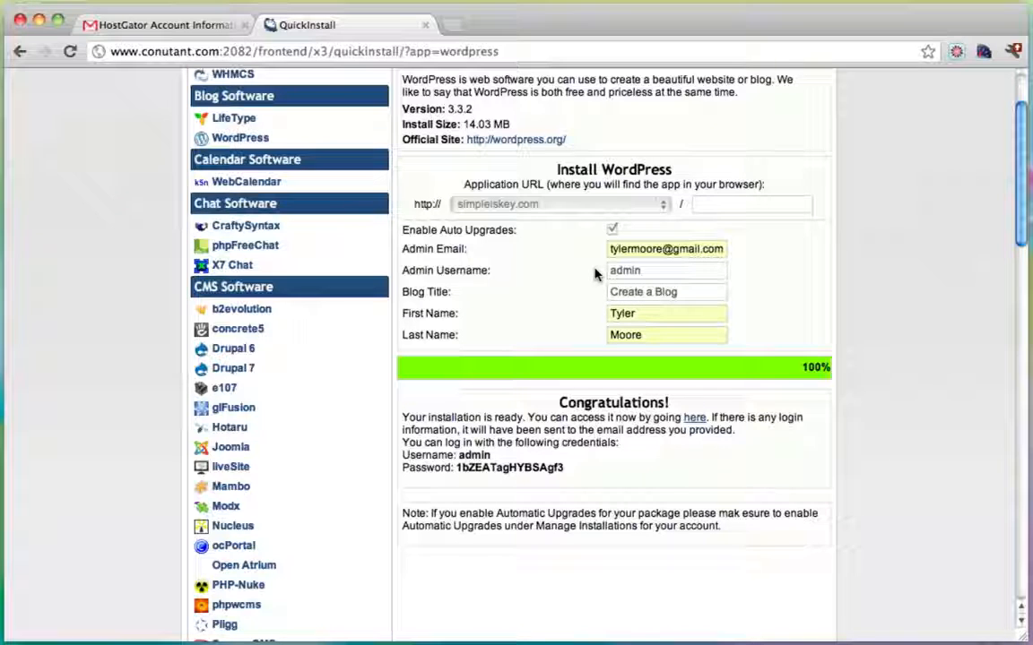
# Open the new 'Create a Blog' site from the 'here' link and scroll through it.
pyautogui.click(695, 419)
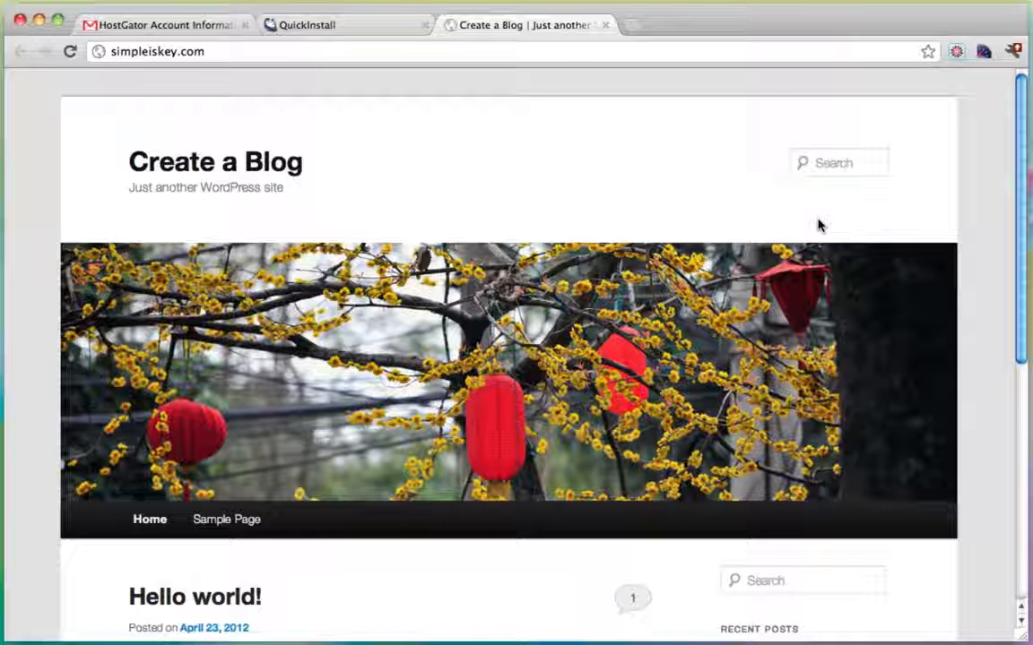
pyautogui.scroll(-5, 817, 225)
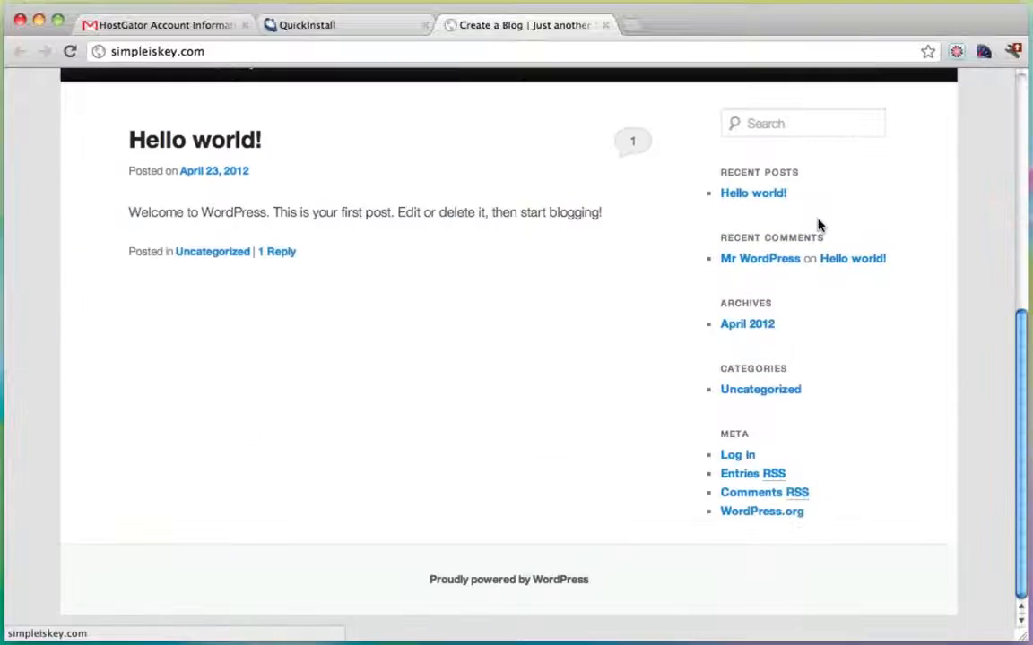
pyautogui.scroll(5, 818, 225)
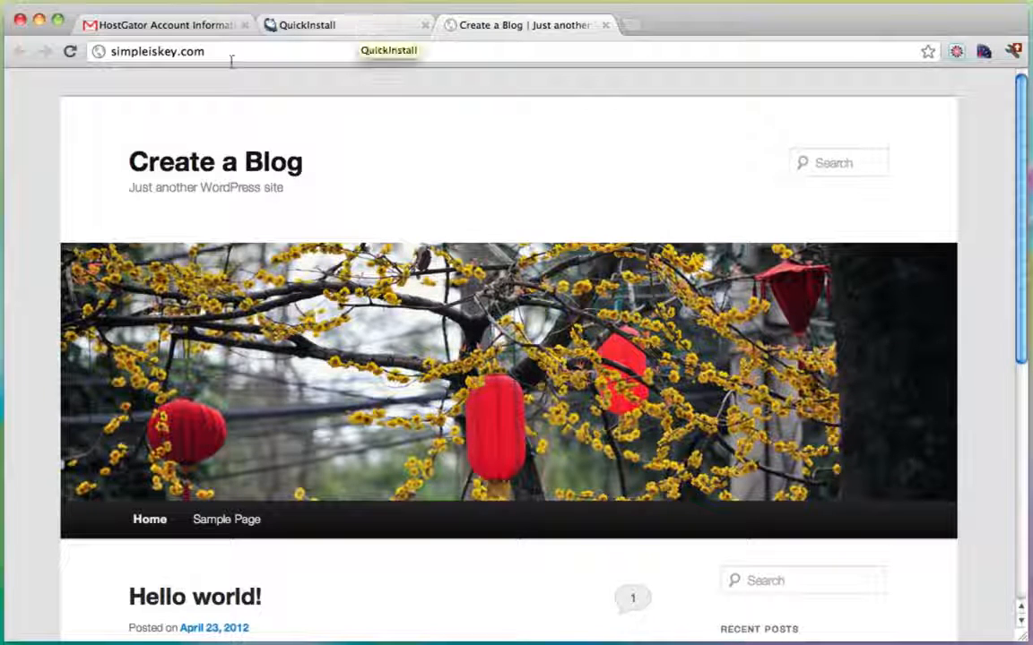
# Copy the generated admin password from the QuickInstall results page.
pyautogui.click(278, 51)
pyautogui.click(283, 49)
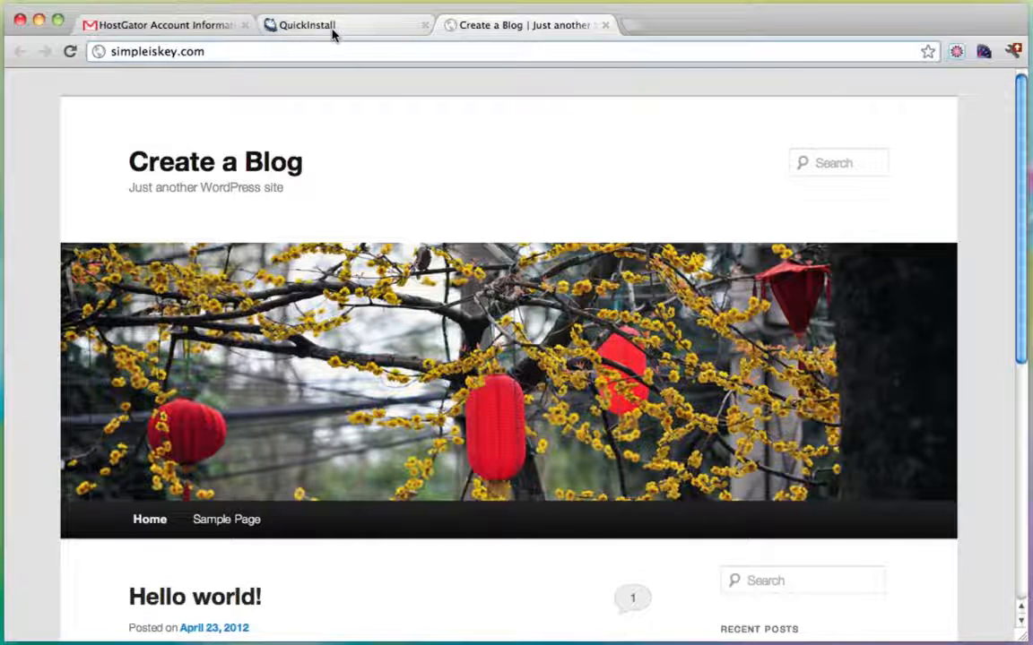
pyautogui.click(332, 31)
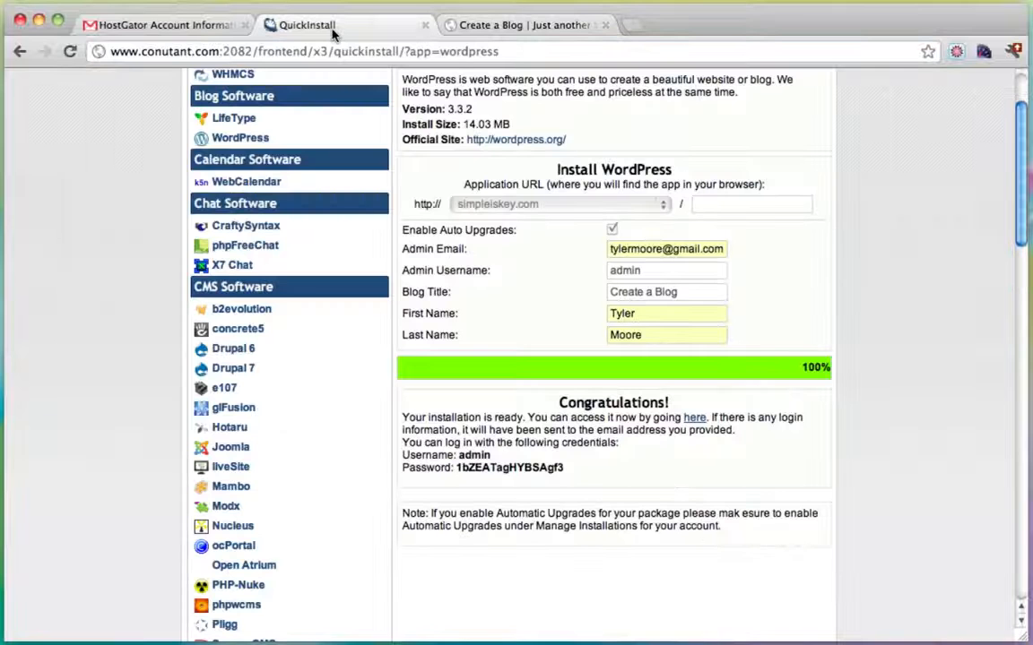
pyautogui.doubleClick(502, 467)
pyautogui.rightClick(485, 468)
pyautogui.click(511, 475)
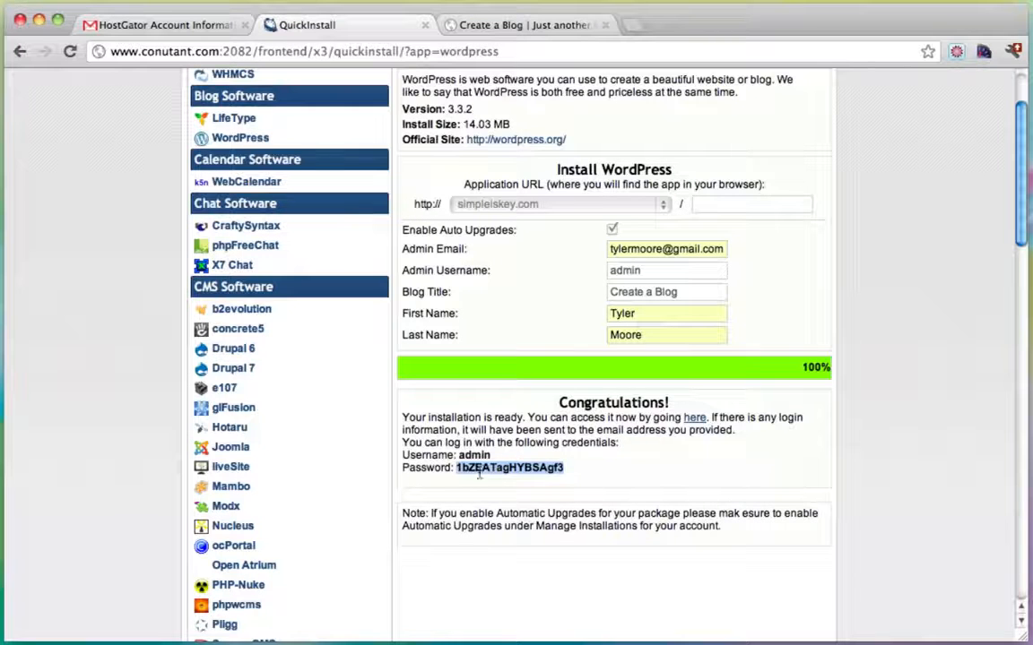
# Load the WordPress login page at simpleiskey.com/wp-admin.
pyautogui.click(497, 25)
pyautogui.click(254, 50)
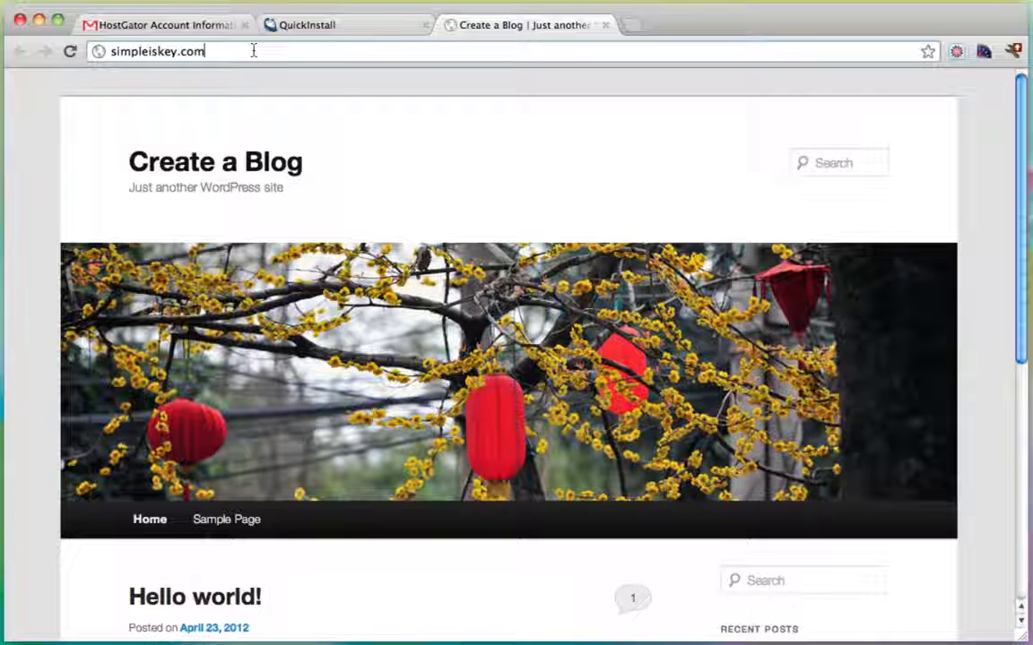
pyautogui.write('/')
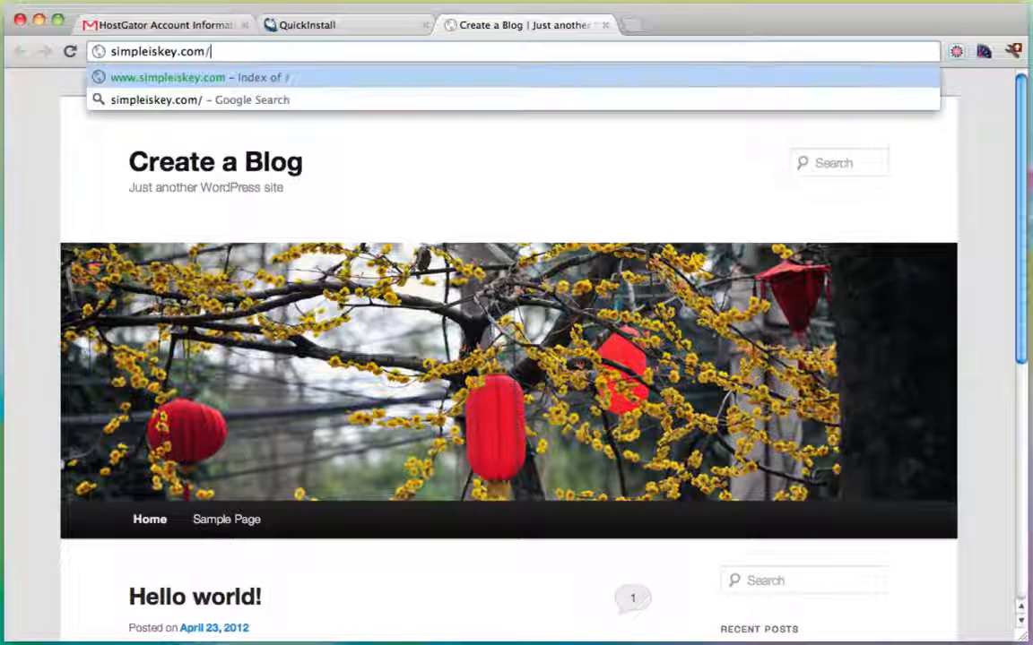
pyautogui.write('wp-admin')
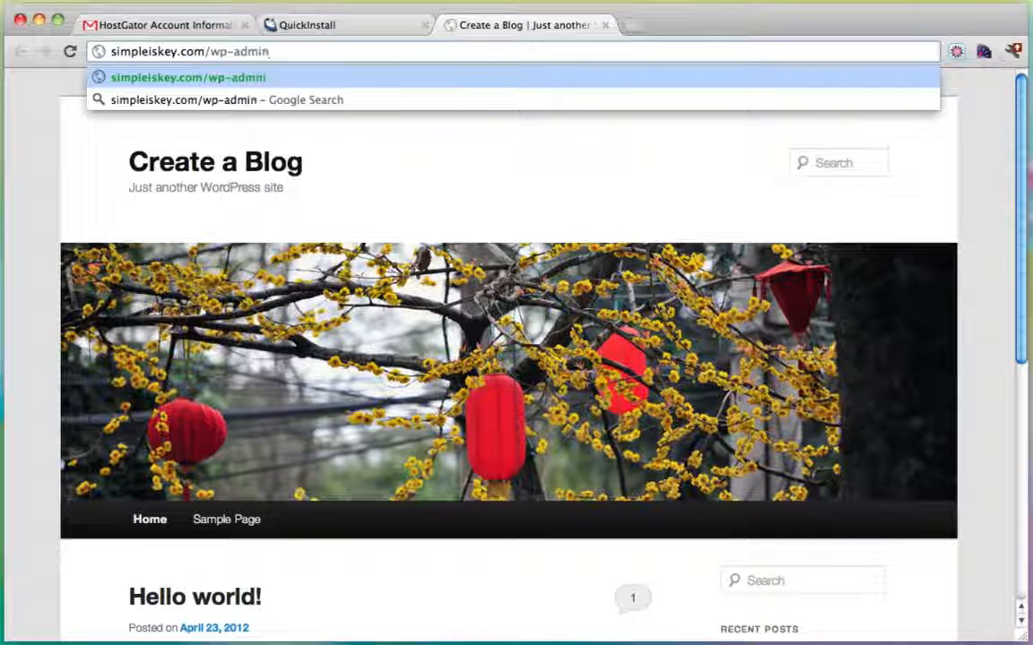
pyautogui.press('Return')
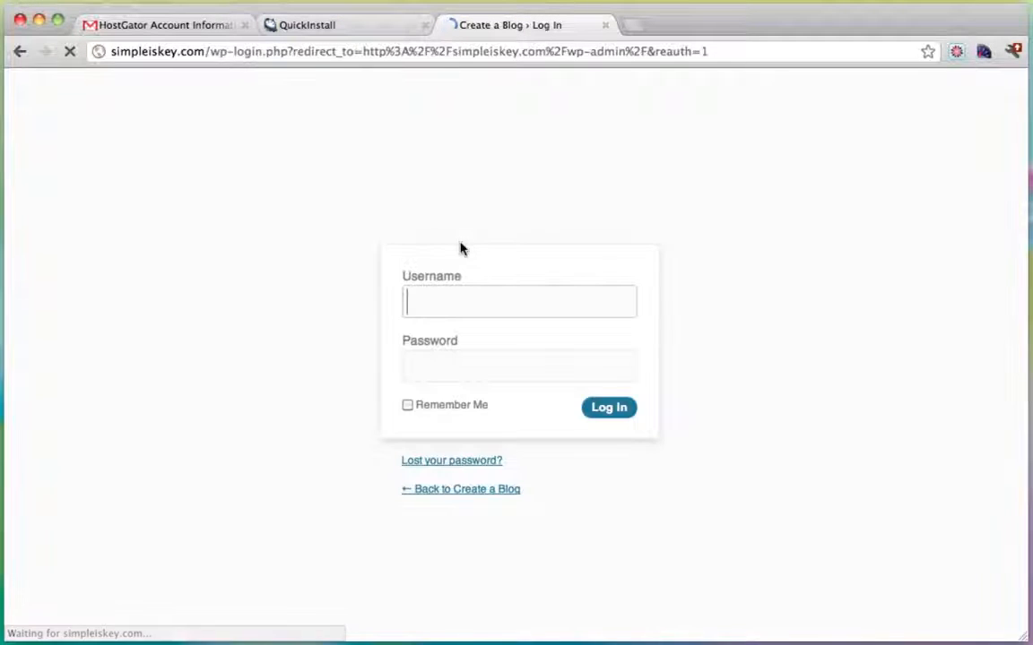
# Log in as admin using the pasted installer password.
pyautogui.click(353, 28)
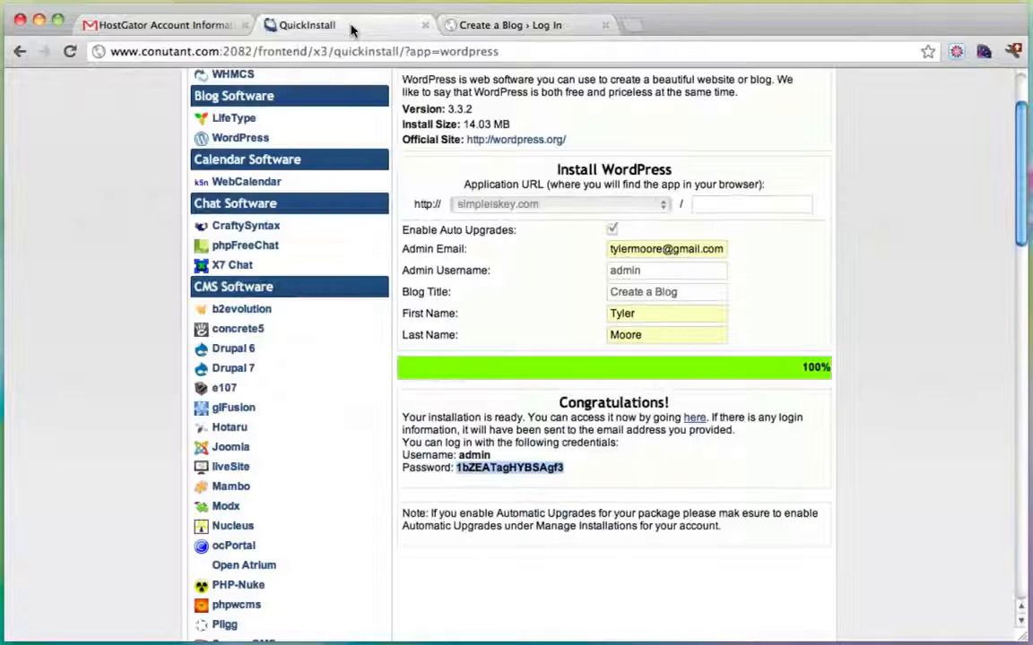
pyautogui.click(551, 30)
pyautogui.write('admin')
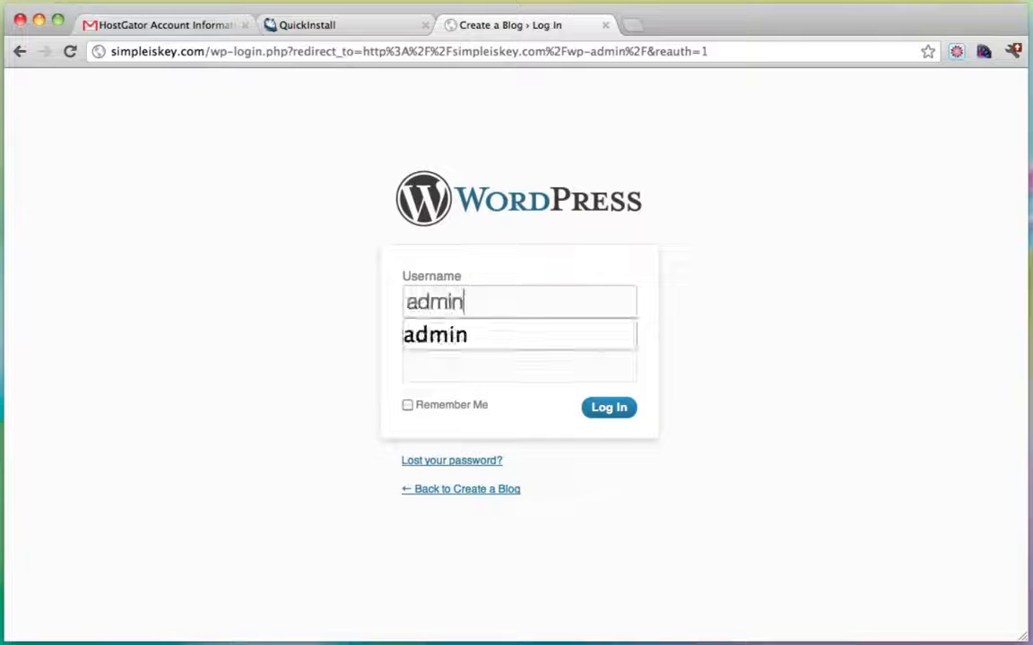
pyautogui.click(367, 32)
pyautogui.click(542, 25)
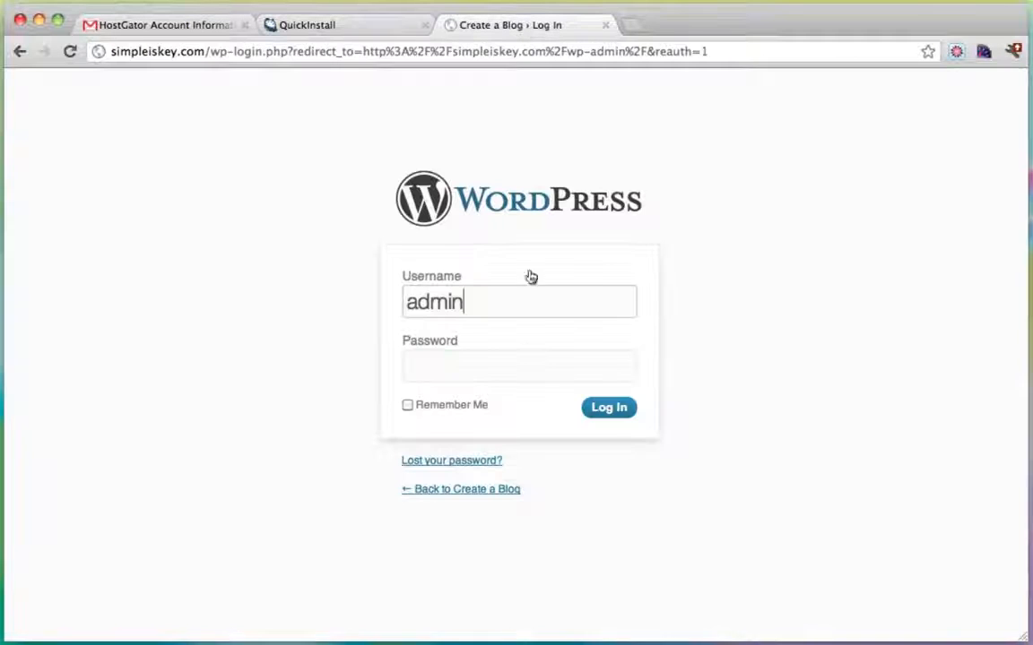
pyautogui.click(469, 374)
pyautogui.rightClick(469, 374)
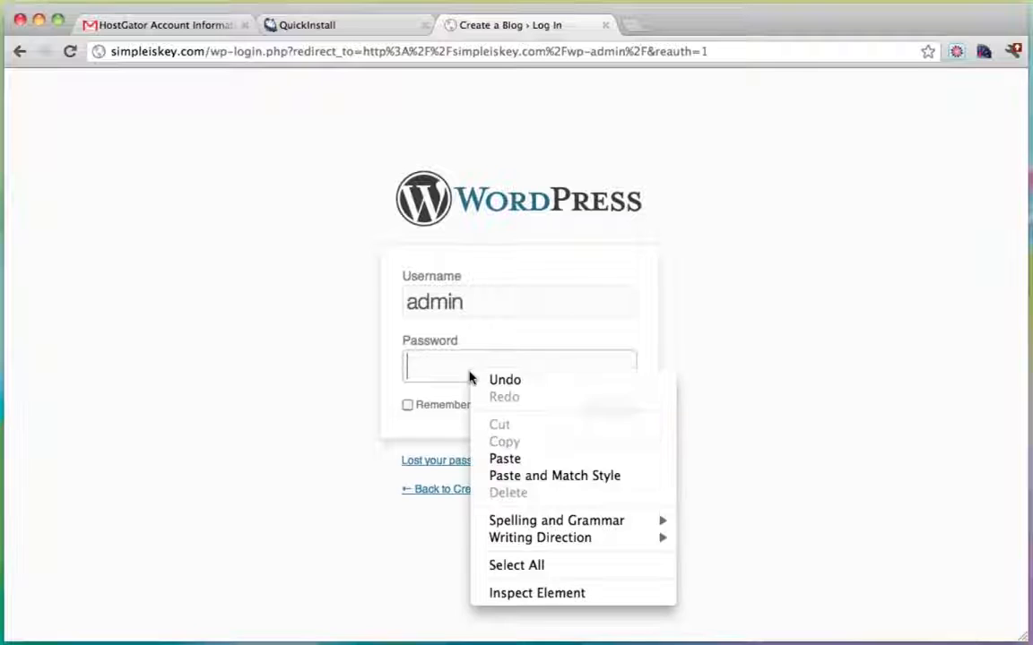
pyautogui.click(526, 462)
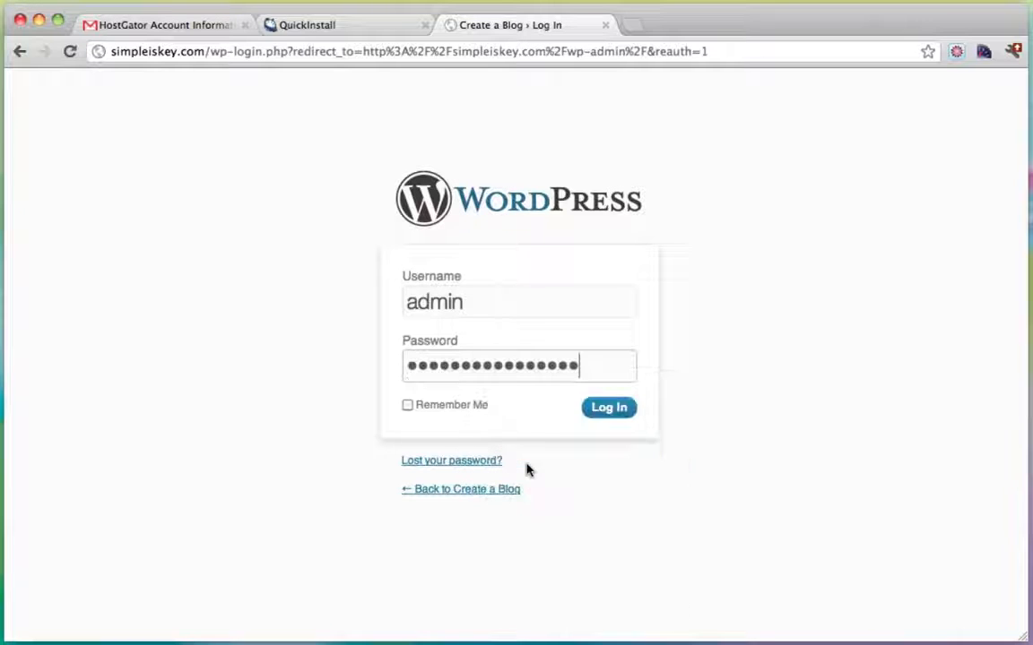
pyautogui.click(607, 408)
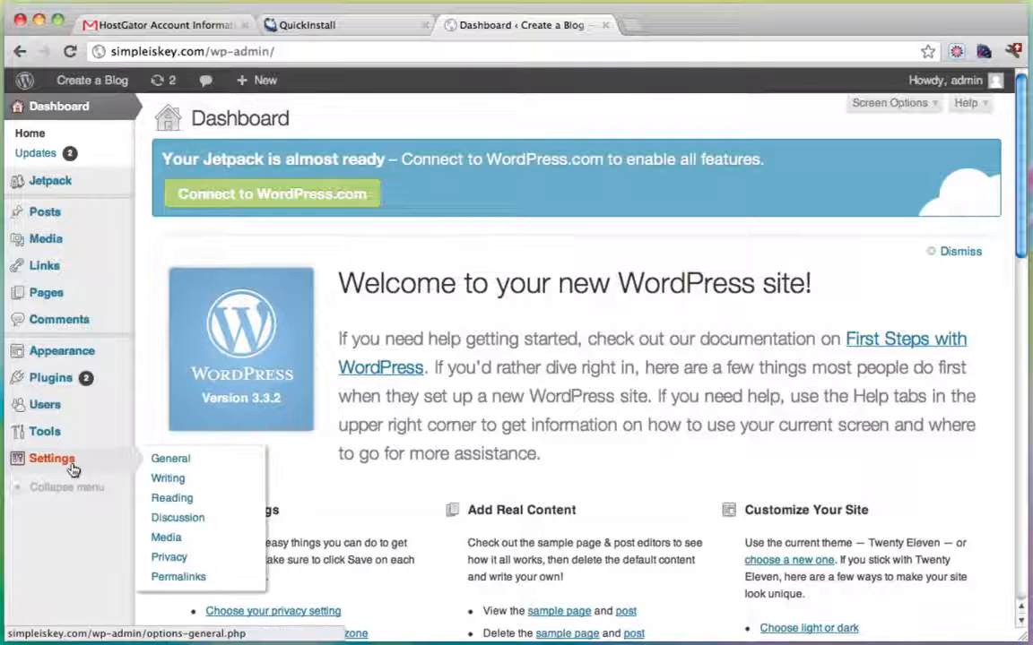
# Open the admin user's profile for editing from Users > All Users.
pyautogui.click(305, 24)
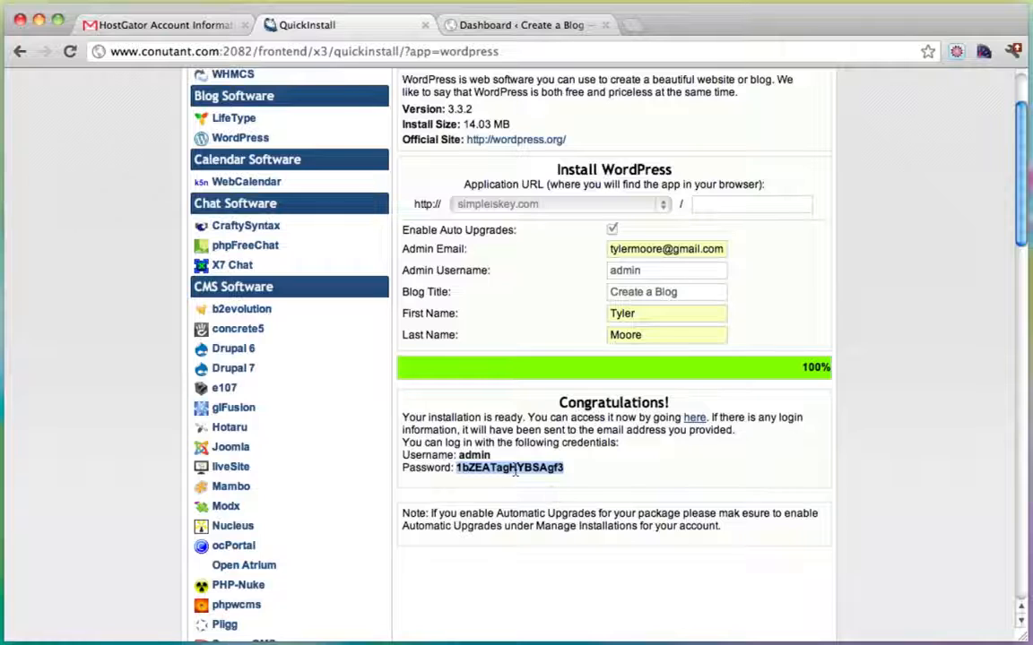
pyautogui.click(520, 24)
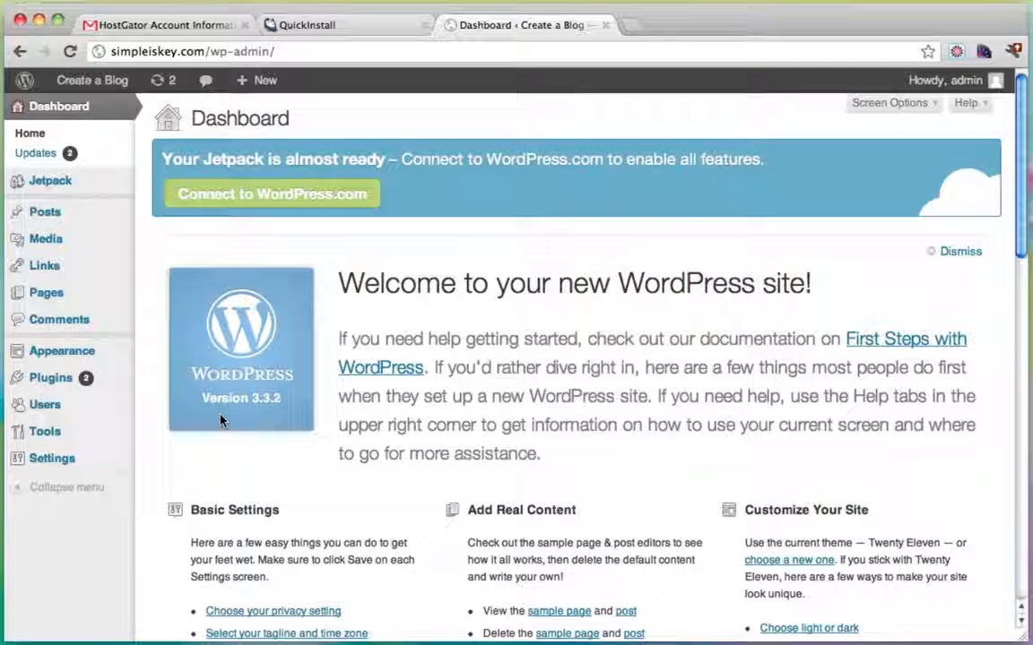
pyautogui.moveTo(90, 356)
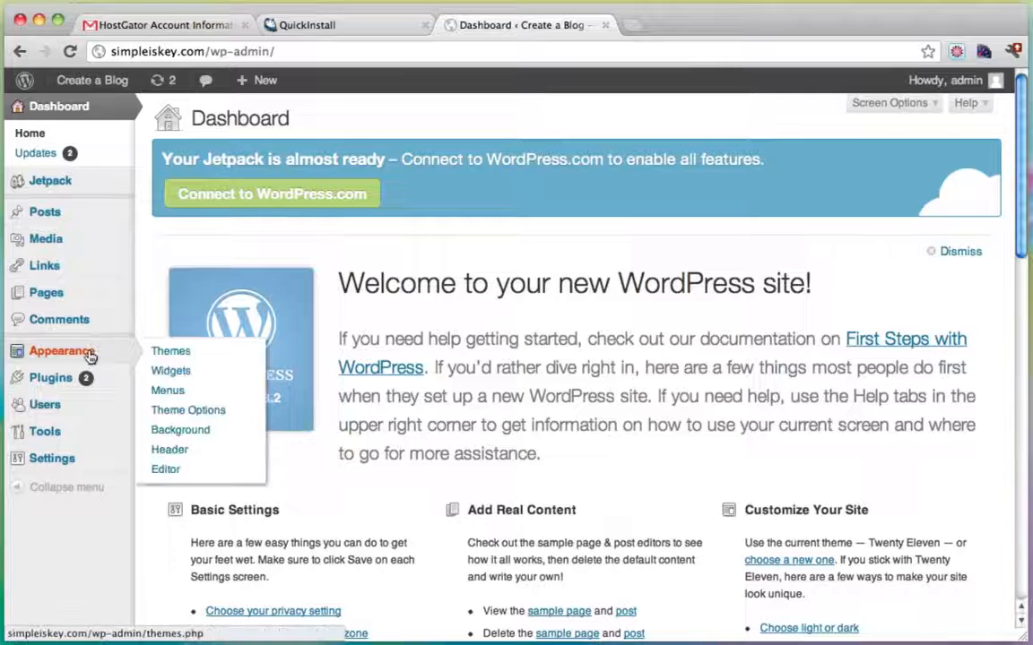
pyautogui.click(59, 408)
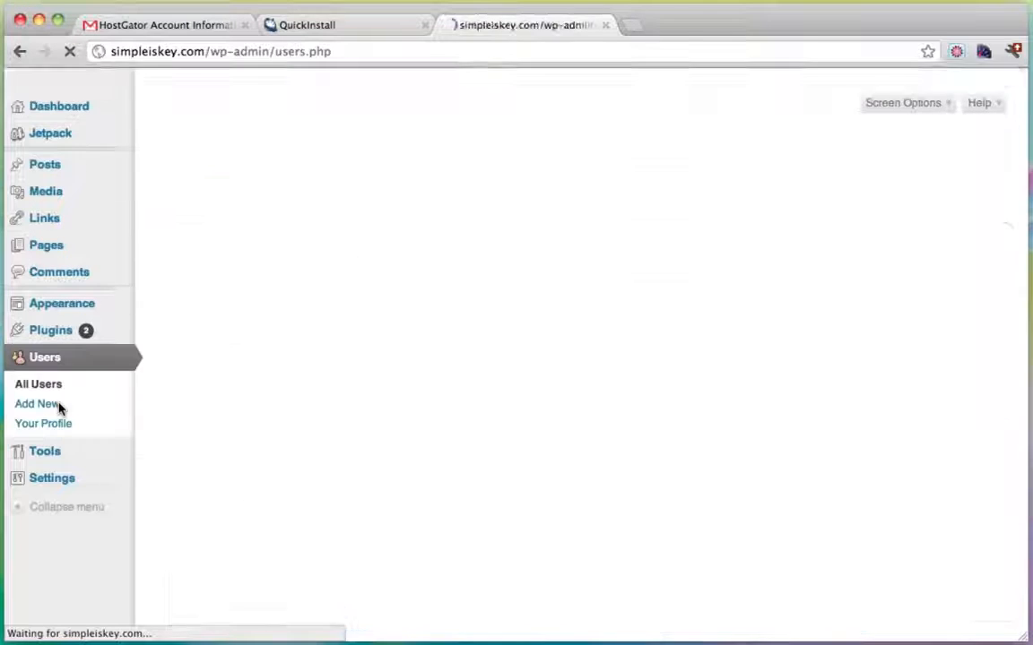
pyautogui.moveTo(240, 307)
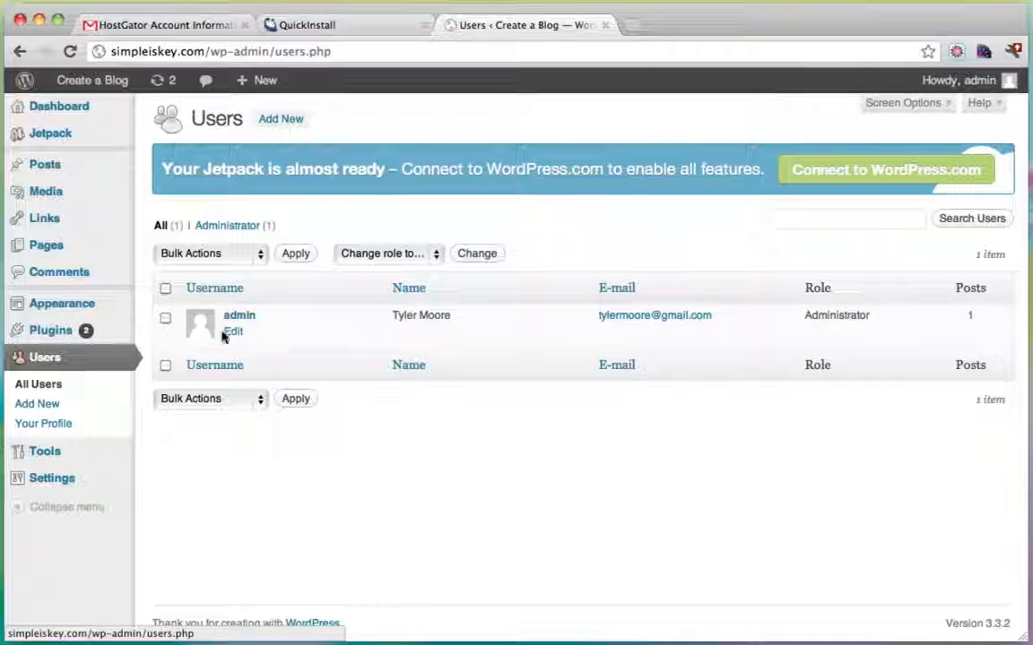
pyautogui.click(236, 333)
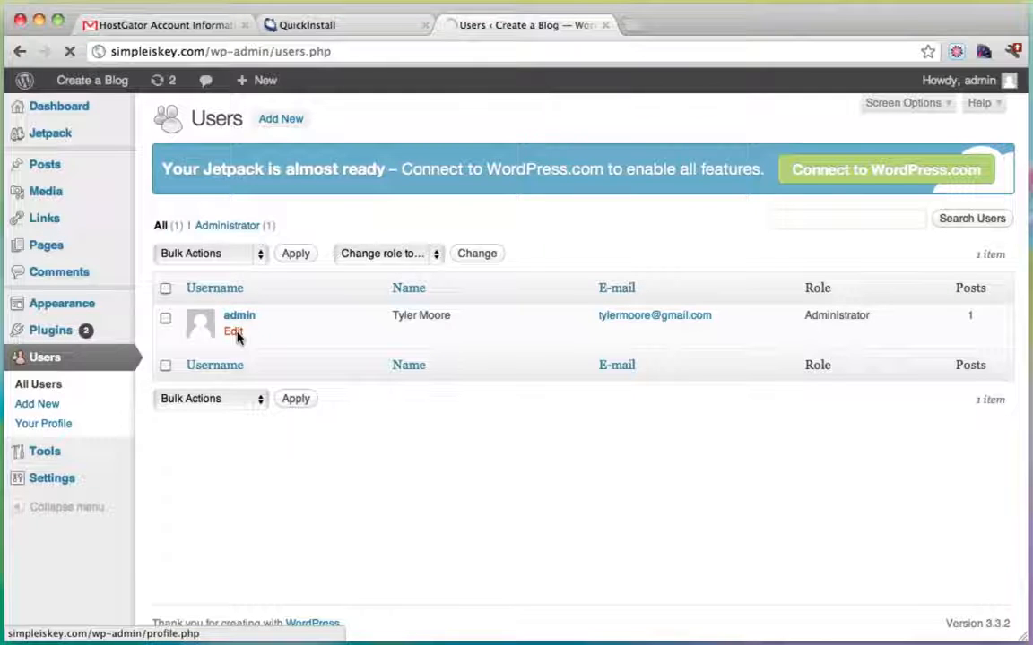
# Enter a new strong password twice and save with Update Profile.
pyautogui.scroll(-6, 554, 350)
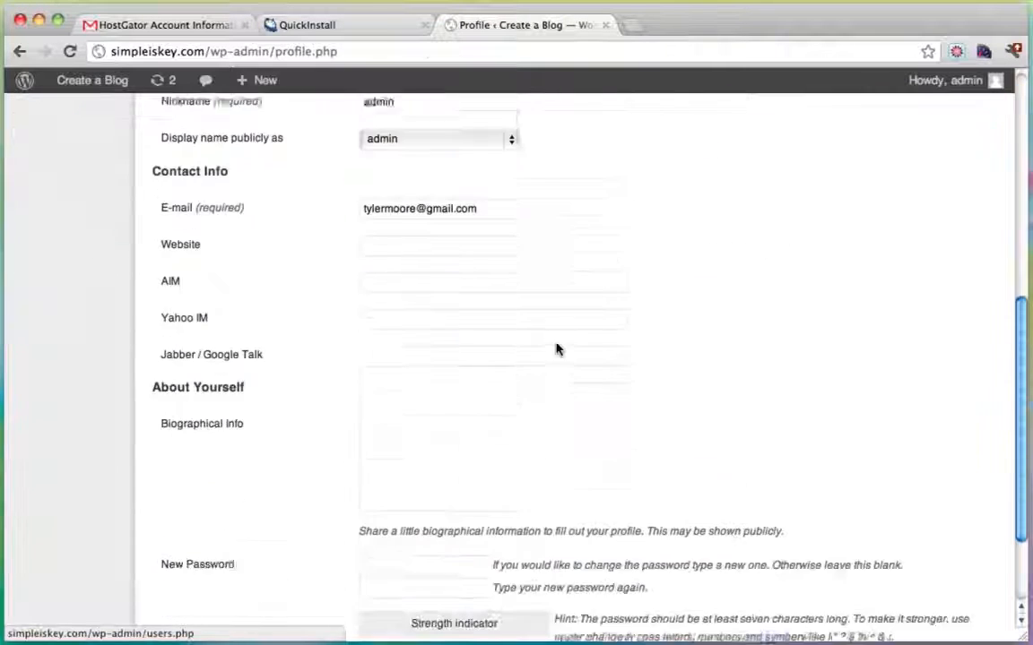
pyautogui.scroll(-3, 556, 348)
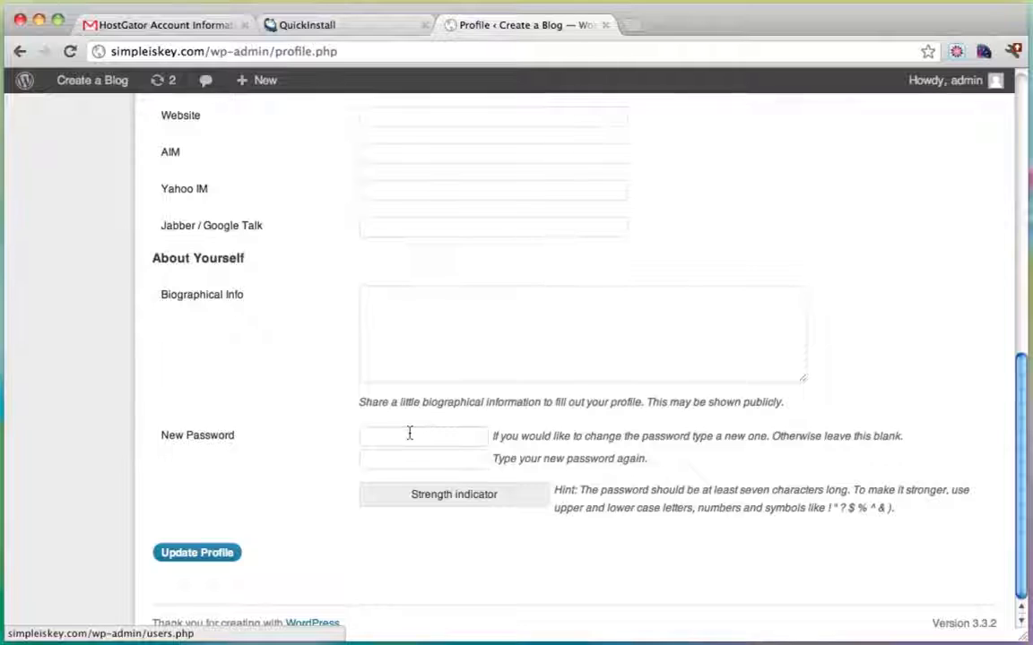
pyautogui.click(410, 434)
pyautogui.write('pas')
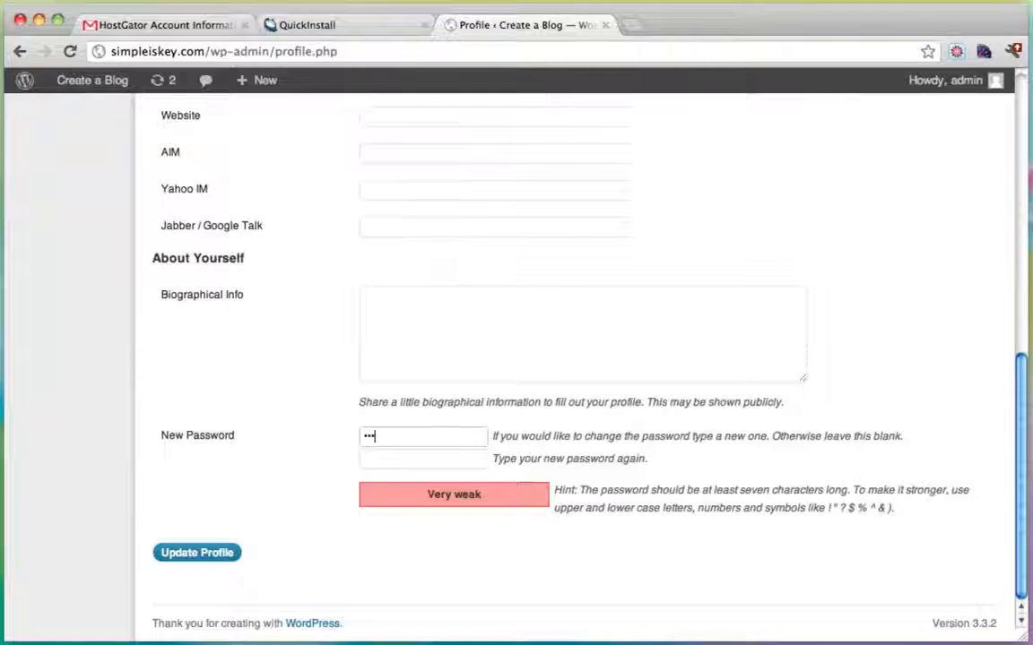
pyautogui.write('sword123')
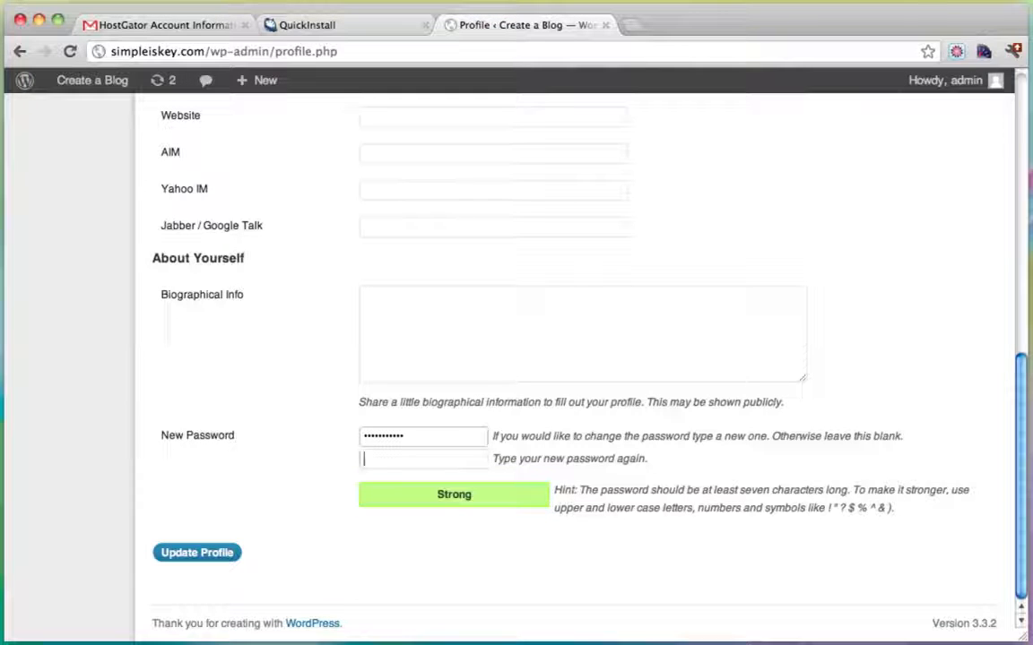
pyautogui.write('password123')
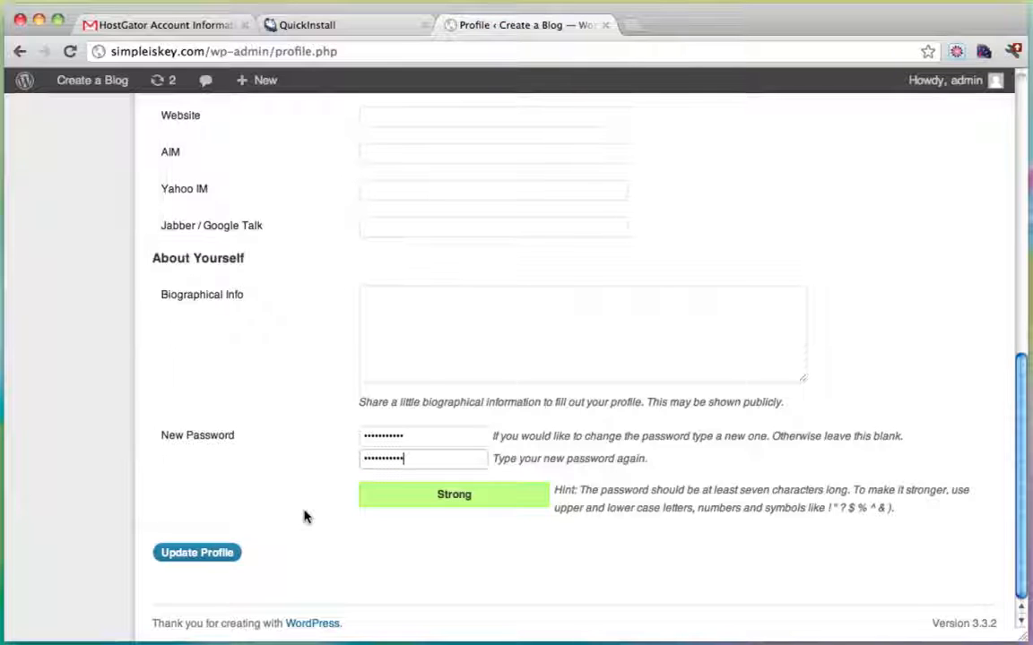
pyautogui.scroll(5, 306, 516)
pyautogui.scroll(3, 302, 502)
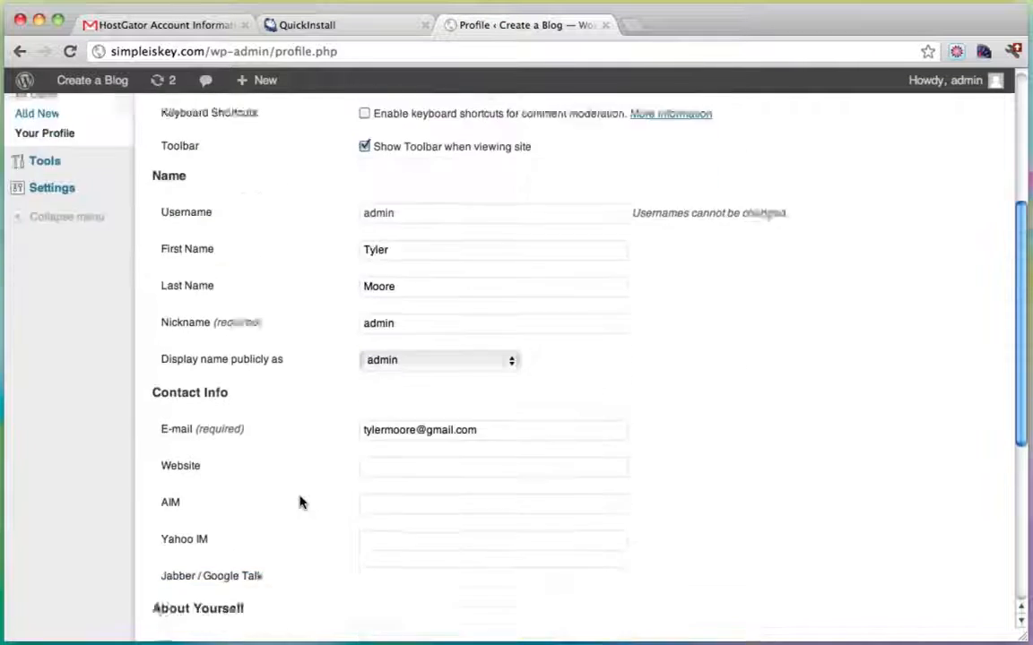
pyautogui.scroll(-8, 269, 529)
pyautogui.click(210, 558)
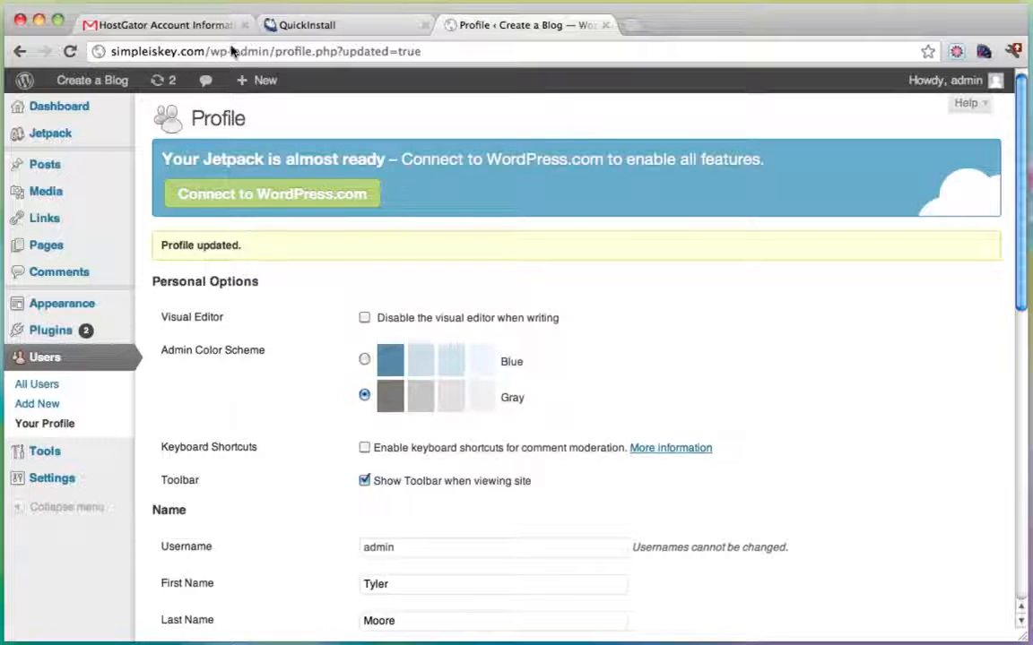
# Visit the live blog through the admin bar's site menu.
pyautogui.click(115, 52)
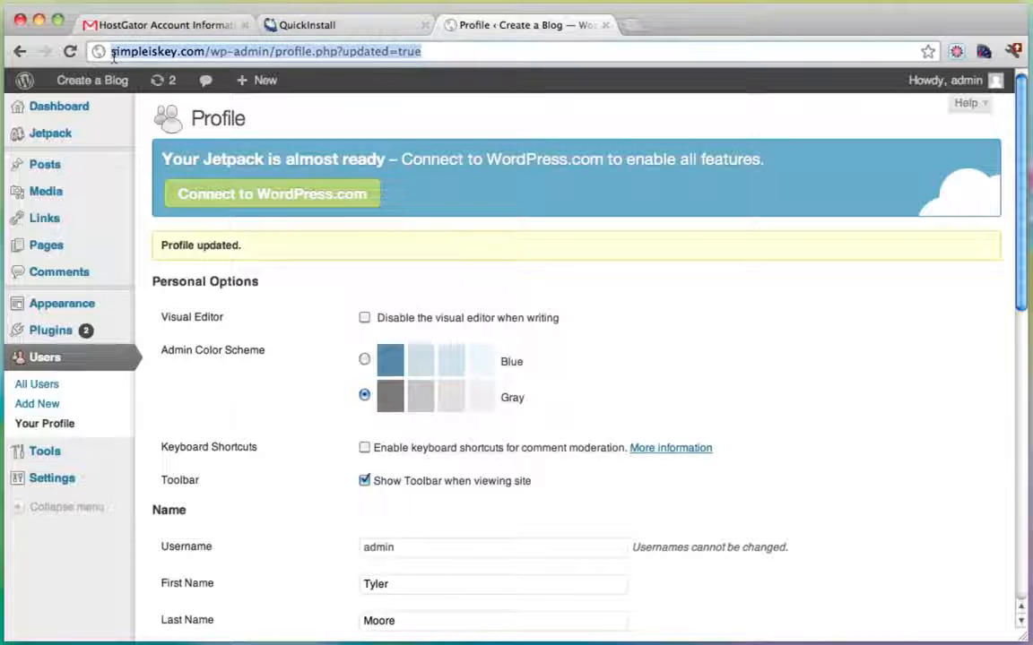
pyautogui.click(114, 53)
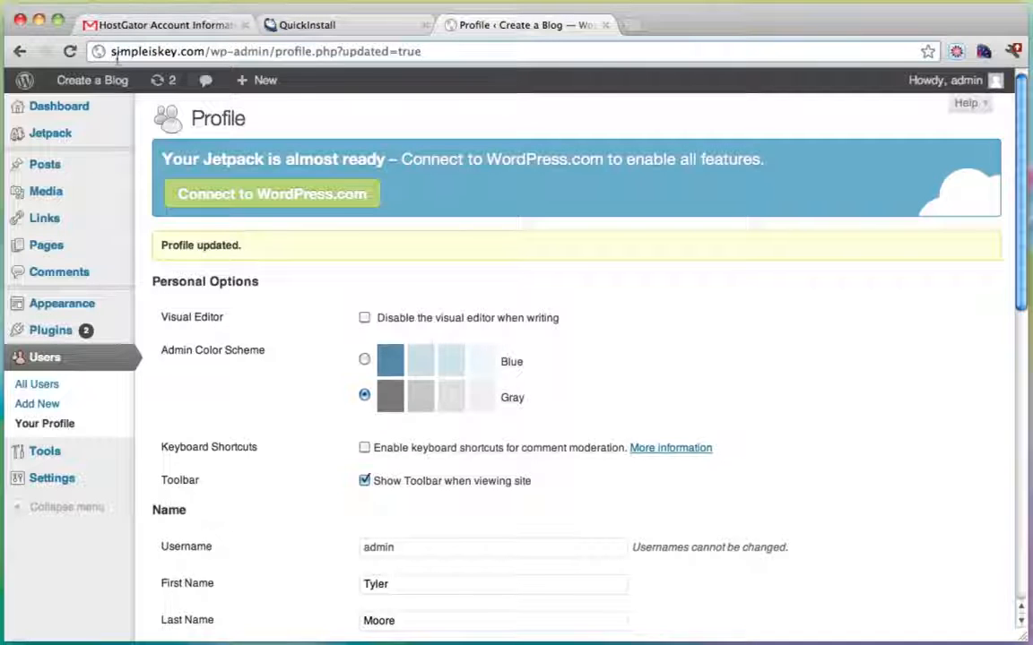
pyautogui.moveTo(108, 52); pyautogui.dragTo(404, 51)
pyautogui.click(403, 51)
pyautogui.moveTo(69, 79)
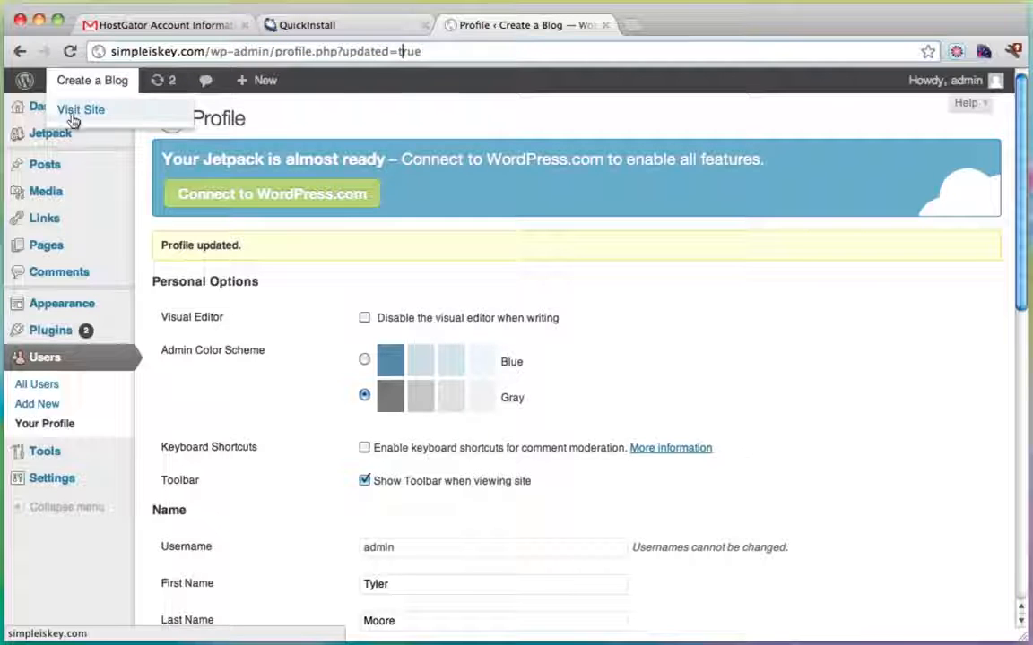
pyautogui.click(76, 112)
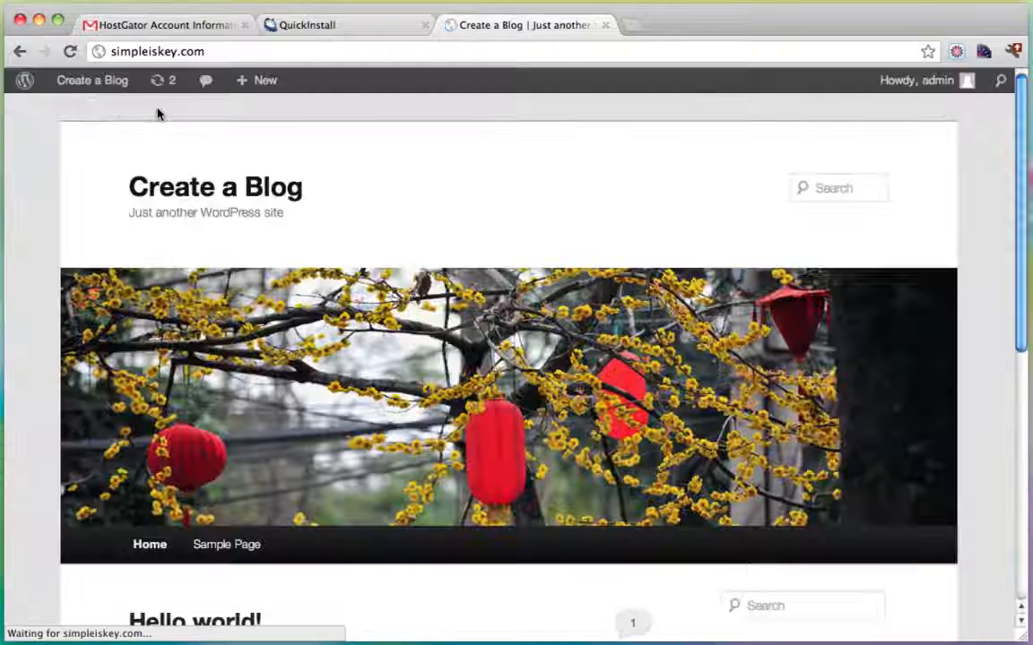
pyautogui.click(206, 51)
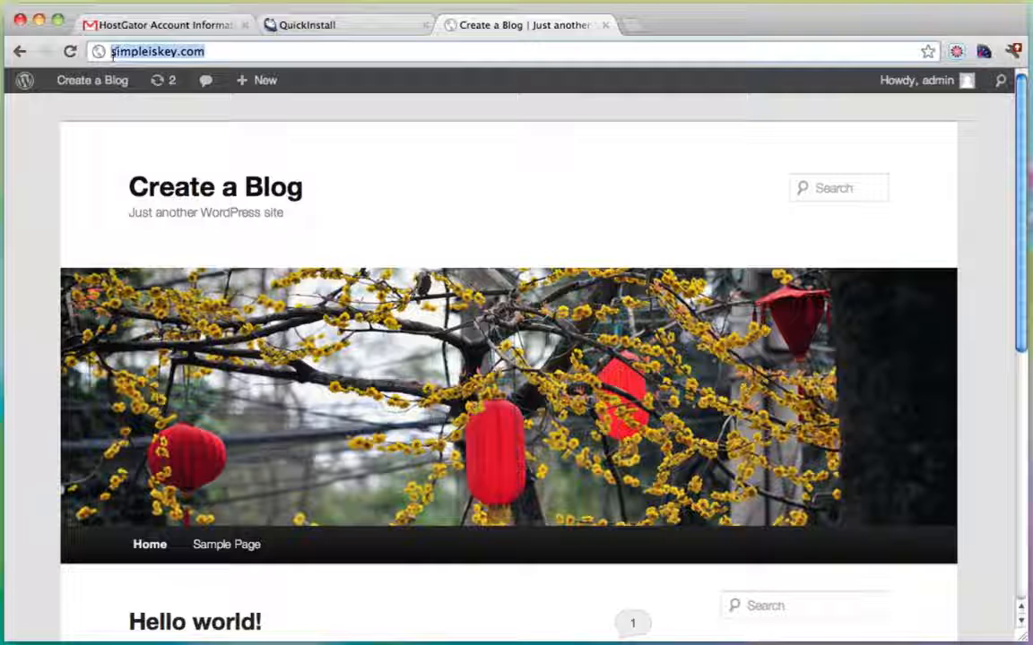
pyautogui.click(112, 52)
pyautogui.write('www.')
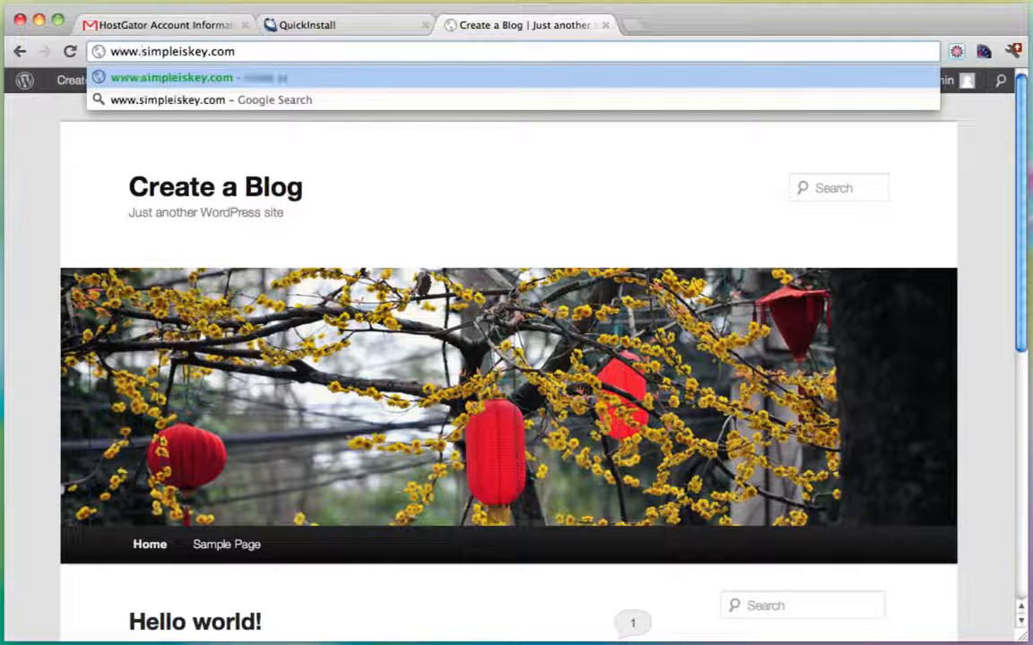
pyautogui.press('BackSpace')
pyautogui.press('BackSpace')
pyautogui.press('BackSpace')
pyautogui.press('BackSpace')
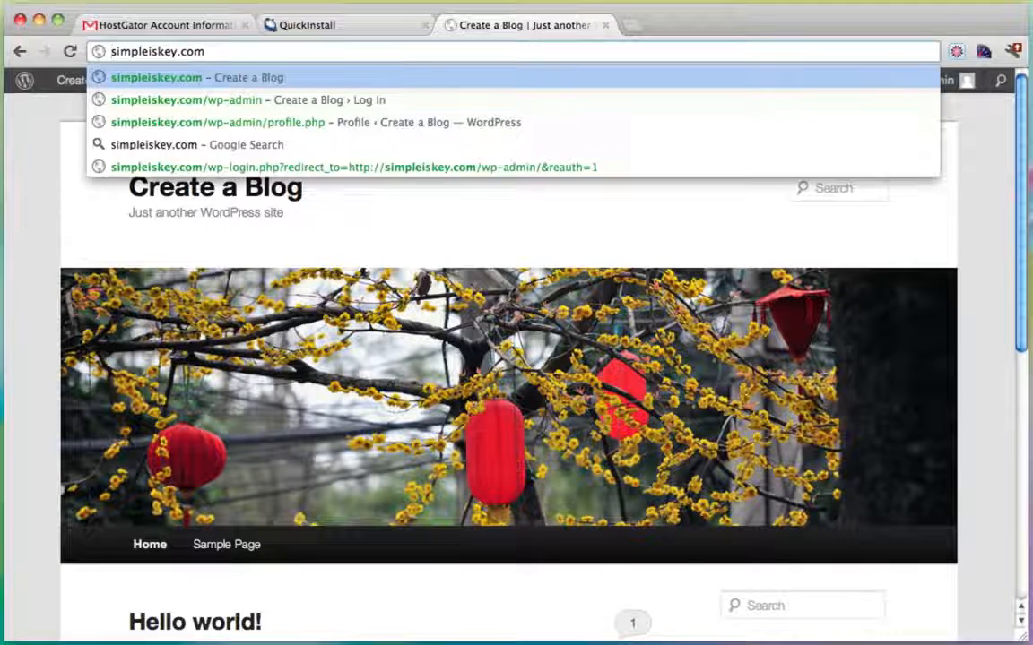
pyautogui.press('Return')
pyautogui.moveTo(80, 83)
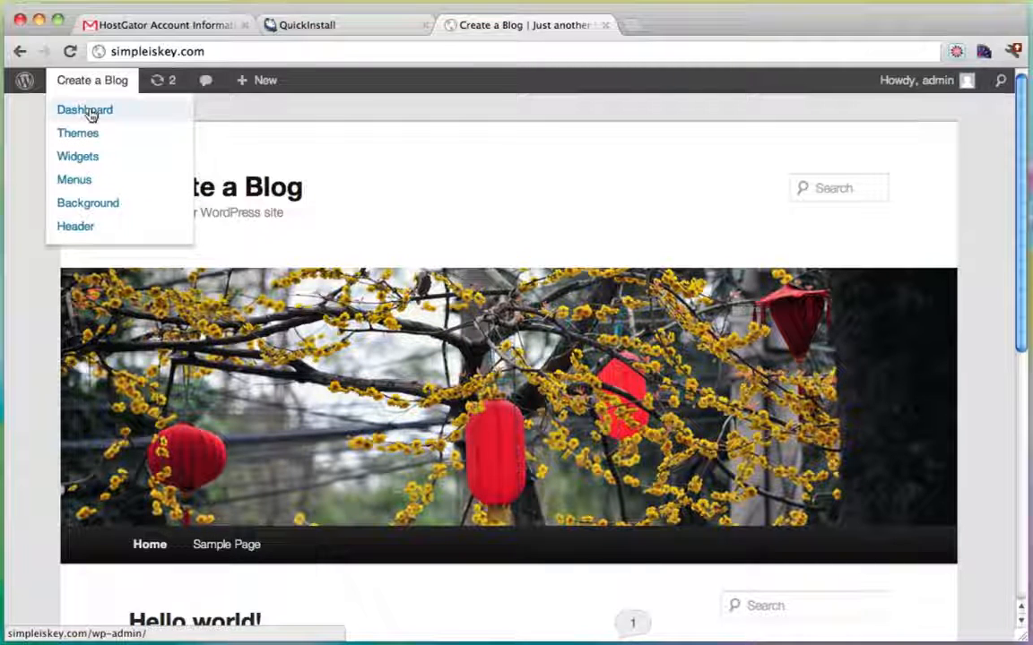
pyautogui.click(88, 109)
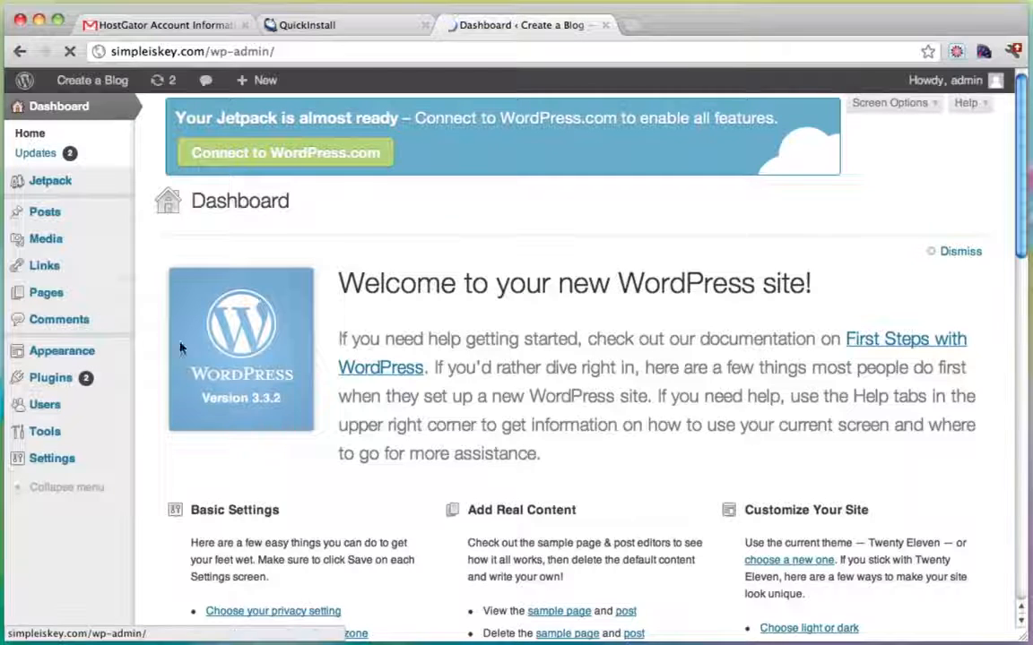
pyautogui.moveTo(57, 466)
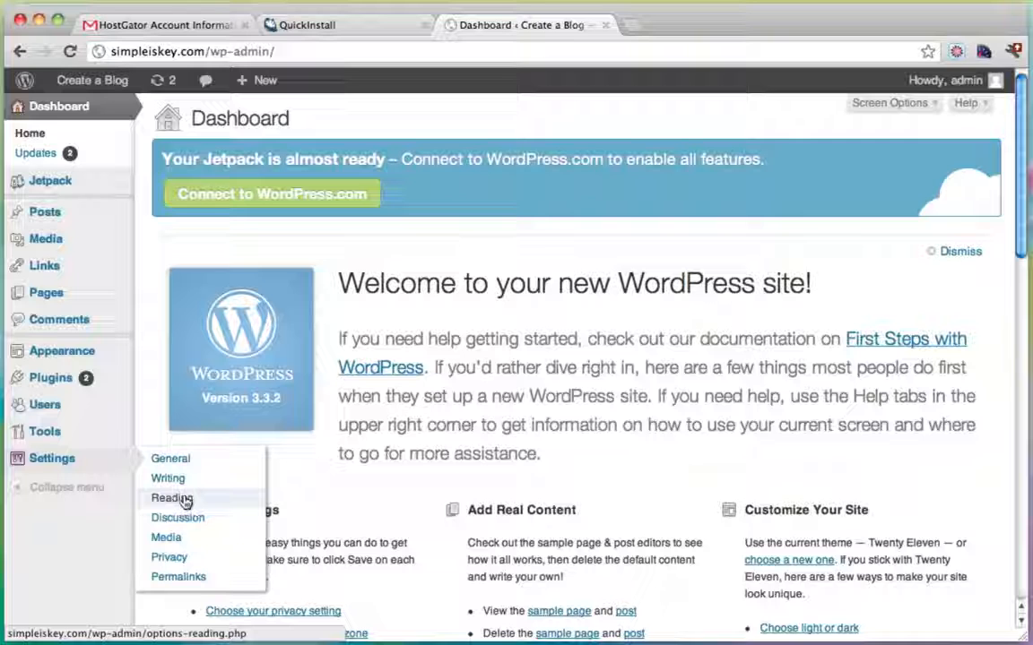
pyautogui.click(182, 459)
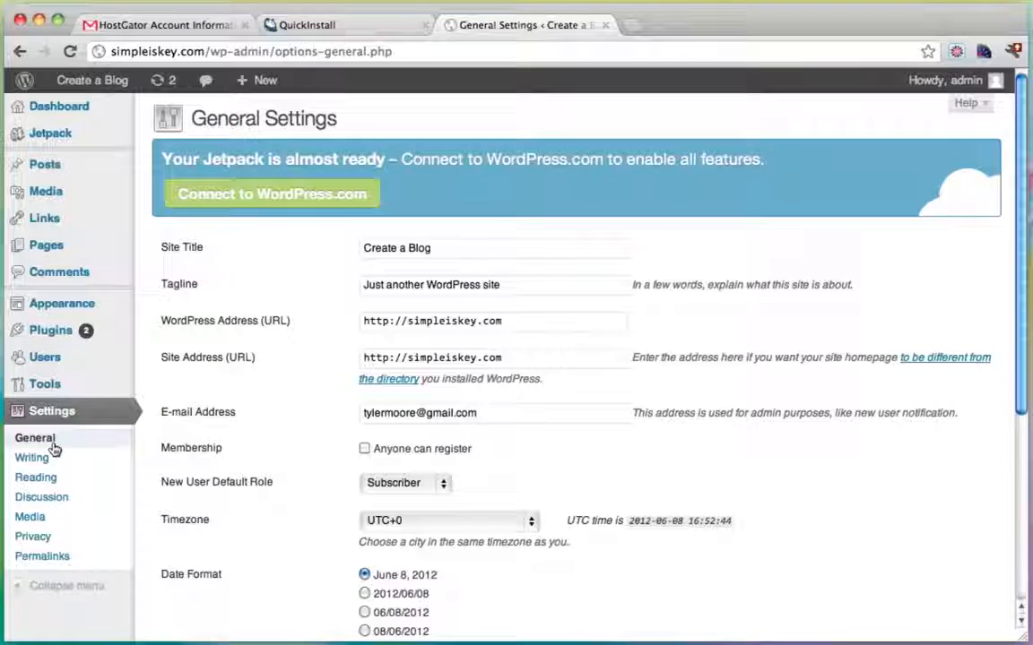
pyautogui.click(407, 325)
pyautogui.write('www.')
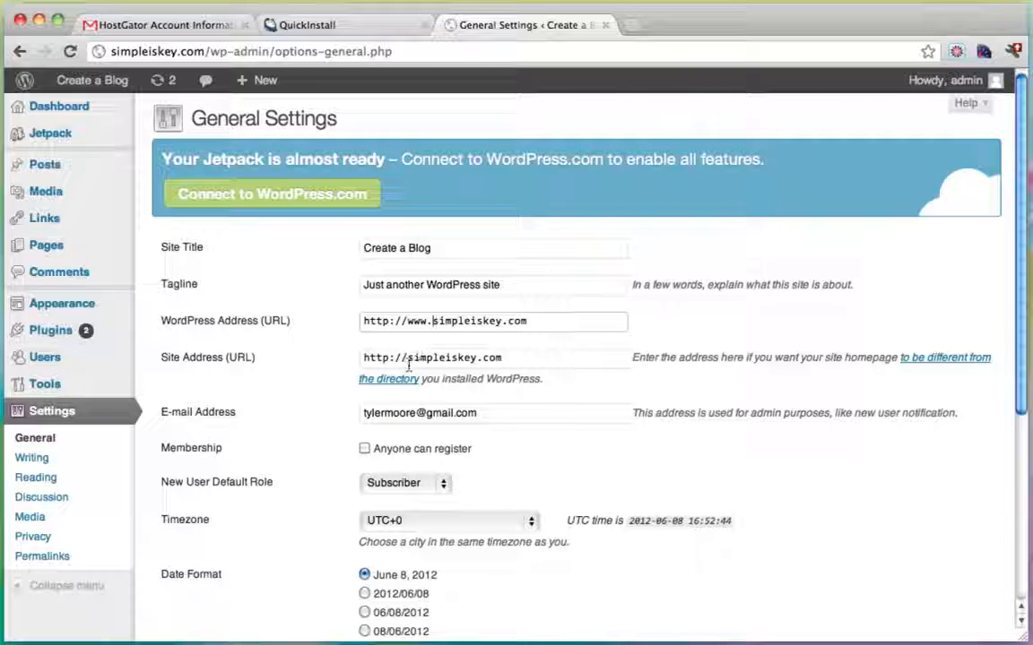
pyautogui.click(406, 362)
pyautogui.write('www.')
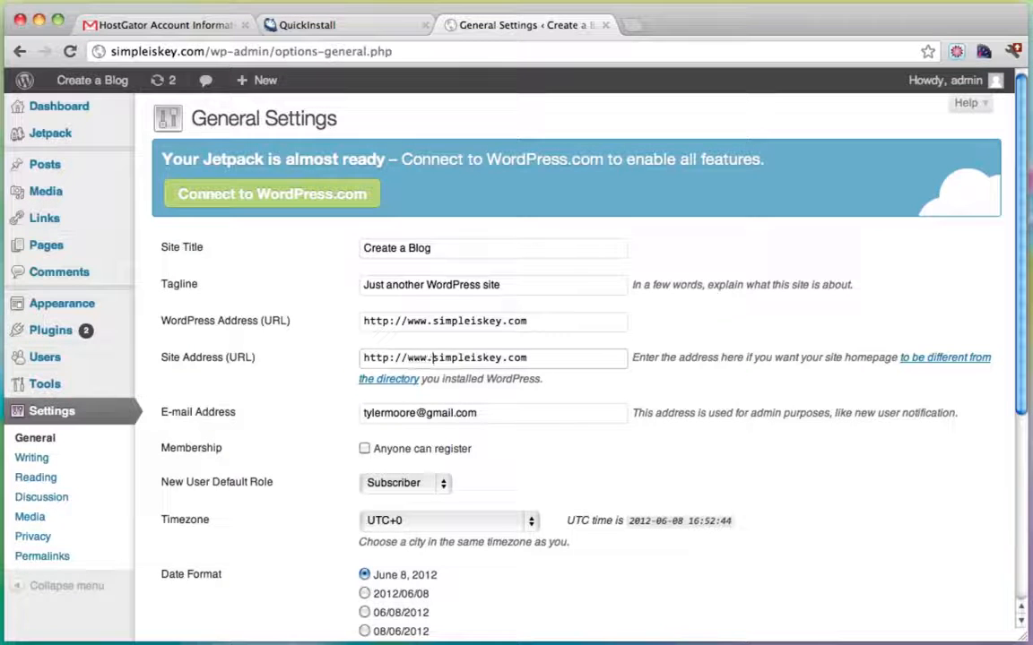
pyautogui.click(442, 323)
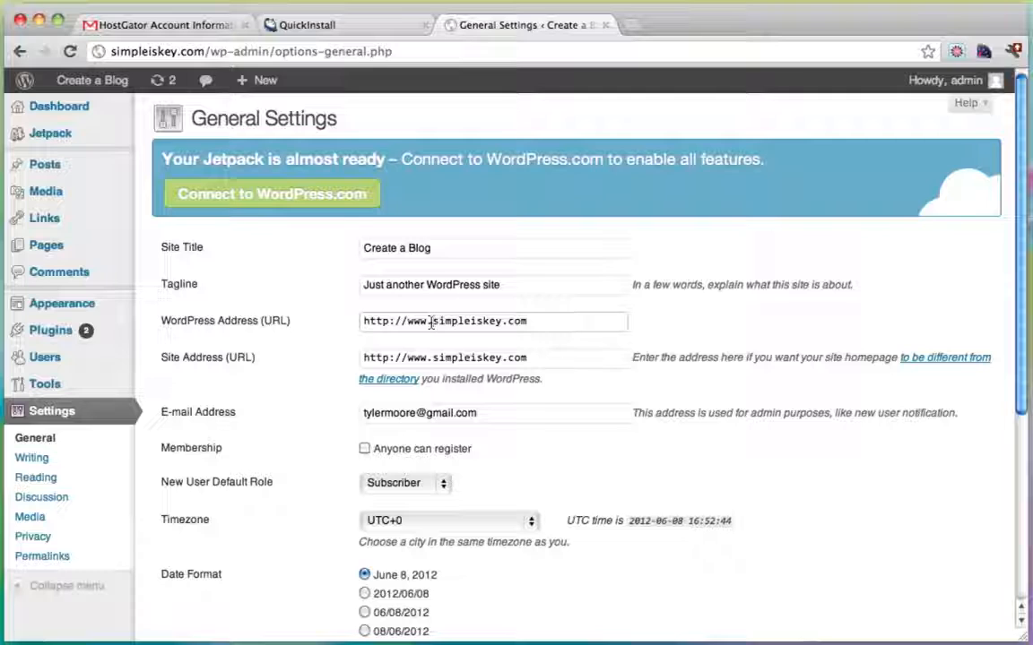
pyautogui.moveTo(434, 323); pyautogui.dragTo(403, 322)
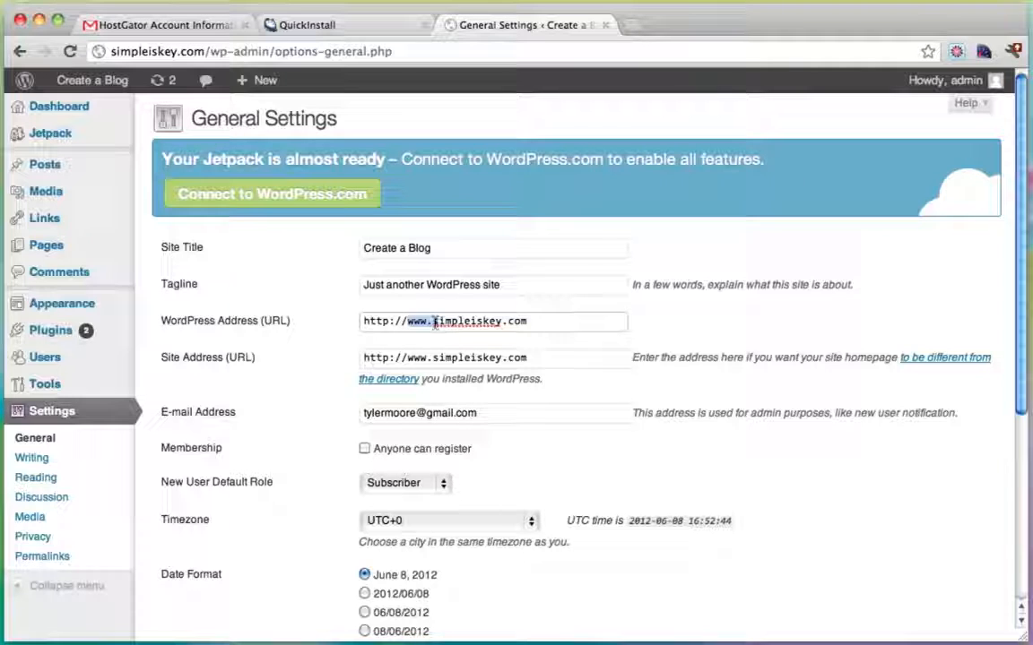
pyautogui.moveTo(407, 358); pyautogui.dragTo(435, 357)
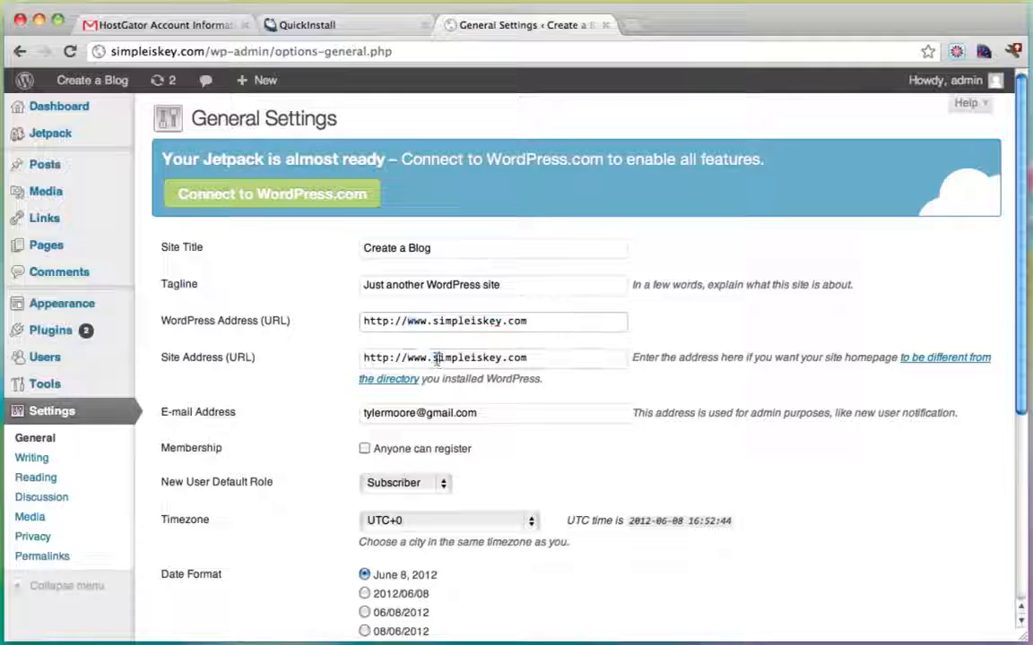
pyautogui.click(437, 359)
pyautogui.scroll(-5, 687, 422)
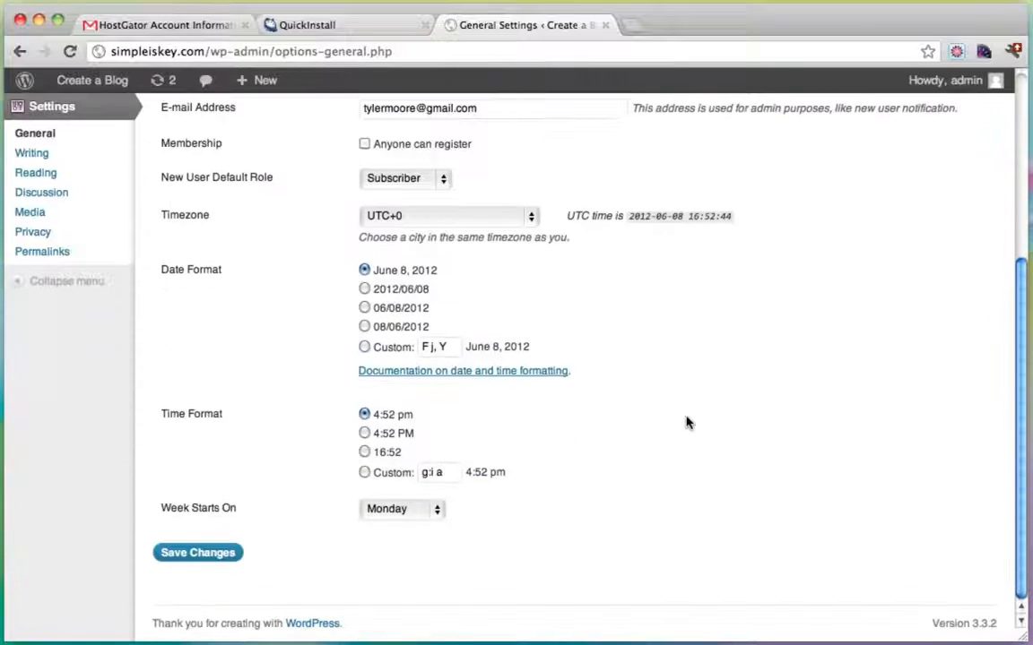
pyautogui.click(215, 556)
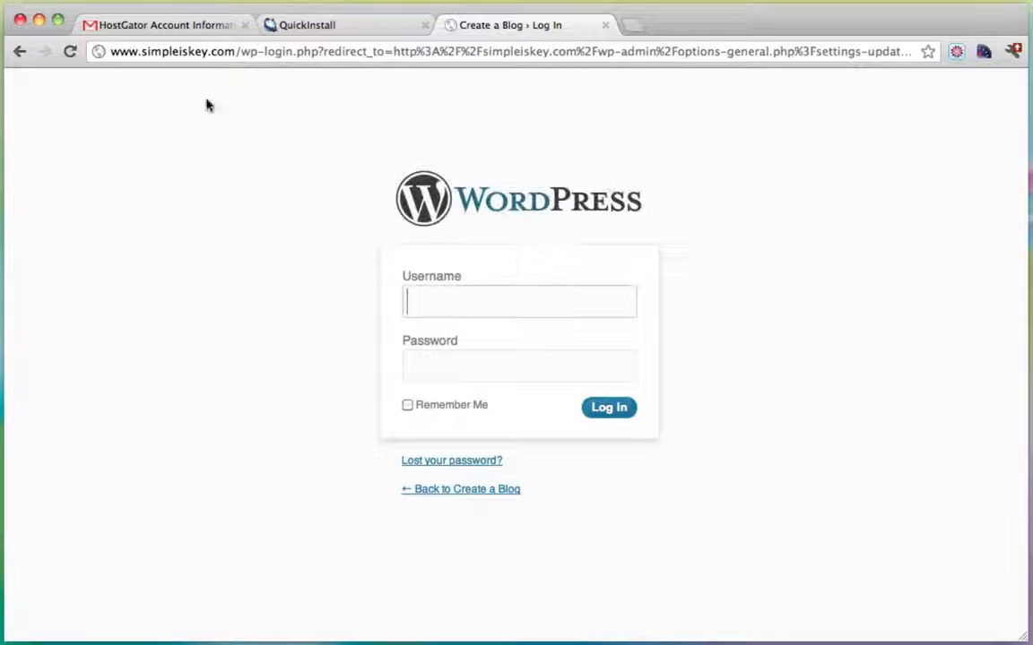
# Sign in on the wp-login page as admin with the account password.
pyautogui.moveTo(235, 51); pyautogui.dragTo(46, 52)
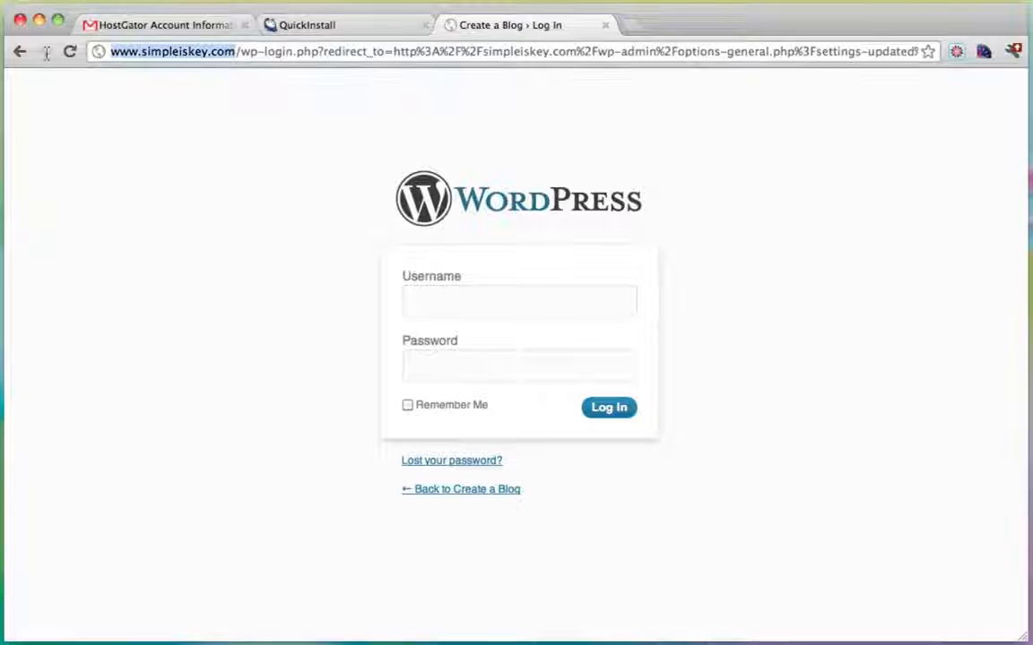
pyautogui.click(538, 302)
pyautogui.write('admin')
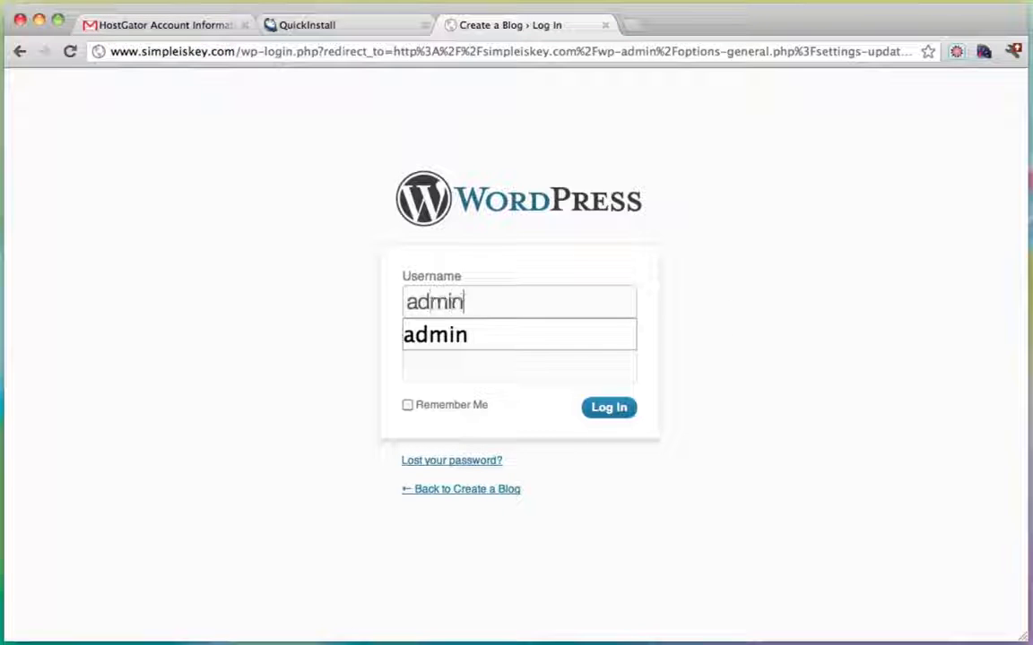
pyautogui.press('Tab')
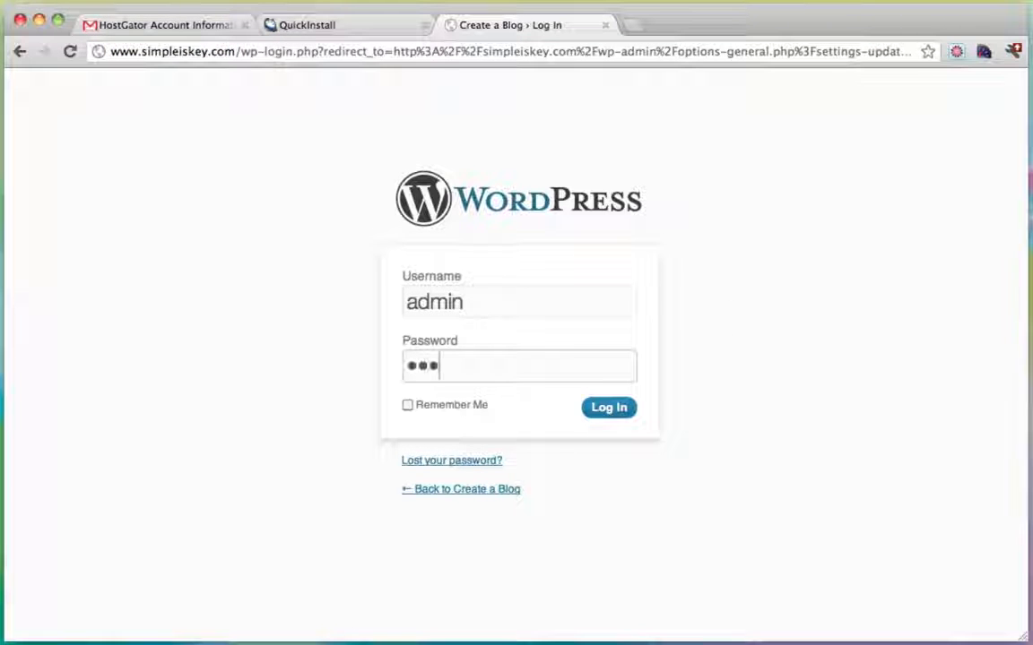
pyautogui.write('•••••')
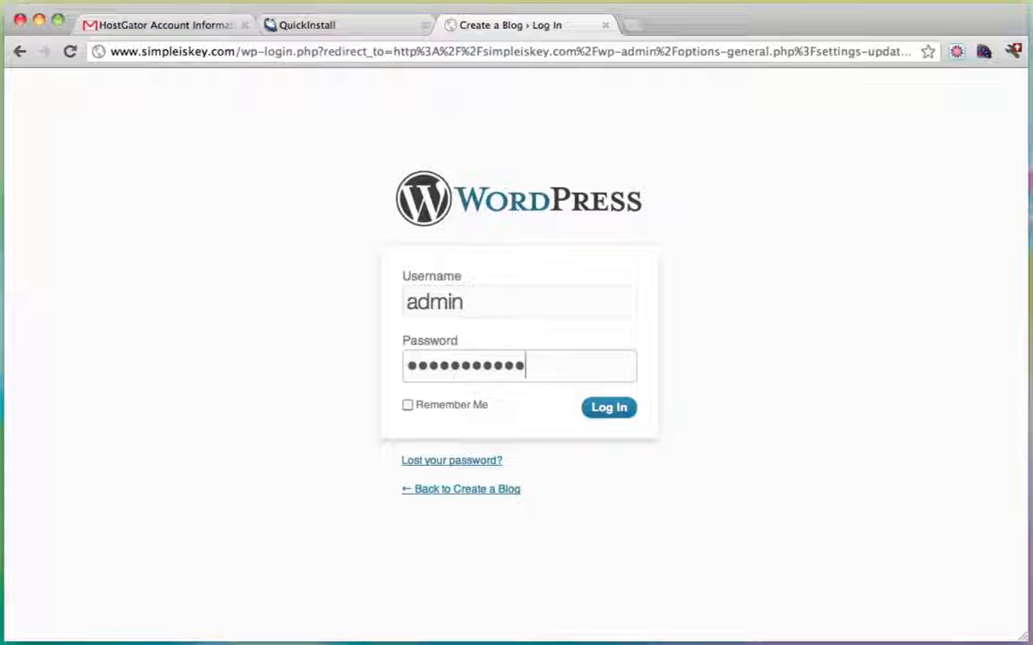
pyautogui.click(617, 407)
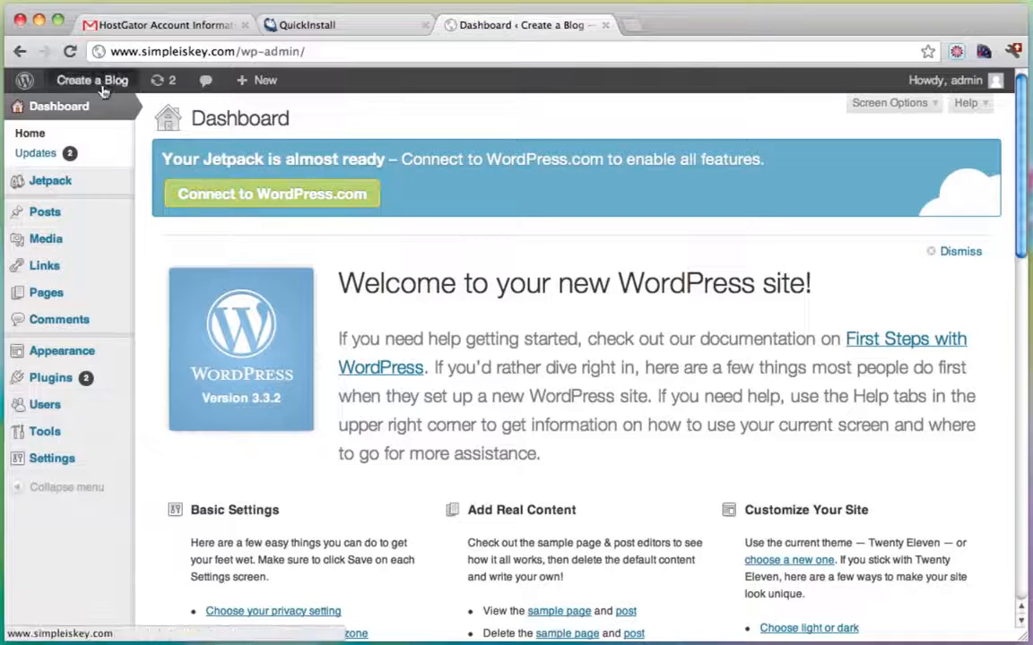
# Visit the live Create a Blog front page and scroll through it.
pyautogui.click(90, 112)
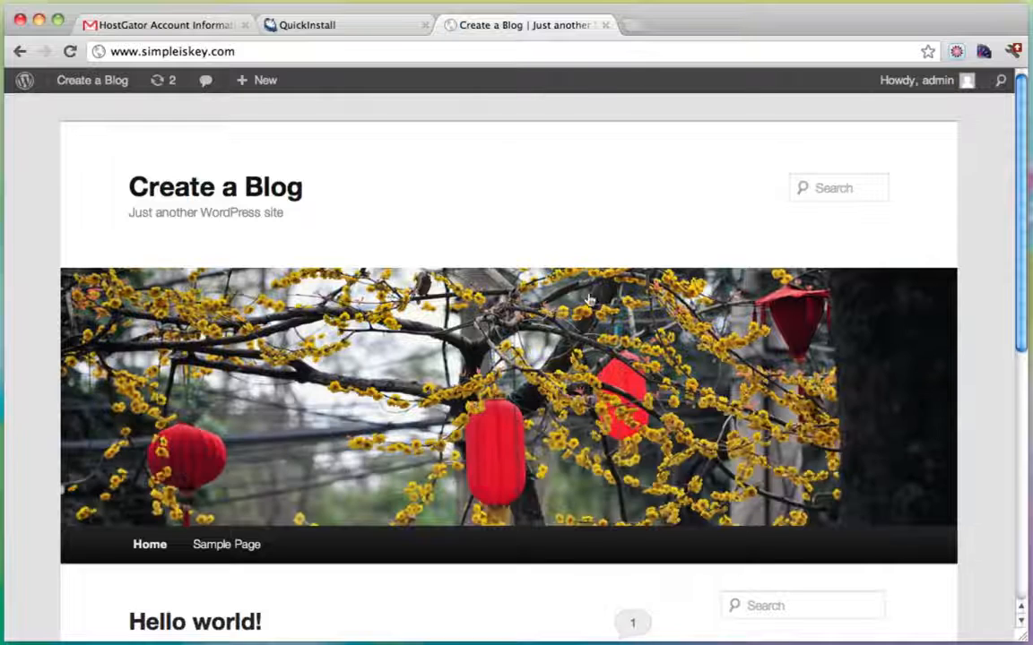
pyautogui.scroll(-2, 380, 427)
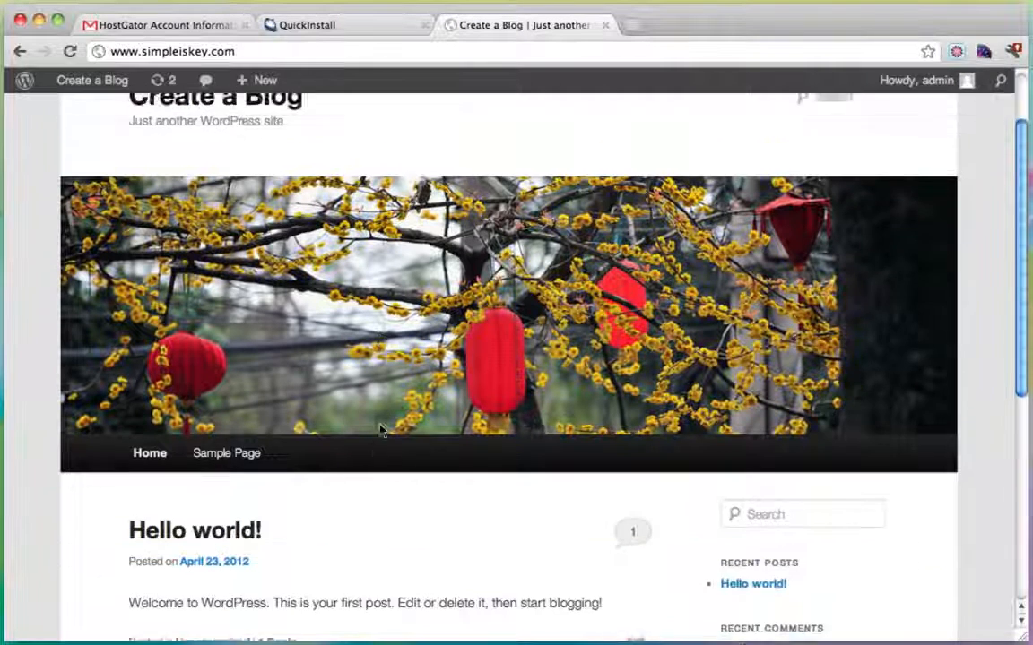
pyautogui.scroll(2, 380, 428)
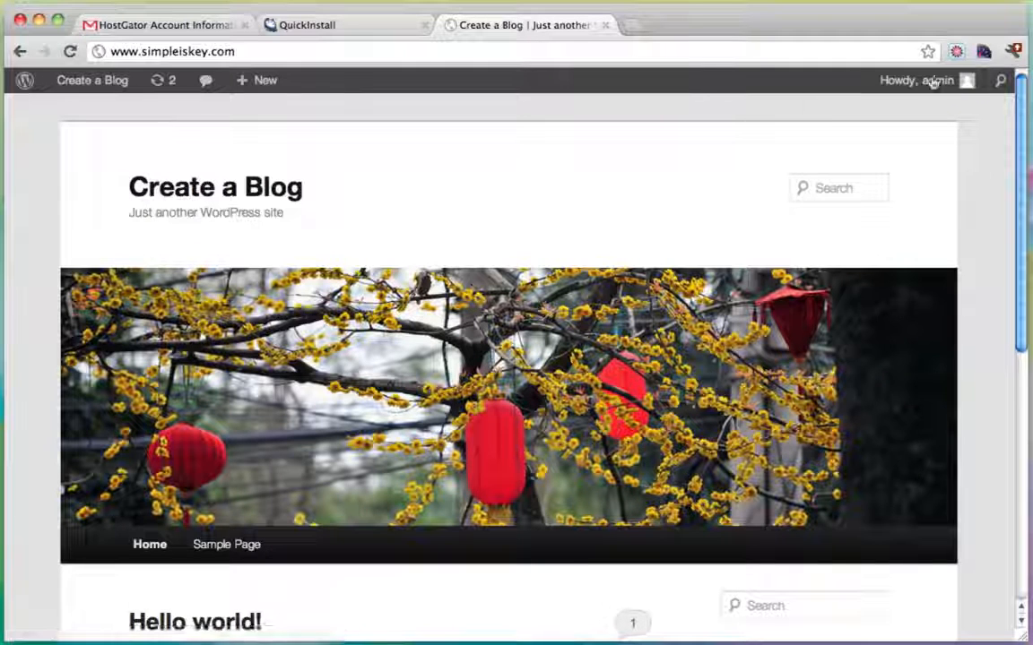
pyautogui.moveTo(942, 93)
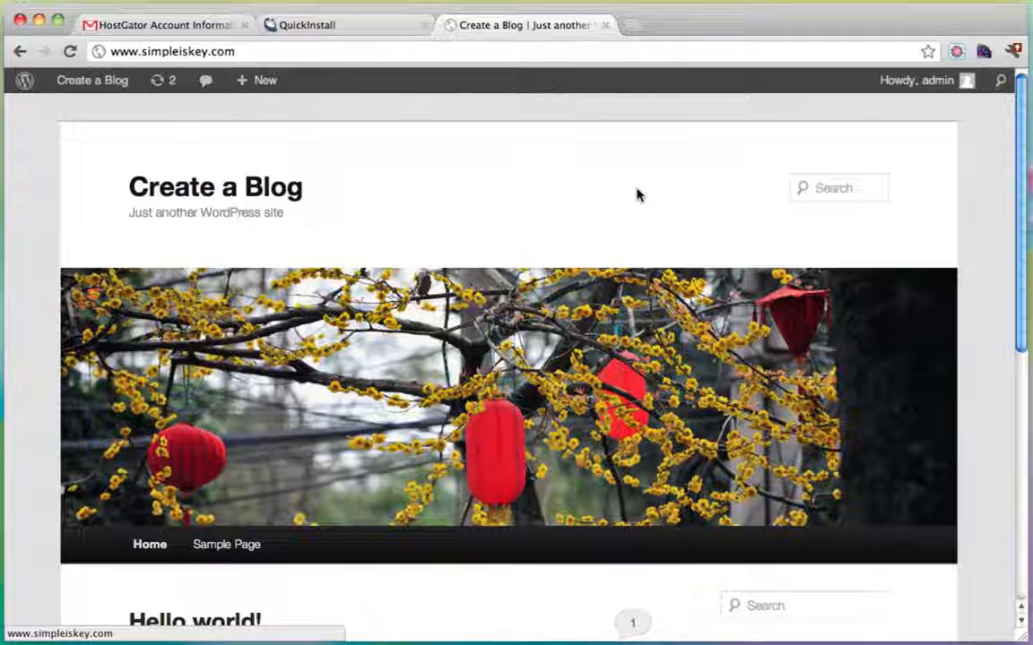
pyautogui.scroll(-1, 637, 195)
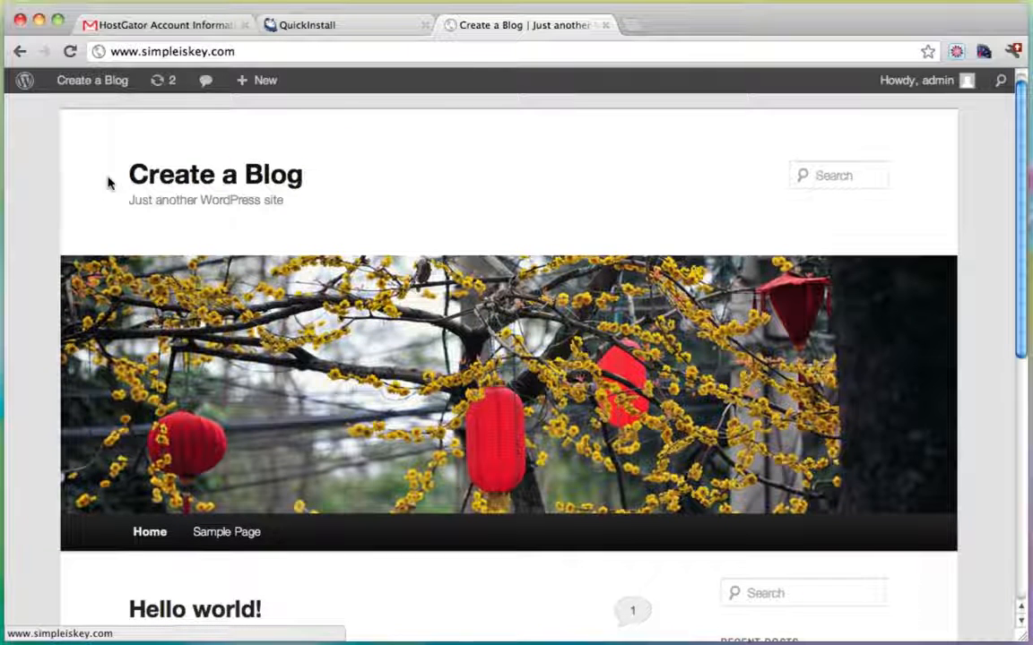
pyautogui.moveTo(108, 176)
pyautogui.mouseDown()
pyautogui.moveTo(307, 182)
pyautogui.moveTo(97, 189)
pyautogui.mouseUp()
pyautogui.click(317, 181)
pyautogui.click(97, 189)
pyautogui.scroll(-3, 96, 189)
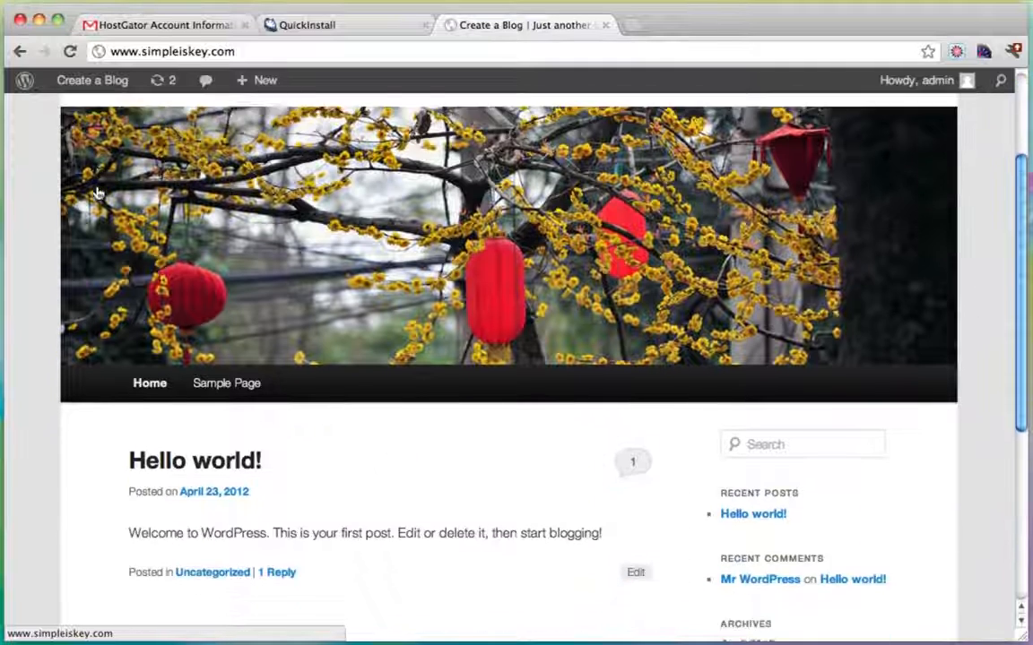
pyautogui.scroll(-3, 283, 343)
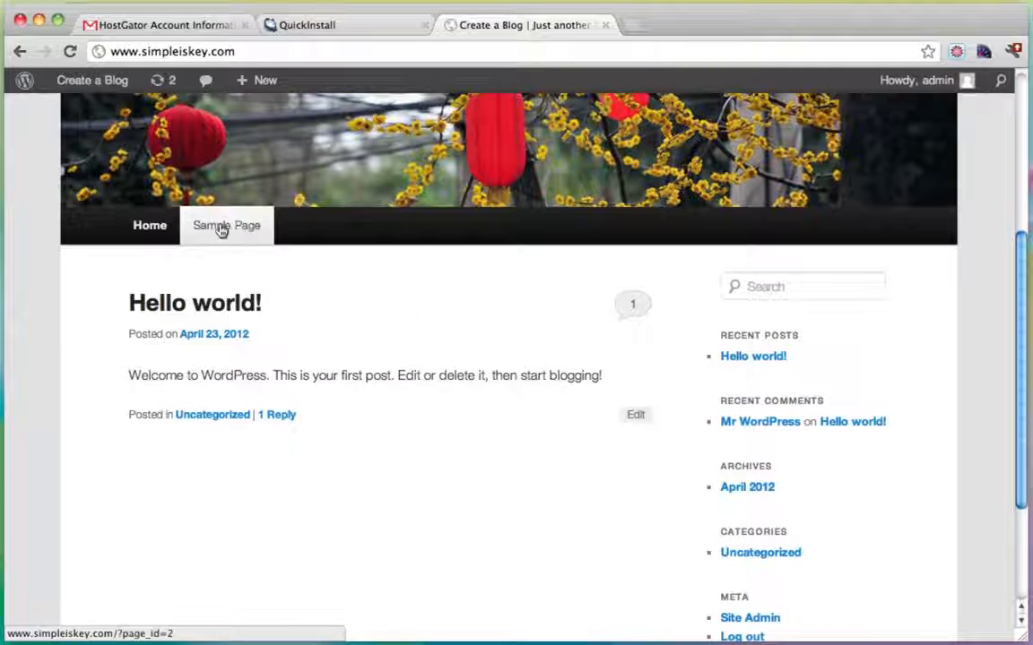
# Open the Sample Page, scroll through it, then go back to Home.
pyautogui.click(235, 231)
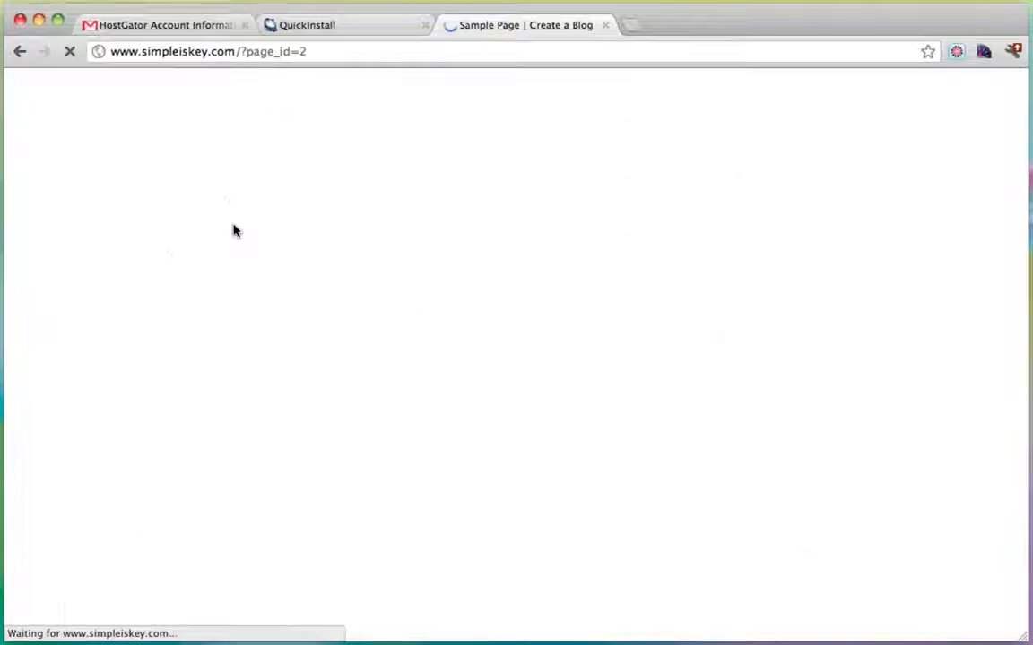
pyautogui.scroll(-6, 383, 330)
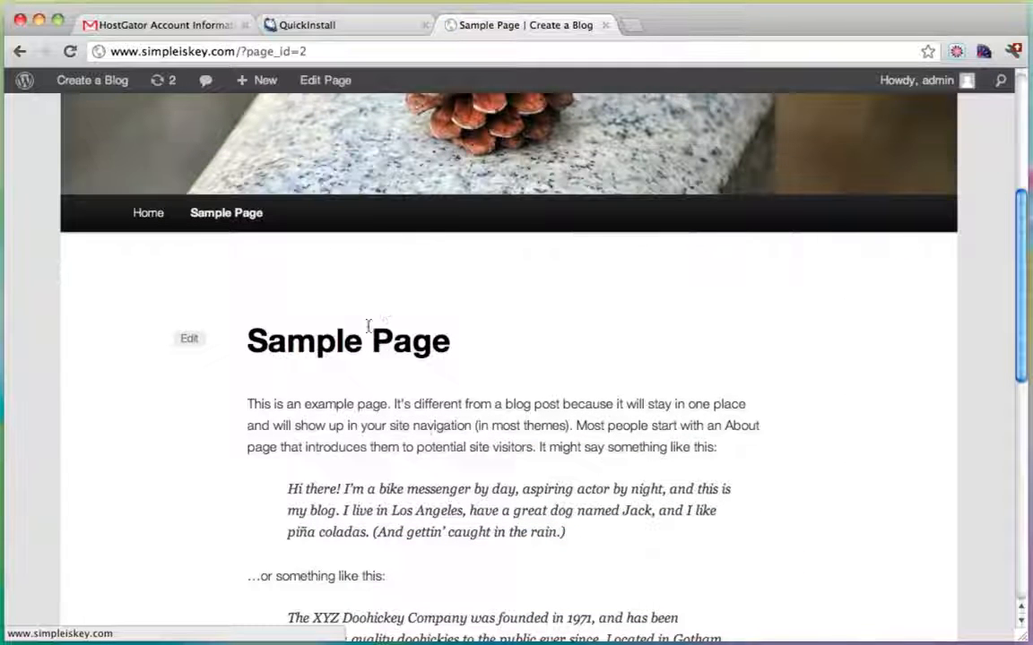
pyautogui.scroll(-8, 388, 394)
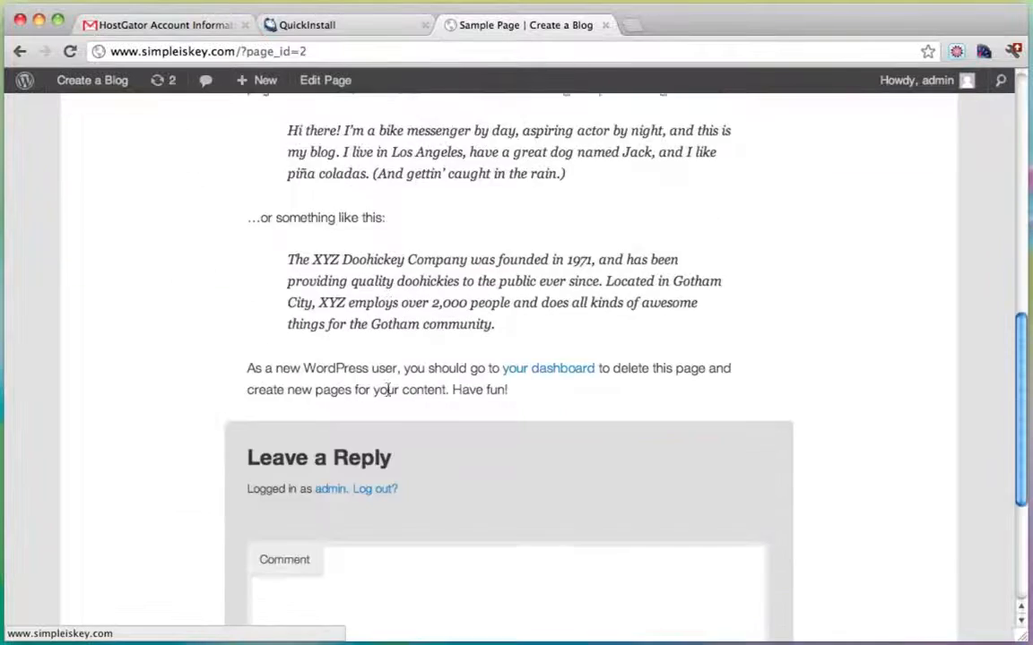
pyautogui.scroll(5, 388, 394)
pyautogui.scroll(5, 381, 390)
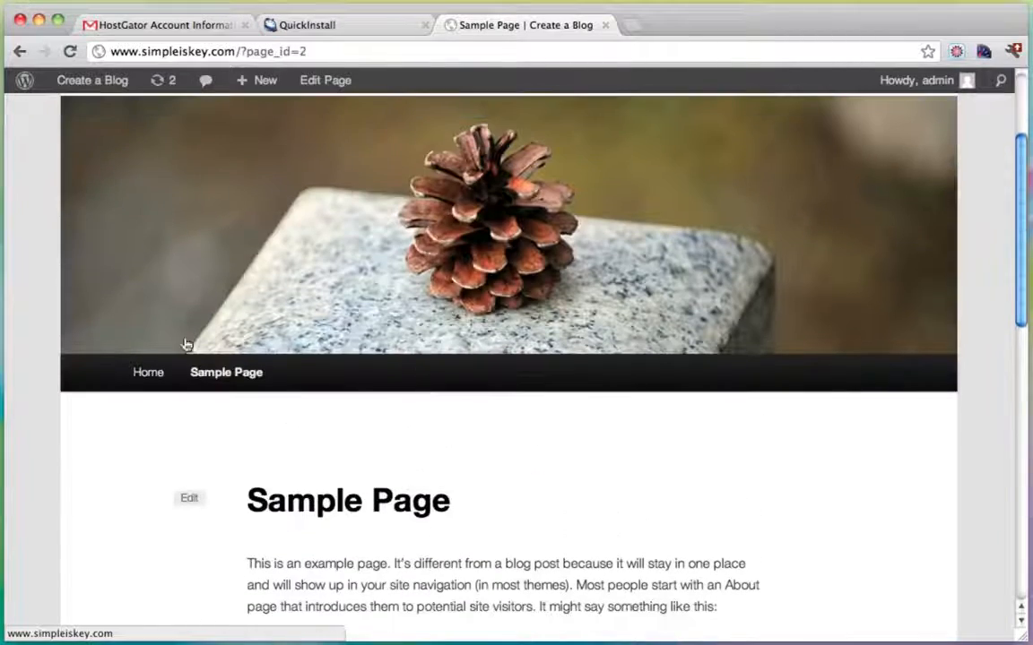
pyautogui.click(136, 372)
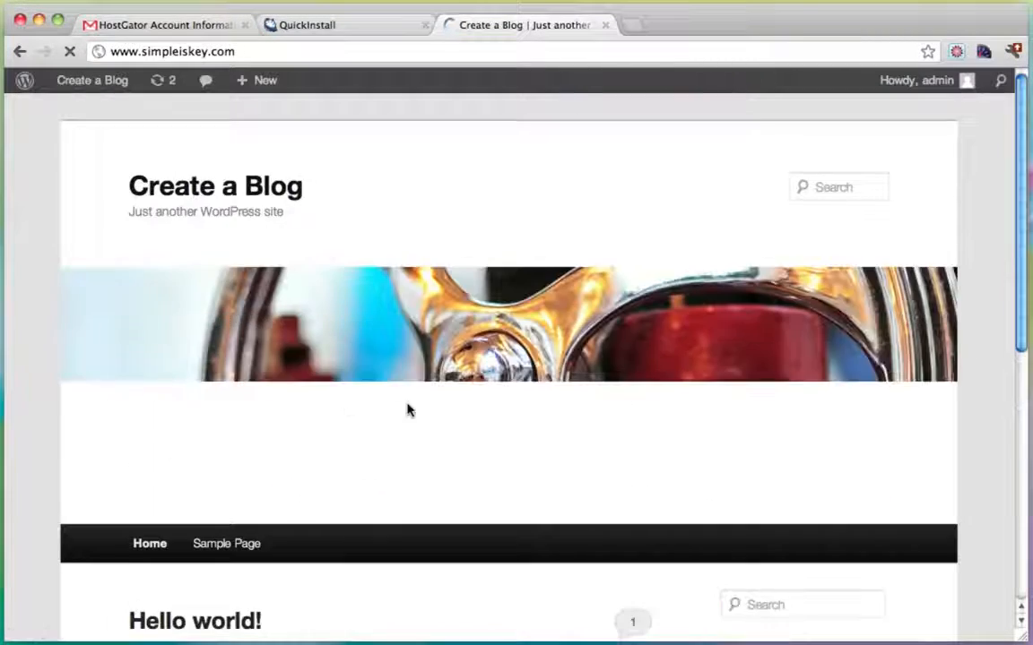
pyautogui.scroll(-5, 408, 410)
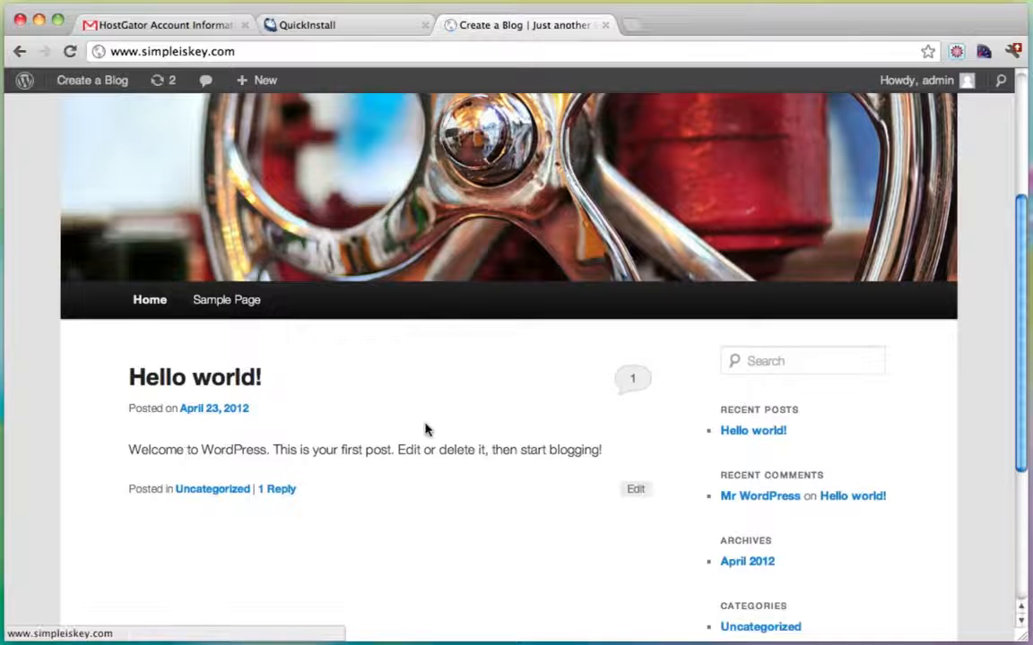
pyautogui.click(196, 381)
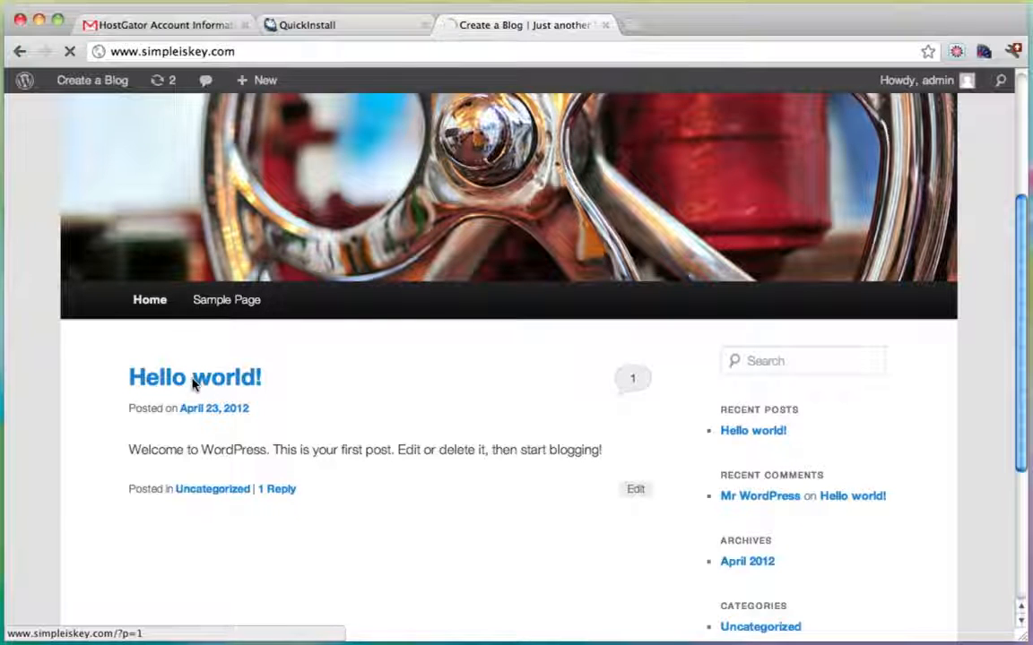
pyautogui.scroll(-10, 471, 375)
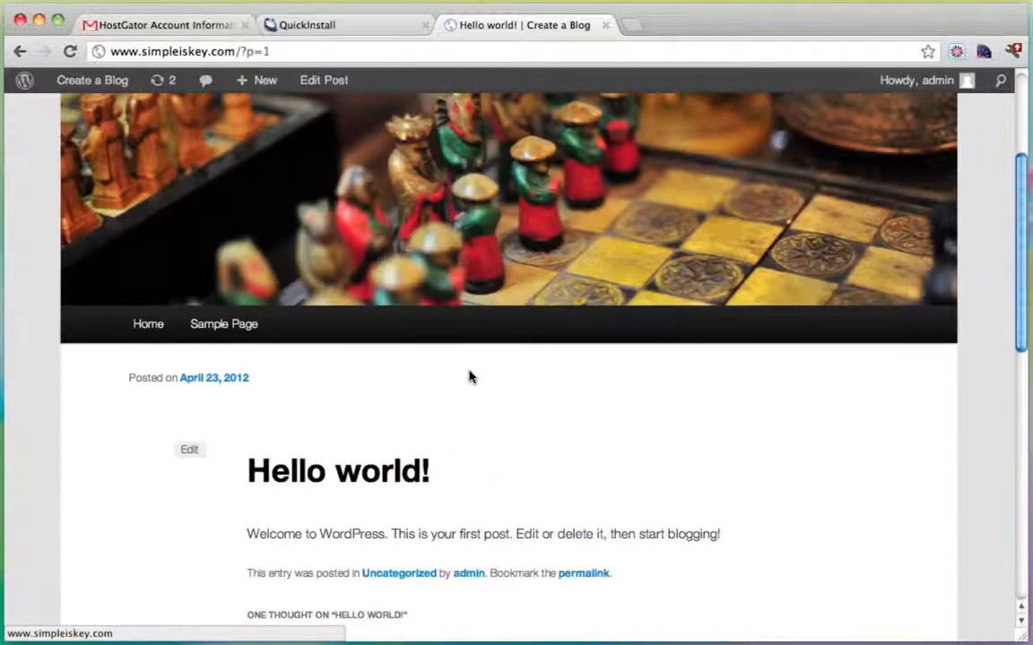
pyautogui.scroll(-5, 275, 271)
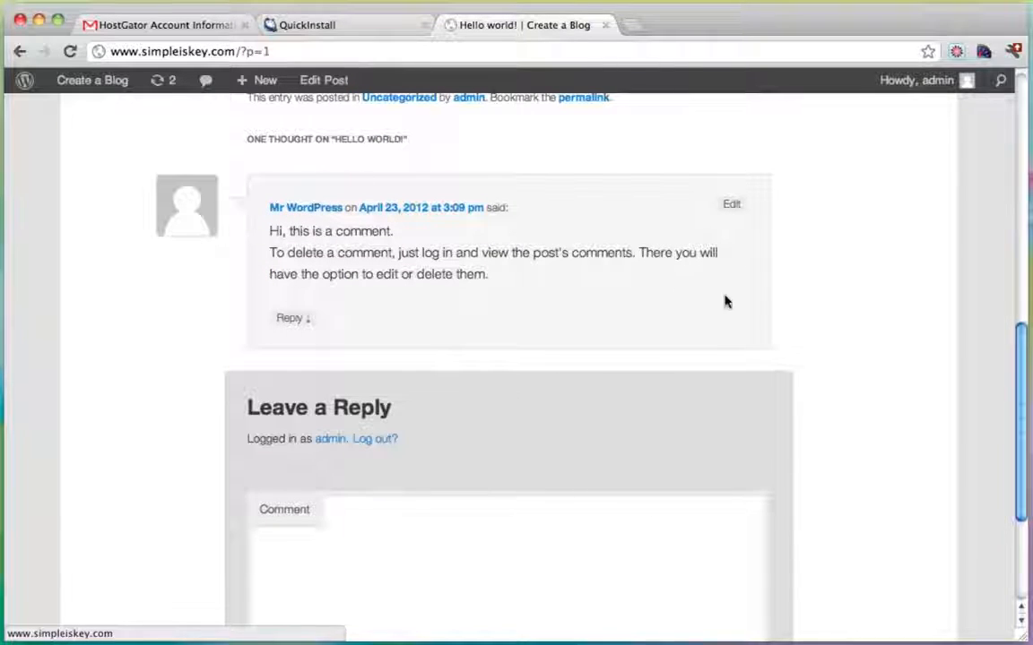
pyautogui.scroll(10, 717, 333)
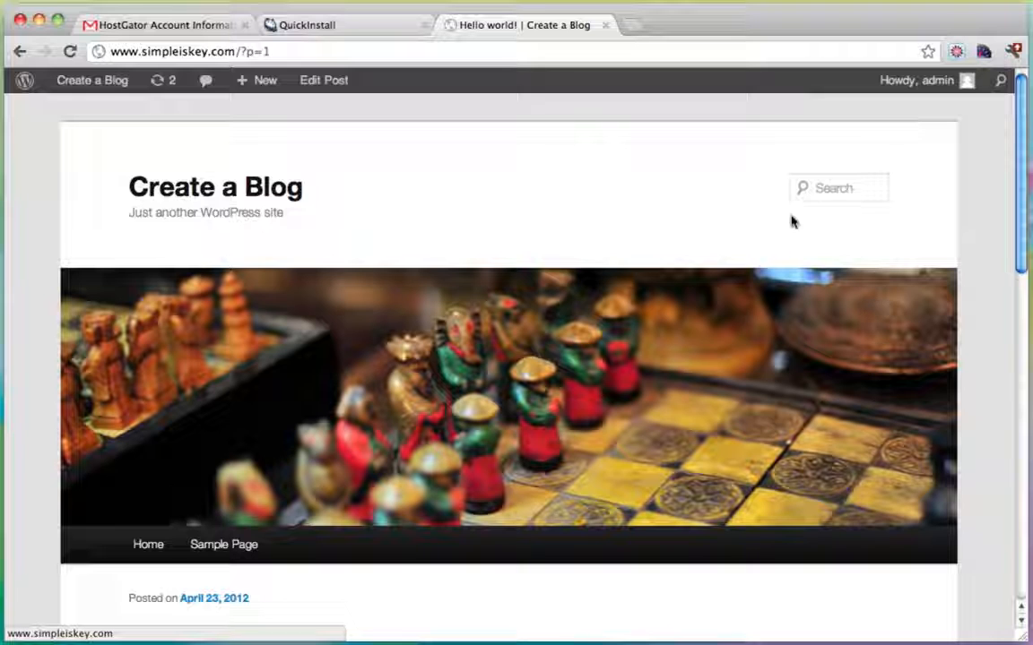
pyautogui.click(859, 190)
pyautogui.click(862, 192)
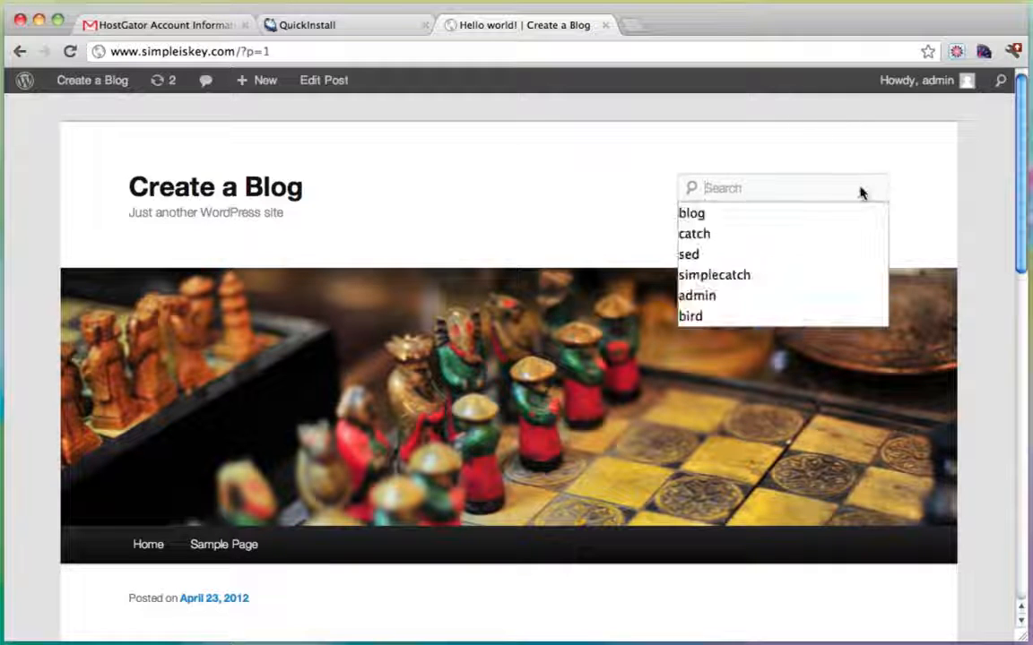
pyautogui.click(154, 191)
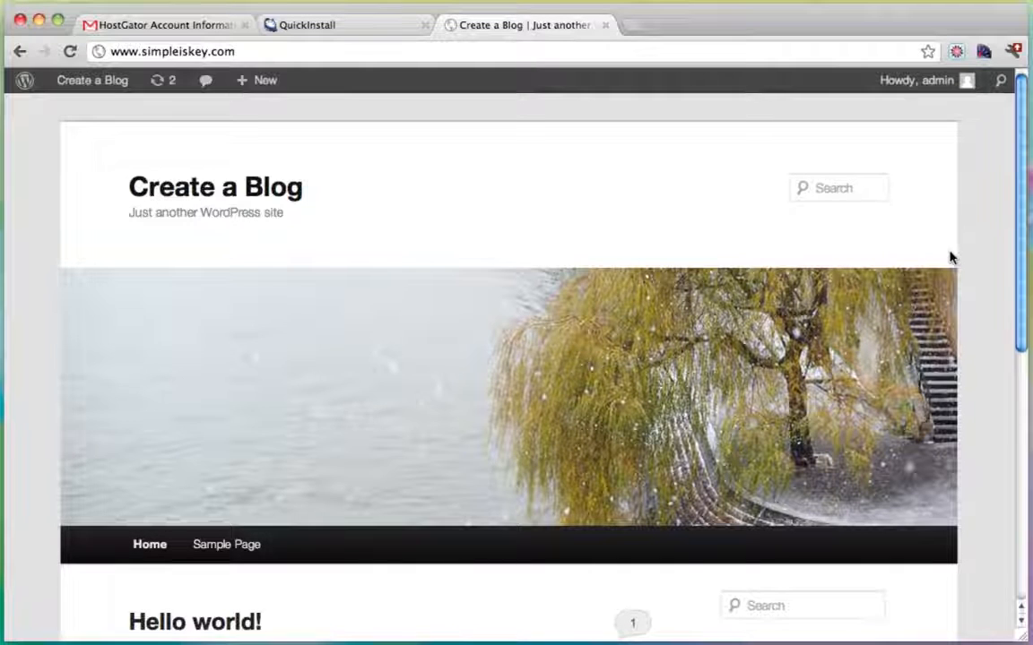
pyautogui.scroll(-5, 951, 259)
pyautogui.scroll(5, 717, 532)
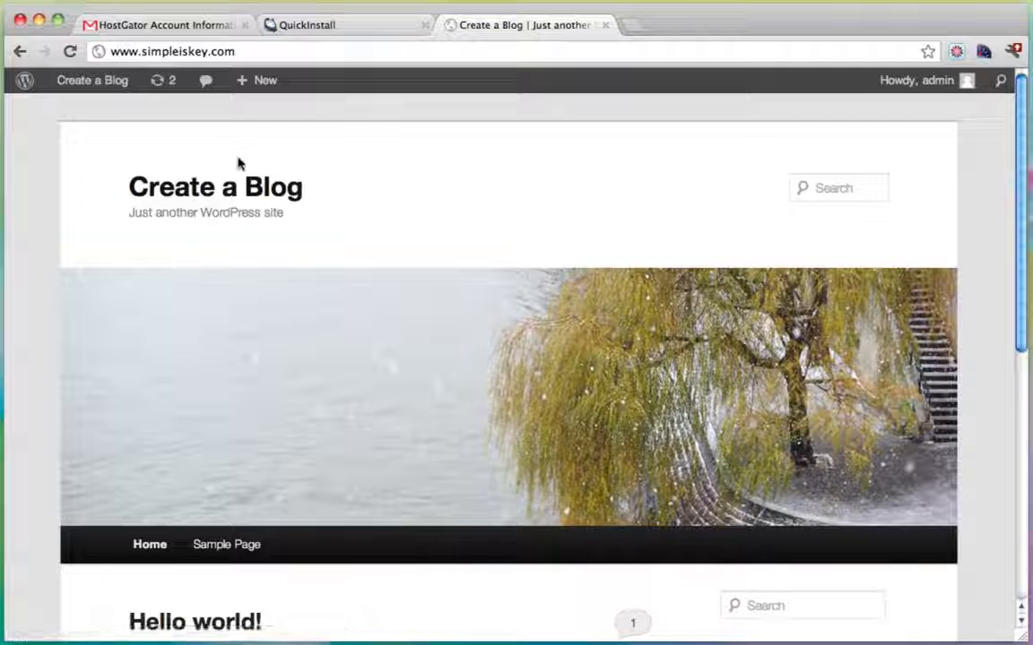
pyautogui.moveTo(105, 92)
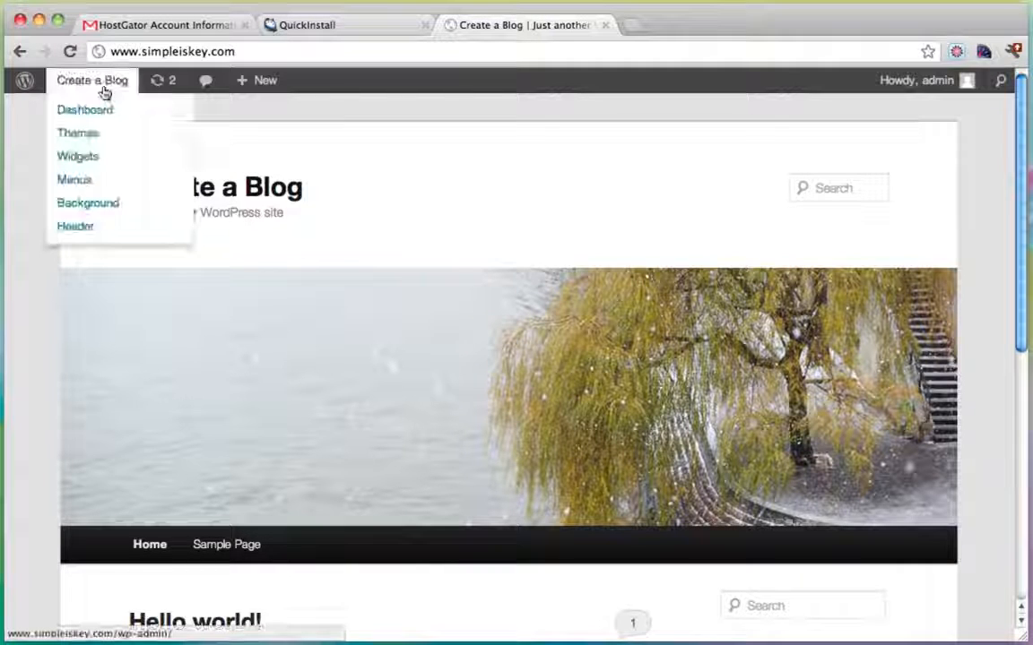
# Go to the admin Dashboard from the site-name menu.
pyautogui.click(93, 111)
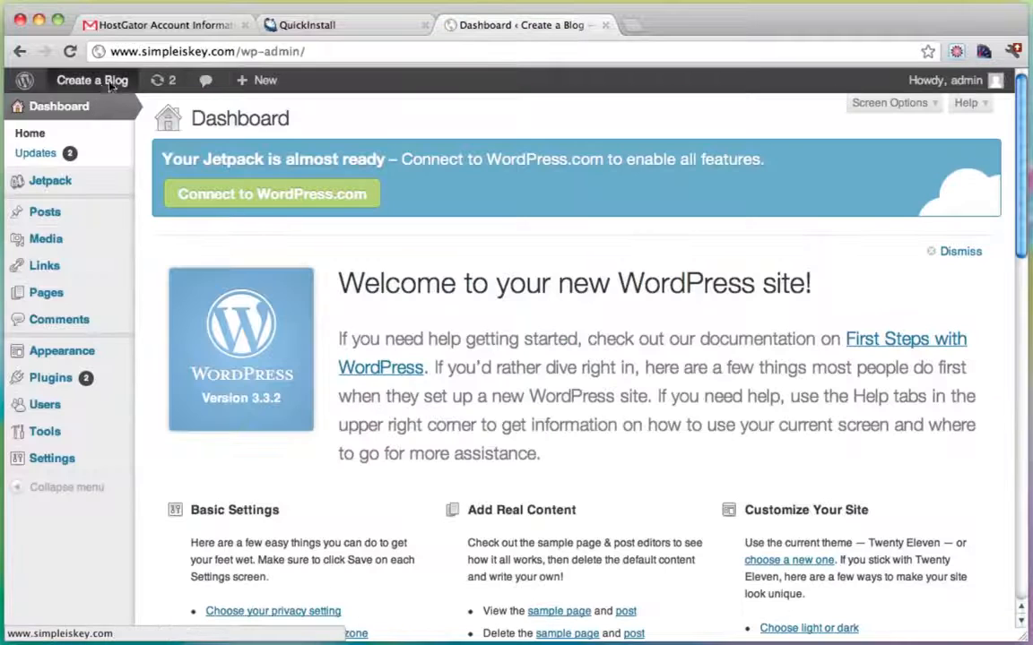
pyautogui.moveTo(96, 85)
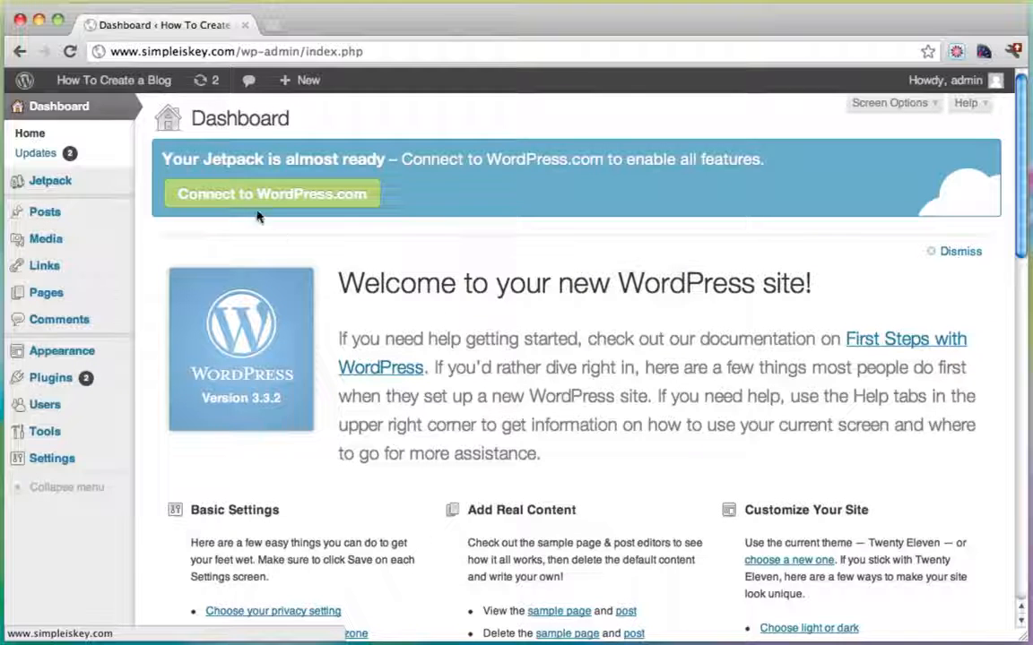
pyautogui.moveTo(104, 80)
# Open the live site in a new tab, scroll through it, and return to the admin tab.
pyautogui.keyDown('super'); pyautogui.click(90, 109); pyautogui.keyUp('super')
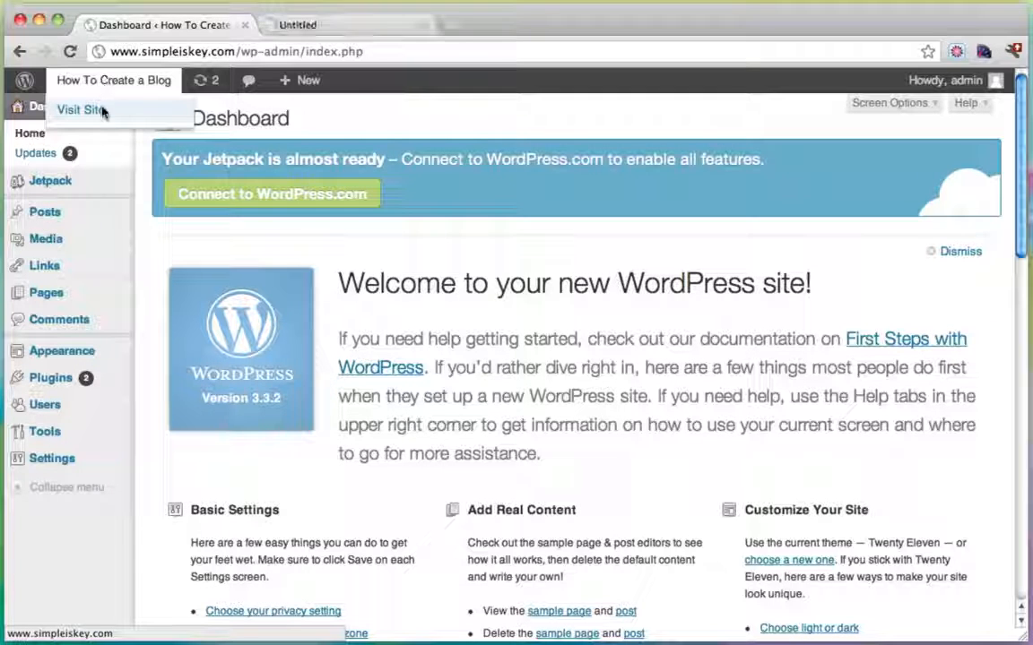
pyautogui.click(358, 25)
pyautogui.scroll(-5, 660, 282)
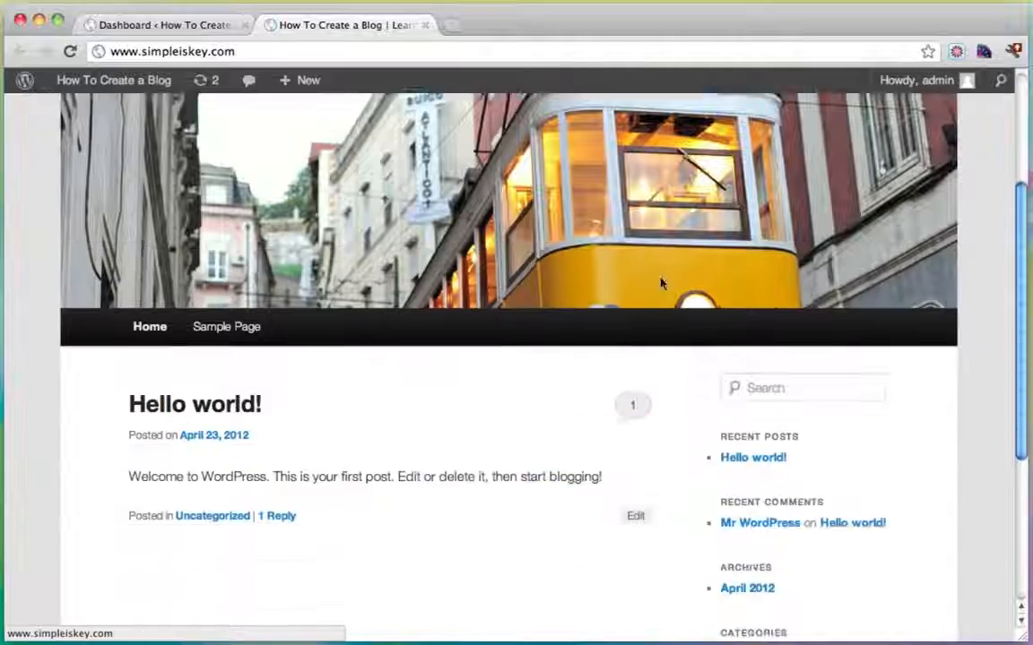
pyautogui.scroll(5, 661, 283)
pyautogui.scroll(-5, 660, 283)
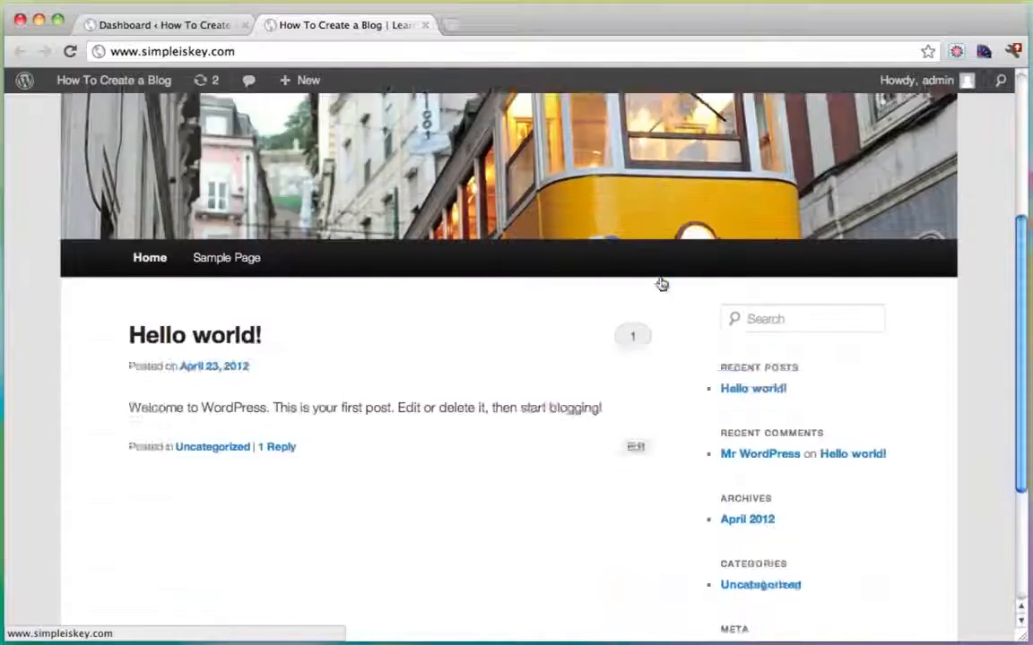
pyautogui.scroll(5, 661, 283)
pyautogui.click(145, 26)
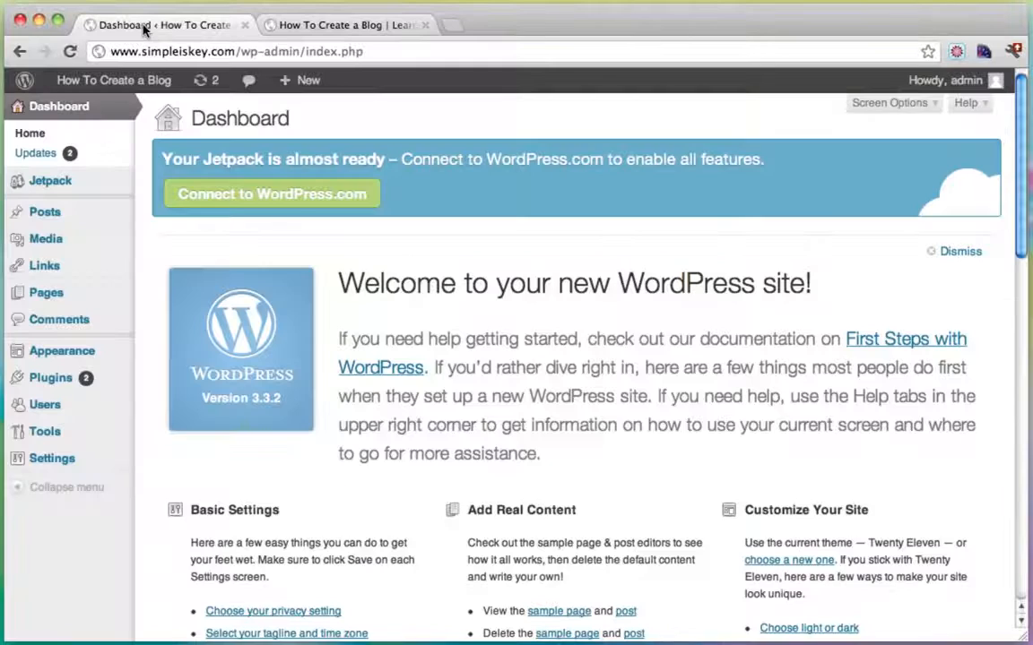
# Search Appearance > Themes > Install Themes for 'catch'.
pyautogui.moveTo(72, 351)
pyautogui.click(178, 352)
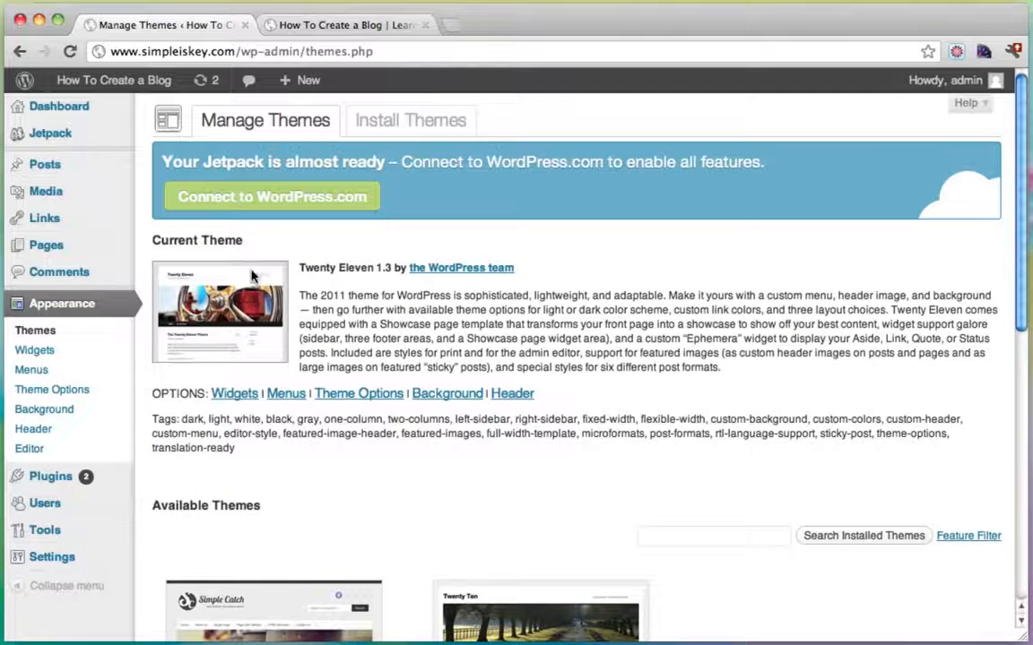
pyautogui.click(393, 127)
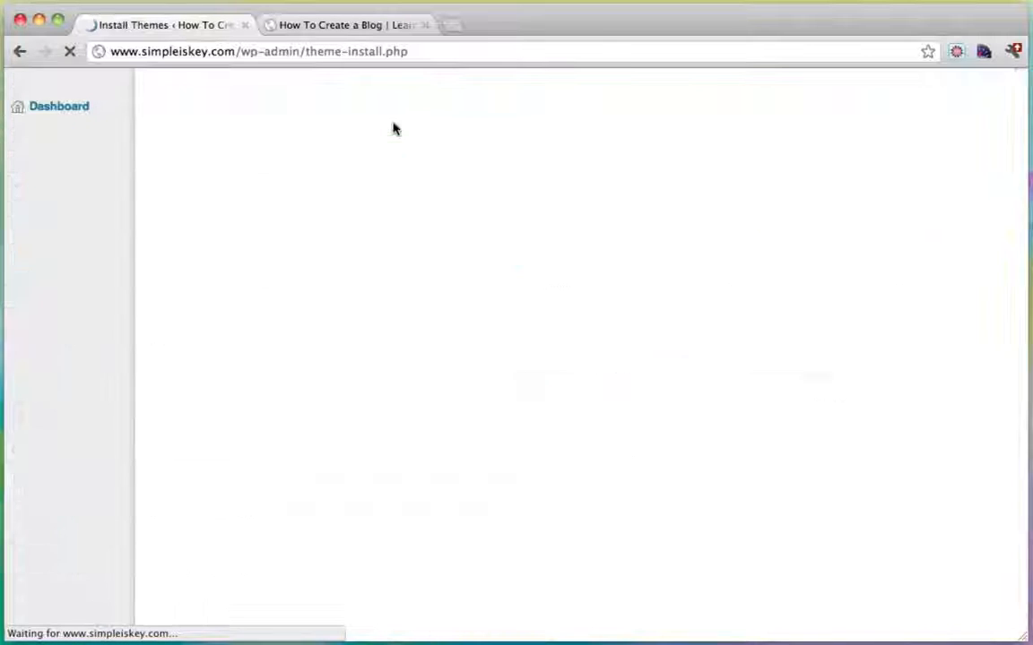
pyautogui.click(272, 306)
pyautogui.write('ca')
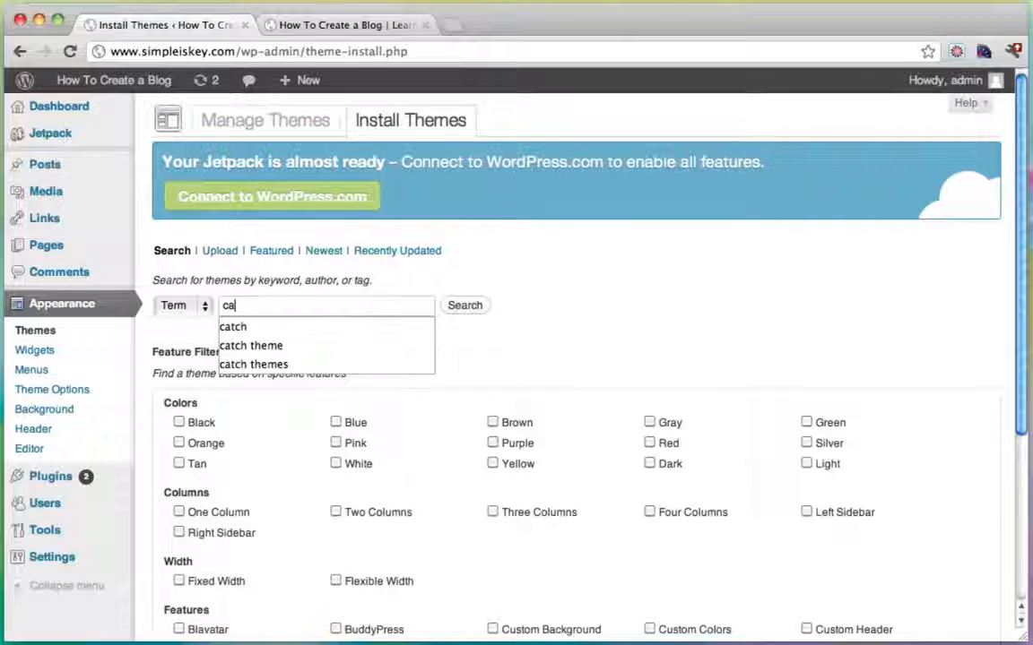
pyautogui.write('tch')
pyautogui.press('Return')
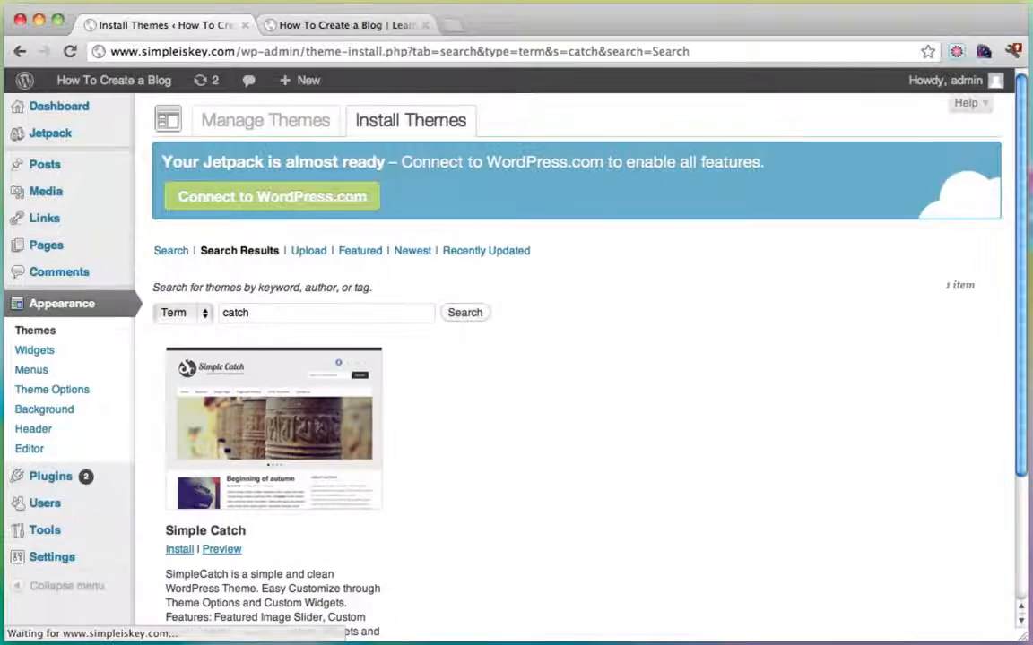
# Install and activate Simple Catch, then reload the blog tab to see it.
pyautogui.scroll(-1, 660, 312)
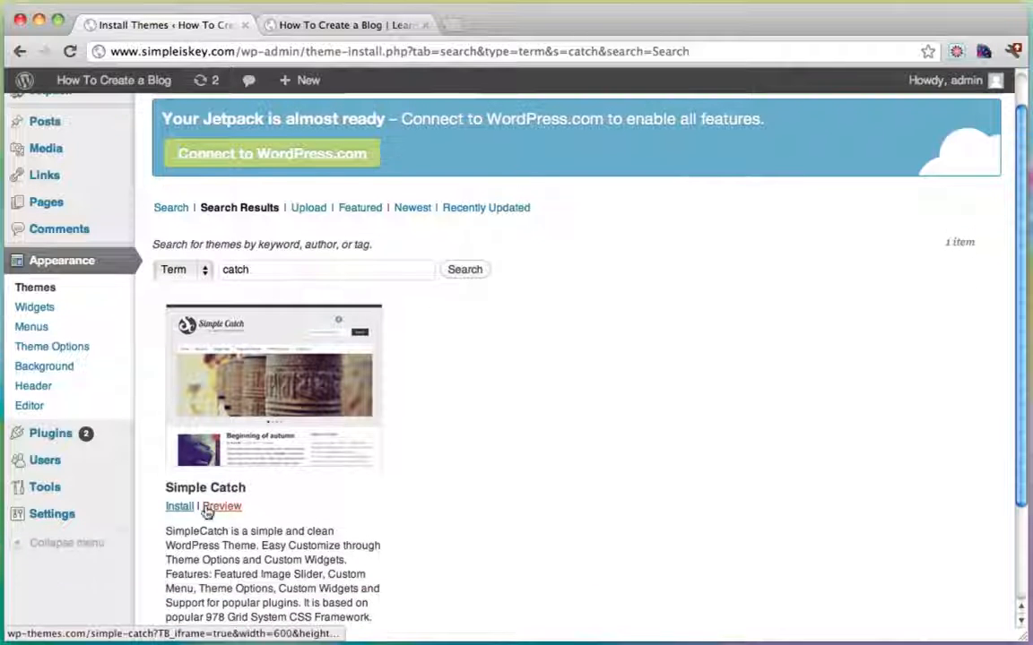
pyautogui.click(181, 509)
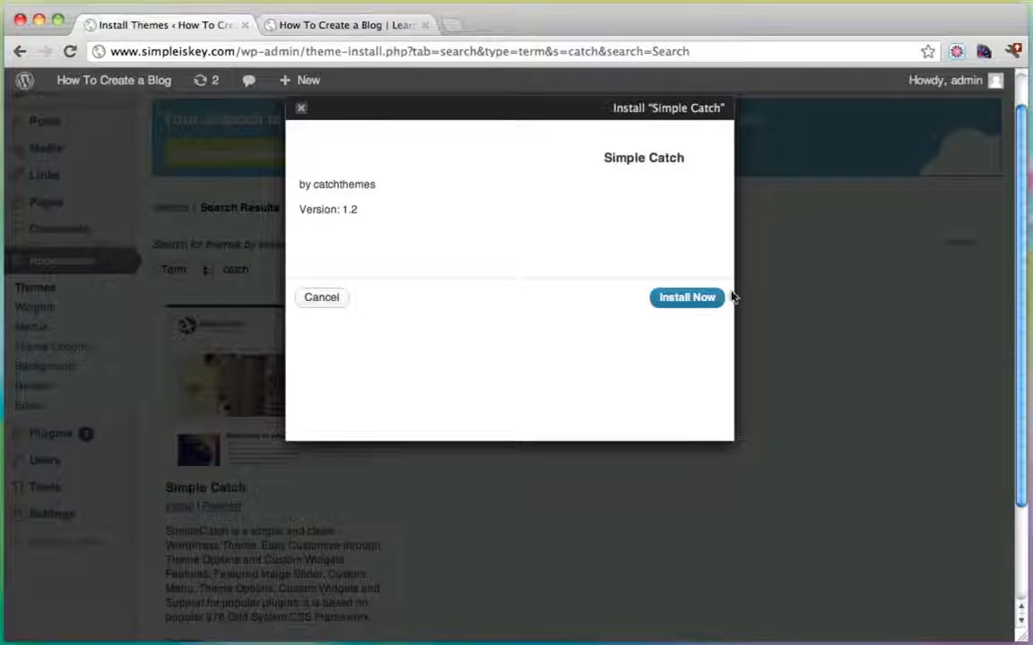
pyautogui.click(687, 297)
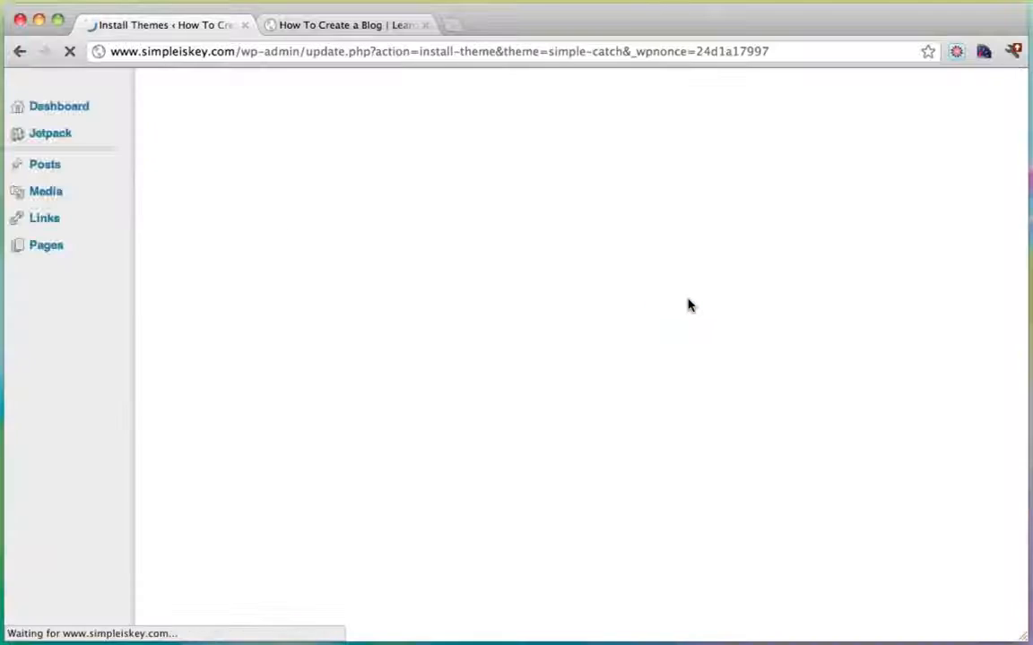
pyautogui.click(211, 312)
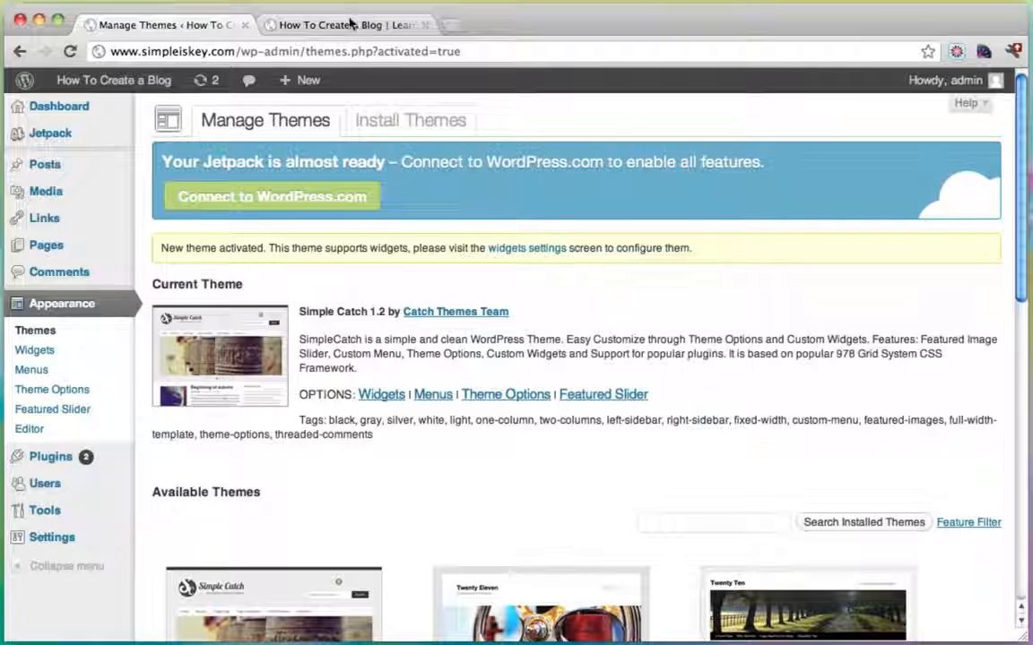
pyautogui.click(350, 25)
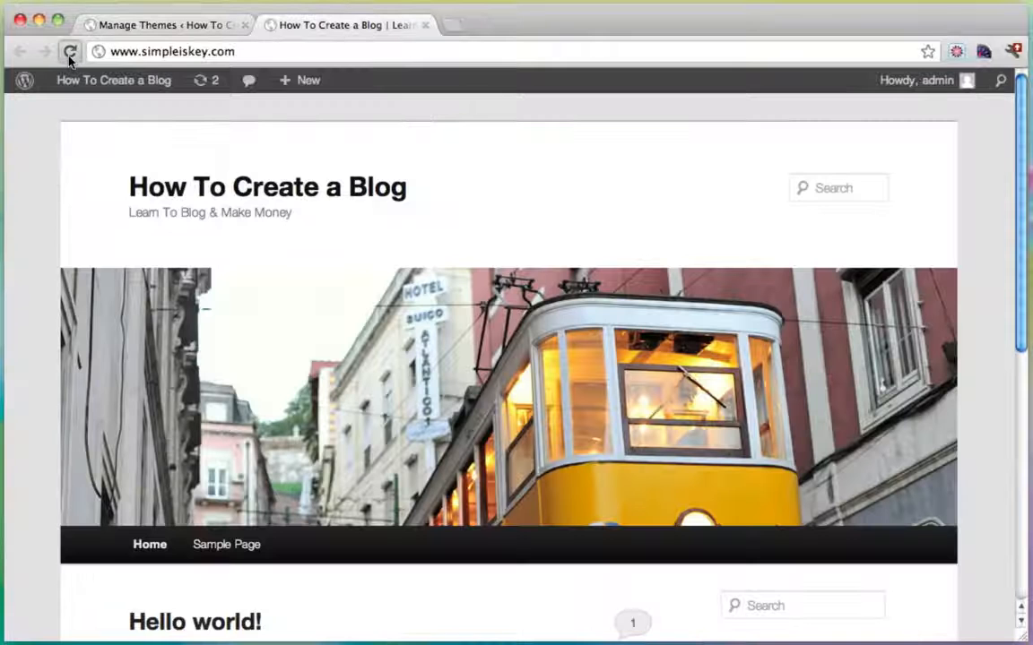
pyautogui.click(70, 52)
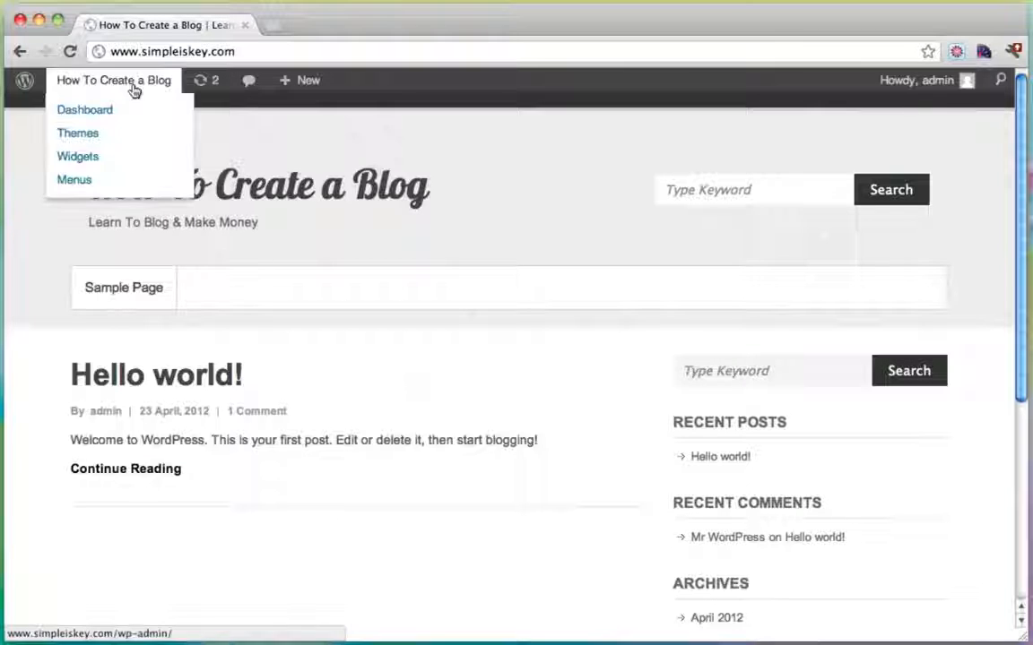
# Scroll the blog in its Simple Catch design, then choose Dashboard from the site-name menu.
pyautogui.scroll(-2, 542, 373)
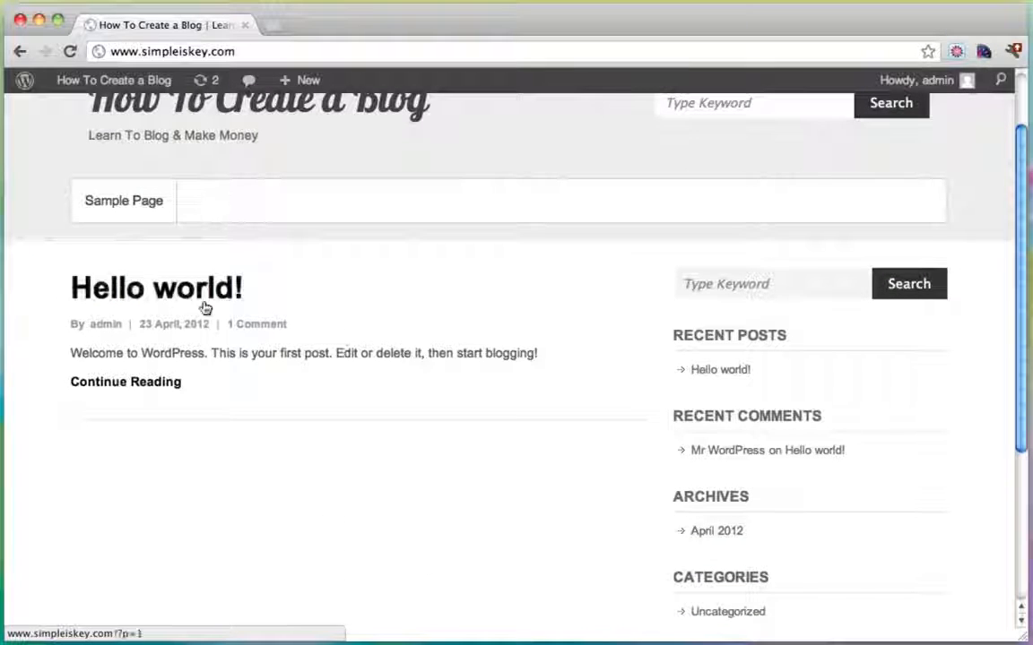
pyautogui.scroll(2, 310, 386)
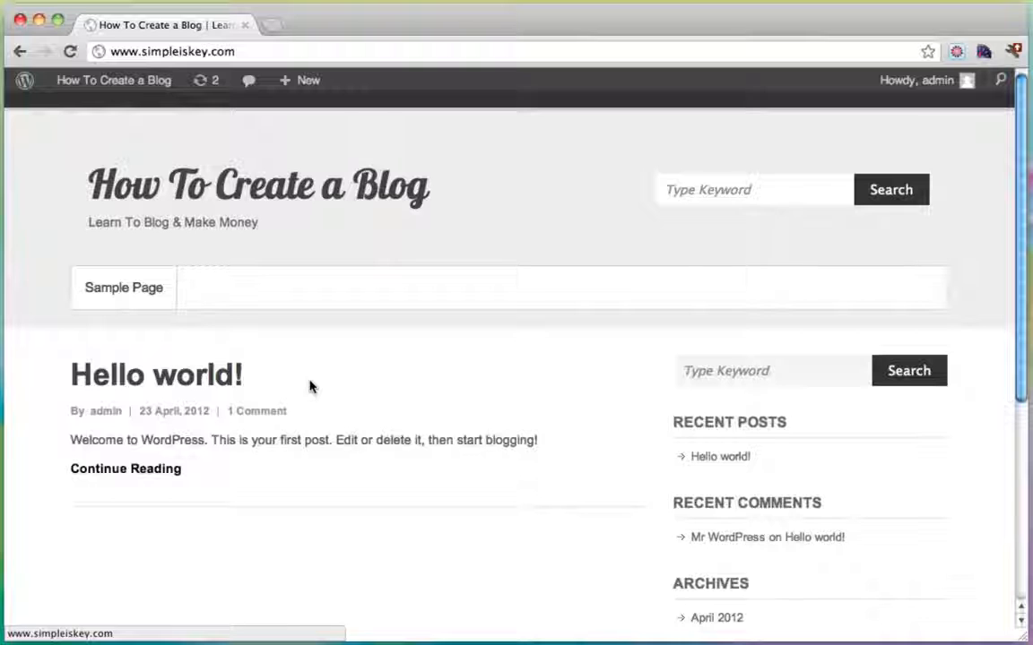
pyautogui.moveTo(119, 84)
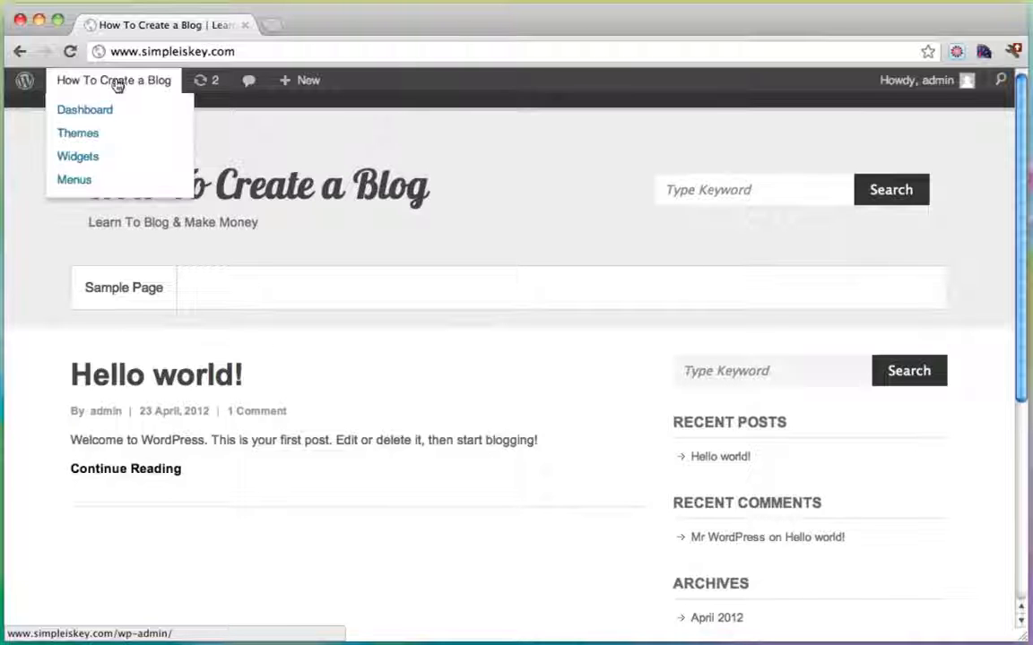
pyautogui.click(96, 113)
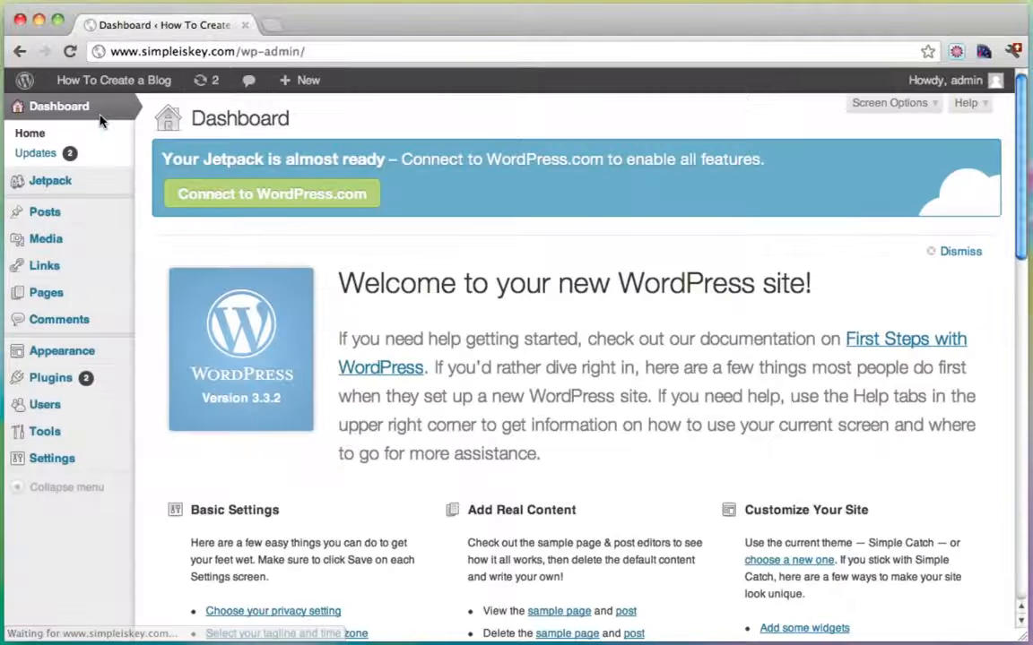
pyautogui.moveTo(76, 219)
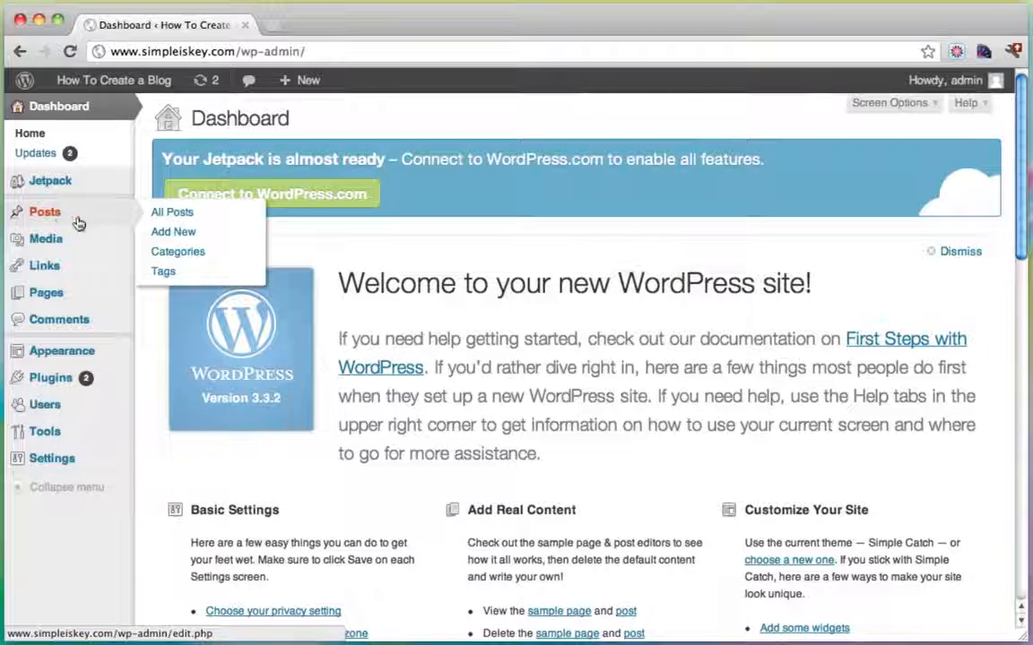
# Trash the Hello world! post from All Posts.
pyautogui.click(56, 217)
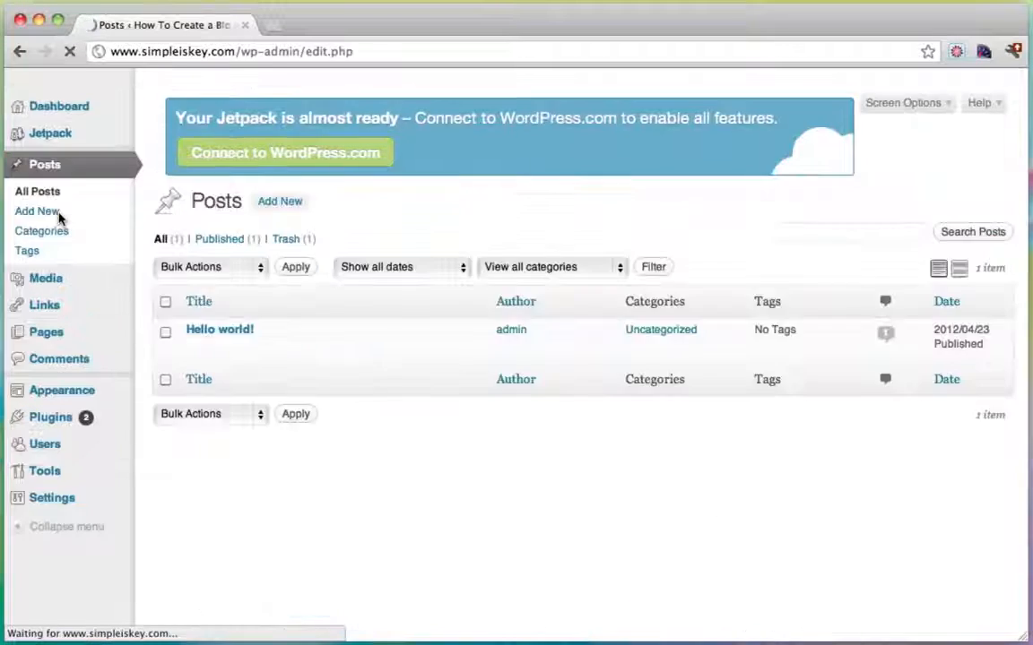
pyautogui.moveTo(193, 335)
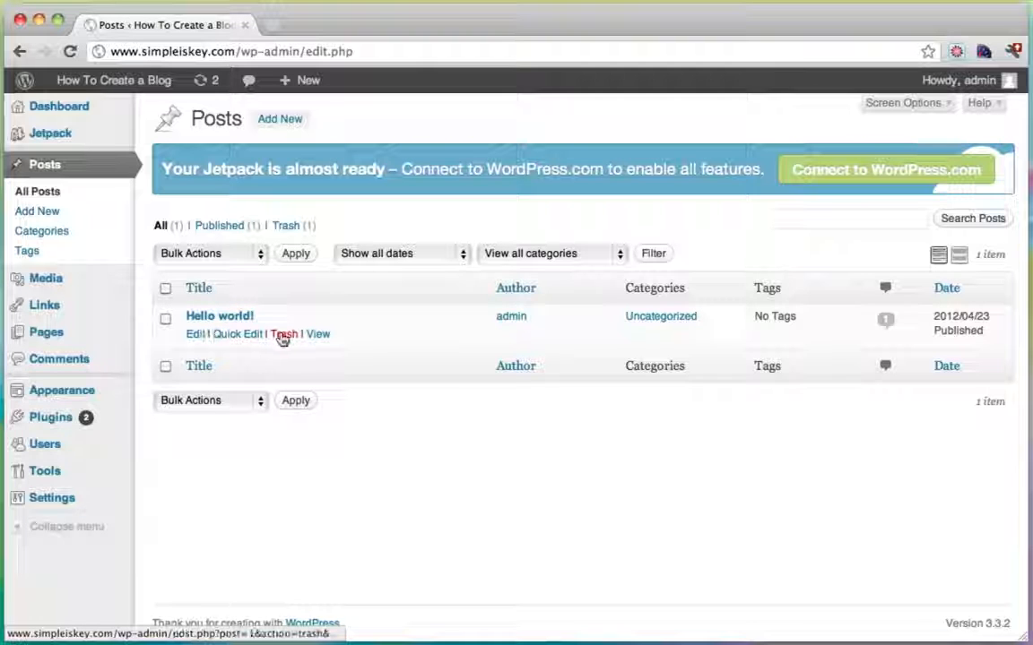
pyautogui.click(282, 335)
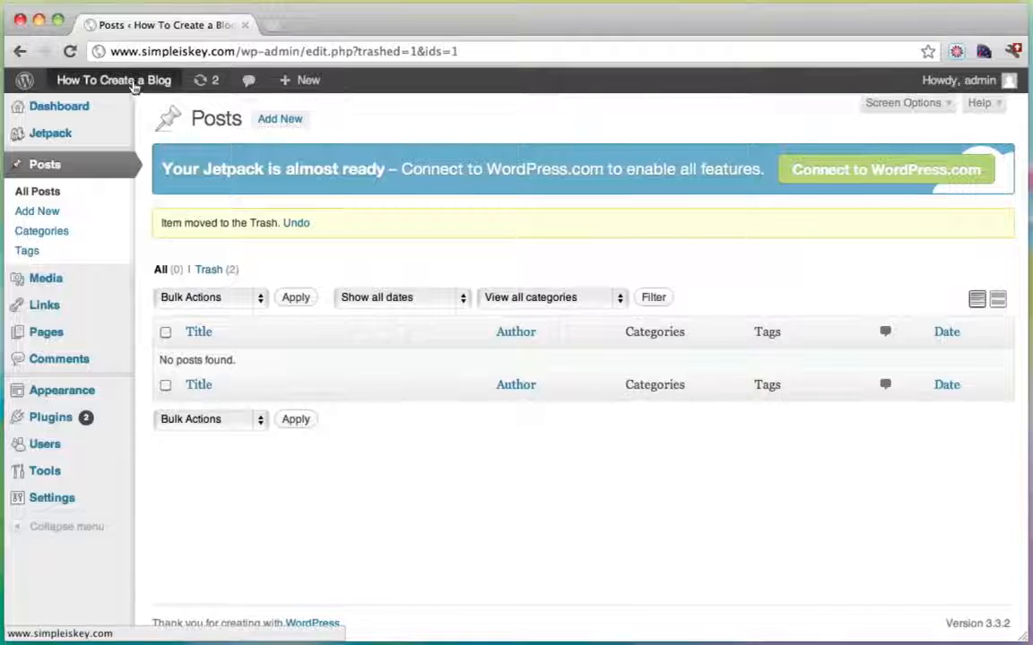
# View the live site in a new tab to confirm it shows no posts, then return to Posts.
pyautogui.moveTo(134, 83)
pyautogui.keyDown('super'); pyautogui.click(94, 110); pyautogui.keyUp('super')
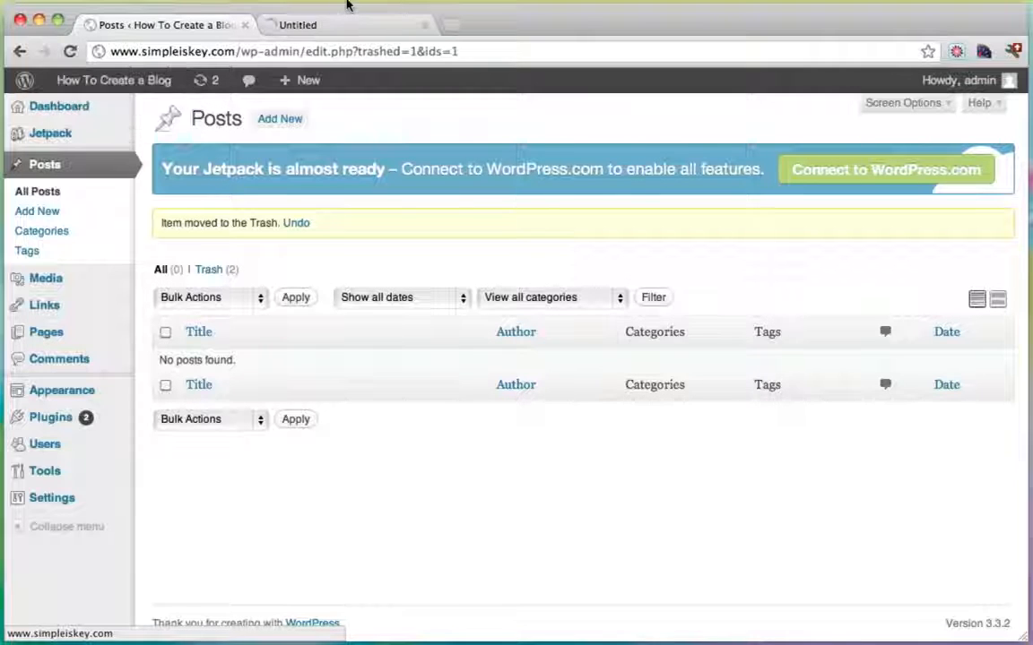
pyautogui.click(341, 25)
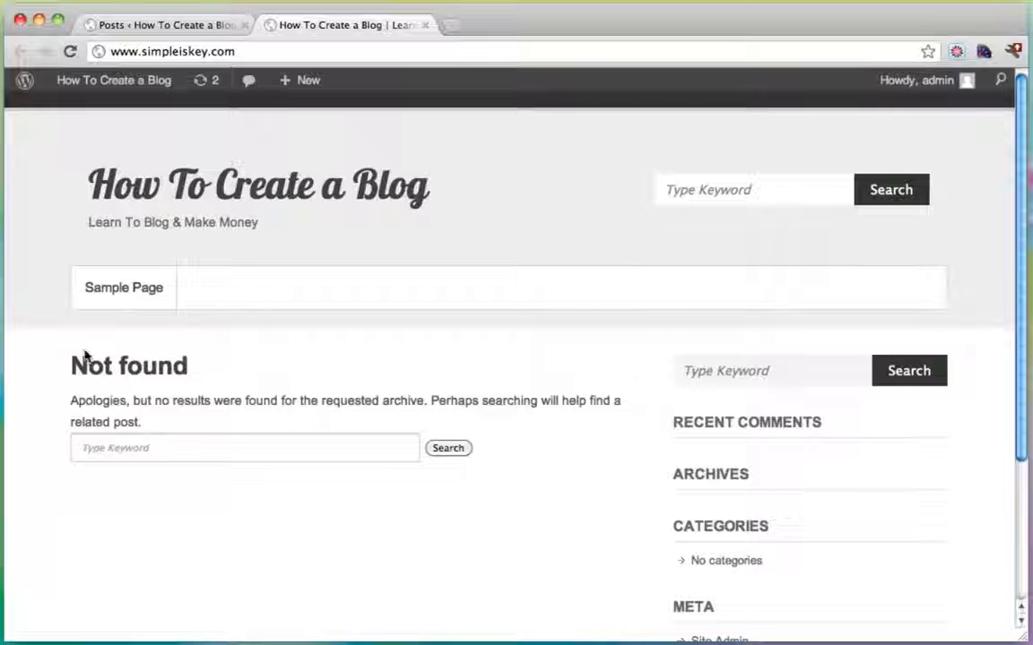
pyautogui.click(167, 29)
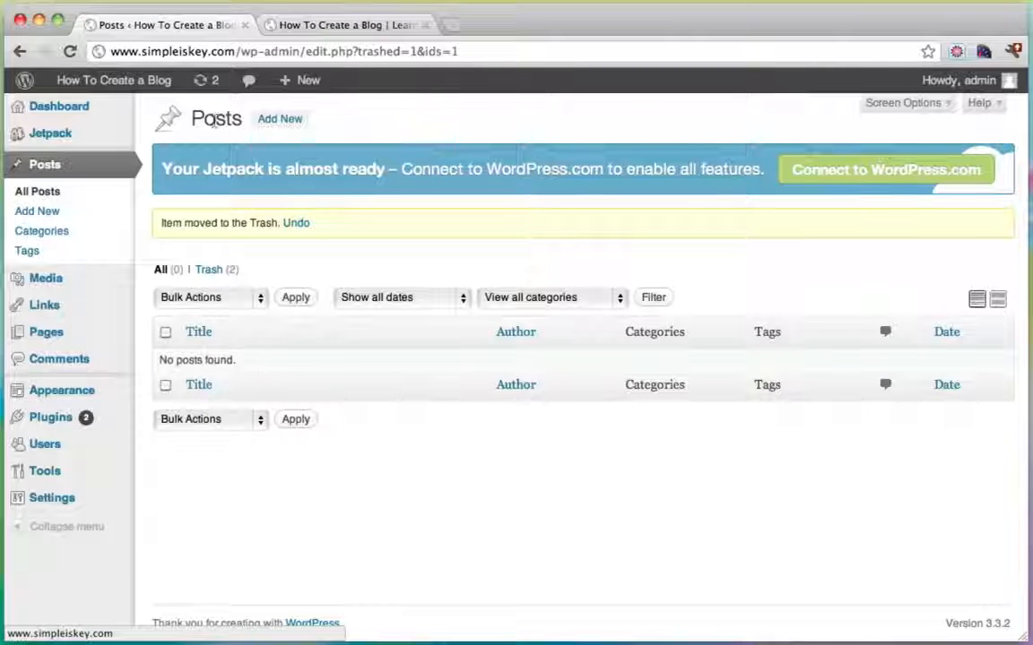
pyautogui.click(280, 120)
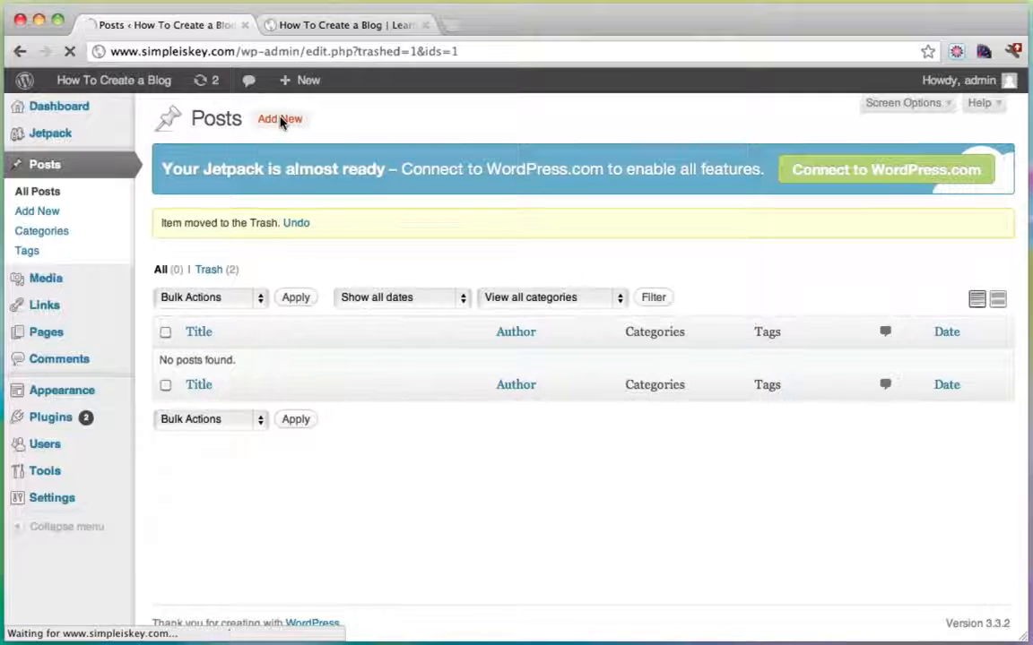
# Type the title 'Here Kitty Kitty' and move into the post body.
pyautogui.write('H')
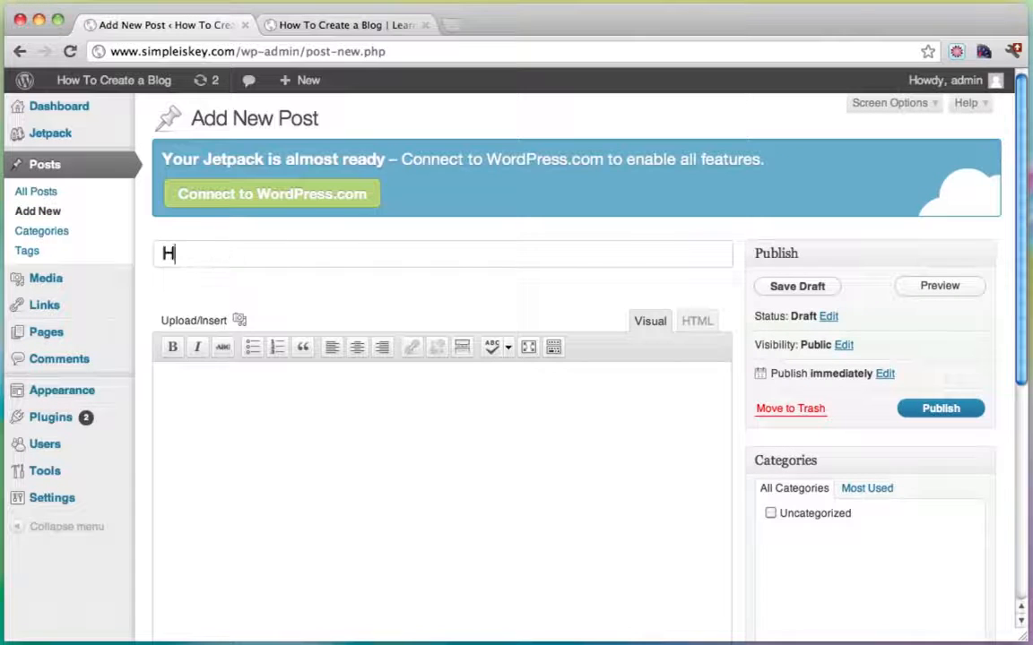
pyautogui.write('ere Ku')
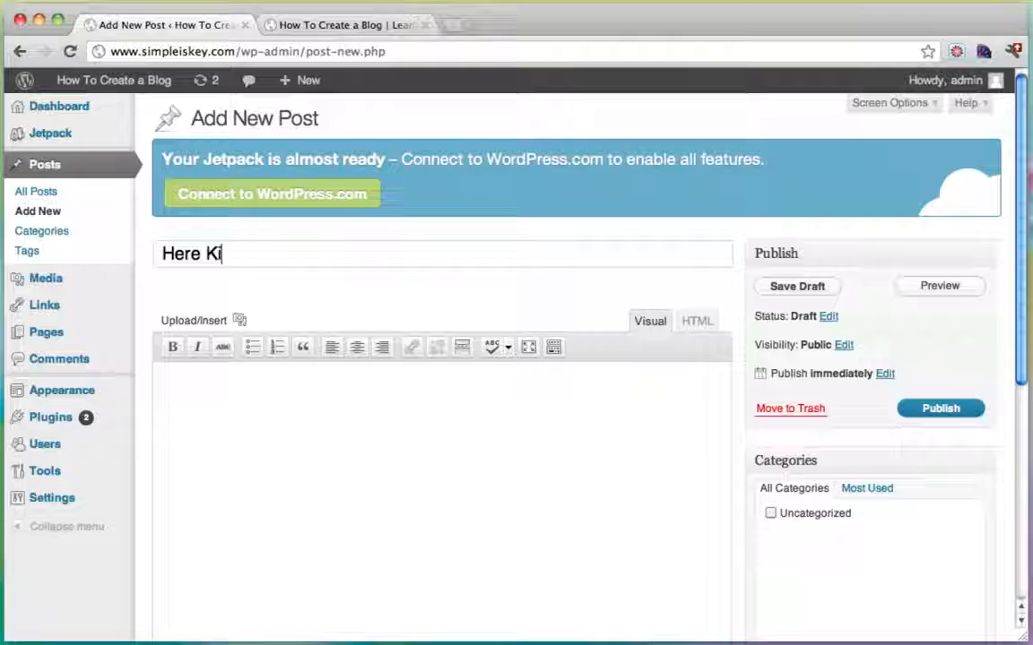
pyautogui.write('tty Kitty')
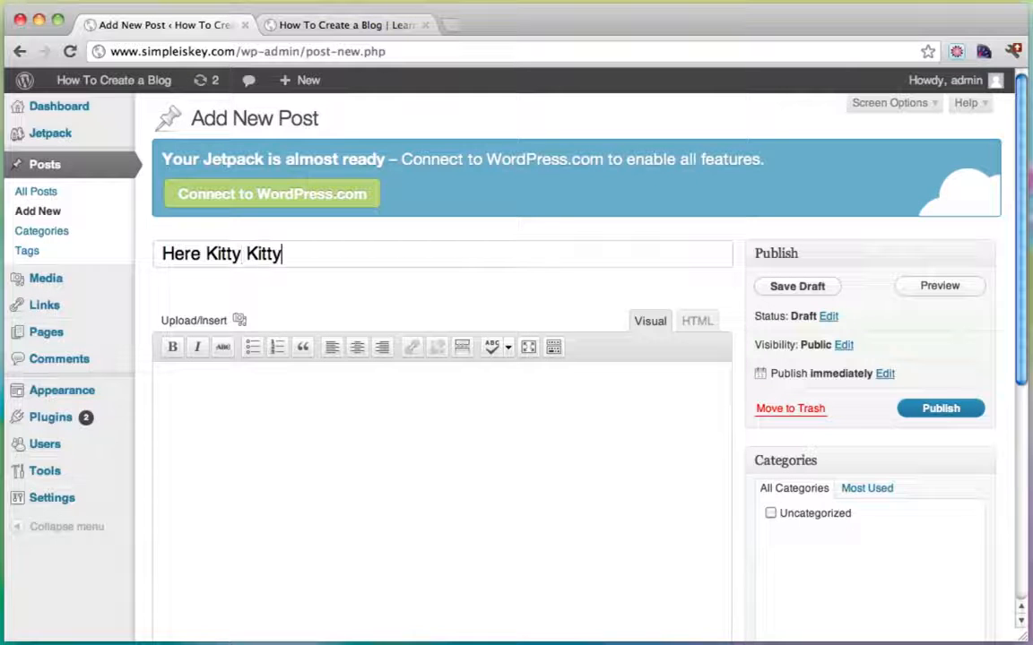
pyautogui.click(300, 417)
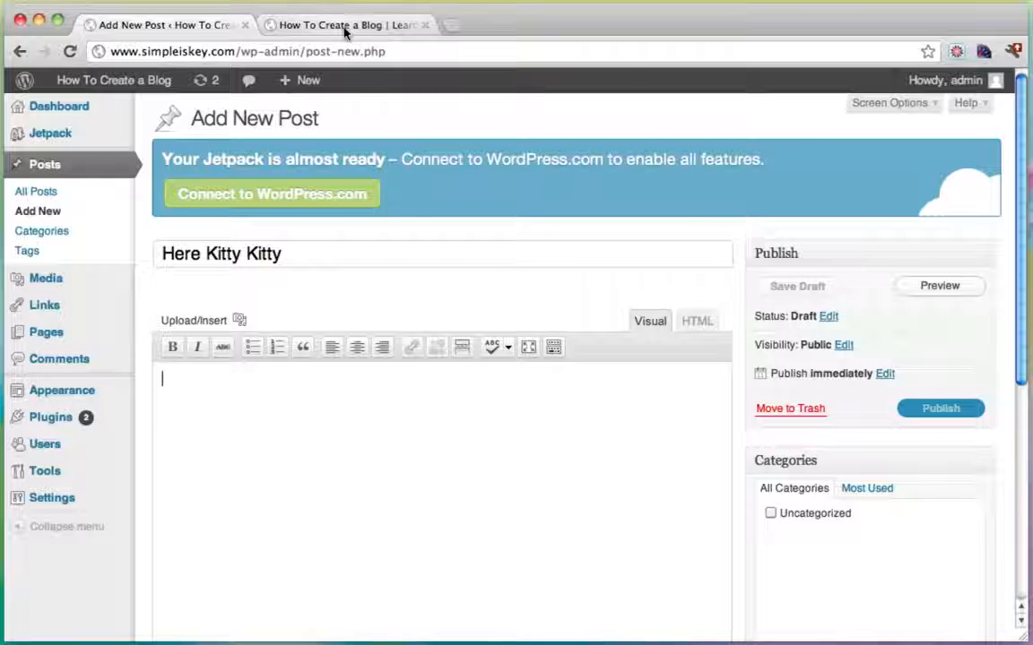
pyautogui.click(345, 29)
pyautogui.click(302, 46)
# Search Google for 'dummy text', open Blind Text Generator, and copy its text to the clipboard.
pyautogui.write('www.googl')
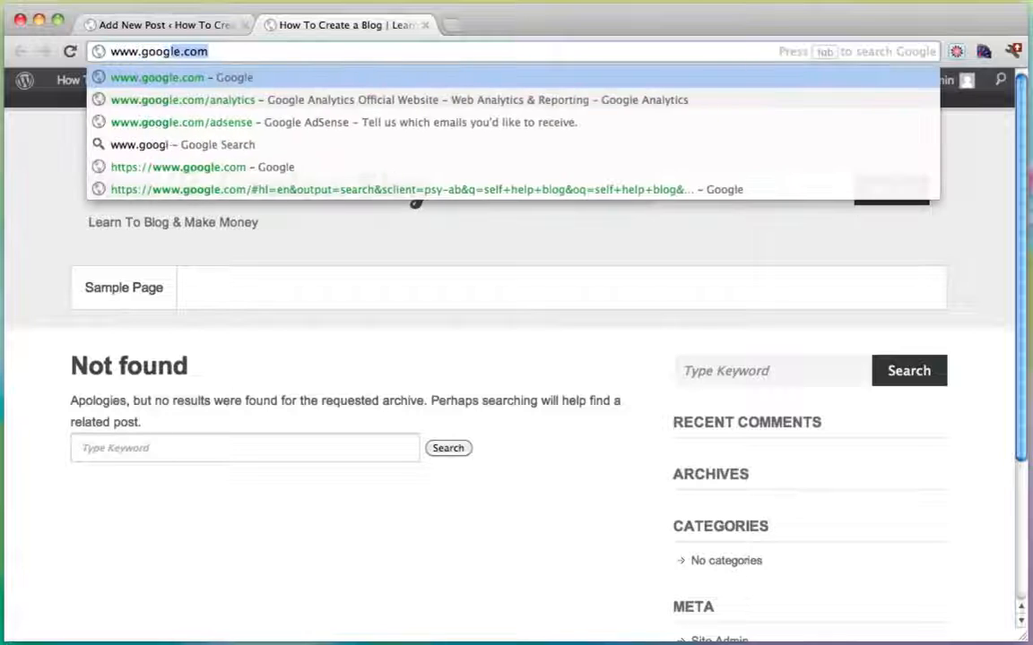
pyautogui.write('e.')
pyautogui.press('Return')
pyautogui.click(184, 24)
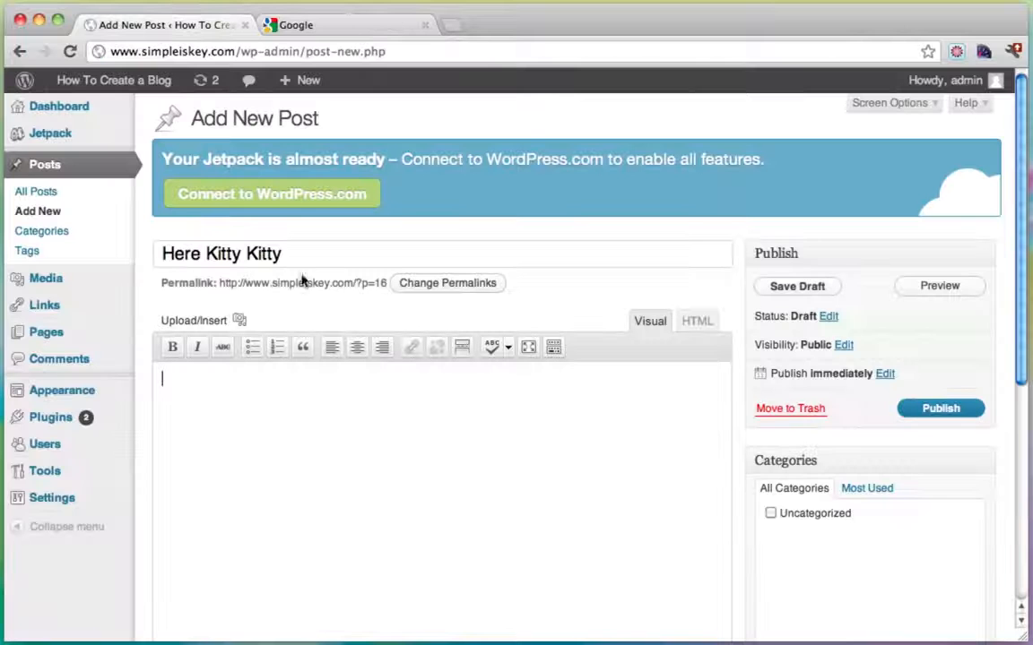
pyautogui.click(339, 27)
pyautogui.write('du')
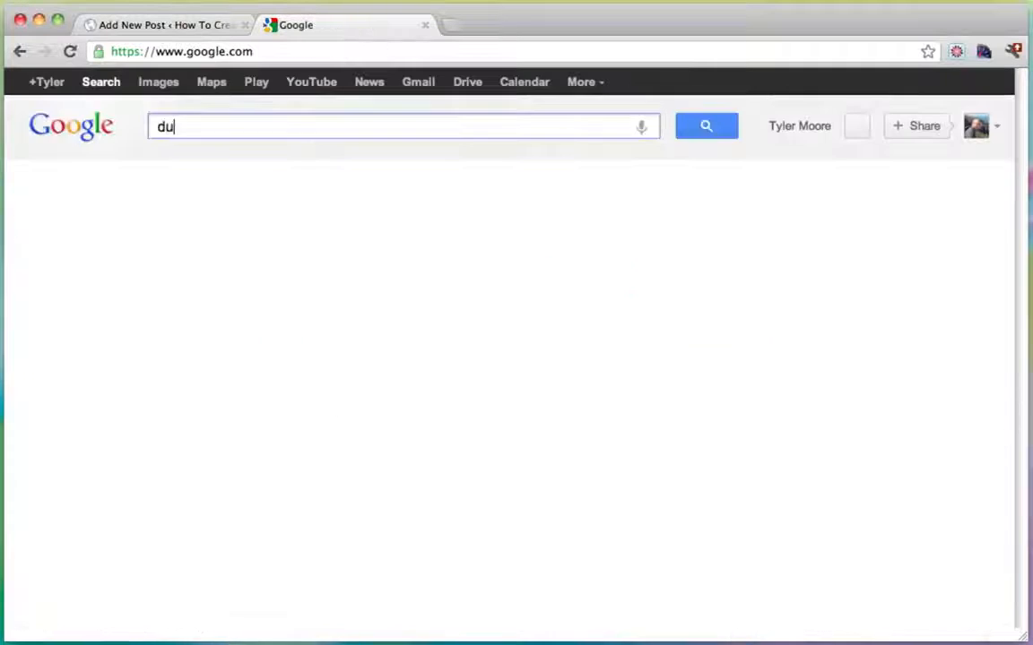
pyautogui.write('mmy text')
pyautogui.press('Return')
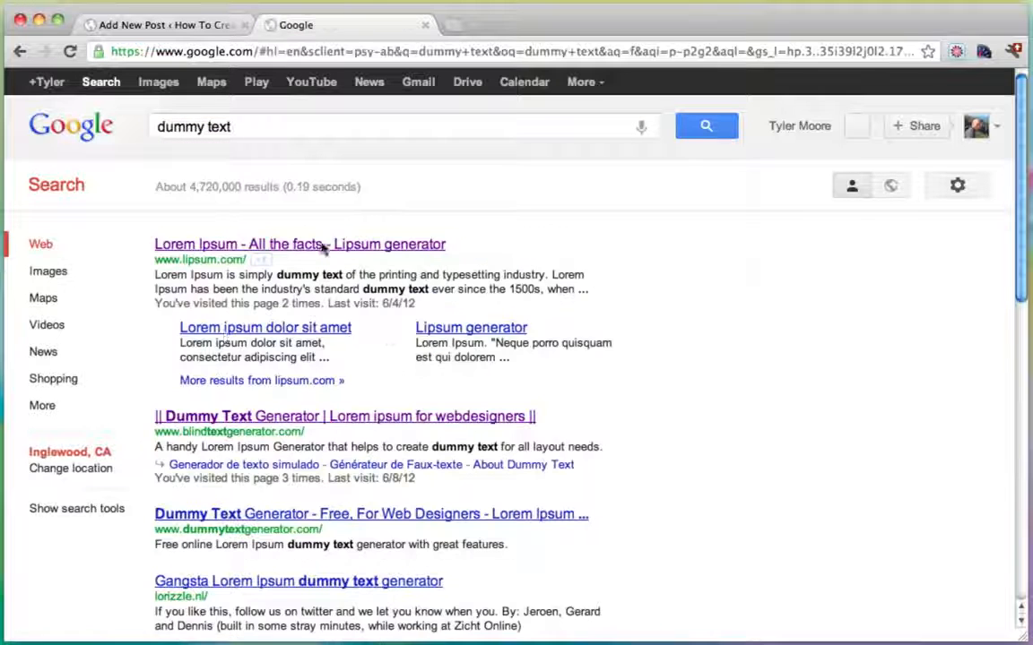
pyautogui.click(254, 418)
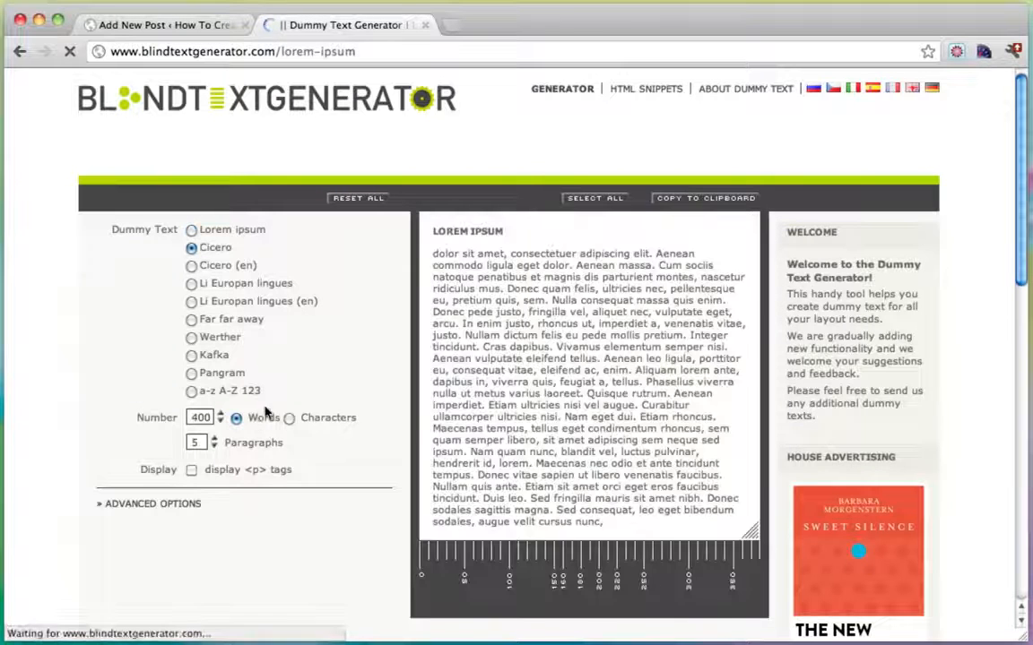
pyautogui.click(753, 199)
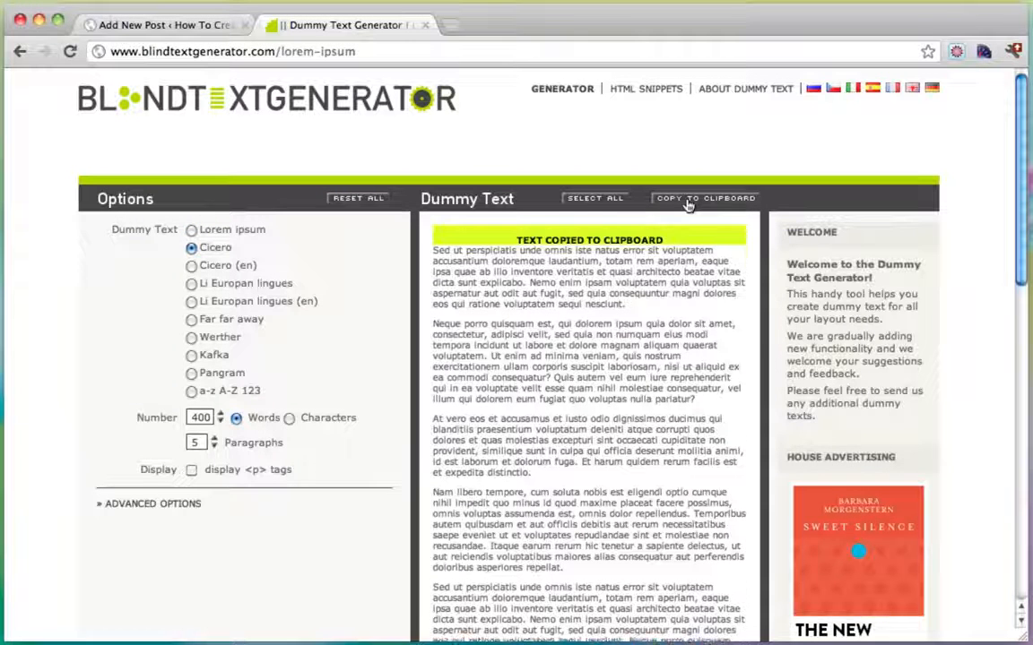
pyautogui.click(170, 27)
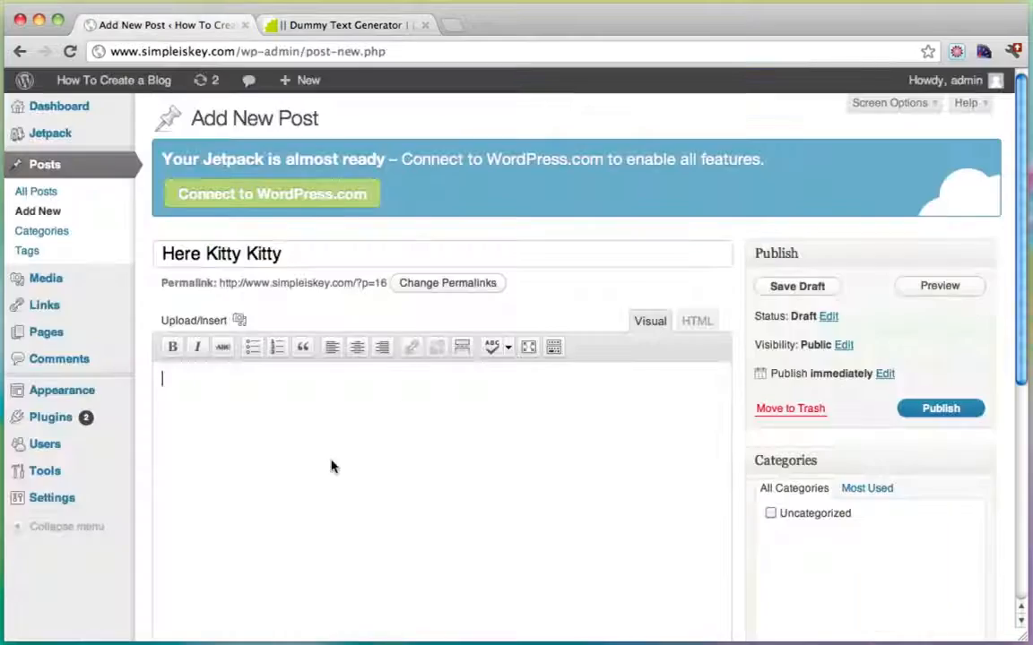
# Paste the copied dummy text into the post body with Cmd+V.
pyautogui.press('super+v')
pyautogui.scroll(10, 372, 457)
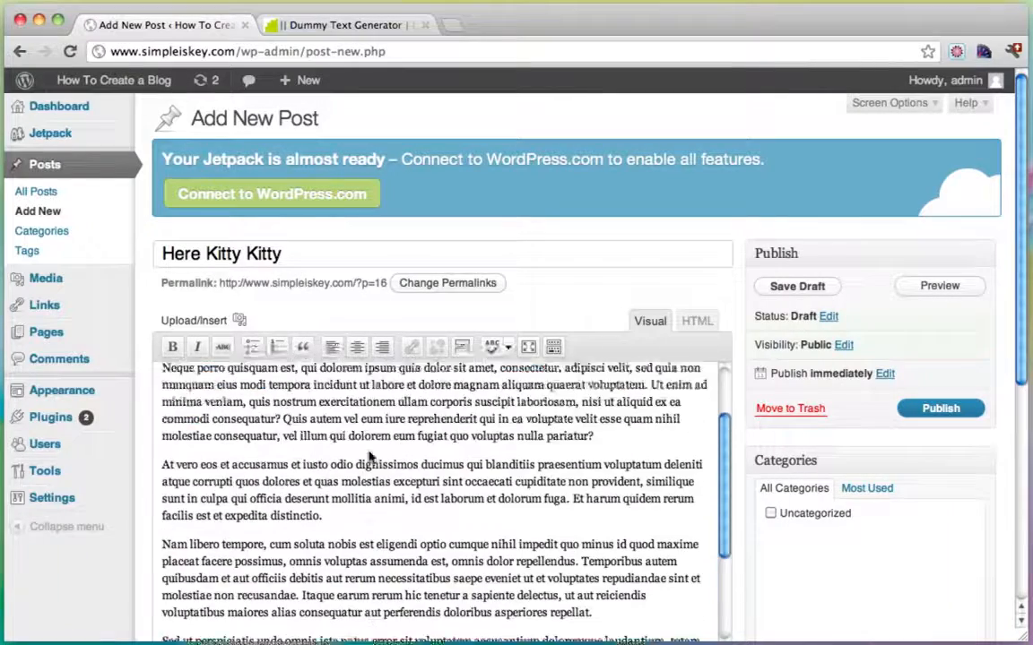
pyautogui.scroll(-5, 429, 482)
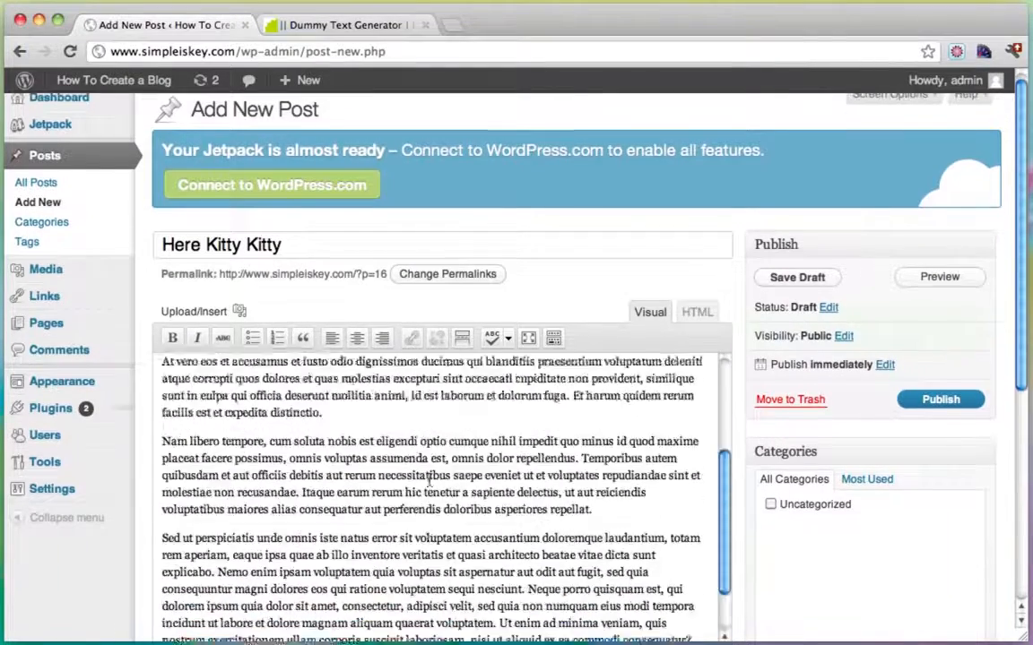
pyautogui.scroll(4, 429, 483)
pyautogui.scroll(3, 388, 484)
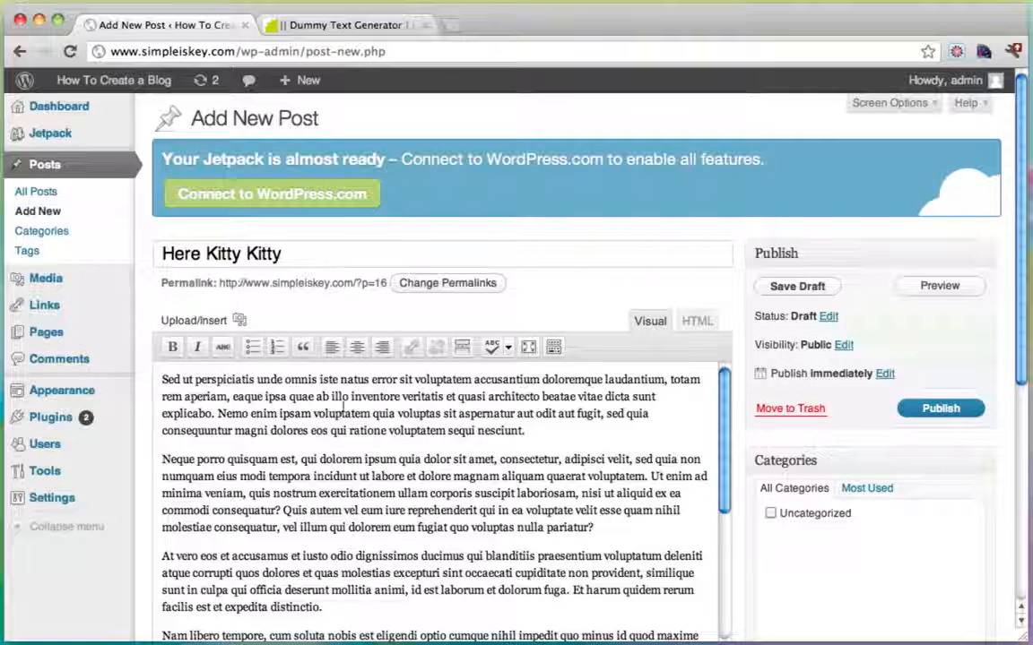
# Try making 'Neque porro quisquam' a Heading 2, then undo it.
pyautogui.click(278, 459)
pyautogui.press('Return')
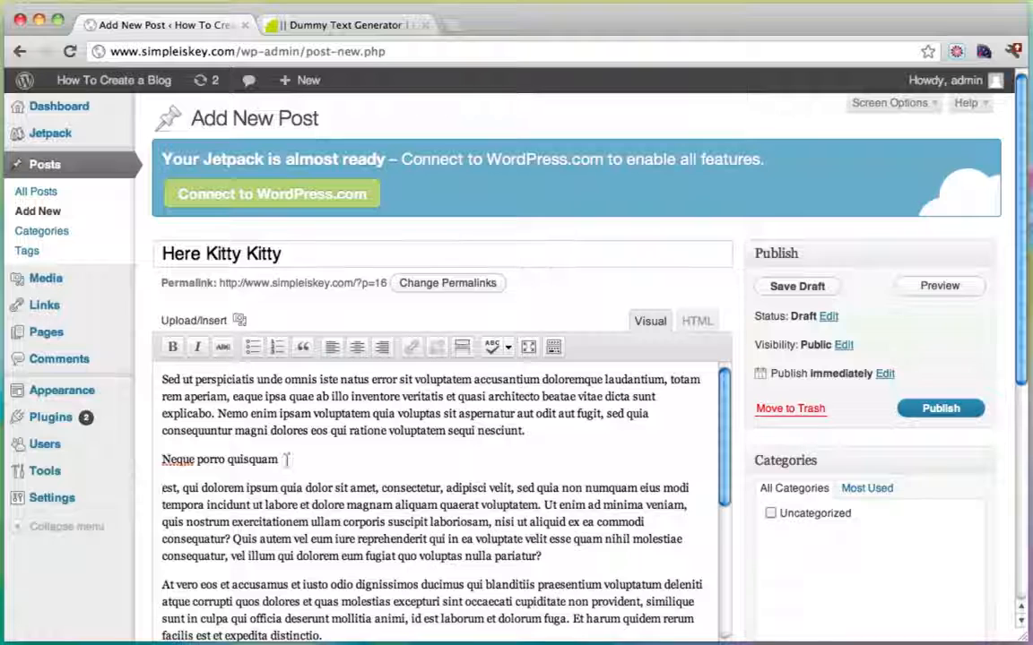
pyautogui.moveTo(287, 459); pyautogui.dragTo(159, 459)
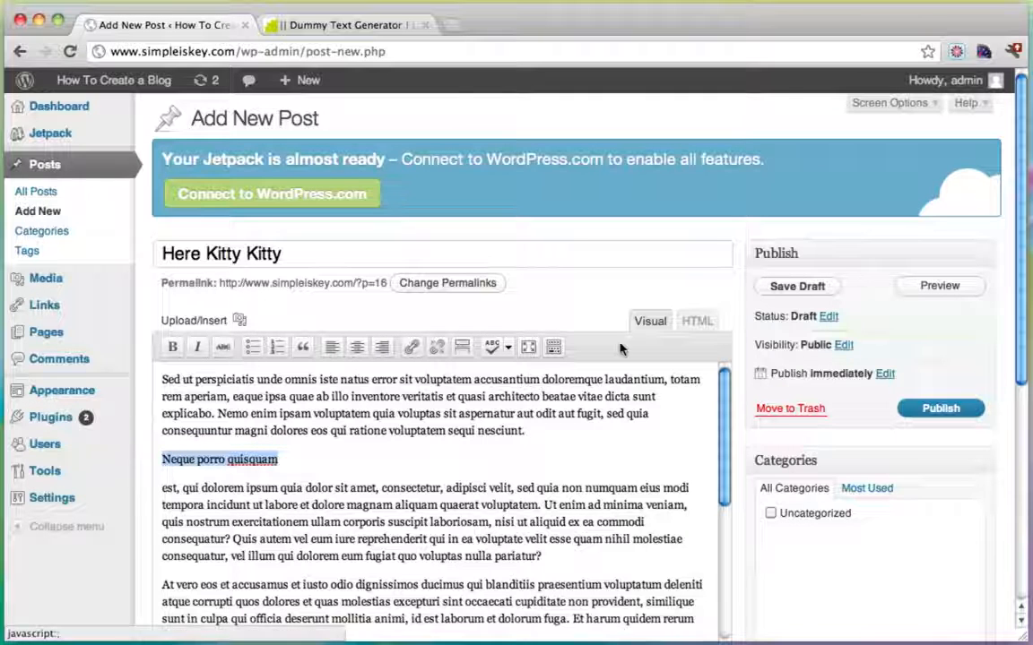
pyautogui.click(552, 350)
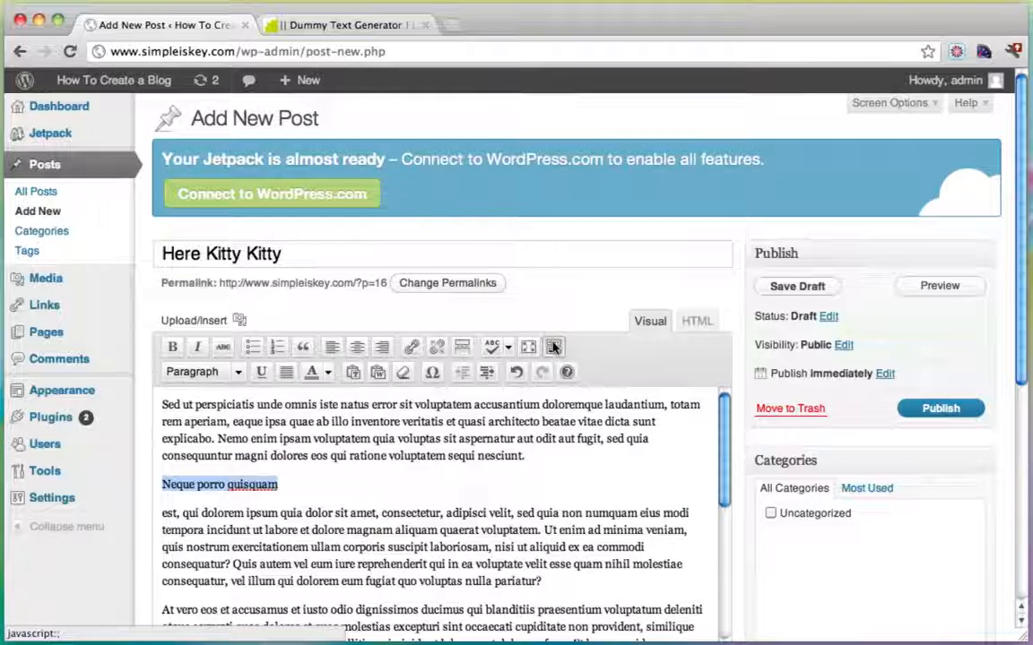
pyautogui.click(238, 371)
pyautogui.click(225, 505)
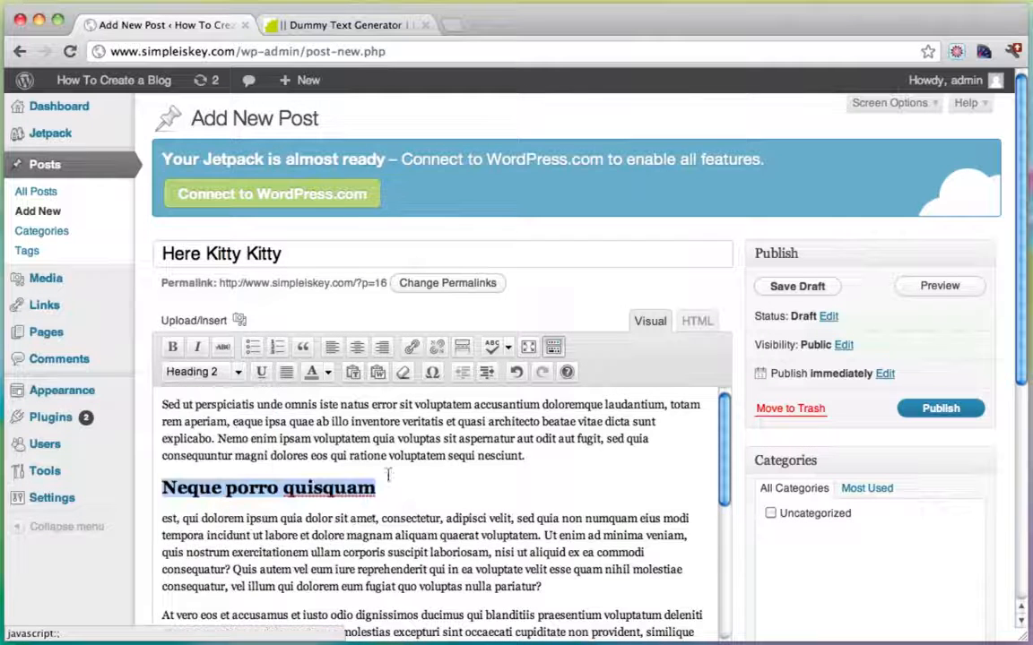
pyautogui.scroll(-1, 430, 480)
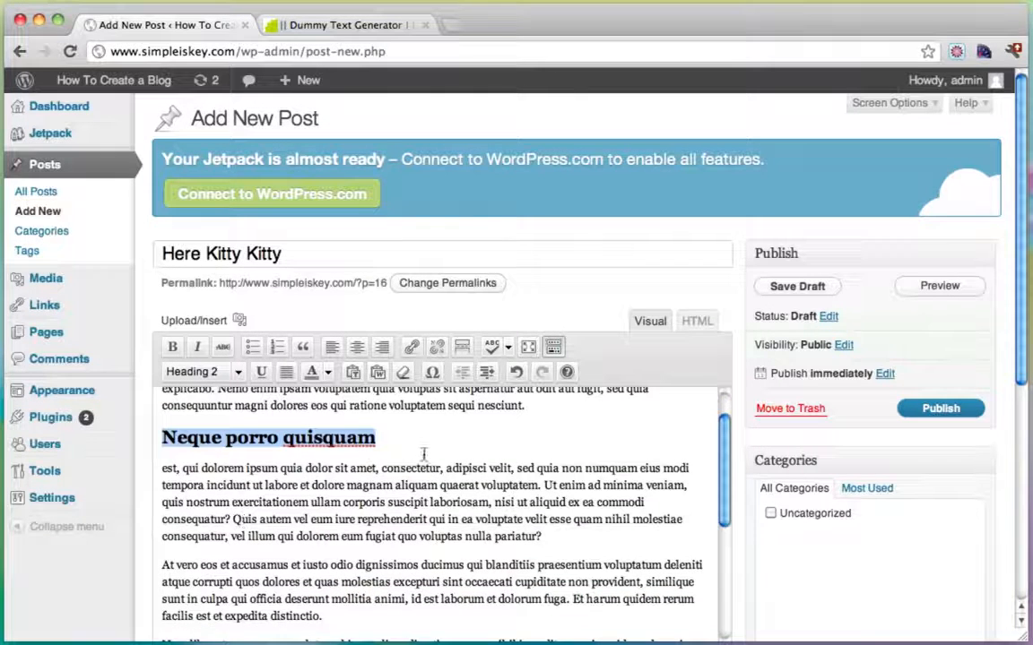
pyautogui.press('super+z')
pyautogui.press('super+z')
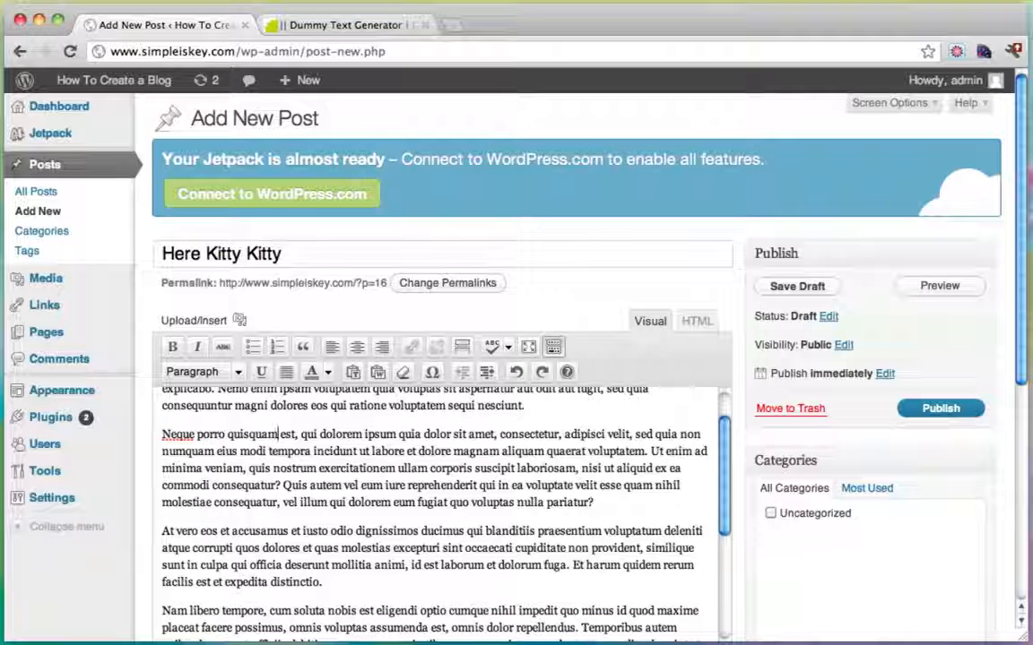
# Try centre and right alignment on the At vero eos paragraph, then restore left alignment.
pyautogui.moveTo(322, 583); pyautogui.dragTo(156, 540)
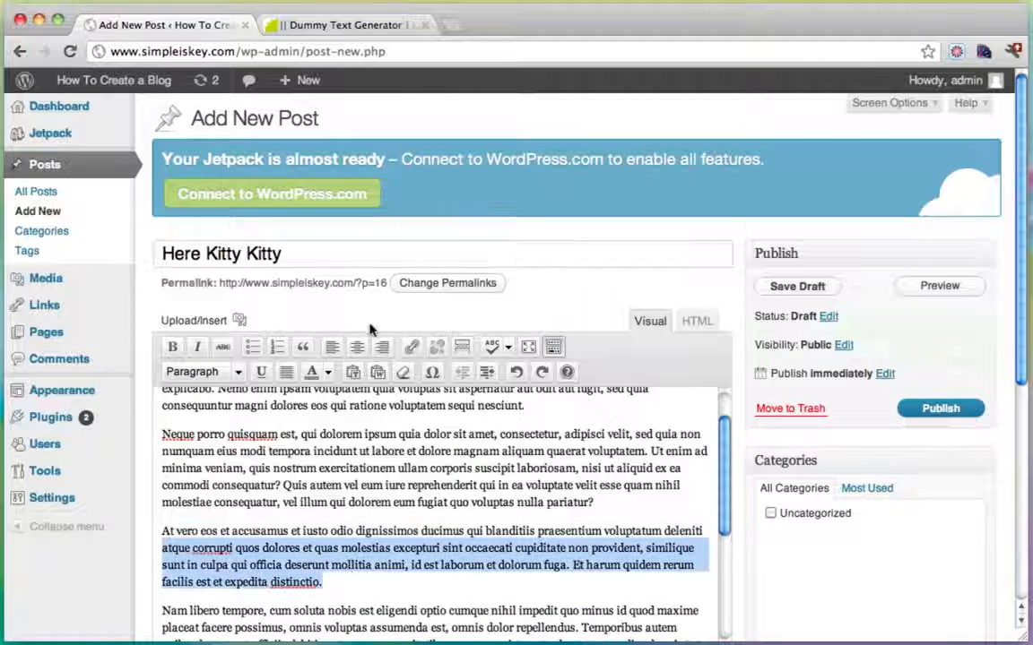
pyautogui.click(357, 347)
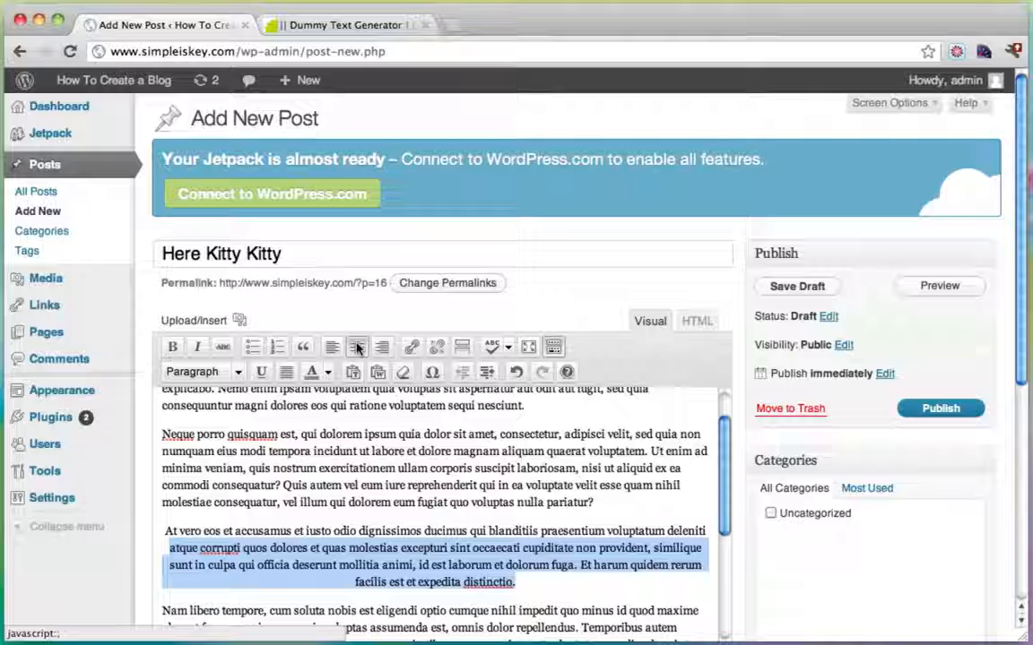
pyautogui.click(357, 347)
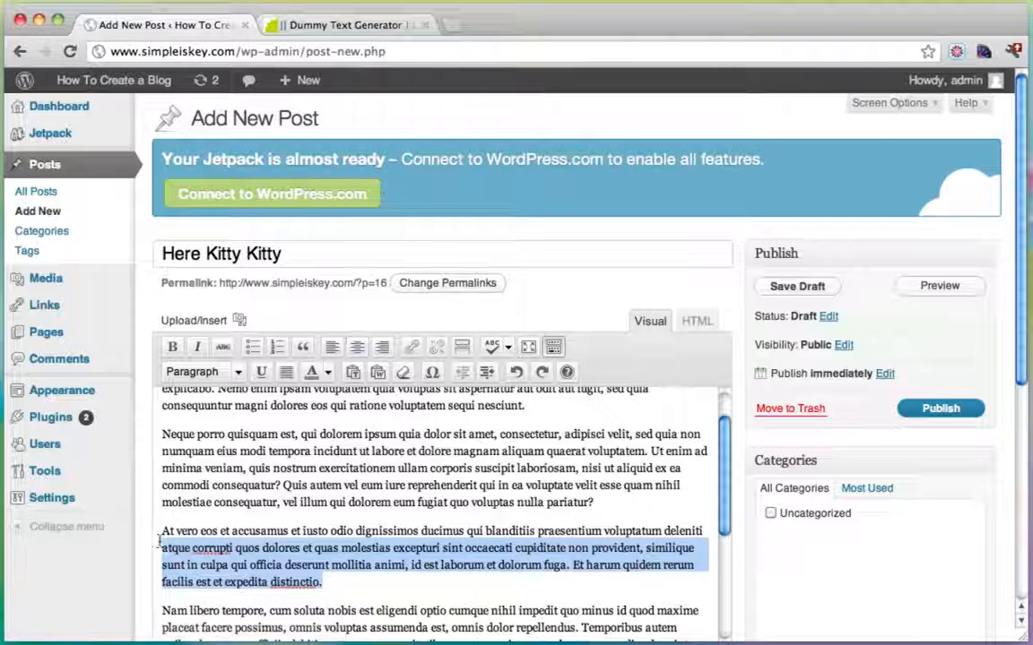
pyautogui.keyDown('shift'); pyautogui.click(152, 533); pyautogui.keyUp('shift')
pyautogui.click(382, 347)
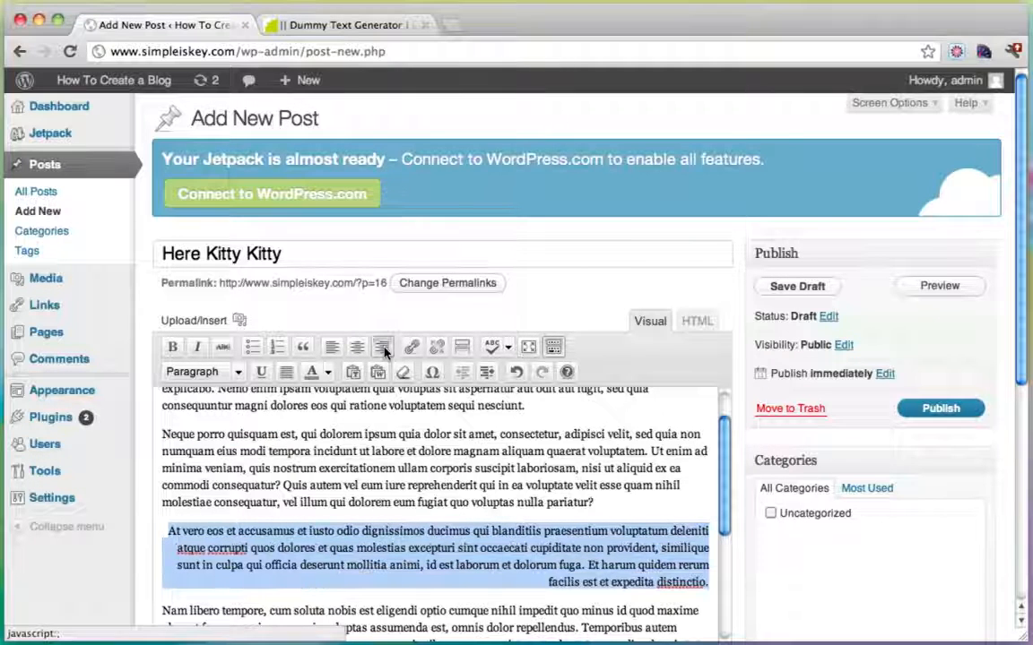
pyautogui.click(331, 347)
pyautogui.click(319, 468)
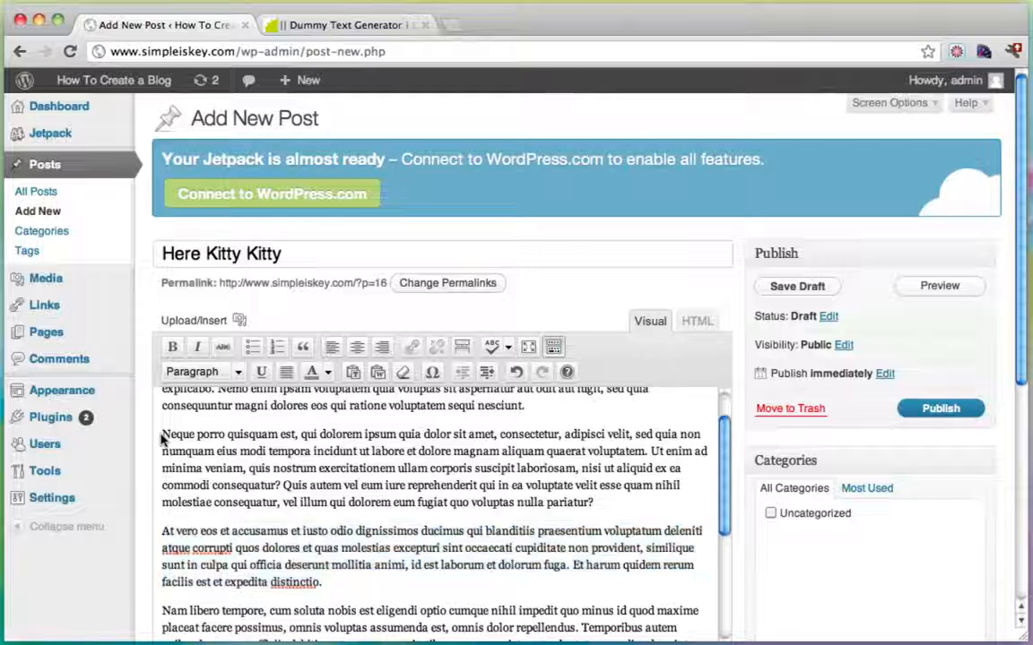
pyautogui.moveTo(162, 435); pyautogui.dragTo(295, 436)
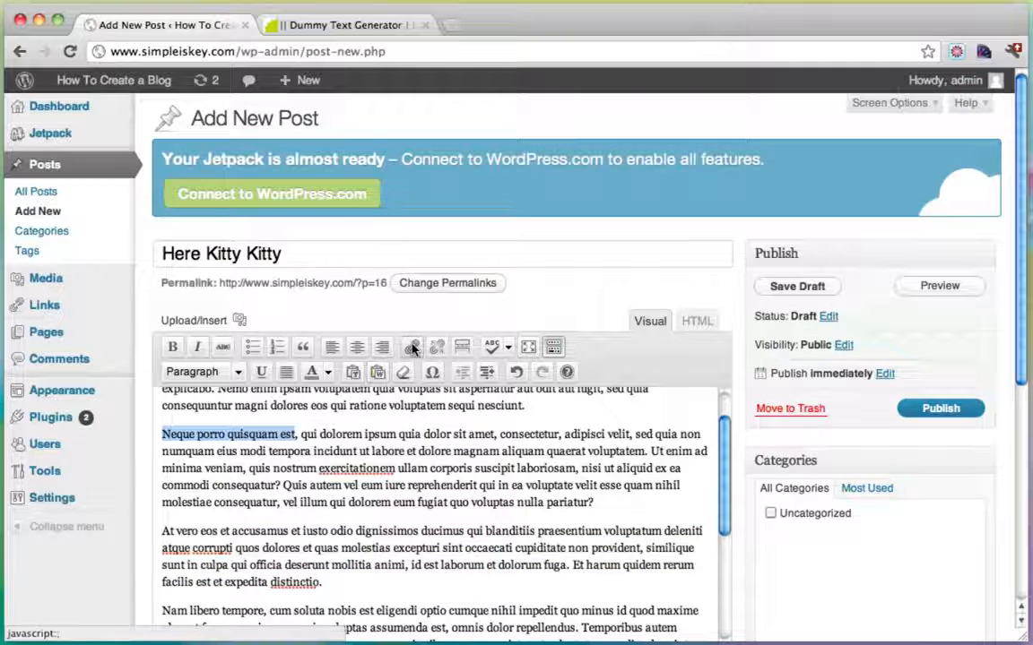
pyautogui.click(412, 349)
pyautogui.click(427, 315)
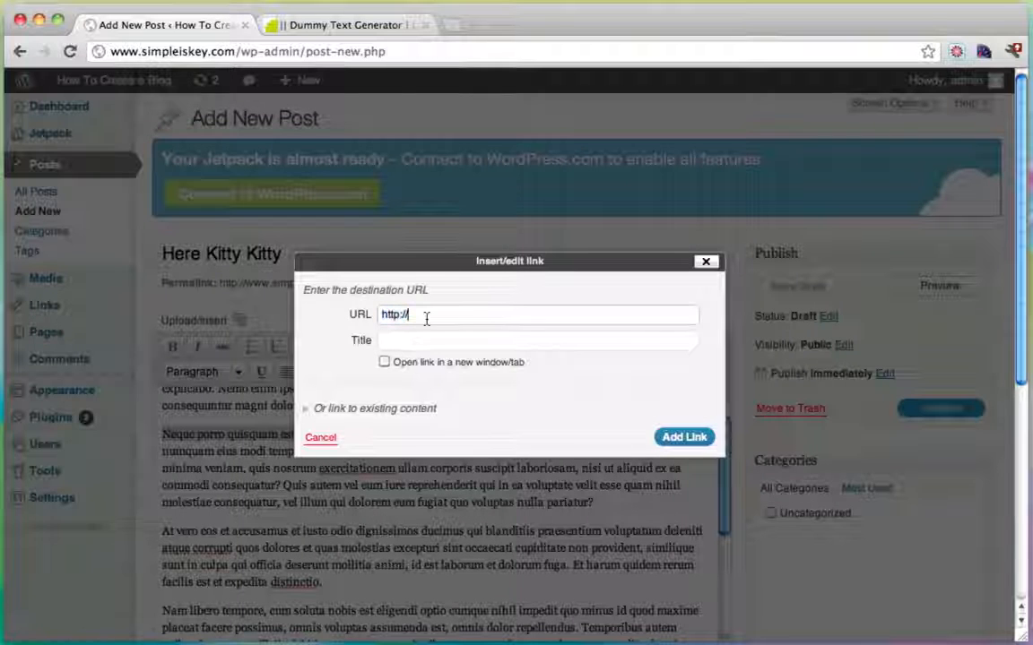
pyautogui.write('www.google.com')
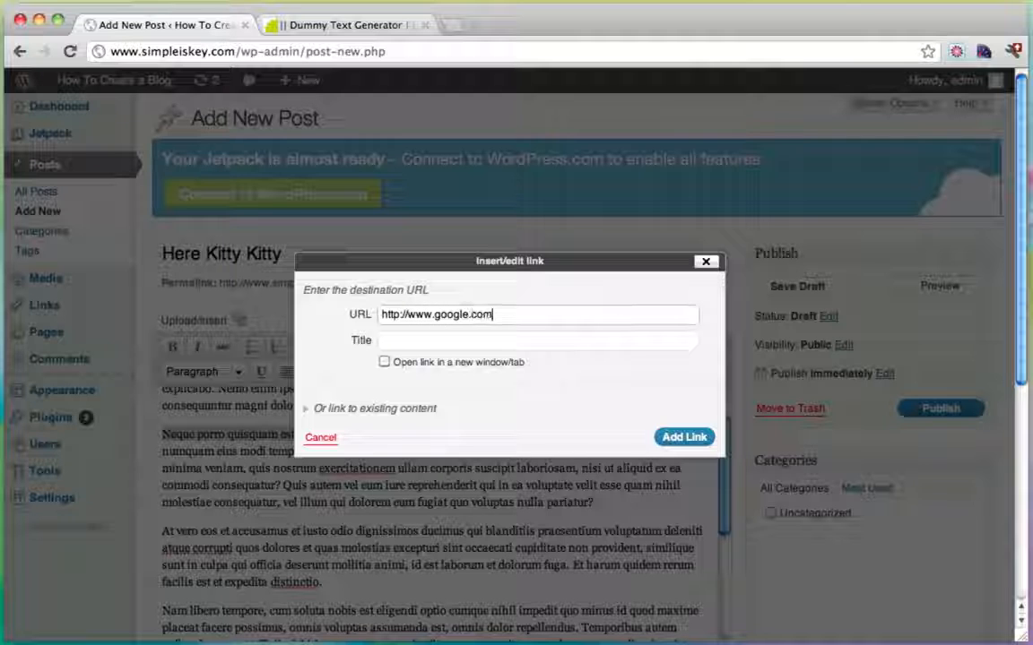
pyautogui.click(681, 438)
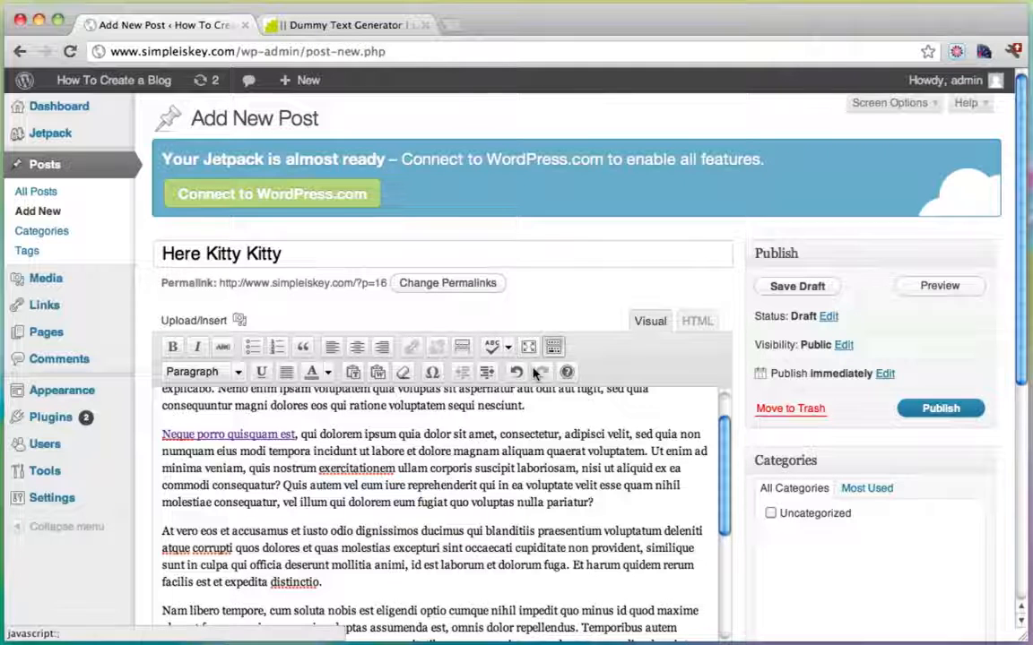
pyautogui.scroll(2, 406, 503)
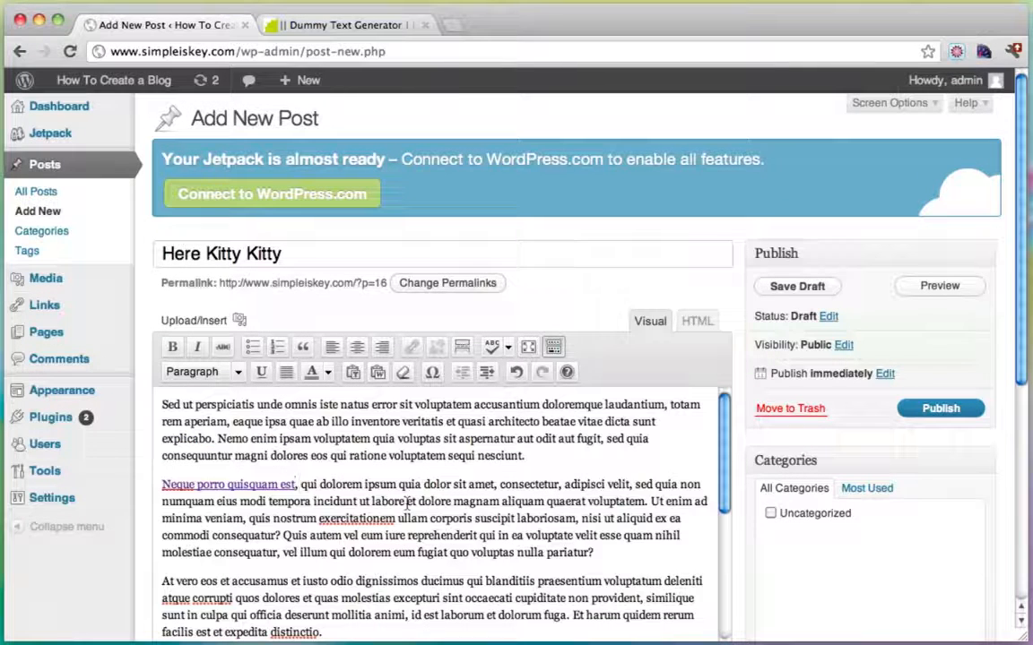
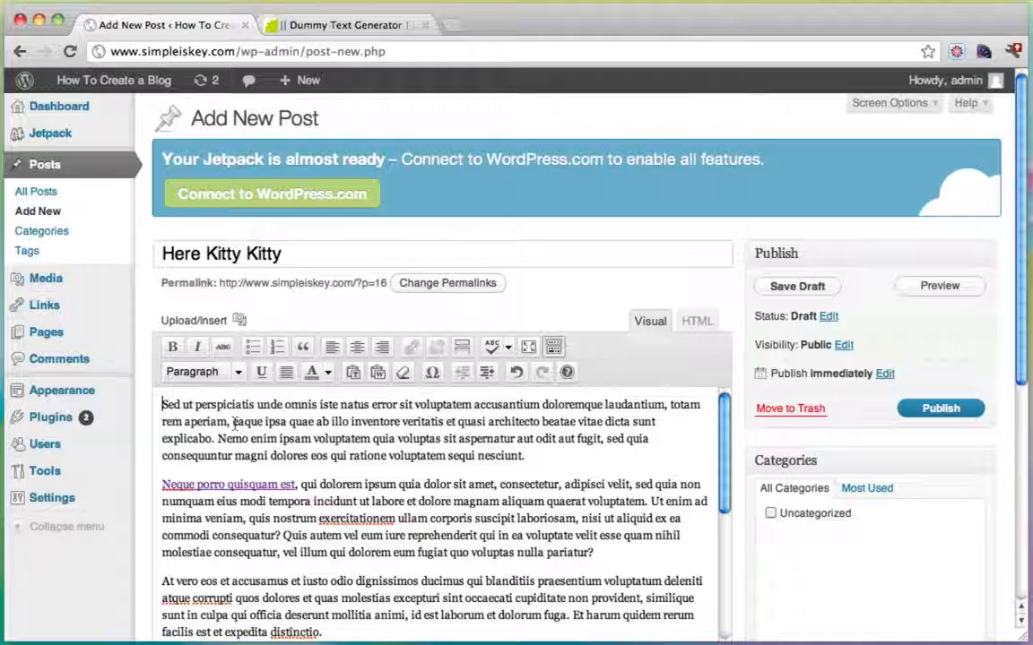
# Upload amazing wildlife pictures-2.jpg from the Gallery folder to the Here Kitty Kitty post.
pyautogui.click(240, 321)
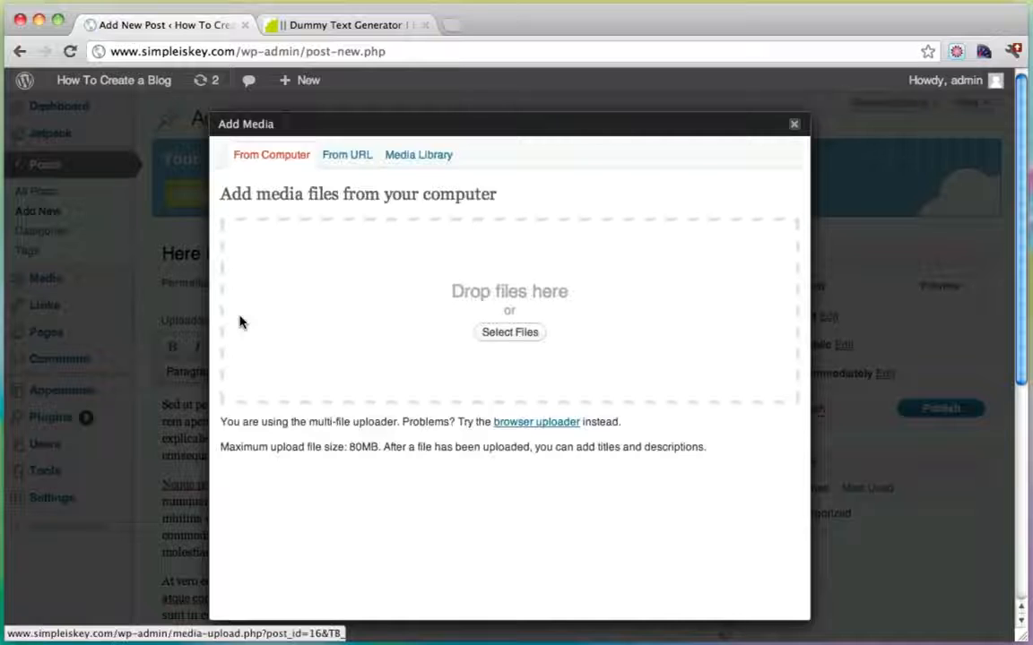
pyautogui.click(490, 334)
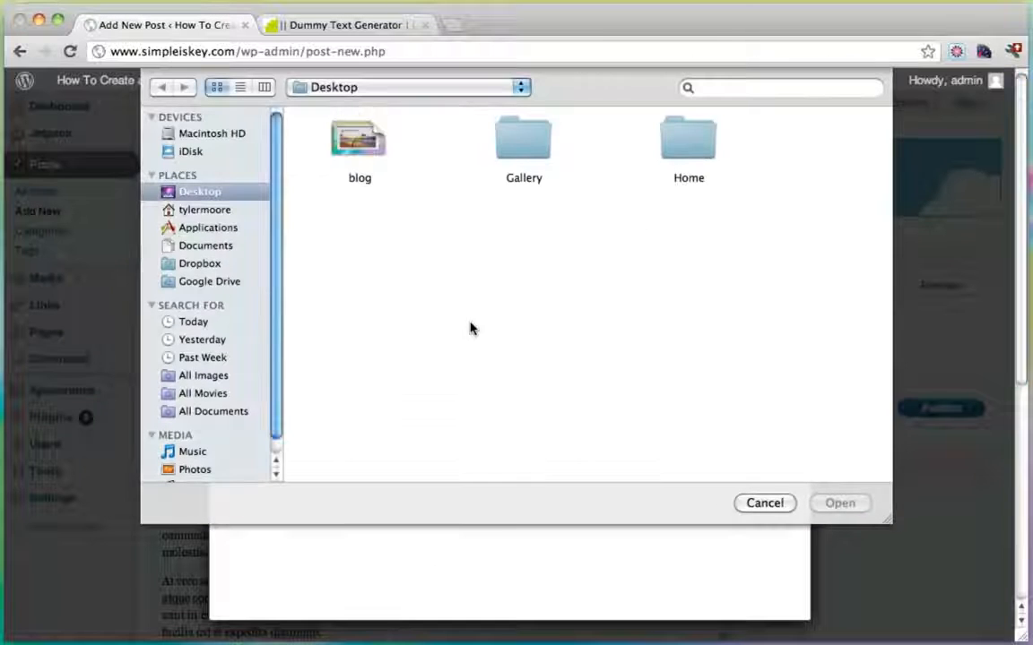
pyautogui.doubleClick(516, 143)
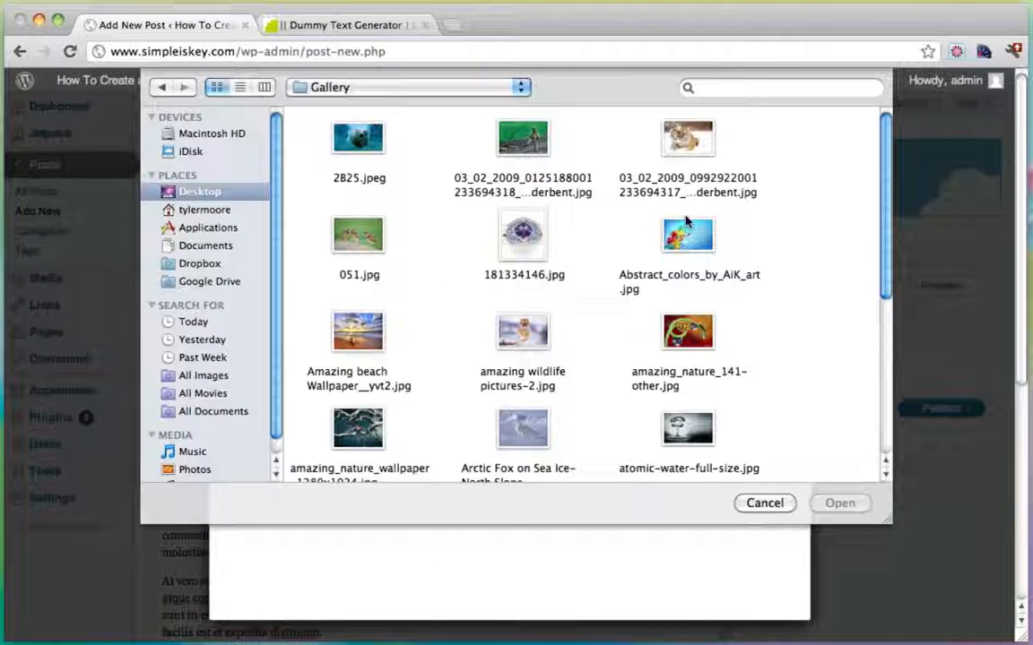
pyautogui.scroll(-2, 686, 215)
pyautogui.click(513, 301)
pyautogui.click(843, 503)
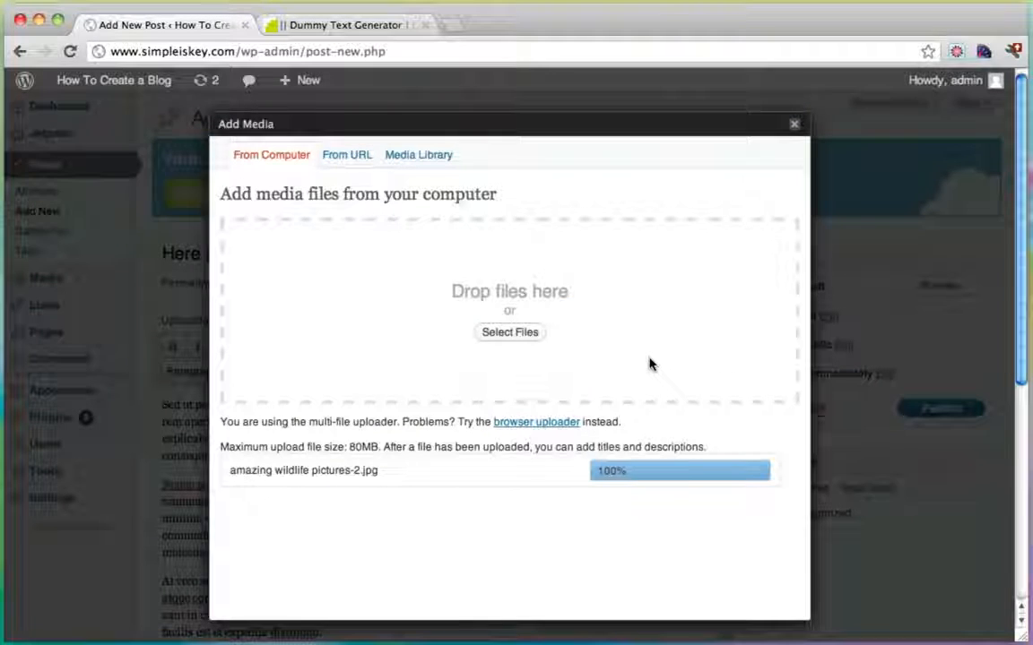
# Clear the image's link URL and insert the tiger photo into the post.
pyautogui.scroll(-5, 650, 364)
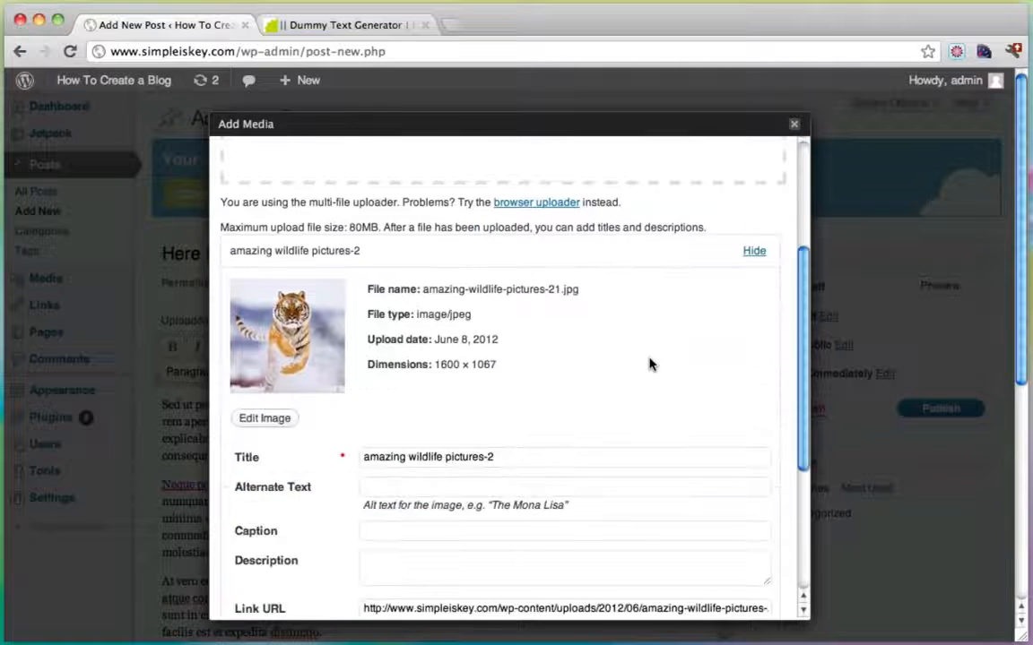
pyautogui.scroll(-4, 650, 363)
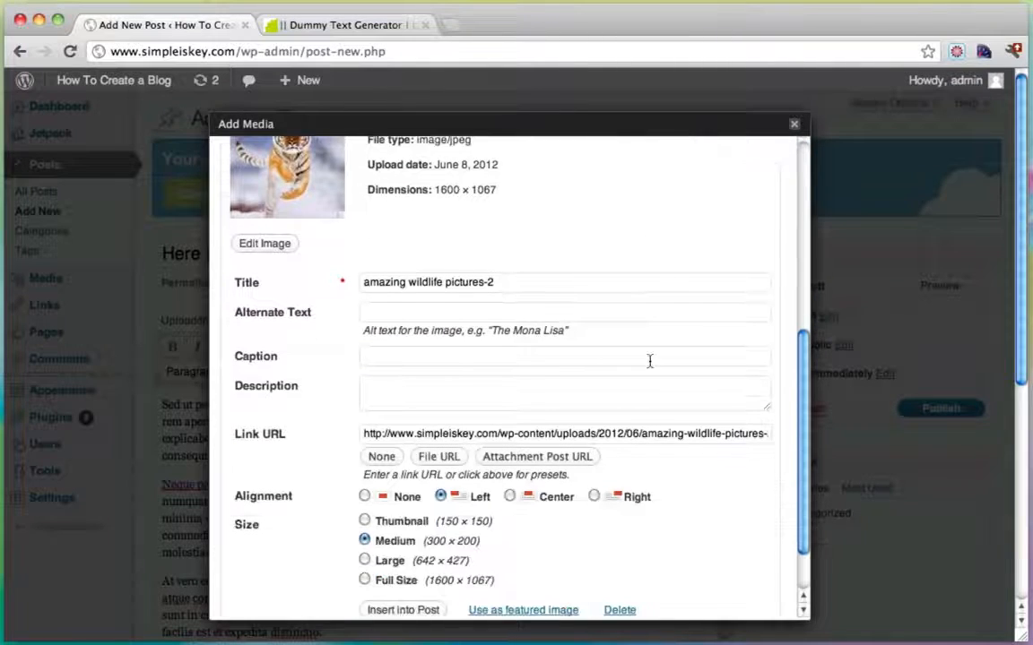
pyautogui.scroll(-2, 650, 361)
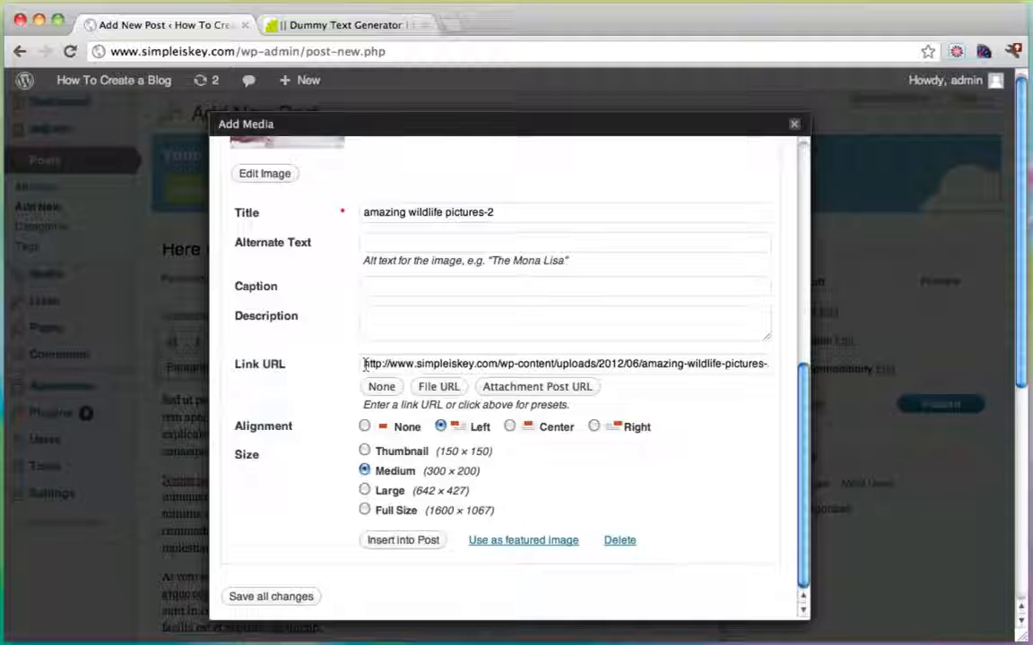
pyautogui.moveTo(365, 364); pyautogui.dragTo(773, 364)
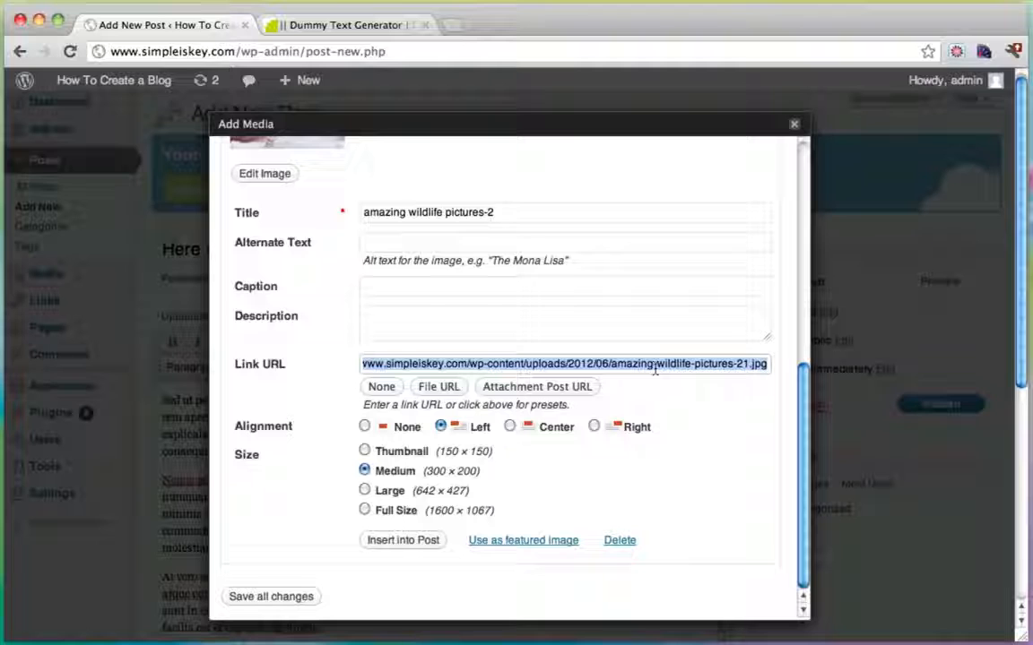
pyautogui.click(381, 390)
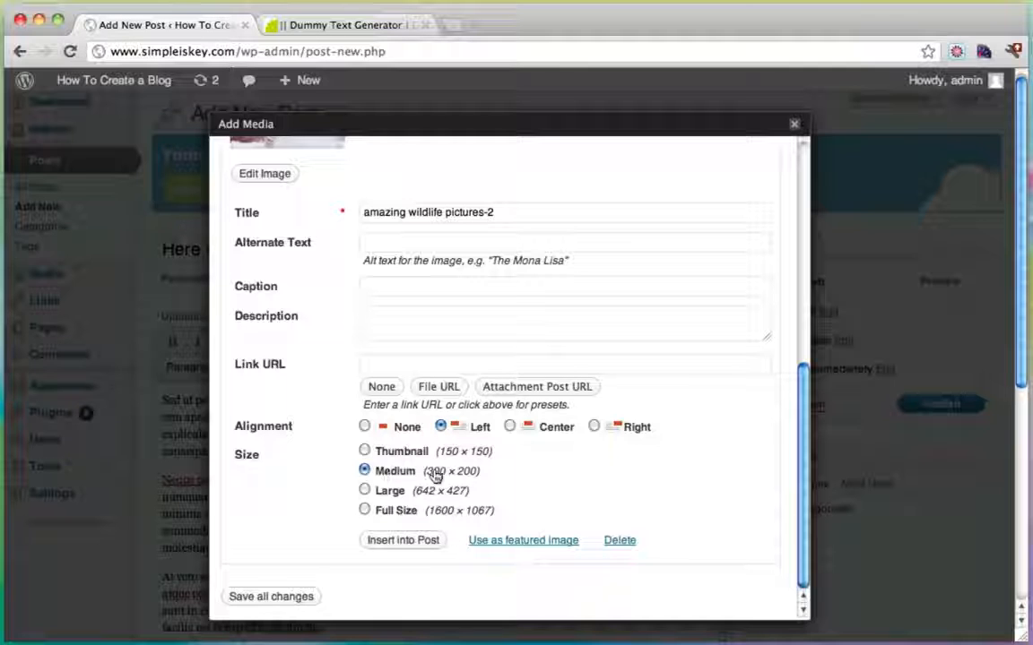
pyautogui.click(391, 549)
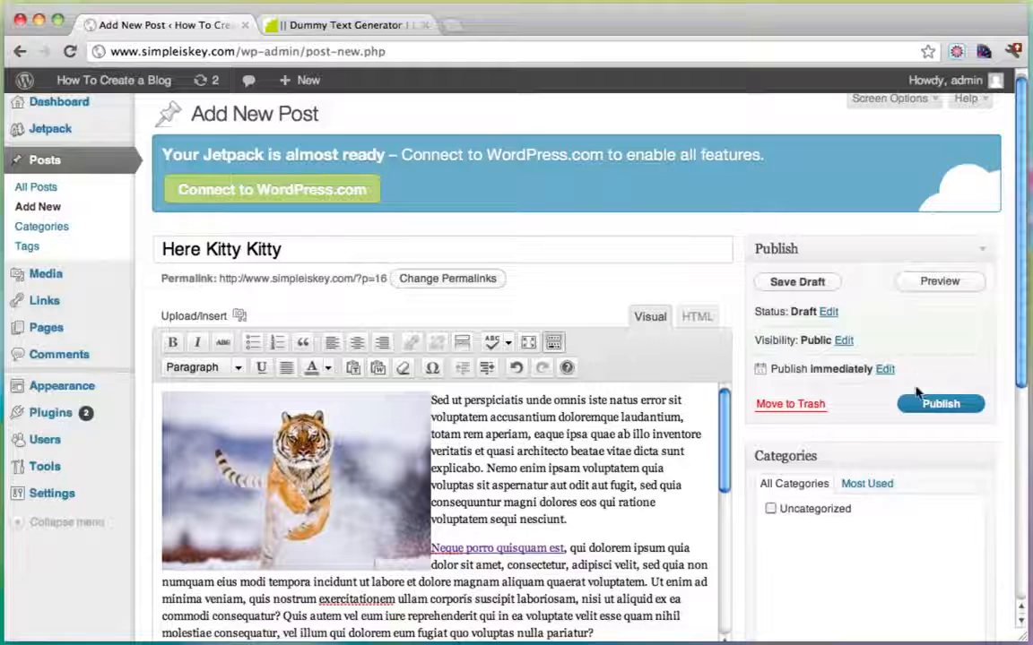
# Publish Here Kitty Kitty and view it listed on the live blog homepage.
pyautogui.click(930, 404)
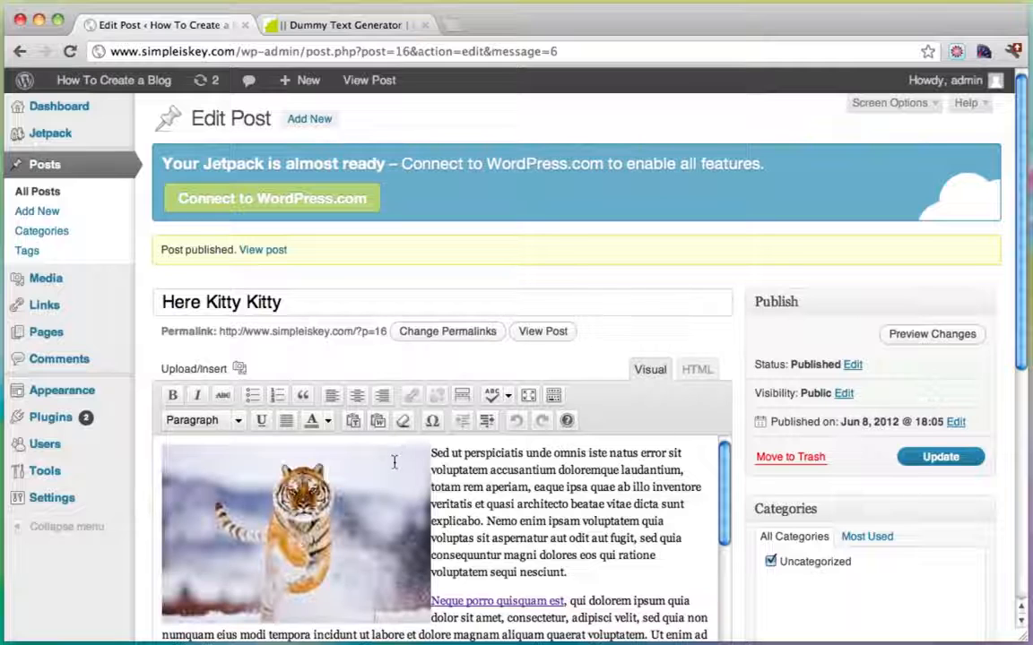
pyautogui.moveTo(137, 89)
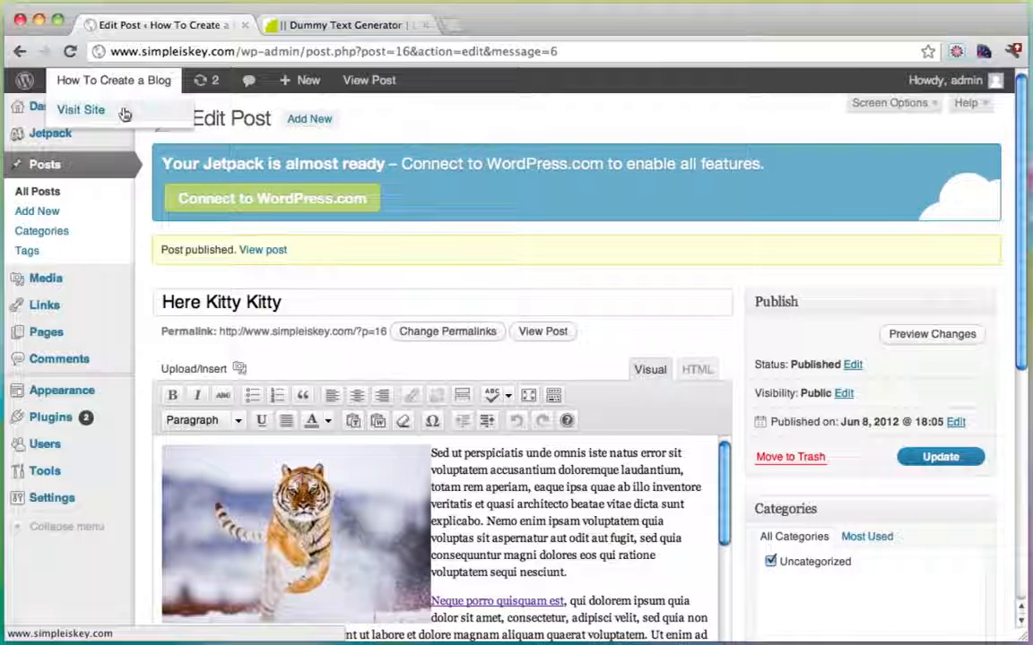
pyautogui.keyDown('super'); pyautogui.click(113, 105); pyautogui.keyUp('super')
pyautogui.moveTo(451, 36); pyautogui.dragTo(346, 39)
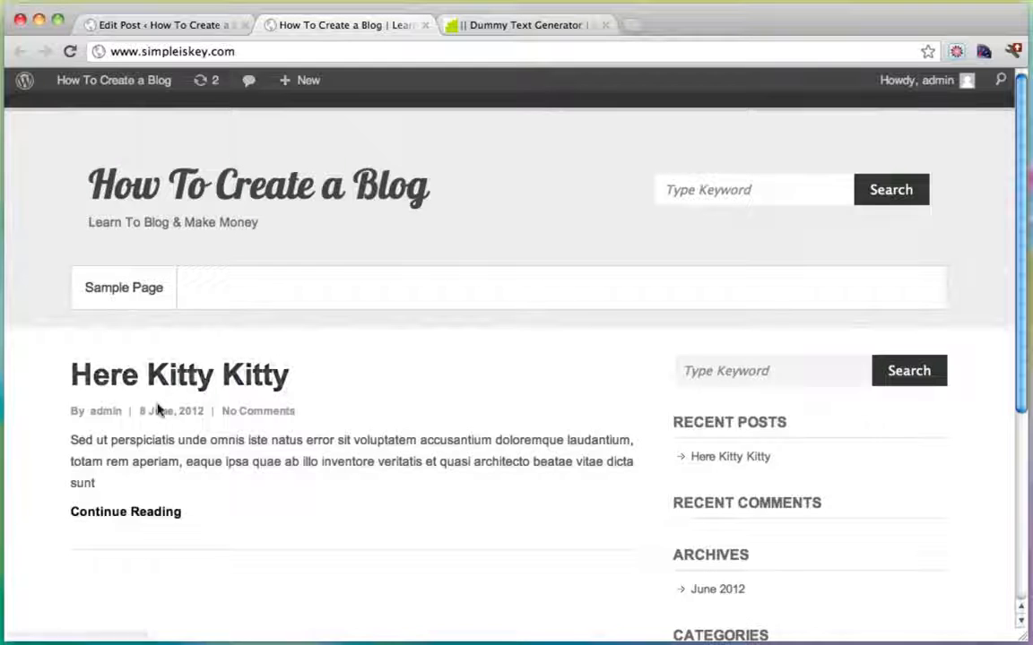
pyautogui.scroll(-3, 328, 484)
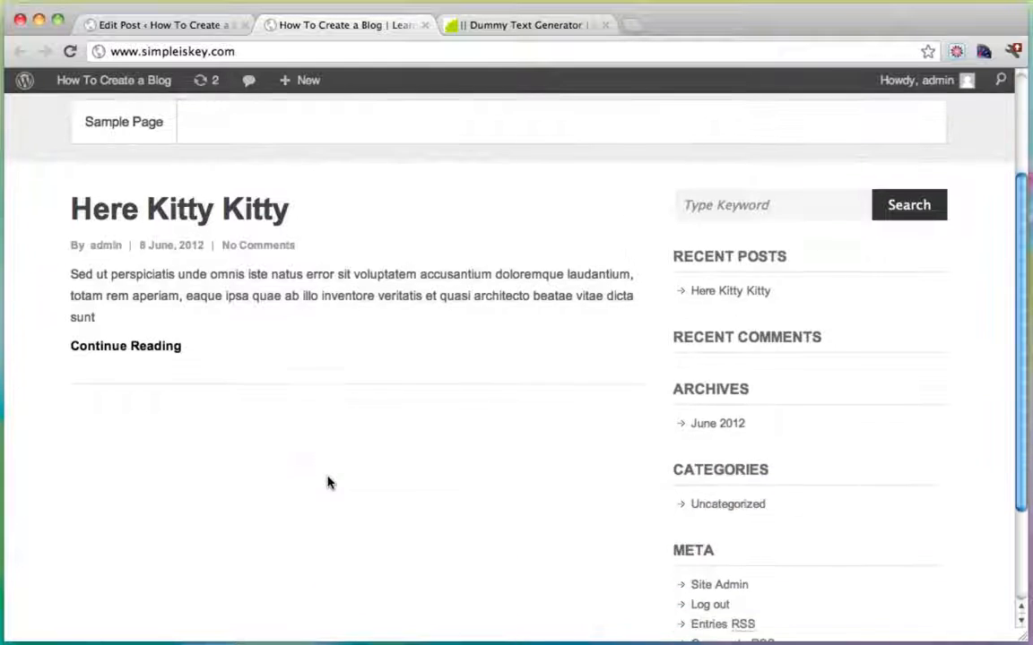
pyautogui.scroll(-3, 271, 403)
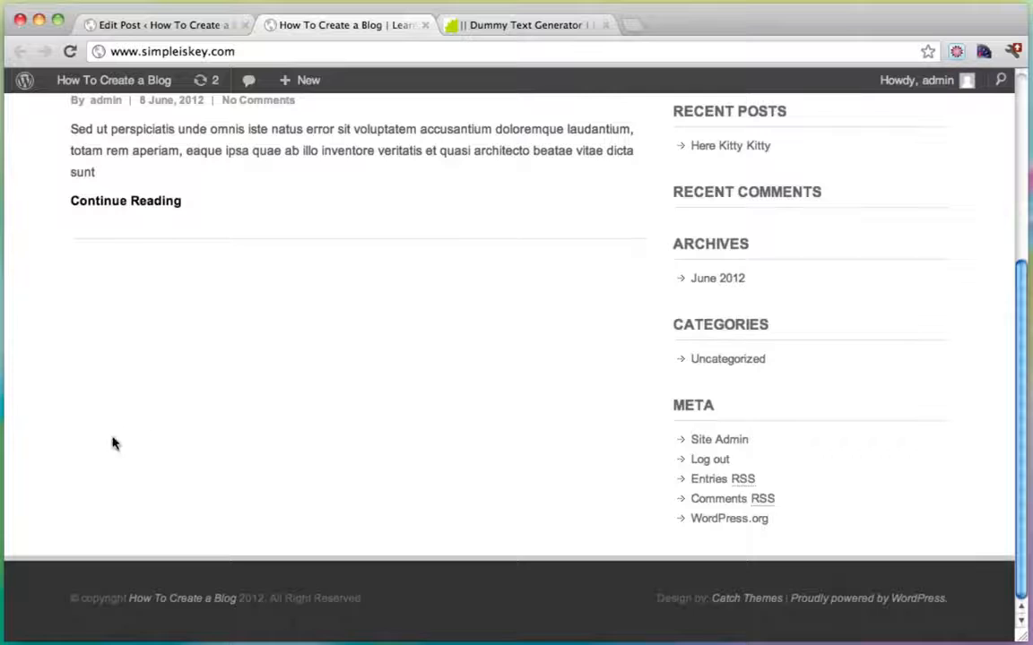
pyautogui.scroll(5, 339, 421)
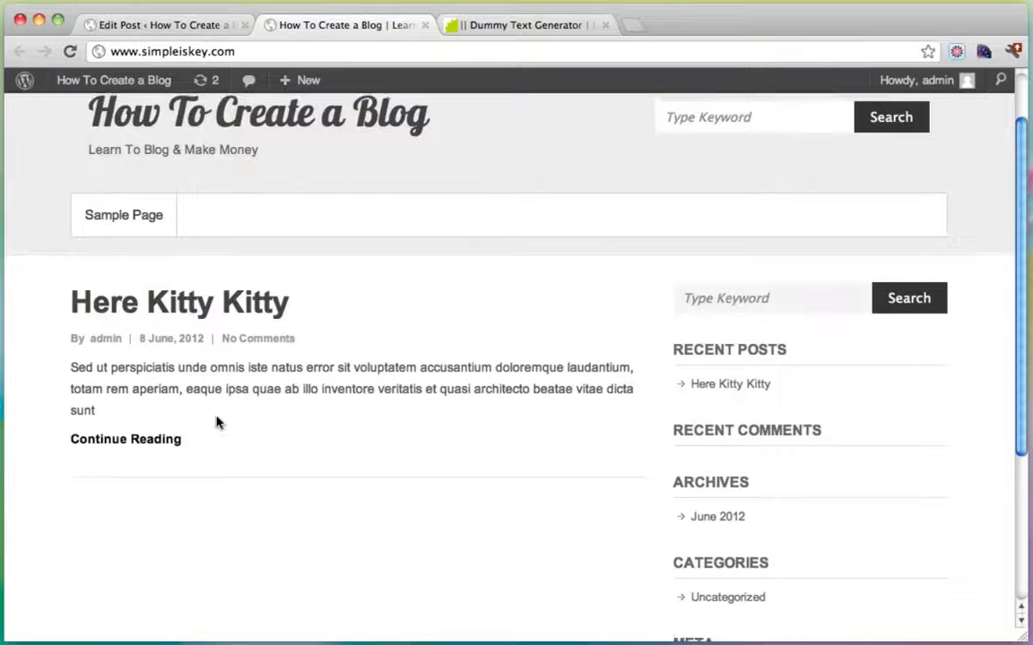
pyautogui.scroll(2, 217, 421)
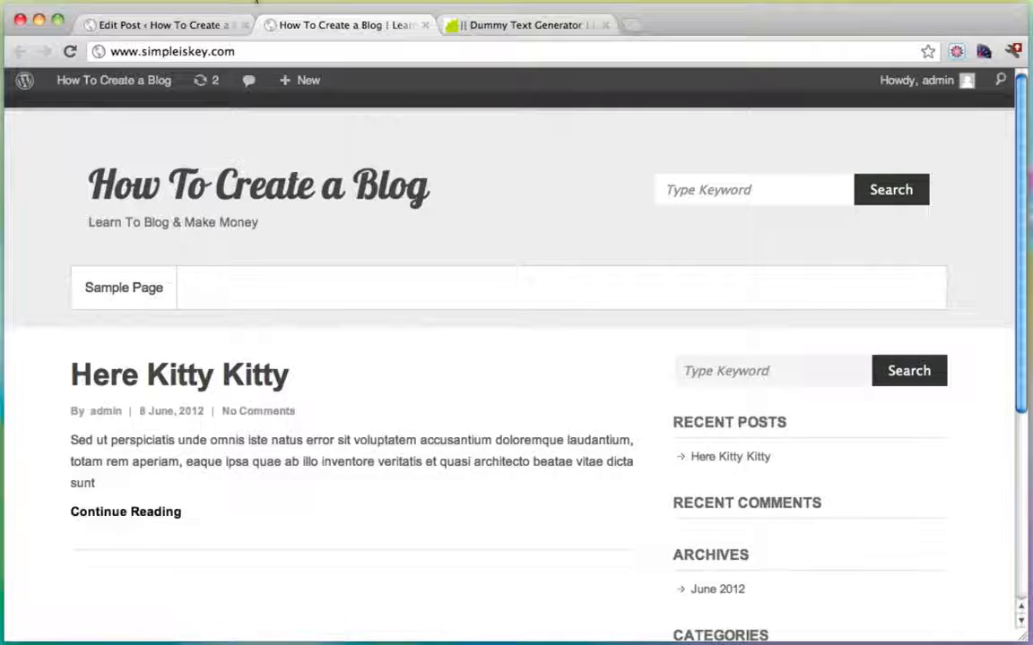
# Use the uploaded tiger photo from the post's gallery as its featured image and update the post.
pyautogui.click(186, 27)
pyautogui.scroll(-5, 795, 323)
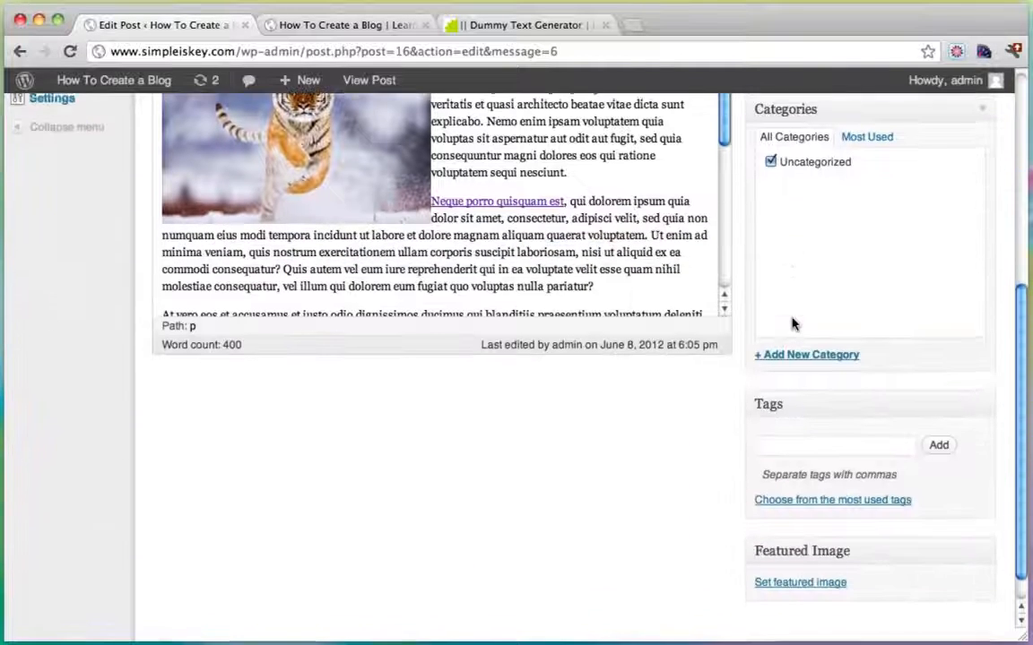
pyautogui.scroll(-1, 795, 323)
pyautogui.click(798, 551)
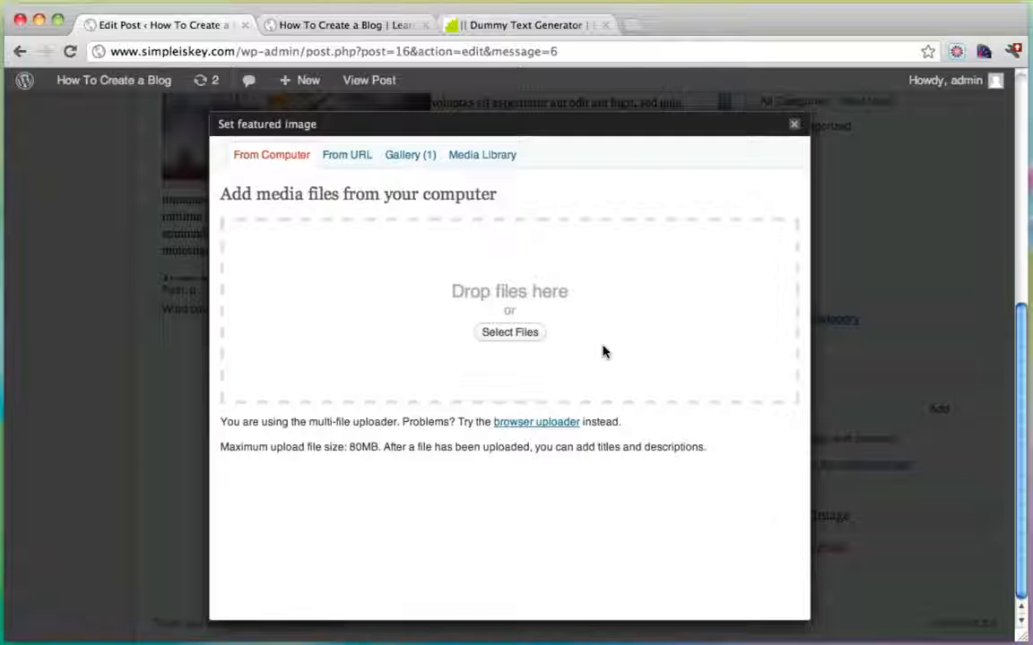
pyautogui.click(407, 159)
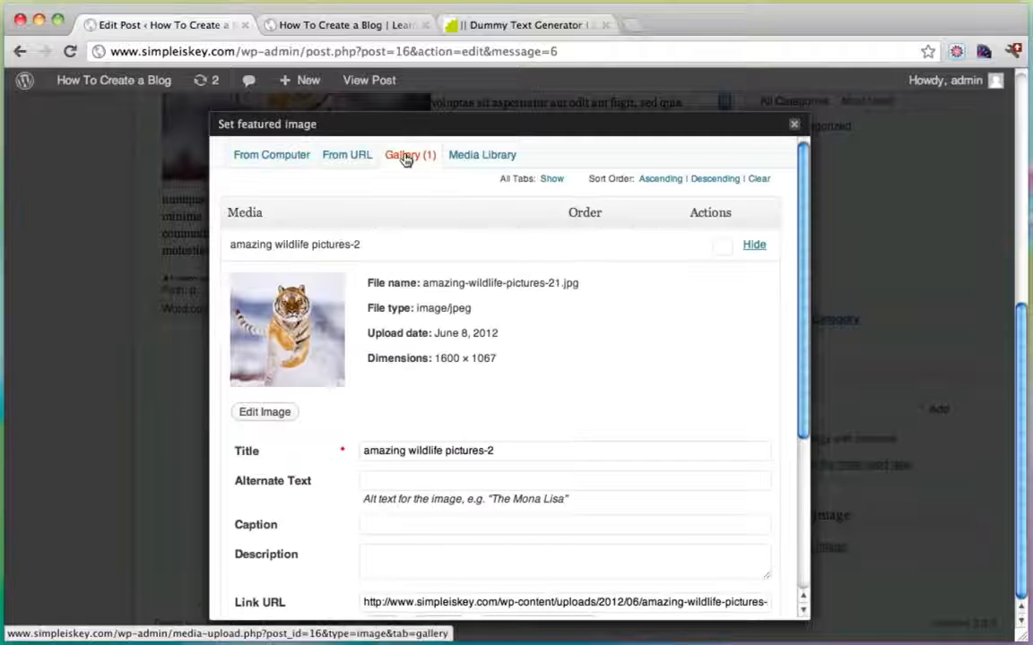
pyautogui.scroll(-1, 492, 367)
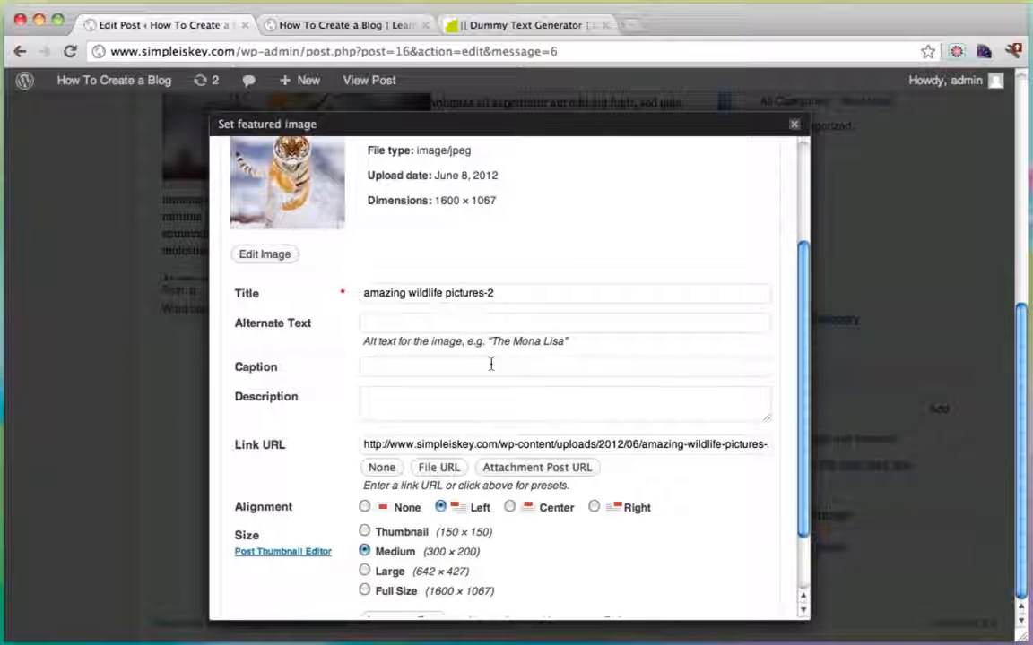
pyautogui.scroll(-2, 491, 363)
pyautogui.click(520, 542)
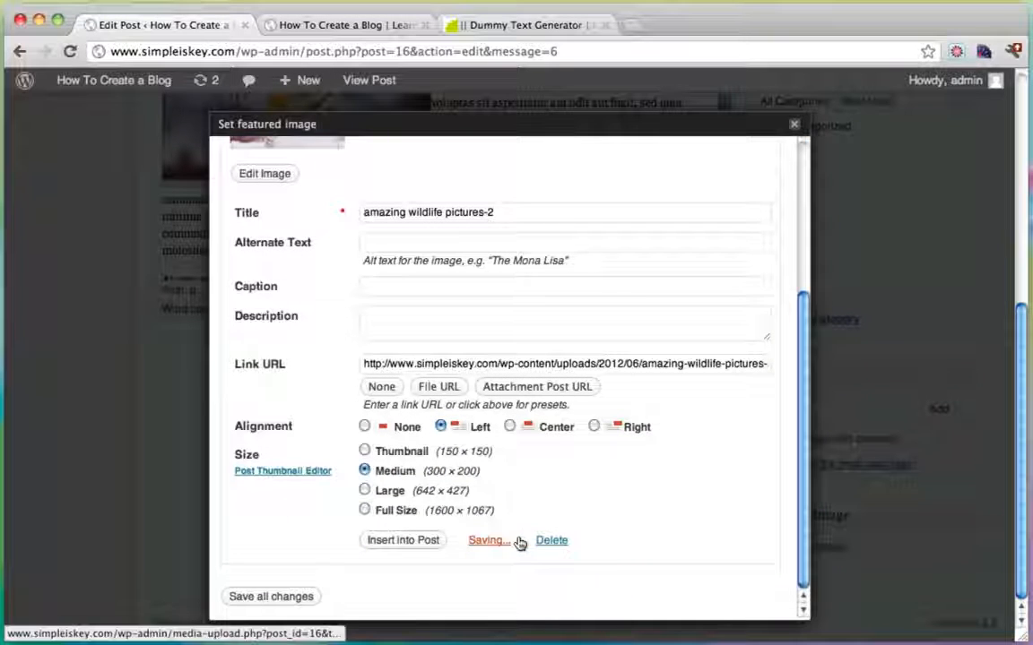
pyautogui.click(793, 126)
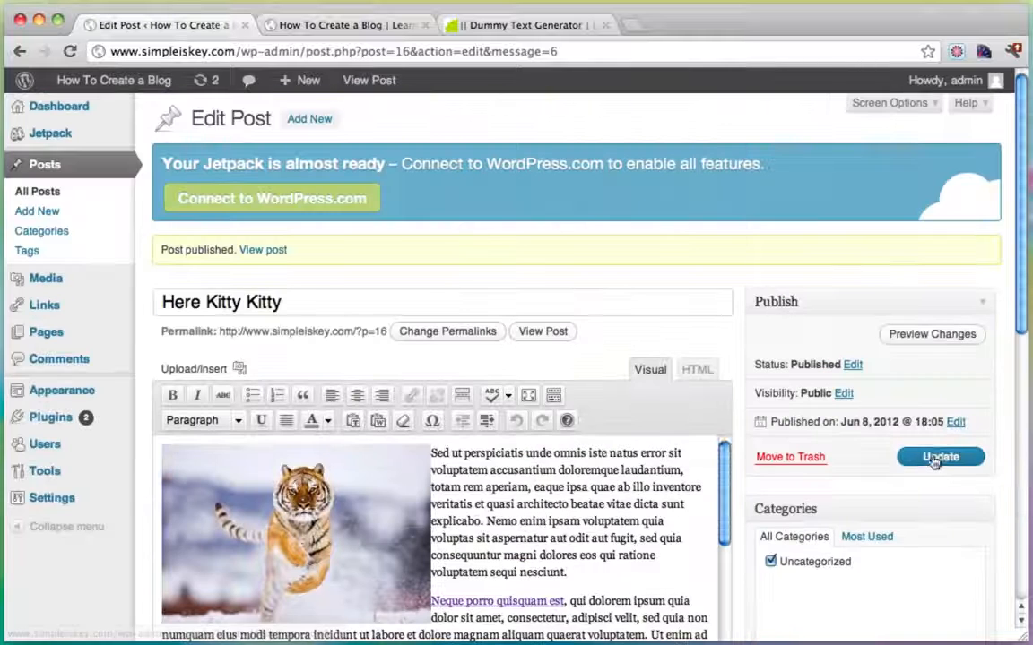
pyautogui.click(933, 458)
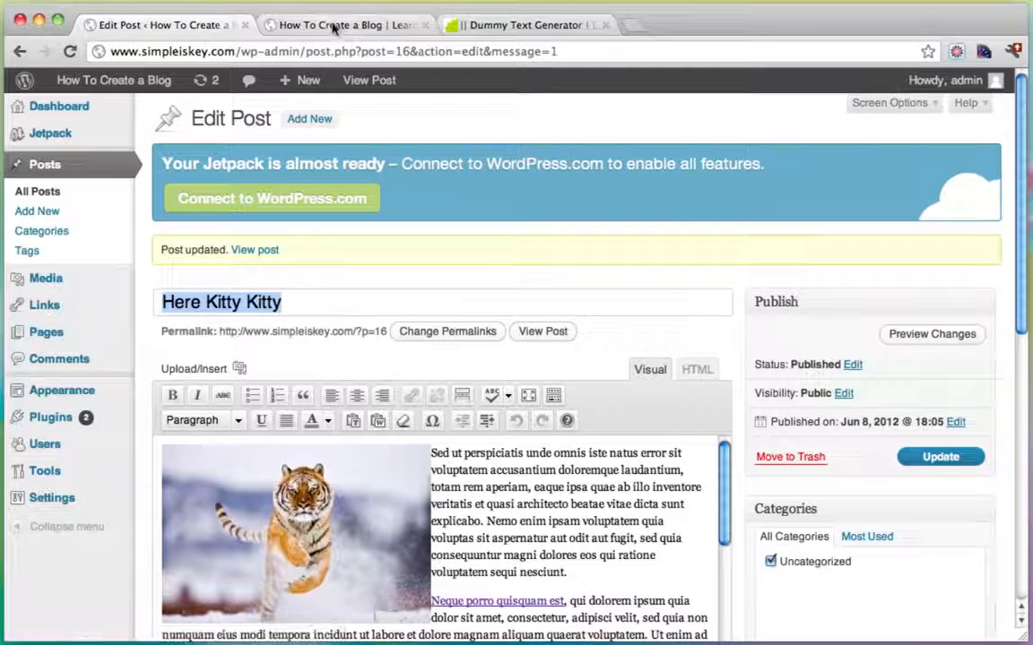
pyautogui.click(334, 25)
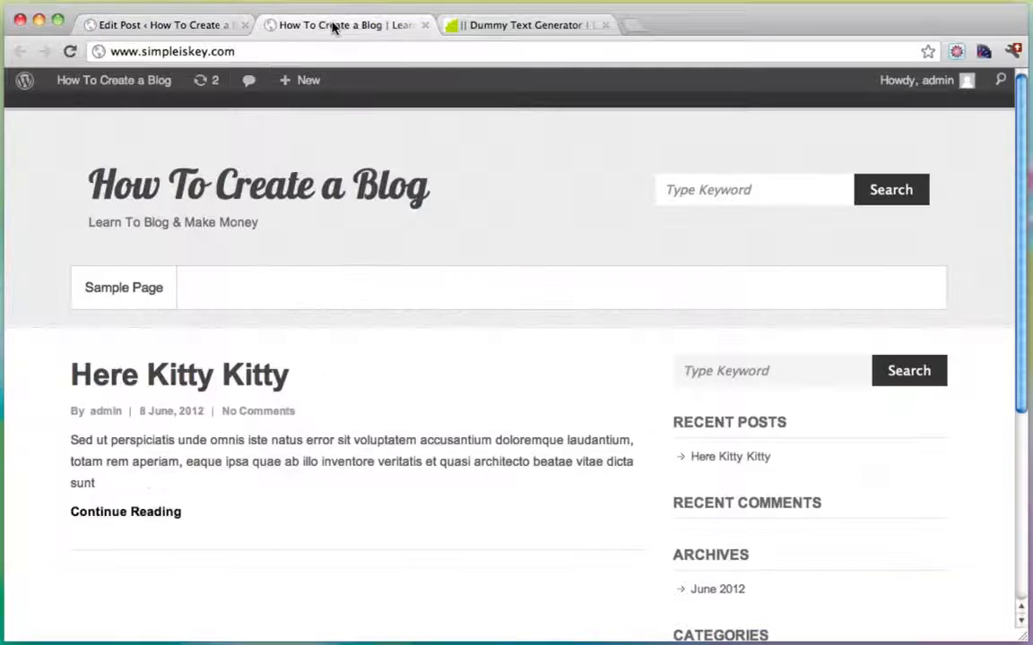
# Refresh the homepage to see the tiger thumbnail, view the Here Kitty Kitty post, then go back.
pyautogui.click(70, 51)
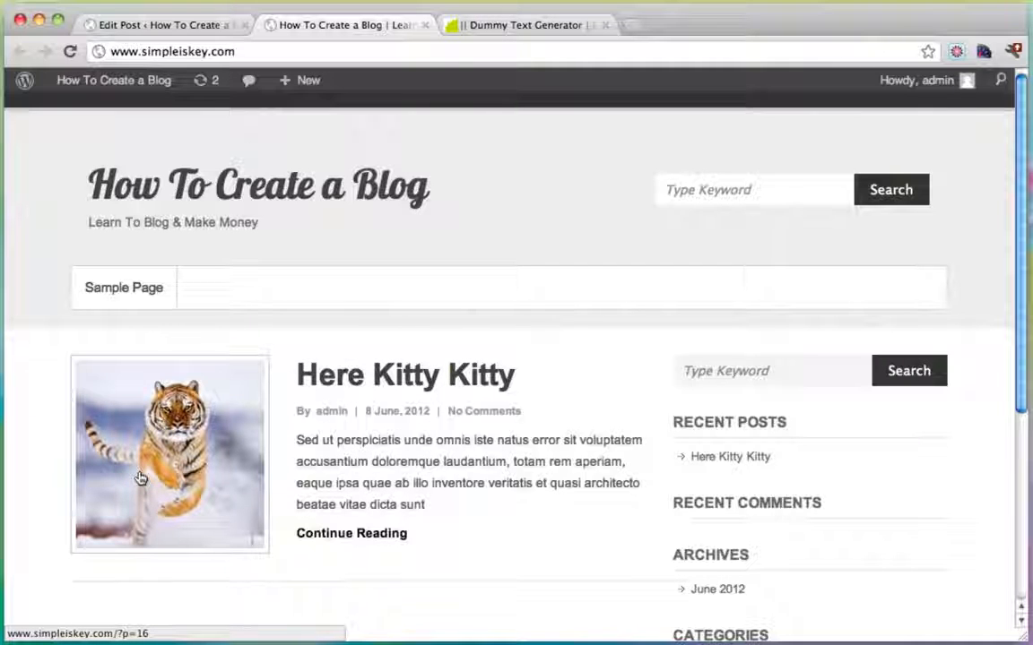
pyautogui.click(330, 375)
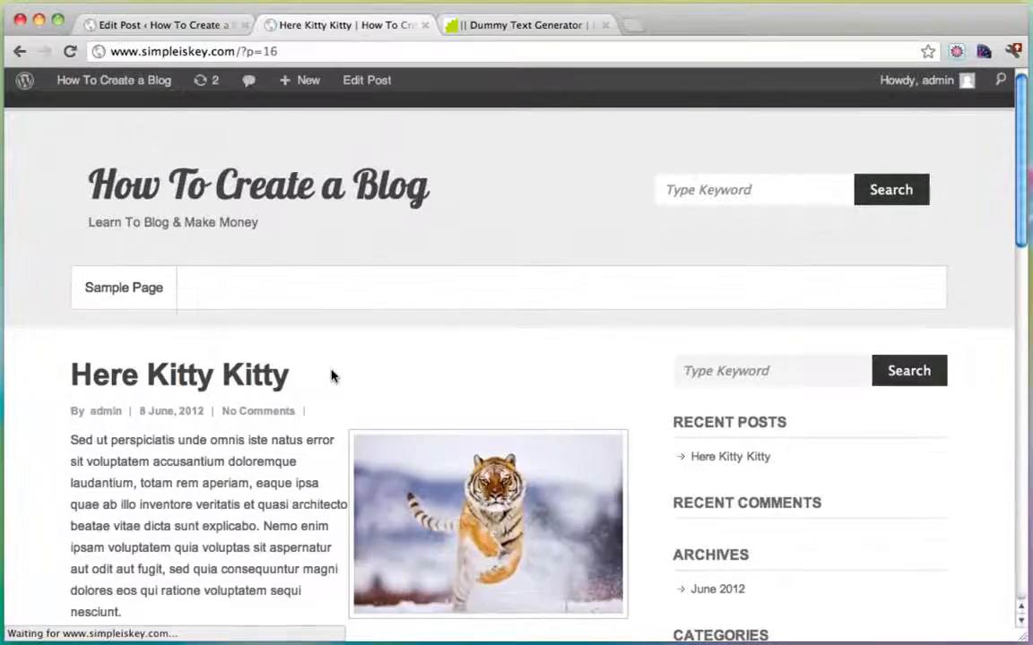
pyautogui.scroll(-10, 569, 367)
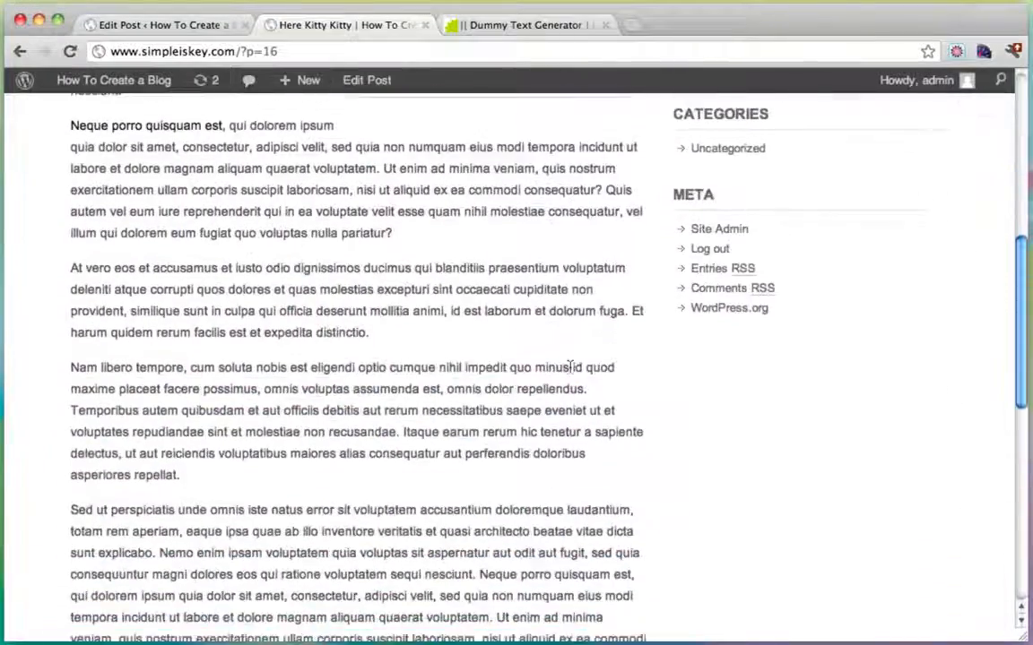
pyautogui.scroll(-4, 569, 368)
pyautogui.scroll(15, 570, 368)
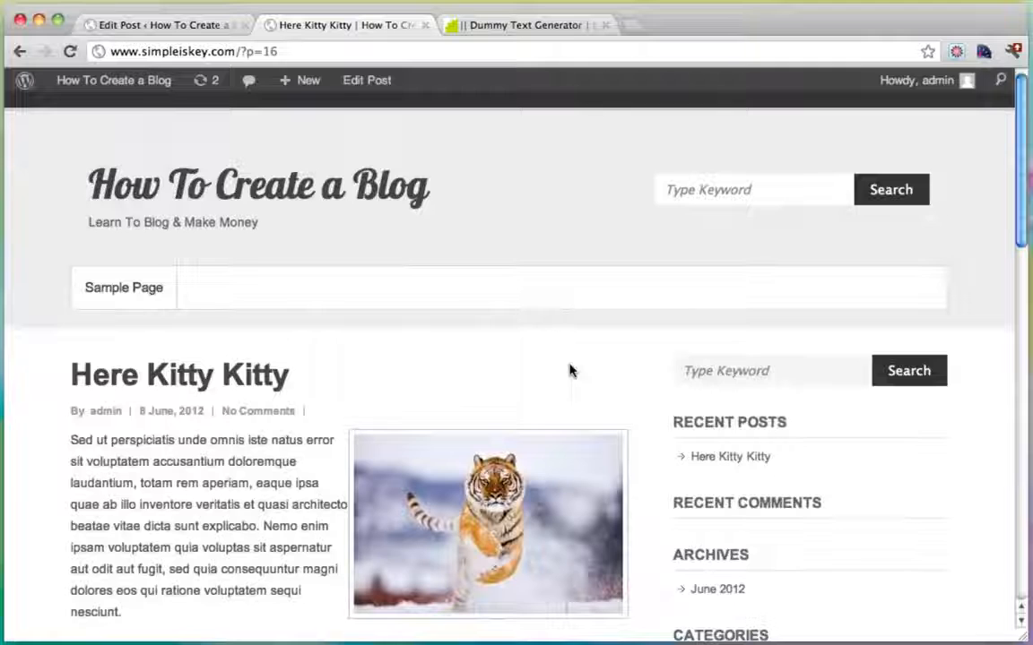
pyautogui.click(20, 52)
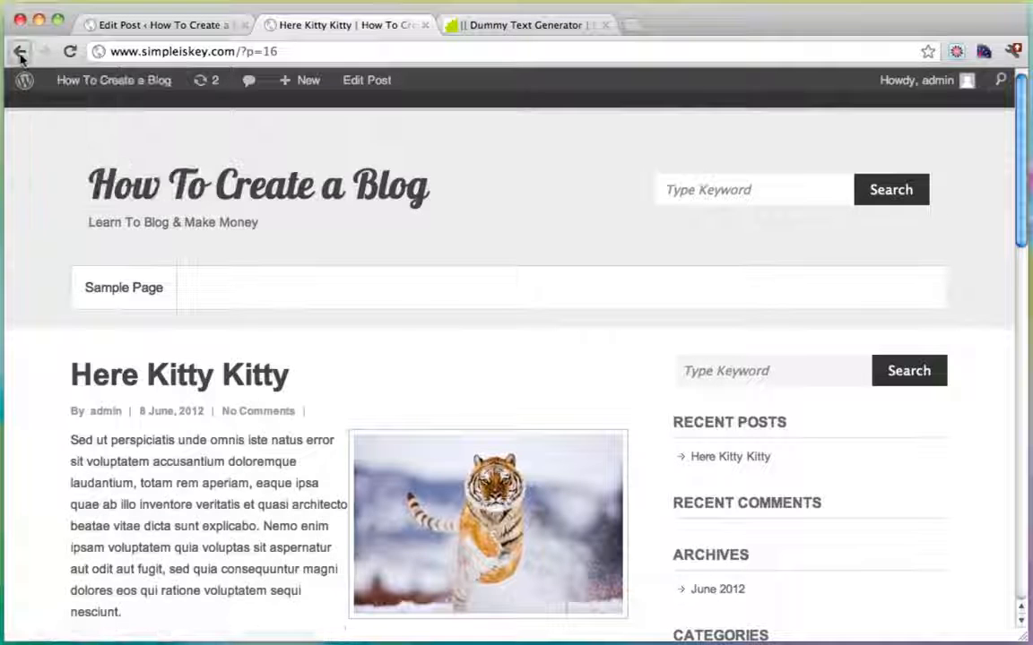
pyautogui.scroll(-2, 468, 427)
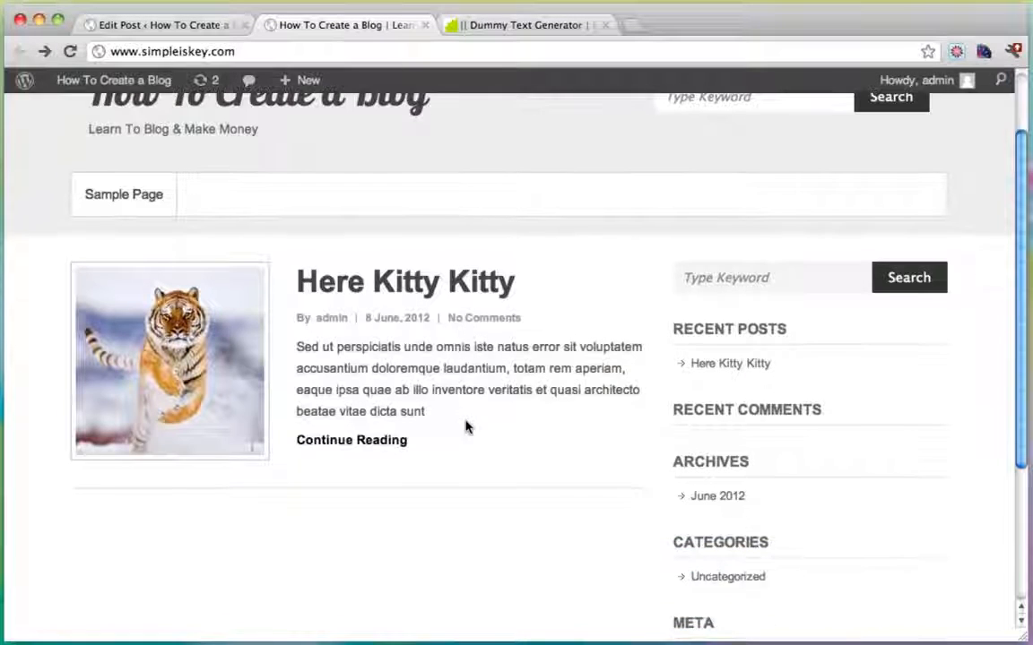
pyautogui.scroll(2, 468, 427)
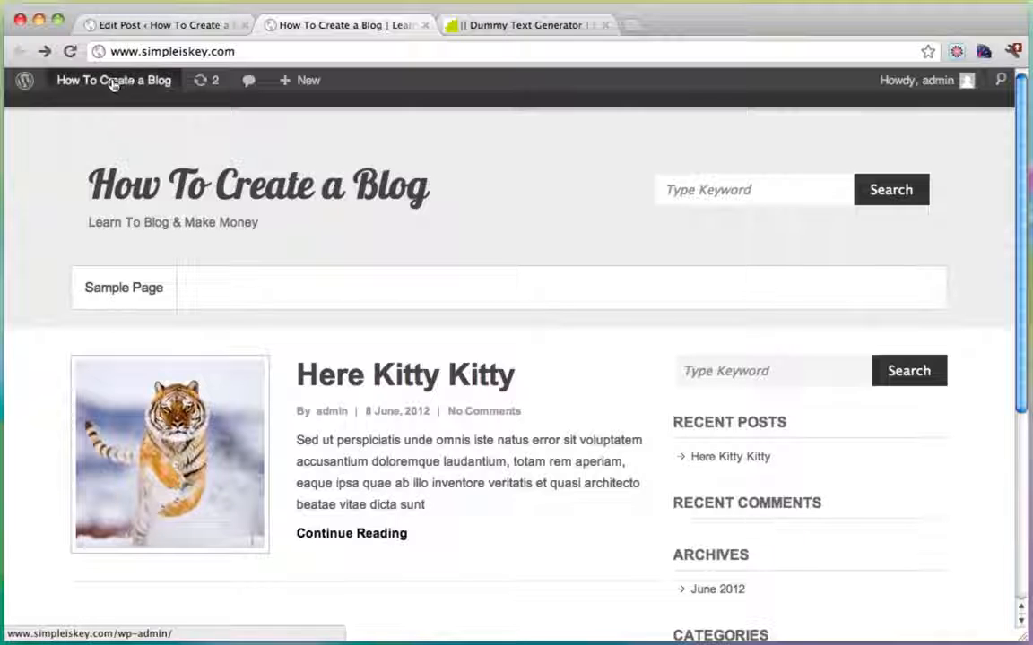
# Look up Here Kitty Kitty's post ID (16) in its edit page address.
pyautogui.moveTo(110, 84)
pyautogui.click(97, 109)
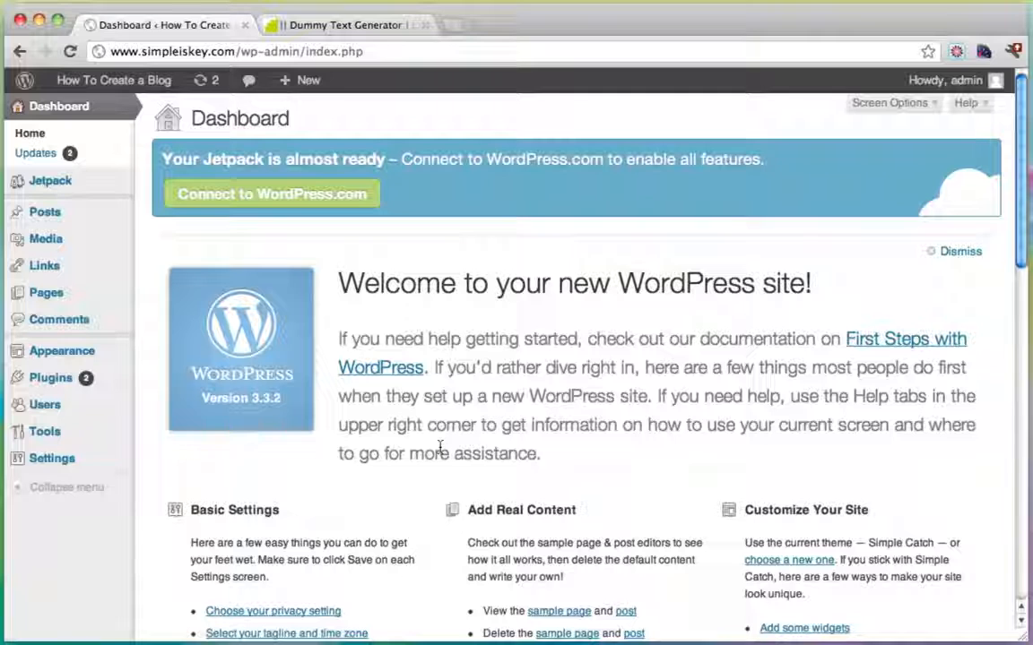
pyautogui.click(61, 218)
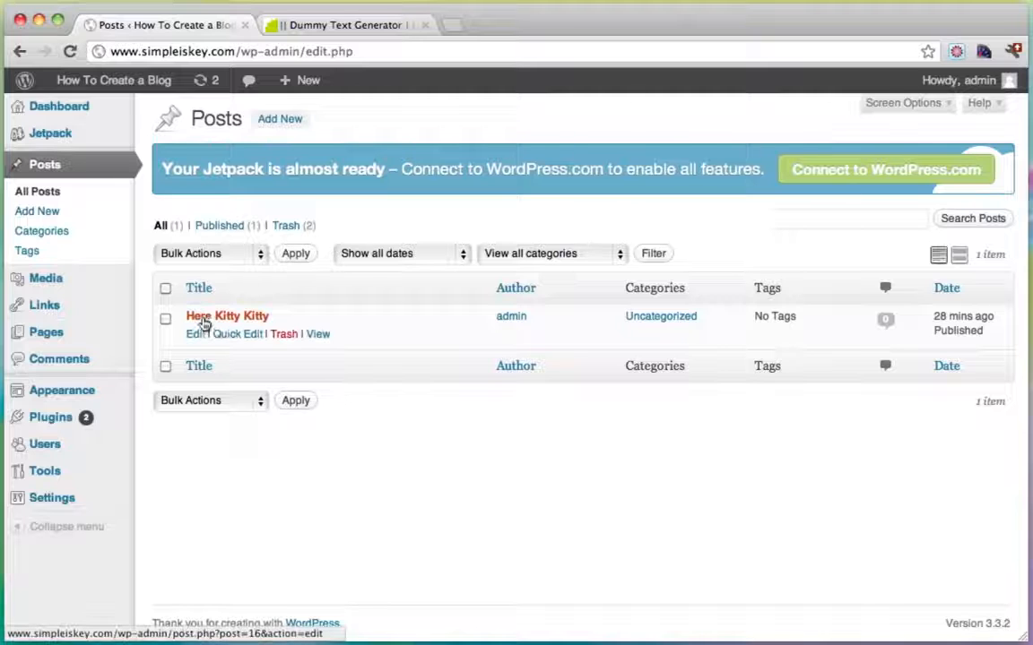
pyautogui.click(204, 319)
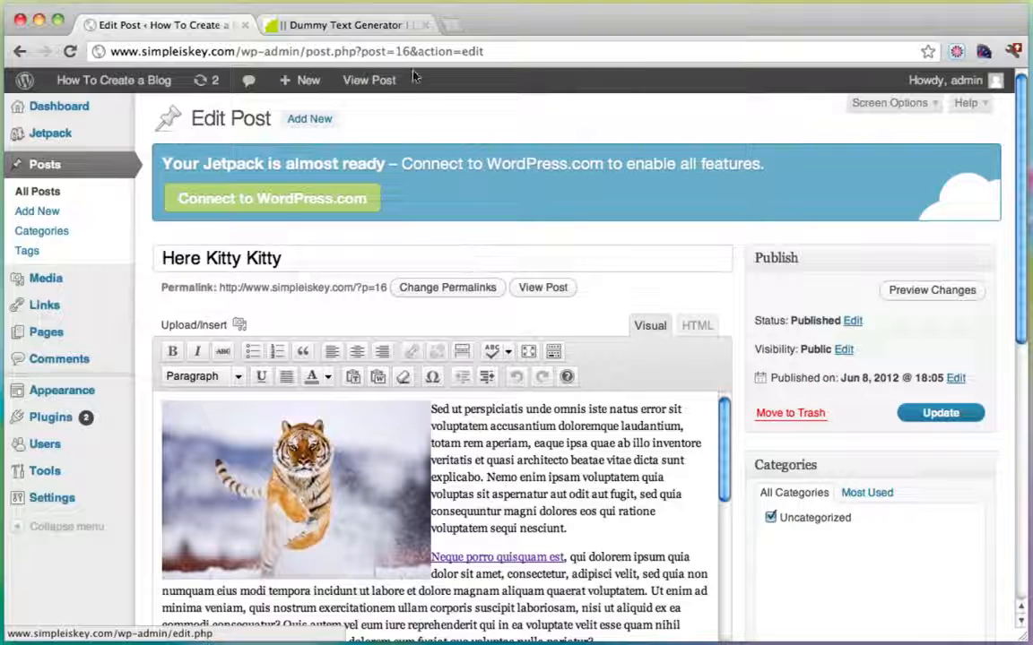
pyautogui.moveTo(360, 52); pyautogui.dragTo(409, 53)
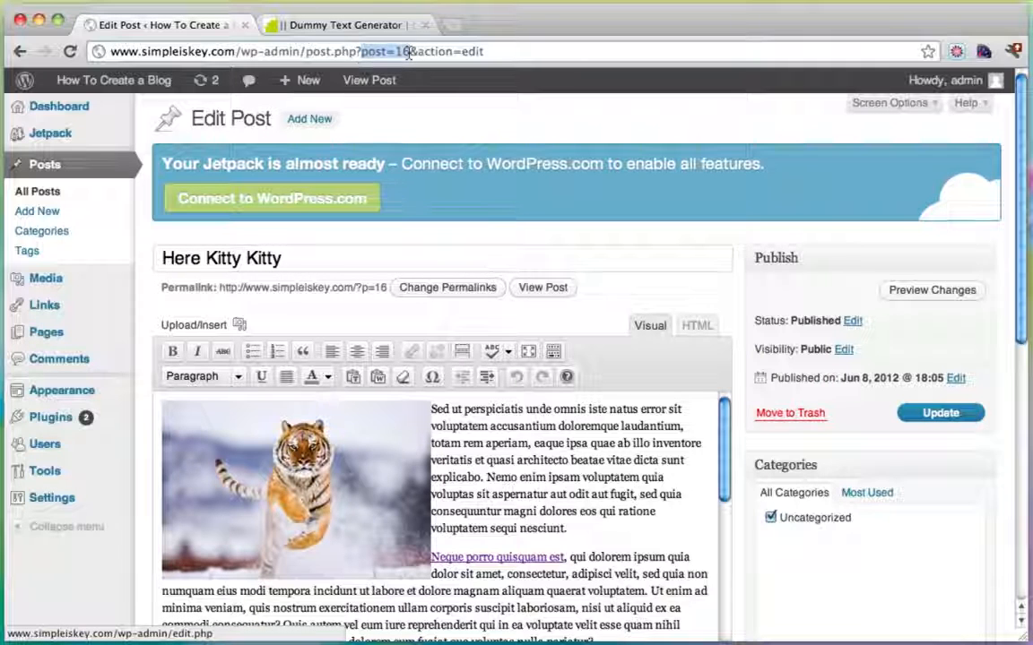
pyautogui.click(411, 52)
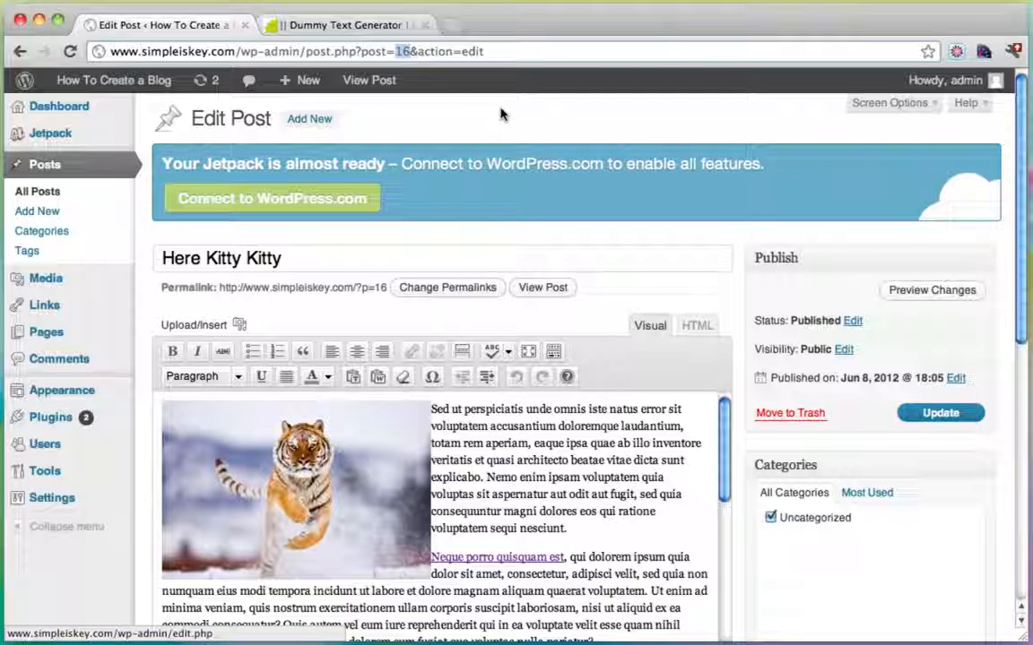
# Set the Featured Slider to 1 slide with post 16 as Featured Col #1.
pyautogui.moveTo(85, 403)
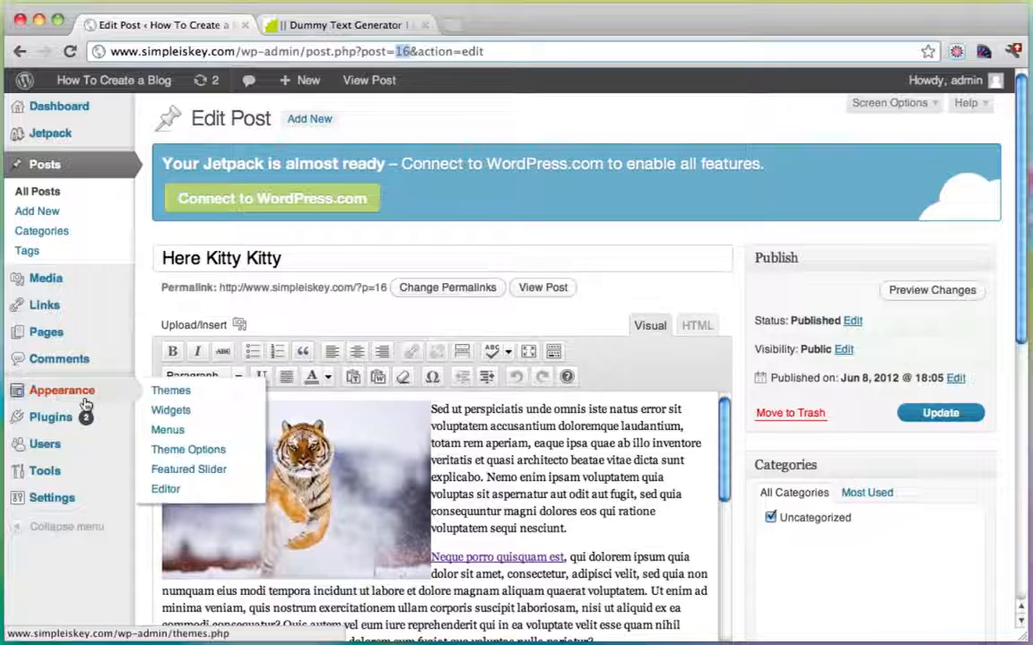
pyautogui.click(190, 479)
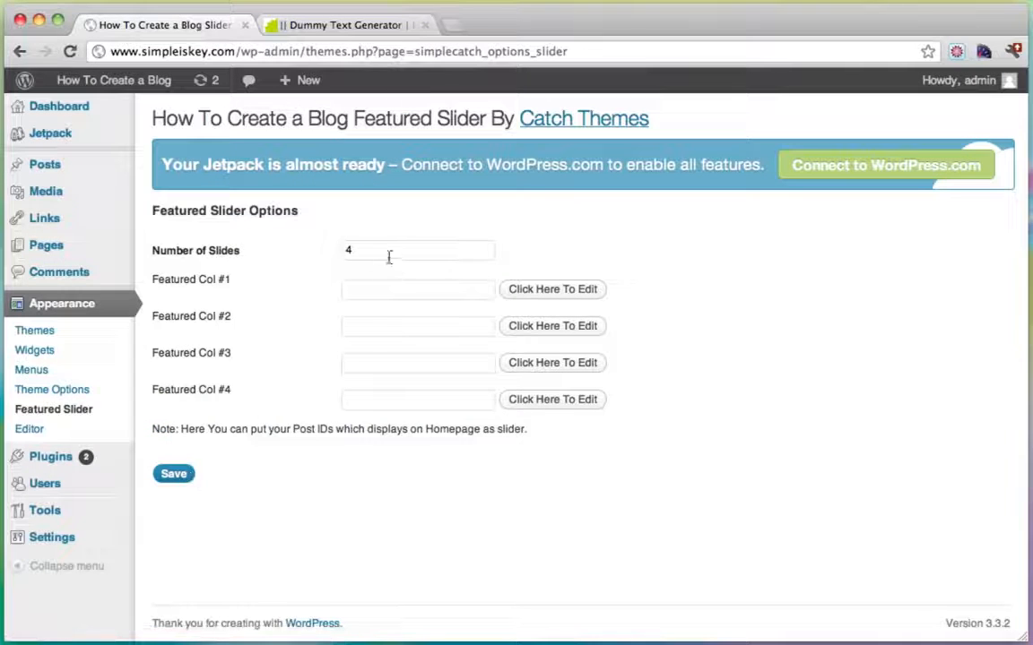
pyautogui.click(372, 251)
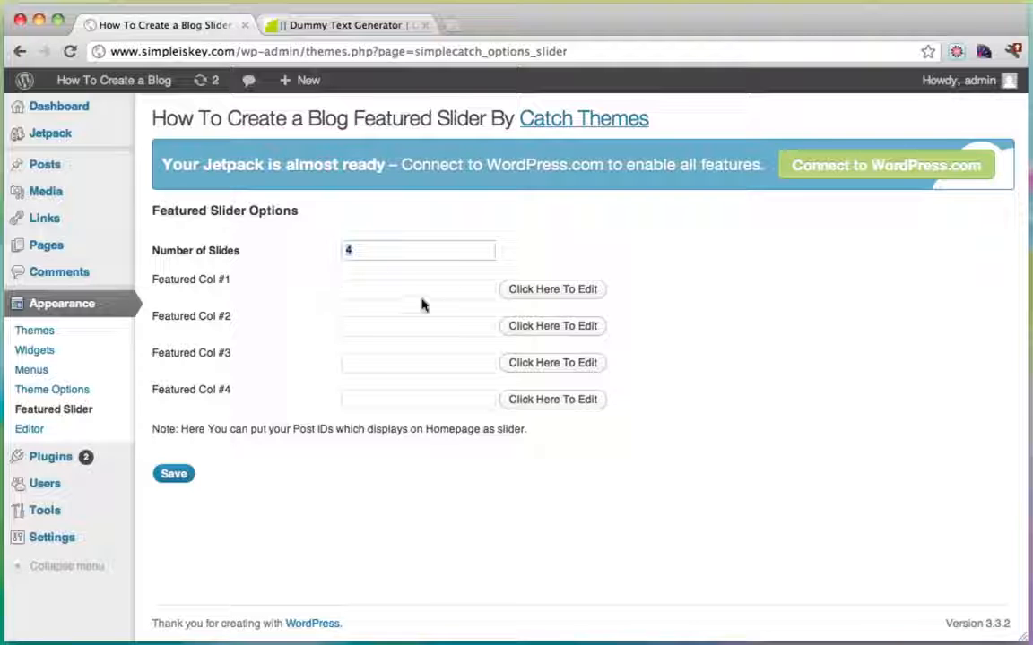
pyautogui.write('1')
pyautogui.press('Tab')
pyautogui.click(174, 474)
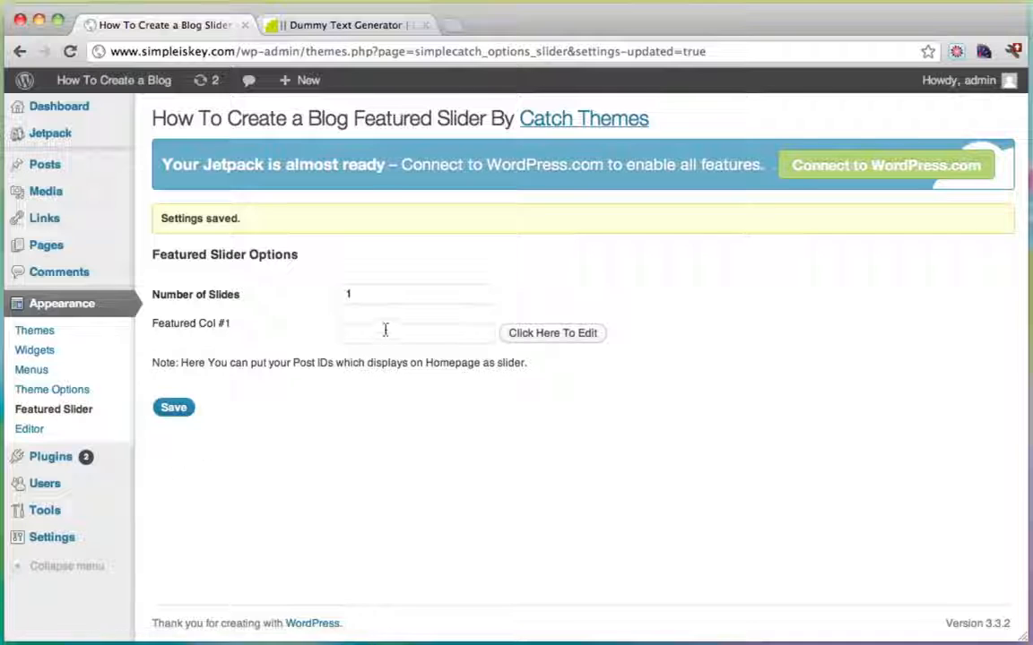
pyautogui.click(385, 331)
pyautogui.write('16')
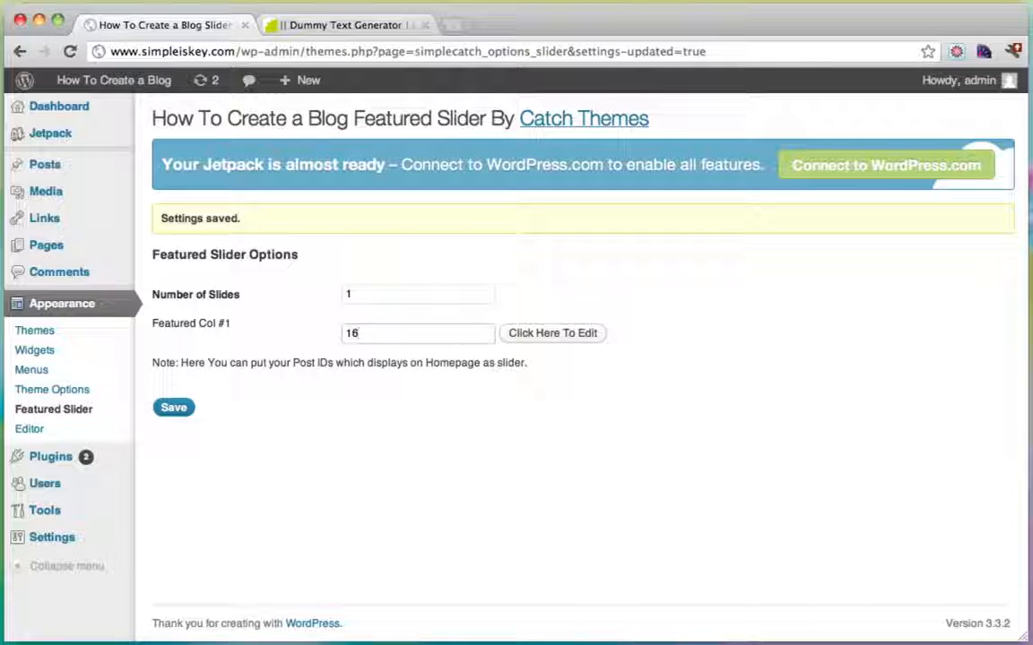
pyautogui.click(174, 408)
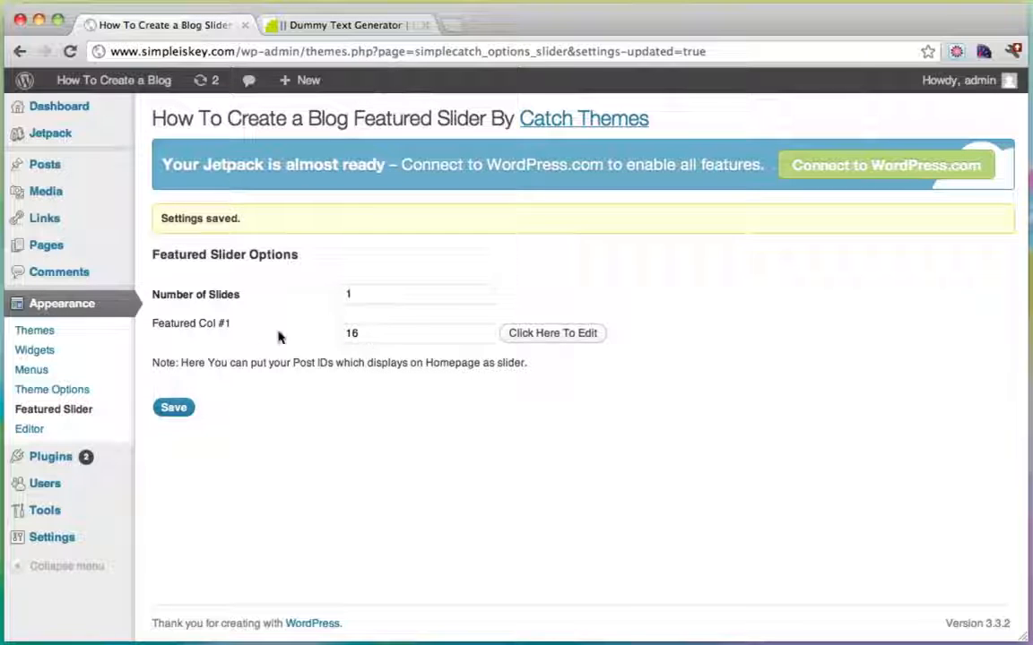
# Recheck that the post ID is 16 and save the Featured Slider settings again.
pyautogui.click(70, 163)
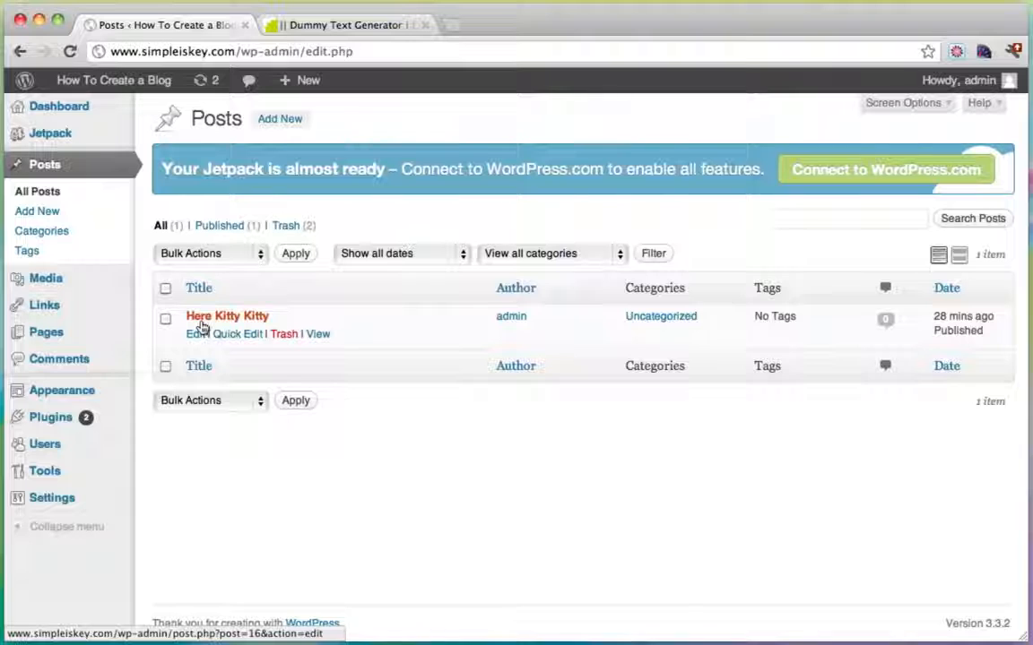
pyautogui.click(200, 325)
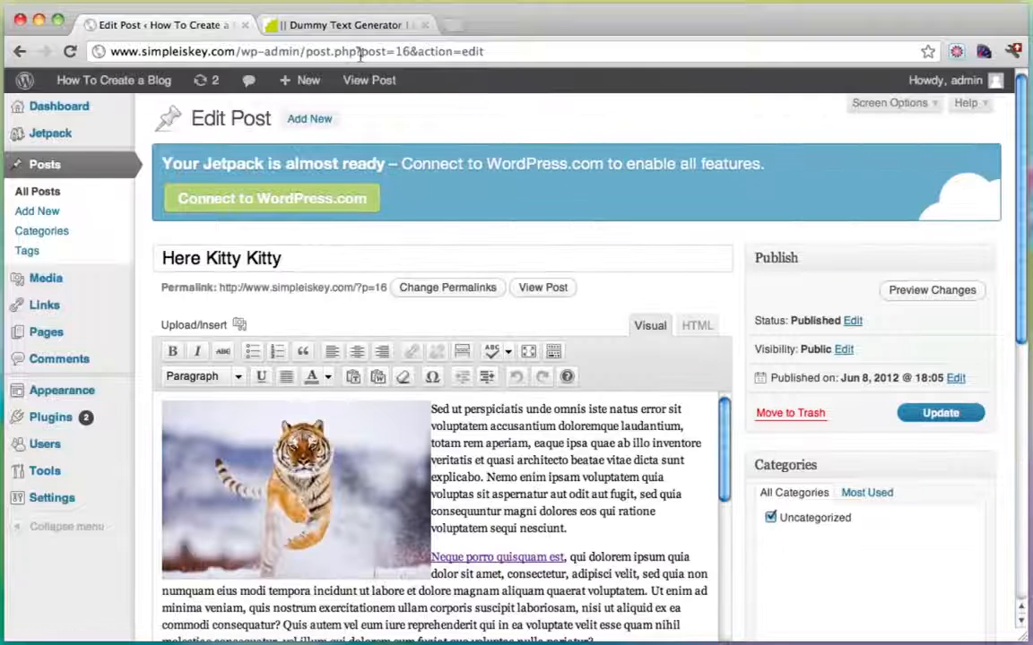
pyautogui.moveTo(361, 51); pyautogui.dragTo(398, 52)
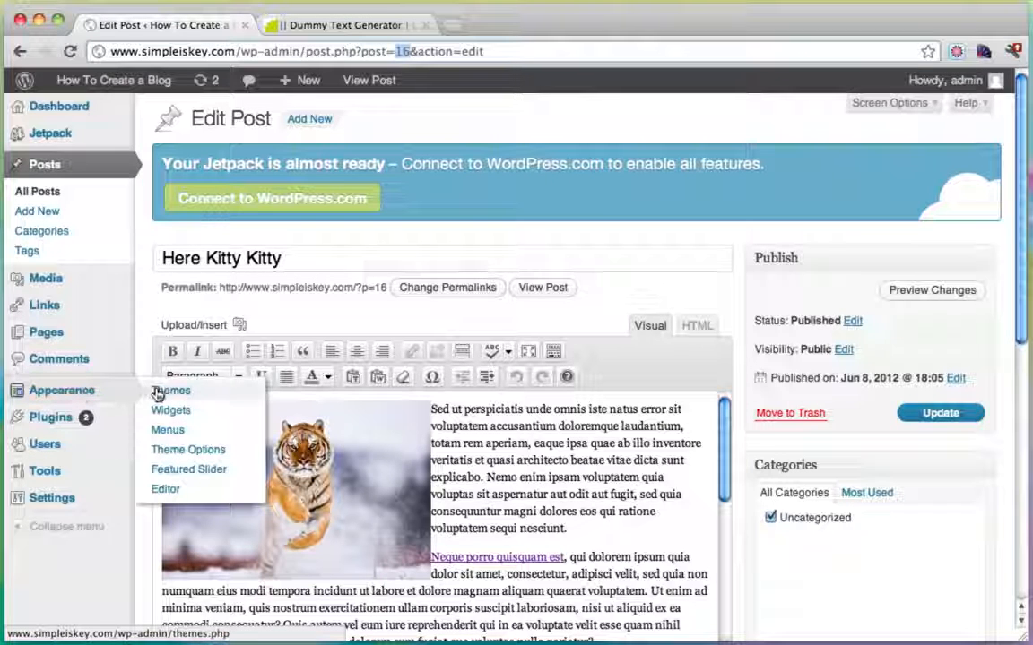
pyautogui.click(193, 475)
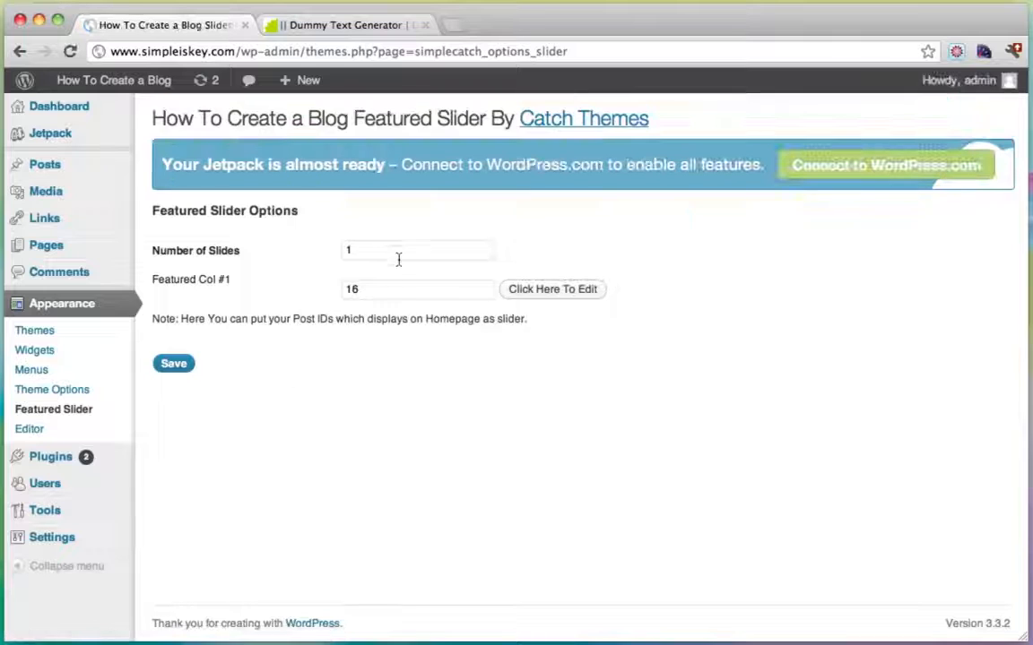
pyautogui.moveTo(368, 289); pyautogui.dragTo(317, 290)
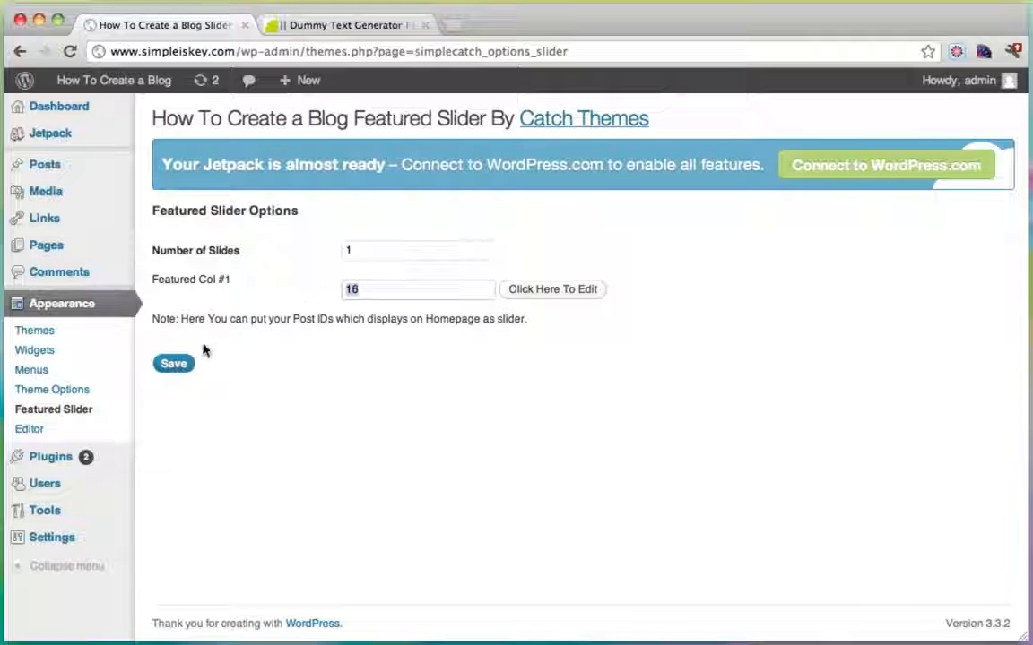
pyautogui.click(174, 363)
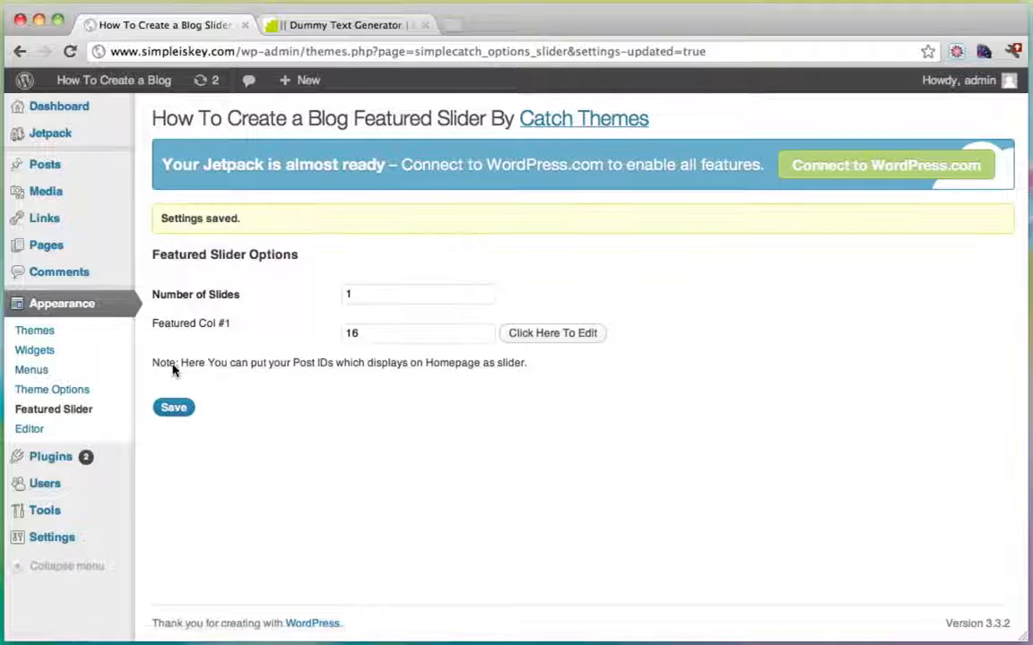
# Visit the live site and open Here Kitty Kitty from the tiger slide, returning each time.
pyautogui.moveTo(135, 86)
pyautogui.click(117, 118)
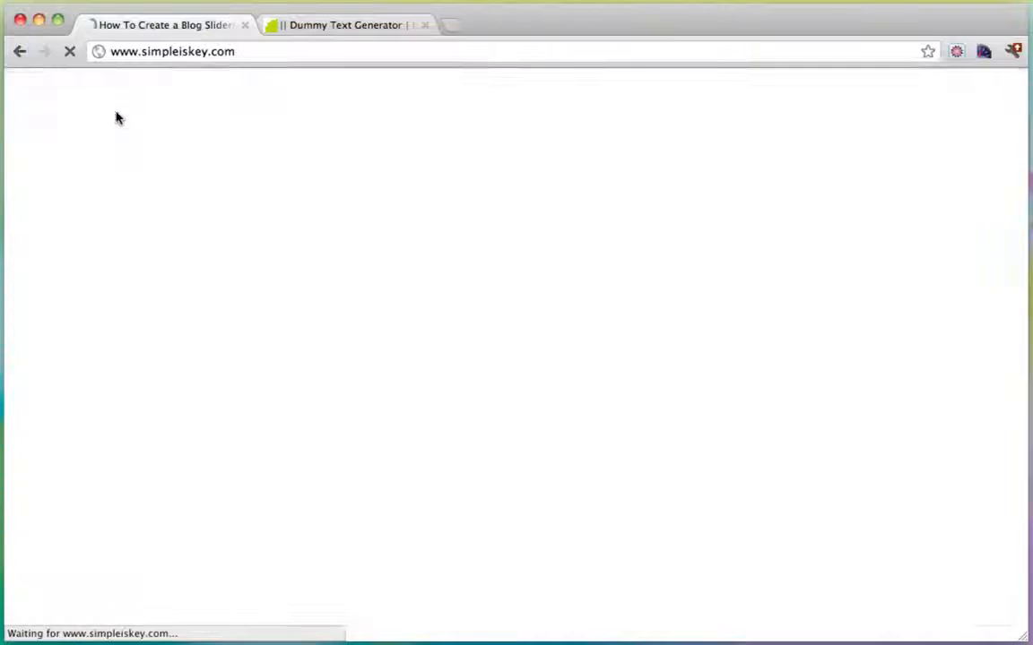
pyautogui.scroll(-2, 502, 224)
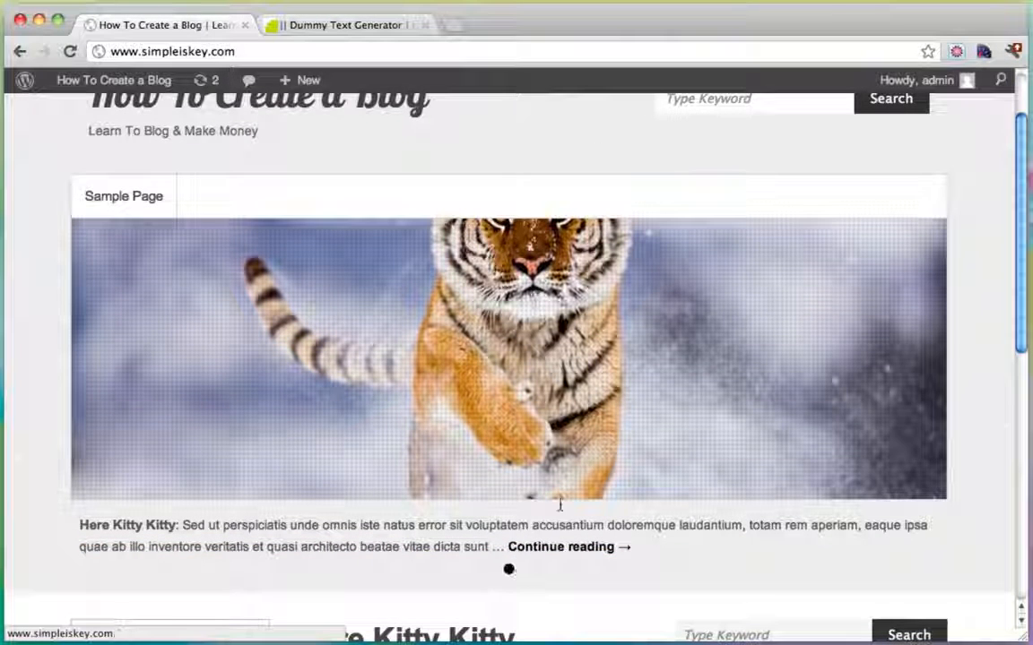
pyautogui.click(507, 374)
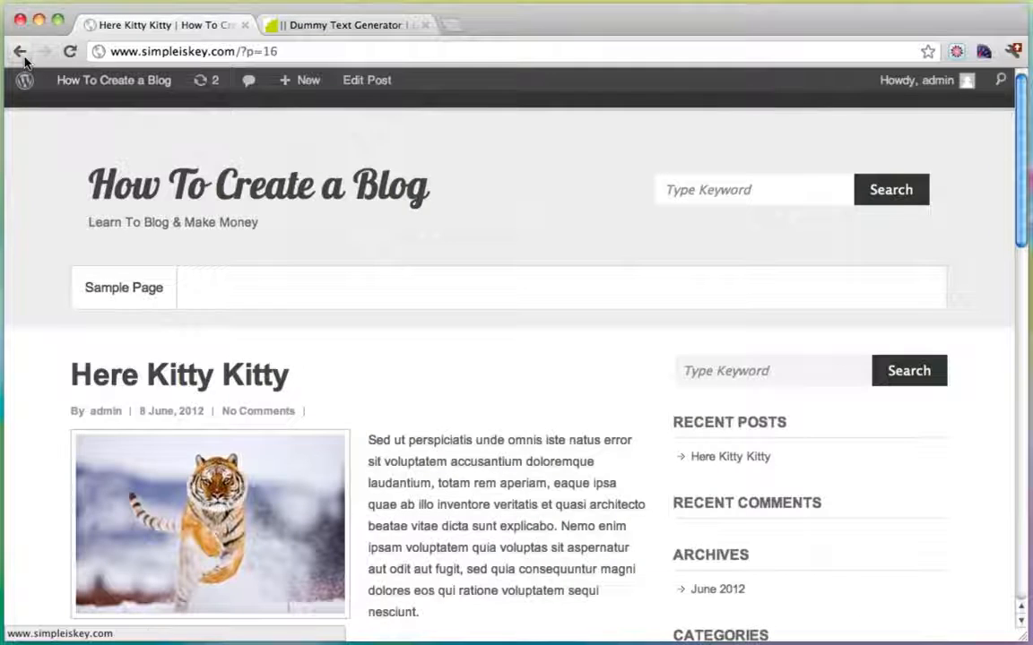
pyautogui.click(19, 52)
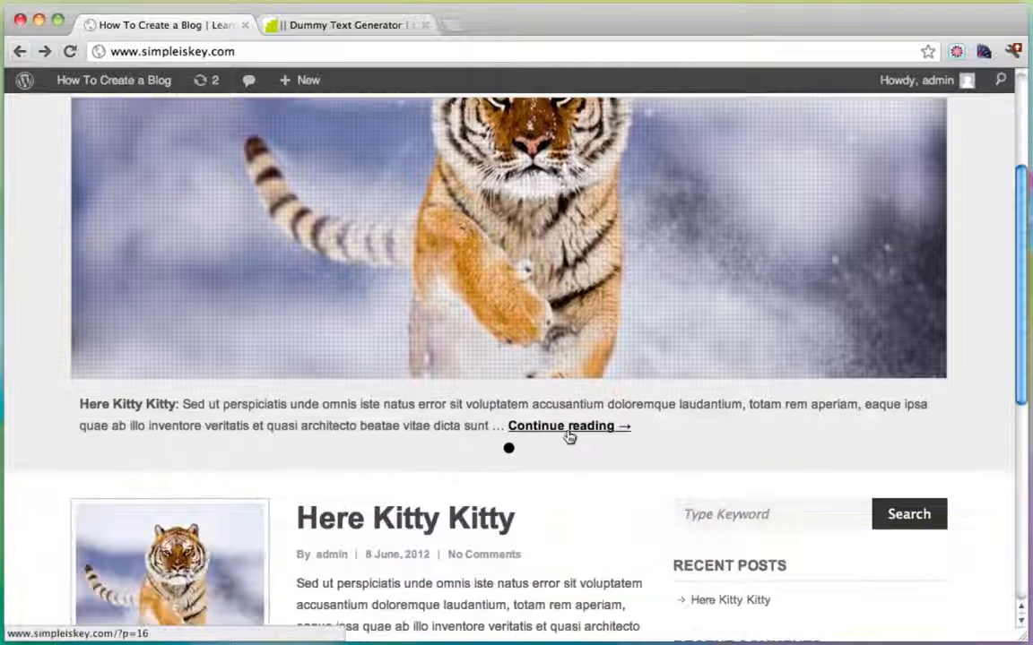
pyautogui.click(565, 428)
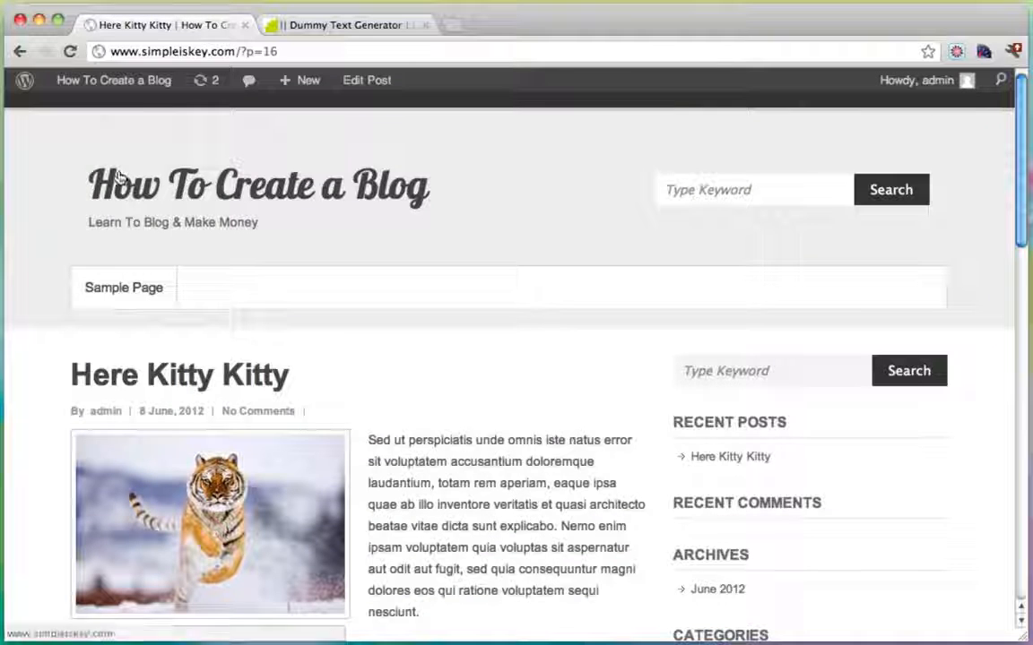
pyautogui.click(19, 51)
# Scroll back to the top of the homepage and return to the admin Dashboard.
pyautogui.scroll(2, 485, 334)
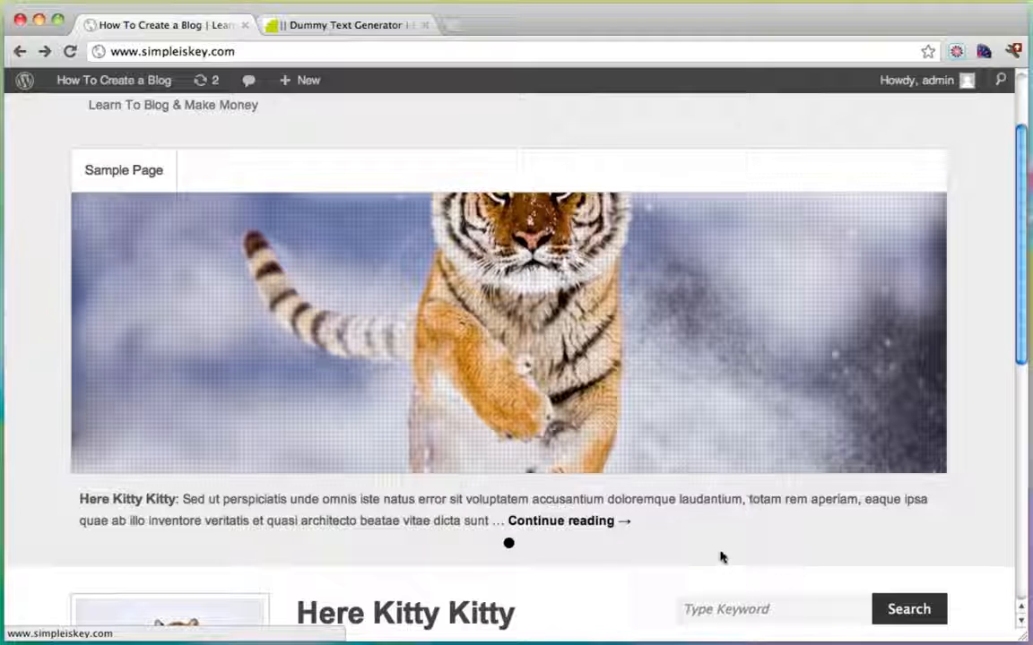
pyautogui.scroll(3, 721, 555)
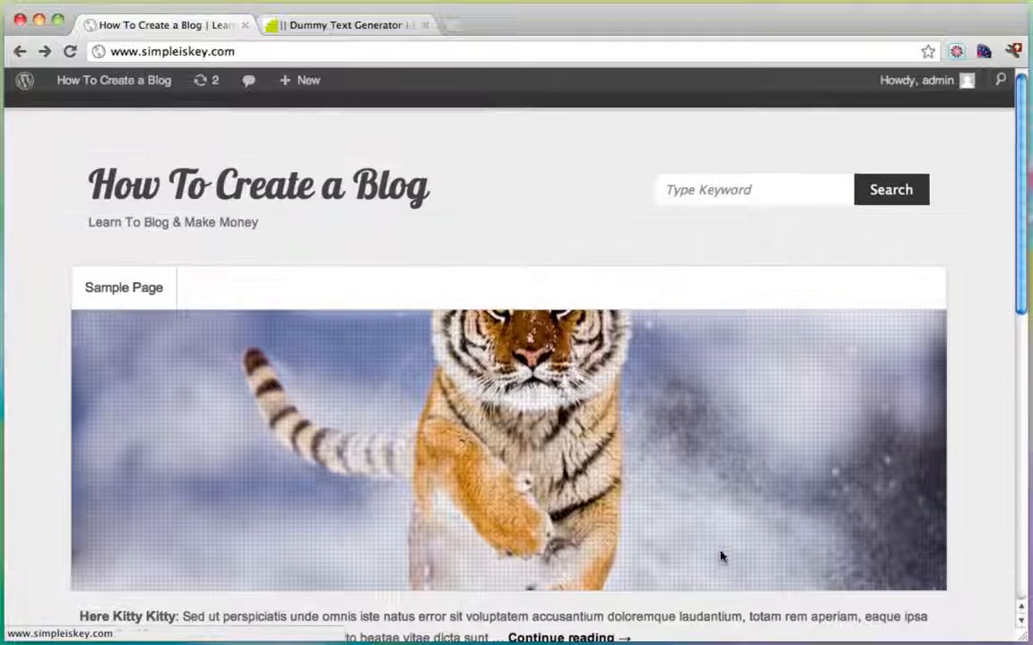
pyautogui.moveTo(113, 82)
pyautogui.click(102, 108)
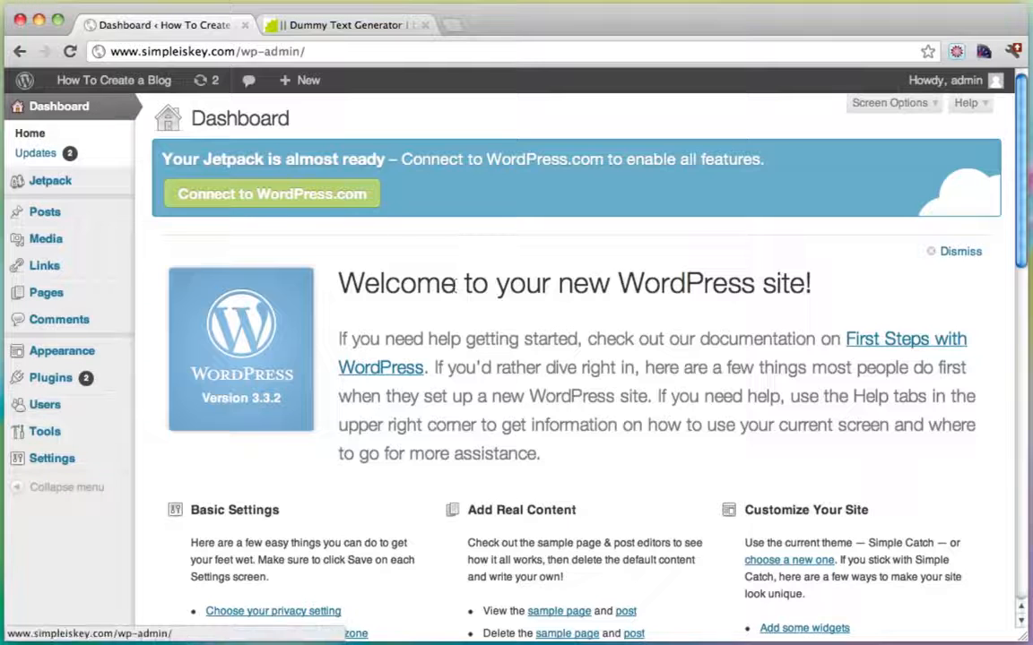
# Bring up the Plugins menu in the admin sidebar.
pyautogui.moveTo(65, 392)
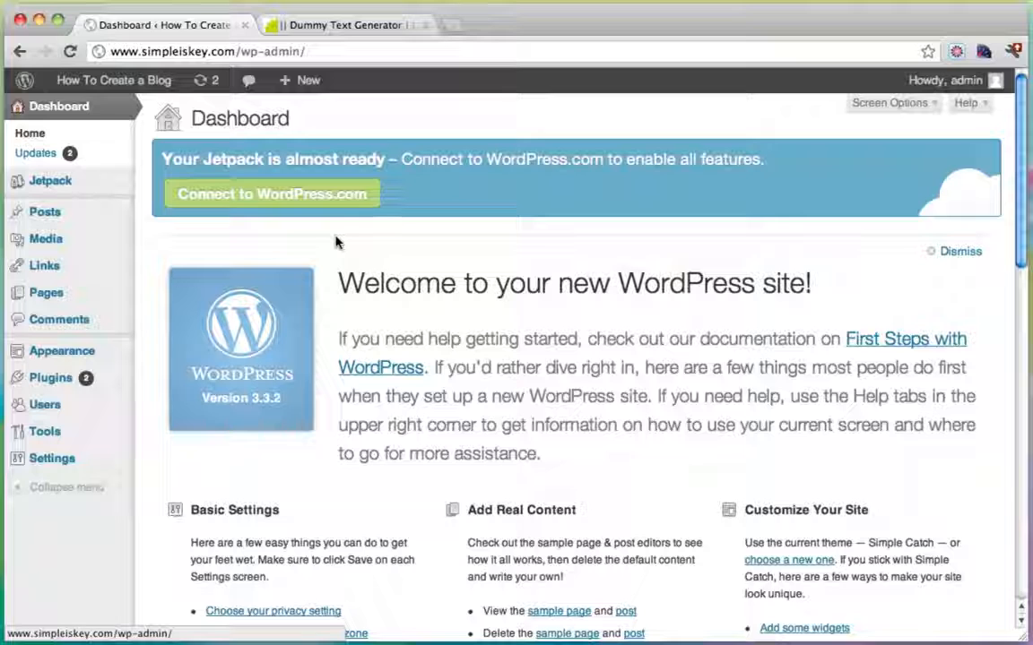
pyautogui.moveTo(94, 376)
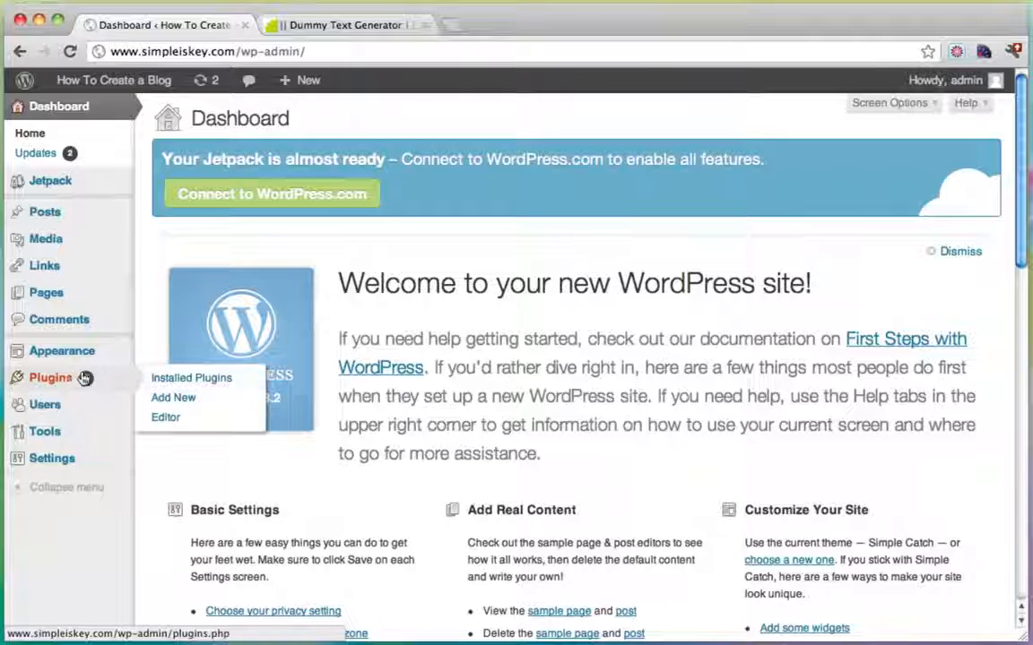
# Find Post Thumbnail Editor by searching 'thumbnail', then install and activate it.
pyautogui.click(188, 399)
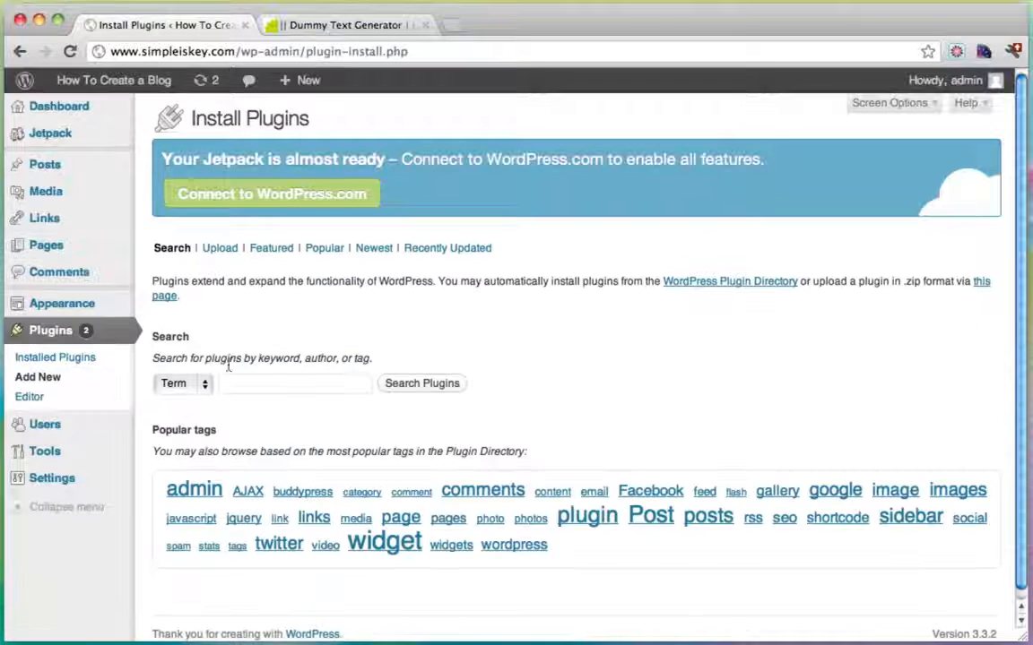
pyautogui.click(235, 383)
pyautogui.write('thumb')
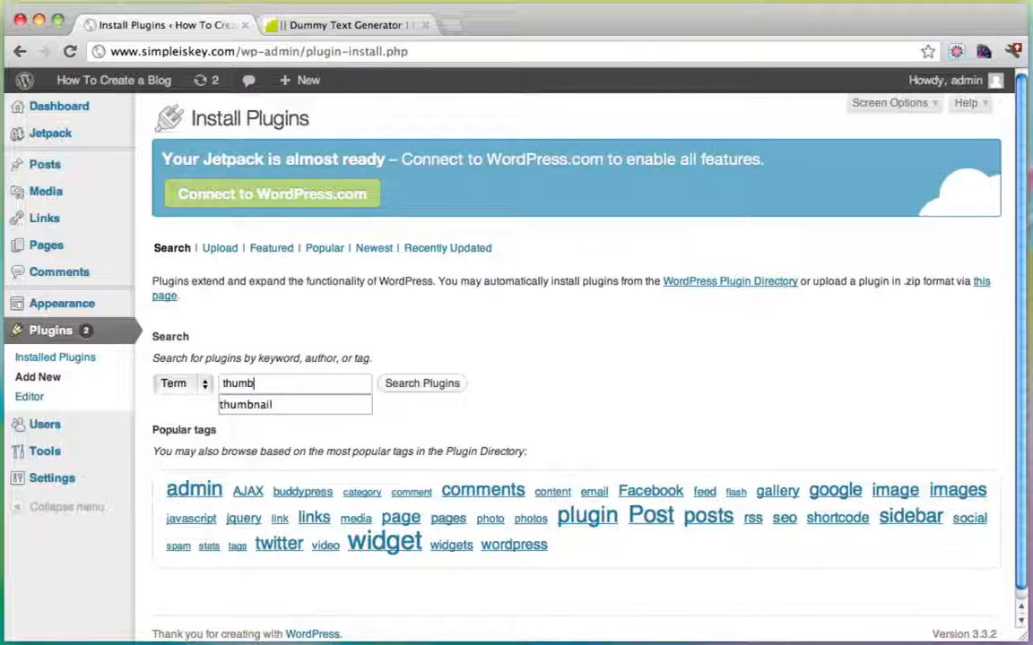
pyautogui.write('nail')
pyautogui.click(430, 383)
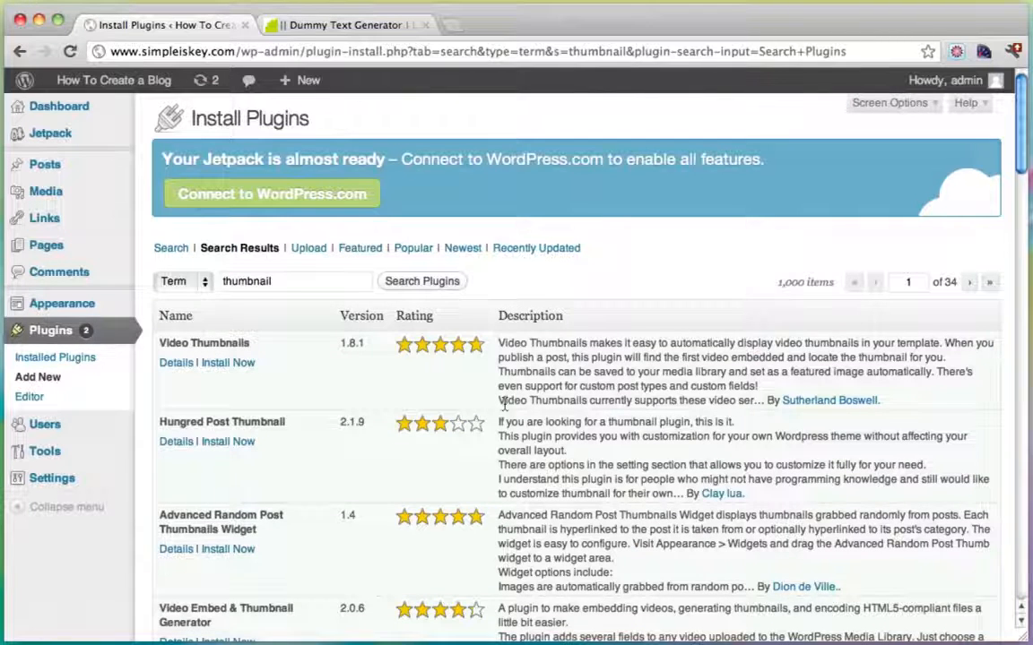
pyautogui.scroll(-5, 505, 405)
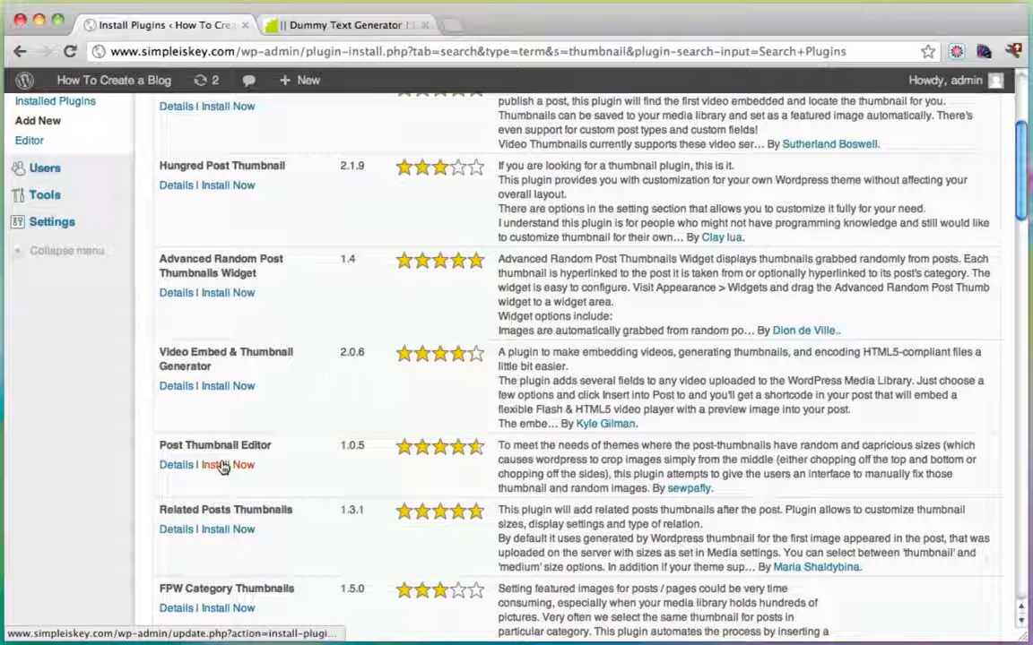
pyautogui.click(218, 465)
pyautogui.click(674, 226)
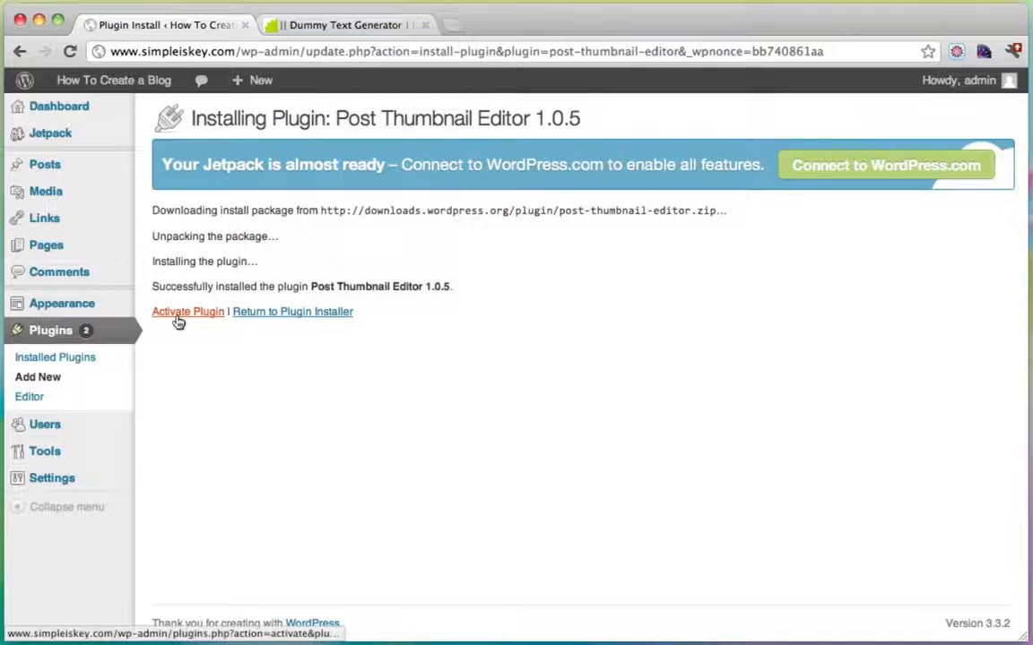
pyautogui.click(177, 319)
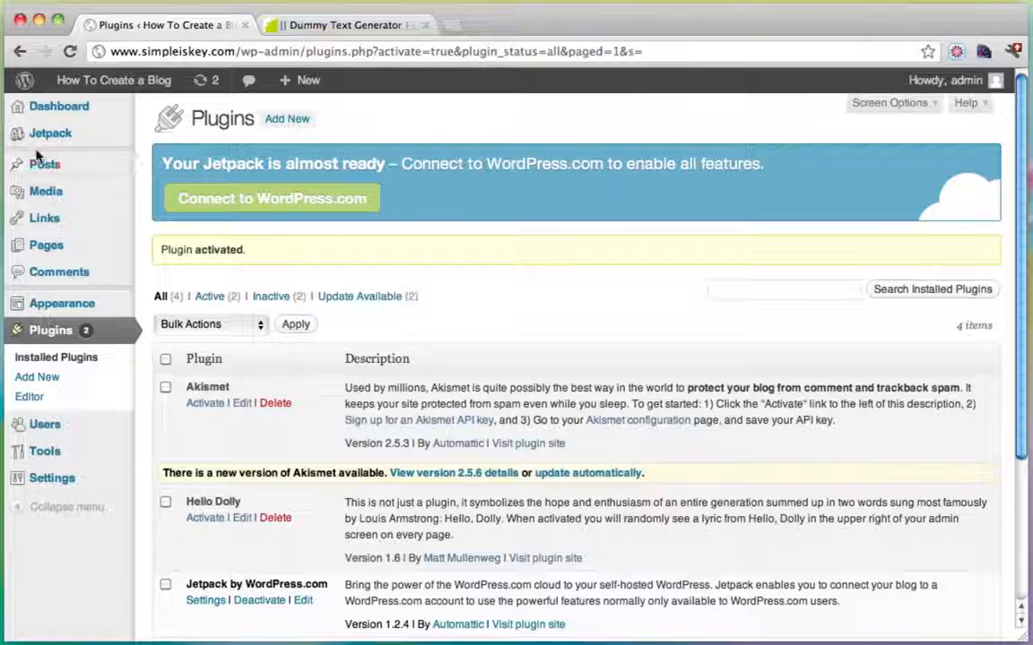
pyautogui.click(44, 163)
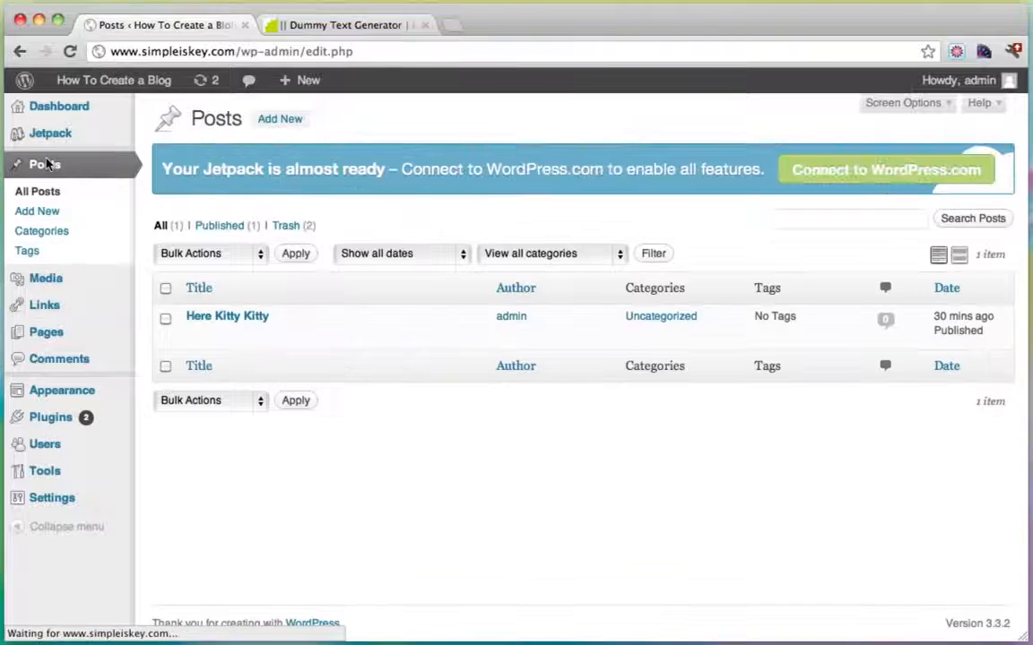
# Open the tiger image in Post Thumbnail Editor from the Here Kitty Kitty post's gallery.
pyautogui.click(195, 334)
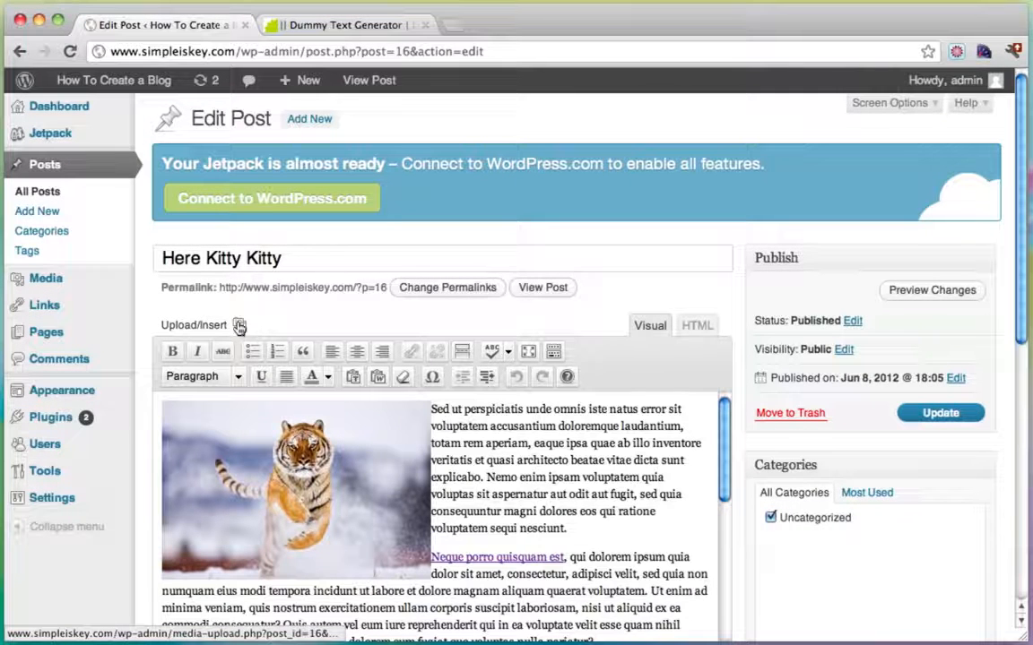
pyautogui.click(240, 327)
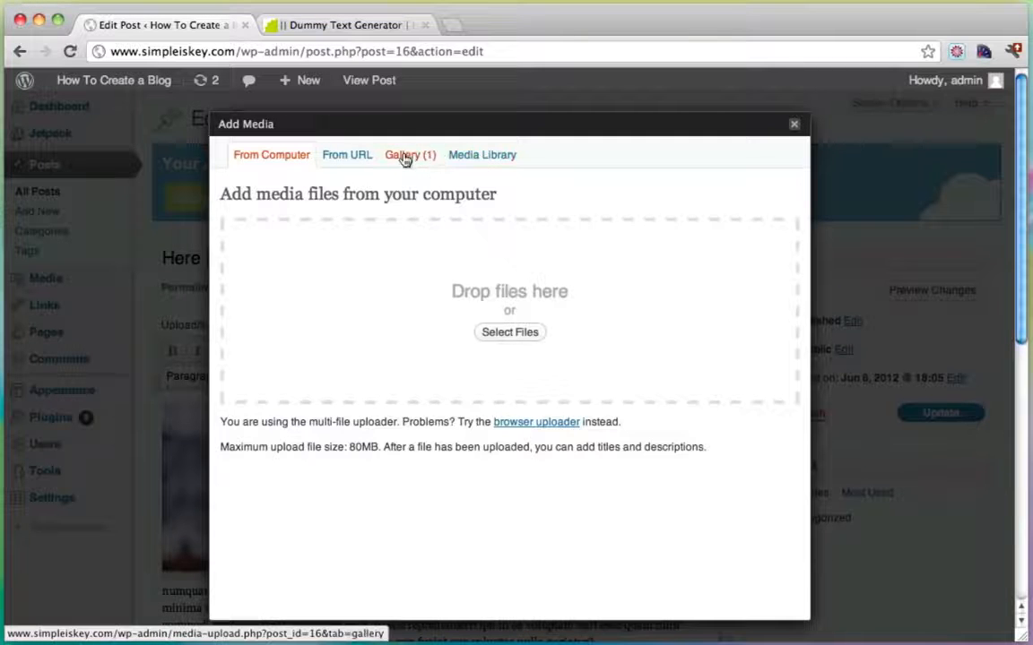
pyautogui.click(406, 158)
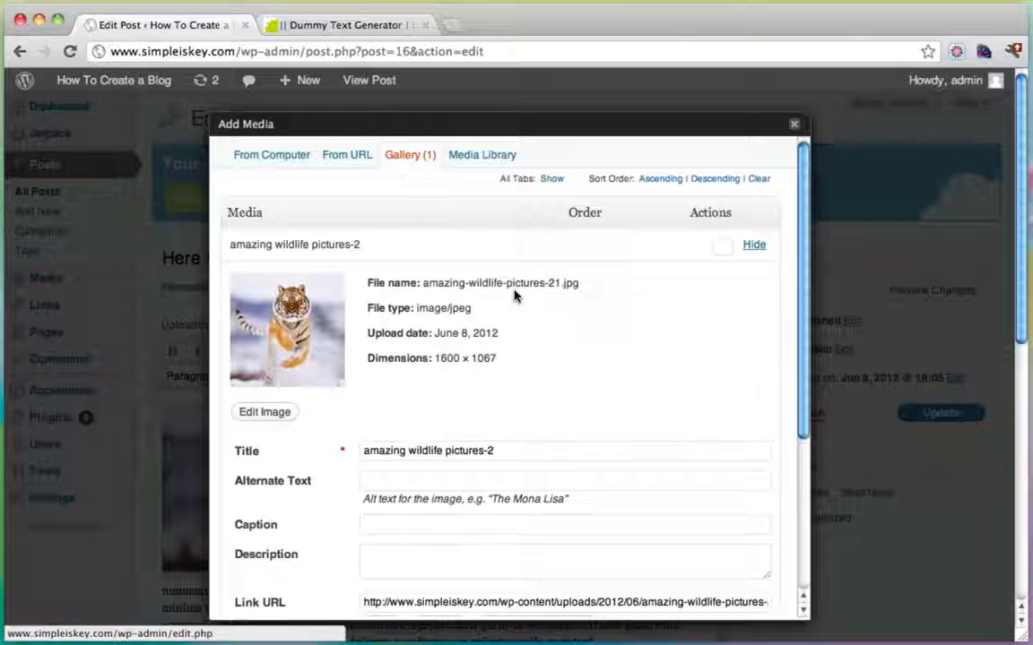
pyautogui.scroll(-5, 516, 296)
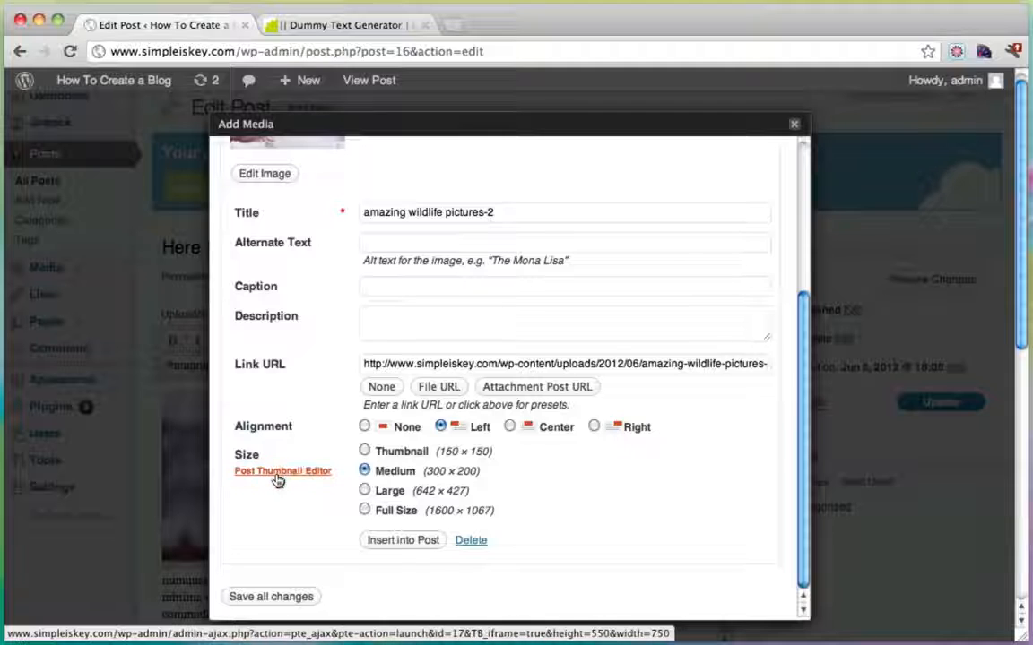
pyautogui.click(277, 476)
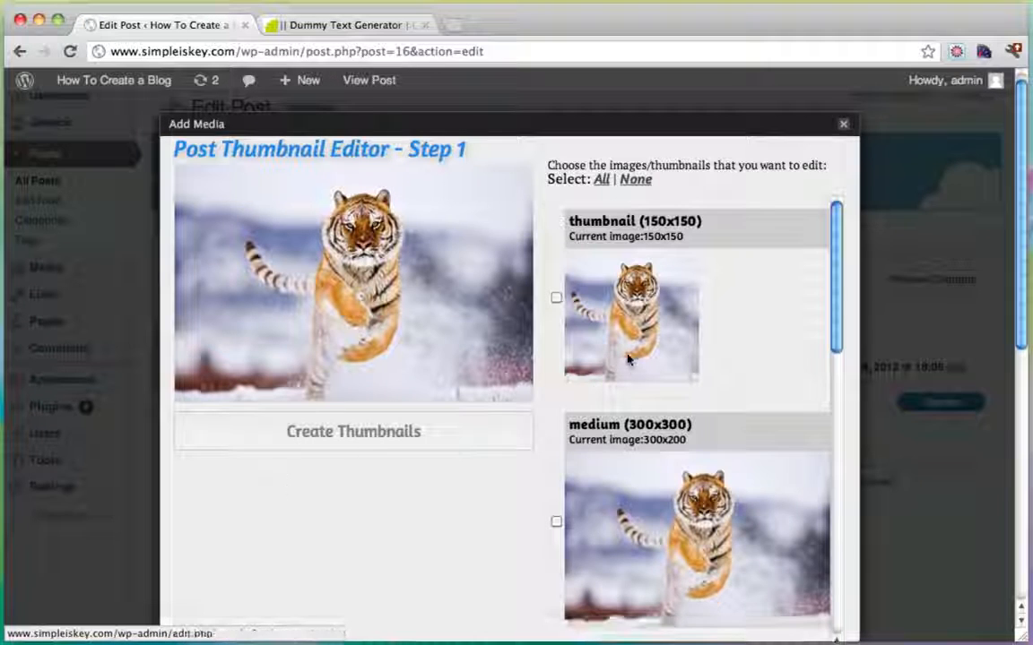
pyautogui.scroll(-3, 628, 358)
pyautogui.scroll(-1, 628, 359)
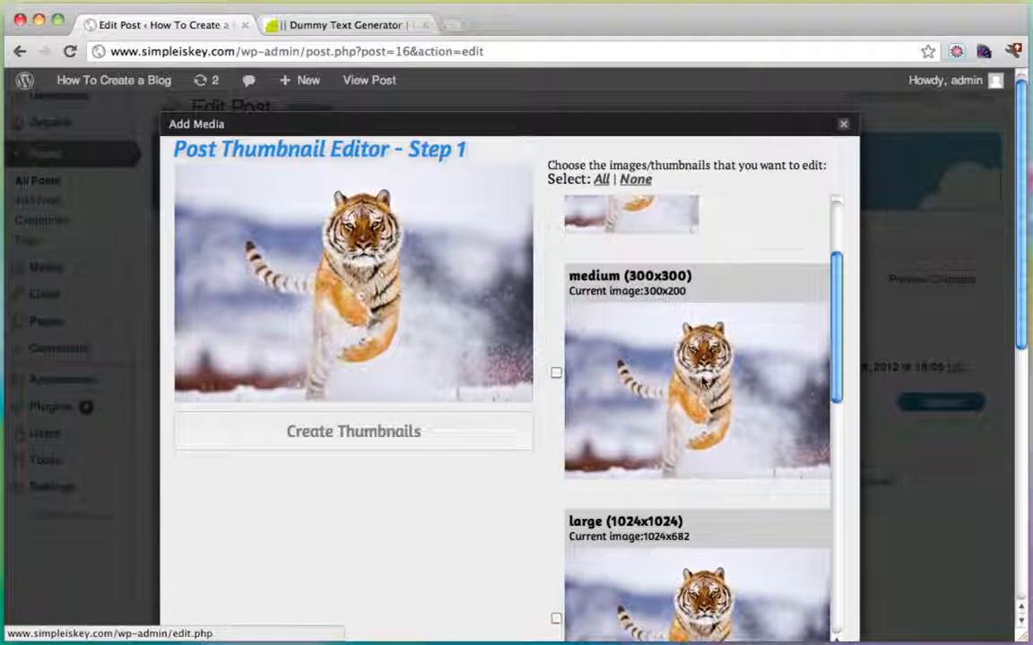
pyautogui.scroll(-3, 704, 384)
pyautogui.scroll(-6, 687, 420)
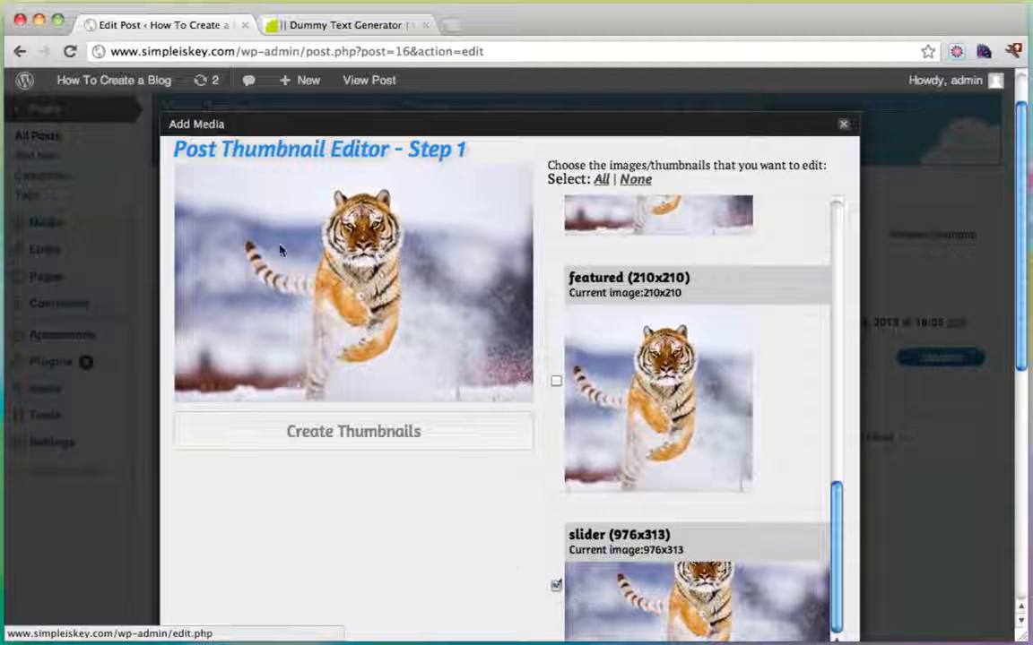
# Crop the 976x313 slider thumbnail around the tiger's head and upper body, then update the post.
pyautogui.moveTo(206, 183); pyautogui.dragTo(477, 304)
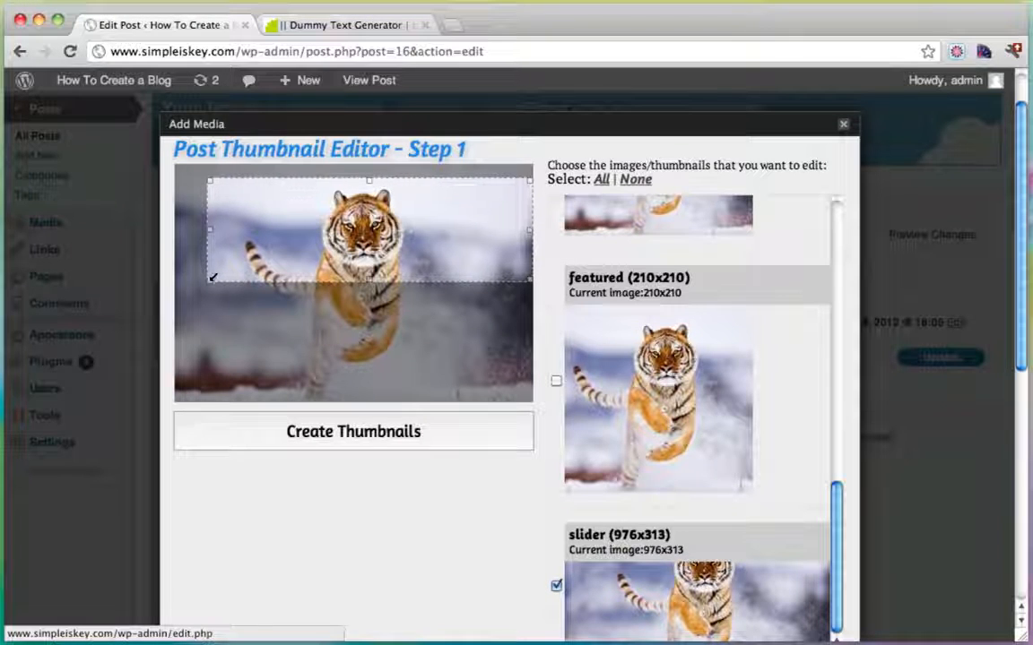
pyautogui.moveTo(212, 277); pyautogui.dragTo(170, 294)
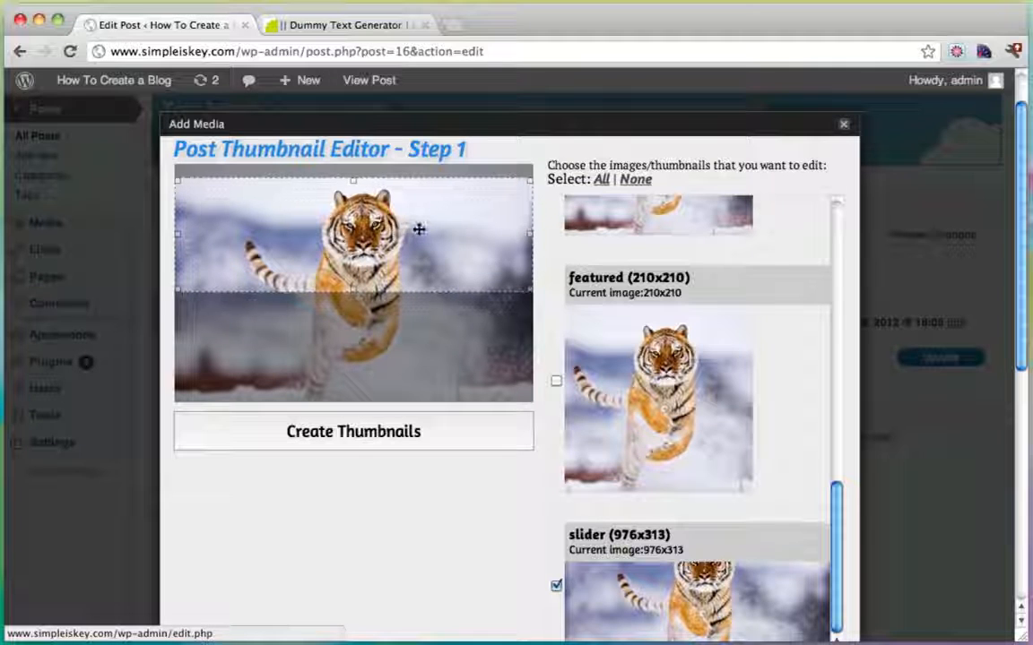
pyautogui.moveTo(419, 230); pyautogui.dragTo(419, 238)
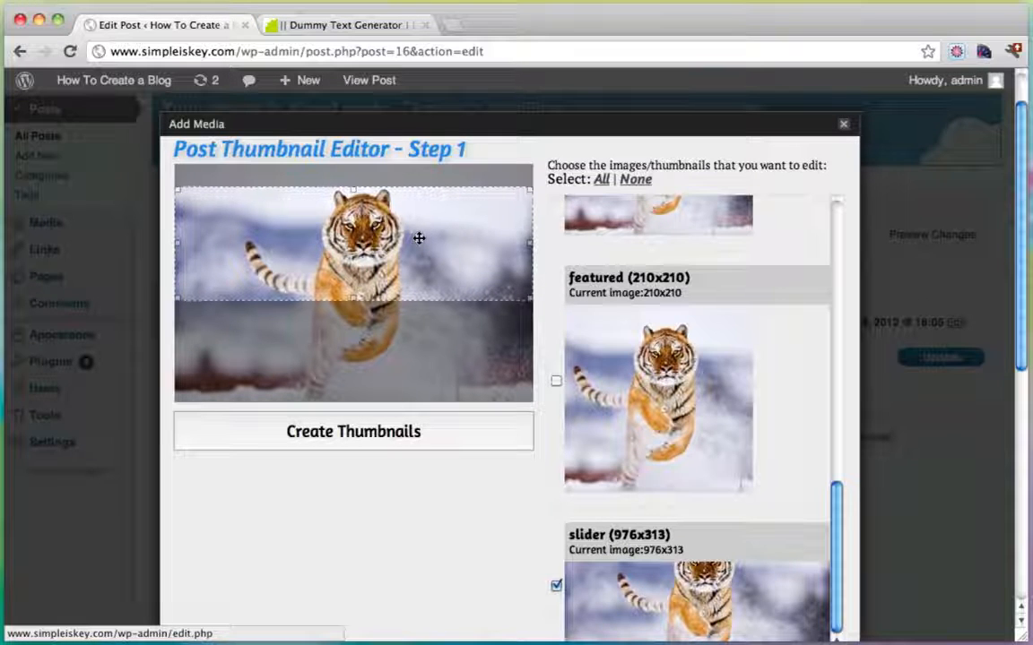
pyautogui.click(350, 432)
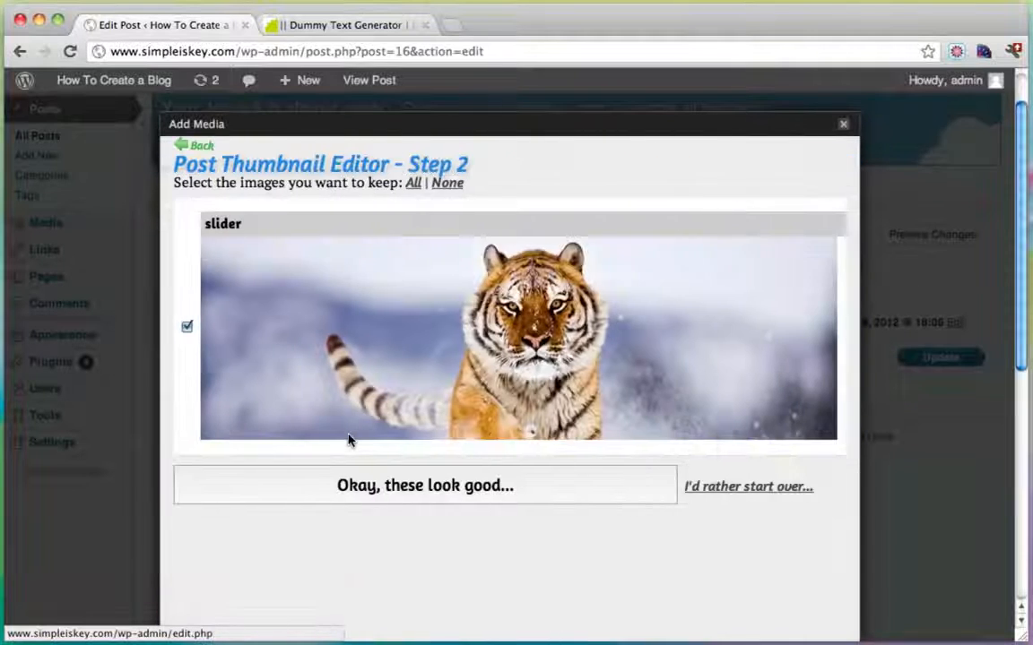
pyautogui.click(418, 494)
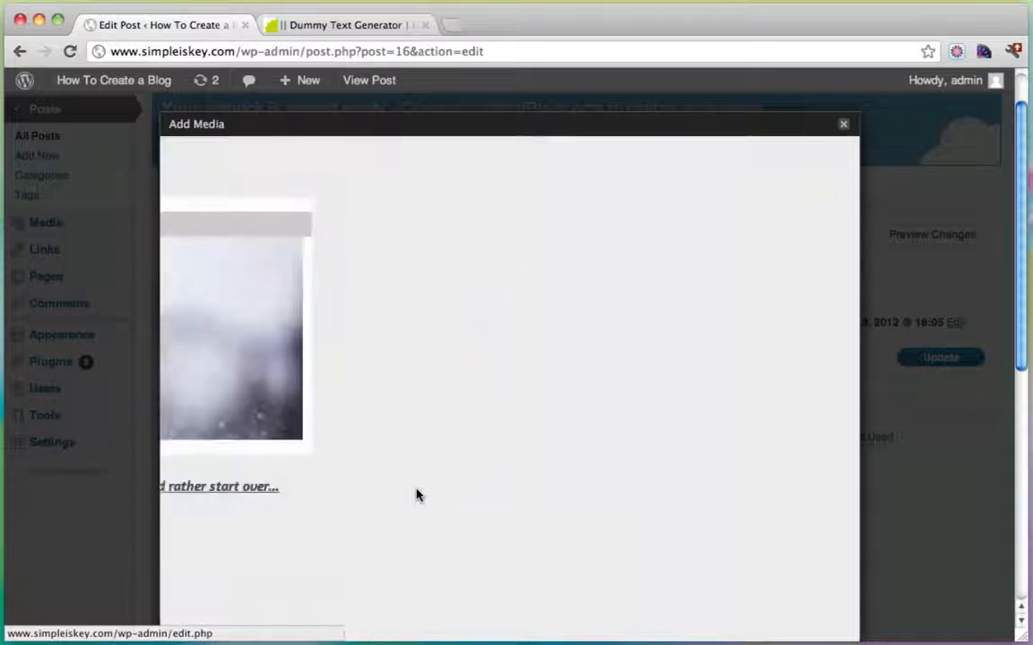
pyautogui.click(843, 125)
pyautogui.click(940, 358)
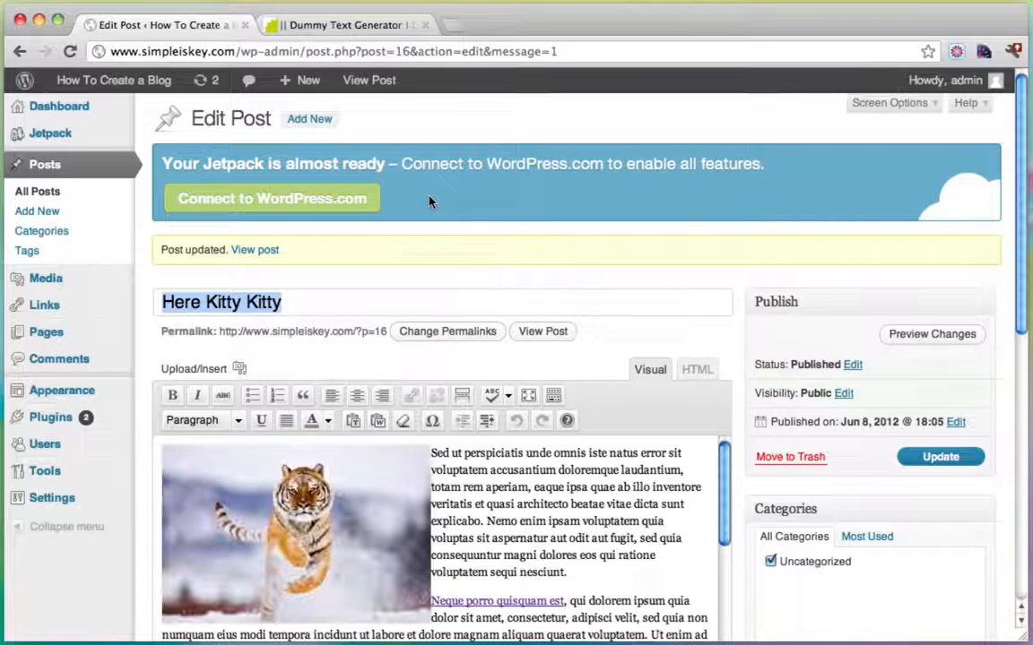
# View the live homepage and scroll through the recropped tiger slider and Here Kitty Kitty post.
pyautogui.moveTo(88, 82)
pyautogui.click(99, 108)
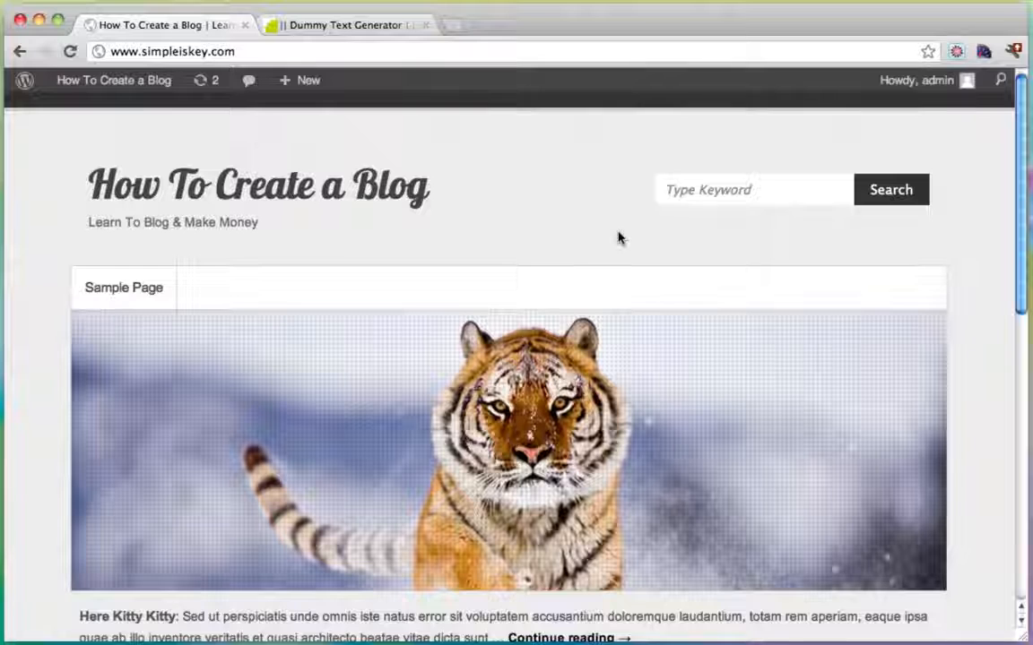
pyautogui.scroll(-2, 933, 243)
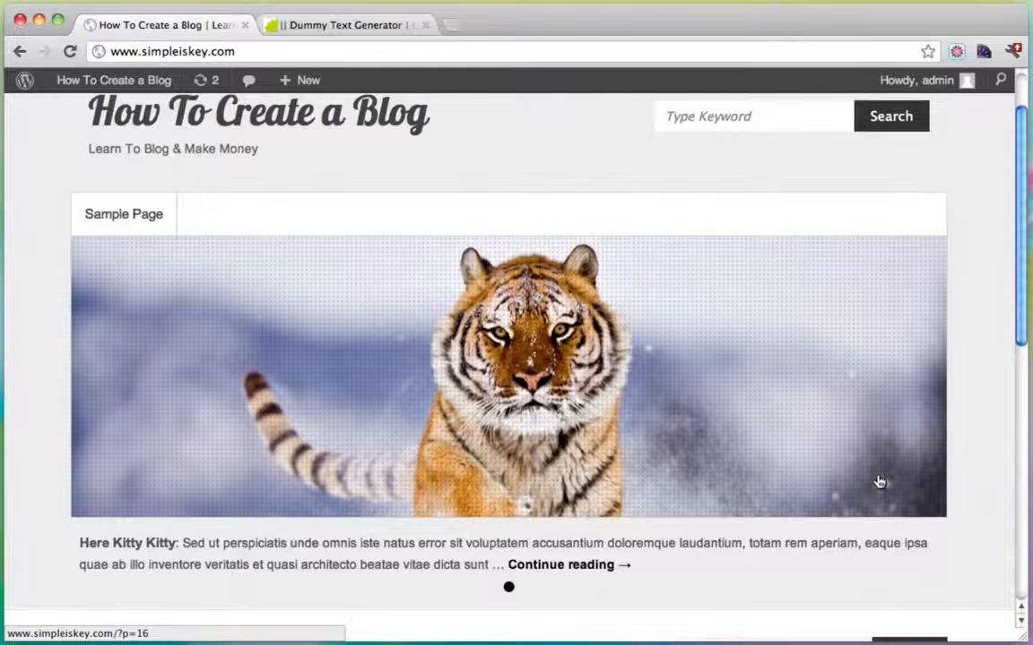
pyautogui.scroll(2, 880, 483)
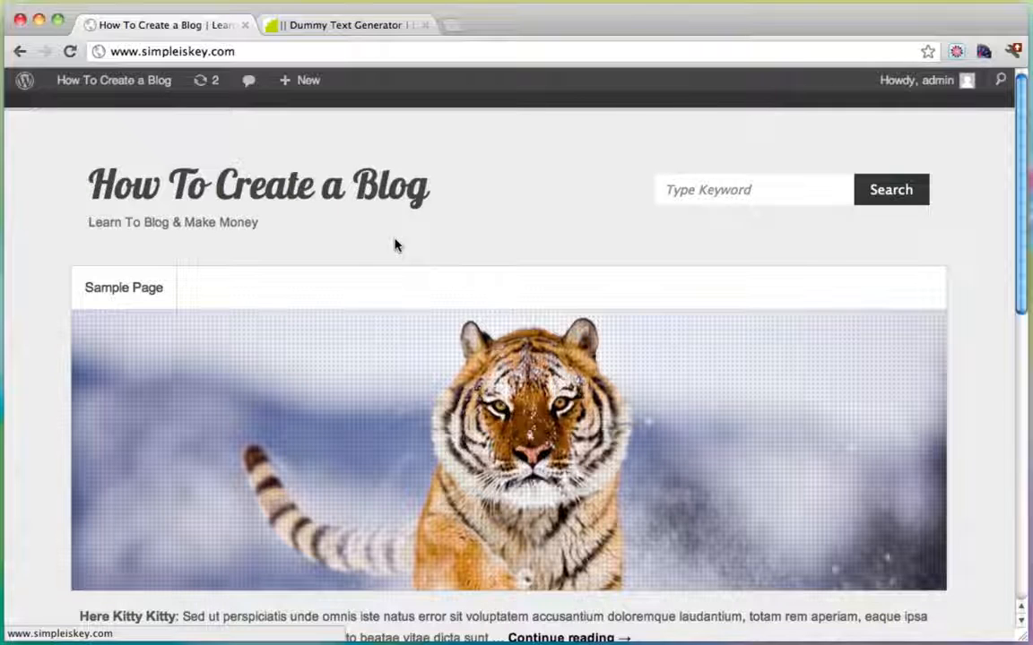
pyautogui.scroll(-10, 395, 245)
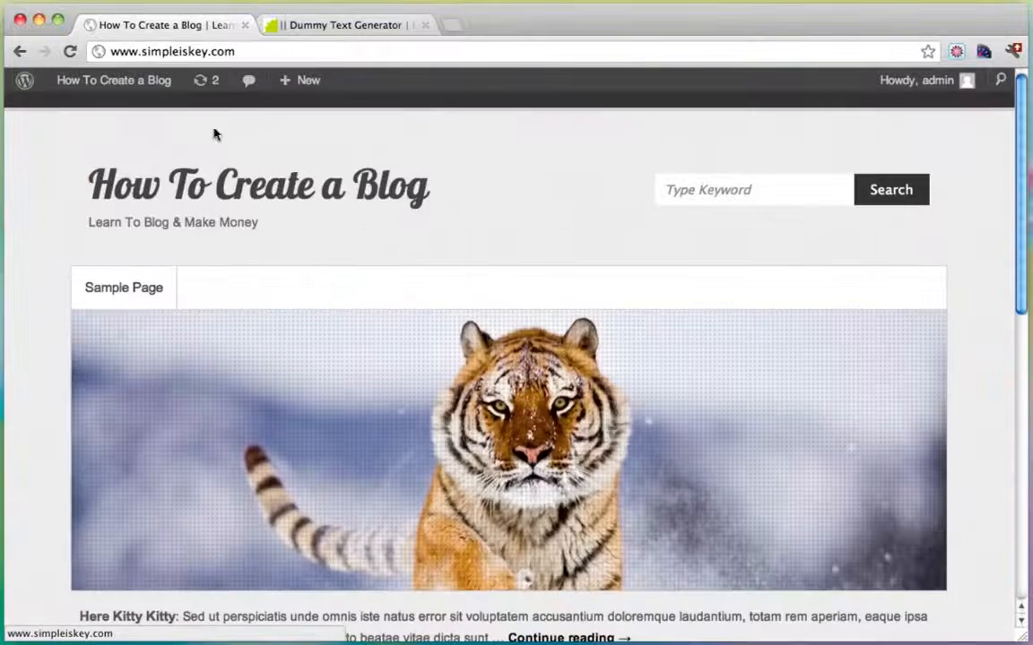
pyautogui.moveTo(100, 81)
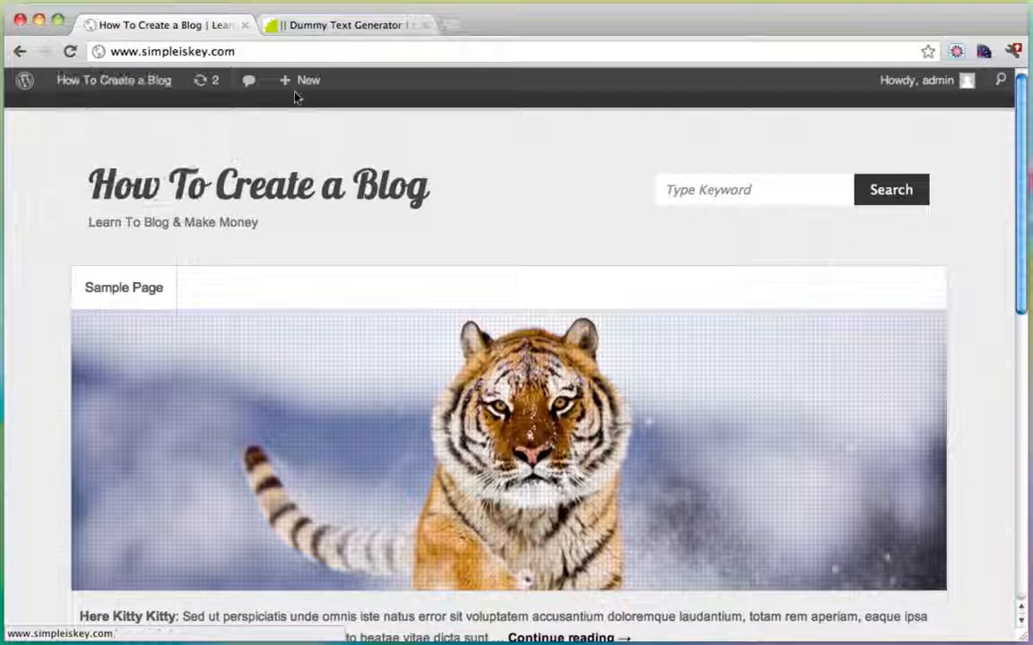
# Start a new post titled 'Amazing Lightning'.
pyautogui.moveTo(293, 87)
pyautogui.click(295, 118)
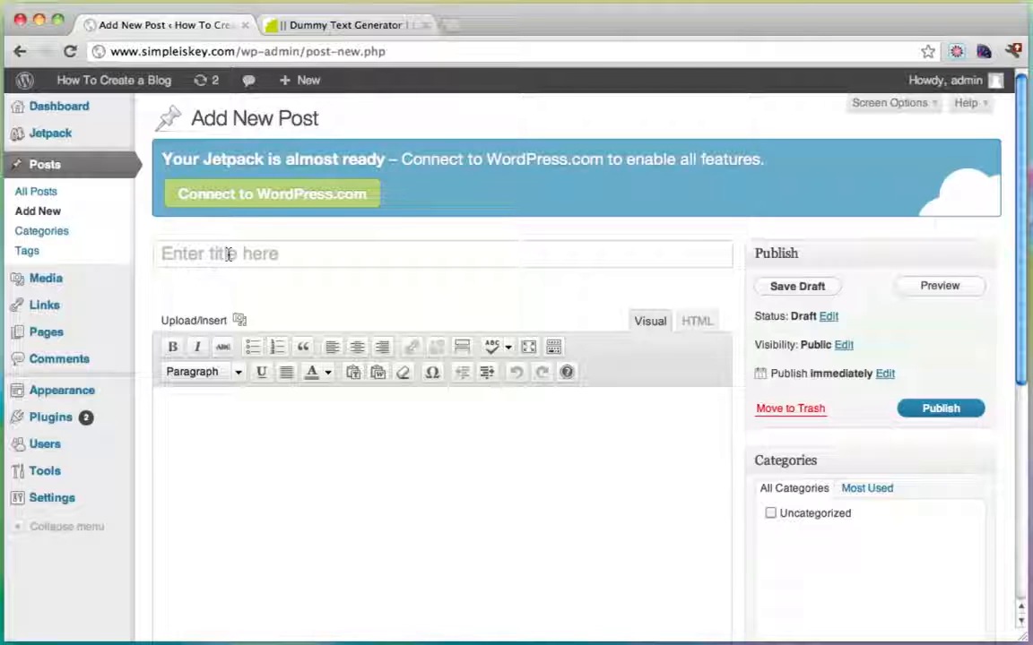
pyautogui.click(229, 254)
pyautogui.write('Amazing L')
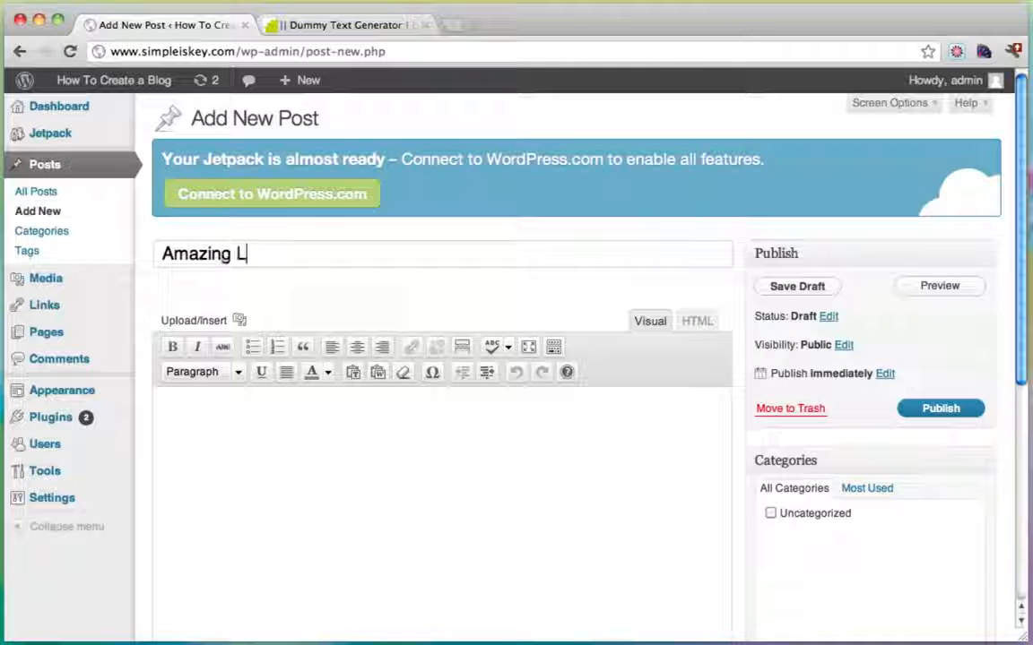
pyautogui.write('ightning')
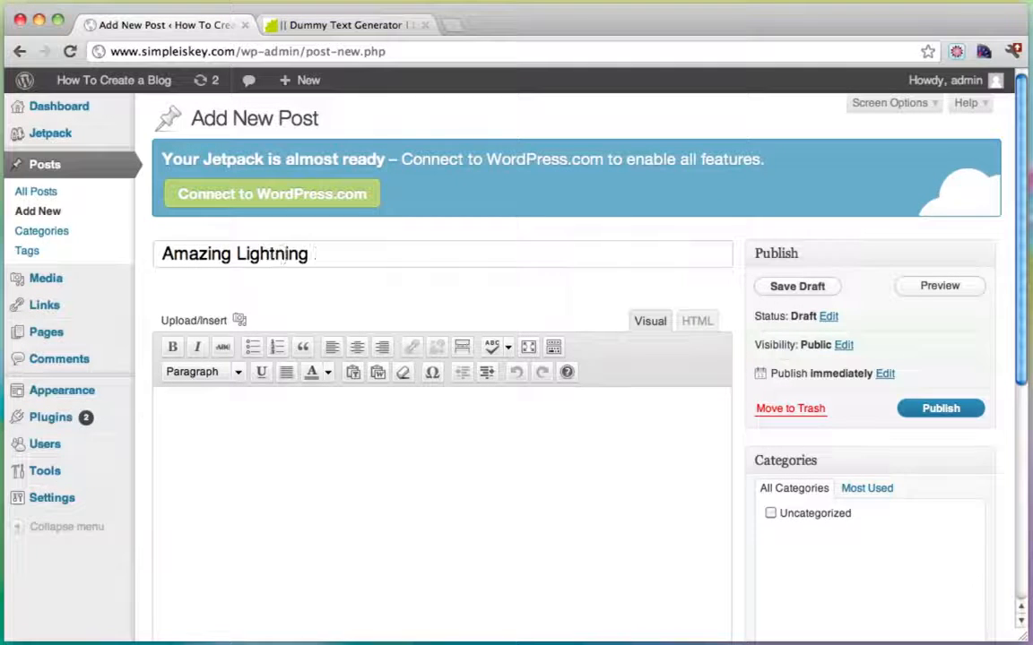
pyautogui.click(404, 496)
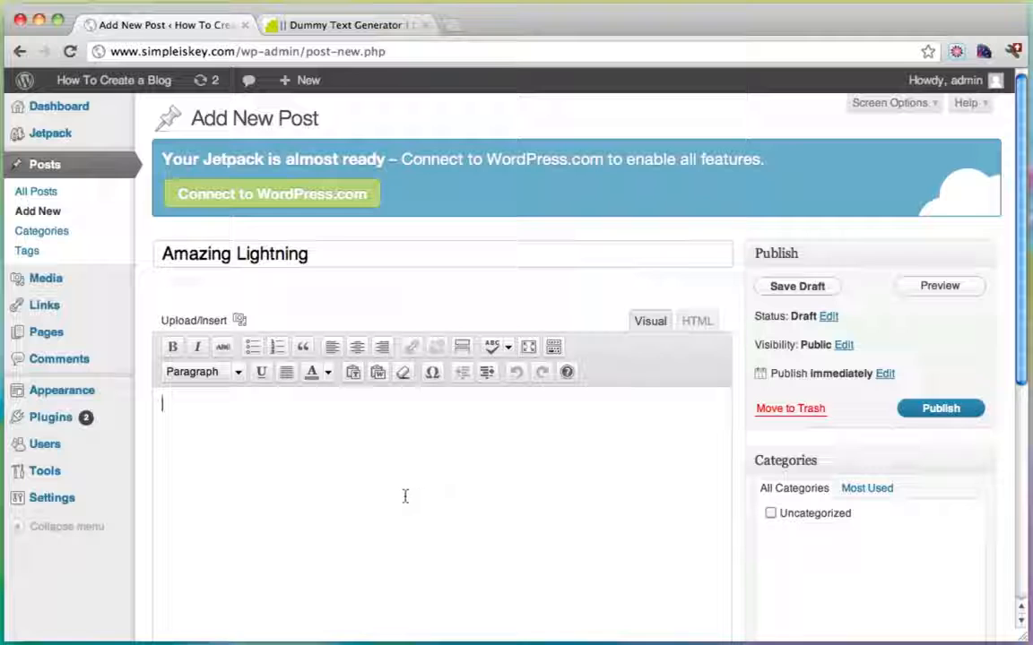
# Copy the dummy Latin paragraphs from the generator page and paste them into the post body.
pyautogui.click(353, 25)
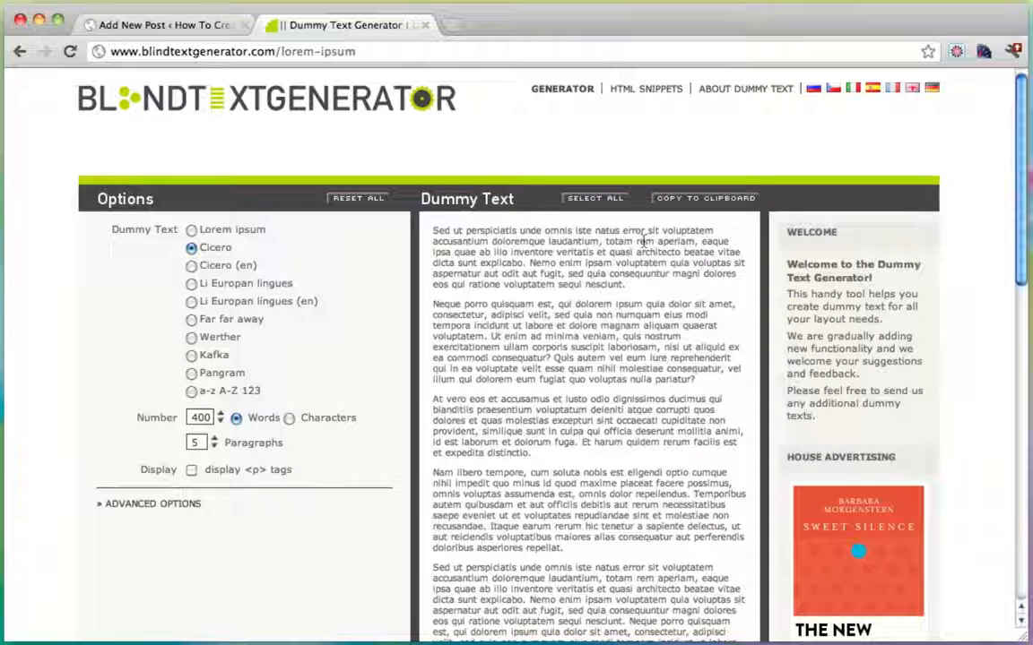
pyautogui.click(692, 198)
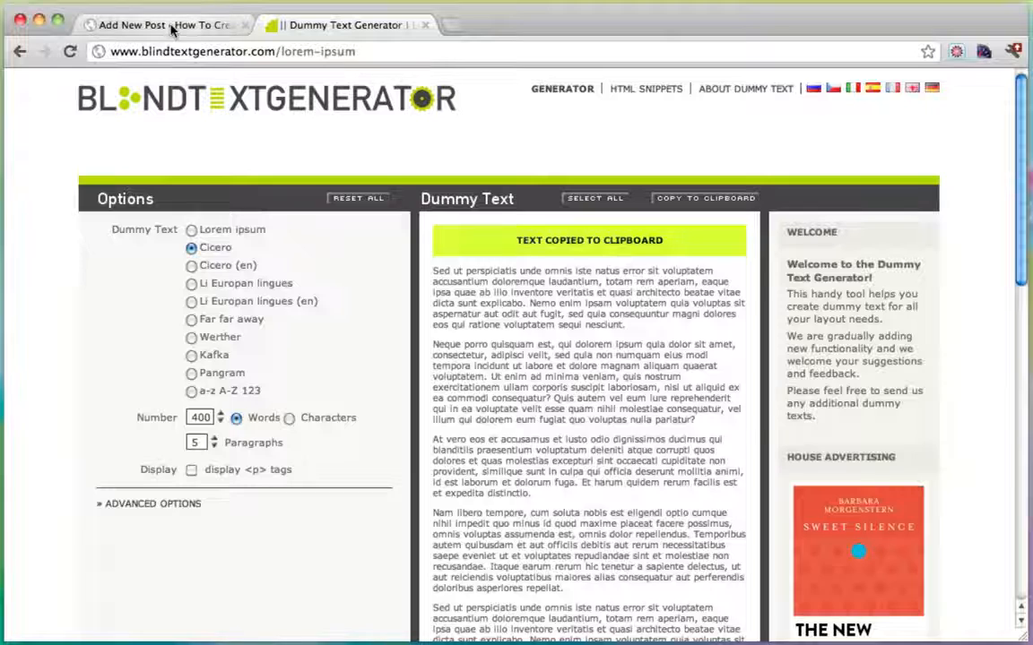
pyautogui.click(172, 27)
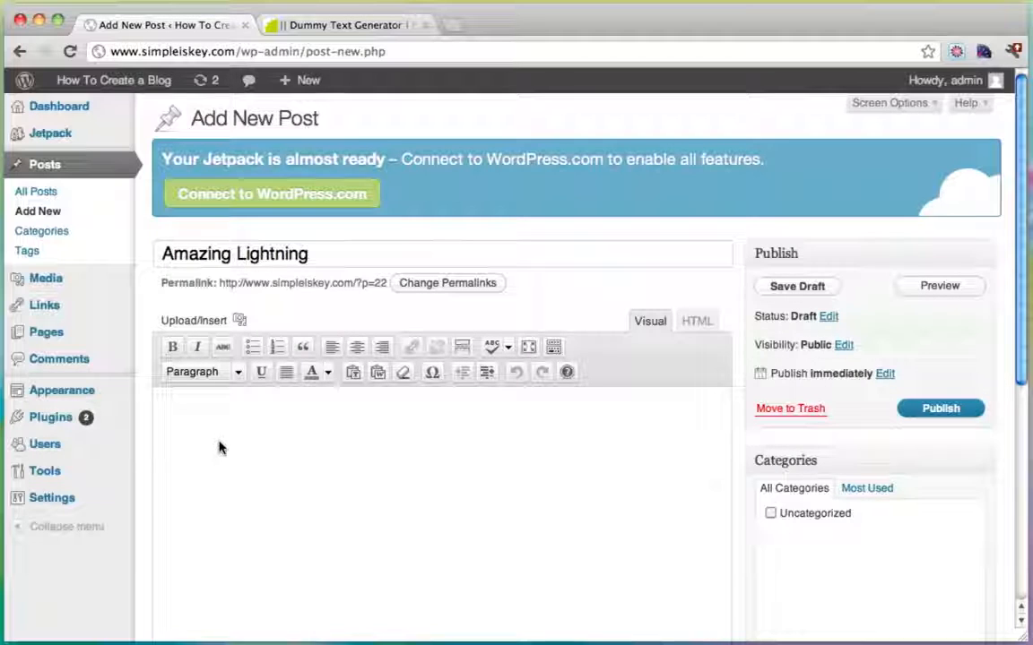
pyautogui.click(219, 449)
pyautogui.hotkey('ctrl', 'v')
pyautogui.scroll(10, 298, 491)
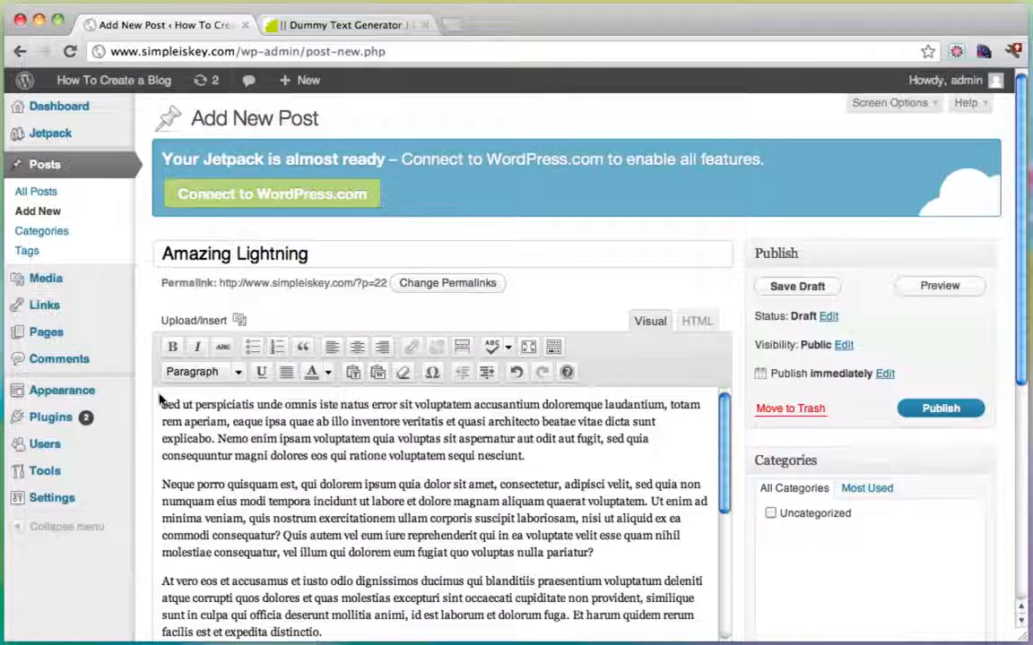
# Upload crazy-lightning-blue-glamour-photography.jpg and insert it into the post with Link URL set to None.
pyautogui.click(241, 321)
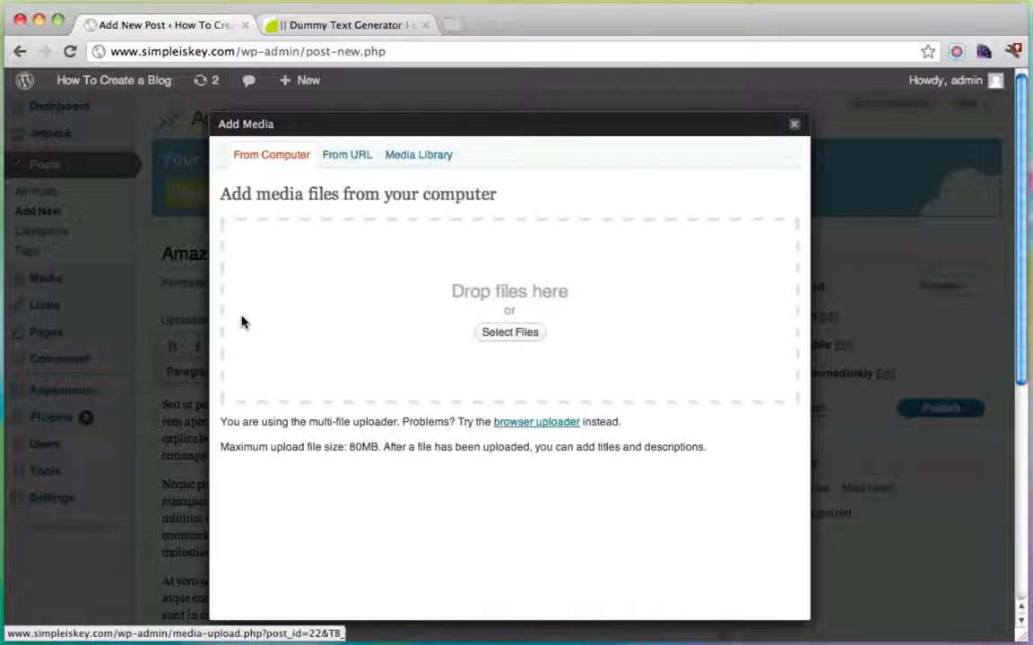
pyautogui.click(507, 332)
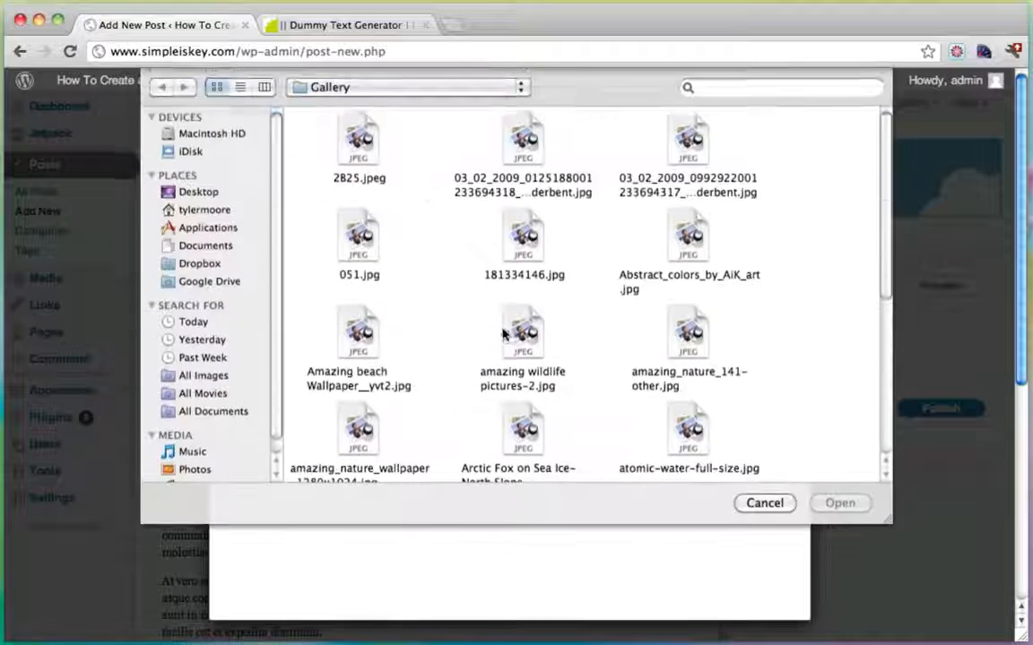
pyautogui.scroll(-5, 559, 228)
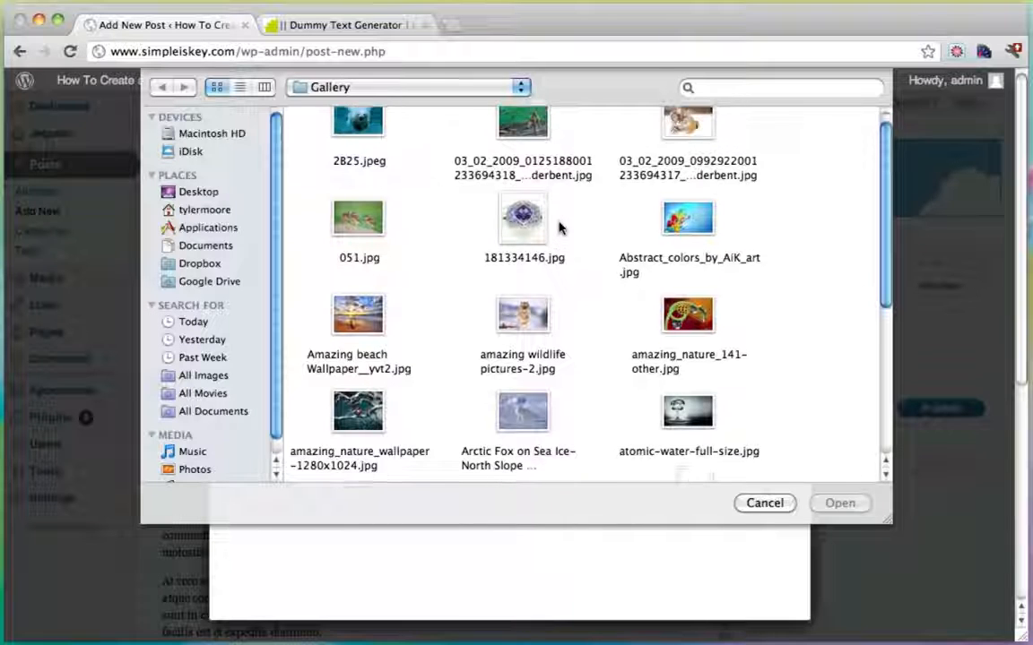
pyautogui.scroll(-2, 559, 227)
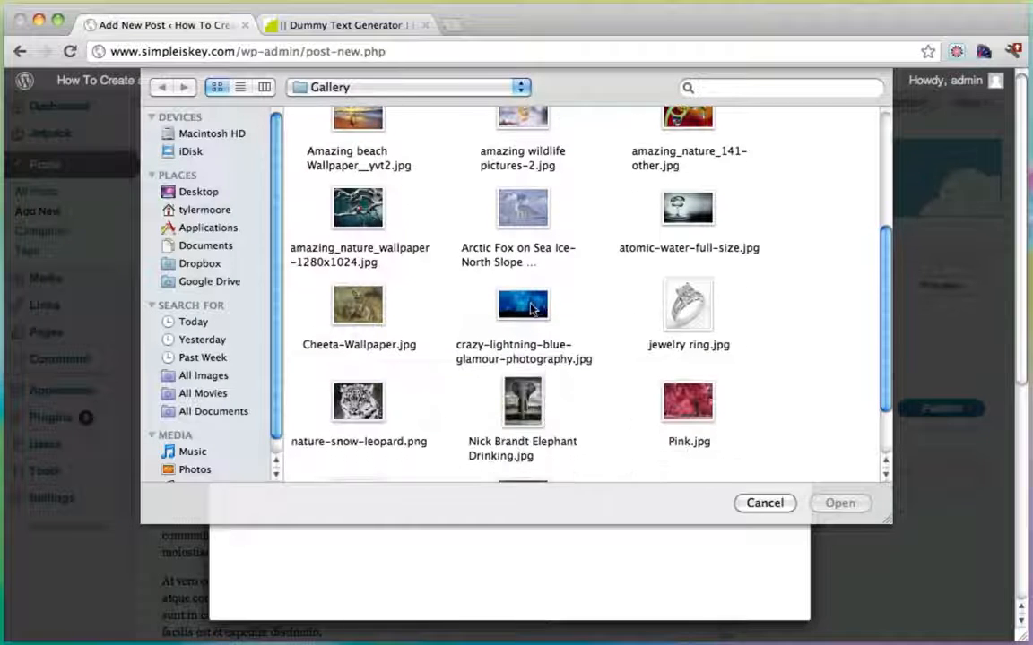
pyautogui.click(575, 359)
pyautogui.click(843, 504)
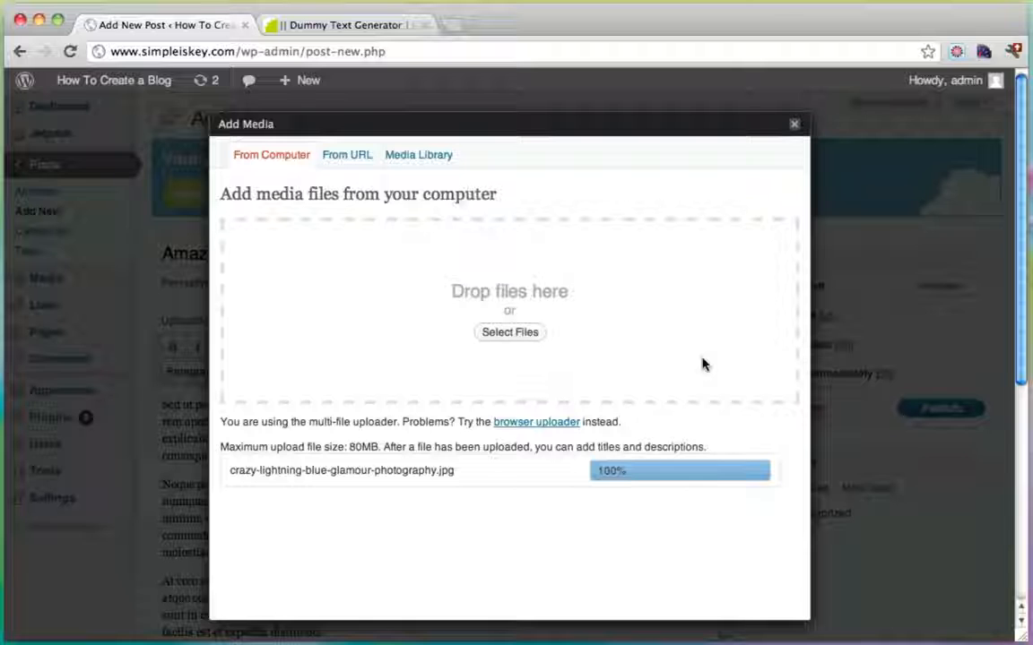
pyautogui.scroll(-10, 704, 364)
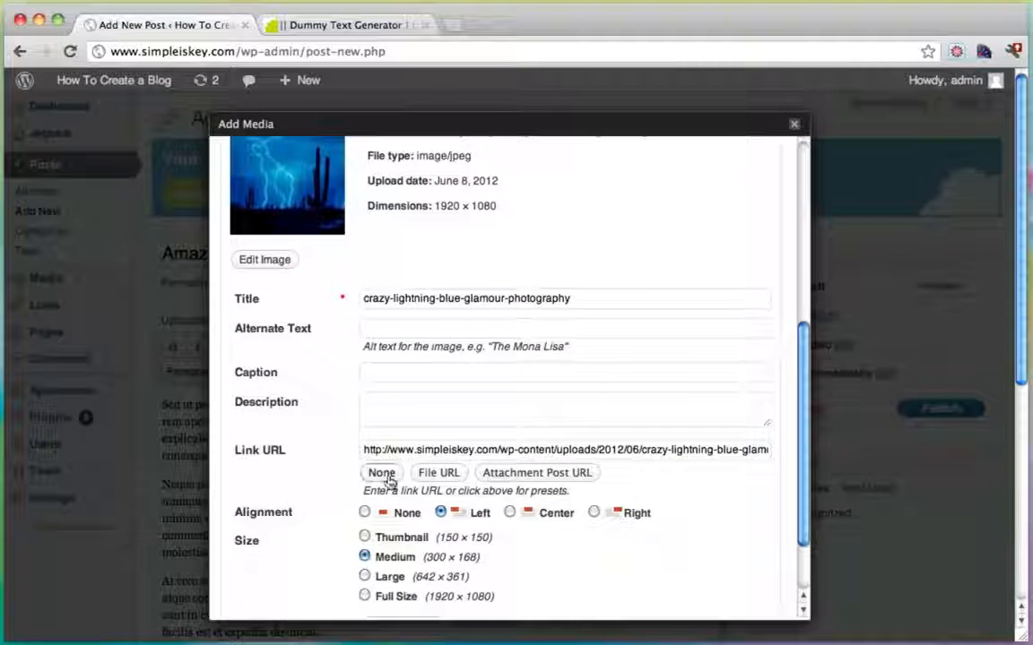
pyautogui.click(381, 473)
pyautogui.scroll(-2, 517, 381)
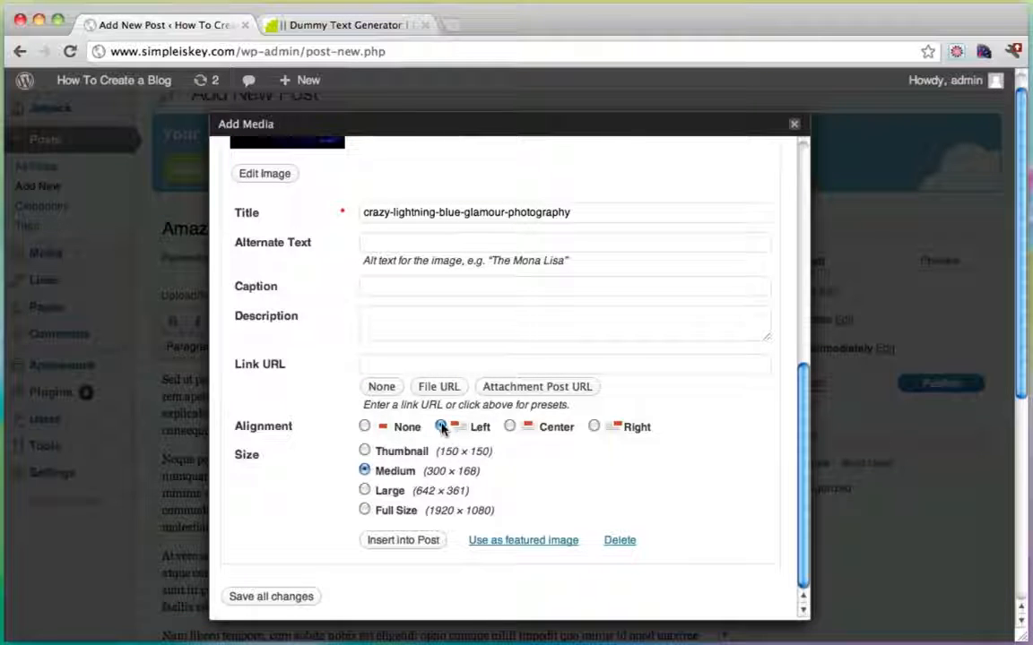
pyautogui.click(401, 540)
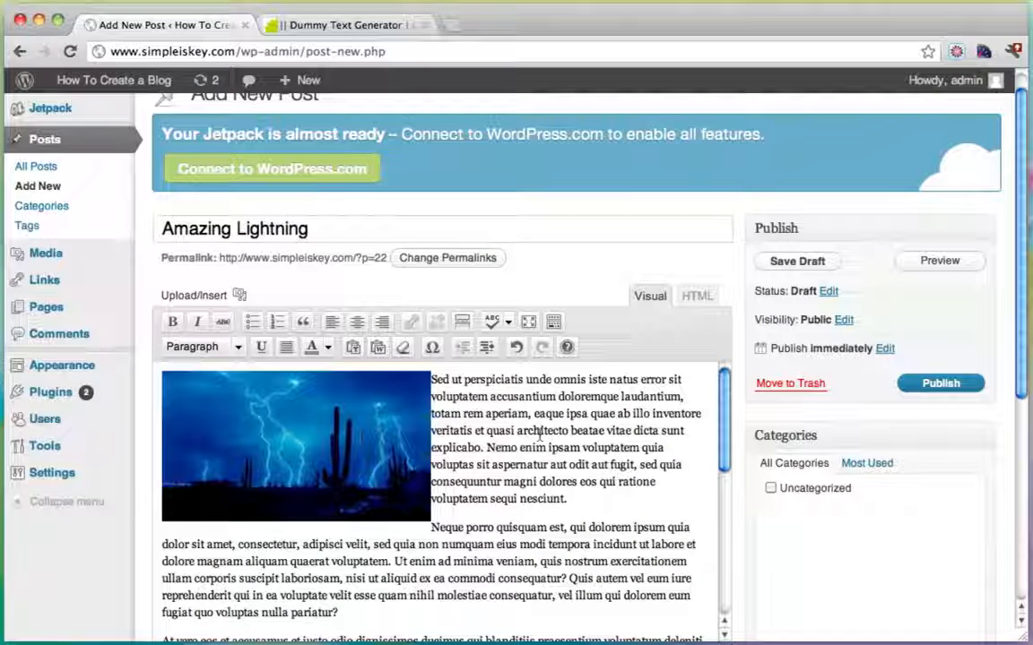
# Open the Post Thumbnail Editor for the uploaded lightning image from the featured image Gallery.
pyautogui.scroll(-5, 903, 477)
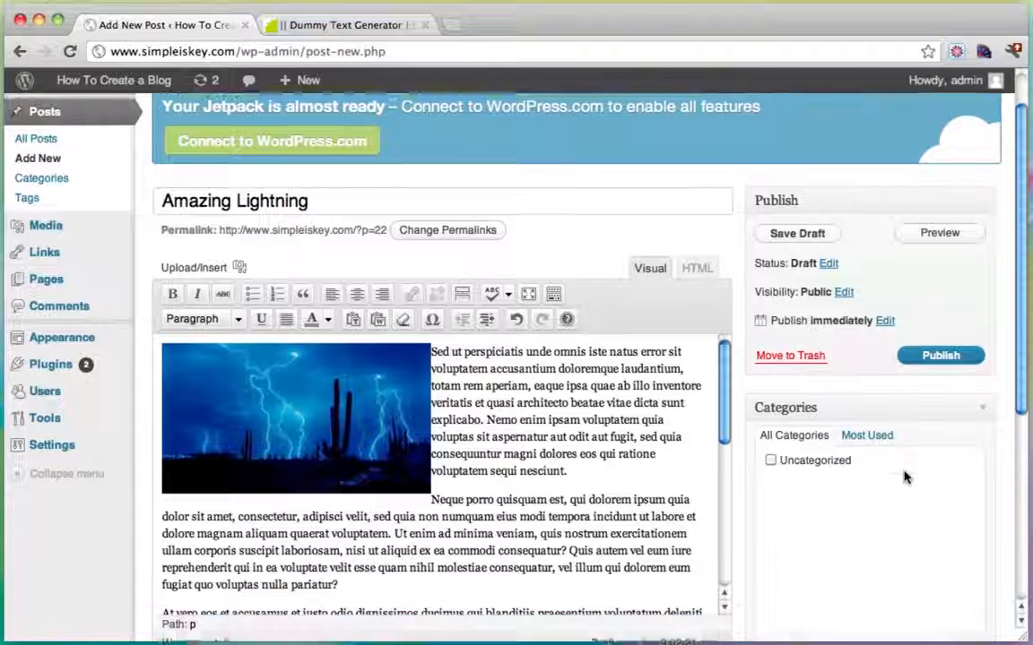
pyautogui.scroll(-2, 904, 477)
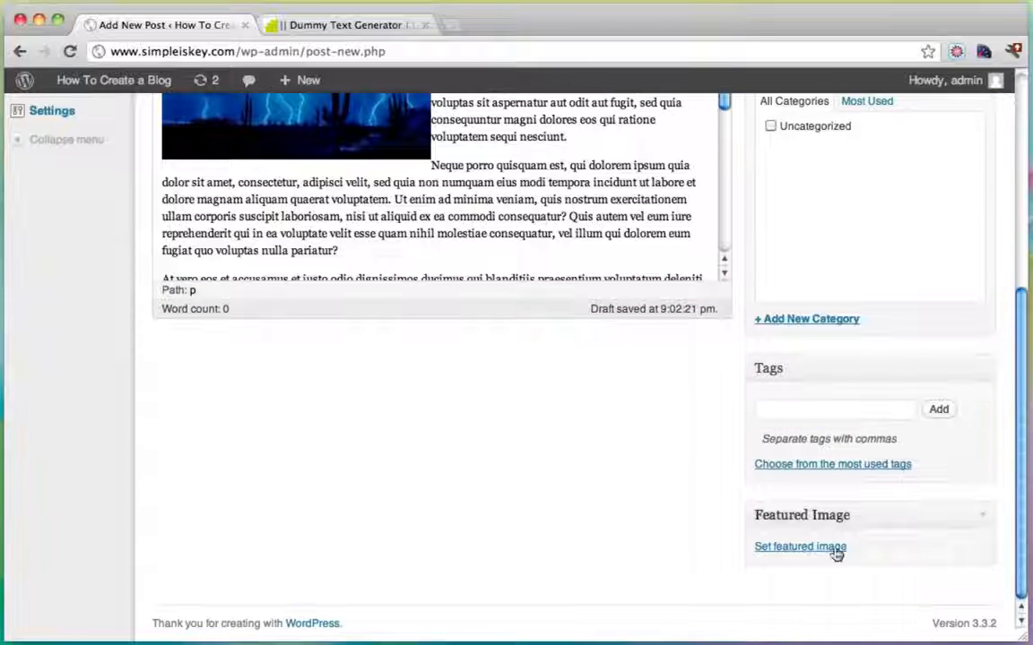
pyautogui.click(793, 549)
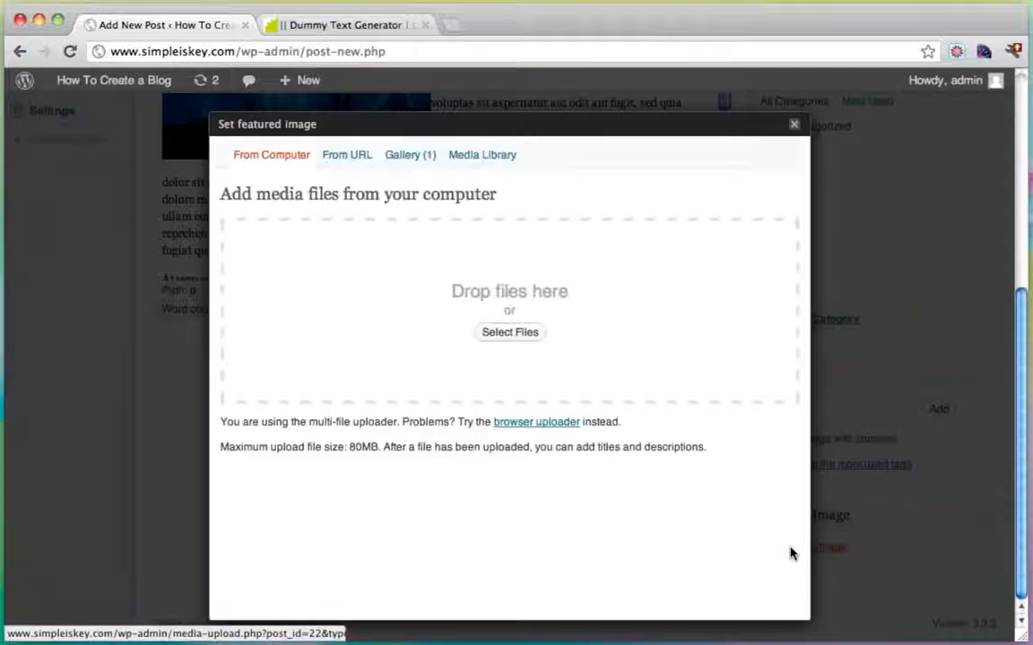
pyautogui.click(401, 159)
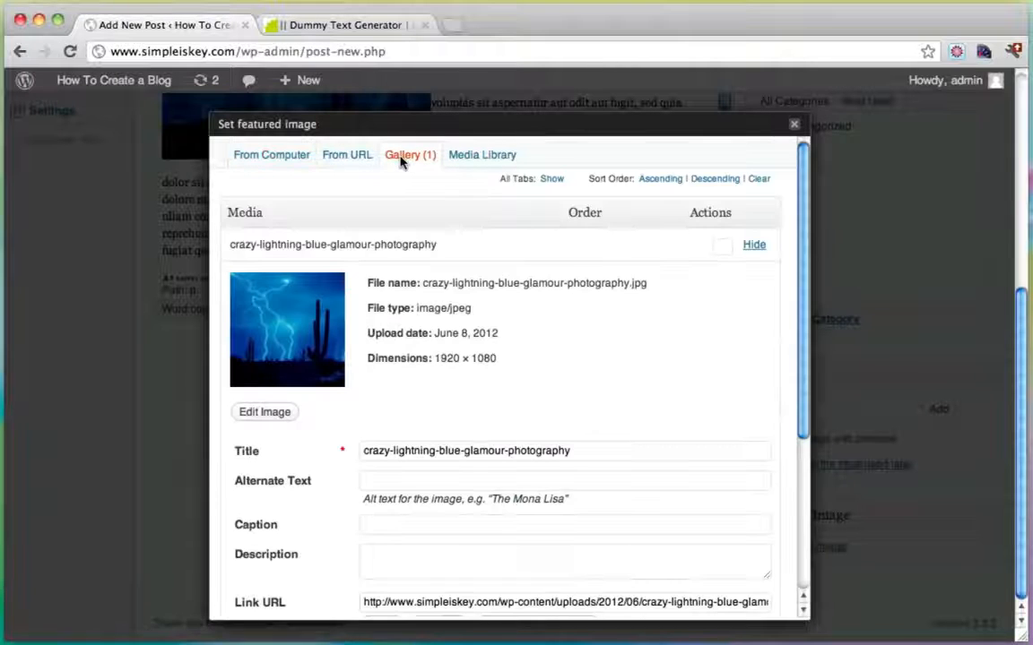
pyautogui.scroll(-2, 587, 345)
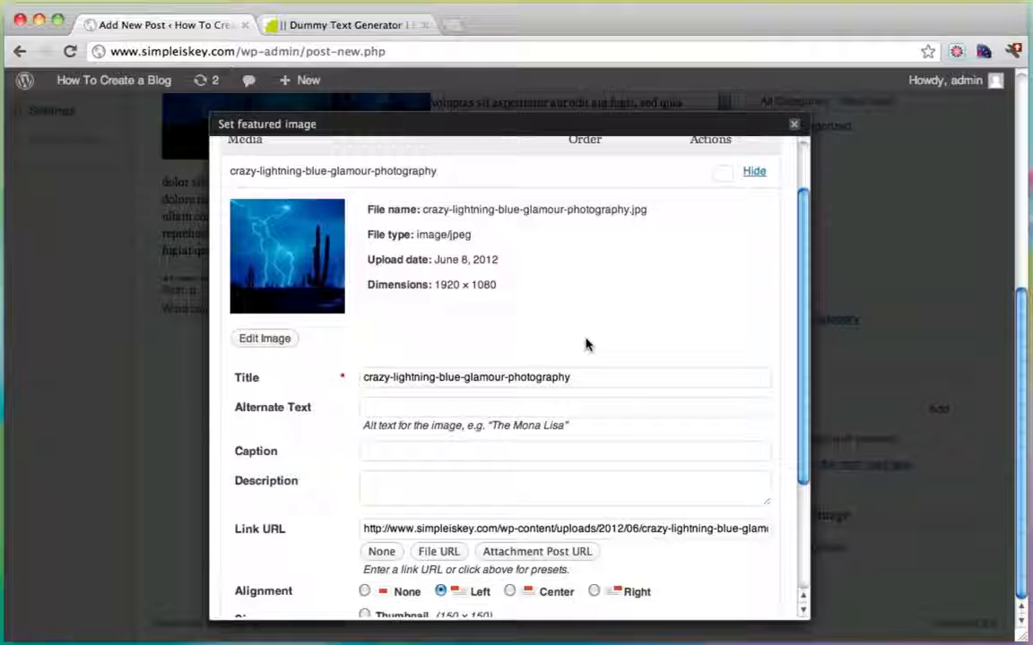
pyautogui.scroll(-4, 587, 345)
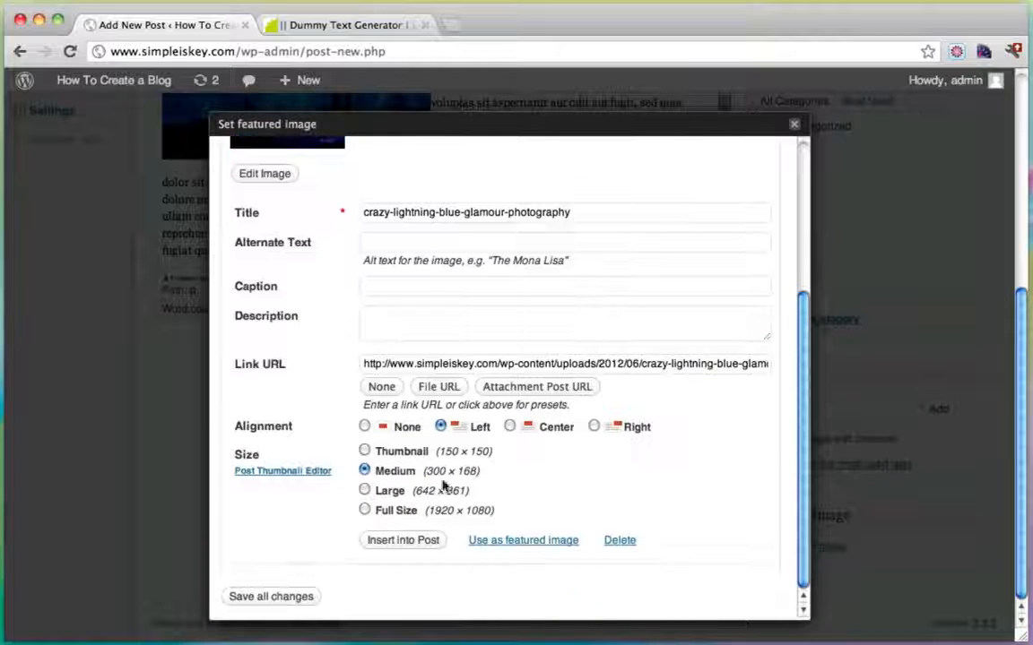
pyautogui.click(277, 475)
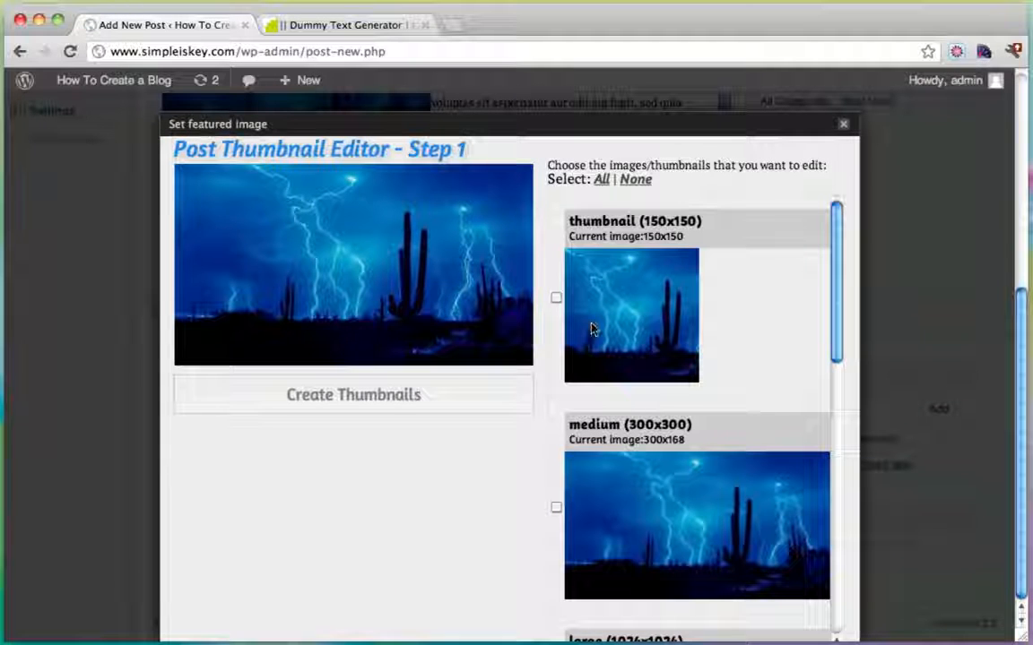
# Recrop the 976x313 slider version to a full-width band across the lightning and keep the new thumbnails.
pyautogui.scroll(-5, 591, 329)
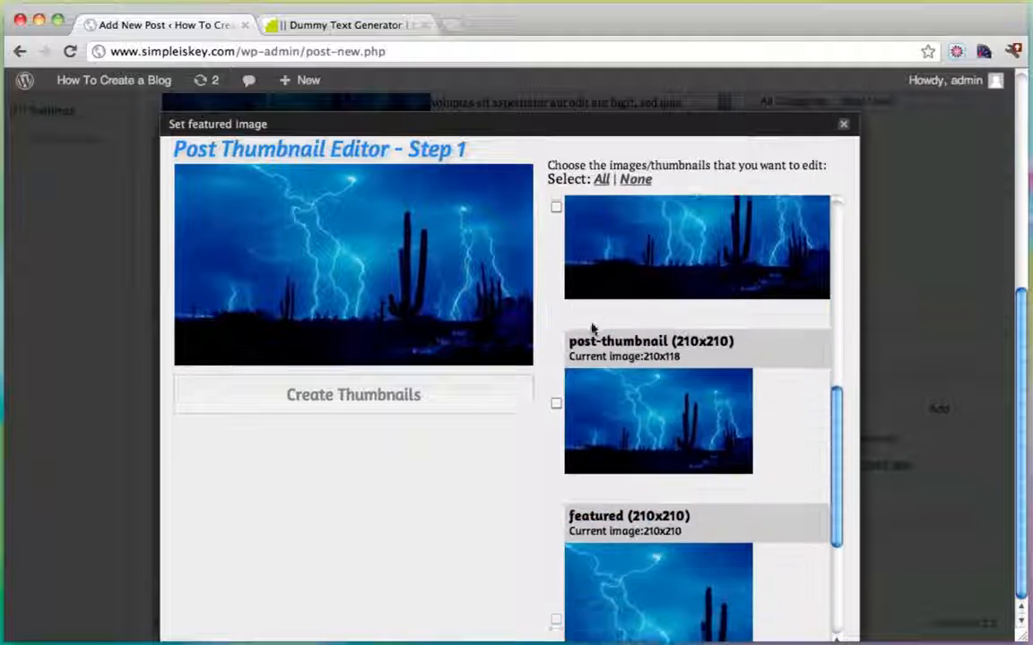
pyautogui.scroll(-5, 592, 329)
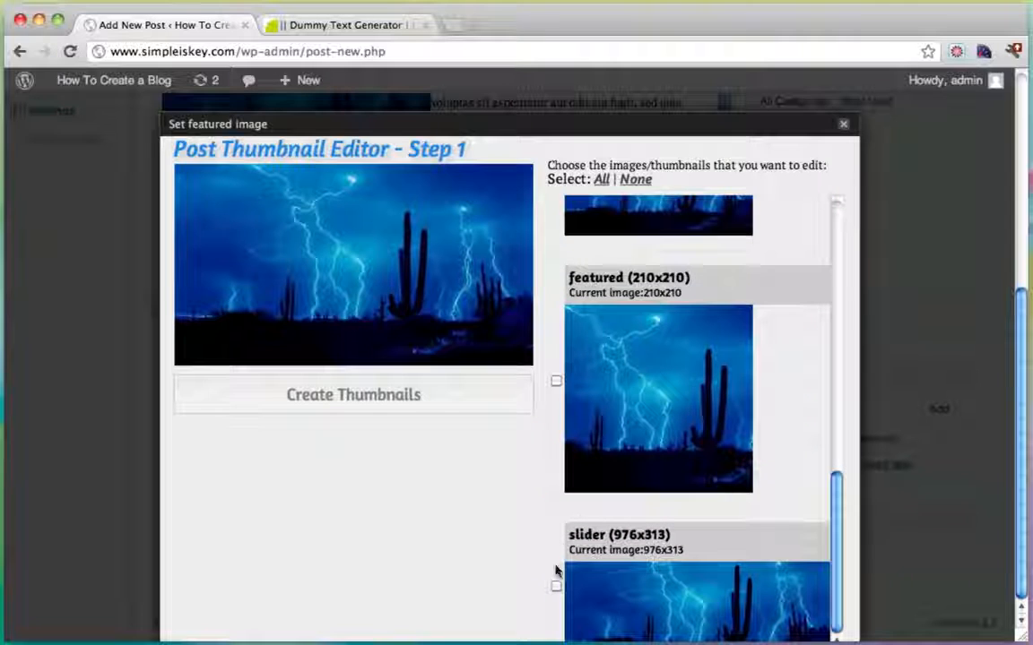
pyautogui.click(556, 586)
pyautogui.moveTo(215, 212); pyautogui.dragTo(531, 306)
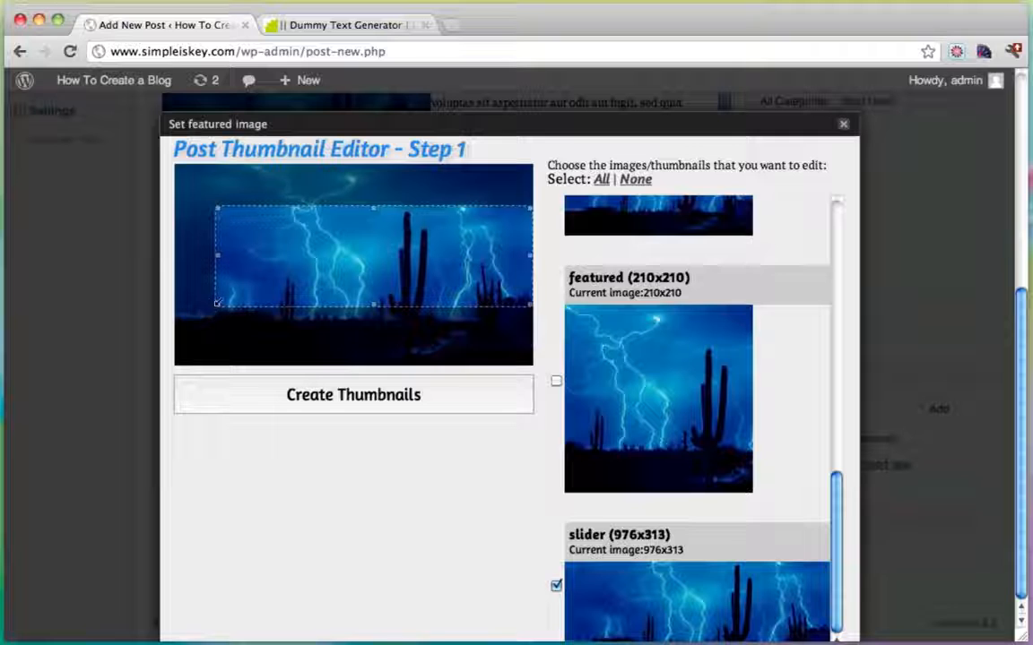
pyautogui.moveTo(215, 303); pyautogui.dragTo(170, 325)
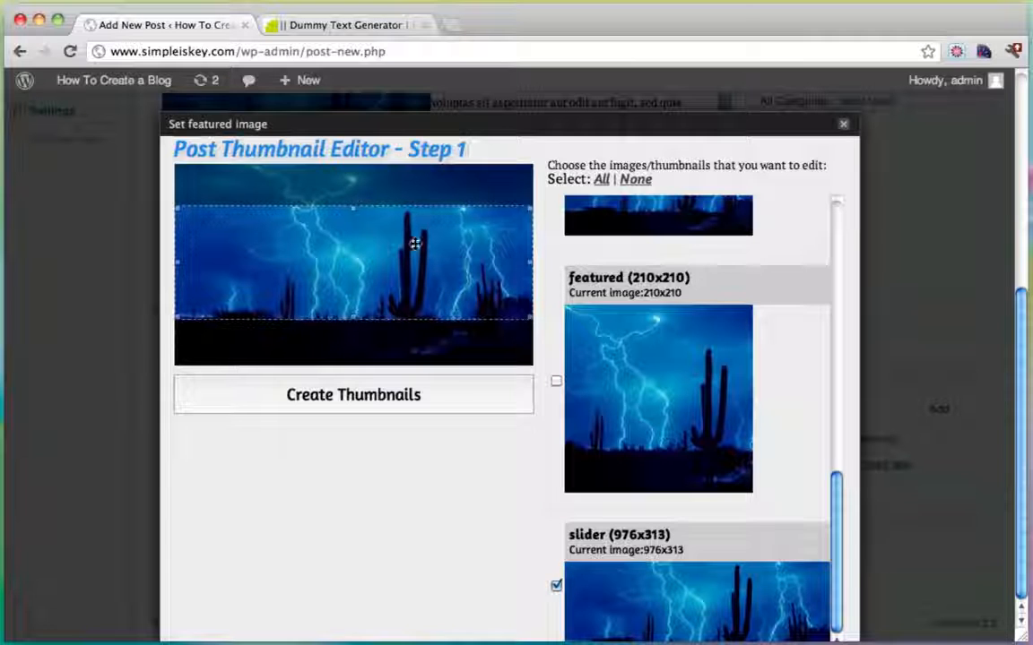
pyautogui.moveTo(412, 242)
pyautogui.mouseDown()
pyautogui.moveTo(415, 259)
pyautogui.moveTo(415, 245)
pyautogui.mouseUp()
pyautogui.click(381, 394)
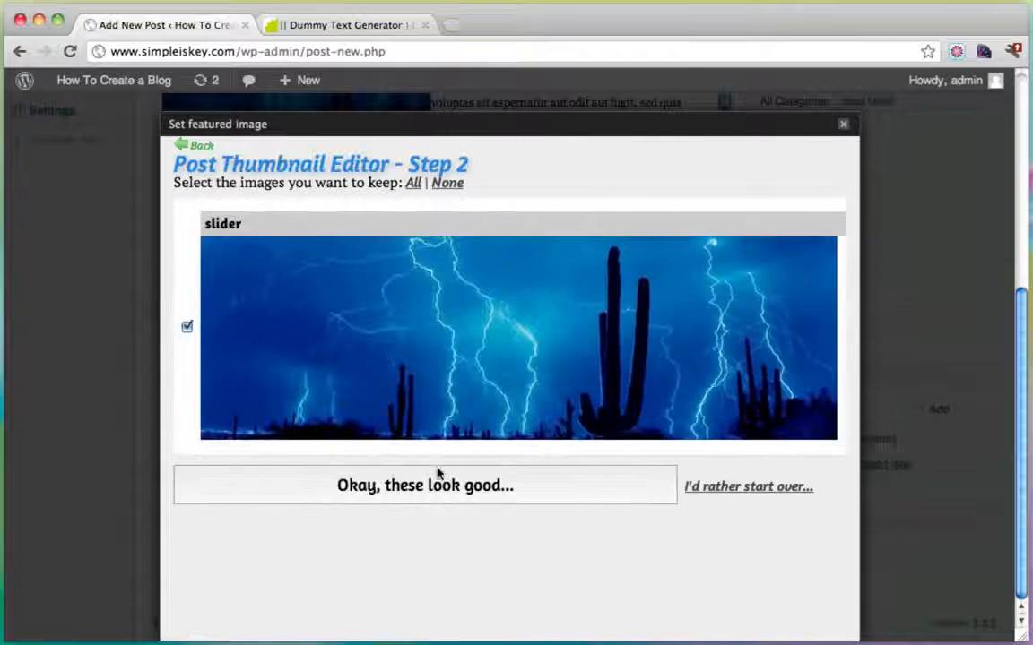
pyautogui.click(438, 480)
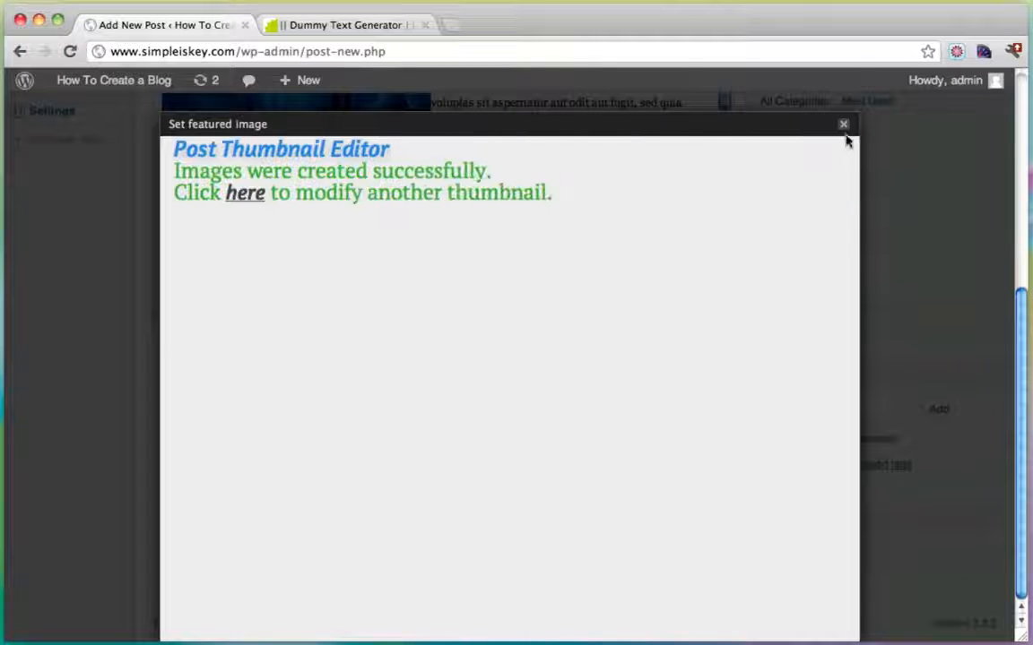
pyautogui.click(843, 125)
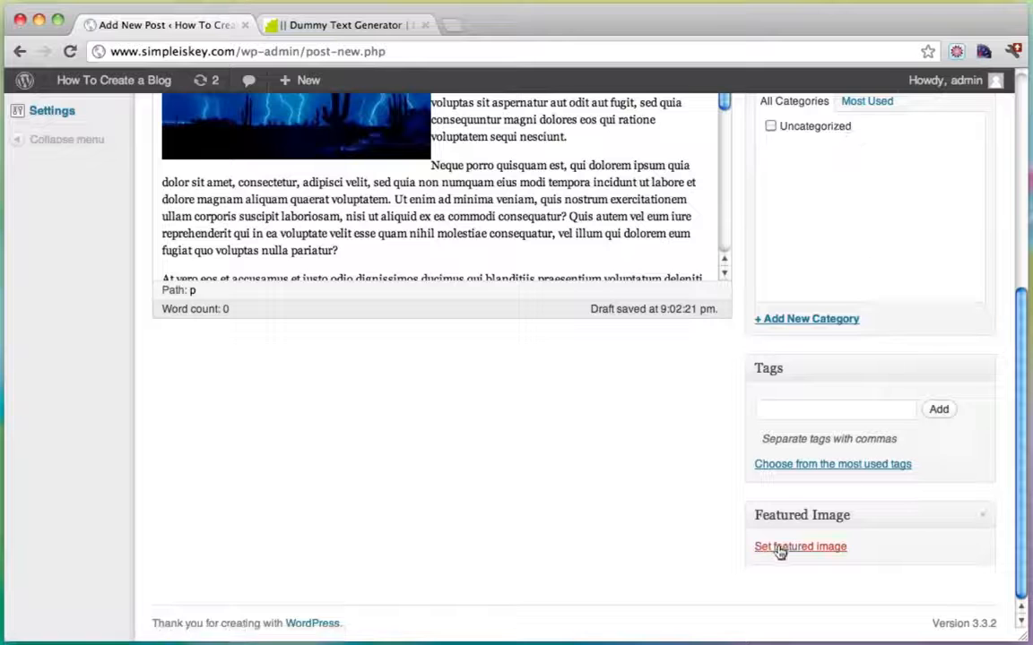
# Set the lightning photo as the featured image and publish the Amazing Lightning post.
pyautogui.click(779, 552)
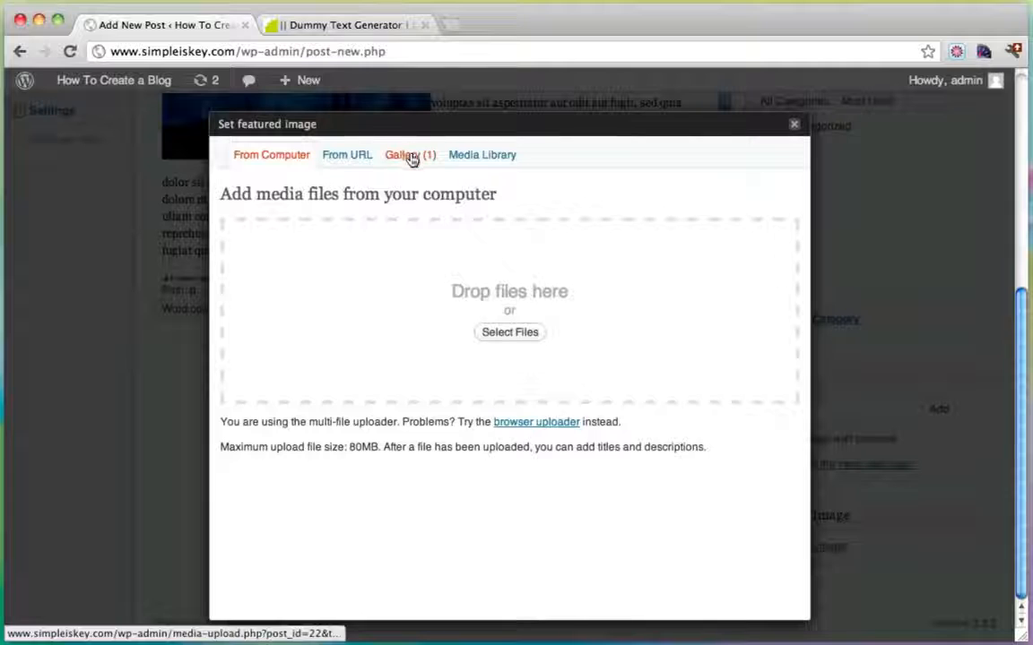
pyautogui.click(412, 156)
pyautogui.scroll(-4, 542, 407)
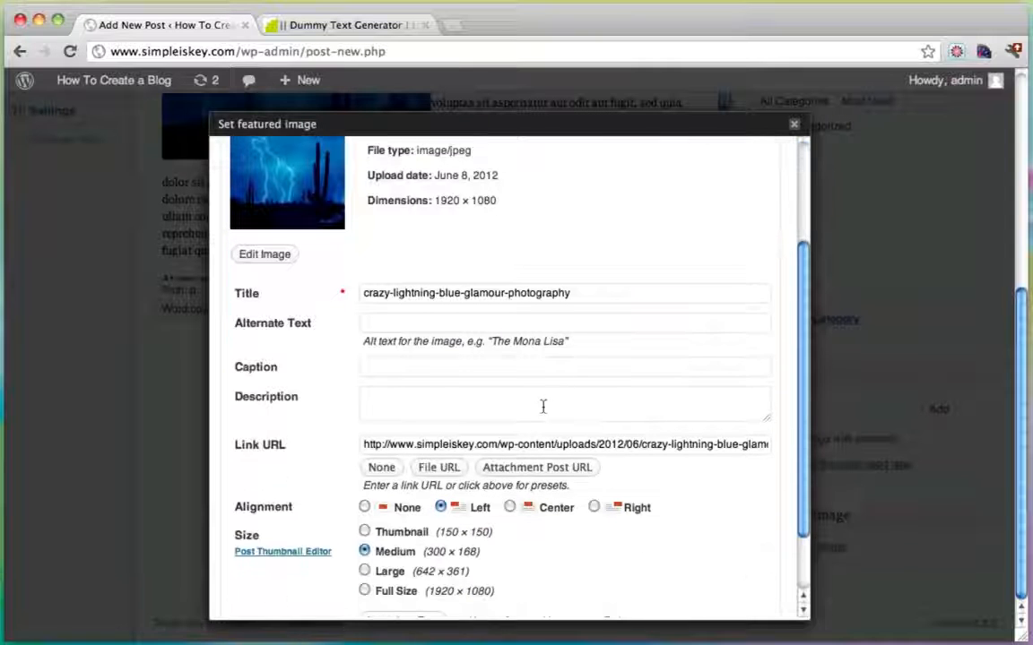
pyautogui.scroll(-2, 543, 407)
pyautogui.click(474, 543)
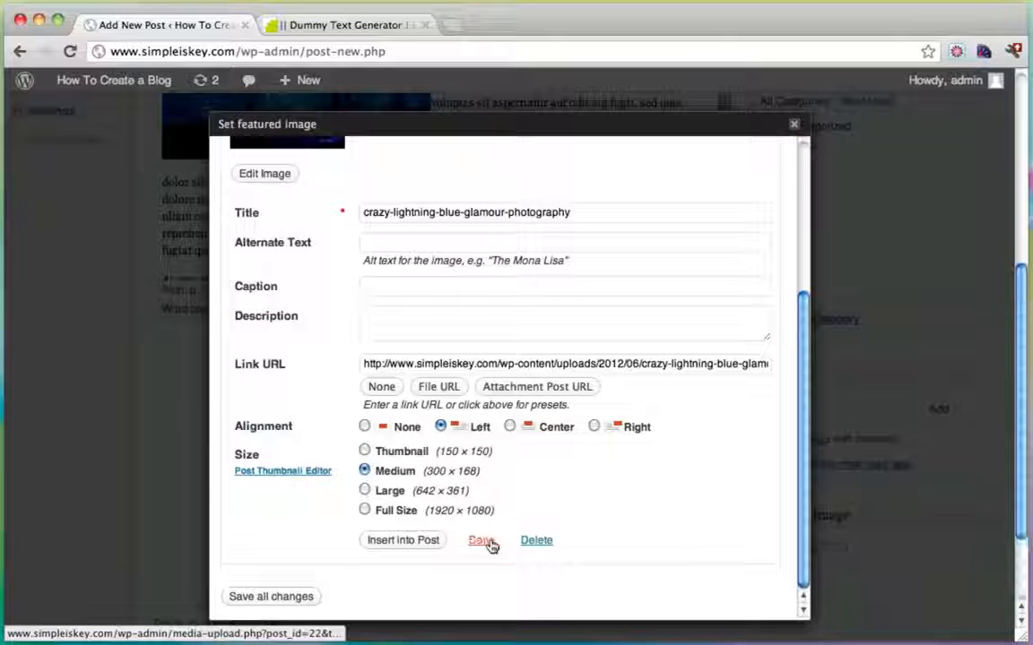
pyautogui.click(794, 123)
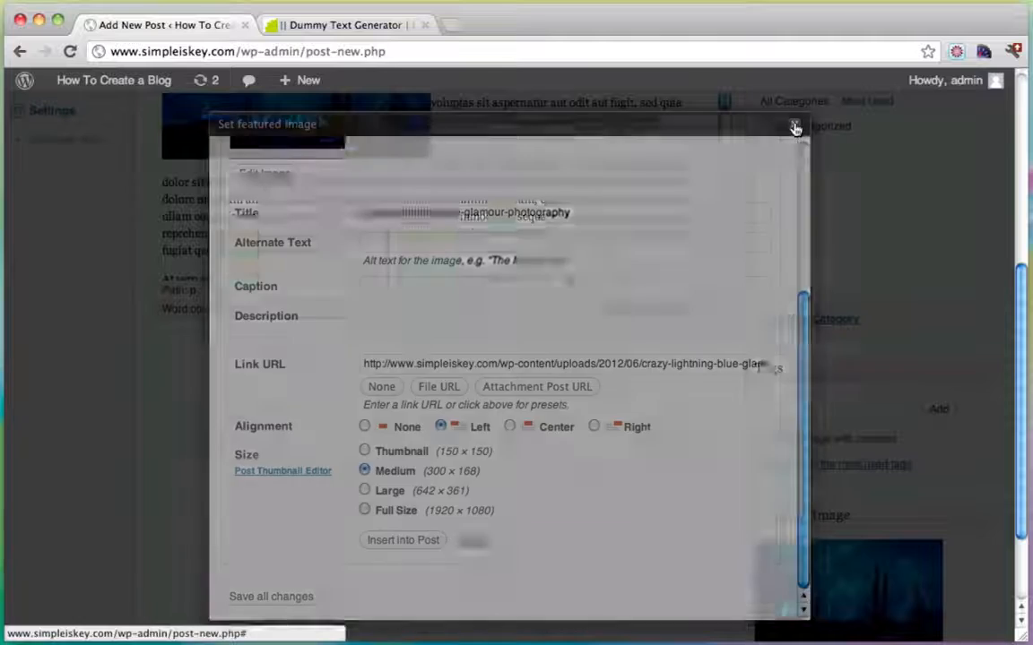
pyautogui.scroll(5, 863, 340)
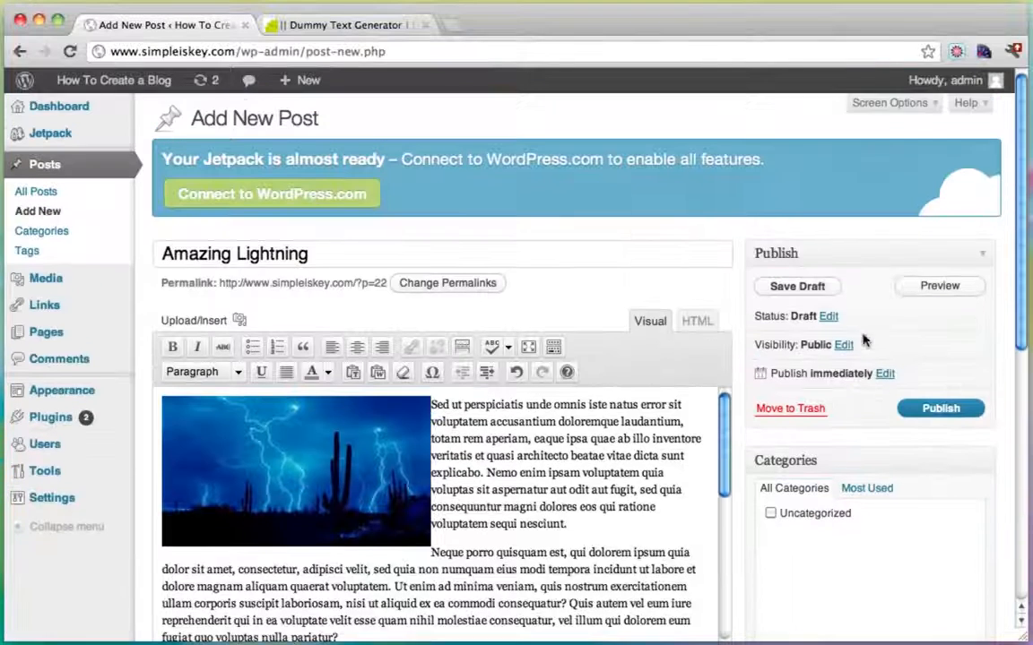
pyautogui.click(928, 408)
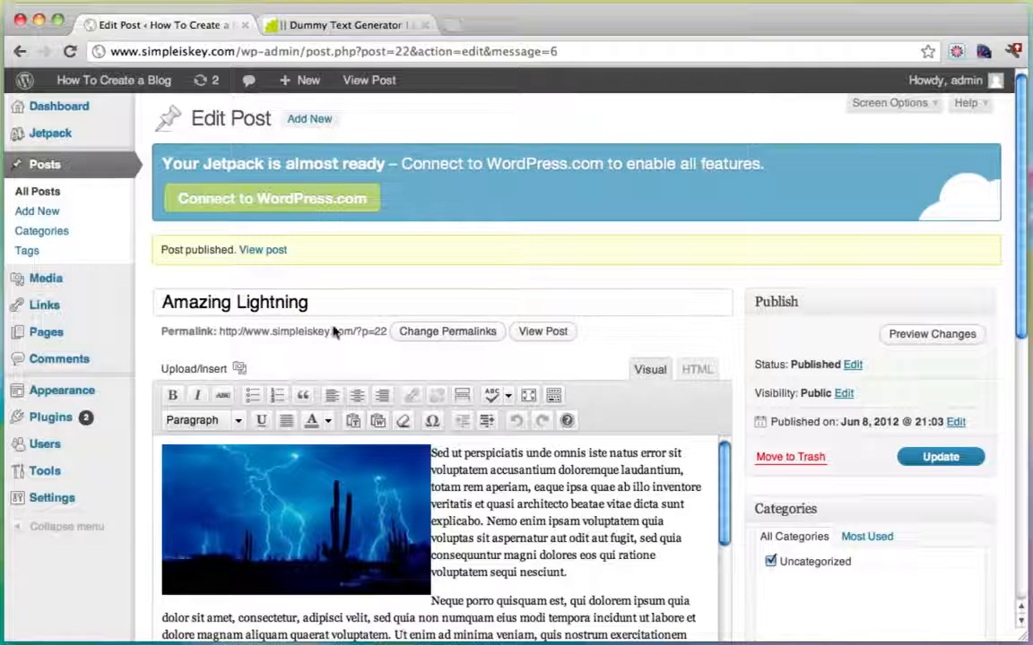
# Check Amazing Lightning on the live front page, then return to the Dashboard and Posts list.
pyautogui.moveTo(116, 83)
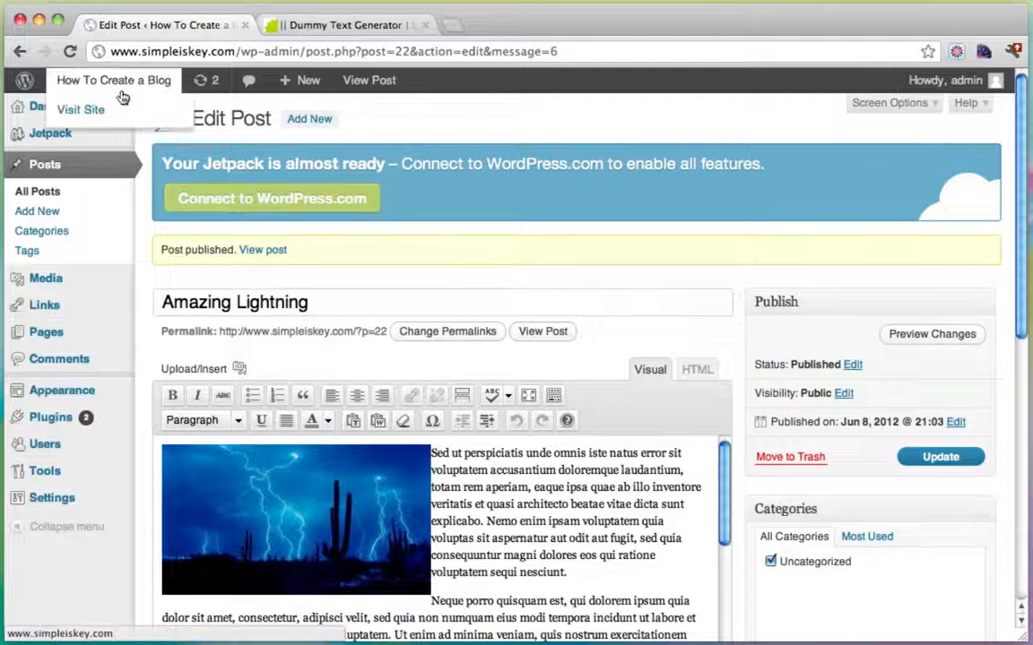
pyautogui.click(101, 111)
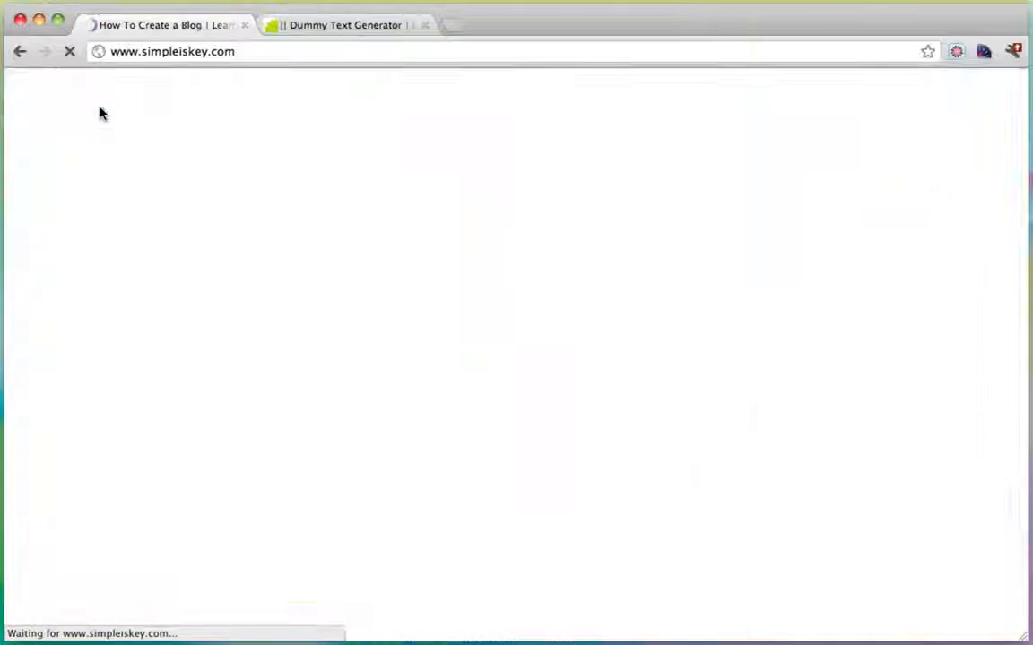
pyautogui.scroll(-5, 675, 265)
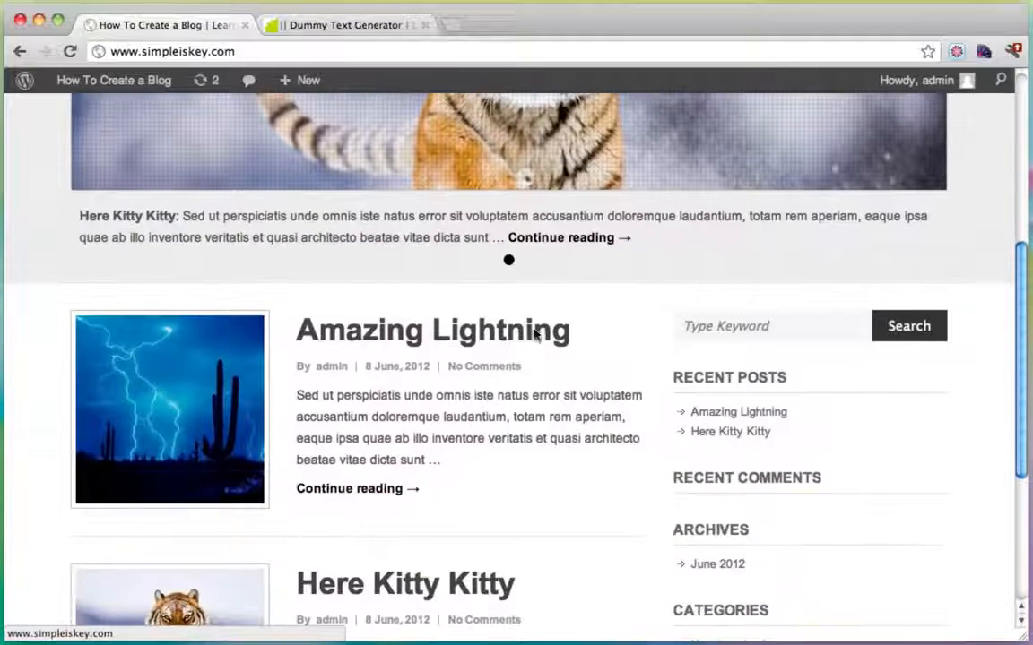
pyautogui.scroll(-4, 400, 304)
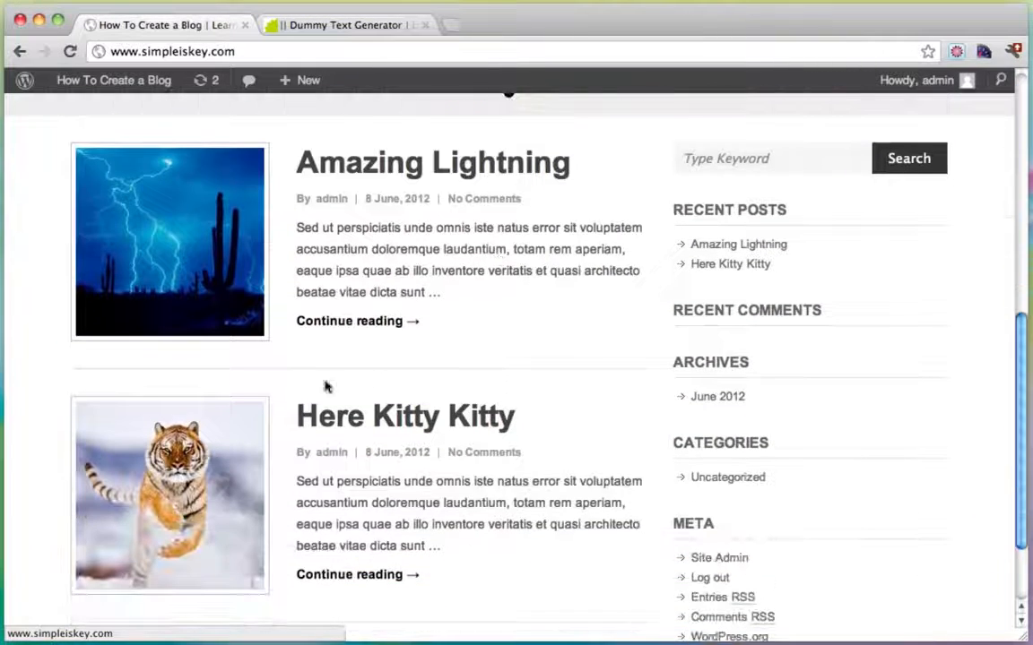
pyautogui.scroll(-2, 473, 473)
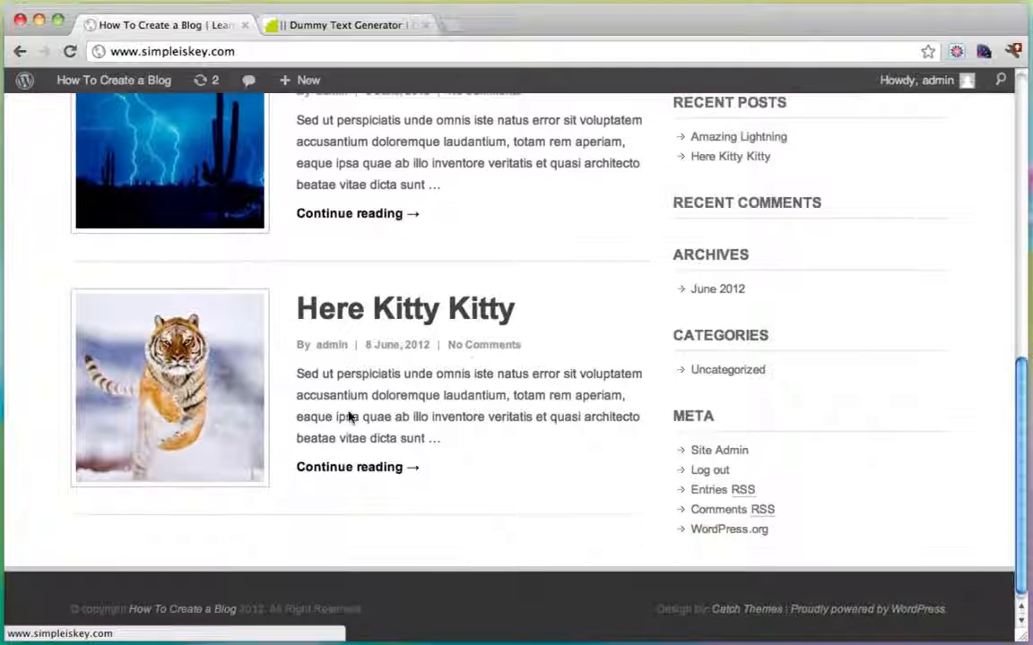
pyautogui.scroll(5, 422, 430)
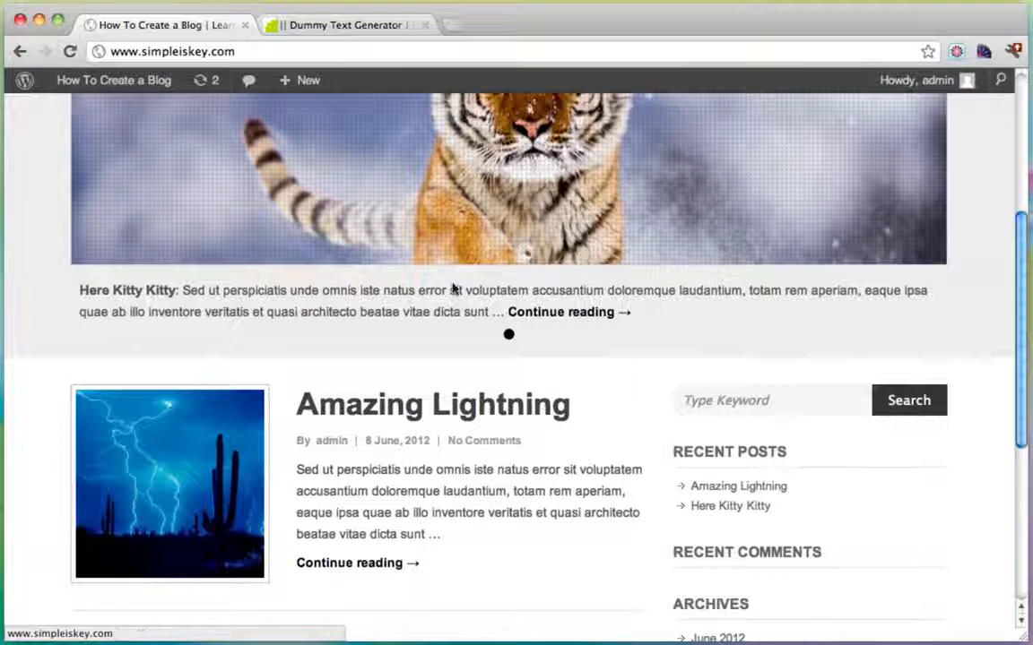
pyautogui.scroll(3, 554, 256)
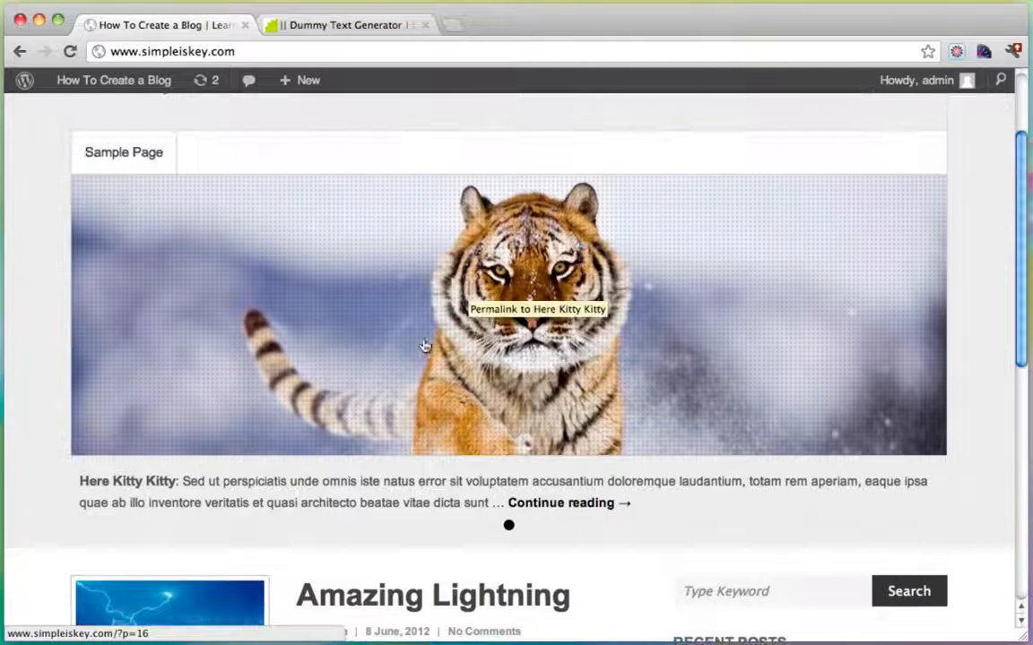
pyautogui.click(101, 87)
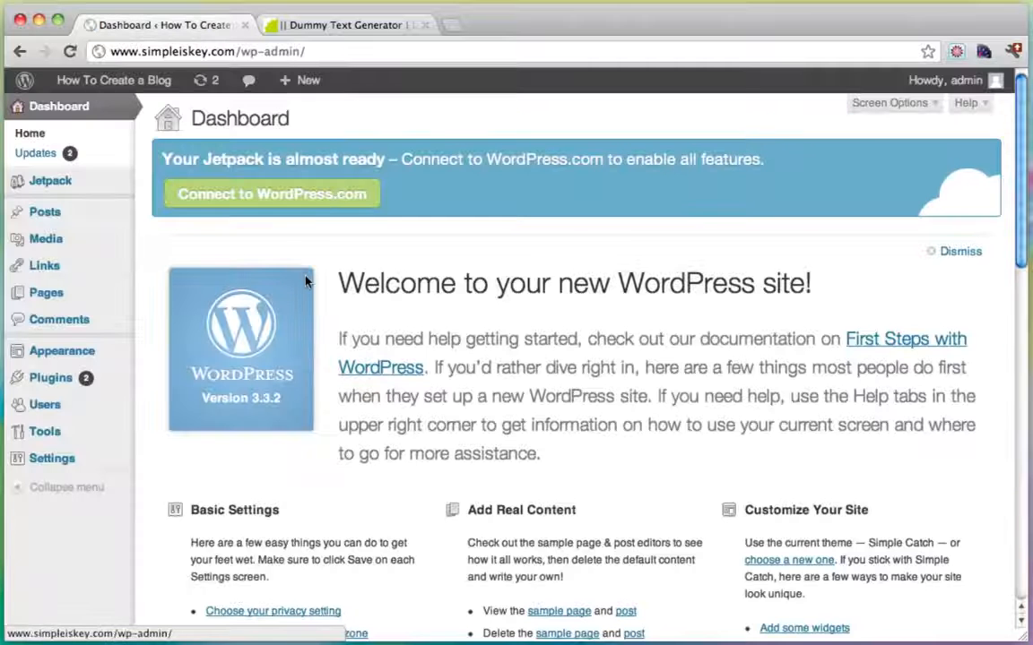
pyautogui.click(60, 220)
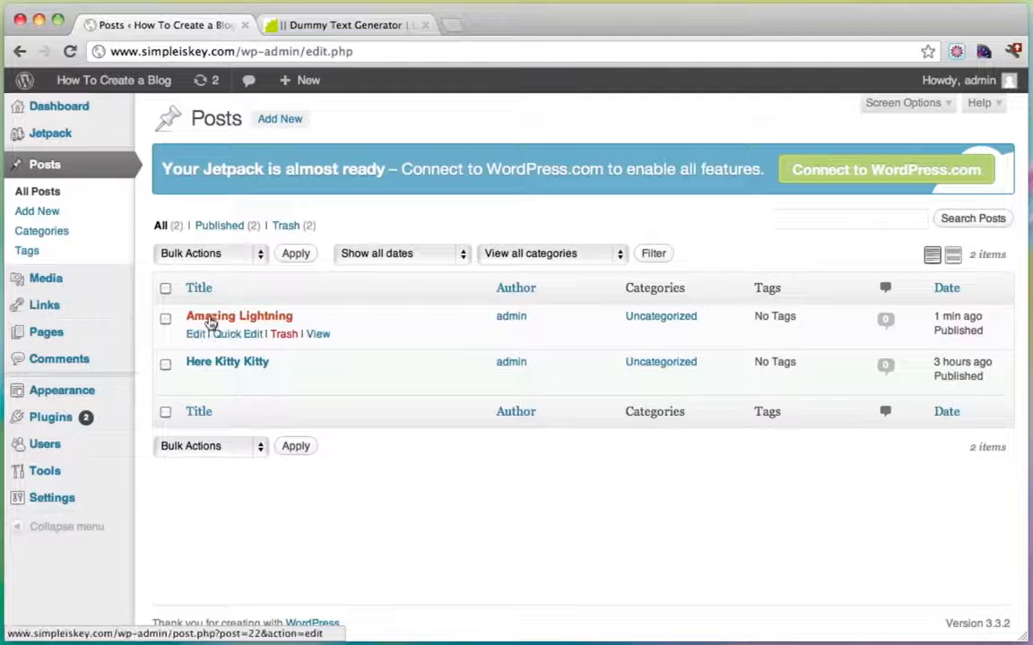
# Note the Amazing Lightning post's ID 22 and save the Featured Slider with 2 slides.
pyautogui.click(209, 318)
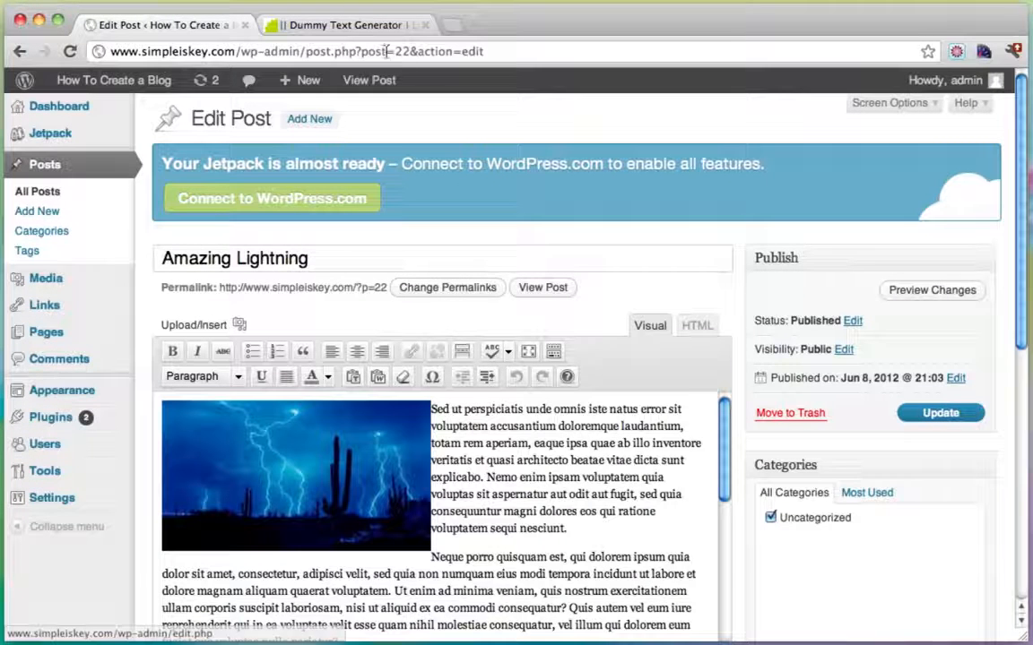
pyautogui.moveTo(362, 52); pyautogui.dragTo(397, 54)
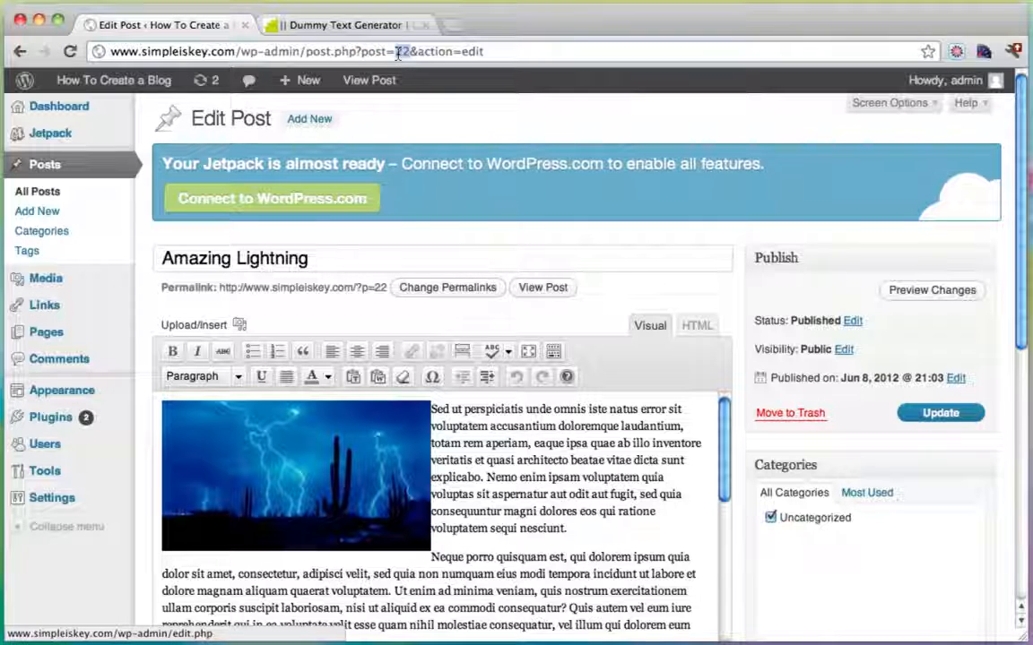
pyautogui.moveTo(78, 390)
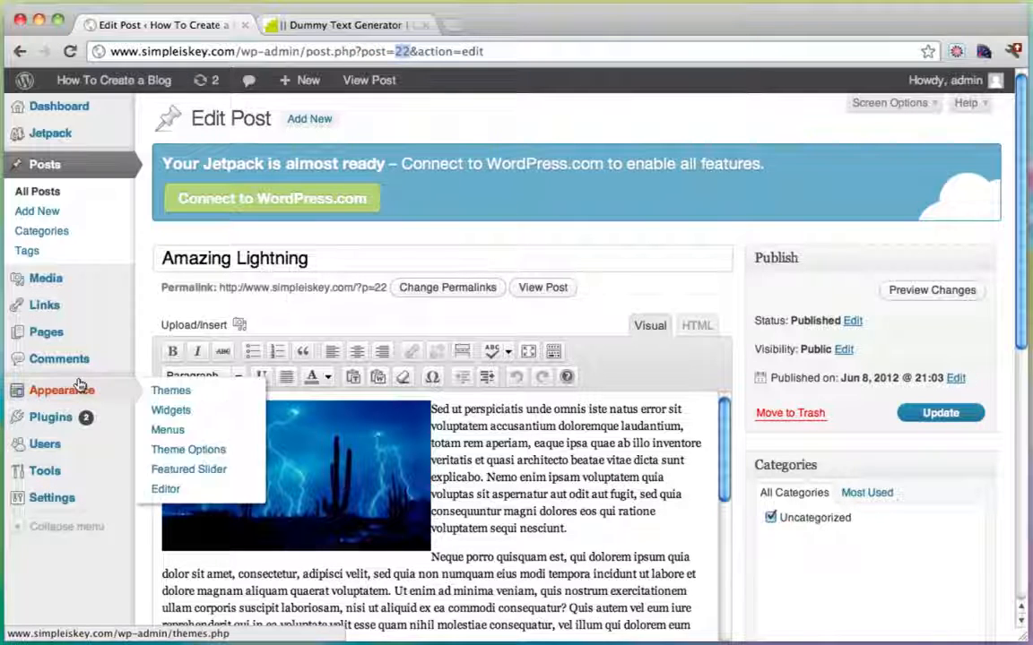
pyautogui.click(184, 473)
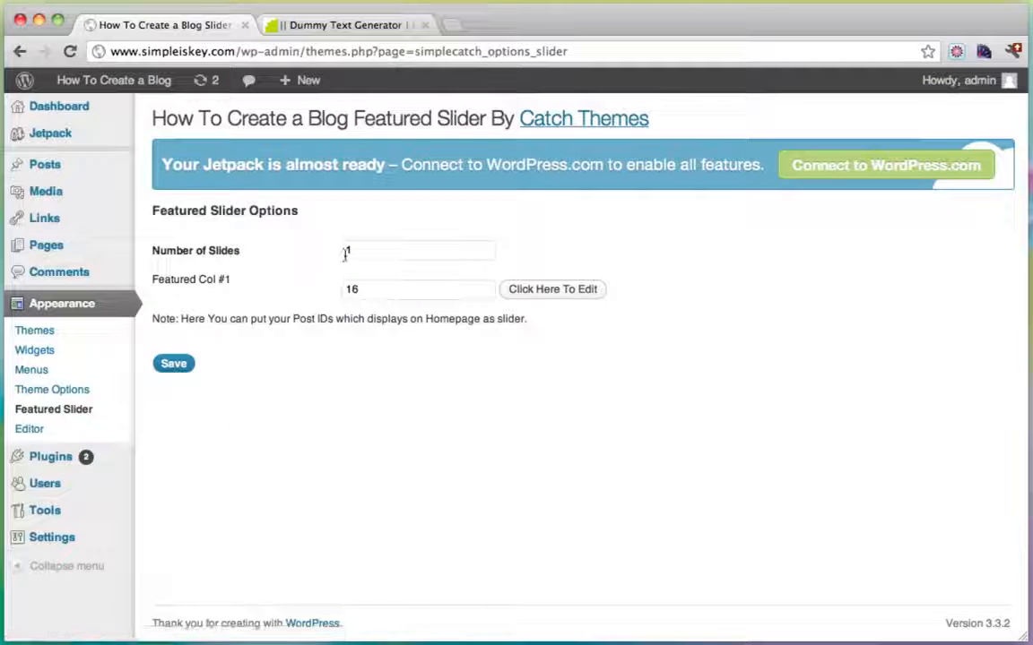
pyautogui.click(352, 252)
pyautogui.press('BackSpace')
pyautogui.write('2')
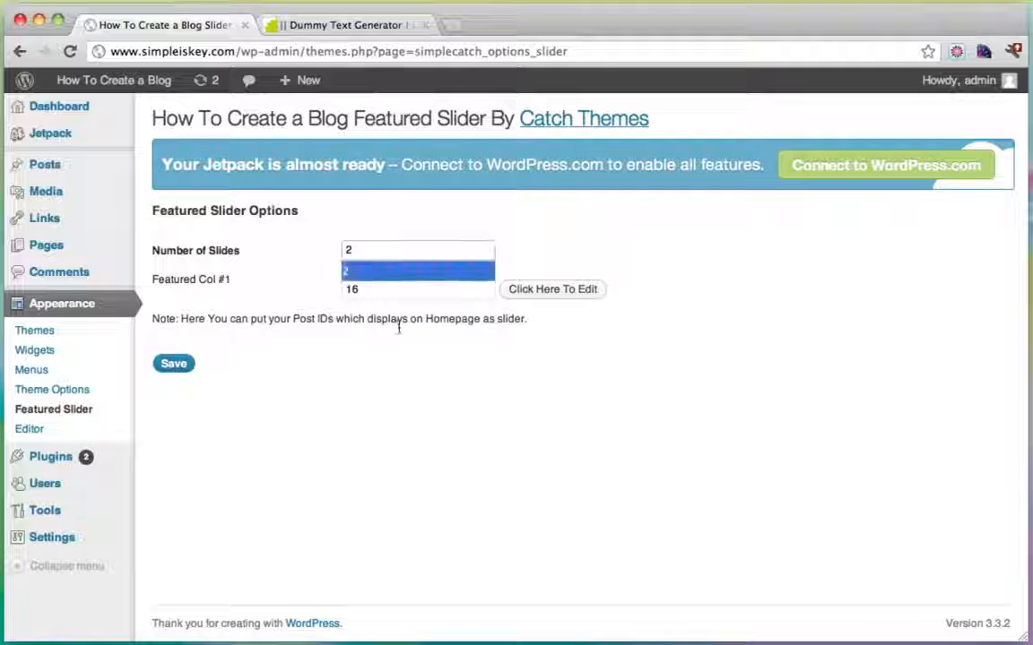
pyautogui.click(176, 366)
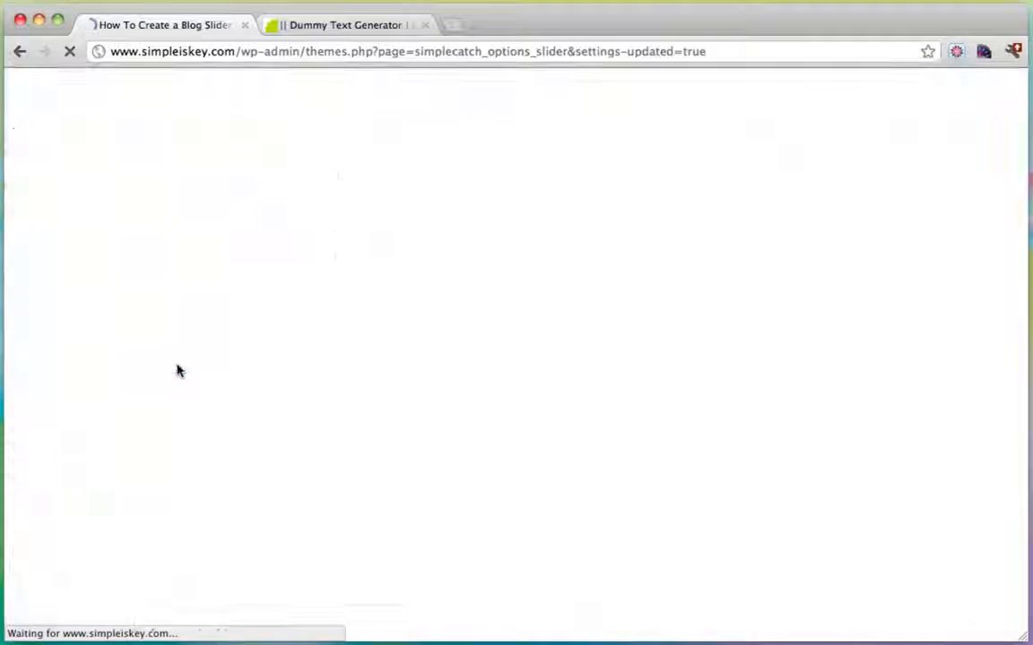
# Enter post 22 as Featured Col #2 and save the slider settings.
pyautogui.click(371, 371)
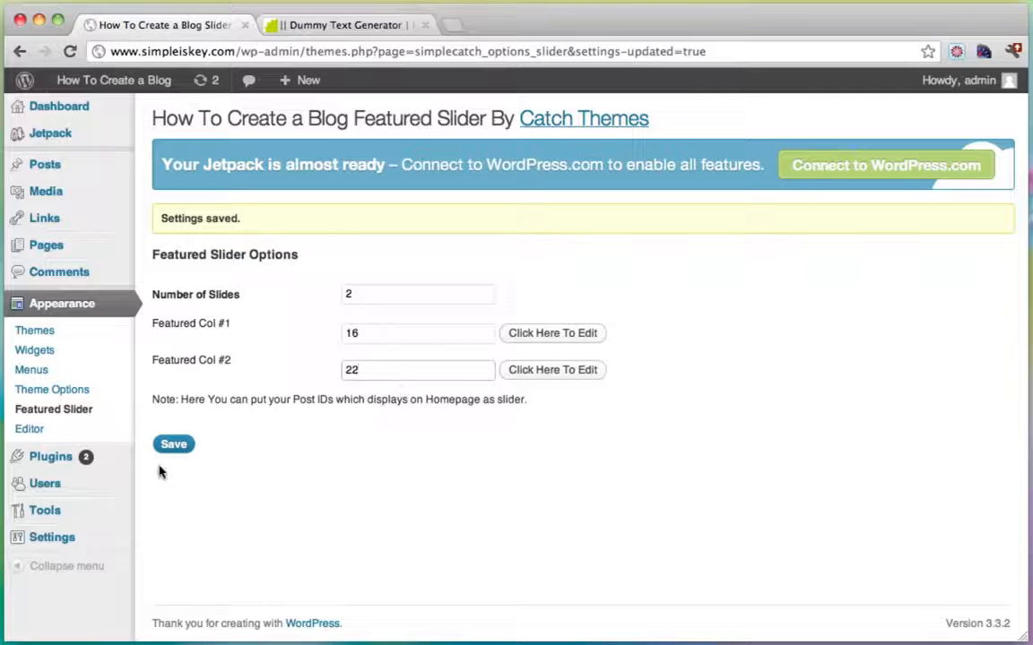
pyautogui.click(174, 446)
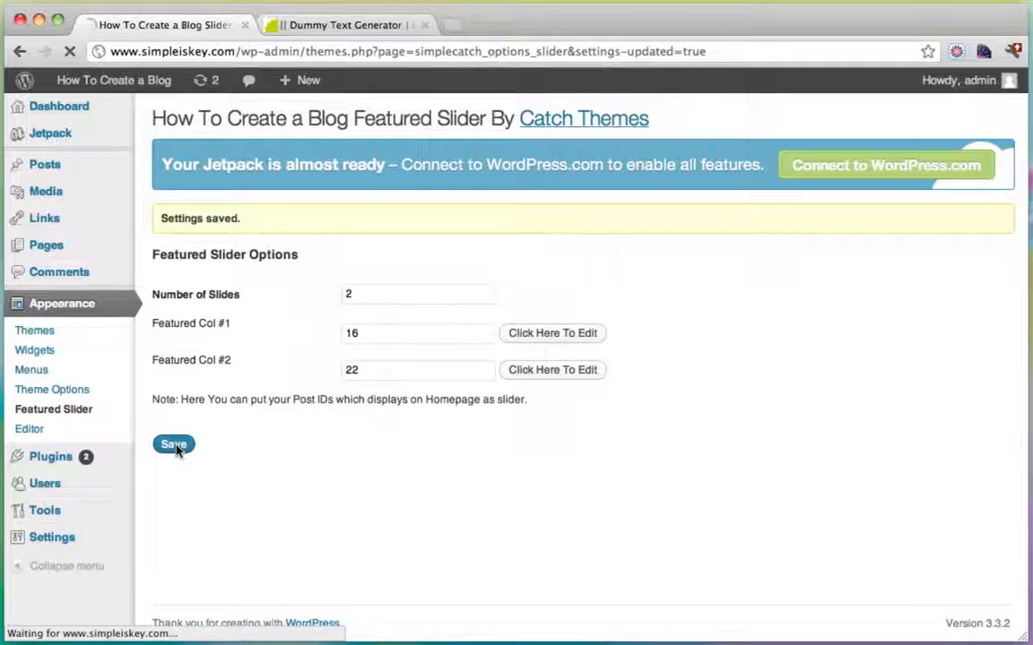
pyautogui.moveTo(130, 90)
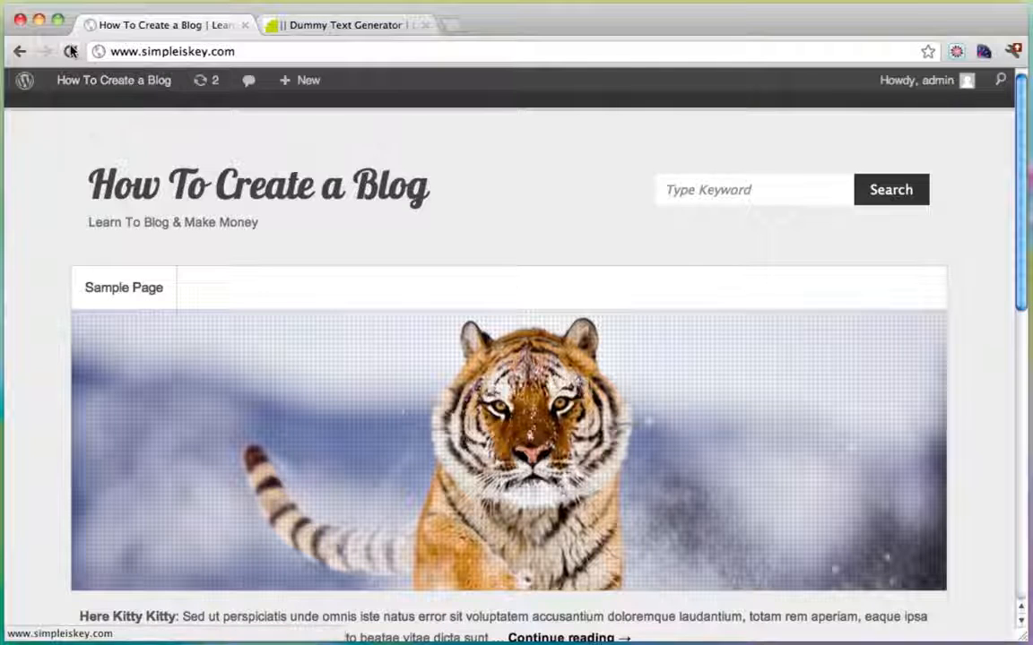
pyautogui.click(71, 51)
pyautogui.scroll(-4, 406, 230)
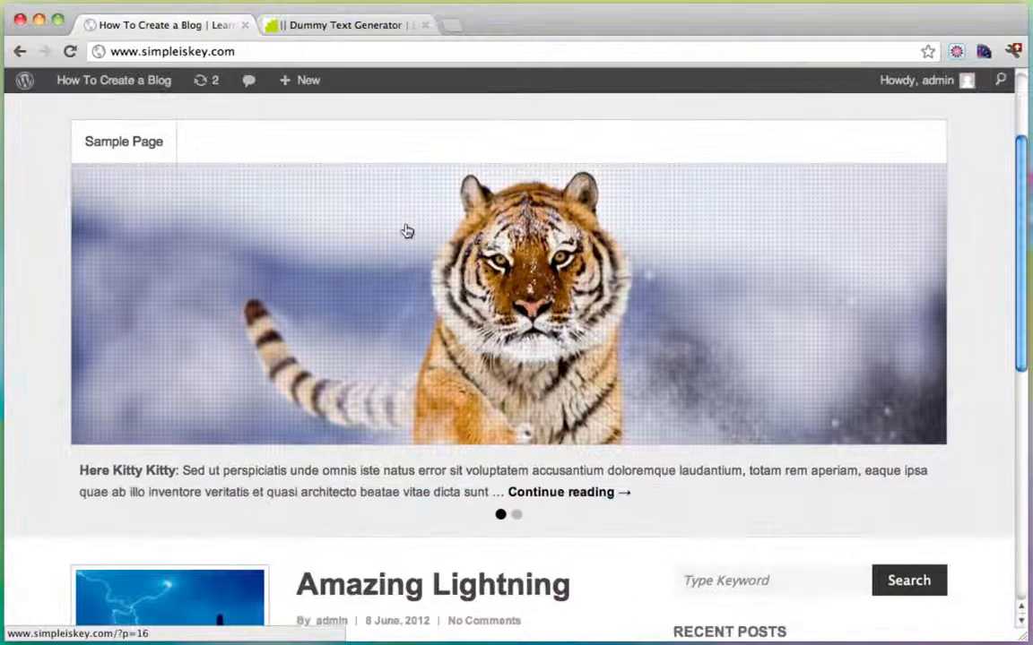
pyautogui.click(517, 512)
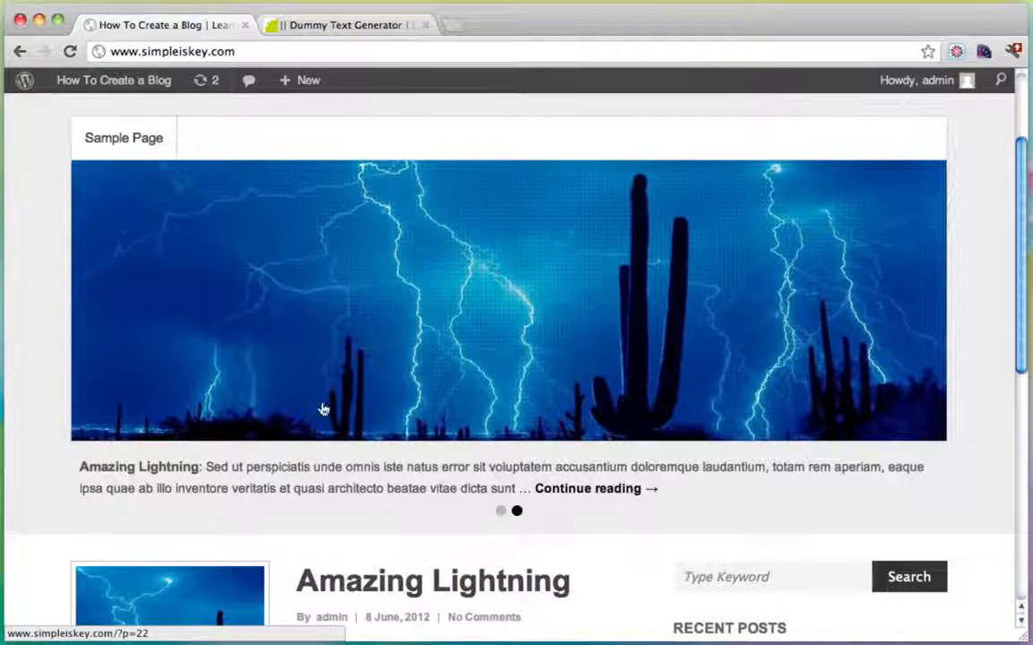
pyautogui.scroll(-5, 493, 236)
pyautogui.scroll(-5, 277, 394)
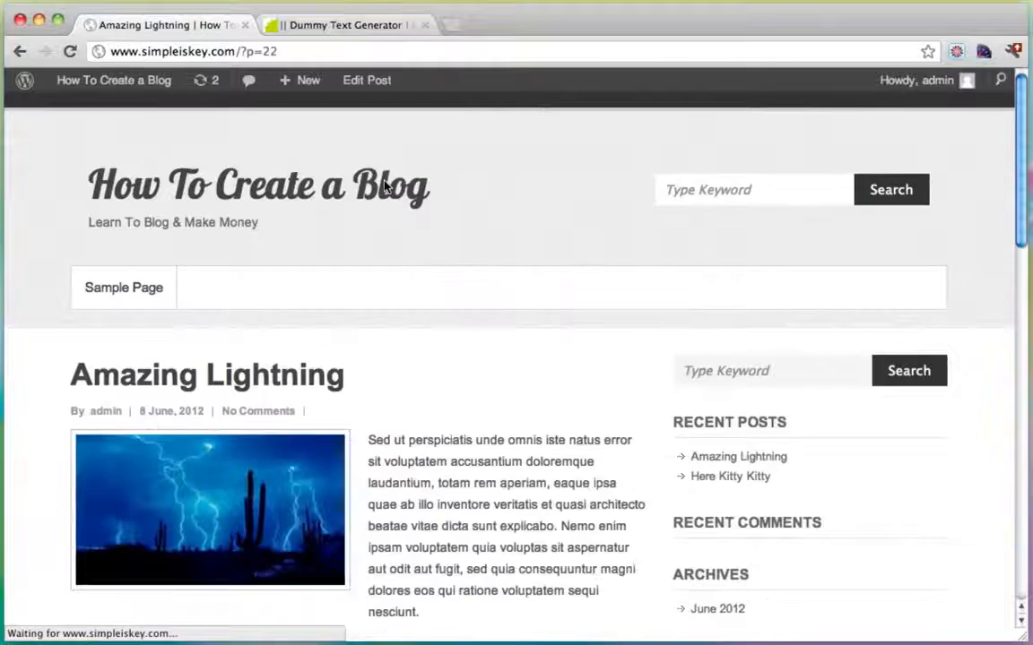
pyautogui.scroll(-5, 507, 292)
pyautogui.scroll(-20, 544, 287)
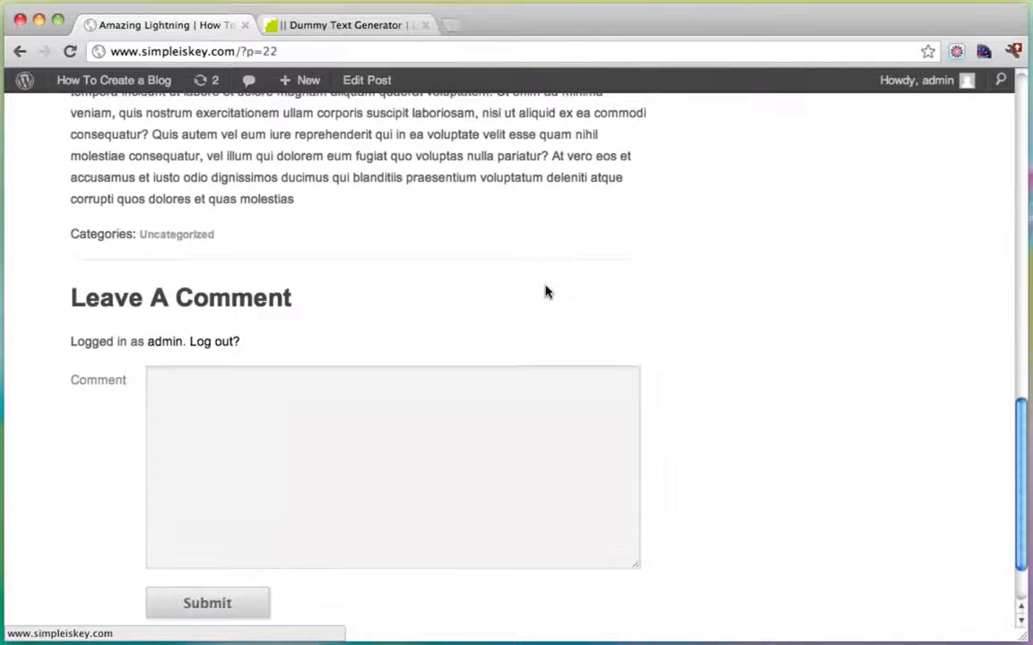
pyautogui.click(254, 449)
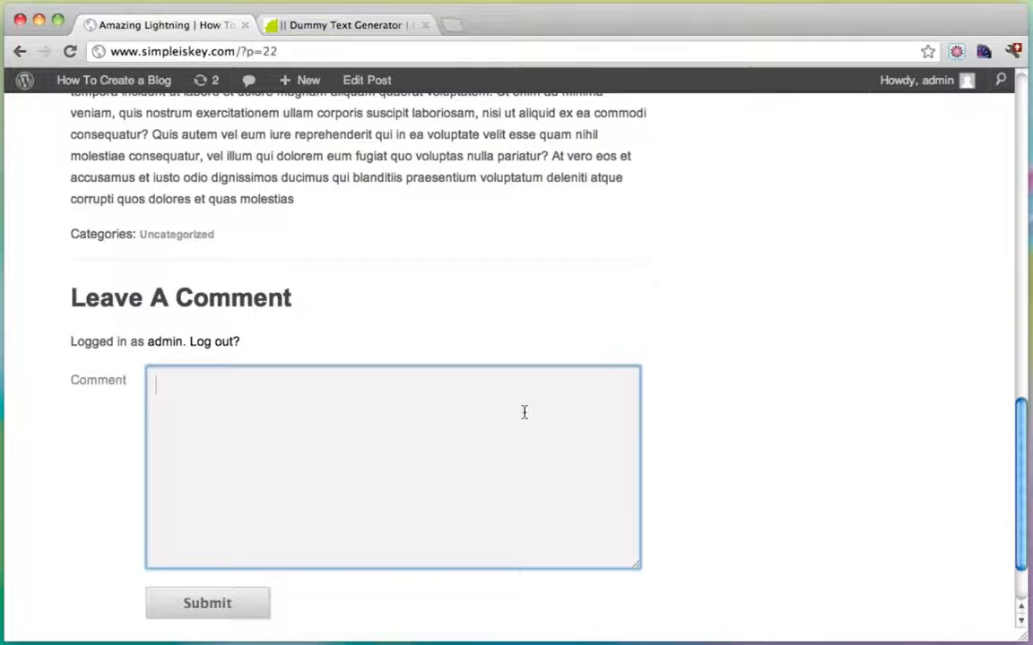
pyautogui.scroll(20, 525, 413)
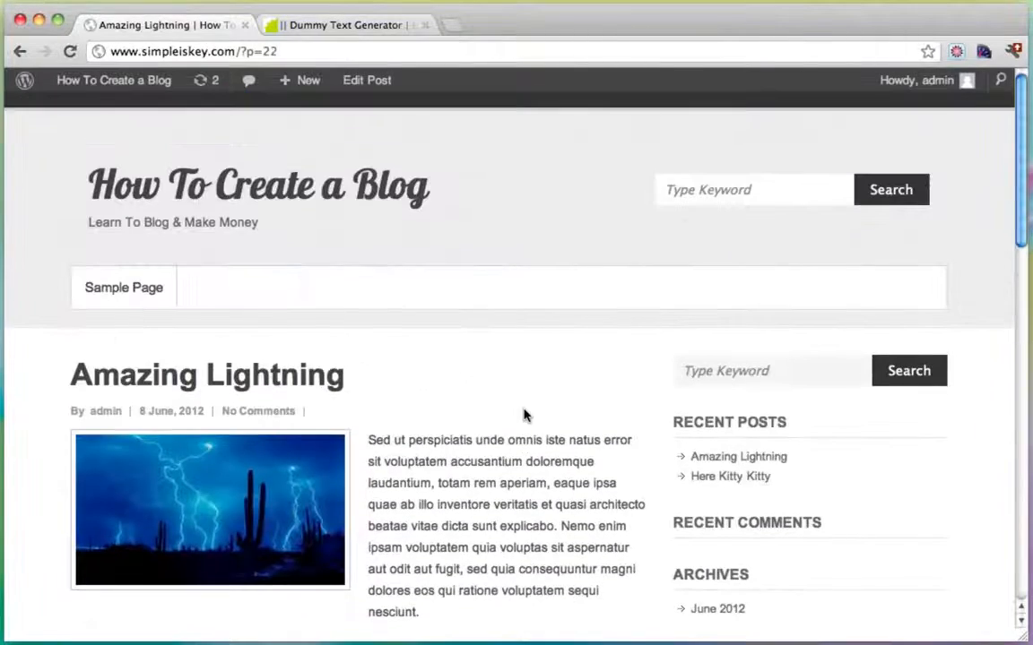
pyautogui.click(121, 175)
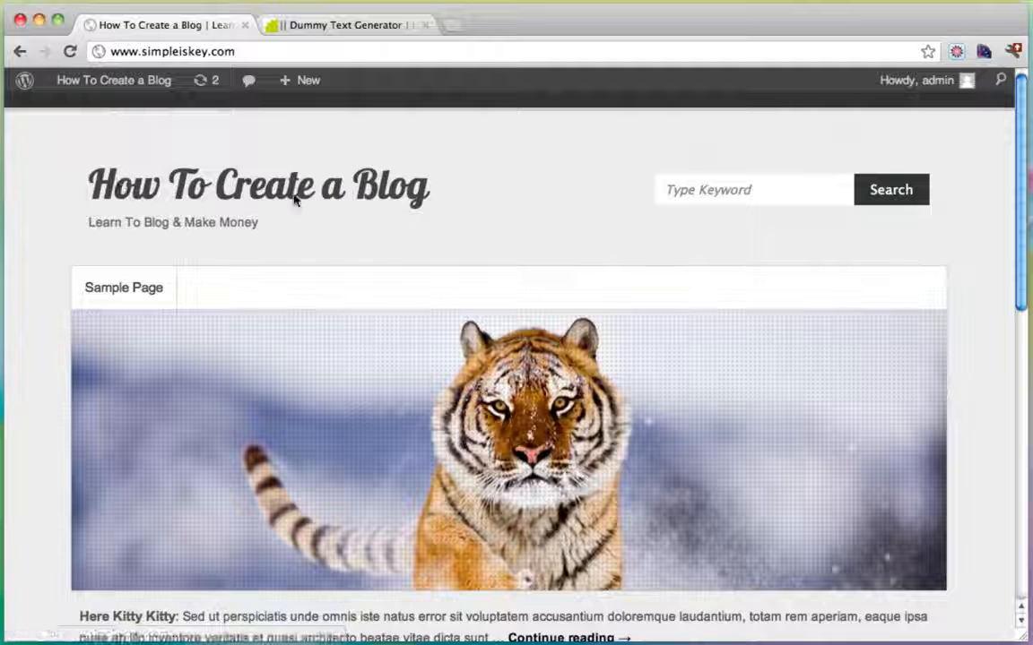
pyautogui.scroll(-6, 609, 226)
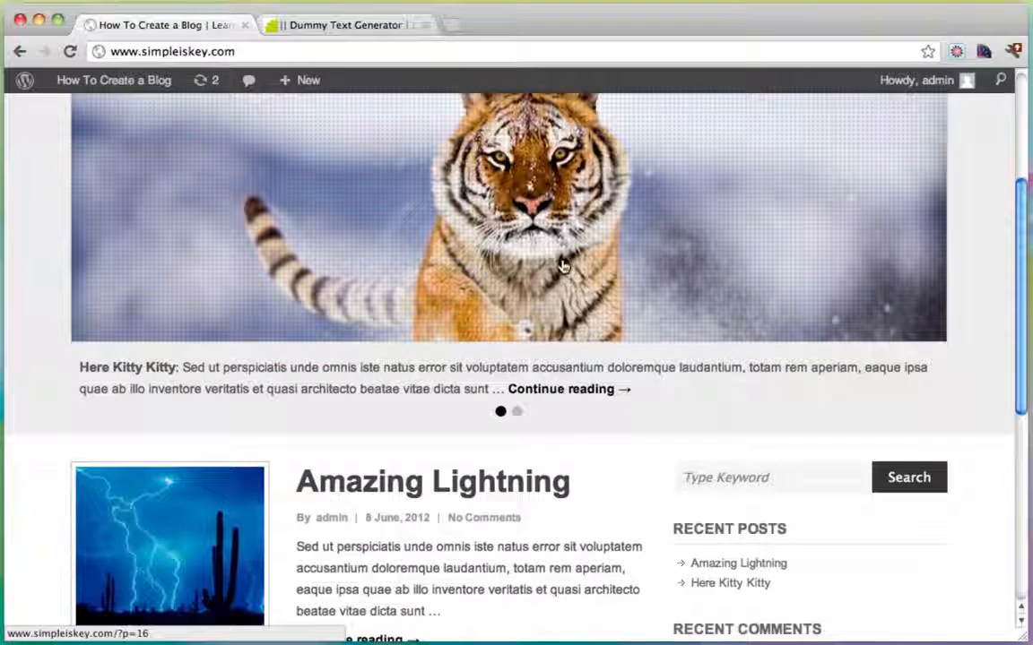
pyautogui.scroll(6, 499, 454)
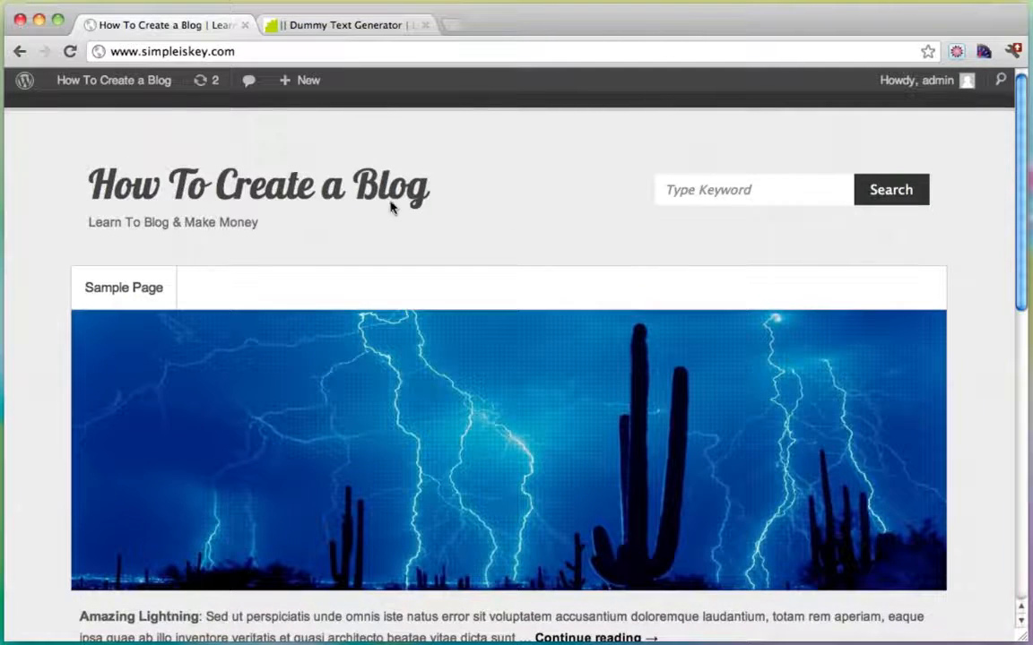
# Create the 'Three Little Birds' post with placeholder text and crop its slider image over the owls.
pyautogui.moveTo(305, 80)
pyautogui.click(293, 109)
pyautogui.write('Three Little Birds')
pyautogui.press('Tab')
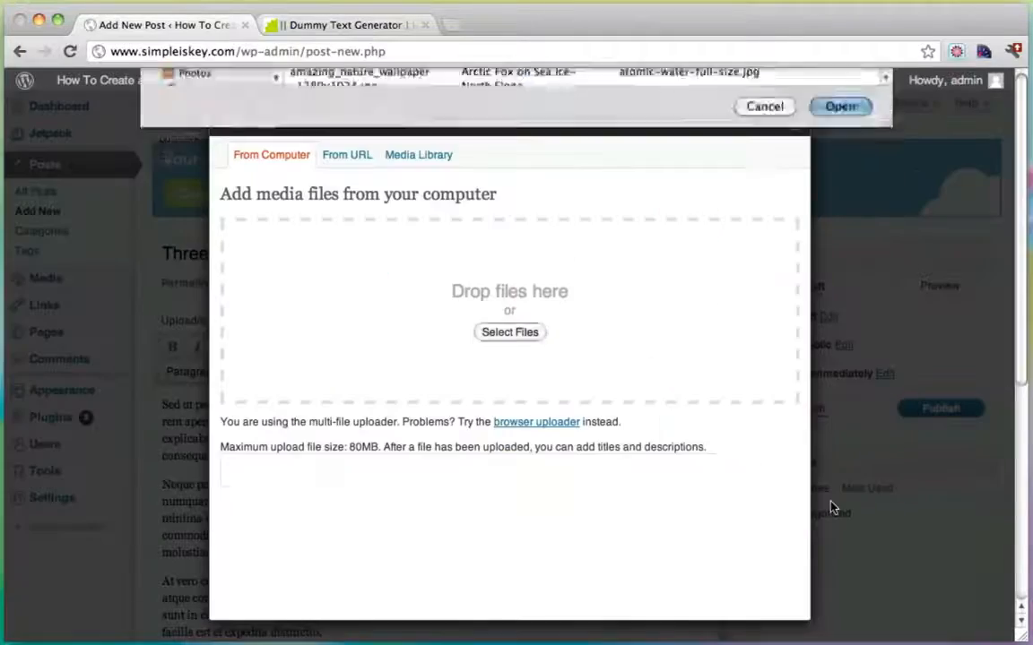
pyautogui.press('Return')
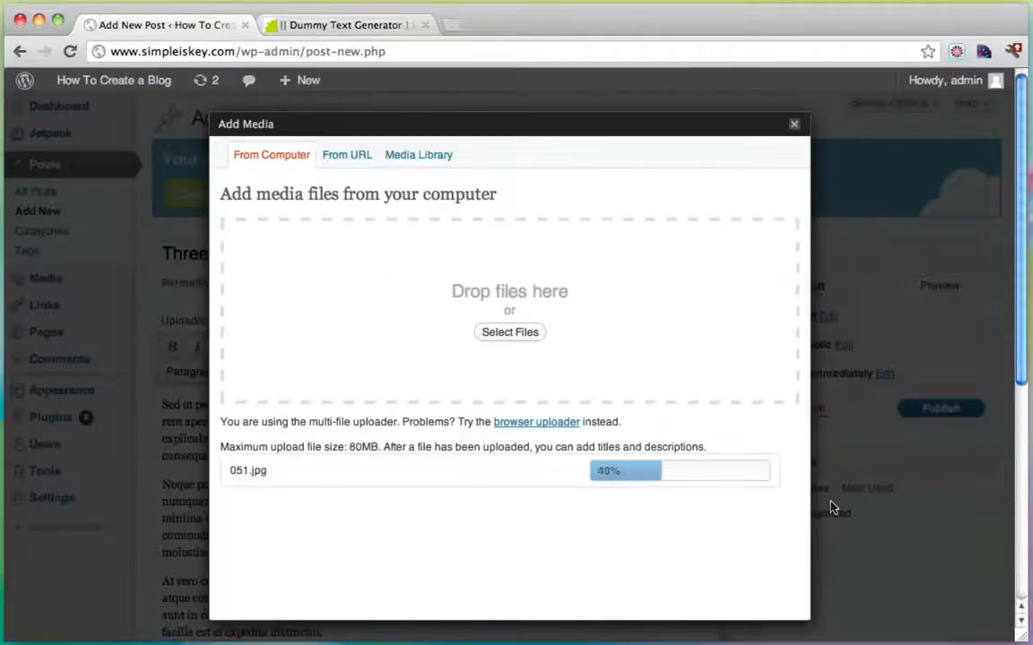
pyautogui.scroll(-10, 415, 538)
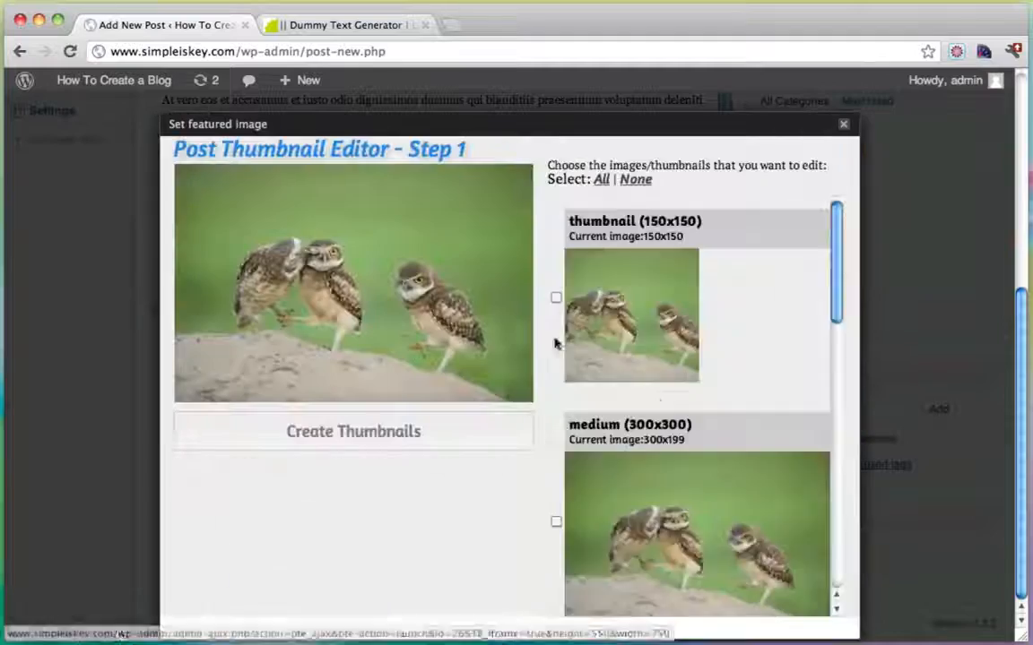
pyautogui.scroll(-5, 556, 448)
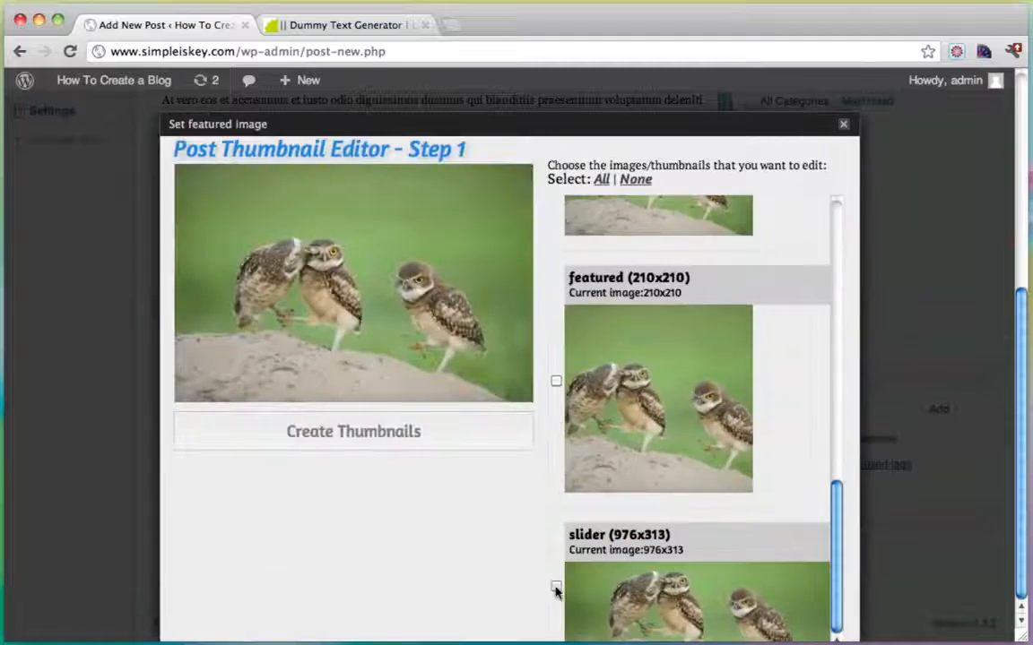
pyautogui.click(556, 588)
pyautogui.moveTo(406, 296); pyautogui.dragTo(406, 307)
pyautogui.click(353, 431)
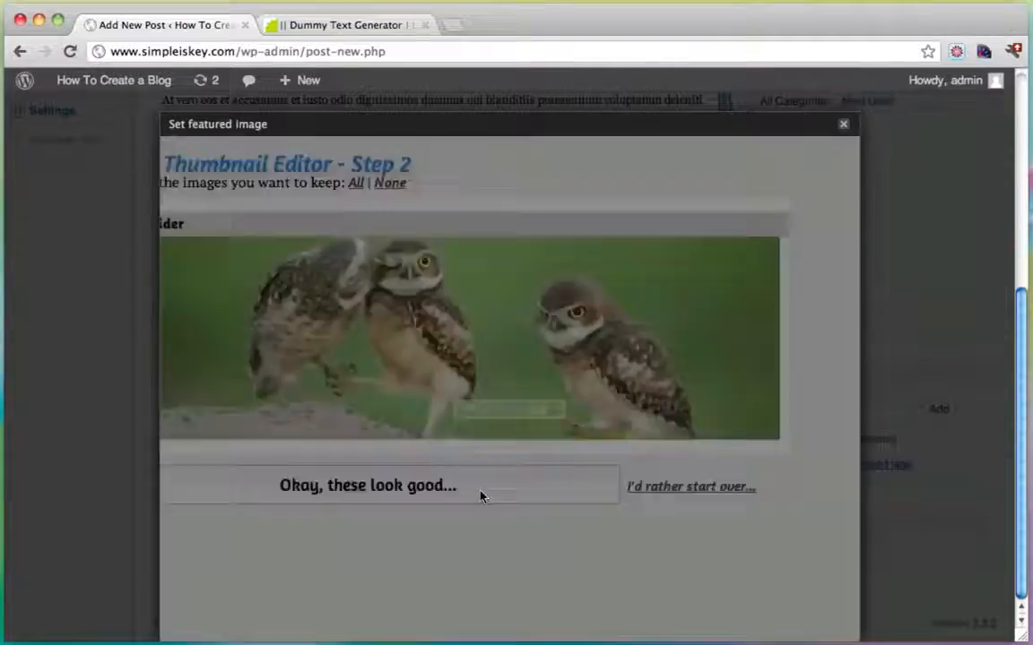
pyautogui.click(479, 493)
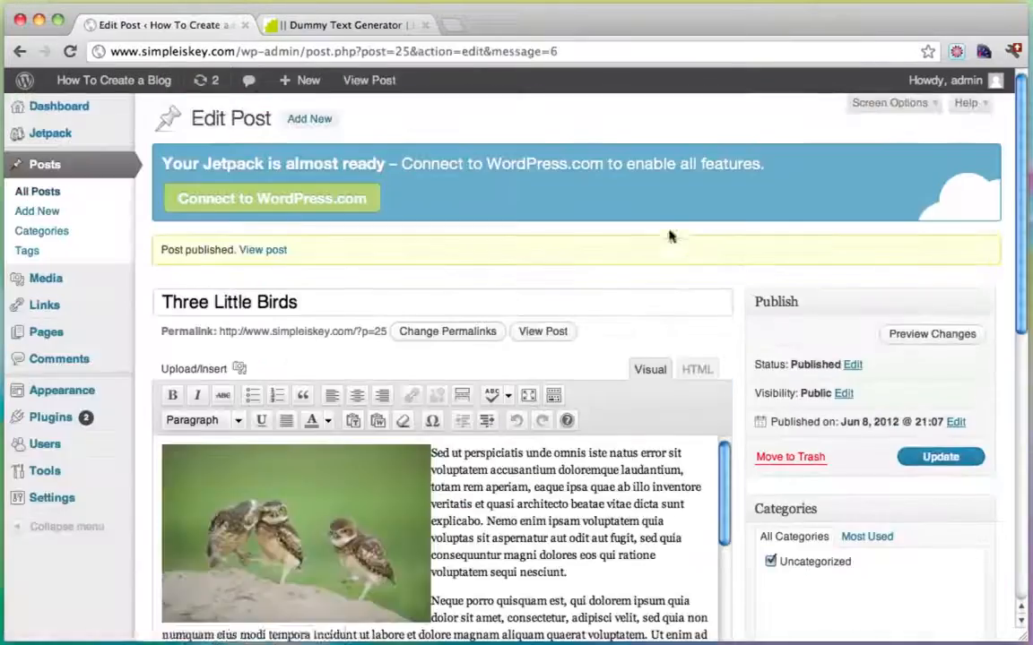
# Start the monkey post and create the slider-size thumbnail of its monkey image.
pyautogui.click(303, 80)
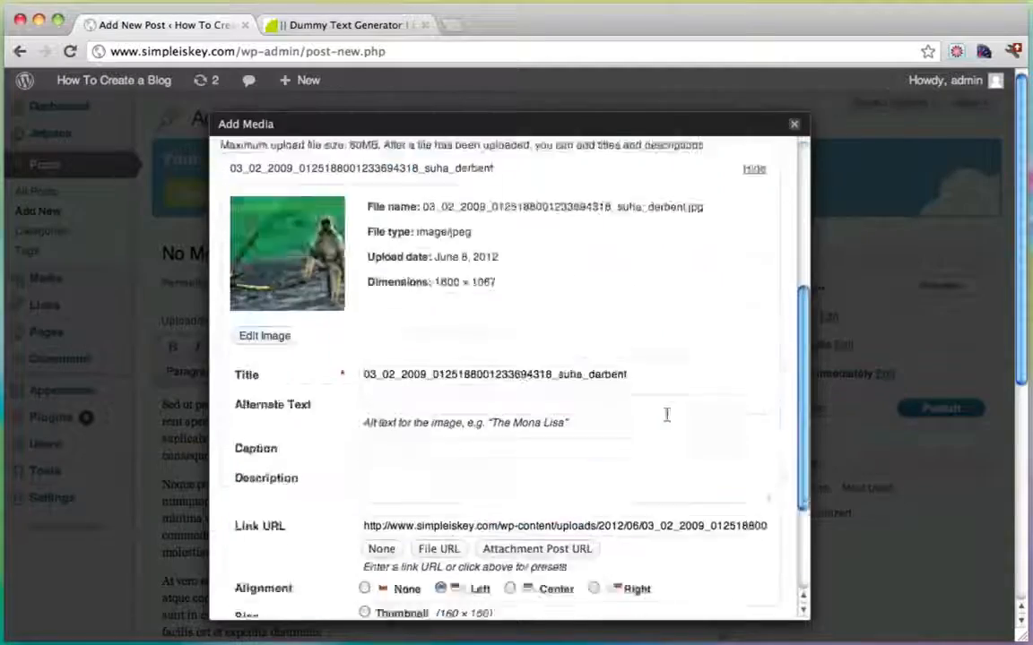
pyautogui.scroll(-3, 538, 403)
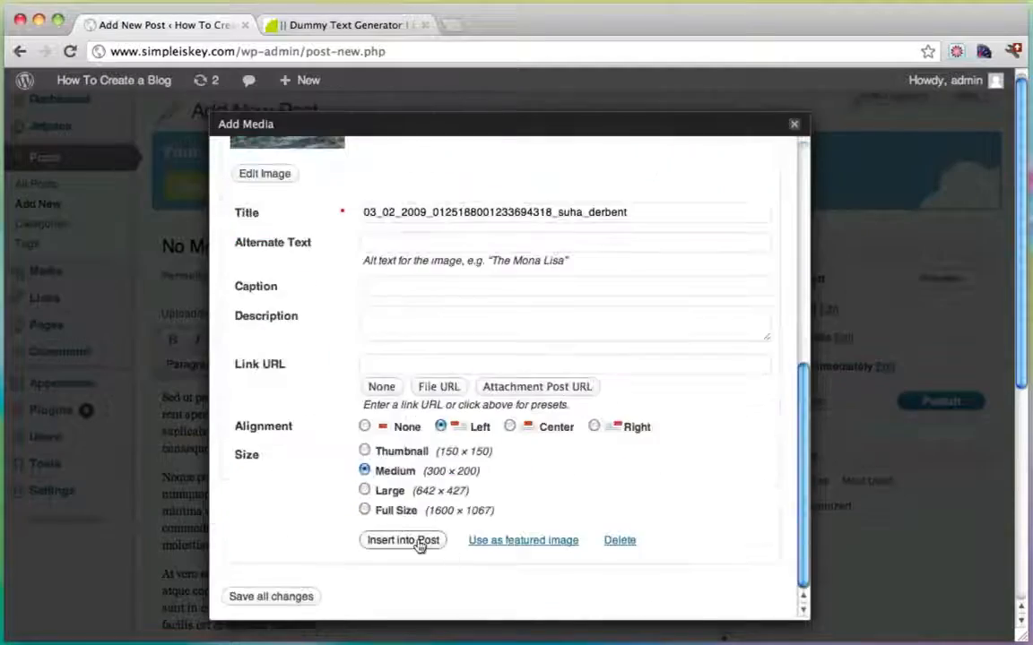
pyautogui.scroll(-10, 682, 404)
pyautogui.click(556, 585)
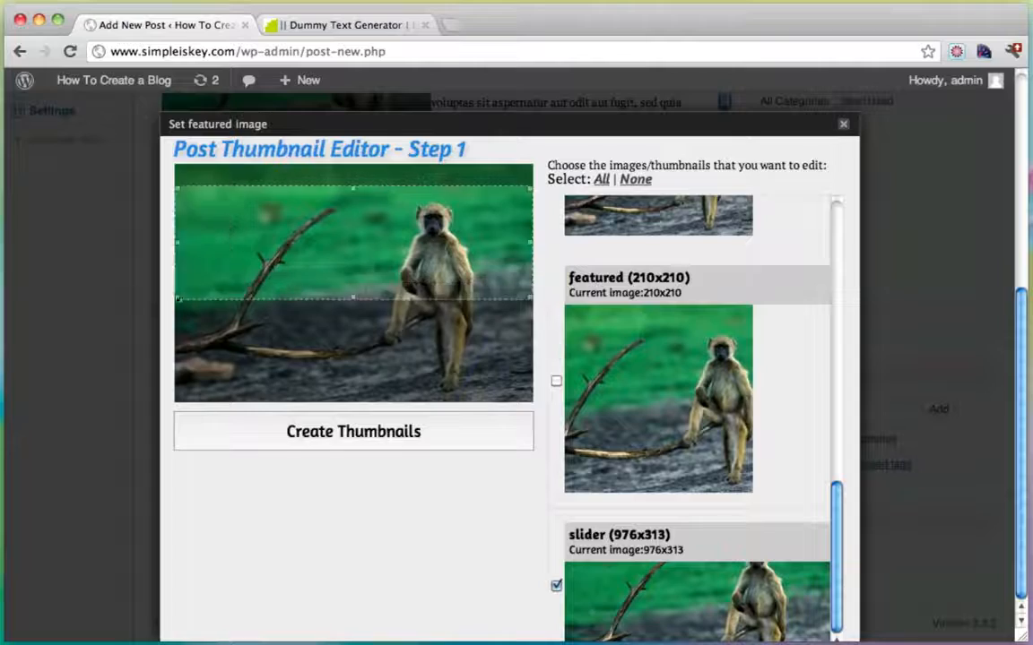
pyautogui.click(357, 434)
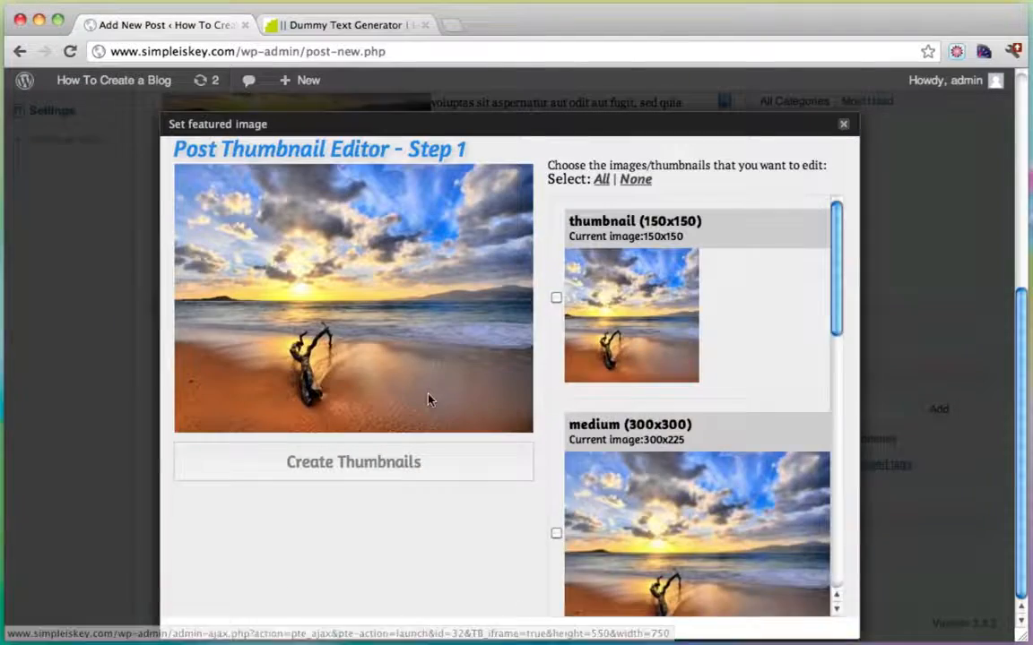
# Crop the beach image's slider version and publish the beach post.
pyautogui.scroll(-5, 664, 334)
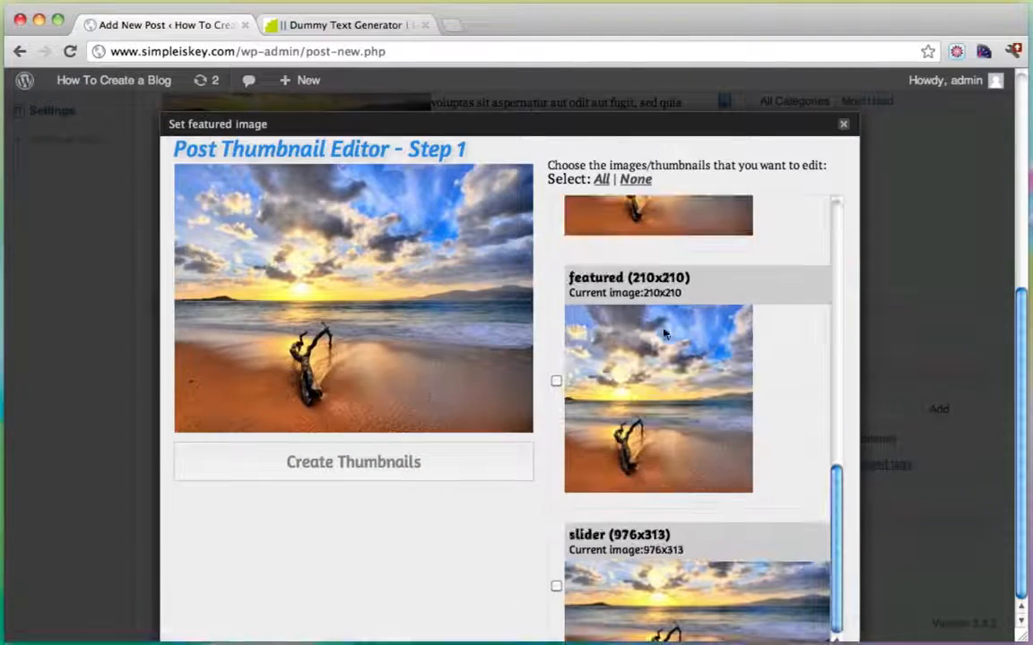
pyautogui.click(556, 586)
pyautogui.moveTo(363, 224); pyautogui.dragTo(363, 304)
pyautogui.click(346, 467)
pyautogui.click(542, 490)
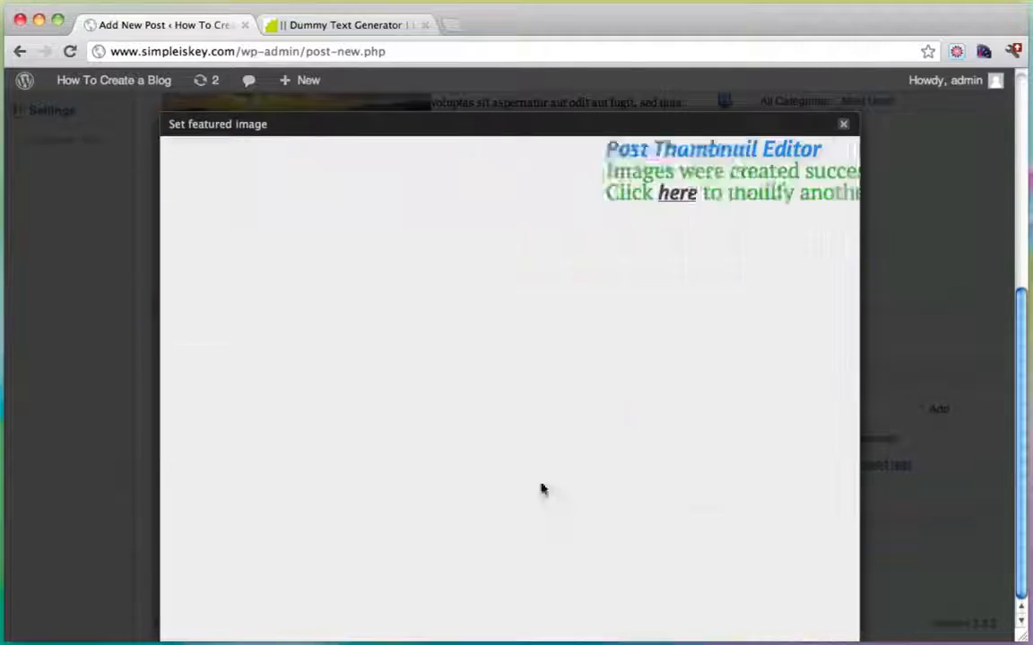
pyautogui.click(417, 158)
# Start a new post with pasted placeholder text and insert the uploaded amazing_nature_wallpaper ladybug image.
pyautogui.click(488, 546)
pyautogui.click(871, 368)
pyautogui.moveTo(300, 109)
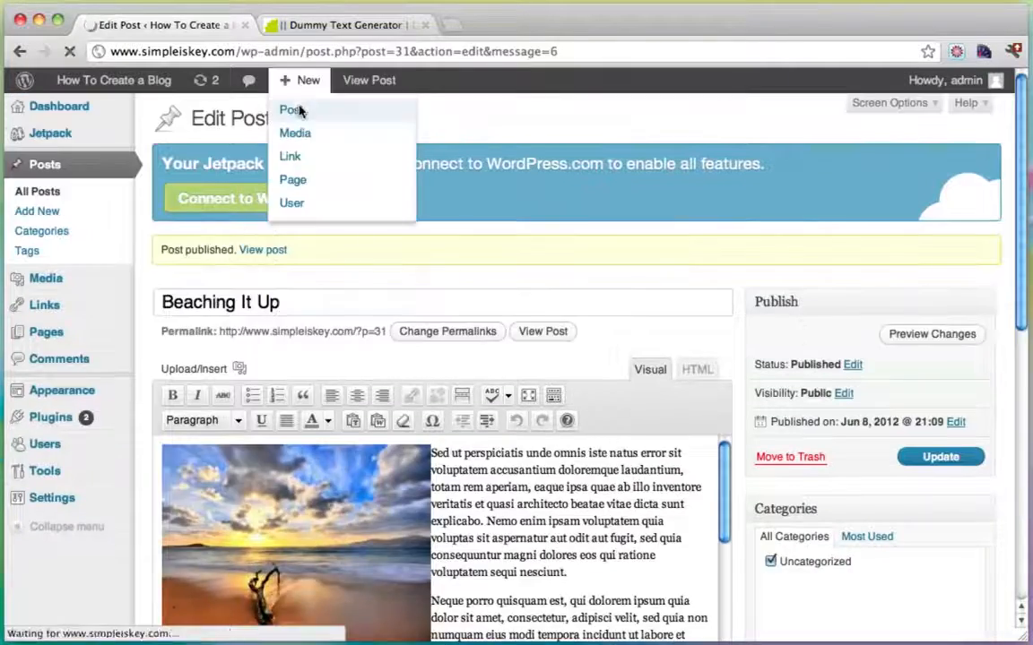
pyautogui.hotkey('ctrl', 'v')
pyautogui.click(239, 320)
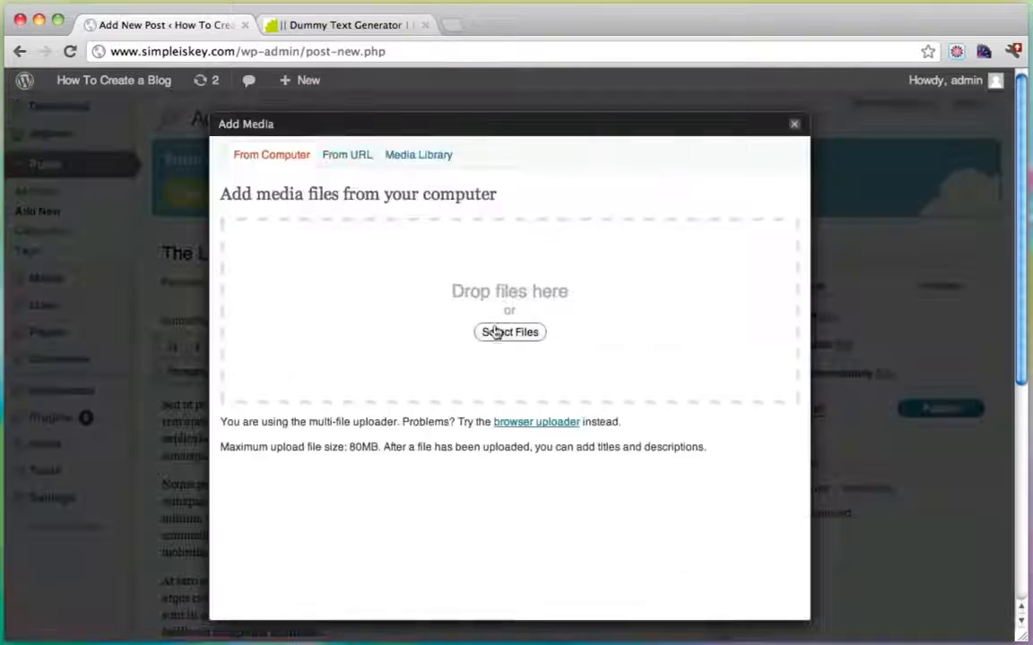
pyautogui.click(509, 332)
pyautogui.doubleClick(358, 432)
pyautogui.scroll(-5, 373, 433)
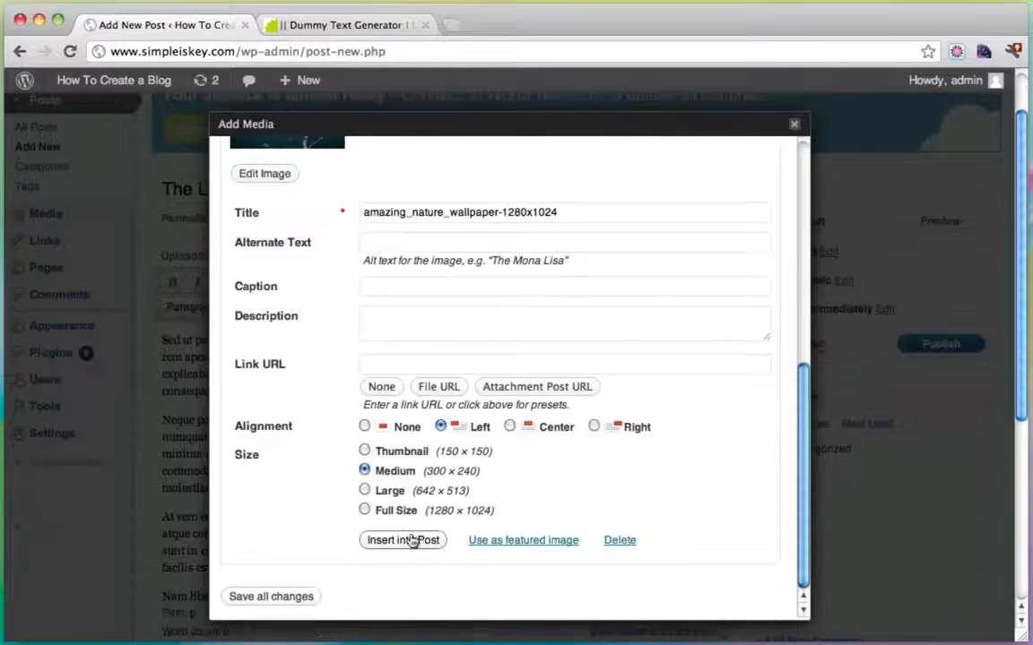
pyautogui.click(411, 542)
# Crop a full-width slider thumbnail across the ladybug for the featured image.
pyautogui.click(765, 548)
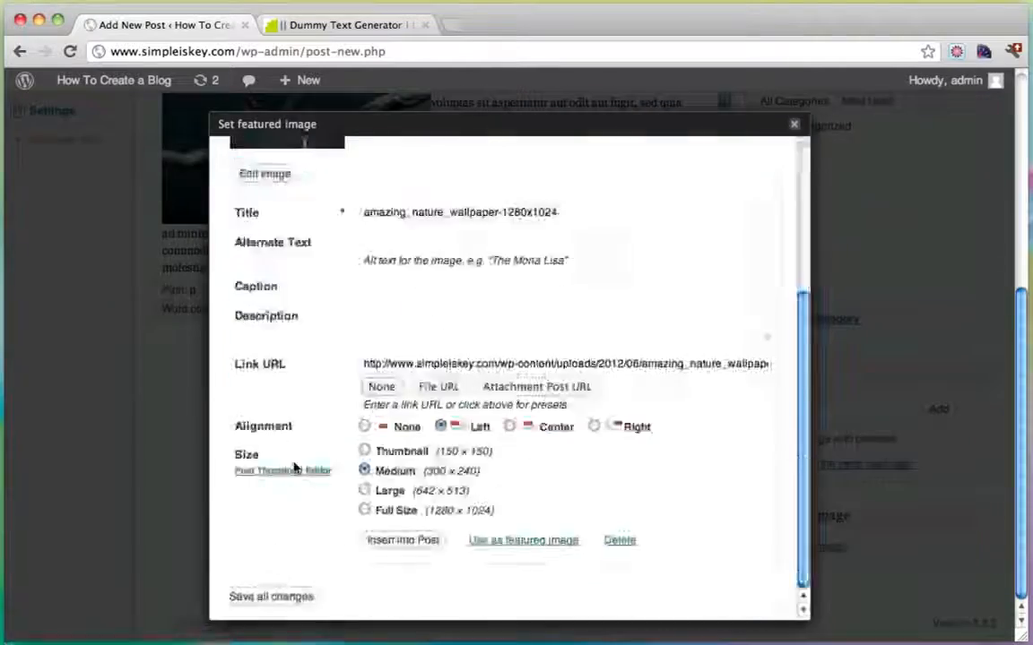
pyautogui.click(295, 467)
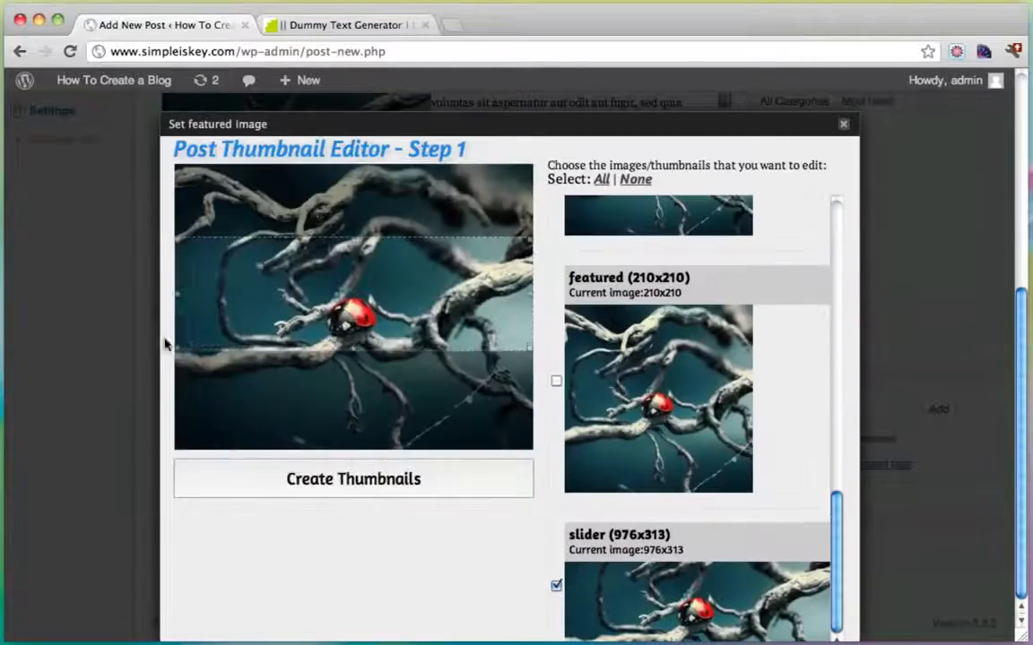
pyautogui.moveTo(165, 341); pyautogui.dragTo(329, 343)
pyautogui.click(525, 476)
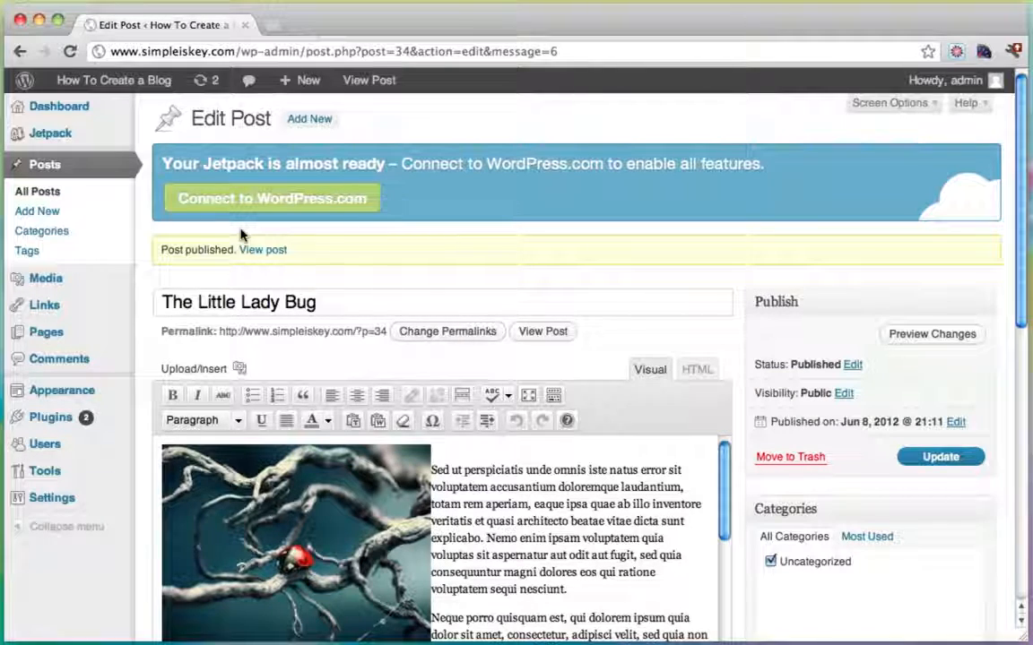
# Open the Featured Slider settings in a second browser tab.
pyautogui.moveTo(79, 389)
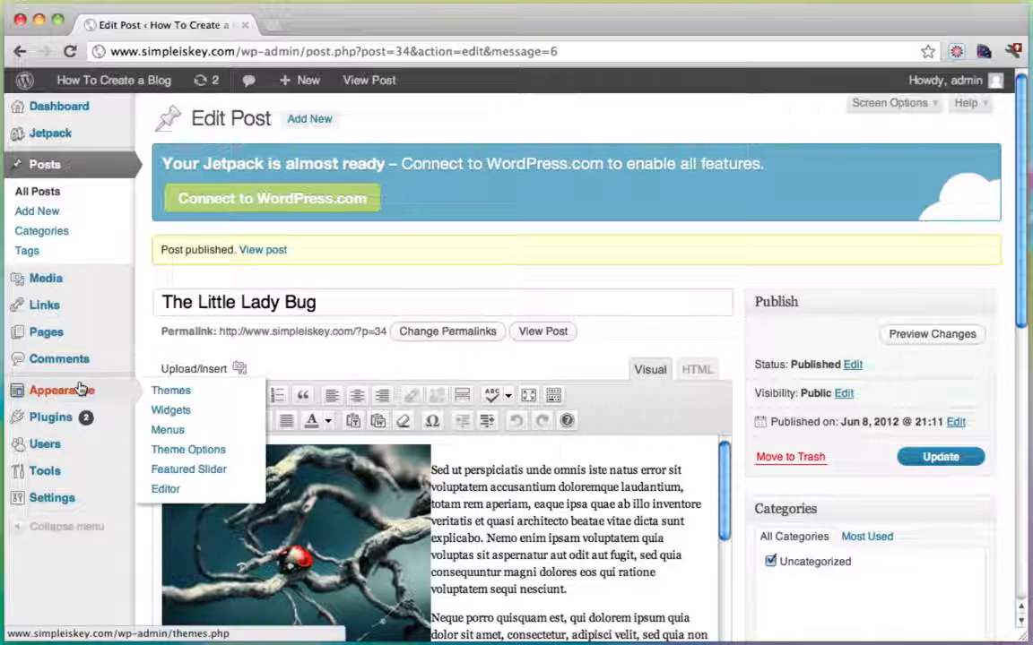
pyautogui.keyDown('super'); pyautogui.click(195, 469); pyautogui.keyUp('super')
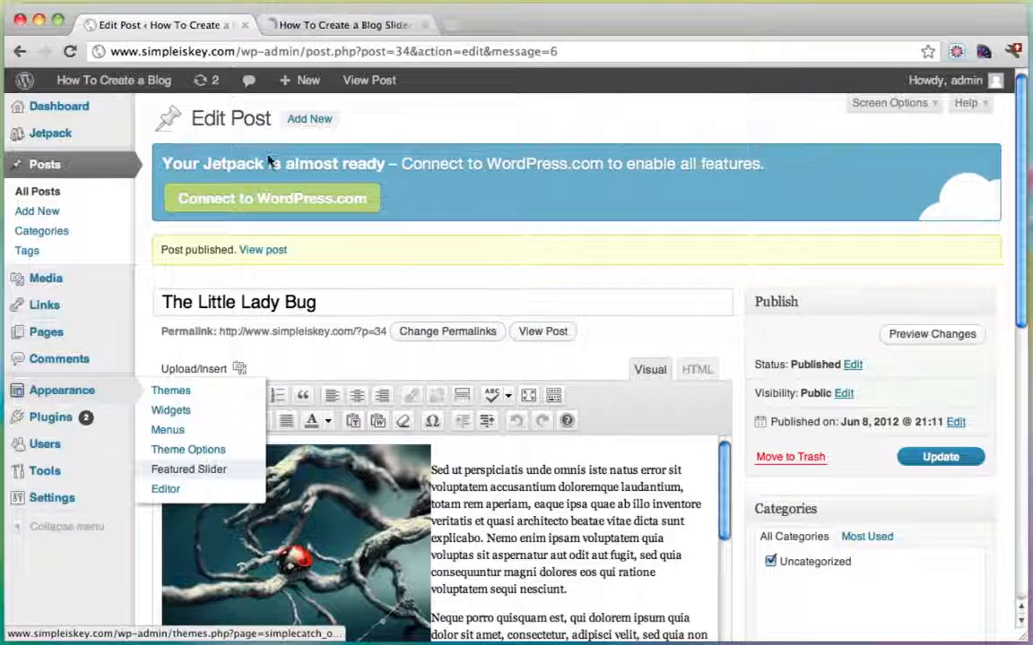
pyautogui.click(328, 26)
pyautogui.click(180, 26)
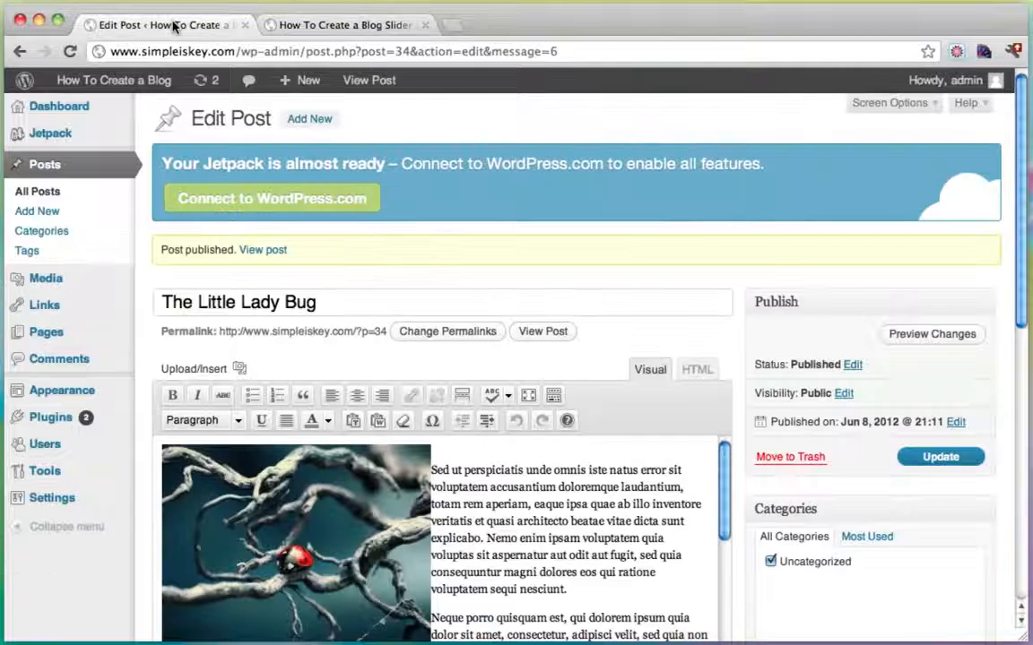
# Reopen The Little Lady Bug post for editing from All Posts.
pyautogui.click(52, 176)
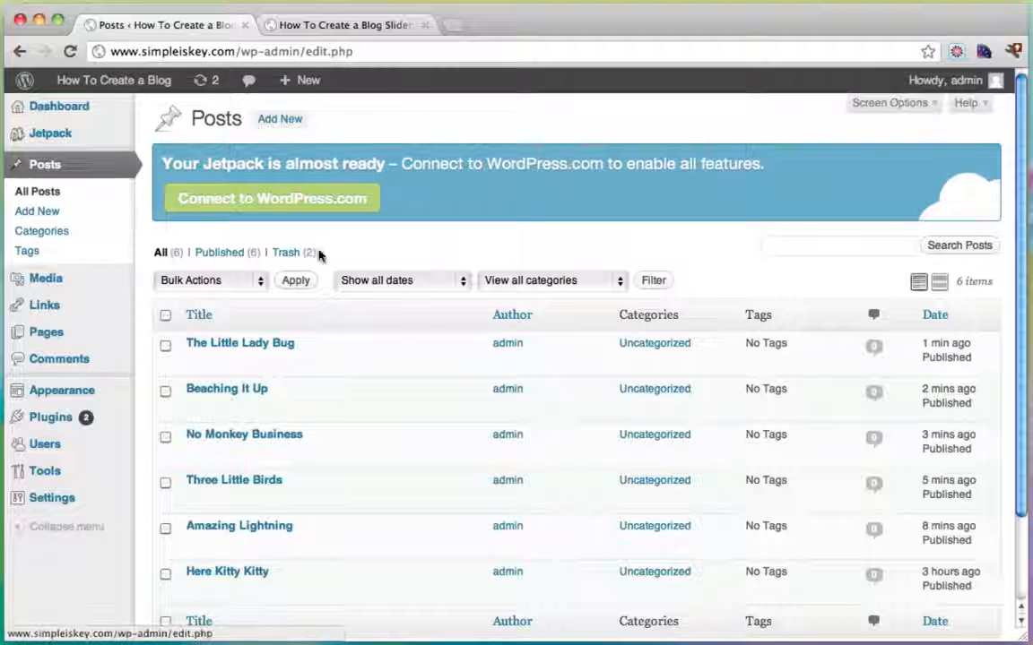
pyautogui.moveTo(279, 346)
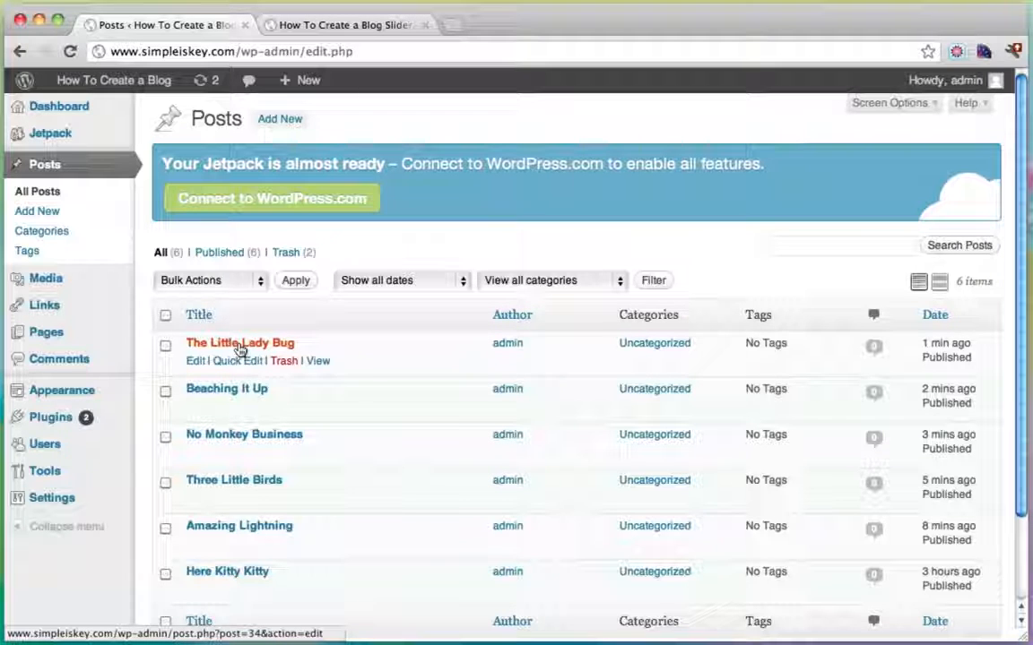
pyautogui.click(241, 349)
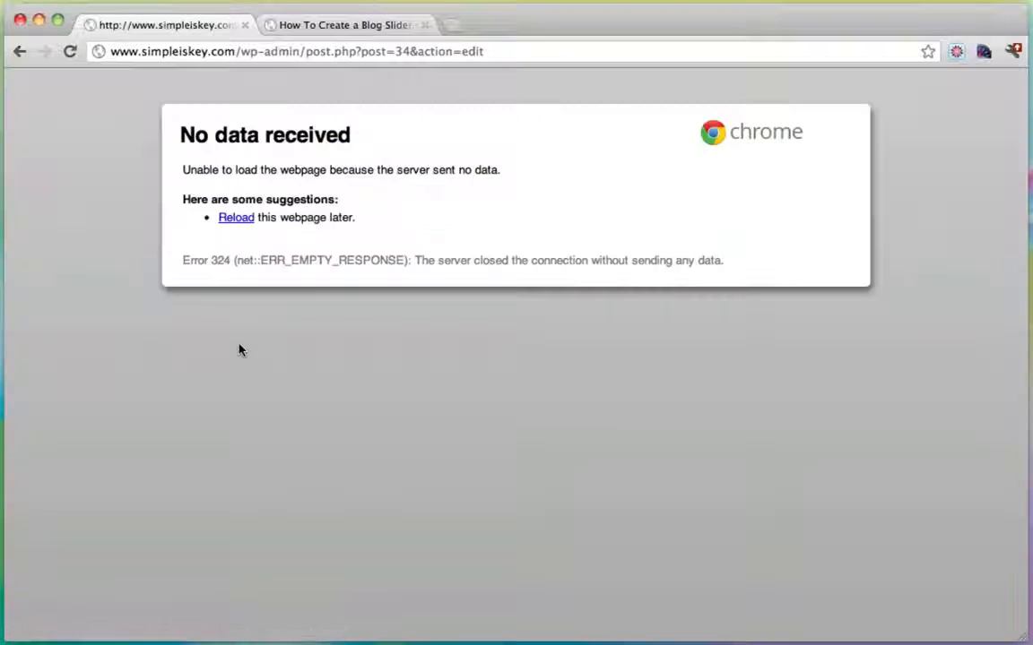
pyautogui.click(20, 51)
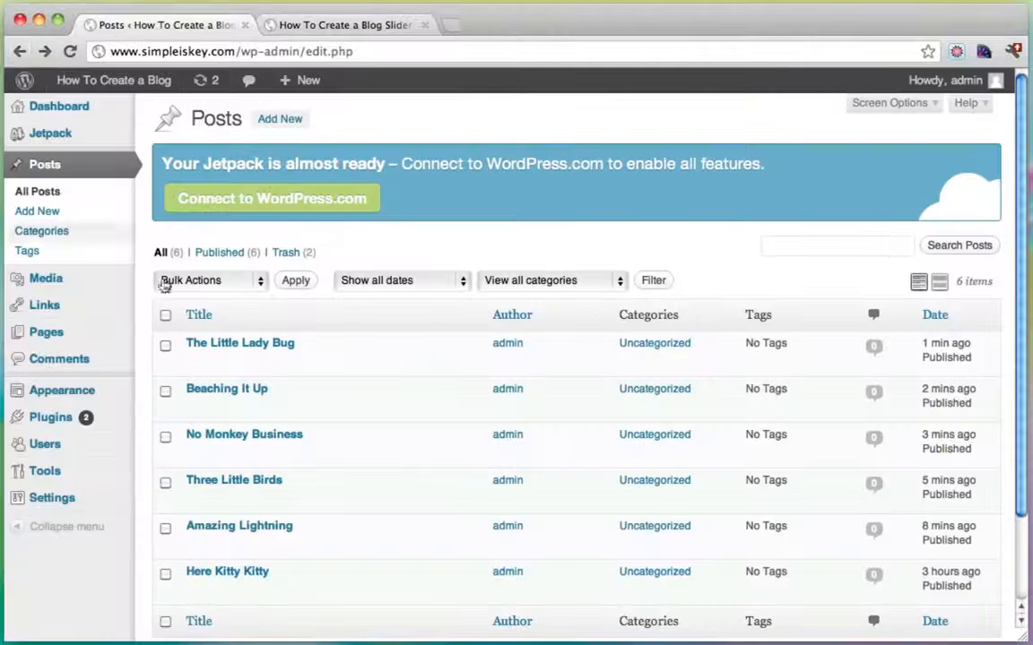
pyautogui.click(226, 347)
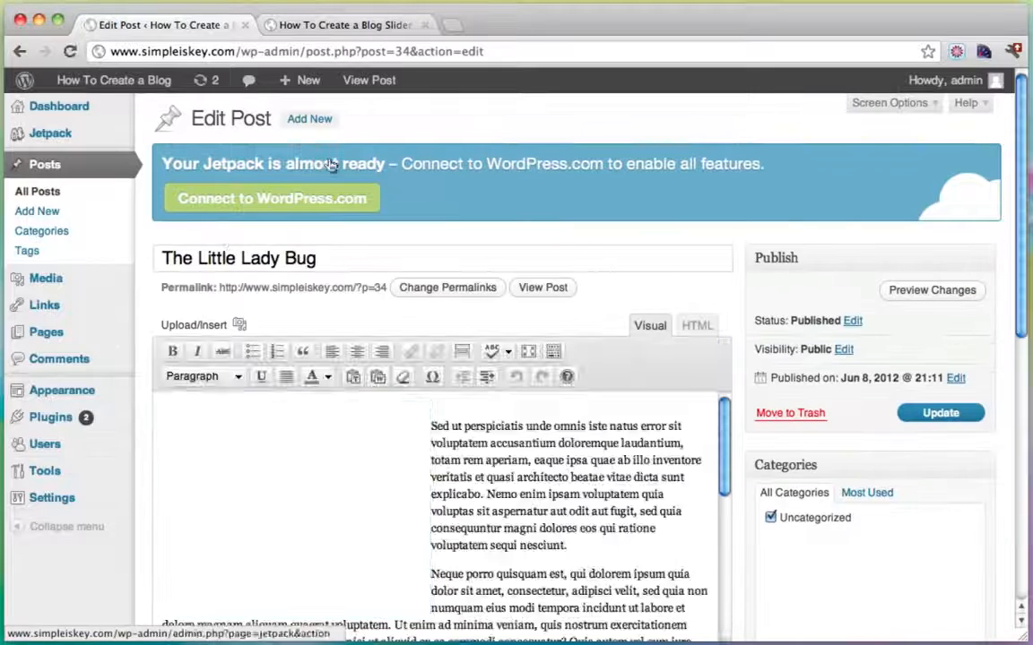
# Save the slider with 3 slides and the Lady Bug post ID 34 as the third slide.
pyautogui.moveTo(395, 56); pyautogui.dragTo(408, 57)
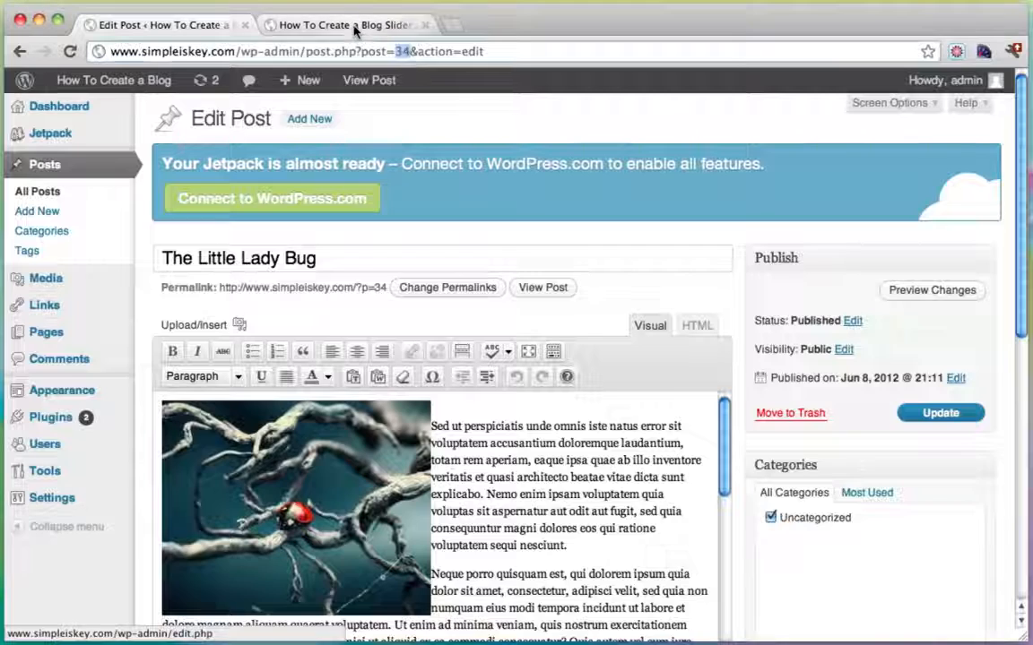
pyautogui.click(355, 27)
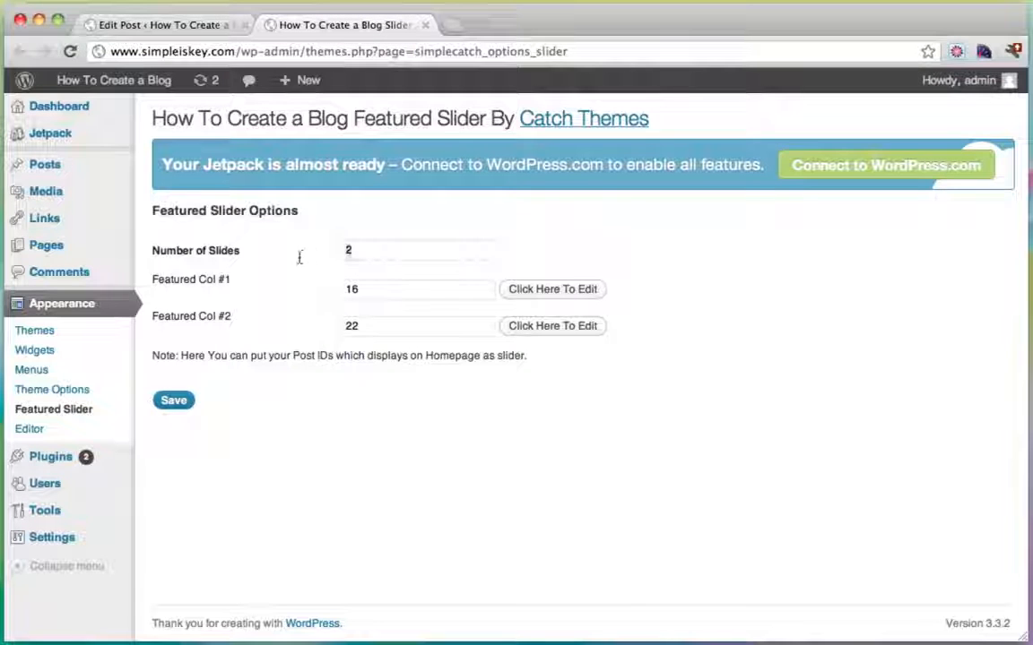
pyautogui.click(173, 401)
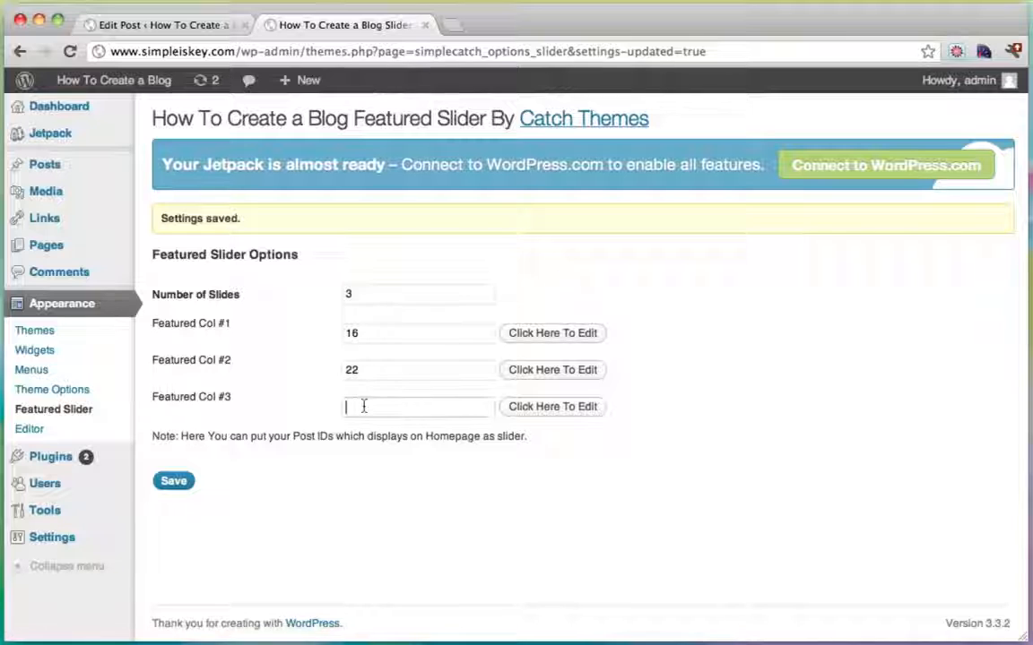
pyautogui.write('34')
pyautogui.click(173, 481)
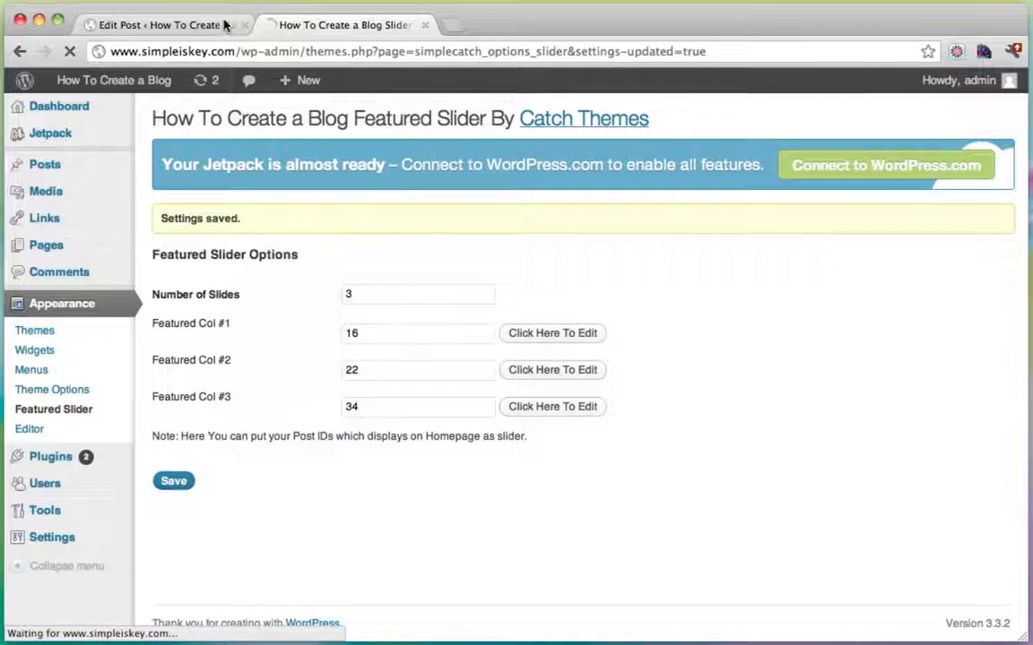
# Raise the slider to 4 slides with post 31 as the fourth, then return to the posts list.
pyautogui.click(191, 25)
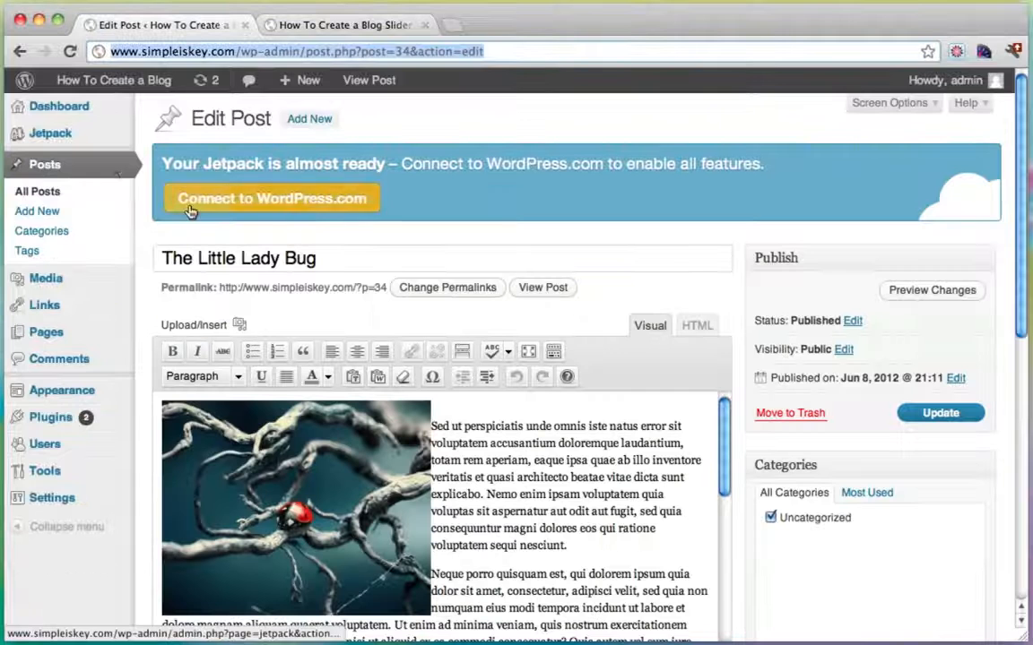
pyautogui.click(45, 166)
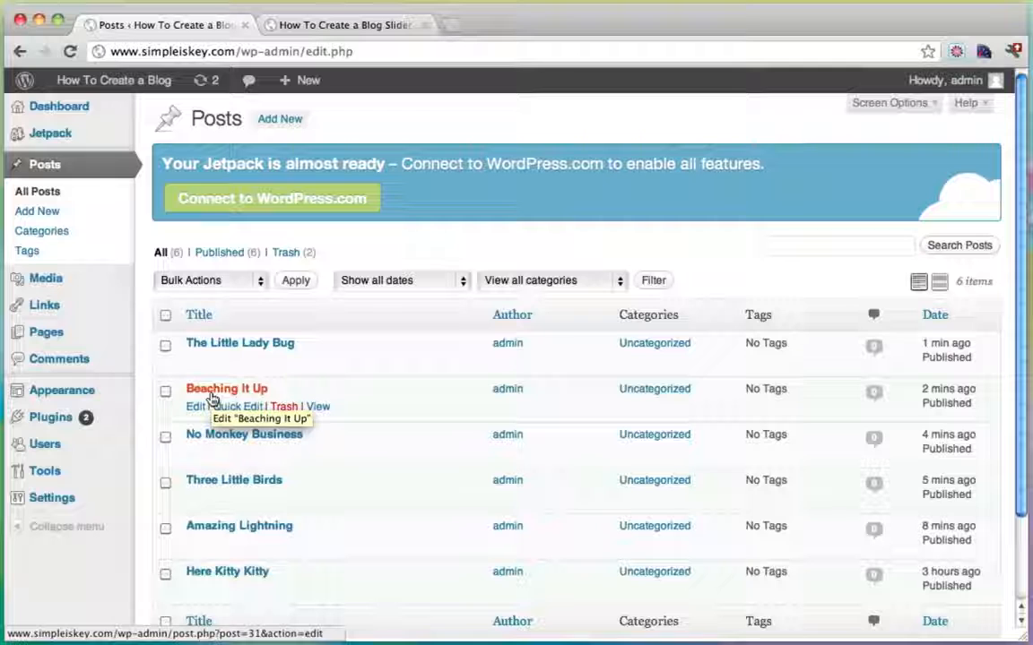
pyautogui.click(341, 25)
pyautogui.moveTo(365, 299); pyautogui.dragTo(286, 298)
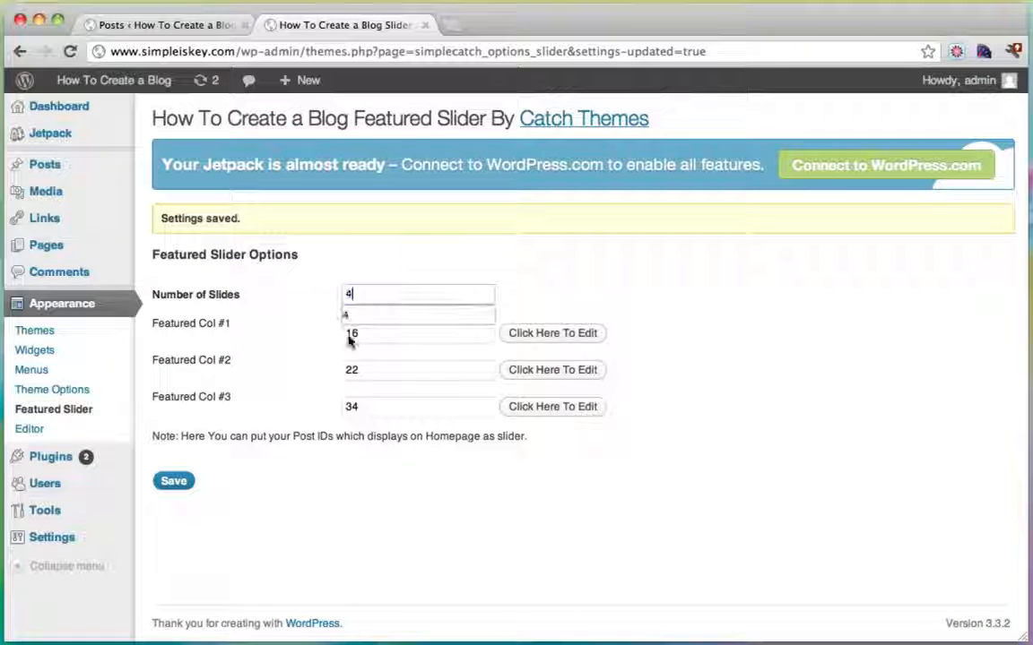
pyautogui.write('4')
pyautogui.click(179, 486)
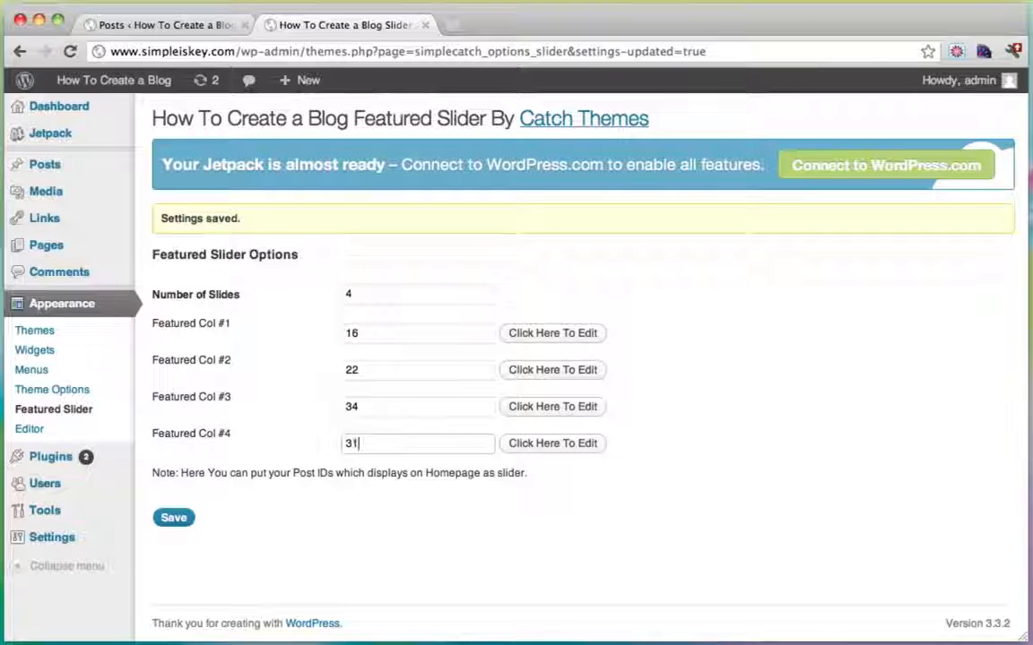
pyautogui.click(175, 520)
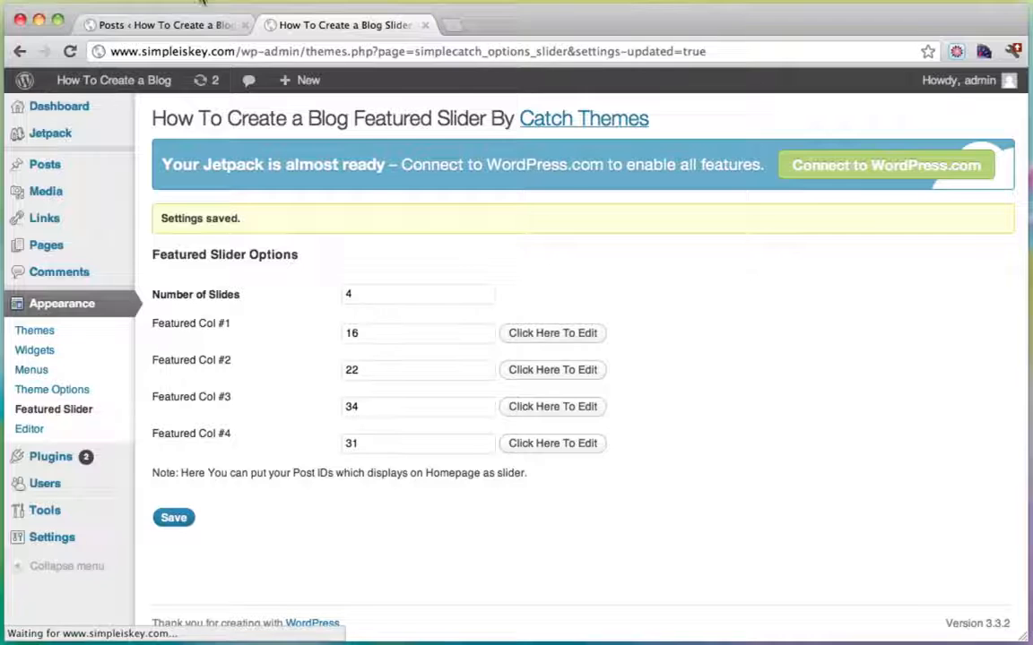
pyautogui.click(188, 27)
pyautogui.scroll(-2, 370, 323)
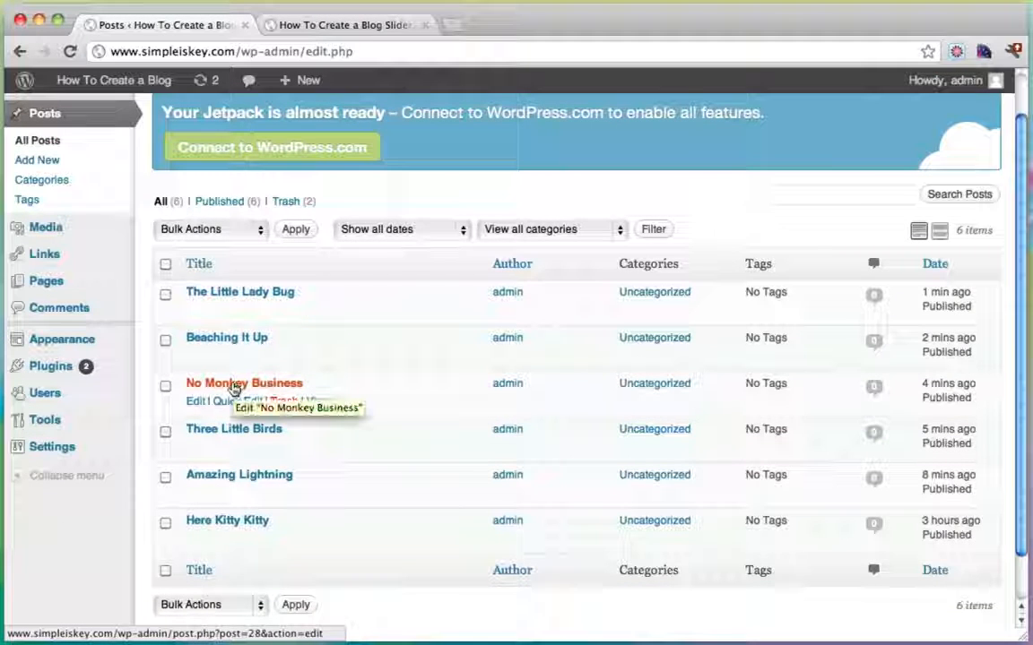
# Save the slider with 5 slides, adding No Monkey Business (post 28) as the fifth.
pyautogui.click(231, 386)
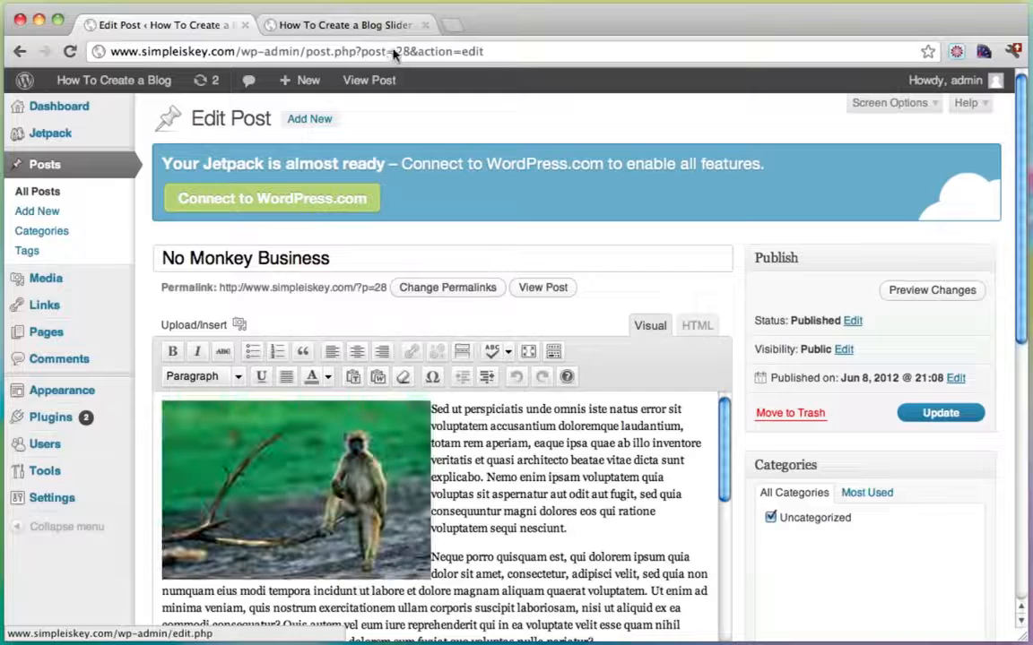
pyautogui.click(309, 25)
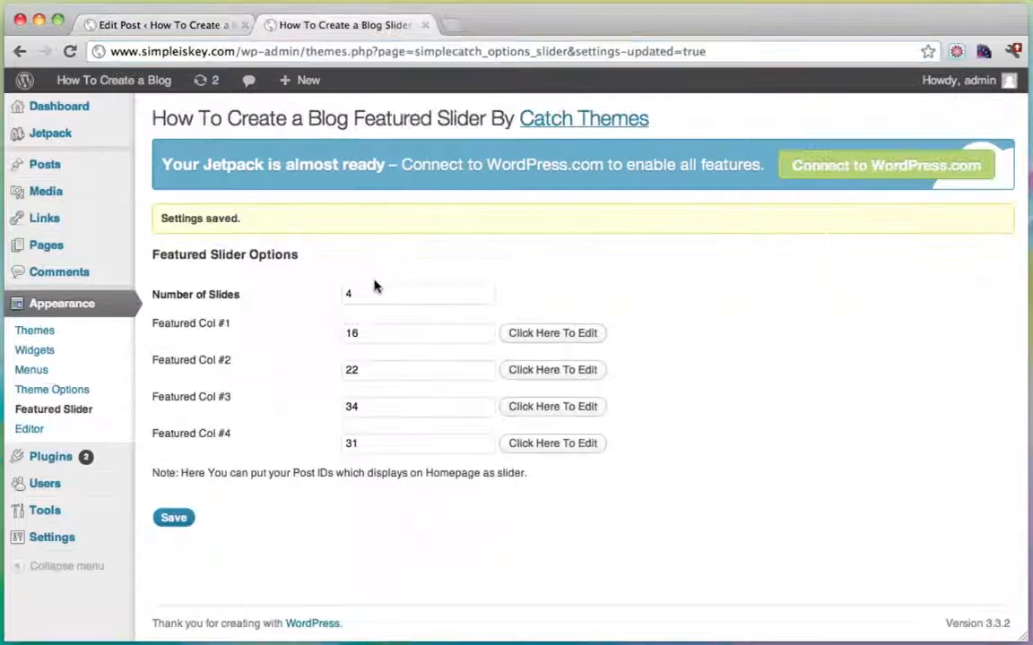
pyautogui.moveTo(375, 285); pyautogui.dragTo(306, 294)
pyautogui.write('5')
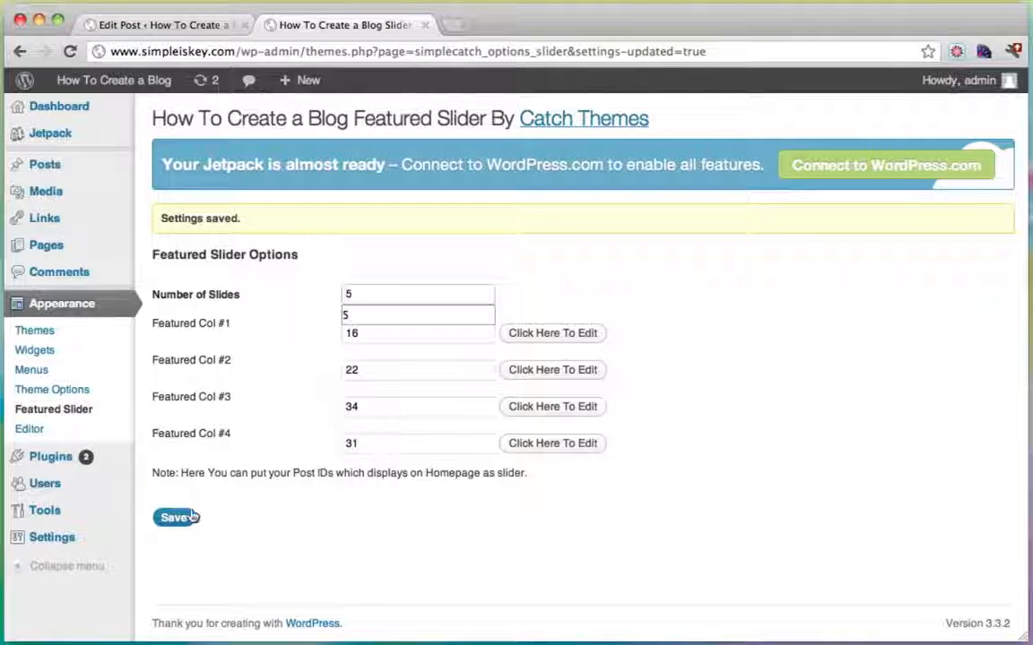
pyautogui.click(180, 520)
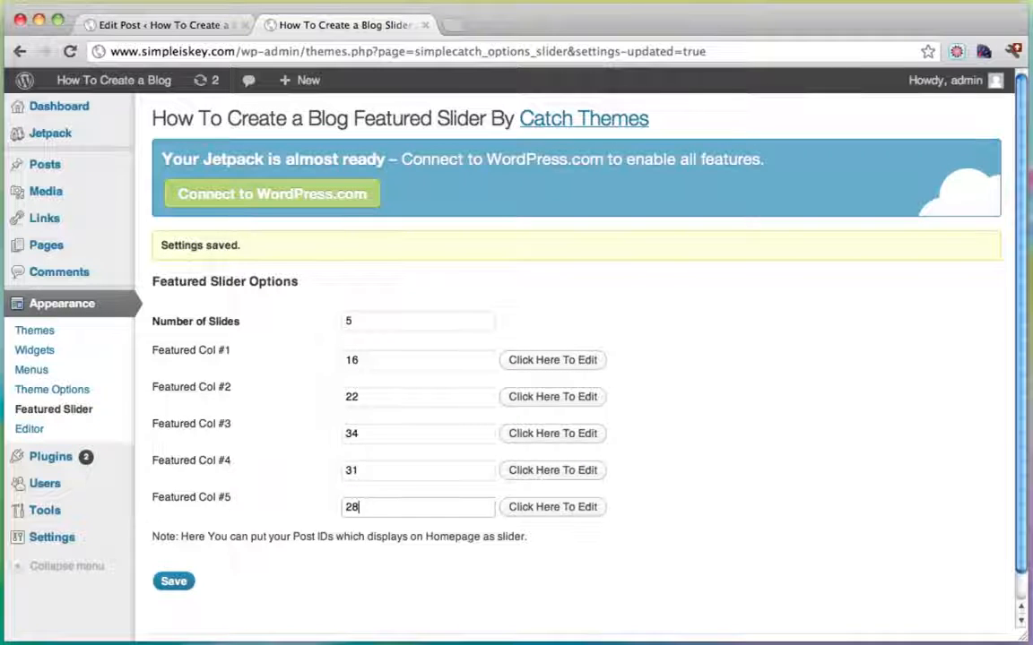
pyautogui.click(176, 582)
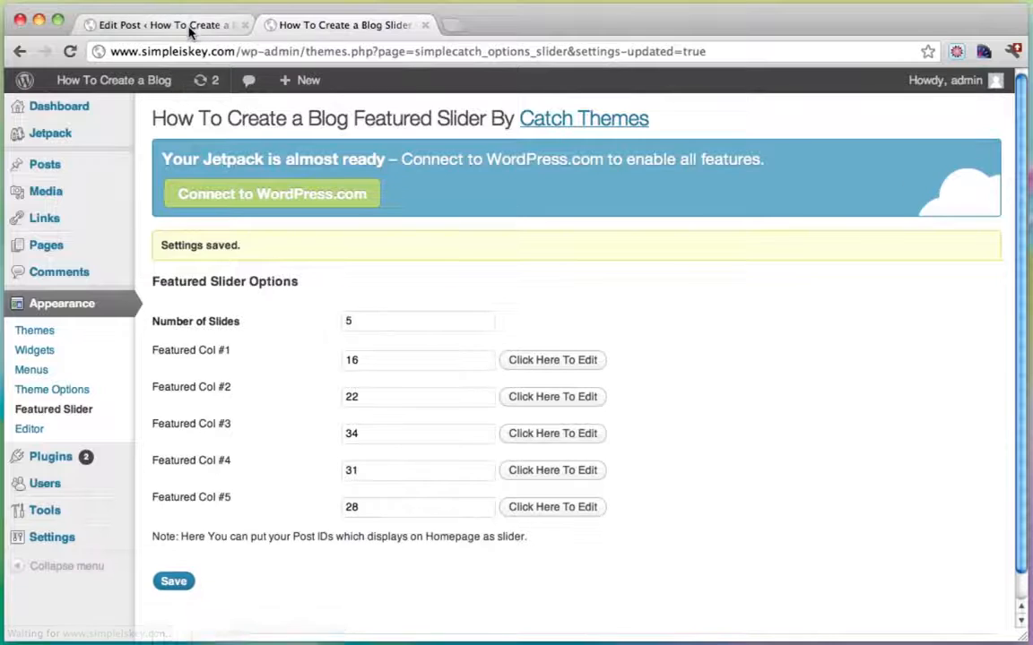
# Save the slider with 6 slides, entering post 25 in Featured Col #6.
pyautogui.click(224, 28)
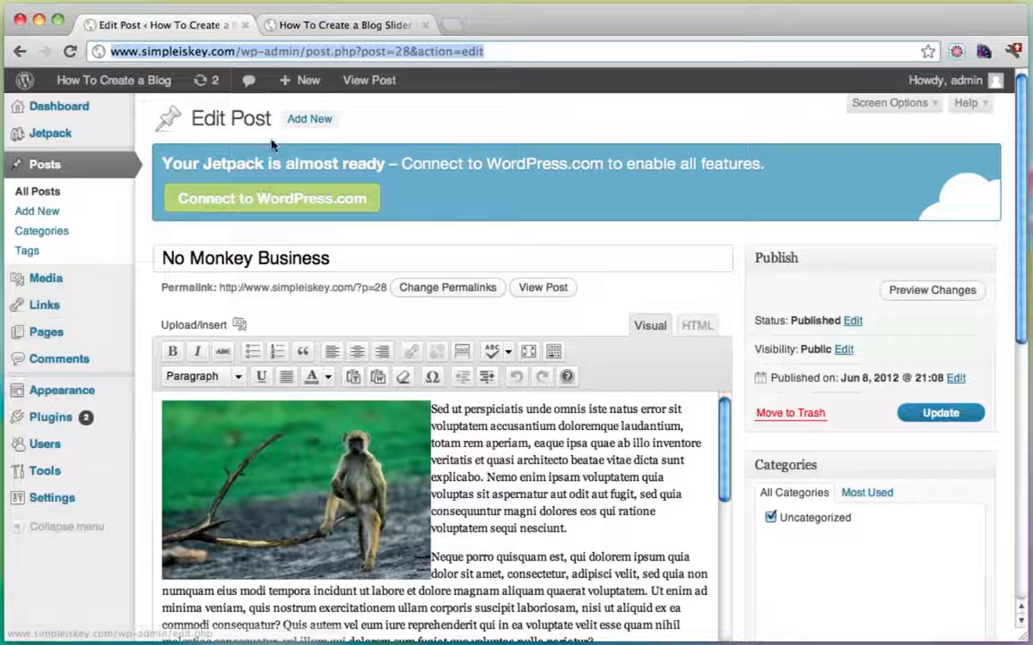
pyautogui.click(65, 168)
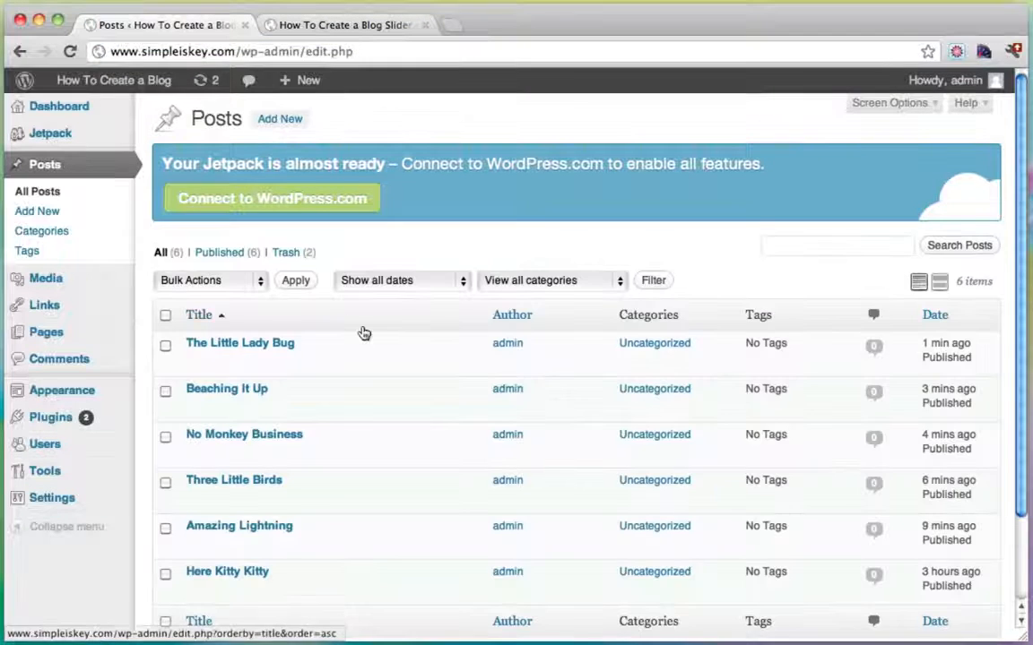
pyautogui.scroll(-3, 363, 334)
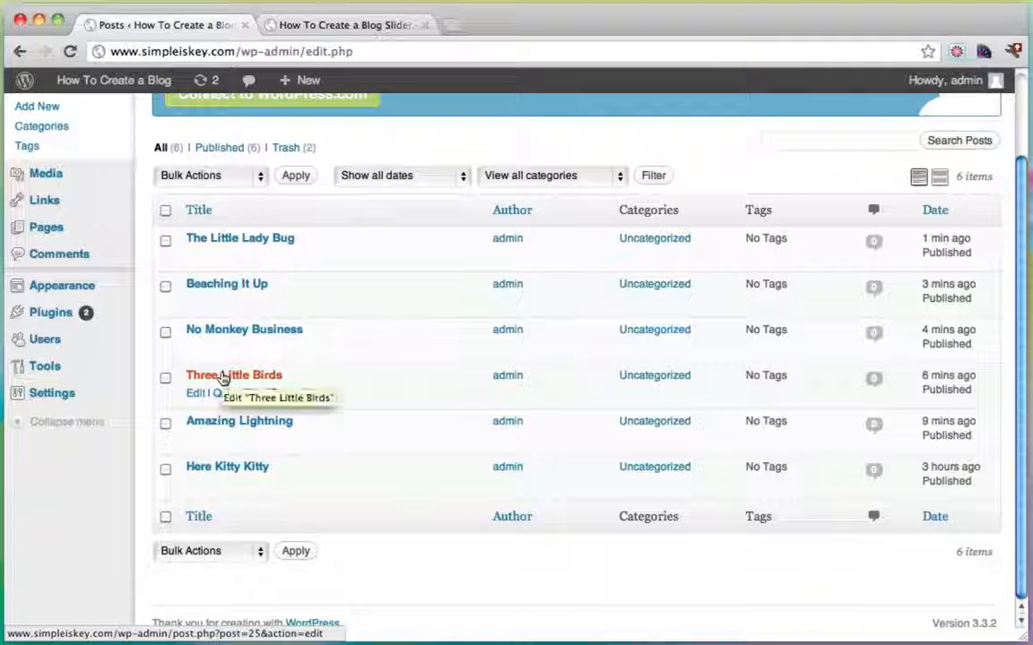
pyautogui.click(364, 24)
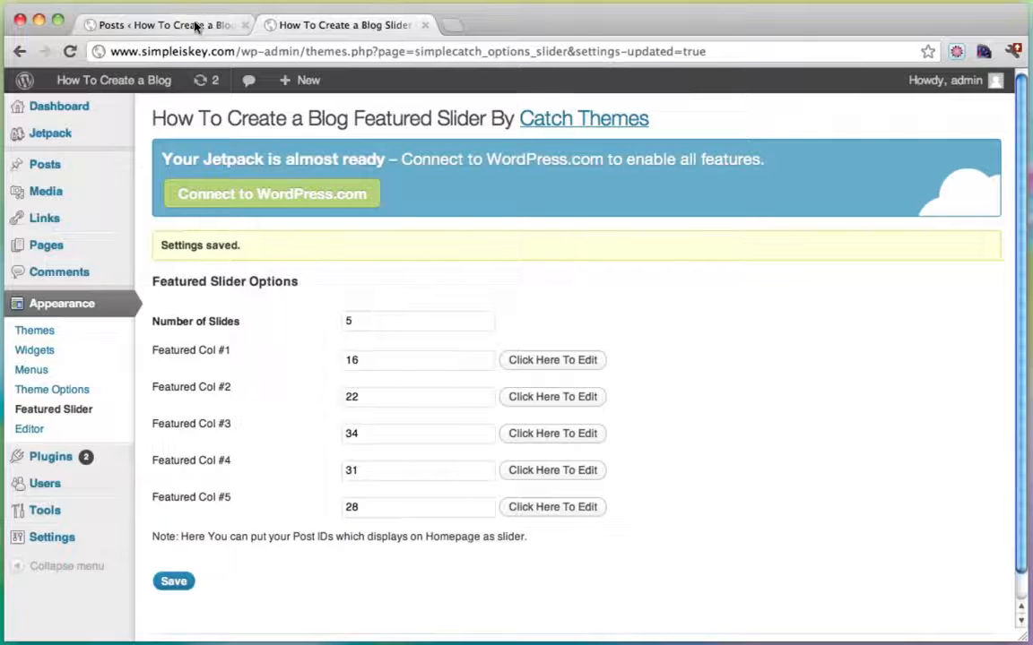
pyautogui.click(352, 325)
pyautogui.press('BackSpace')
pyautogui.write('6')
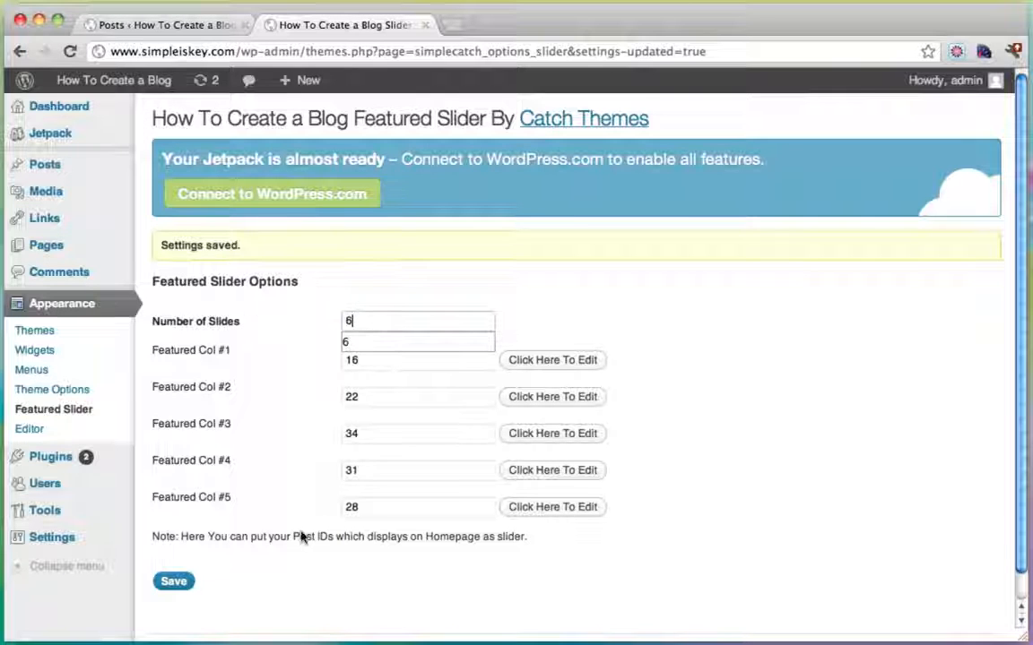
pyautogui.click(173, 582)
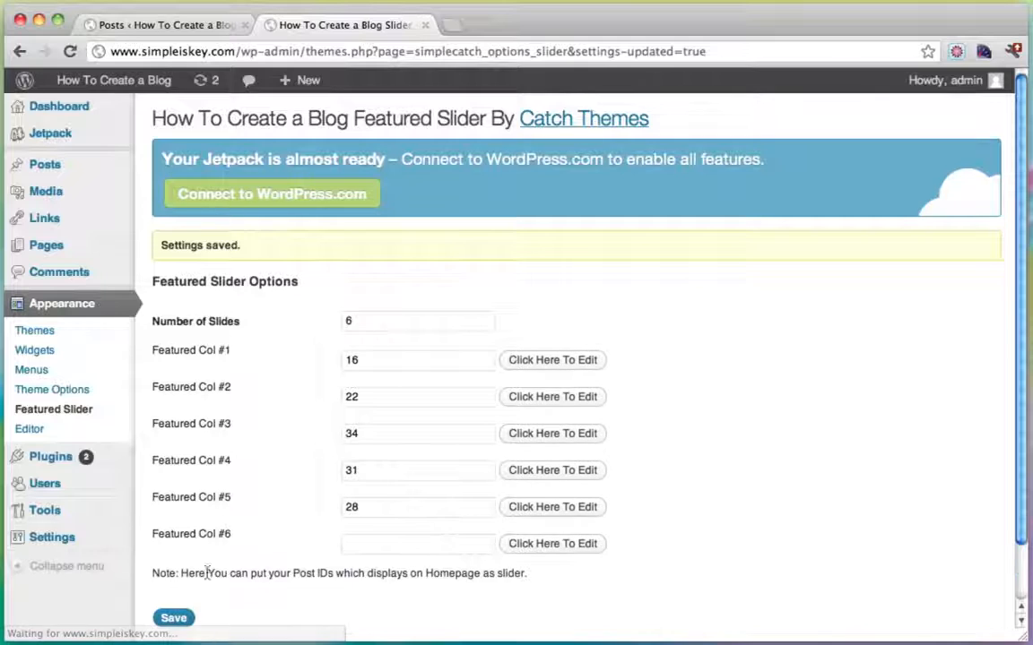
pyautogui.click(371, 547)
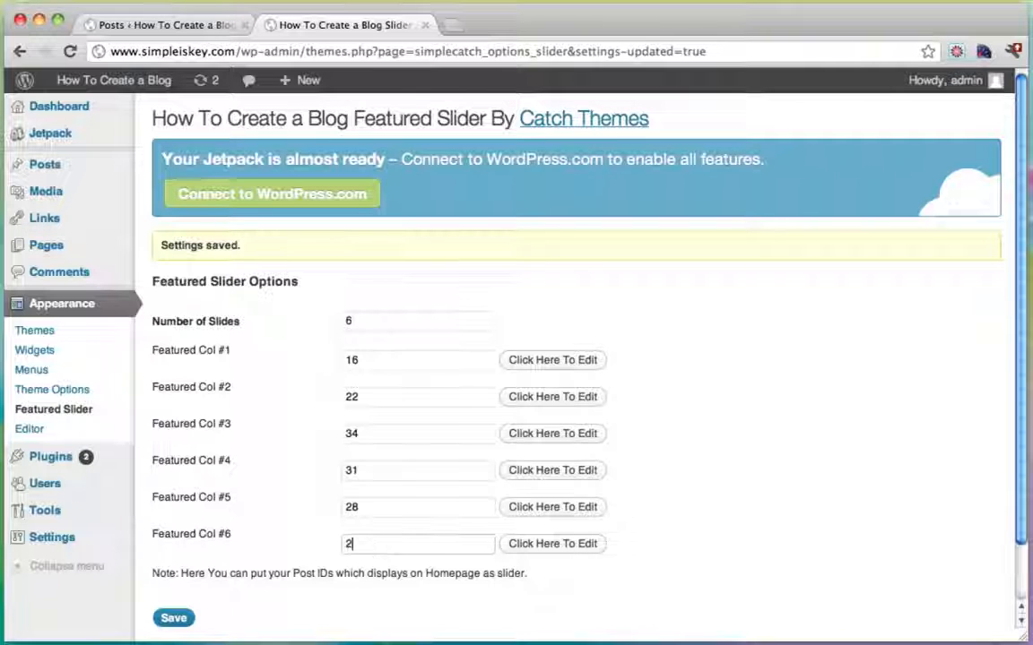
pyautogui.write('25')
pyautogui.click(171, 619)
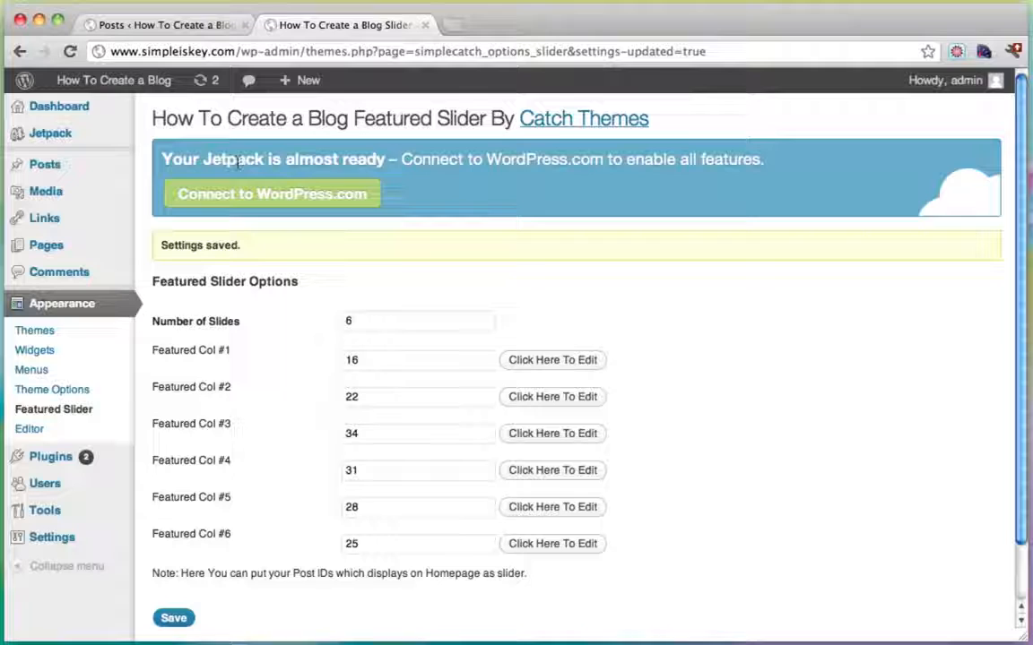
# Visit the live blog and step the featured slider through slides two to six.
pyautogui.moveTo(114, 85)
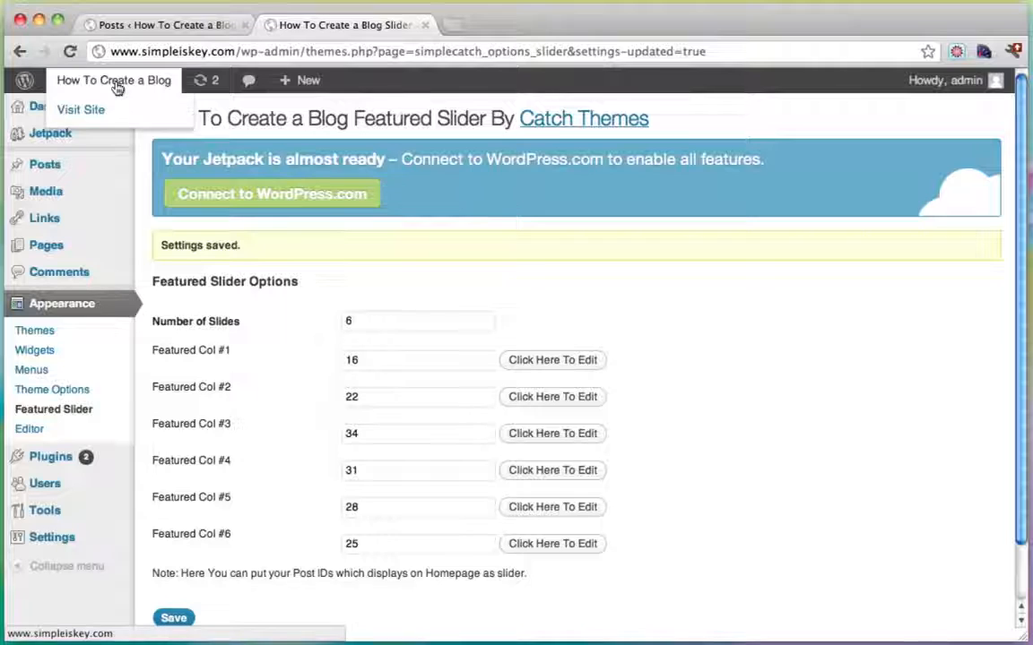
pyautogui.click(93, 112)
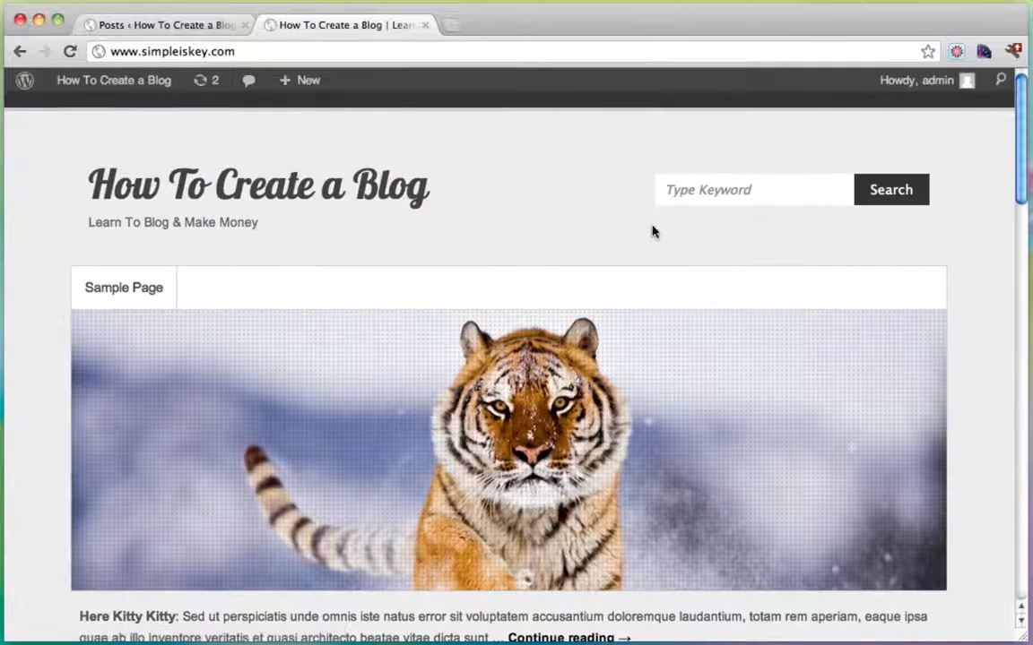
pyautogui.scroll(-5, 664, 232)
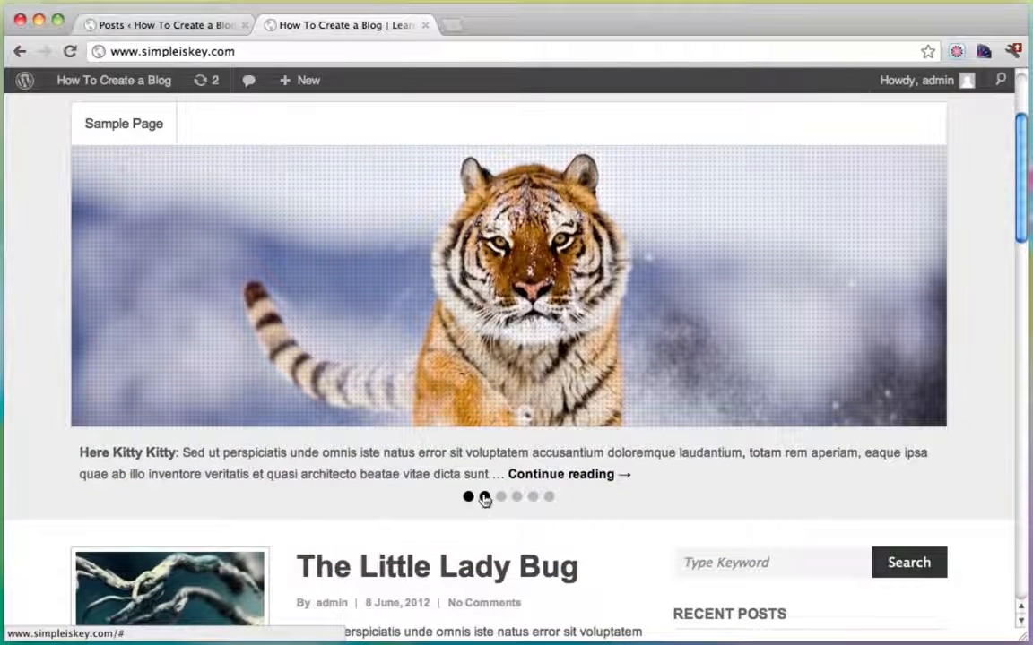
pyautogui.click(484, 498)
pyautogui.click(501, 497)
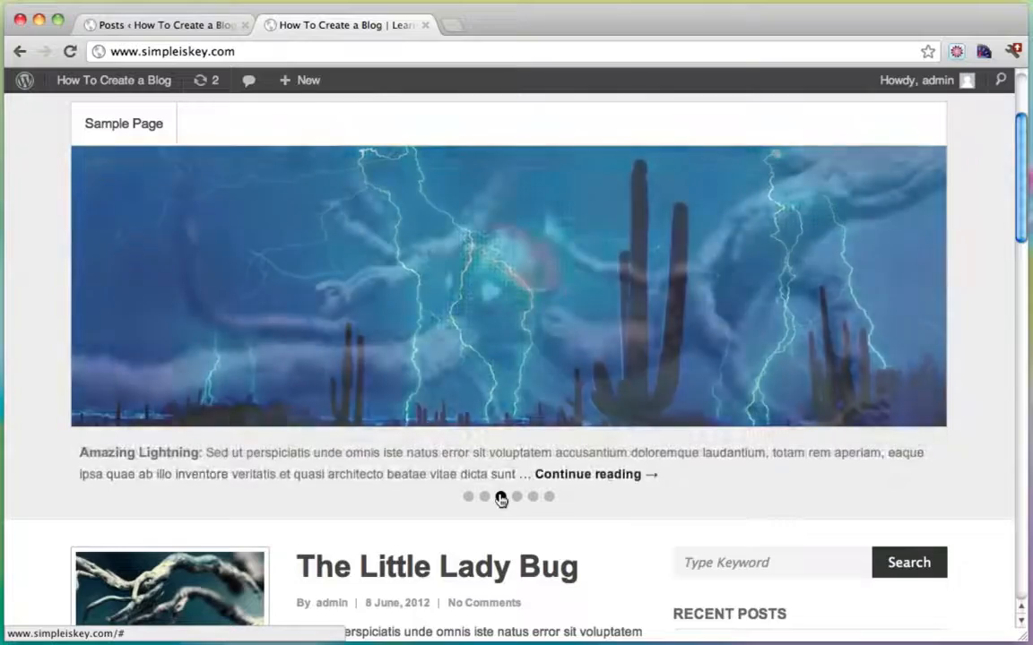
pyautogui.click(517, 498)
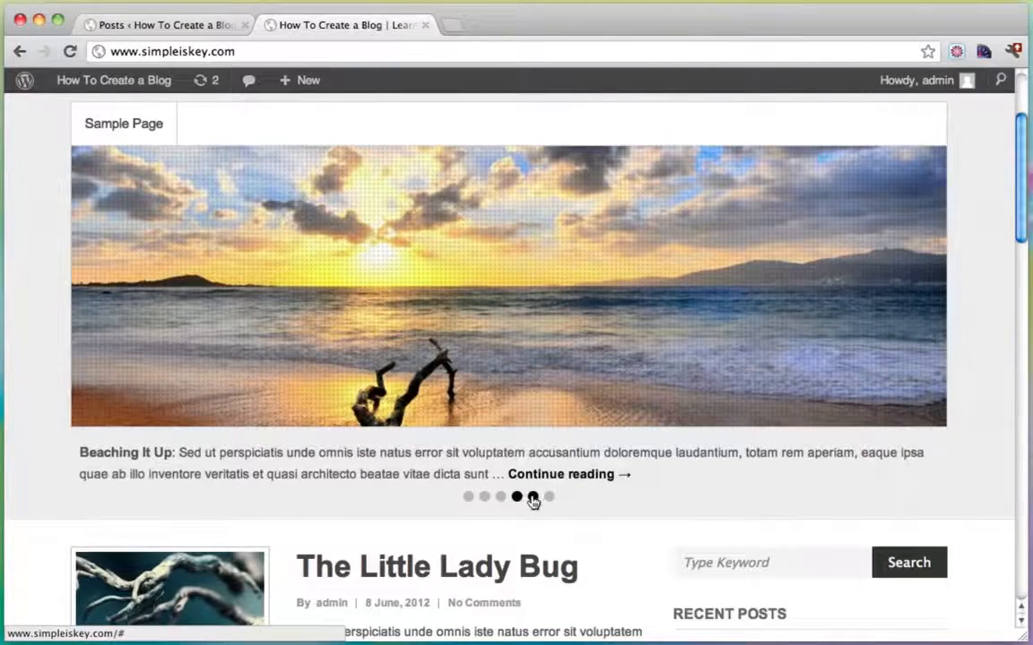
pyautogui.click(532, 497)
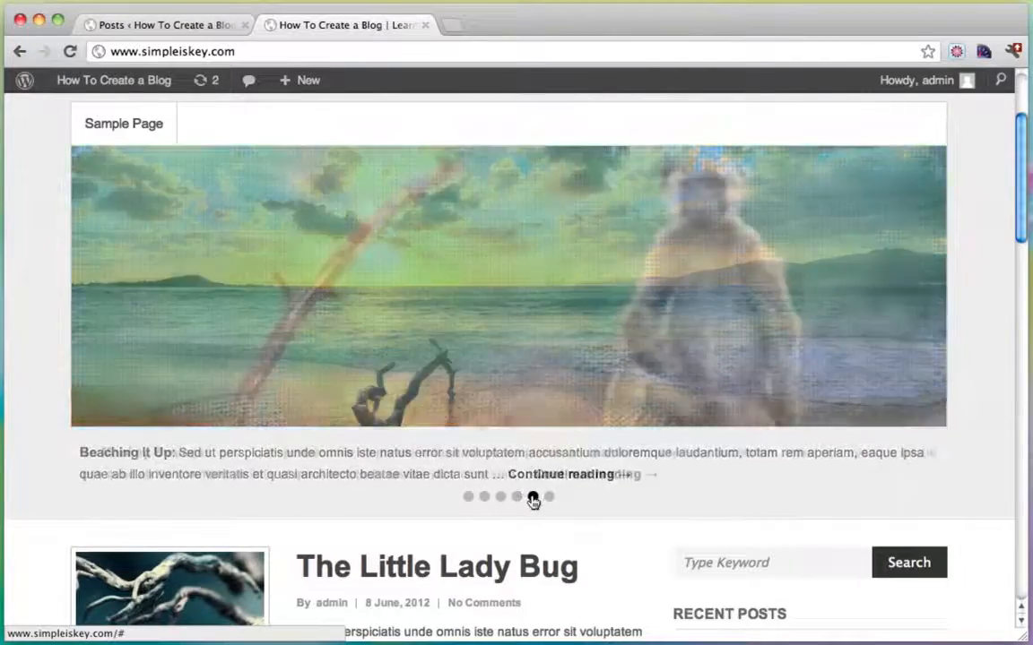
pyautogui.click(548, 498)
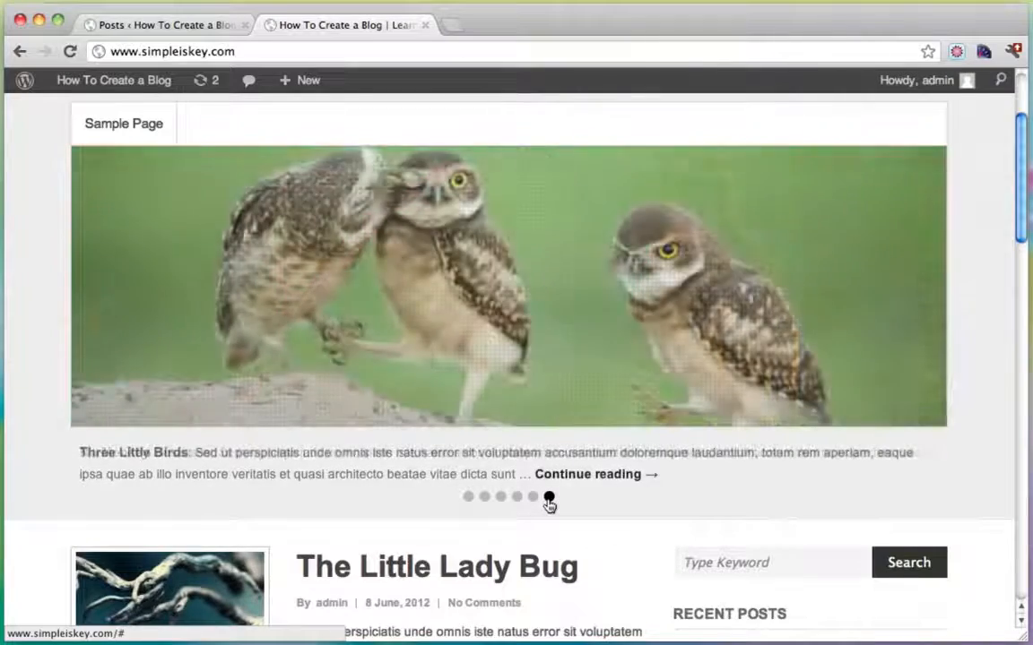
# Scroll through the homepage posts, then open the Beaching It Up post from its slide.
pyautogui.scroll(-8, 549, 504)
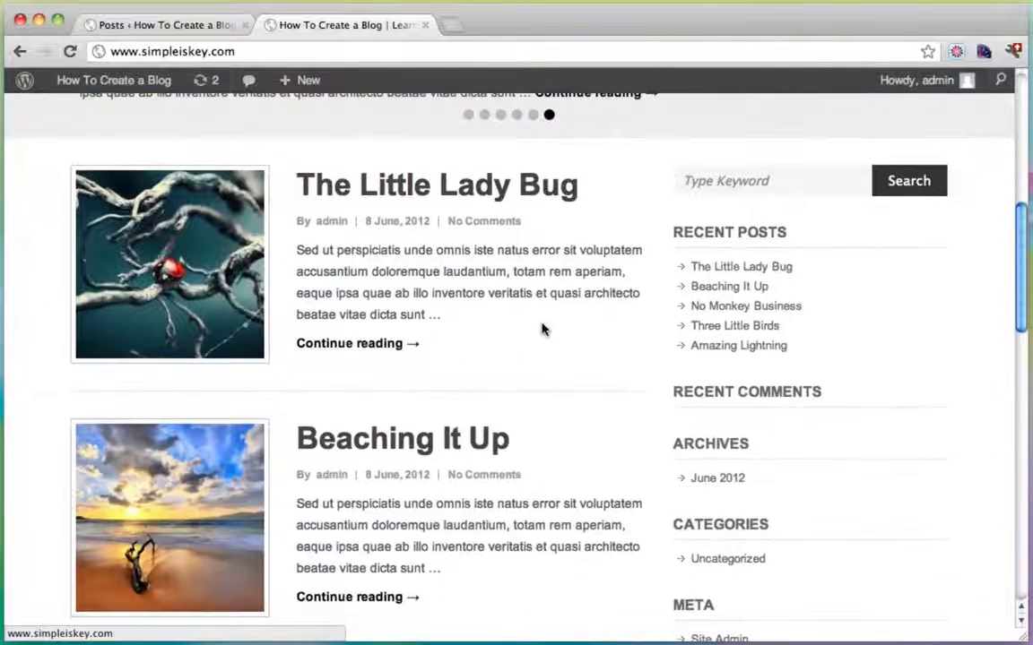
pyautogui.scroll(-6, 544, 330)
pyautogui.scroll(-5, 397, 391)
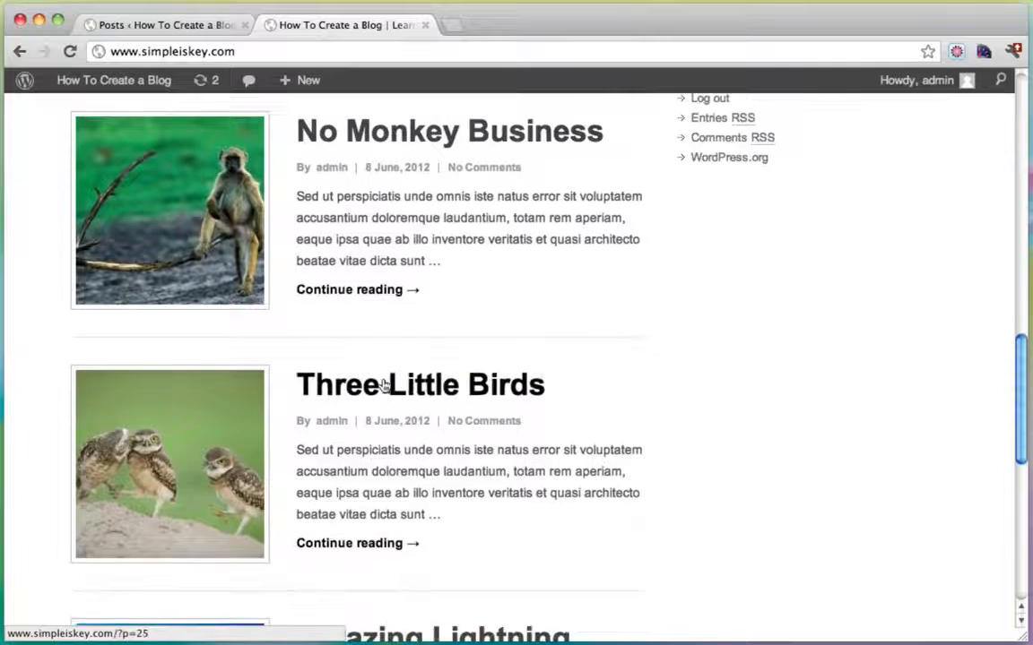
pyautogui.scroll(-10, 384, 386)
pyautogui.scroll(20, 384, 386)
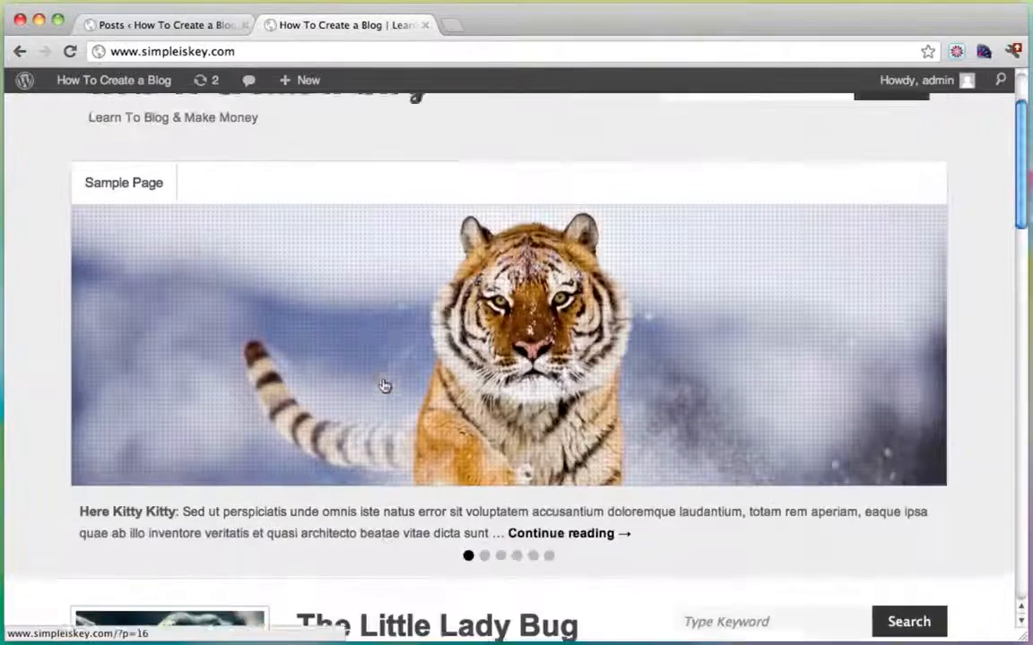
pyautogui.scroll(2, 383, 385)
pyautogui.scroll(-3, 545, 536)
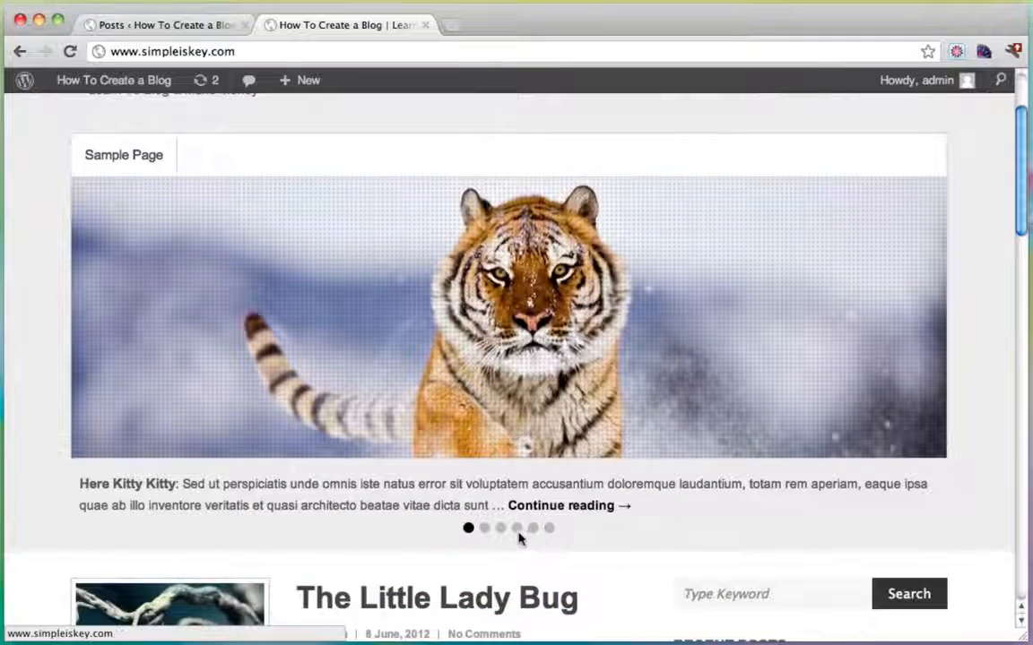
pyautogui.click(517, 529)
pyautogui.scroll(-6, 581, 553)
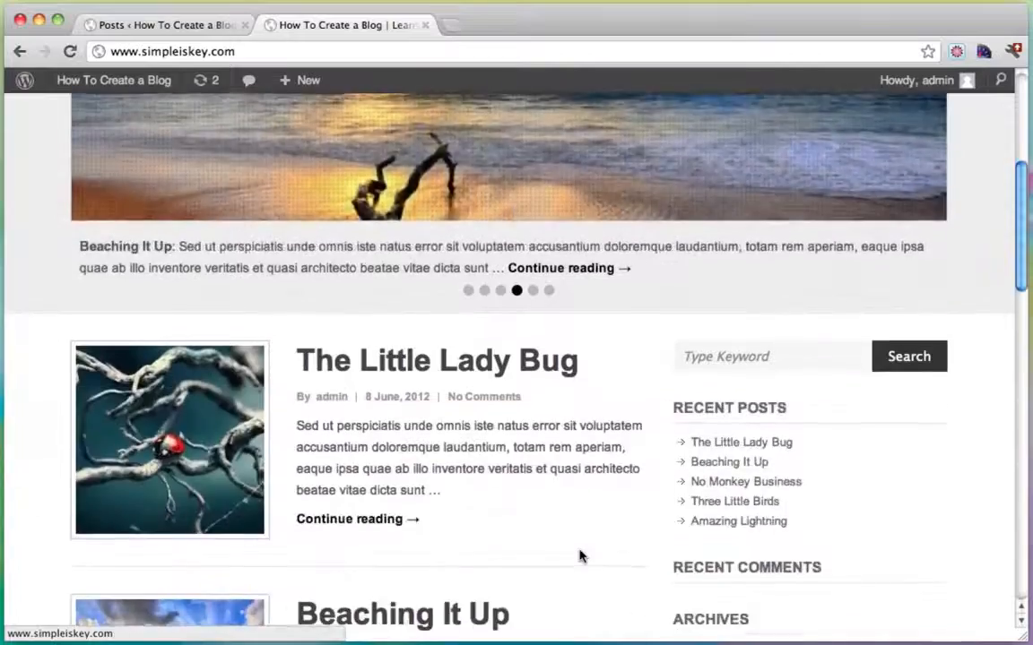
pyautogui.scroll(6, 581, 553)
pyautogui.click(485, 358)
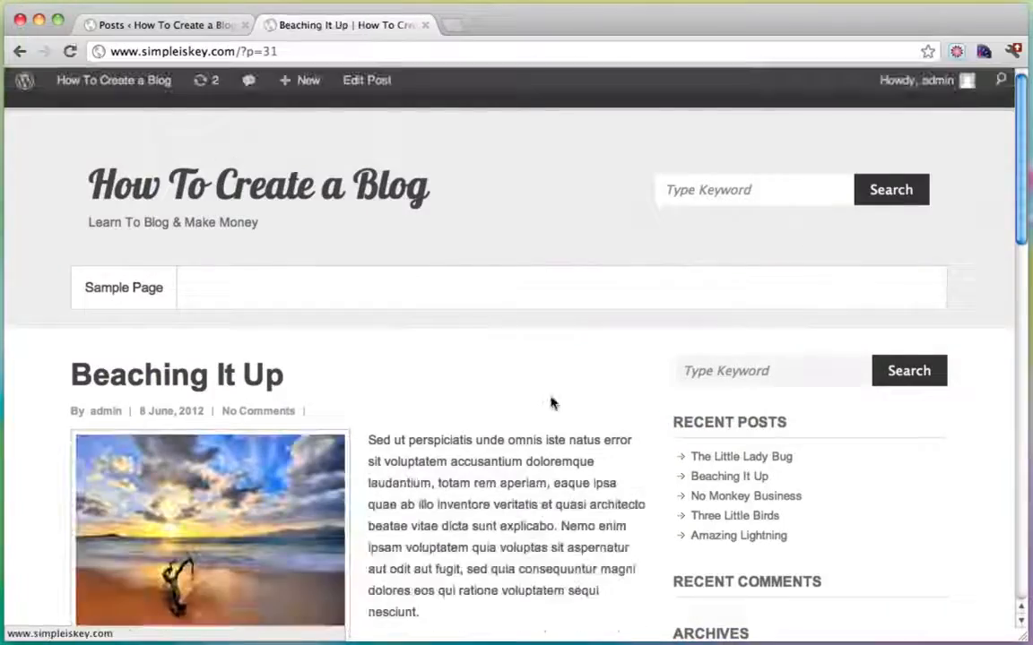
pyautogui.scroll(-5, 554, 404)
pyautogui.scroll(-10, 421, 468)
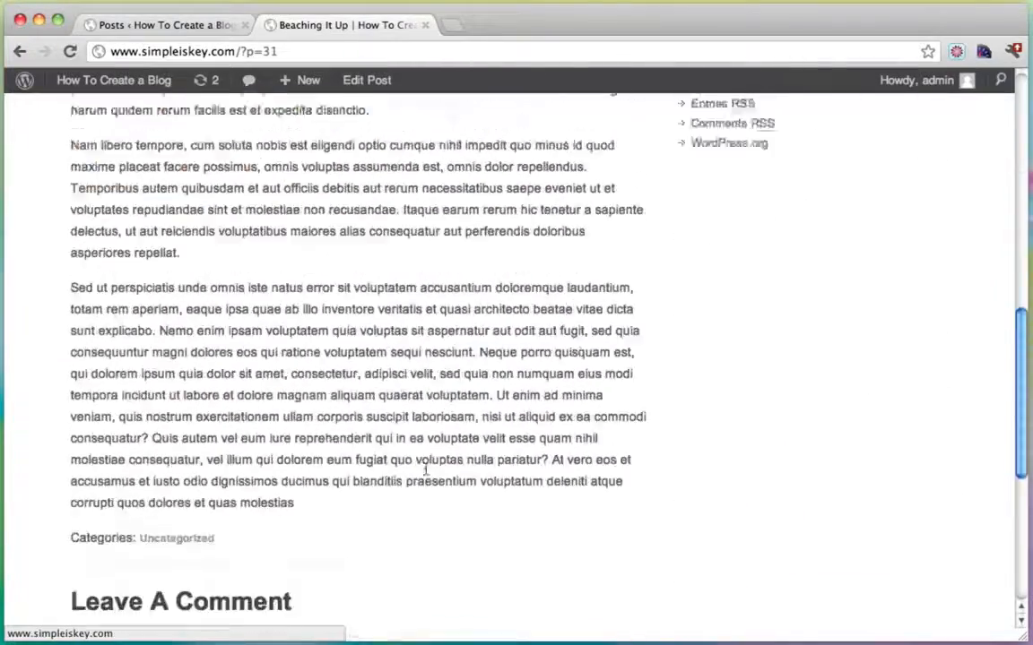
pyautogui.scroll(15, 421, 475)
pyautogui.click(139, 182)
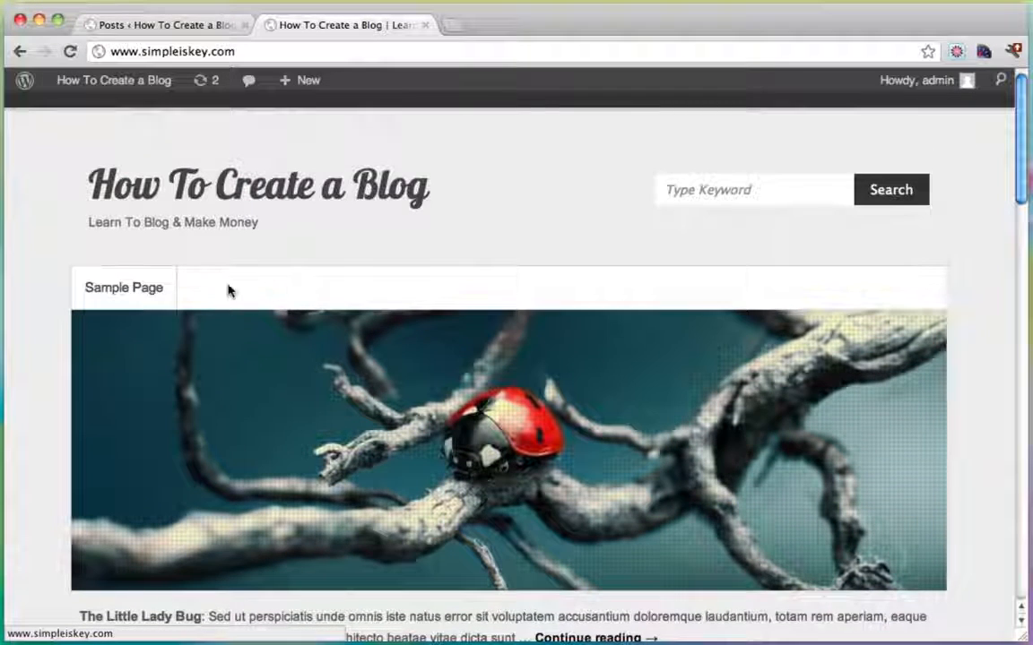
pyautogui.scroll(-5, 569, 242)
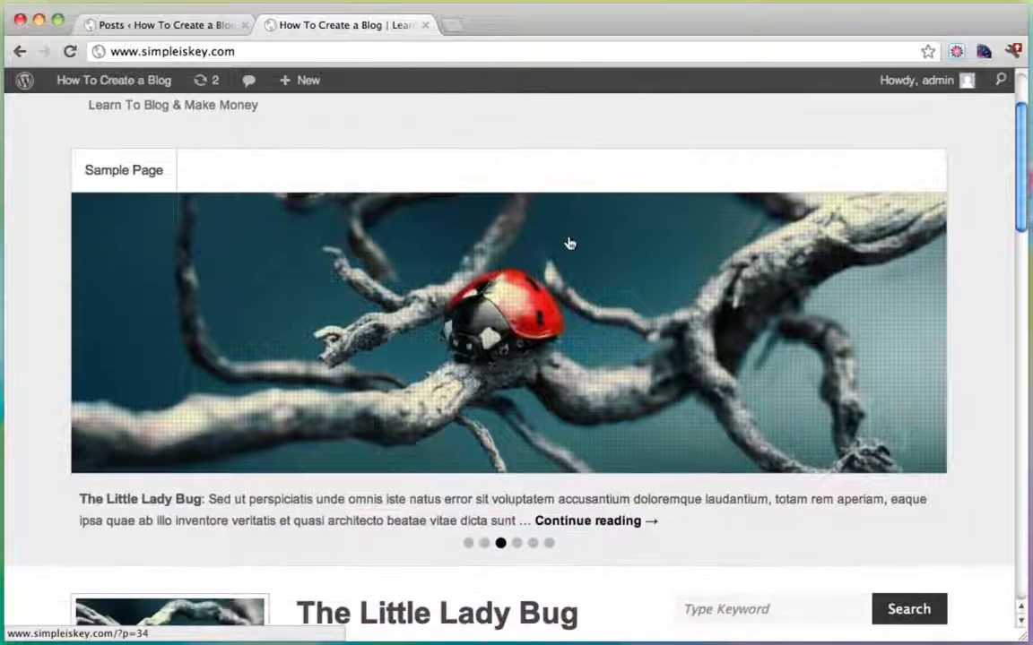
pyautogui.scroll(-5, 651, 329)
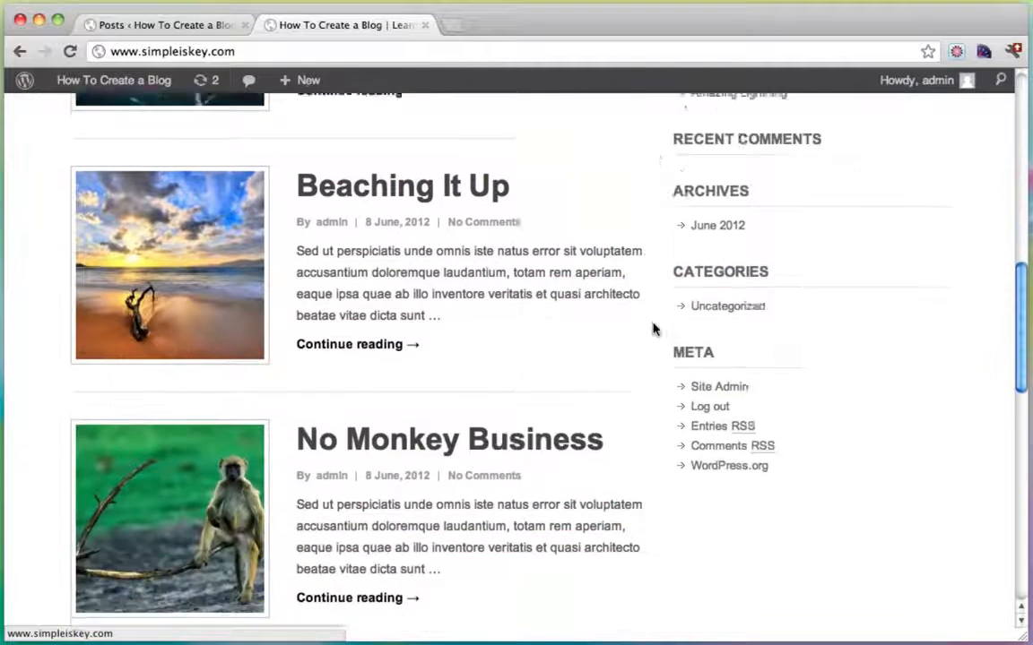
pyautogui.scroll(-3, 420, 394)
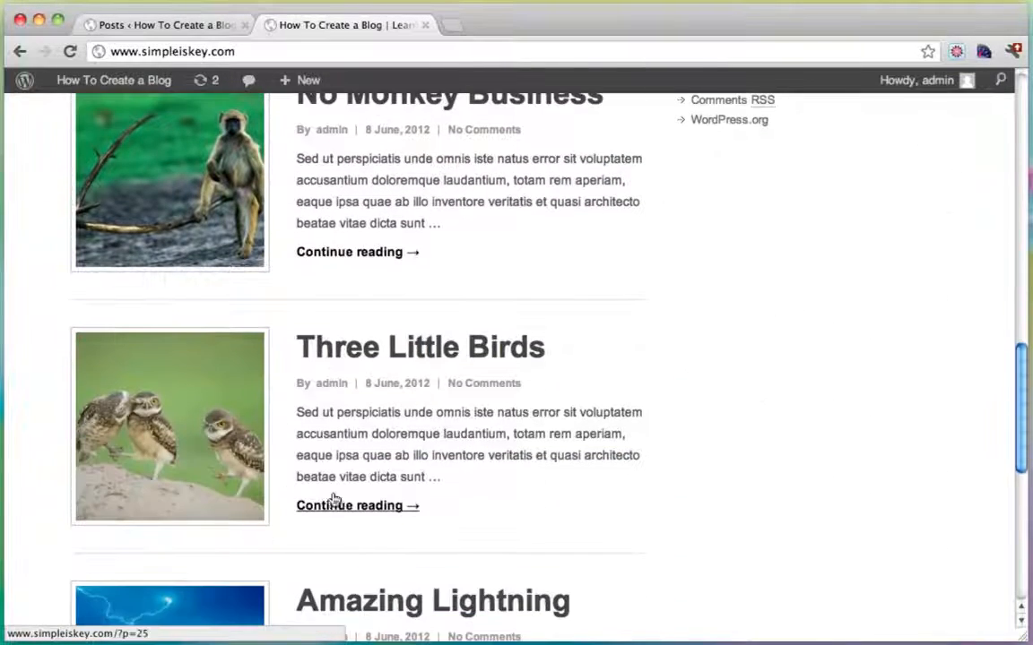
pyautogui.scroll(-3, 335, 498)
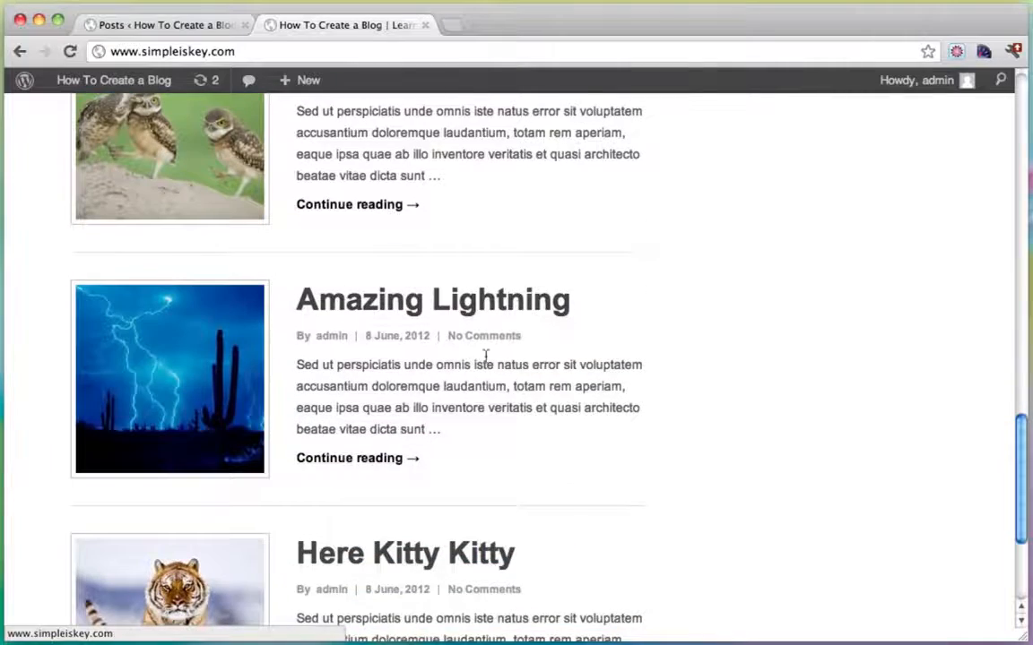
pyautogui.scroll(15, 565, 429)
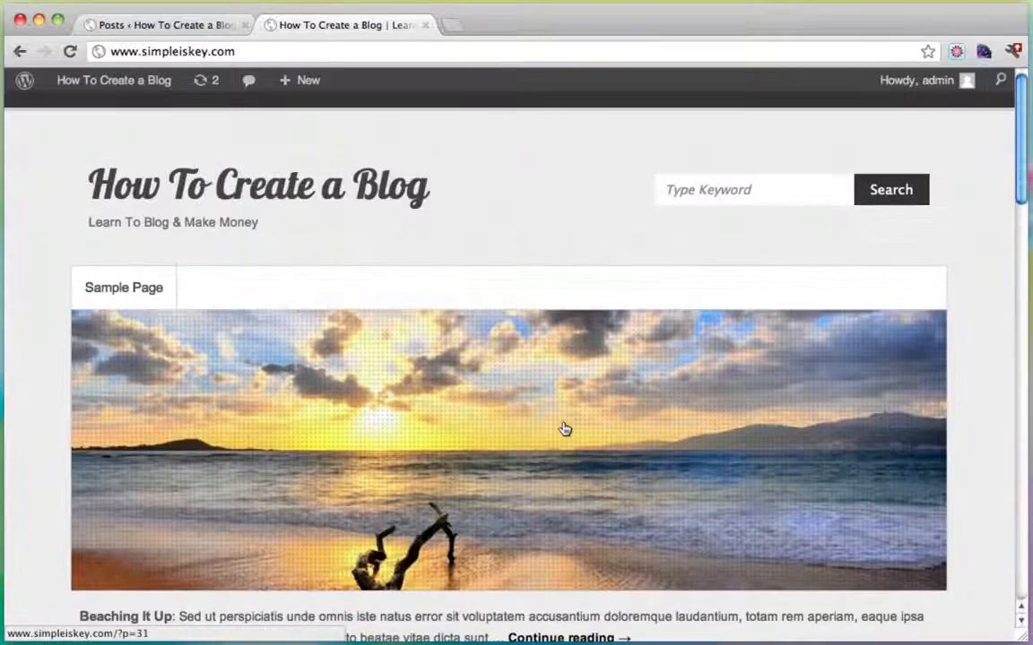
# Go to the admin Dashboard and close the leftover Posts tab.
pyautogui.moveTo(81, 86)
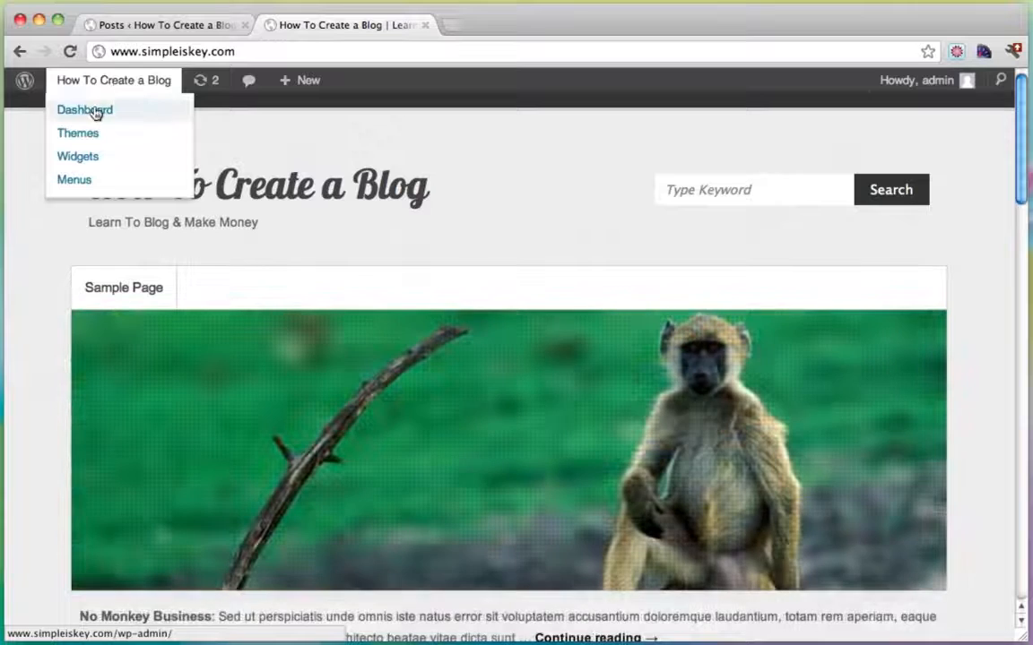
pyautogui.click(93, 109)
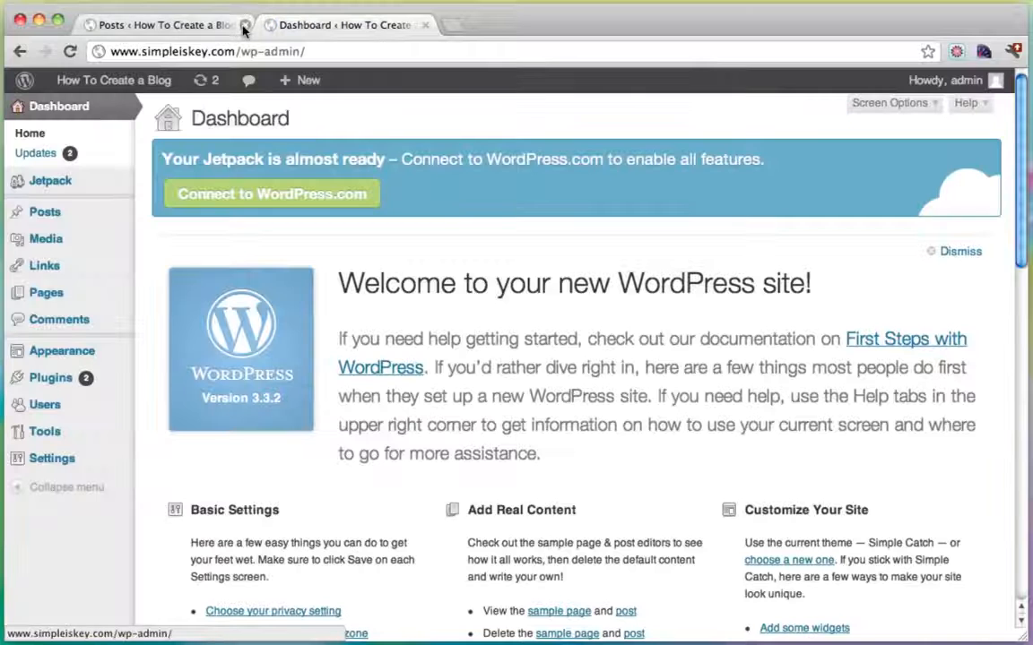
pyautogui.click(244, 25)
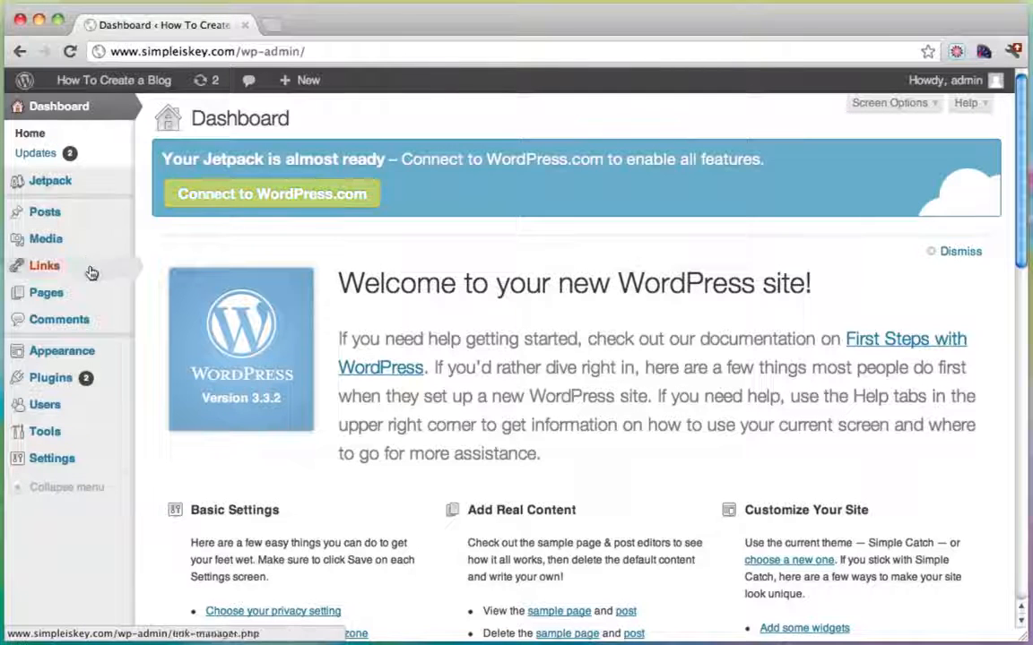
# Open the Posts > Categories management page.
pyautogui.moveTo(86, 297)
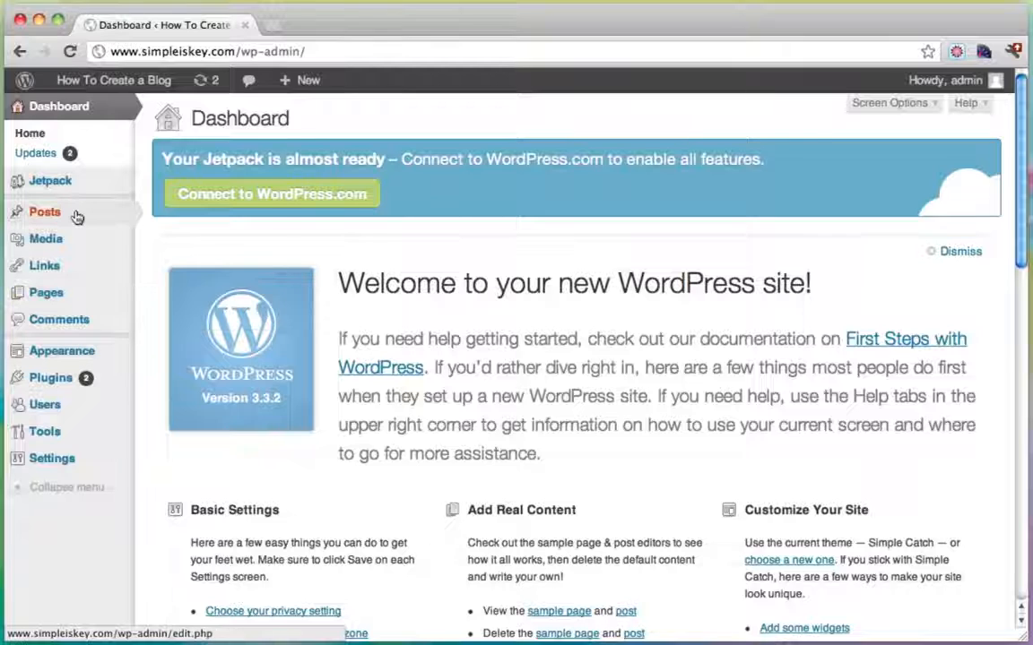
pyautogui.moveTo(76, 217)
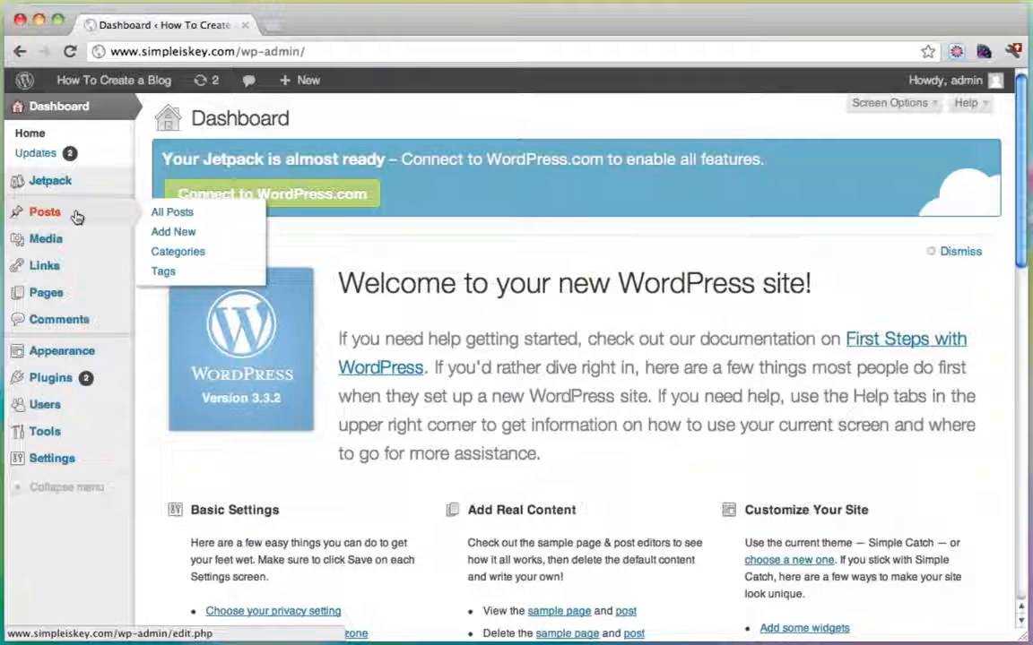
pyautogui.click(185, 255)
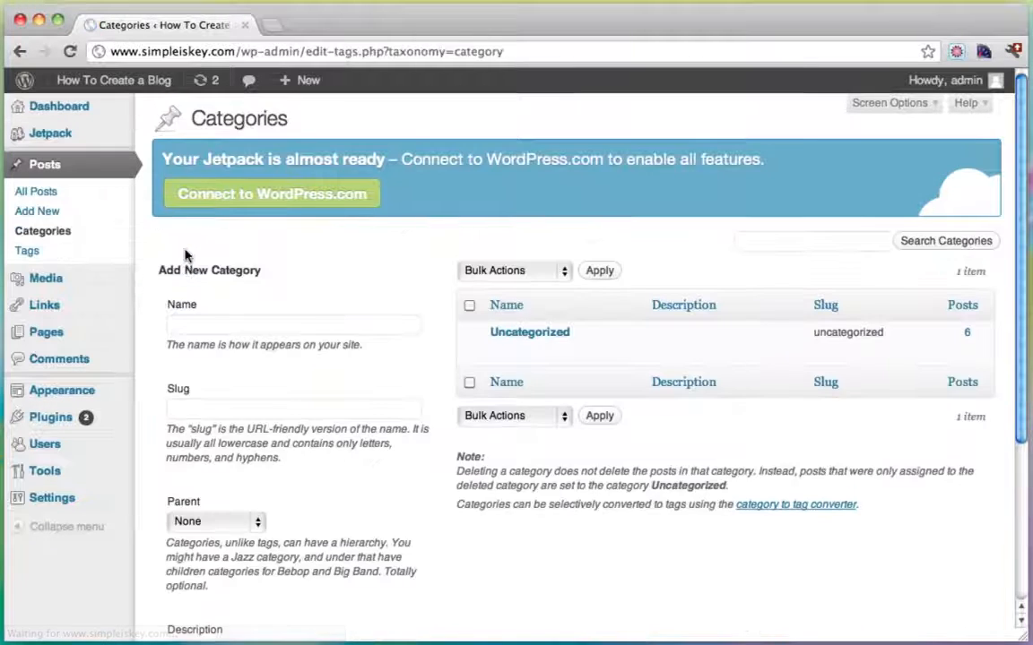
# Add the Amazing Nature and Monkey Business categories.
pyautogui.click(230, 328)
pyautogui.write('A')
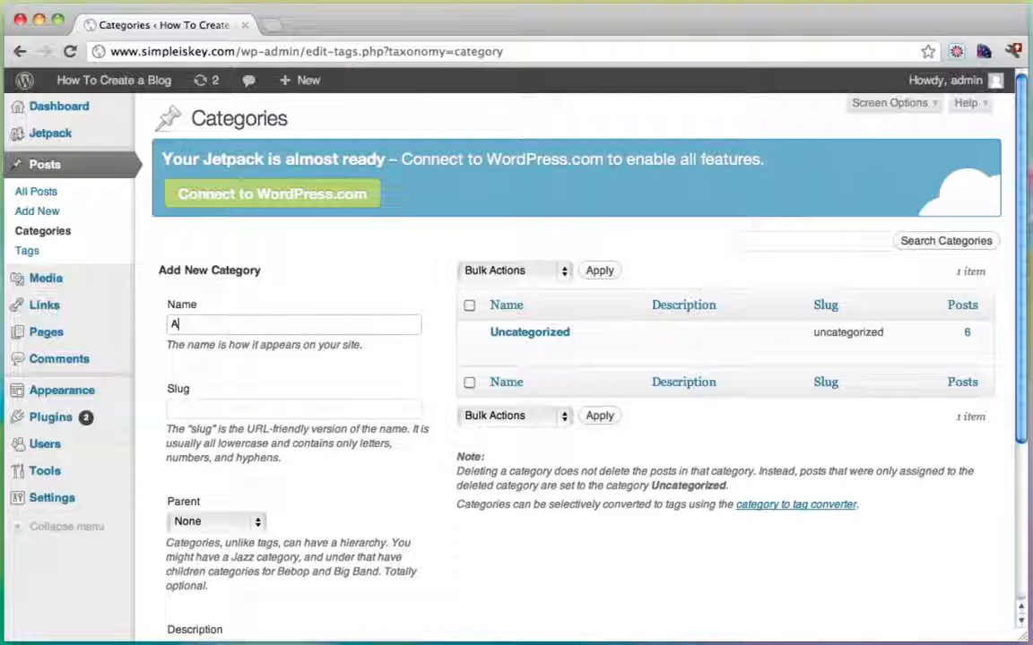
pyautogui.write('mazing Nature')
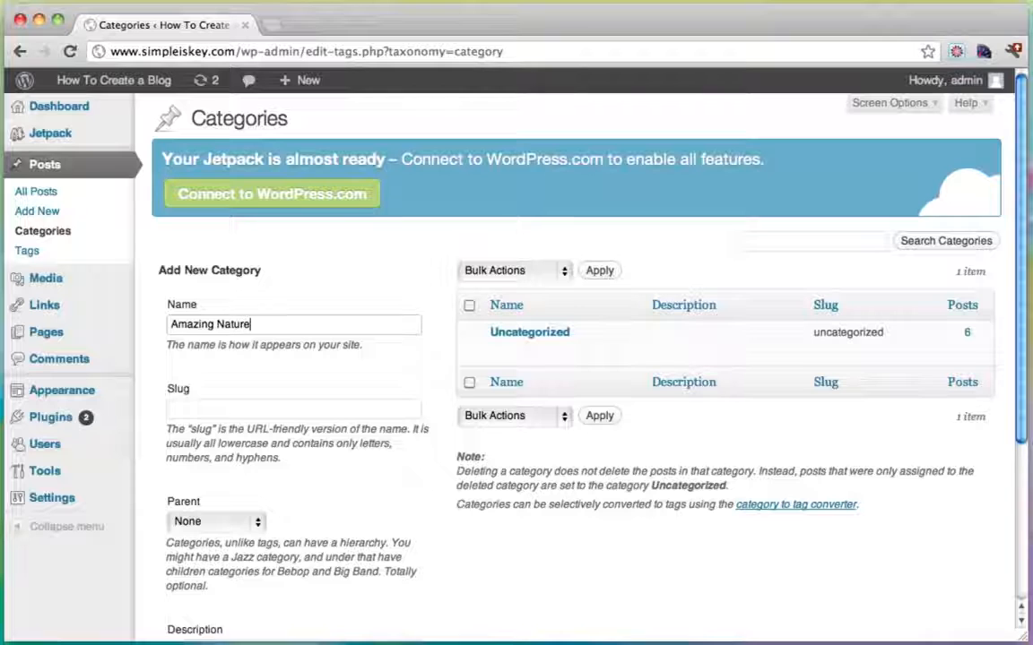
pyautogui.scroll(-5, 417, 318)
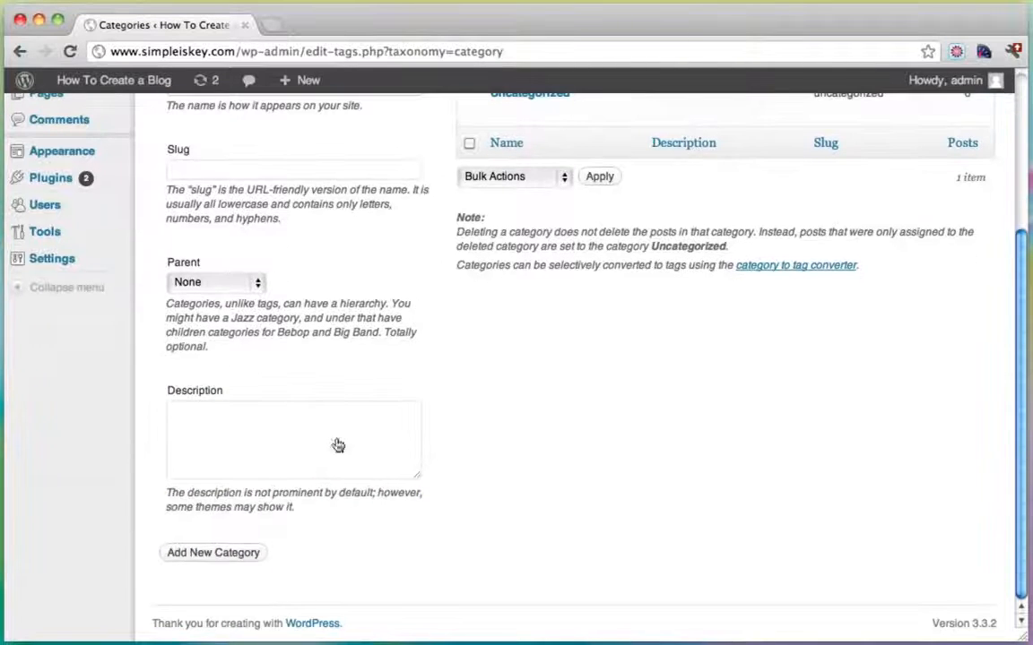
pyautogui.click(215, 553)
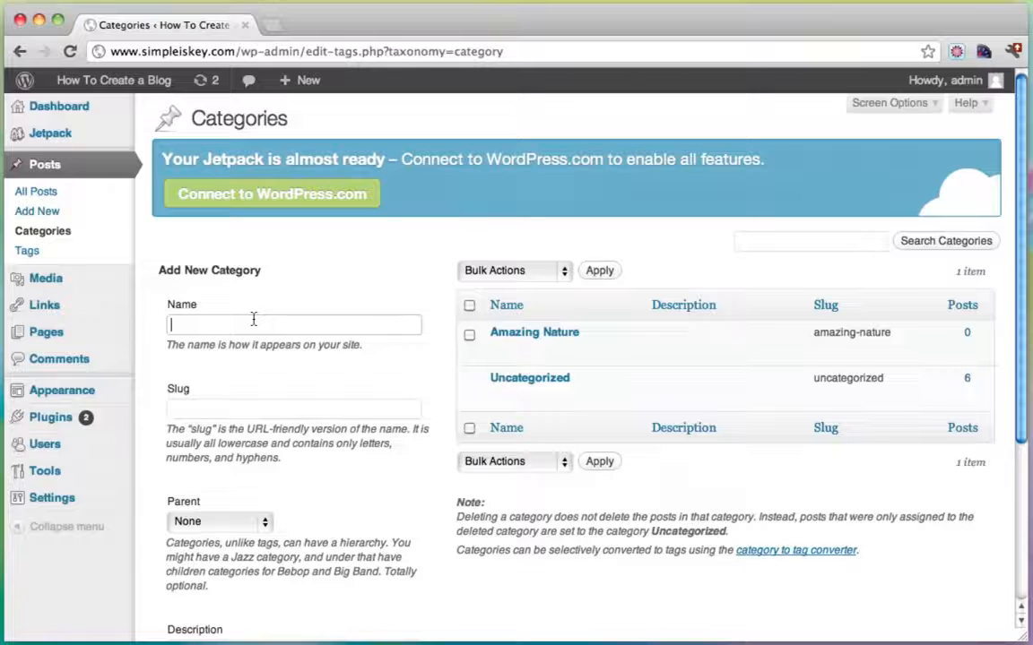
pyautogui.write('Monkey B')
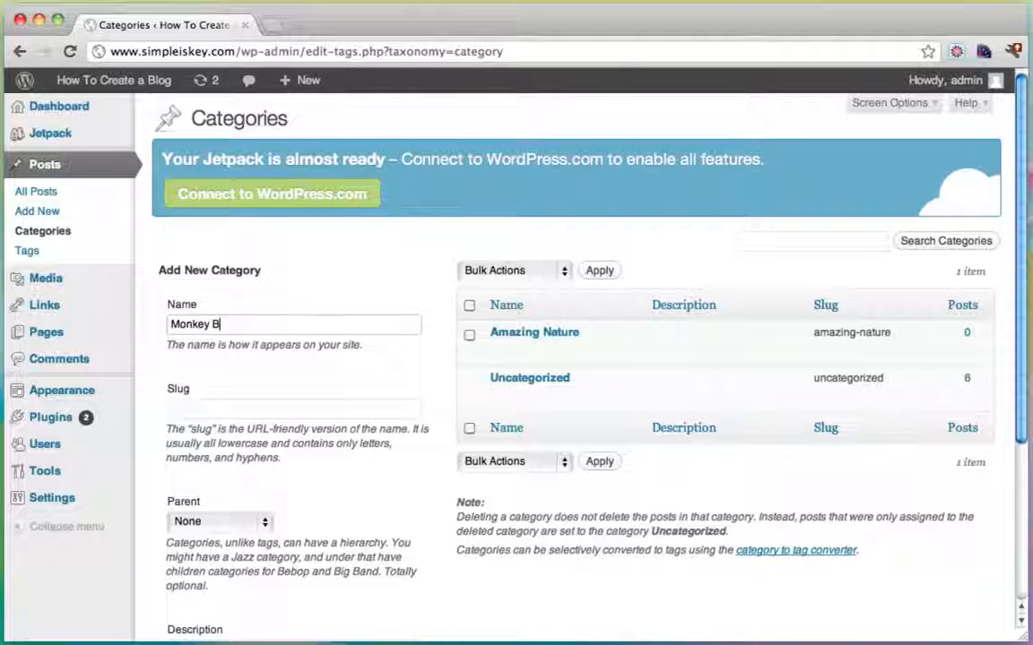
pyautogui.write('usiness')
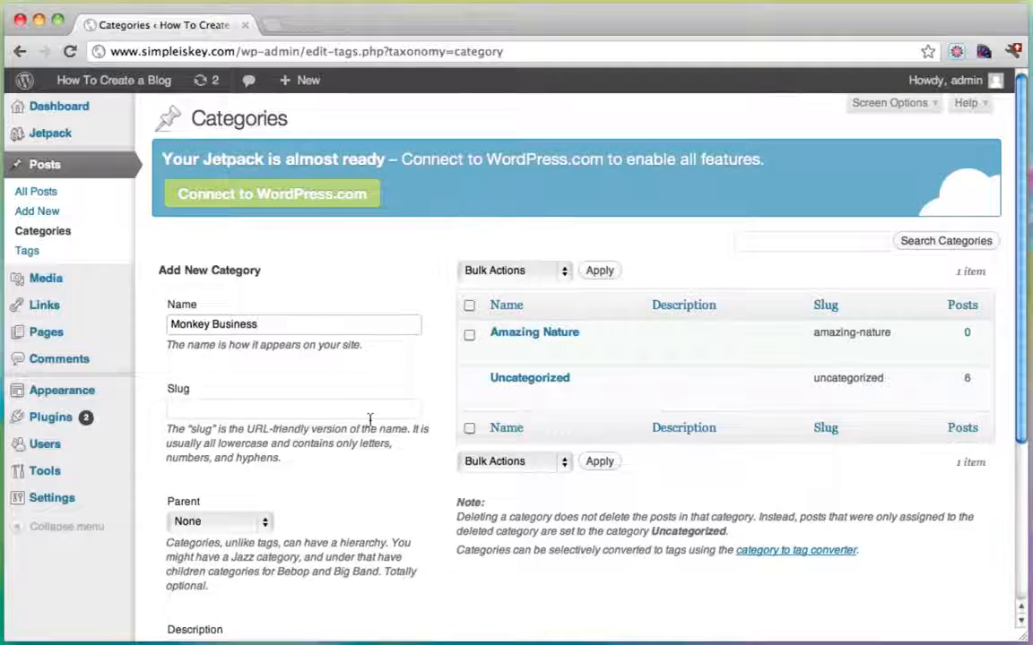
pyautogui.scroll(-5, 370, 419)
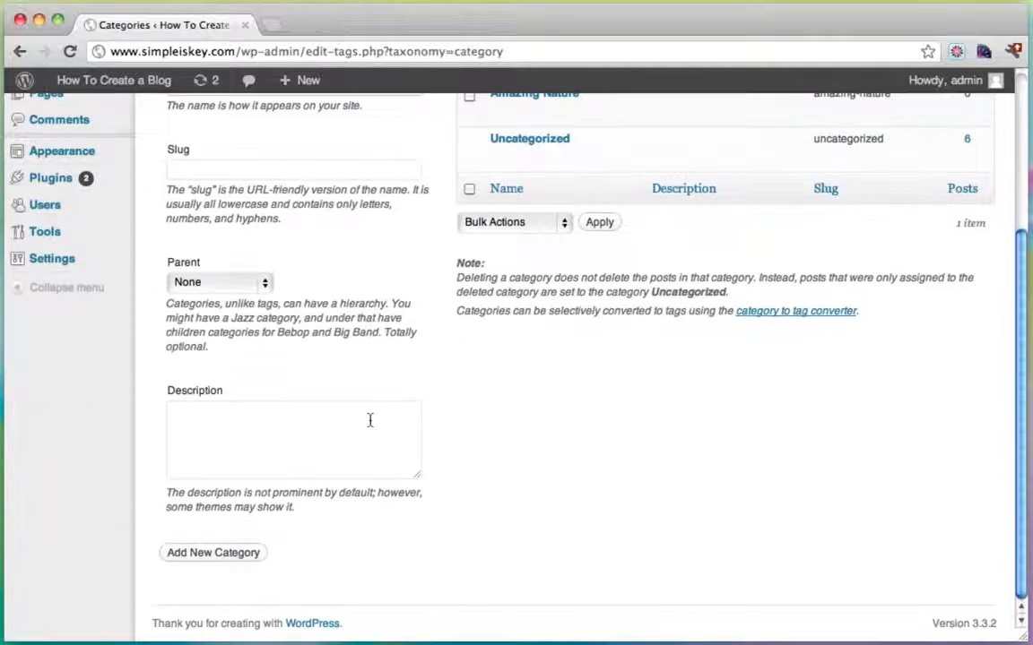
pyautogui.click(221, 553)
pyautogui.scroll(4, 477, 277)
# Add the Small Animals and Killer Kittens categories, fixing a typo in Killer Kittens.
pyautogui.click(279, 249)
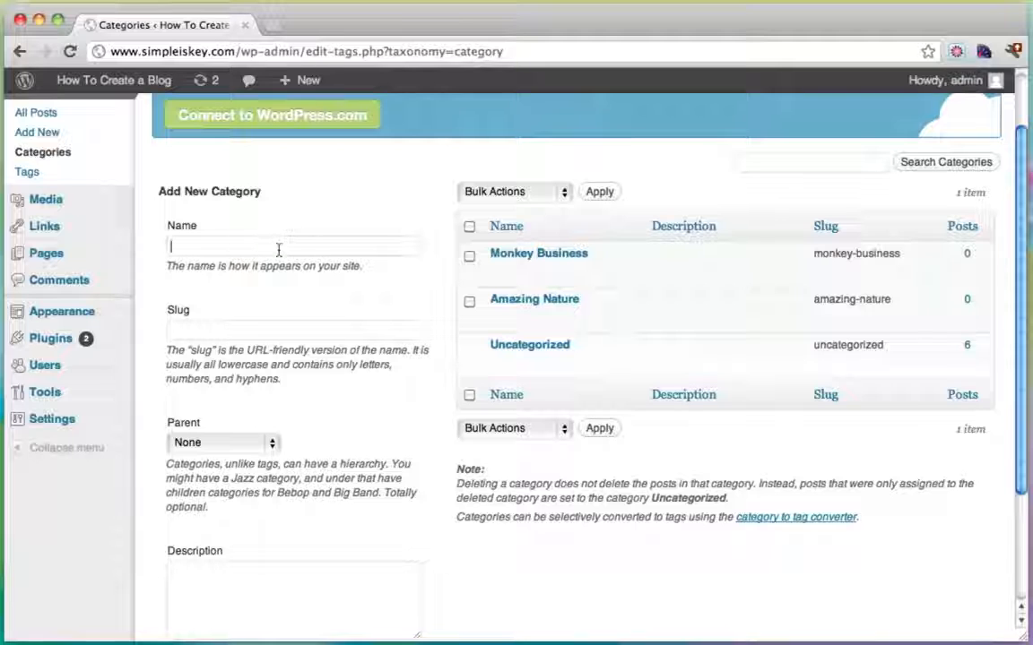
pyautogui.write('Small ')
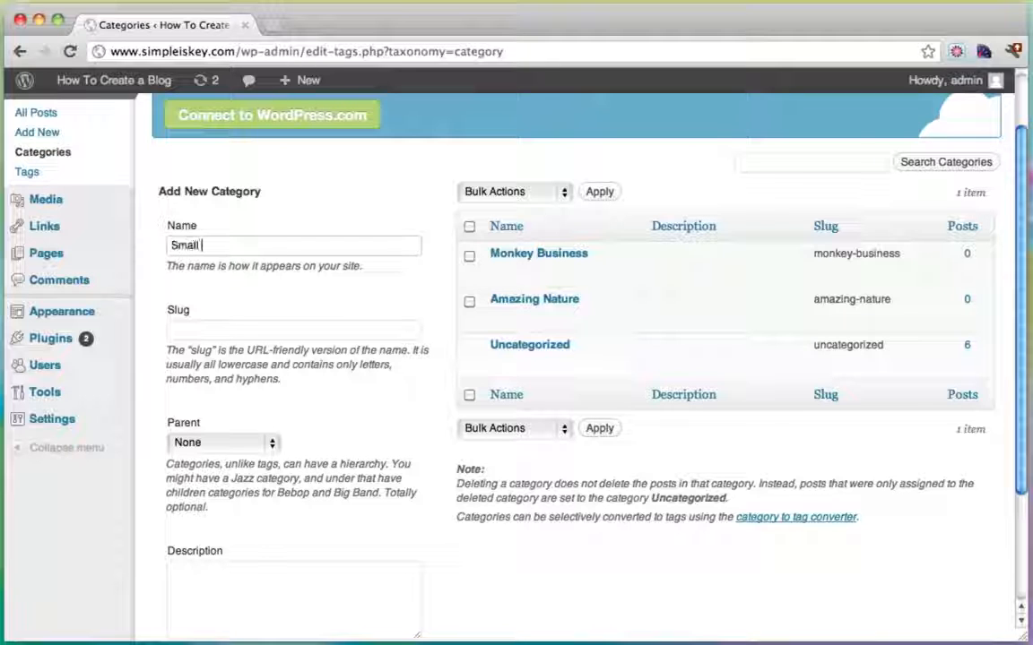
pyautogui.write('Animals')
pyautogui.scroll(-4, 437, 344)
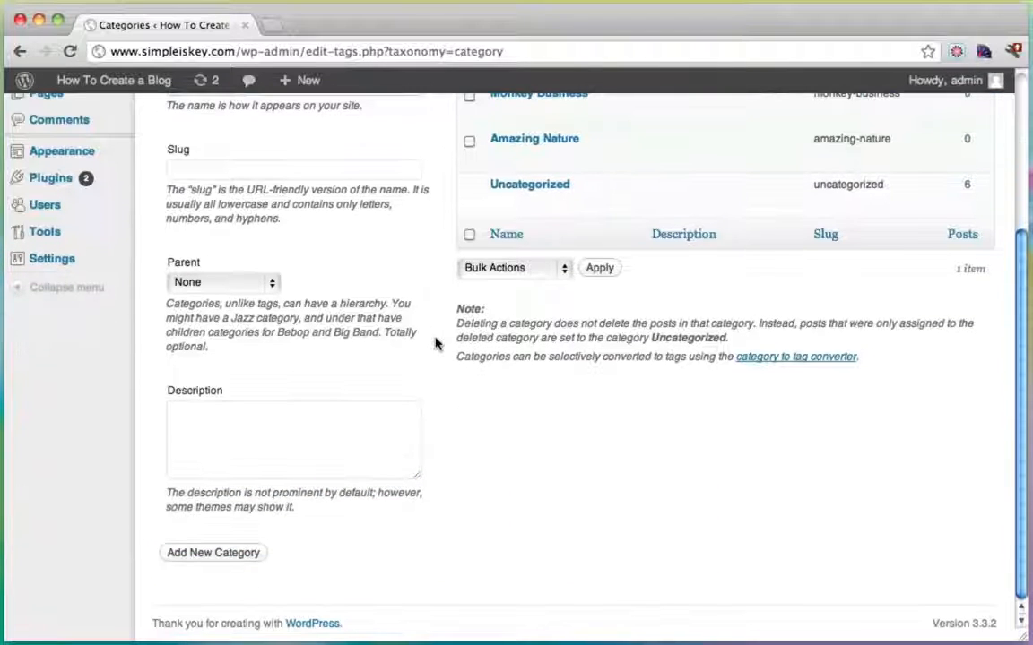
pyautogui.click(230, 557)
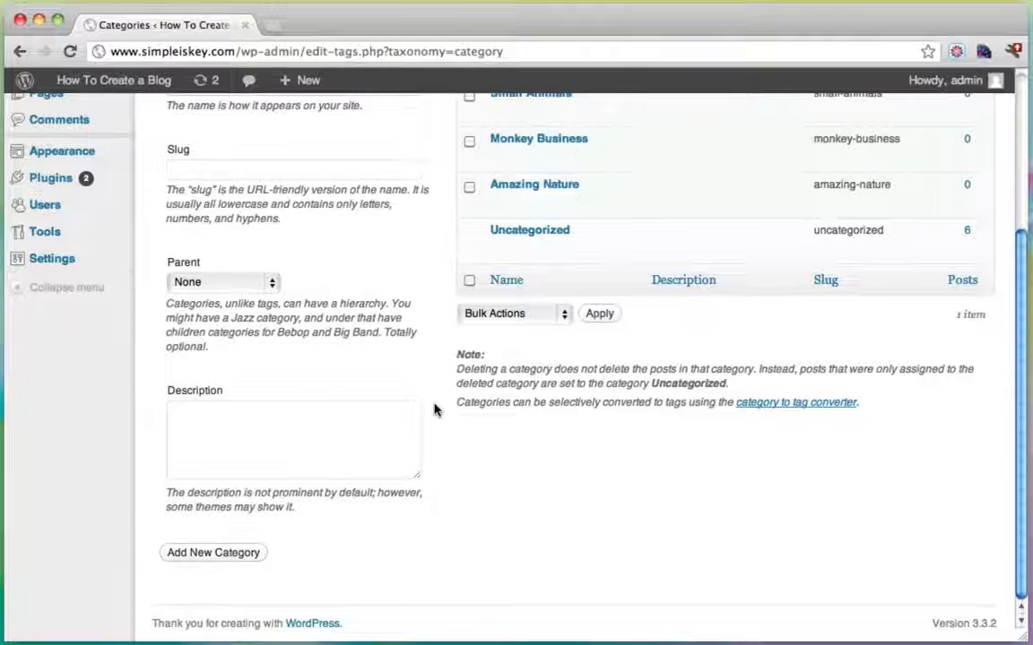
pyautogui.scroll(5, 434, 411)
pyautogui.click(252, 326)
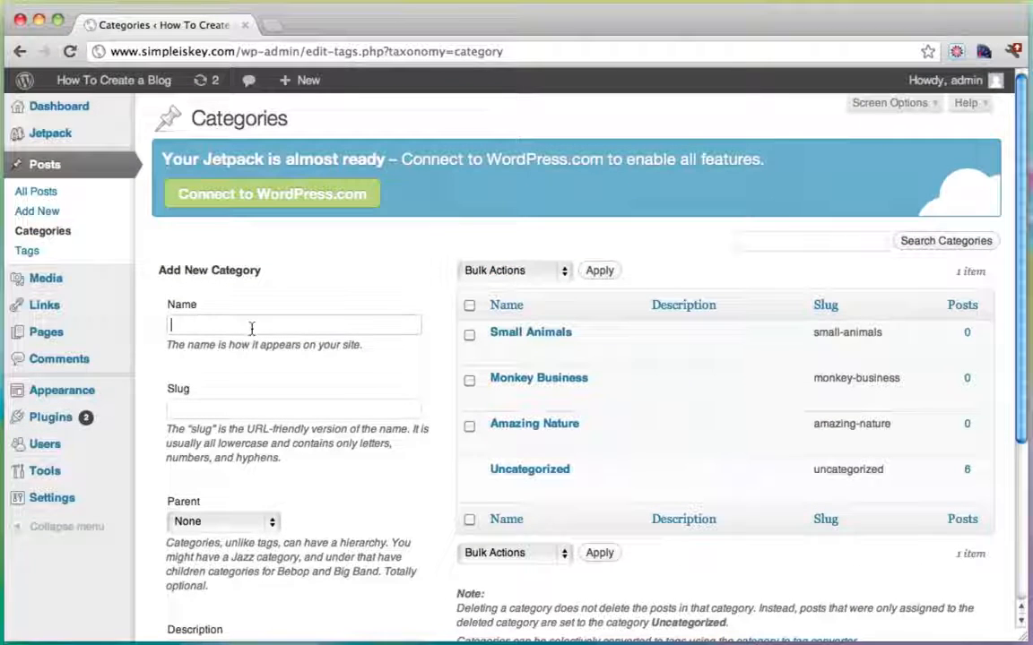
pyautogui.write('Killer ')
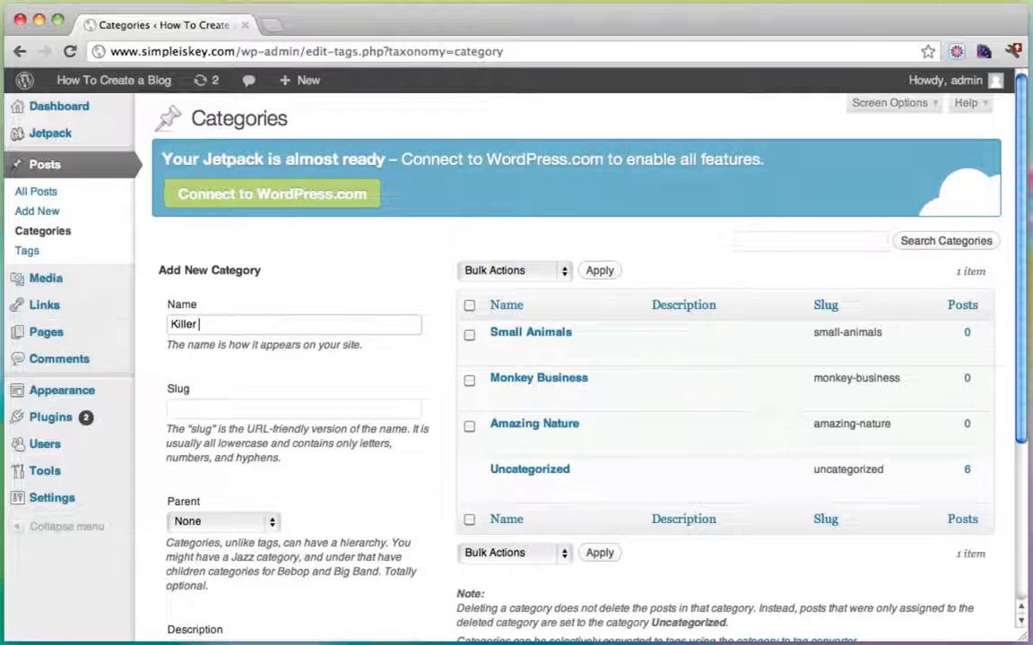
pyautogui.write('kit')
pyautogui.press('BackSpace')
pyautogui.press('BackSpace')
pyautogui.press('BackSpace')
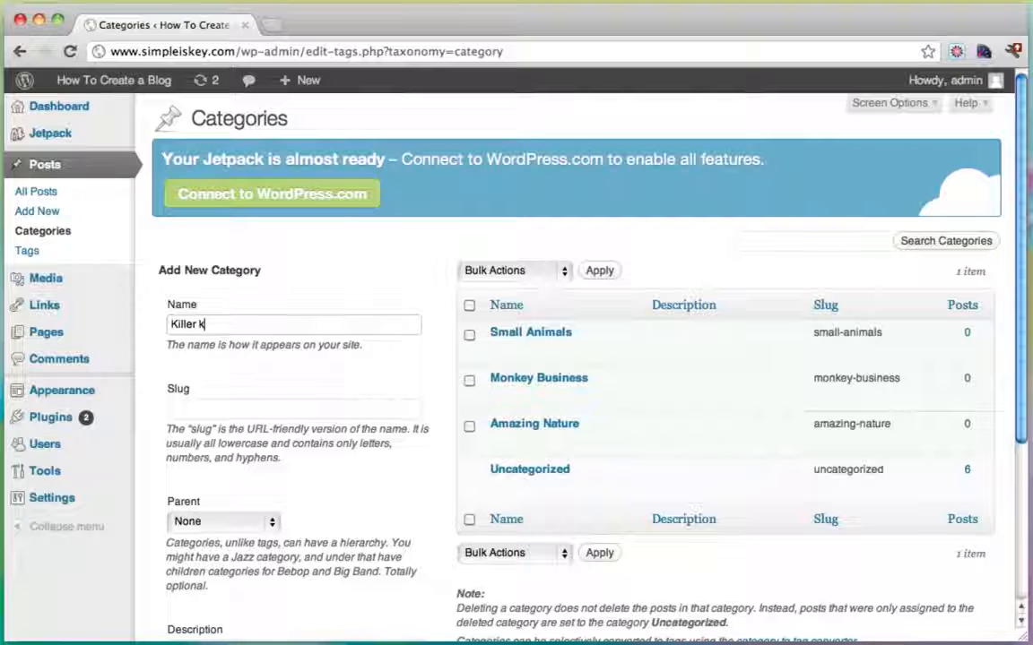
pyautogui.write('ittens')
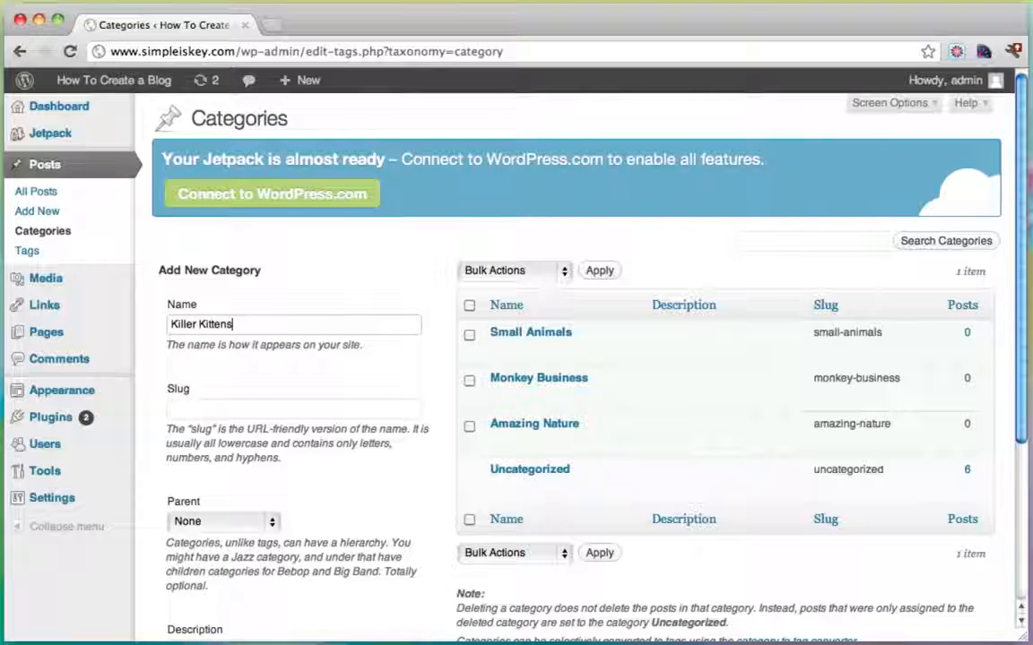
pyautogui.scroll(-5, 434, 405)
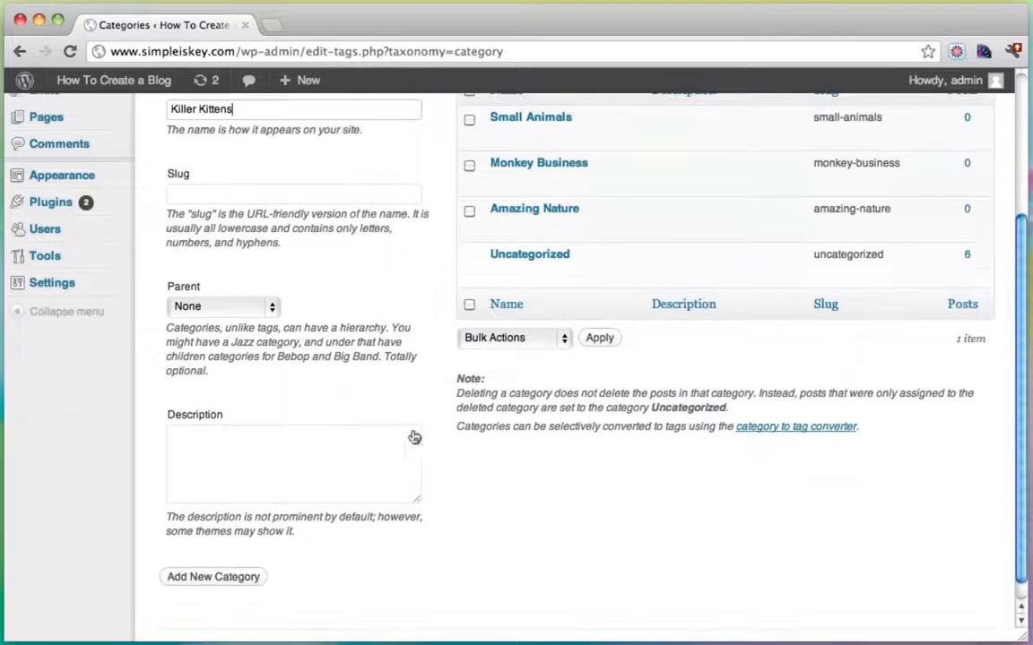
pyautogui.click(221, 583)
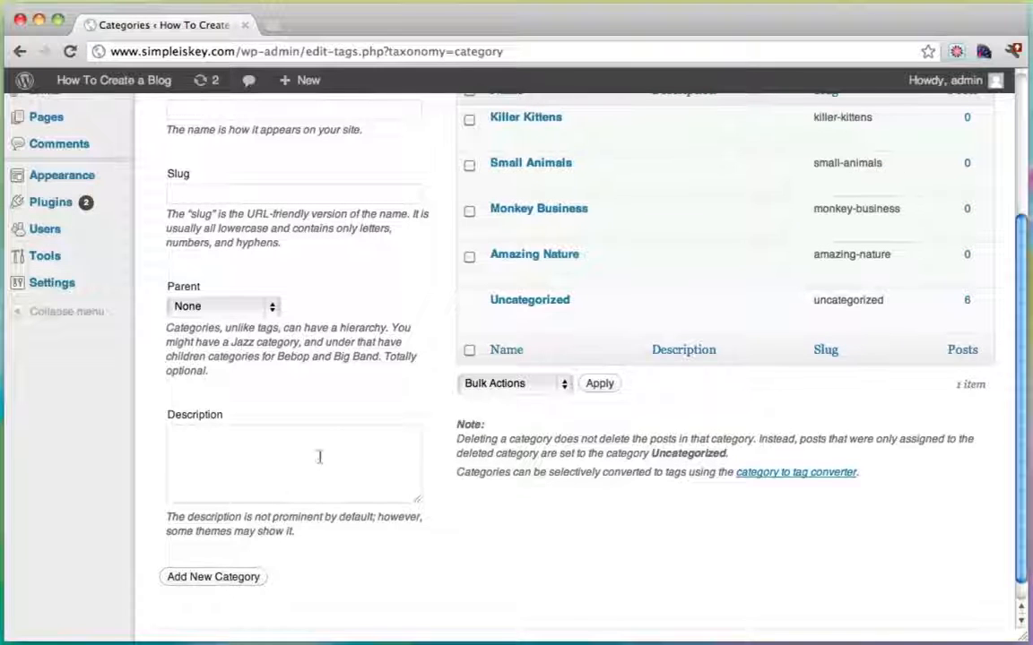
pyautogui.scroll(5, 364, 419)
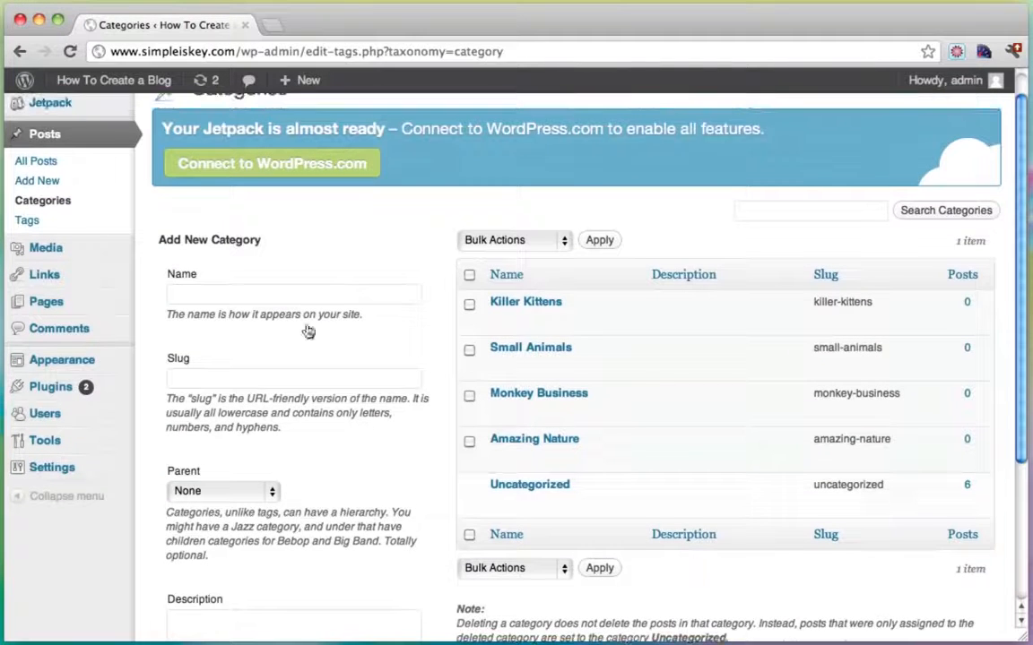
# Add a fifth category named Sweet Birds and scroll back to the top.
pyautogui.click(242, 294)
pyautogui.write('Swee')
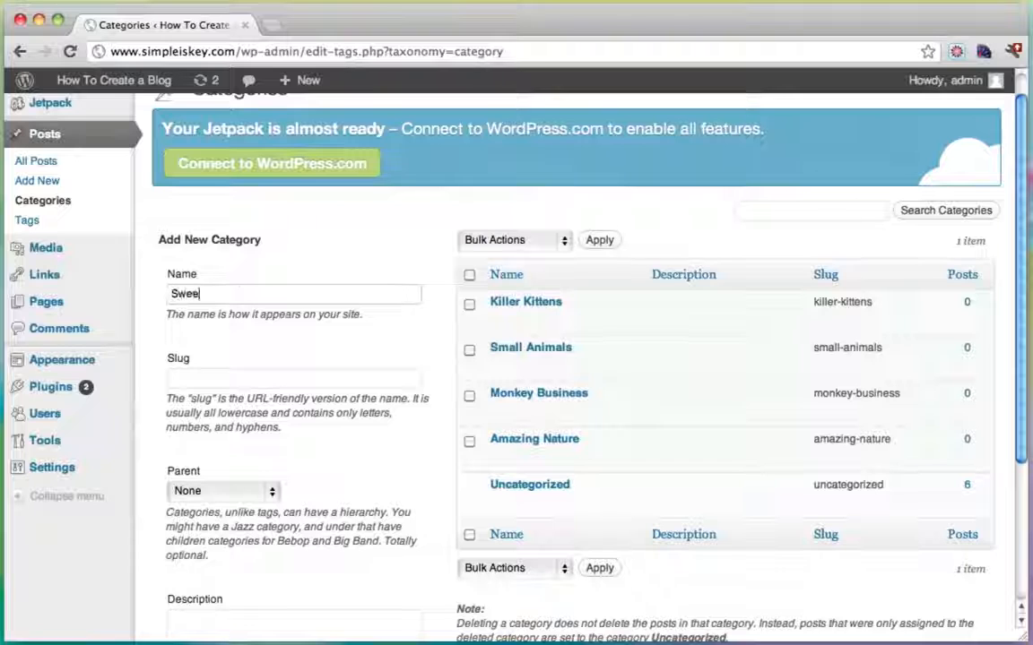
pyautogui.write('t Birds')
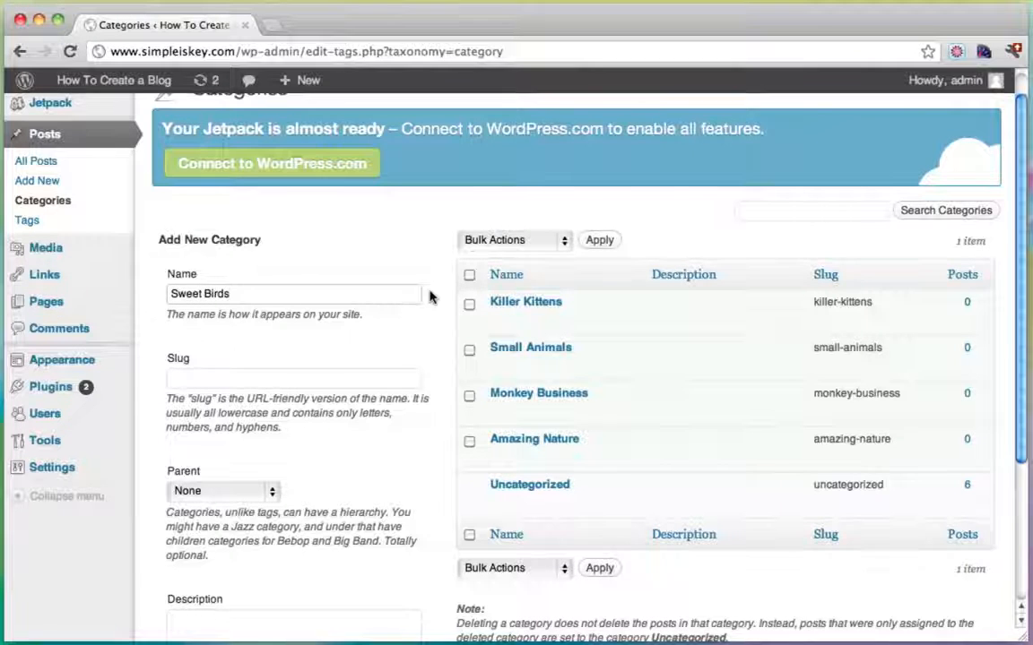
pyautogui.scroll(-5, 429, 297)
pyautogui.click(212, 559)
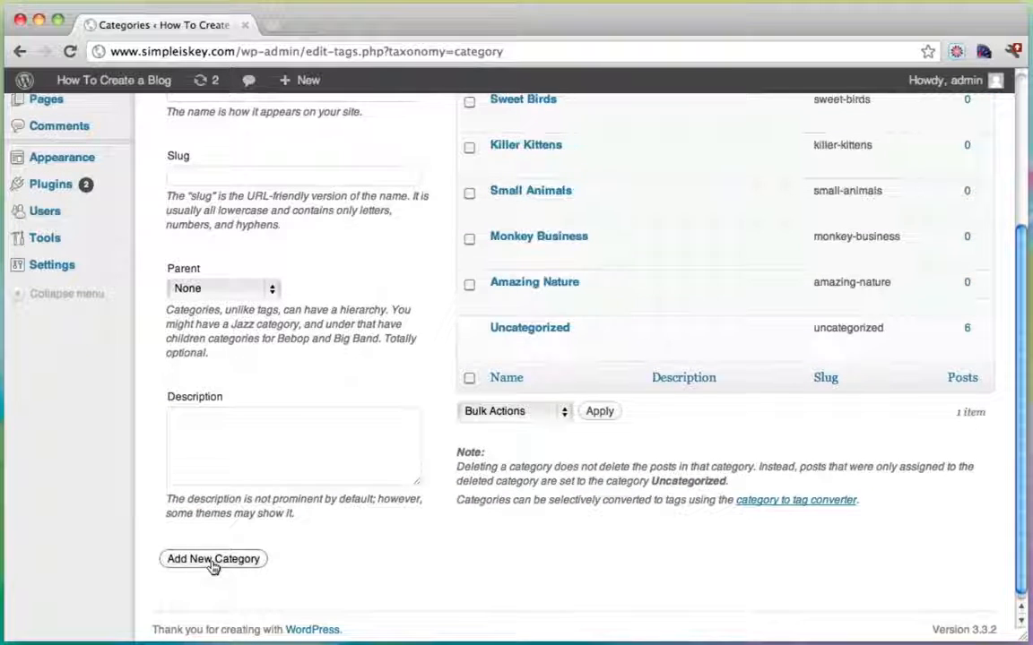
pyautogui.scroll(4, 480, 411)
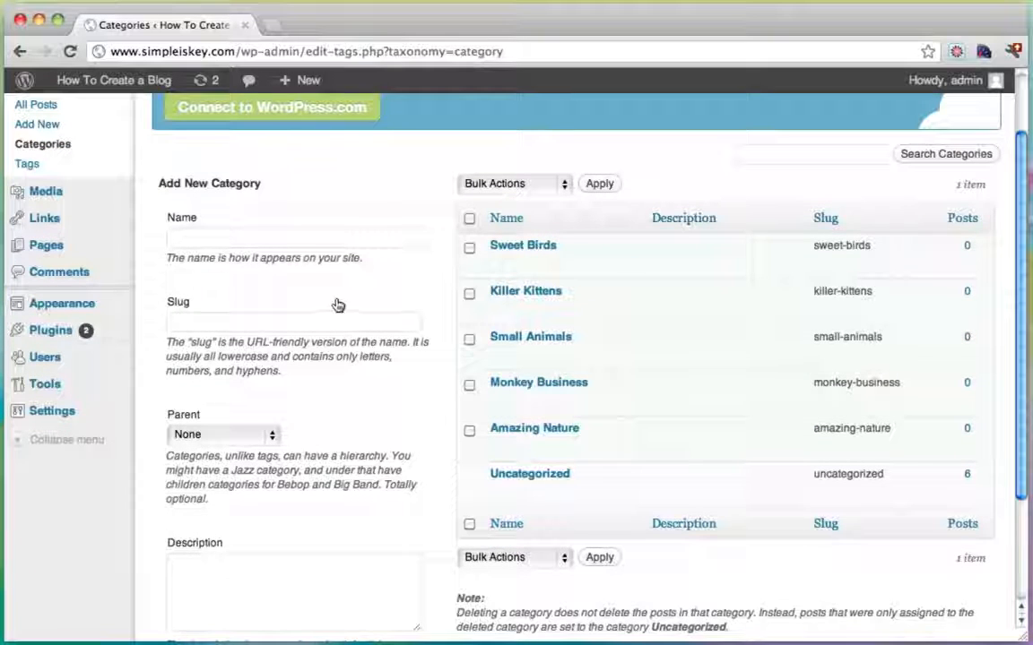
pyautogui.scroll(2, 341, 308)
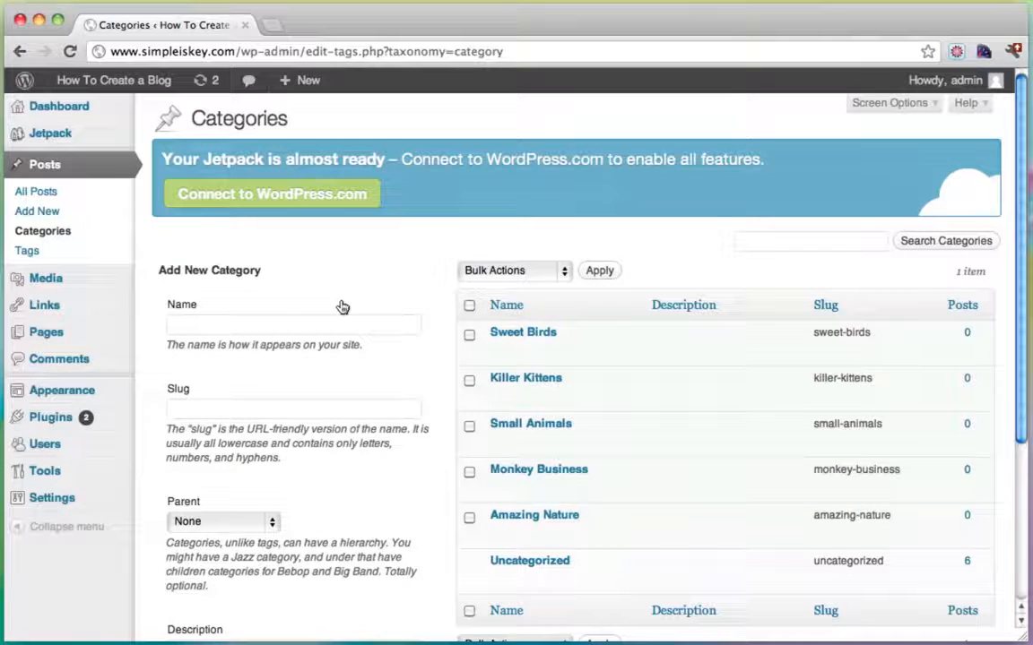
# Put The Little Lady Bug in Small Animals and Beaching It Up in Amazing Nature.
pyautogui.click(43, 168)
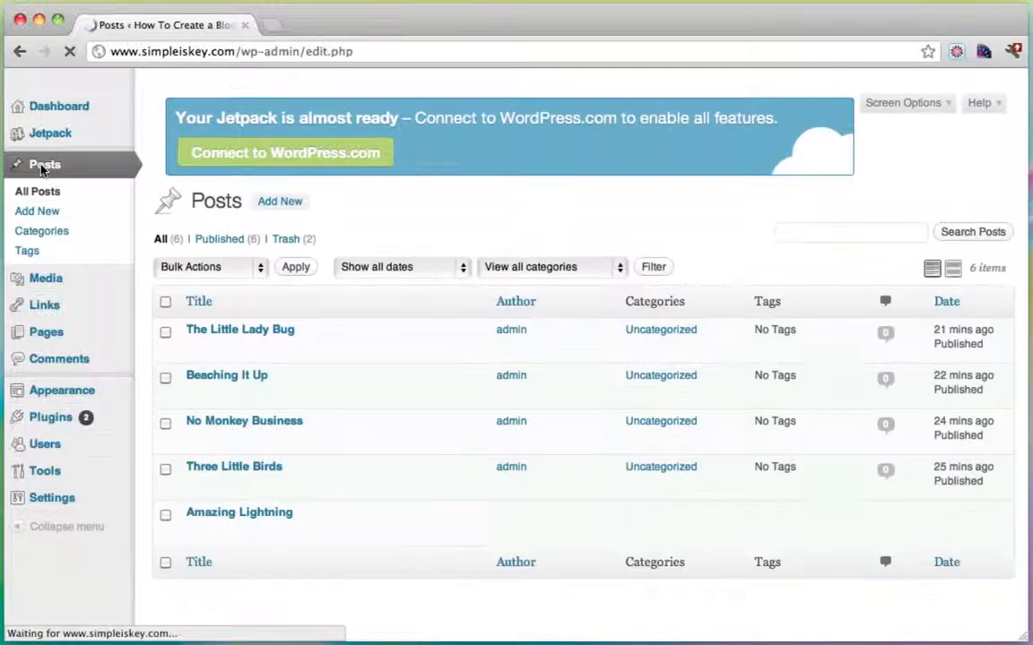
pyautogui.scroll(-2, 542, 292)
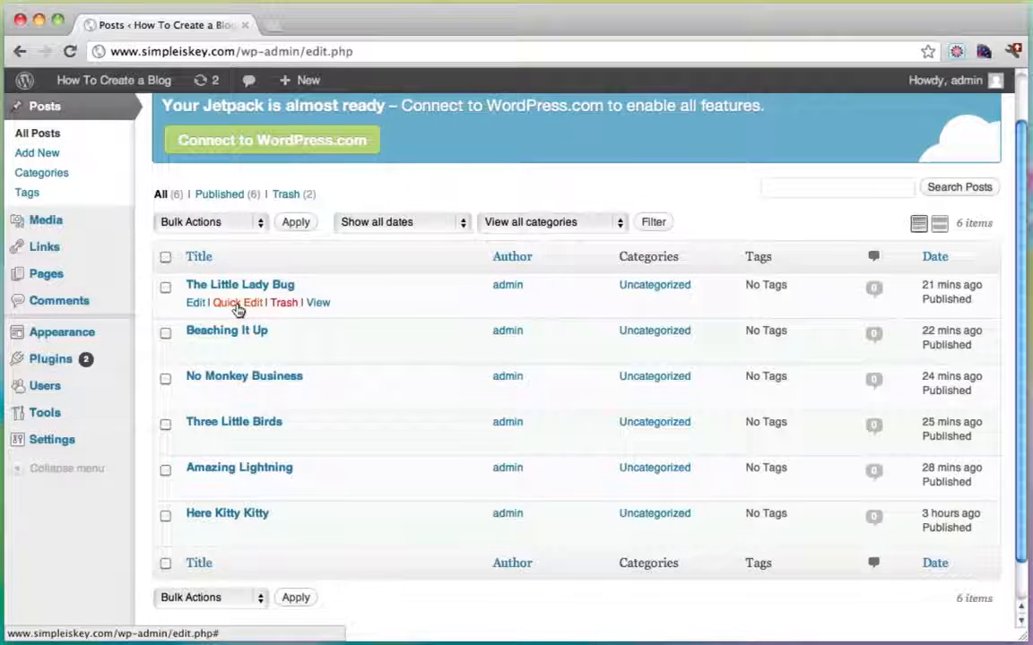
pyautogui.click(238, 304)
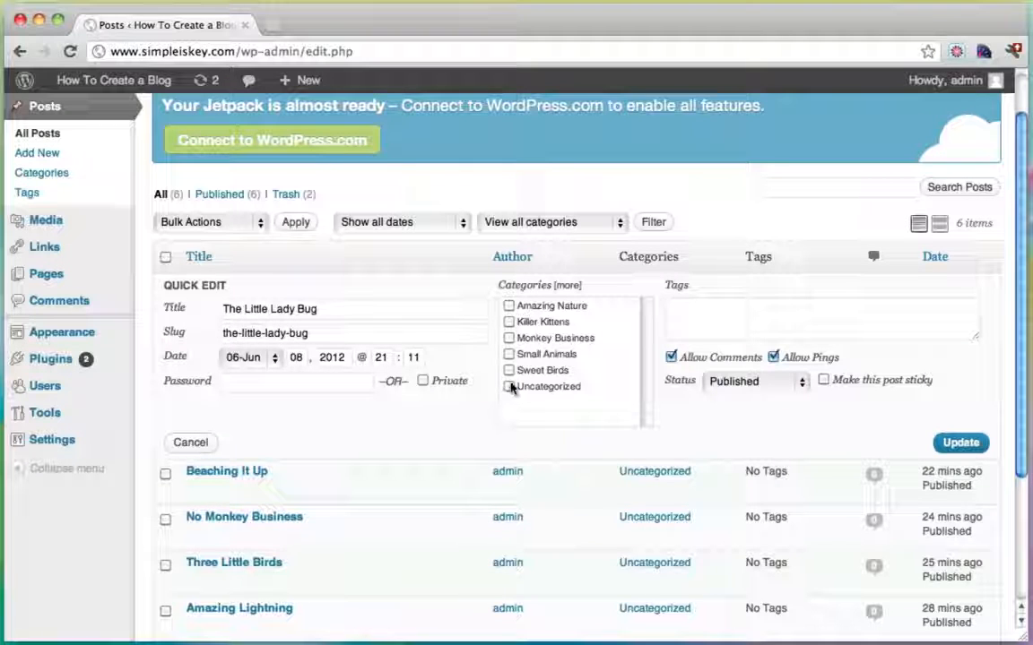
pyautogui.click(509, 355)
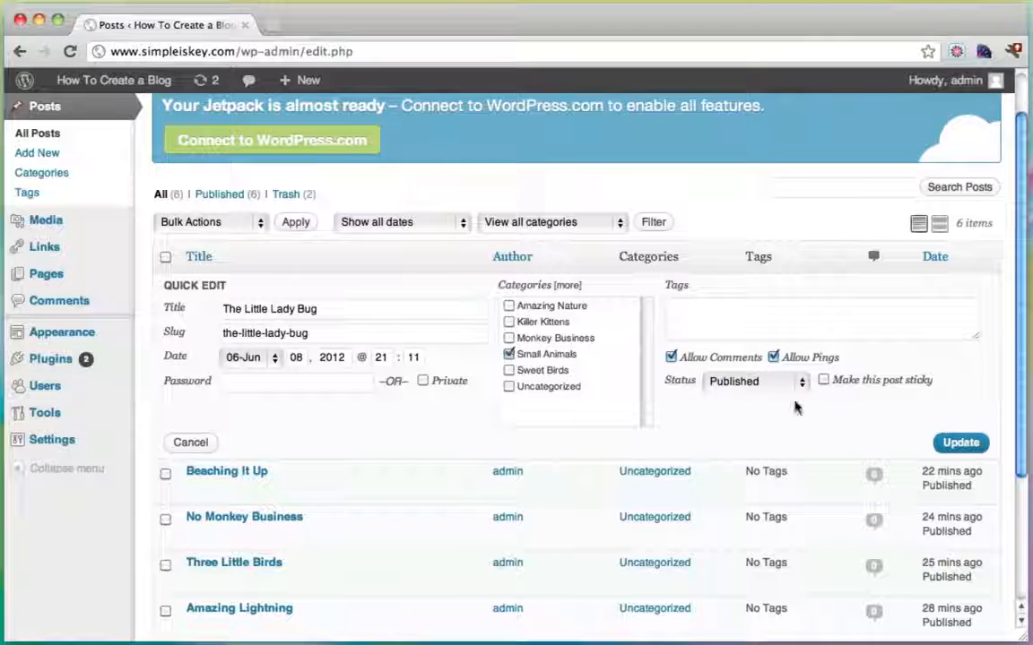
pyautogui.click(955, 441)
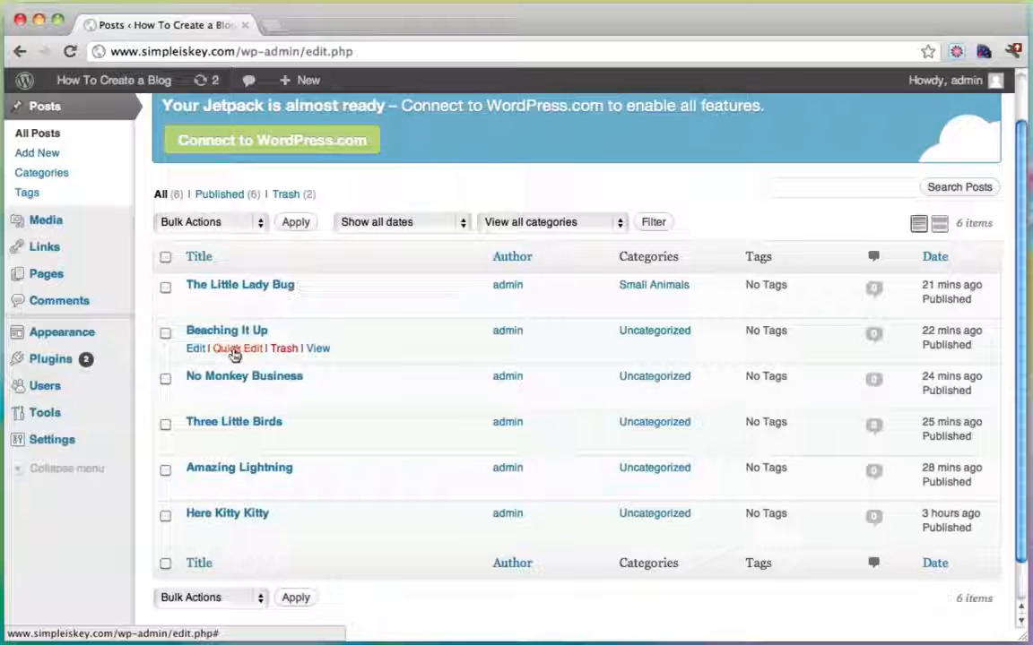
pyautogui.click(226, 355)
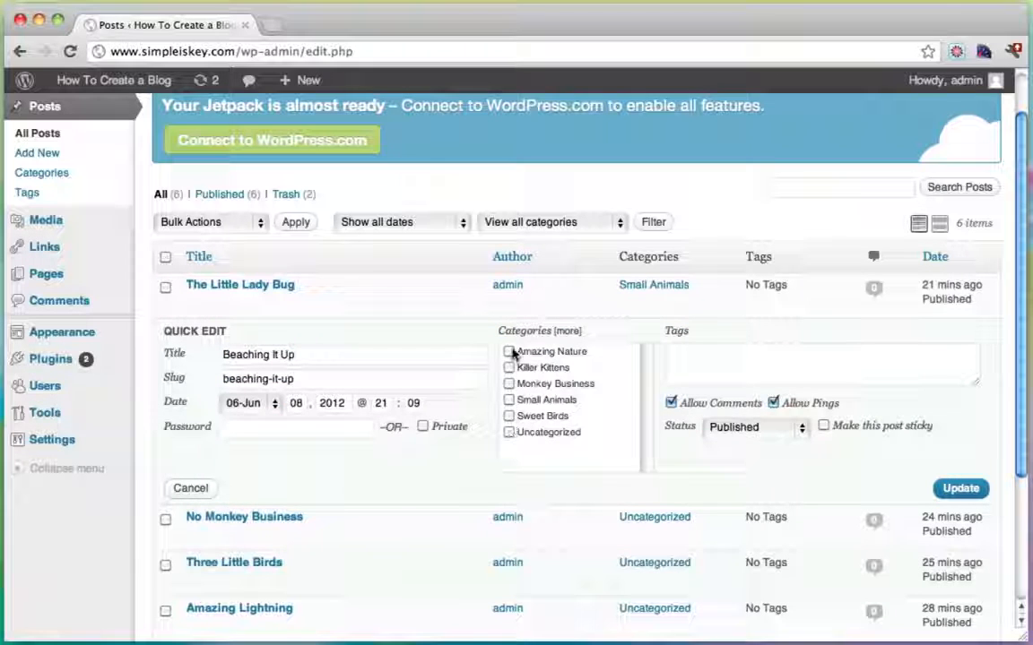
pyautogui.click(954, 495)
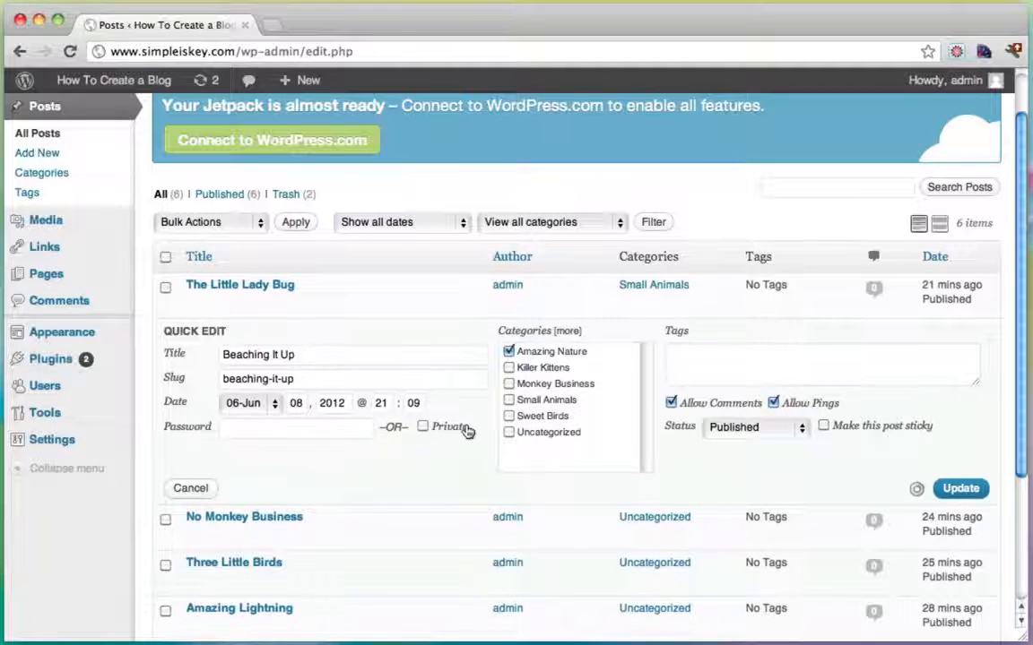
# Move No Monkey Business to Monkey Business and add Three Little Birds to Small Animals, removing Uncategorized.
pyautogui.scroll(-2, 413, 439)
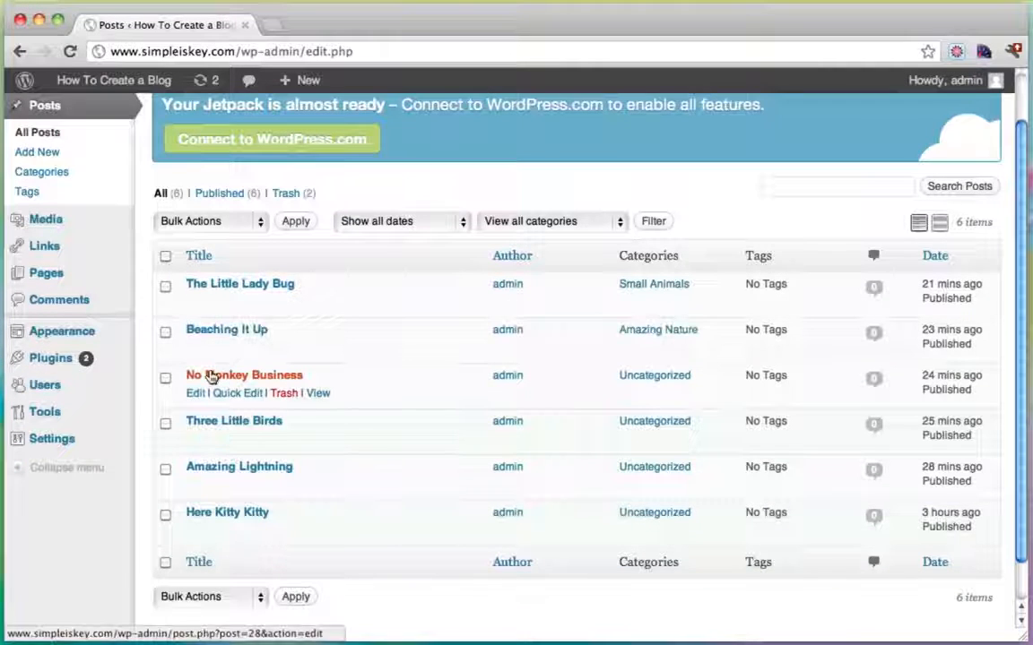
pyautogui.click(235, 394)
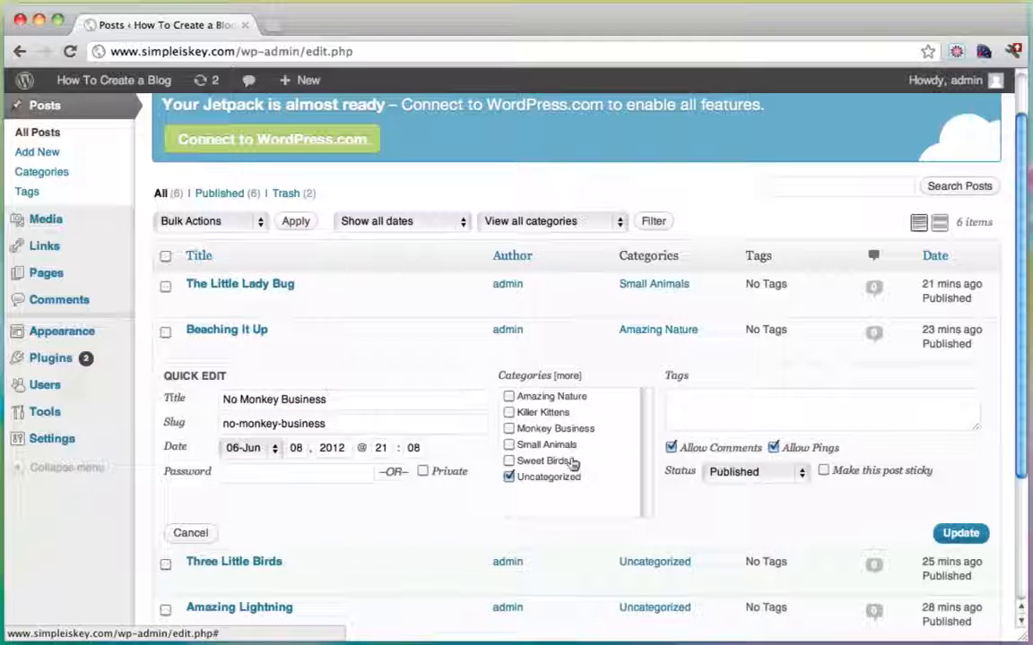
pyautogui.click(508, 477)
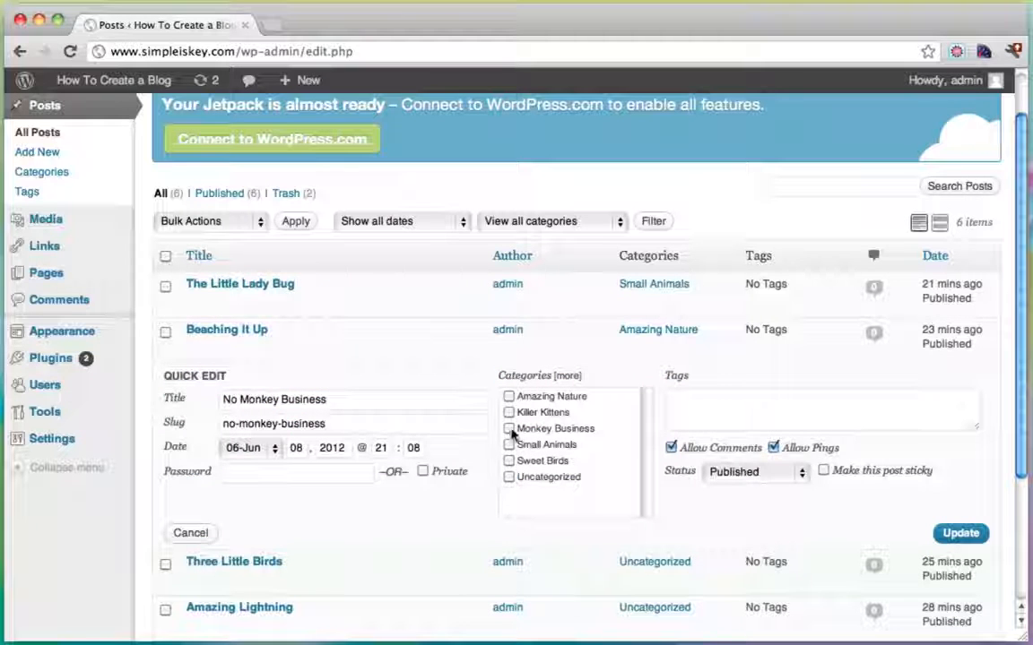
pyautogui.click(509, 429)
pyautogui.click(956, 534)
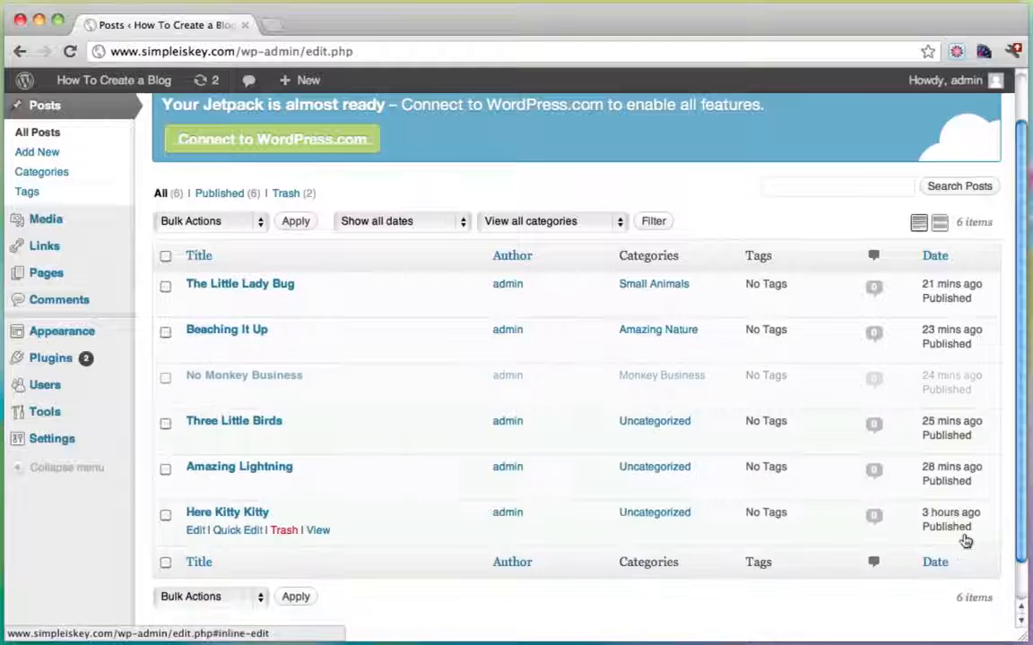
pyautogui.click(224, 442)
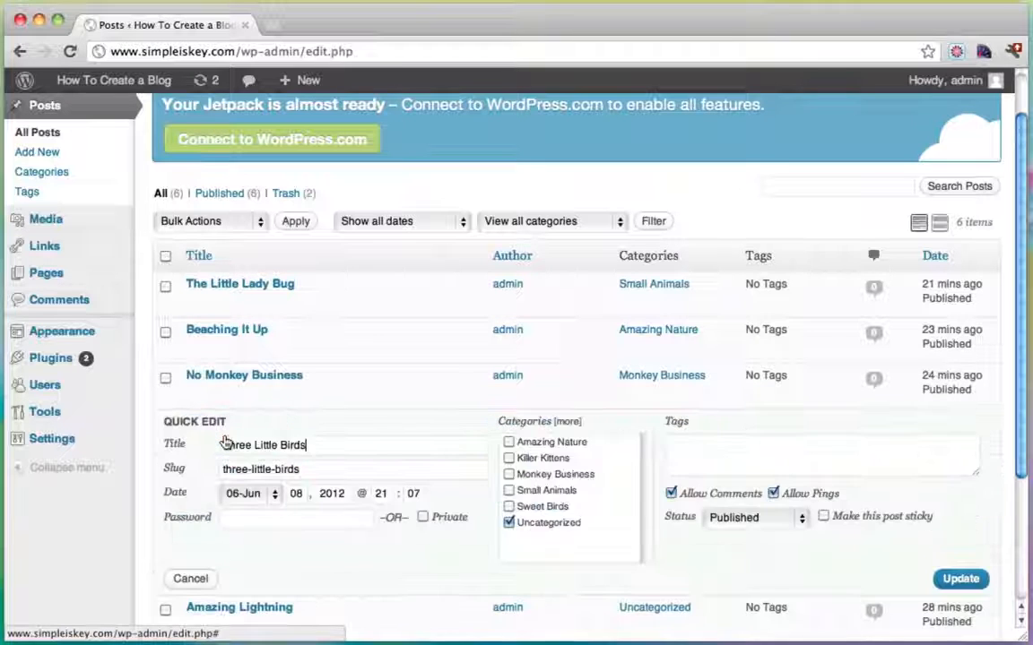
pyautogui.click(508, 523)
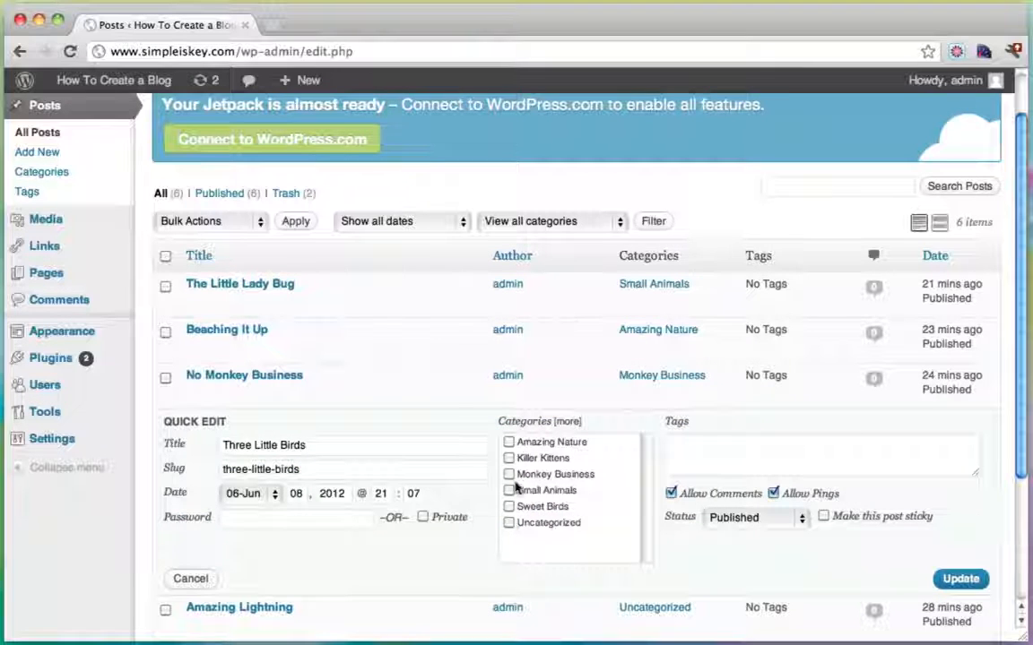
pyautogui.click(509, 491)
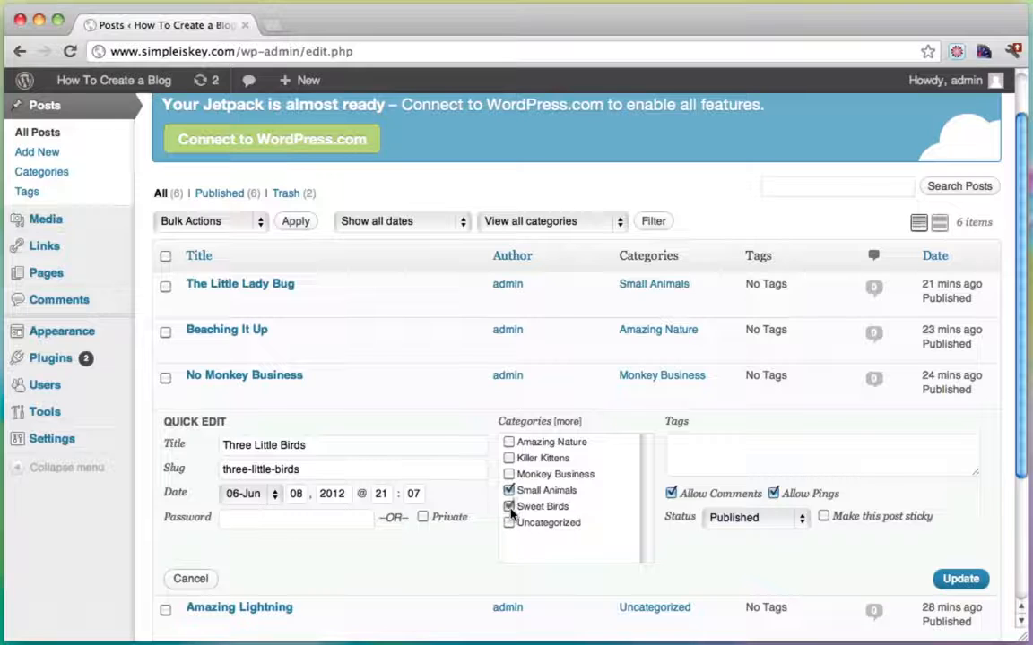
pyautogui.click(959, 580)
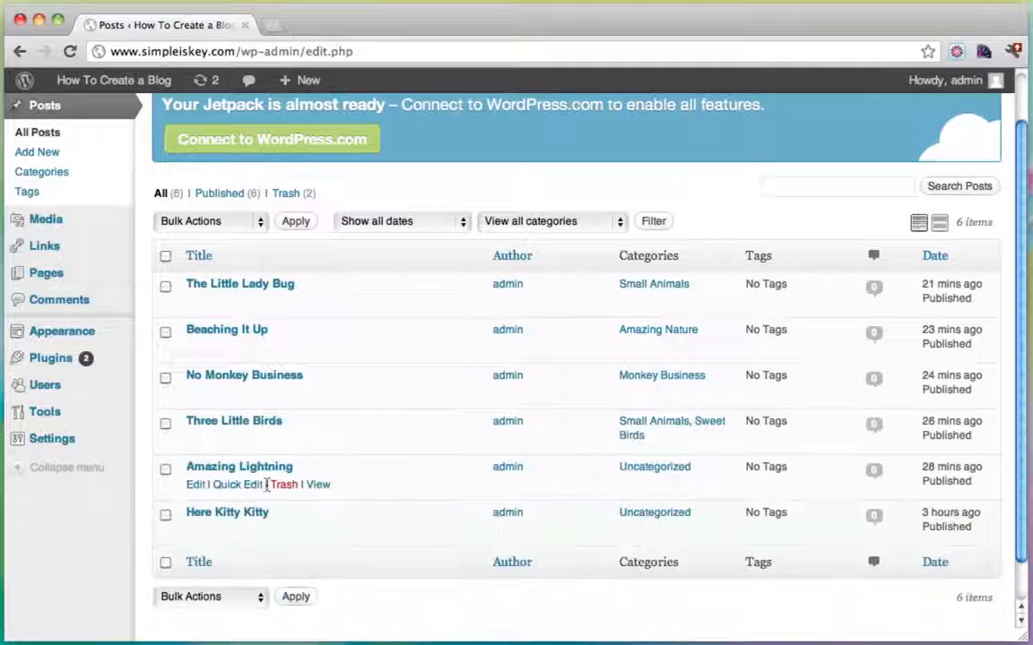
# File Amazing Lightning under Amazing Nature and Here Kitty Kitty under Killer Kittens.
pyautogui.scroll(-1, 289, 468)
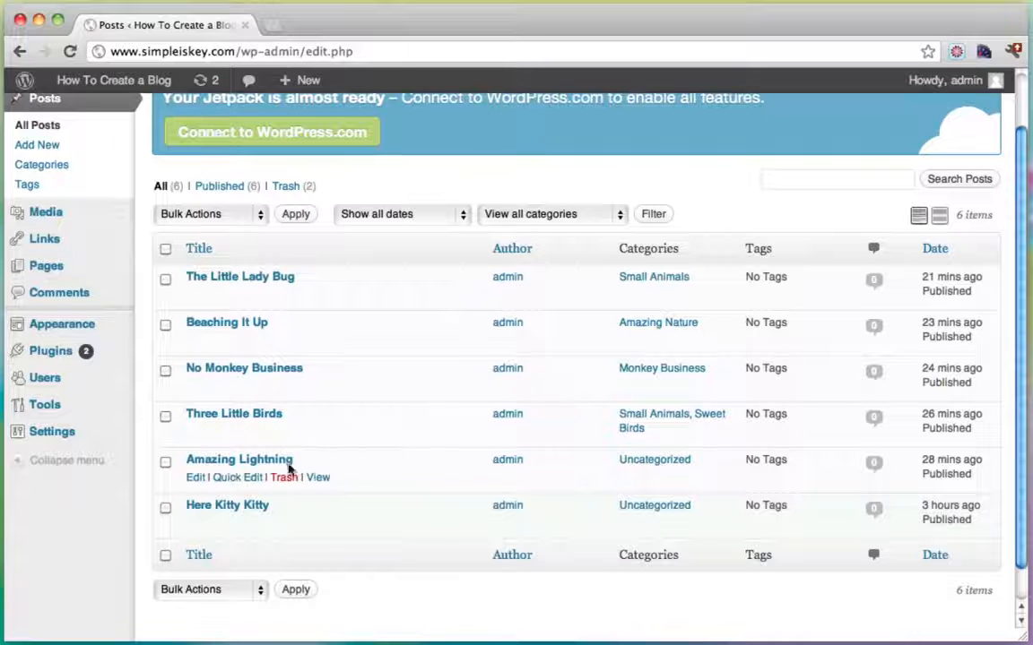
pyautogui.click(238, 481)
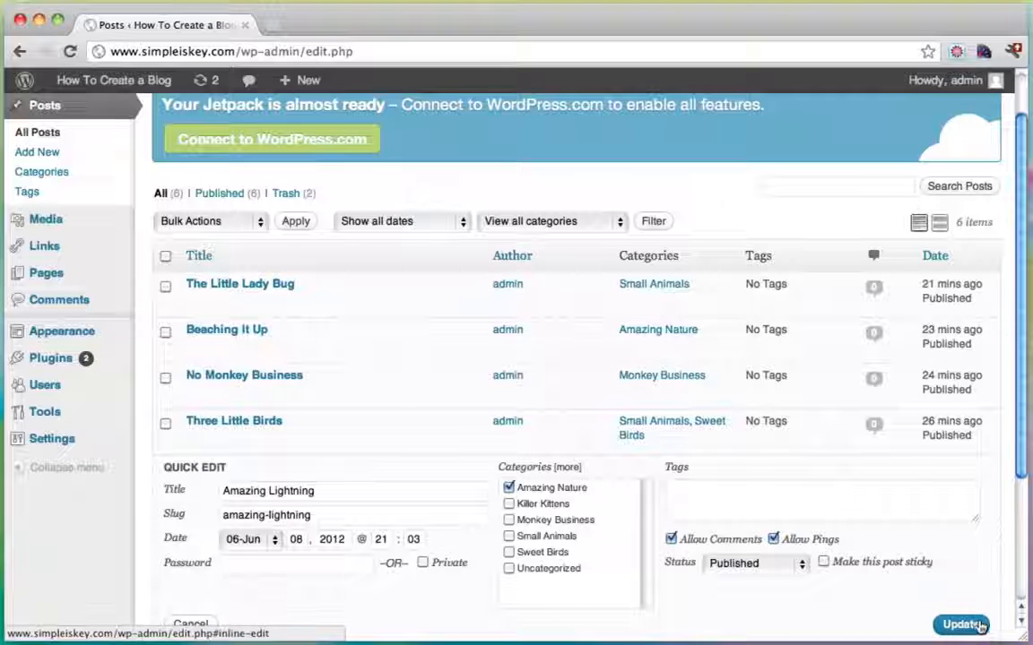
pyautogui.click(958, 624)
pyautogui.scroll(-2, 376, 498)
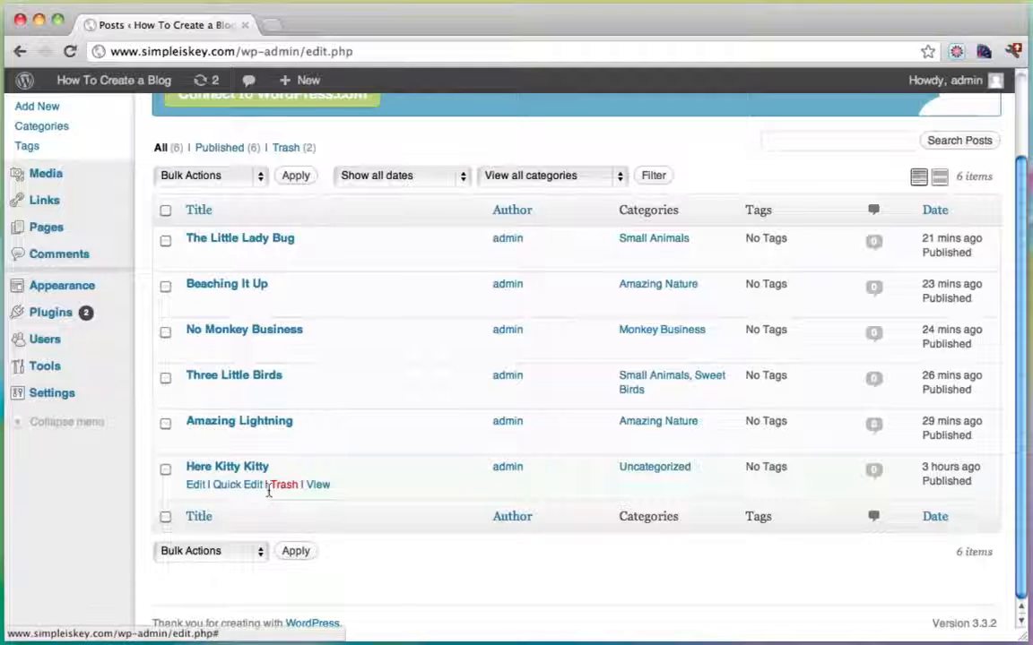
pyautogui.click(231, 485)
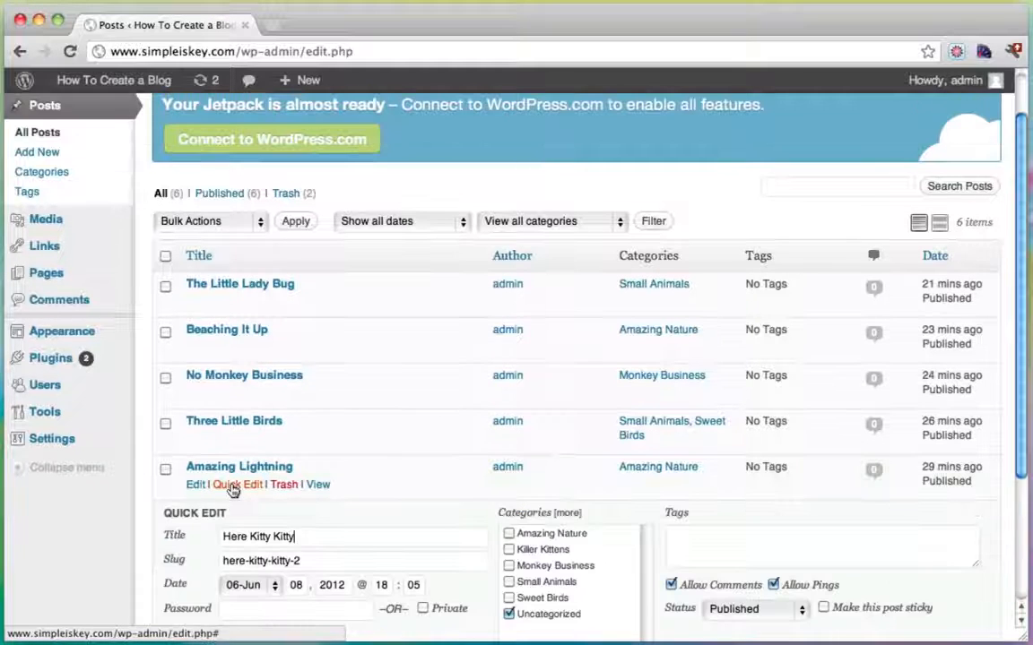
pyautogui.scroll(-2, 551, 511)
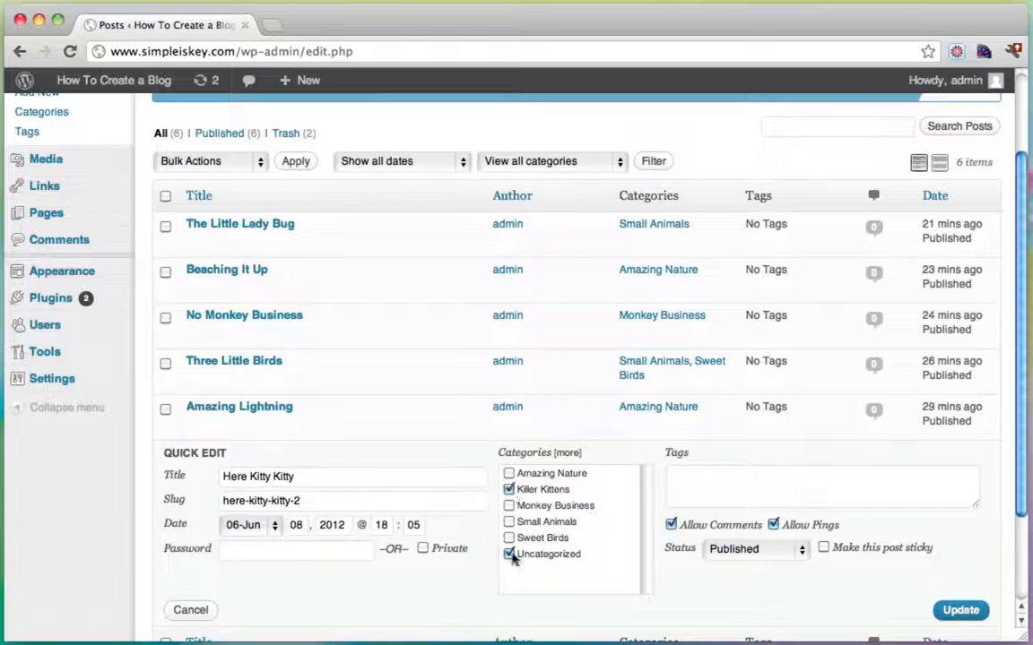
pyautogui.click(509, 555)
pyautogui.click(963, 613)
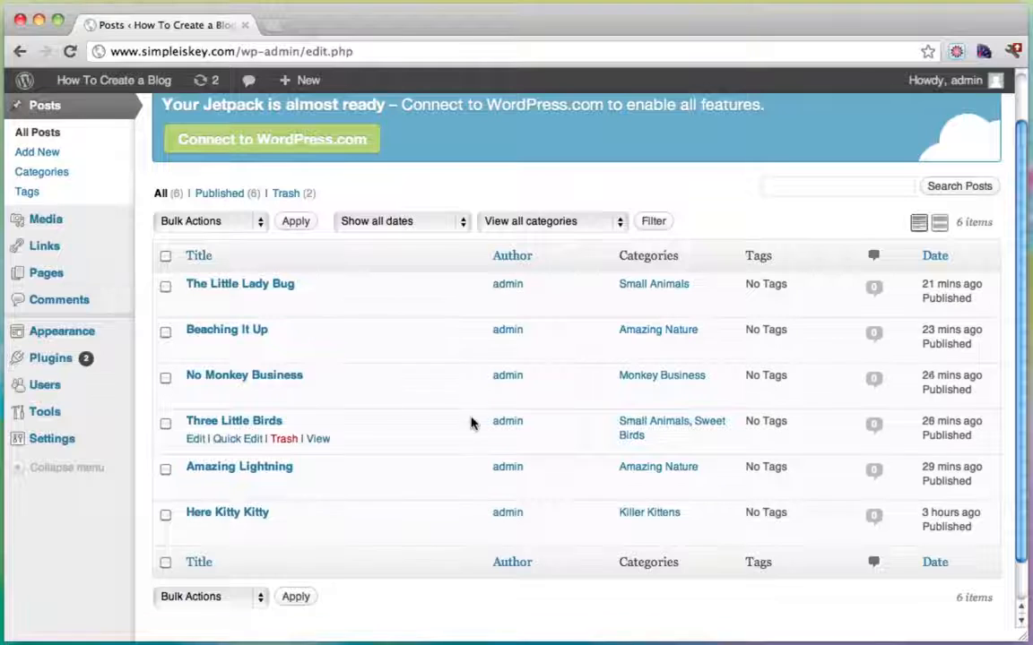
pyautogui.scroll(2, 177, 85)
# Use Visit Site to load the blog homepage in a new tab, then switch back to Posts.
pyautogui.moveTo(104, 83)
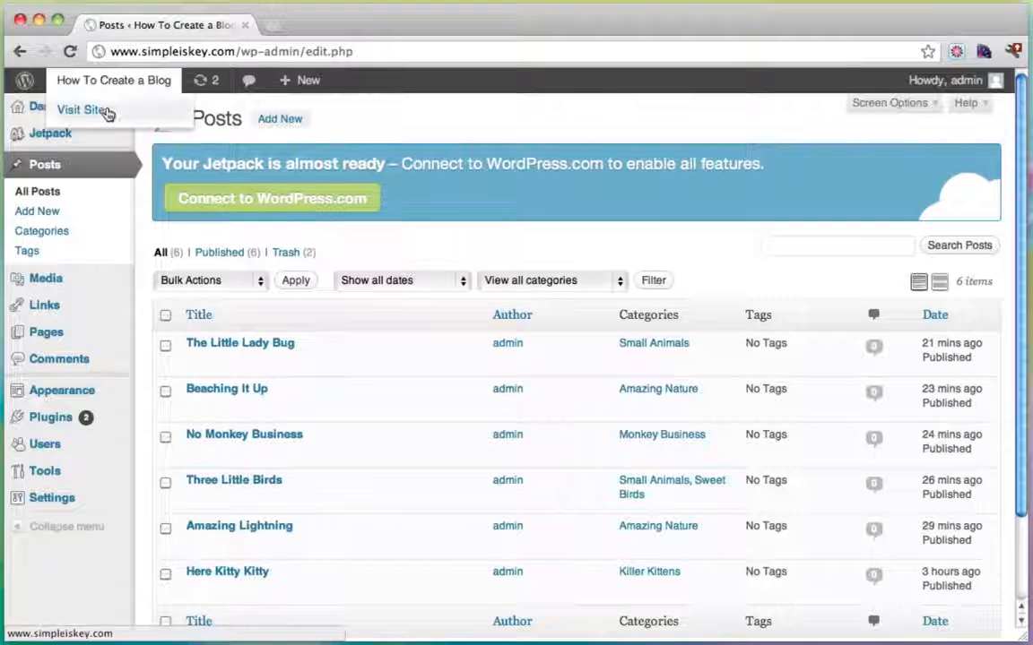
pyautogui.keyDown('super'); pyautogui.click(107, 110); pyautogui.keyUp('super')
pyautogui.click(355, 25)
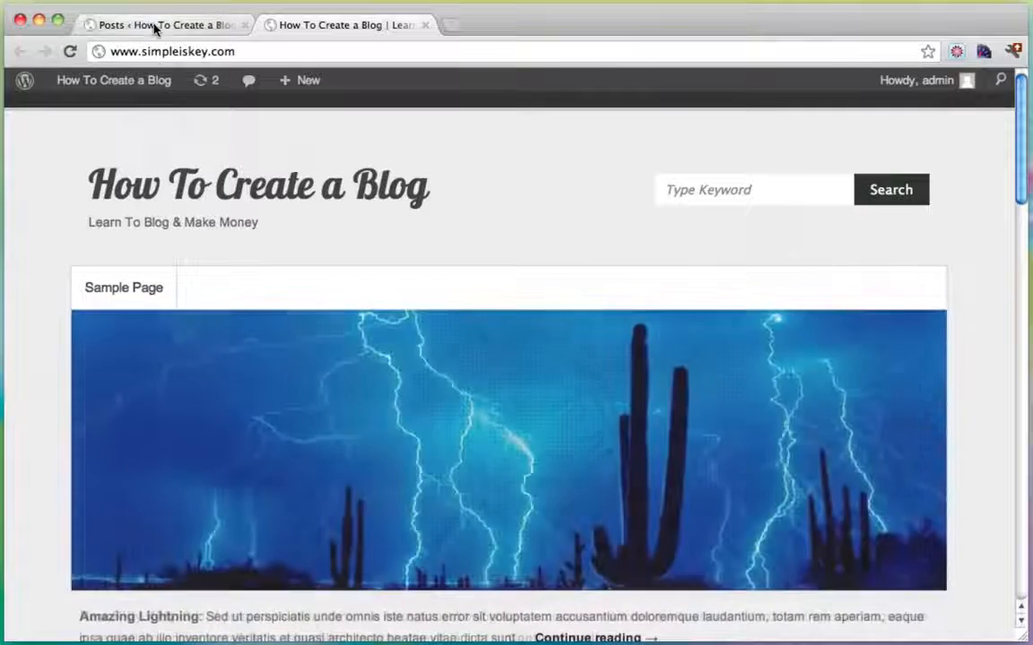
pyautogui.click(157, 26)
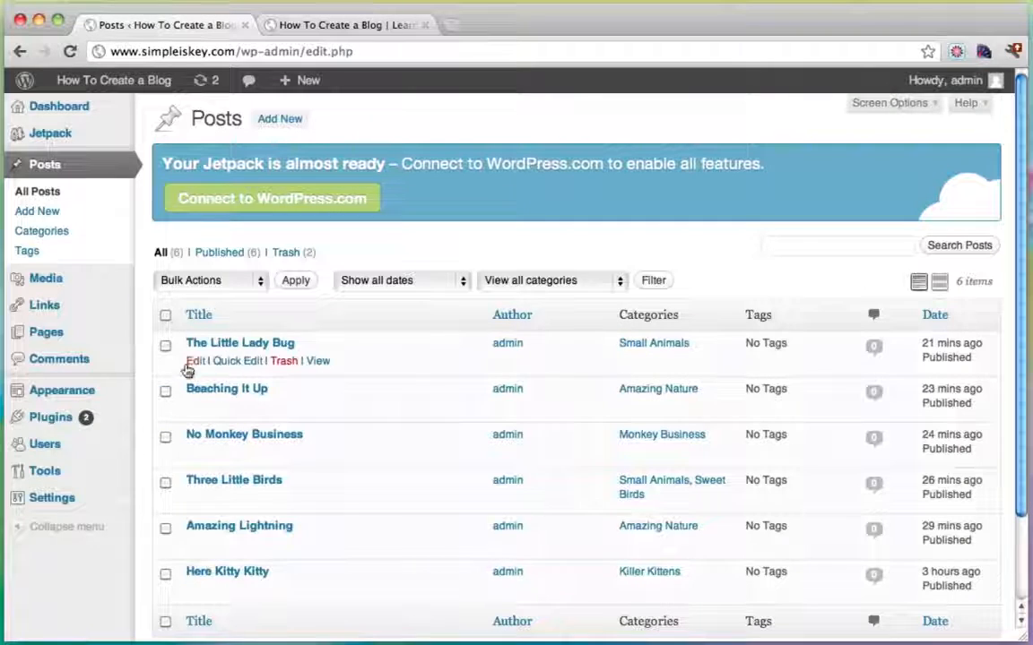
# In Appearance > Menus, create a new menu named 'menu'.
pyautogui.moveTo(83, 391)
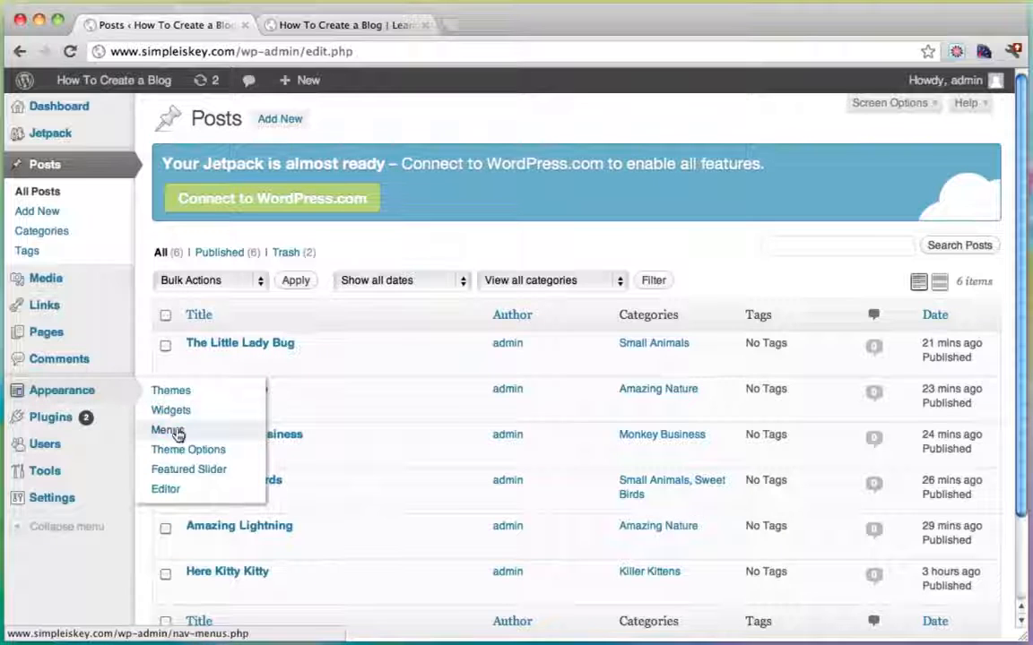
pyautogui.click(176, 431)
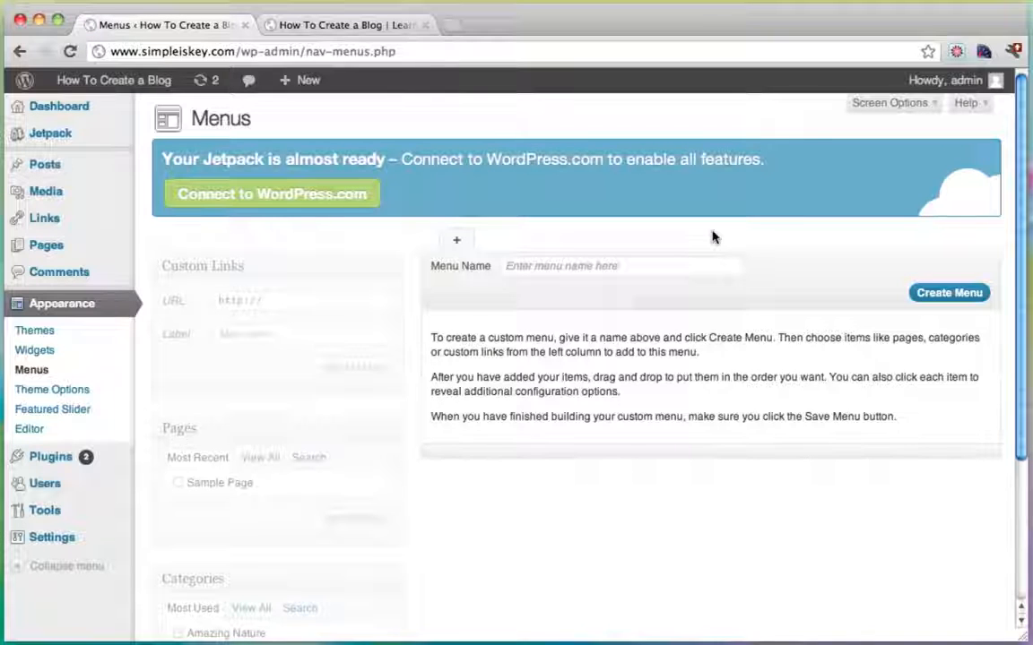
pyautogui.click(641, 269)
pyautogui.write('me')
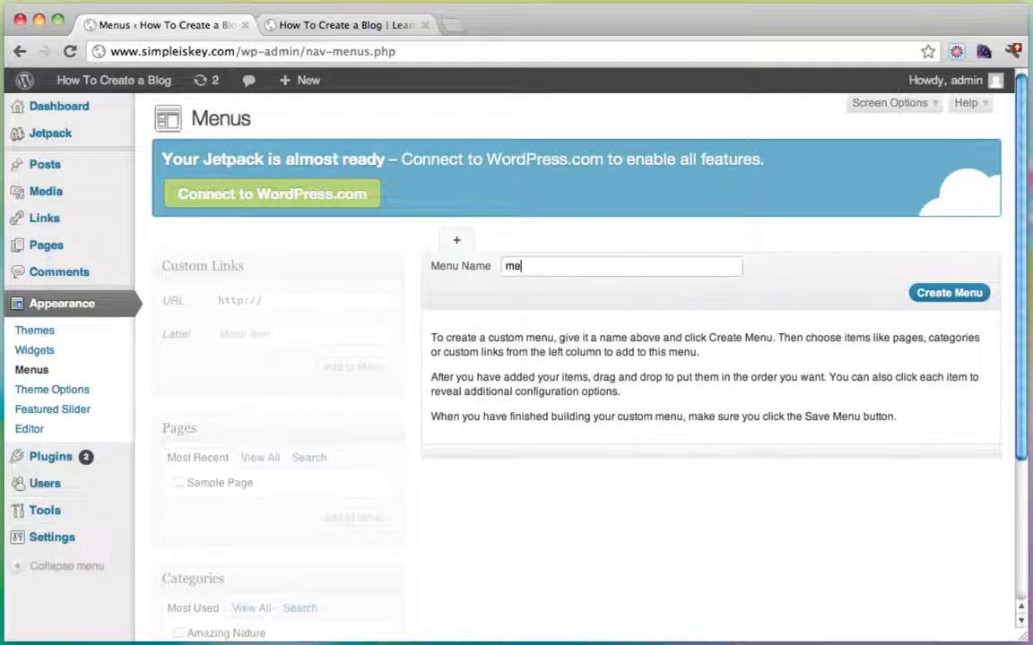
pyautogui.write('nu')
pyautogui.click(972, 294)
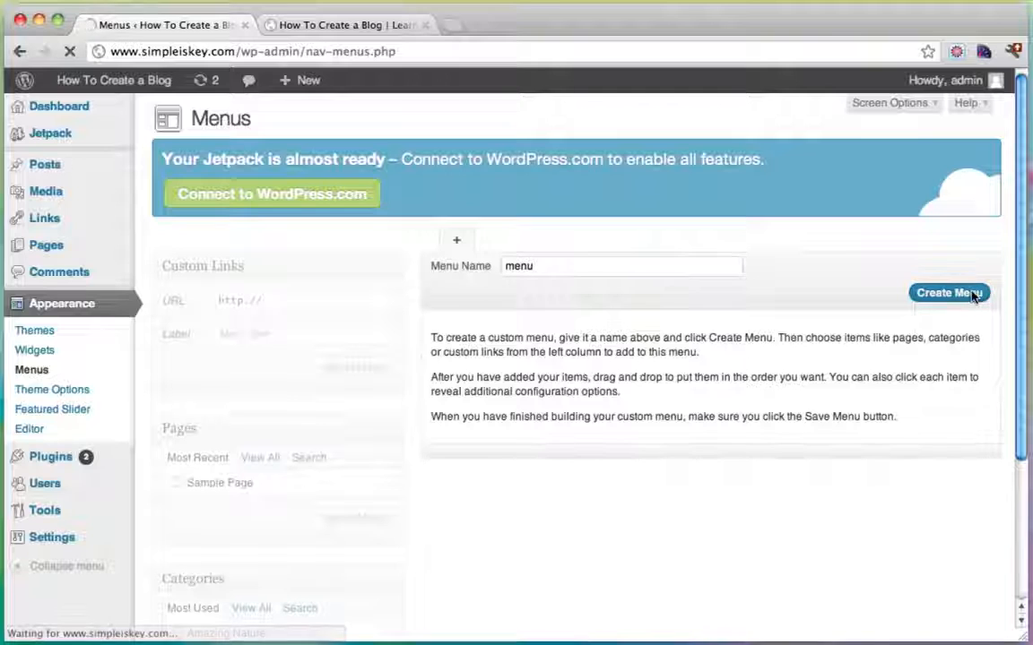
# Assign 'menu' to the Primary Menu theme location, save, and check the live blog.
pyautogui.scroll(-3, 538, 359)
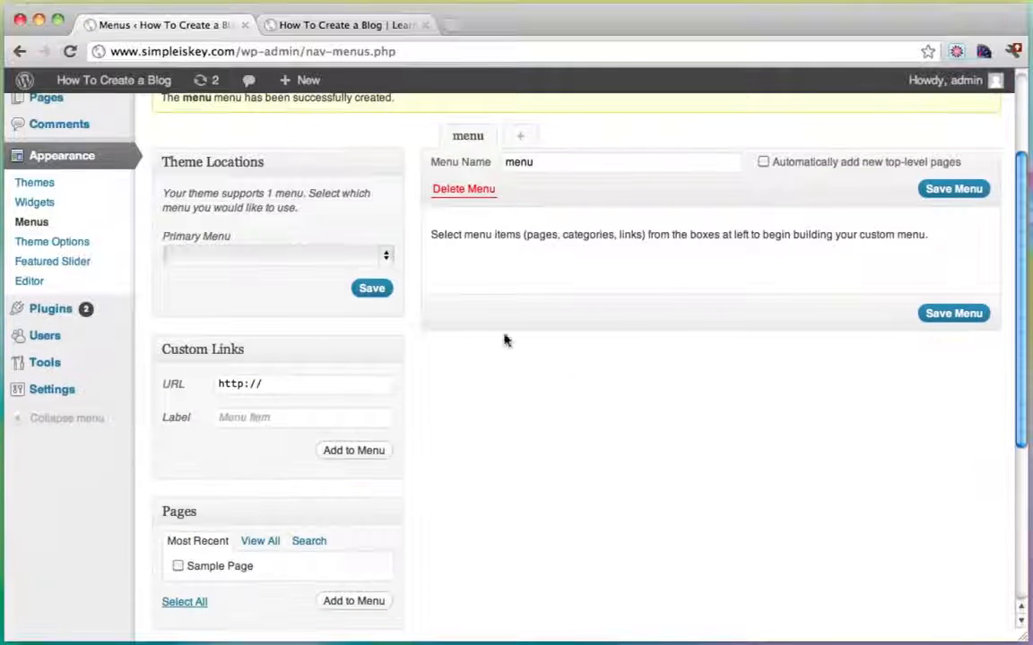
pyautogui.click(386, 259)
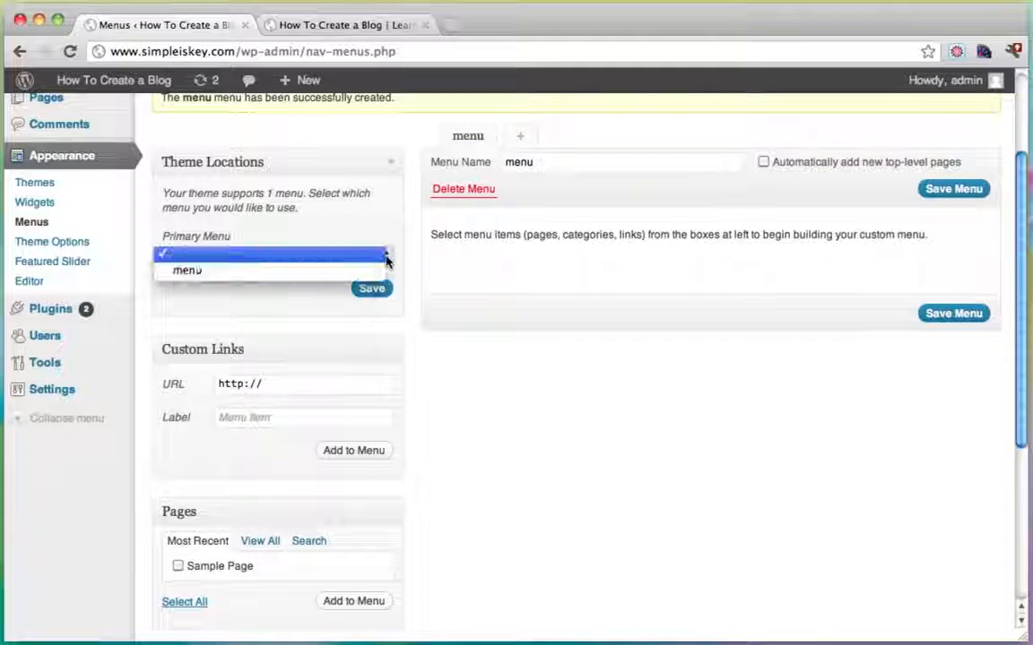
pyautogui.click(309, 273)
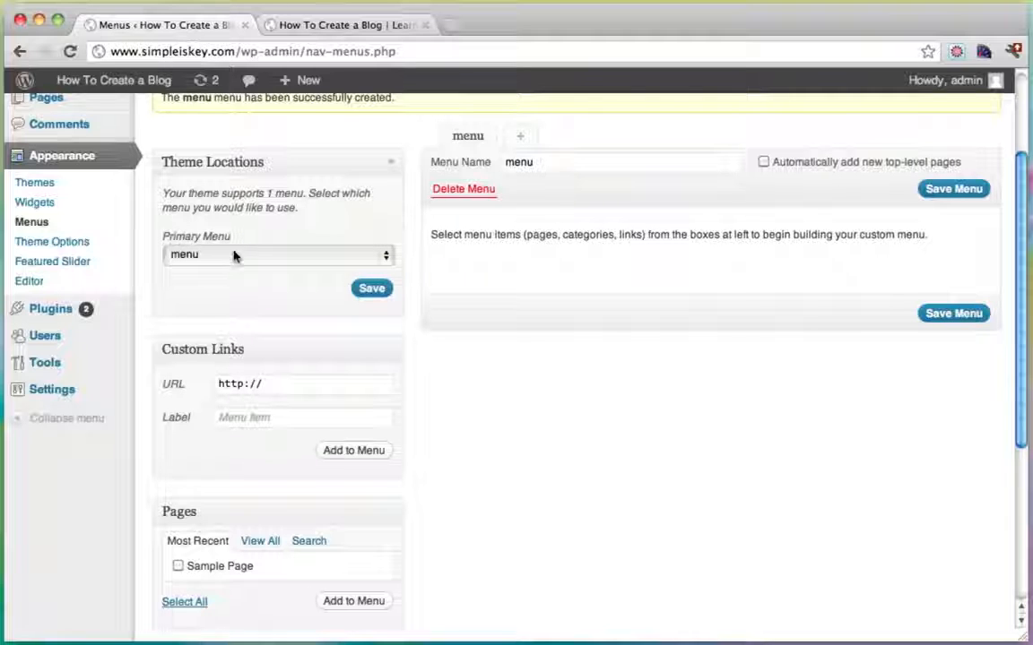
pyautogui.click(367, 288)
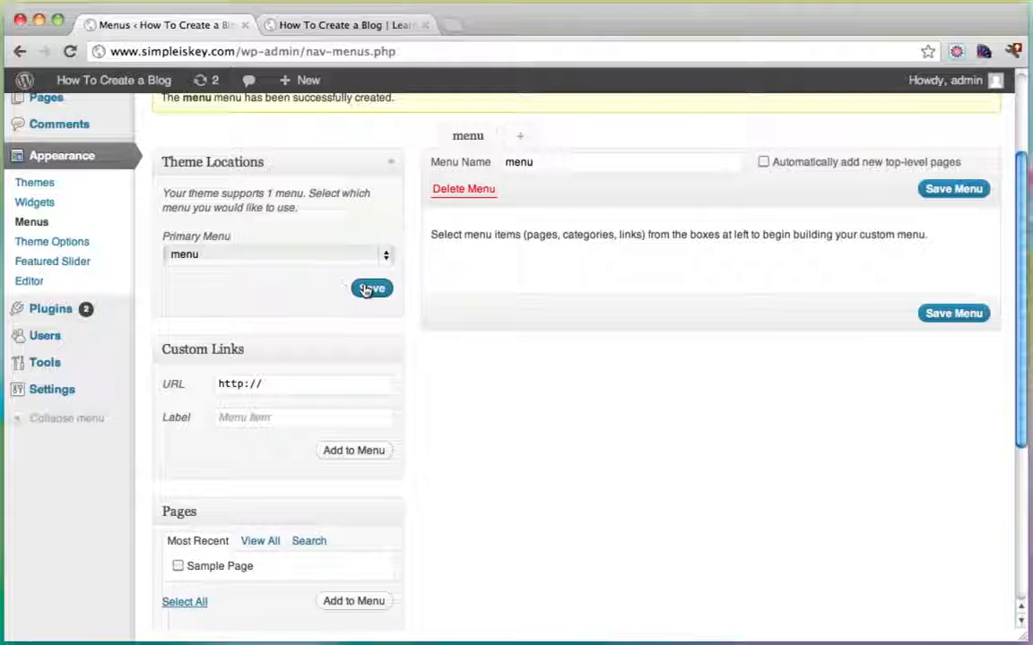
pyautogui.click(371, 289)
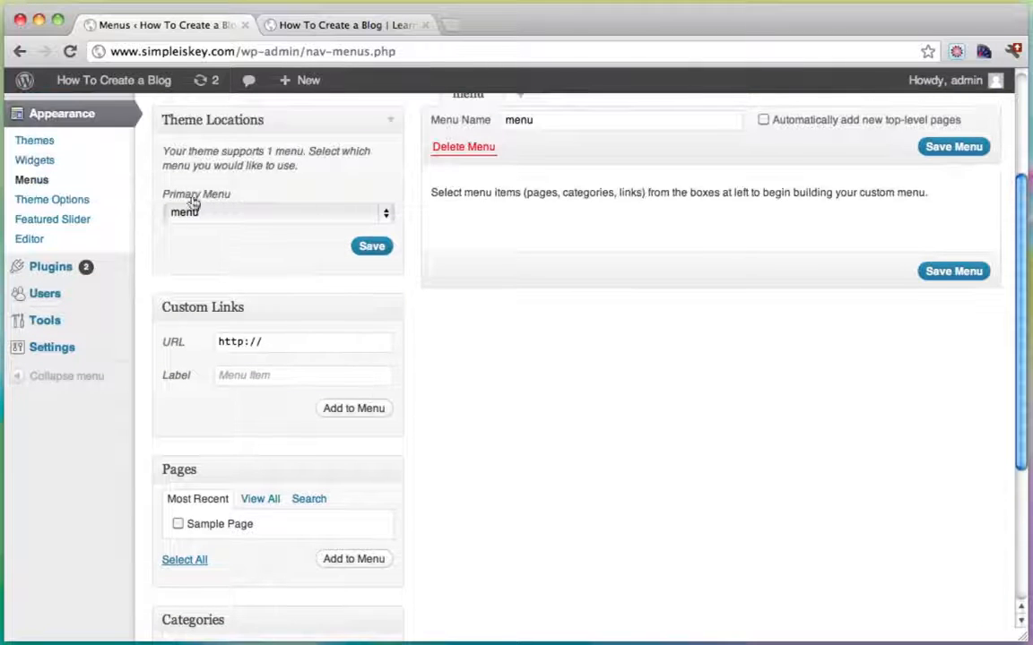
pyautogui.click(349, 23)
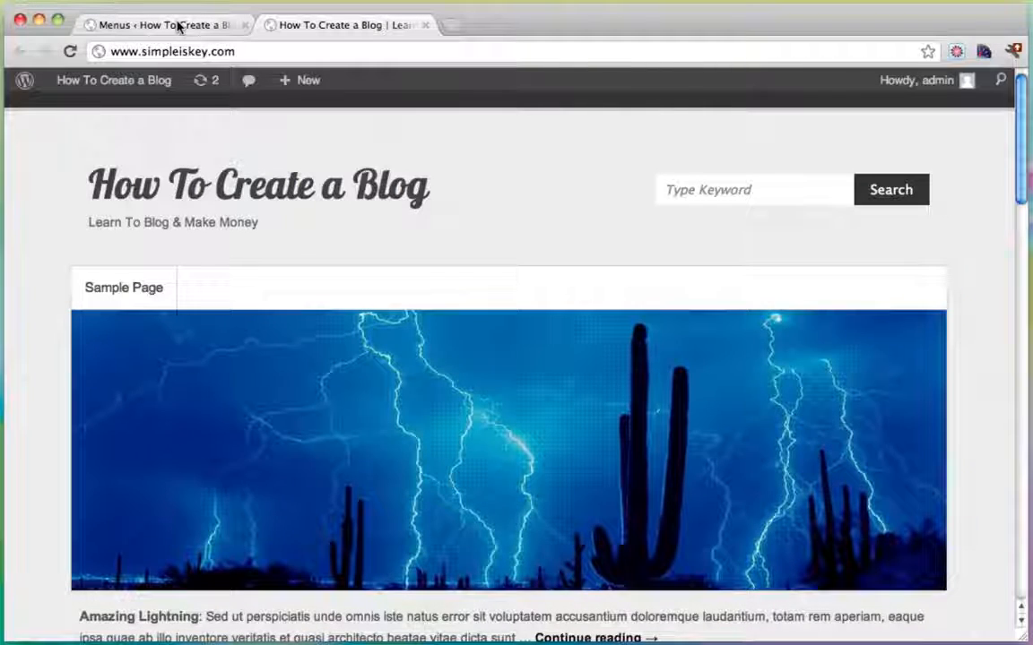
pyautogui.click(175, 31)
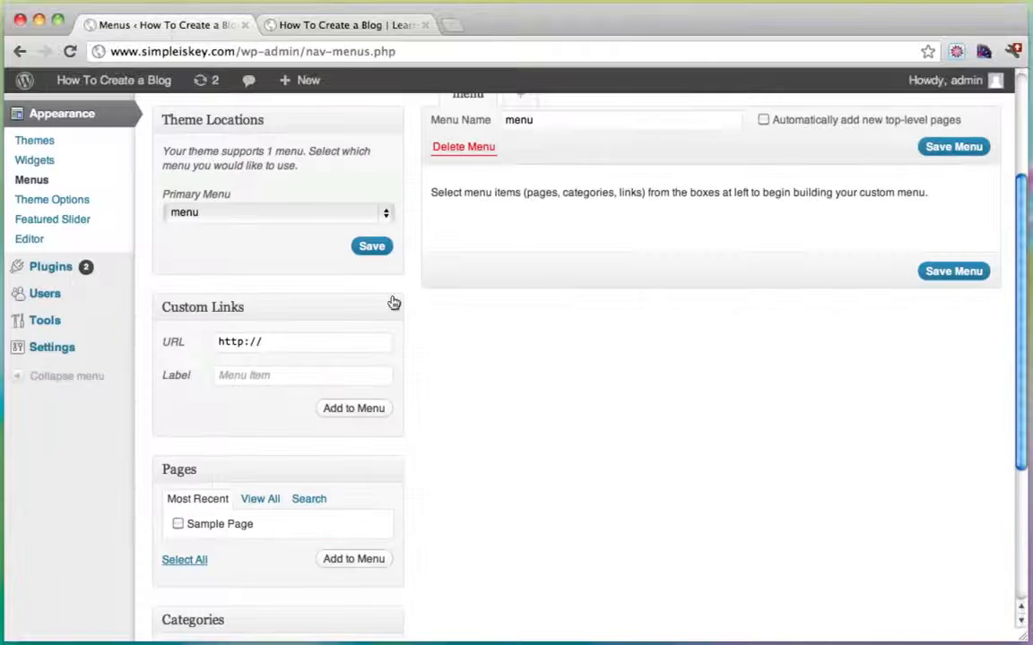
# Add Amazing Nature, Killer Kittens, Monkey Business, Small Animals and Sweet Birds as menu items and save.
pyautogui.scroll(-5, 393, 302)
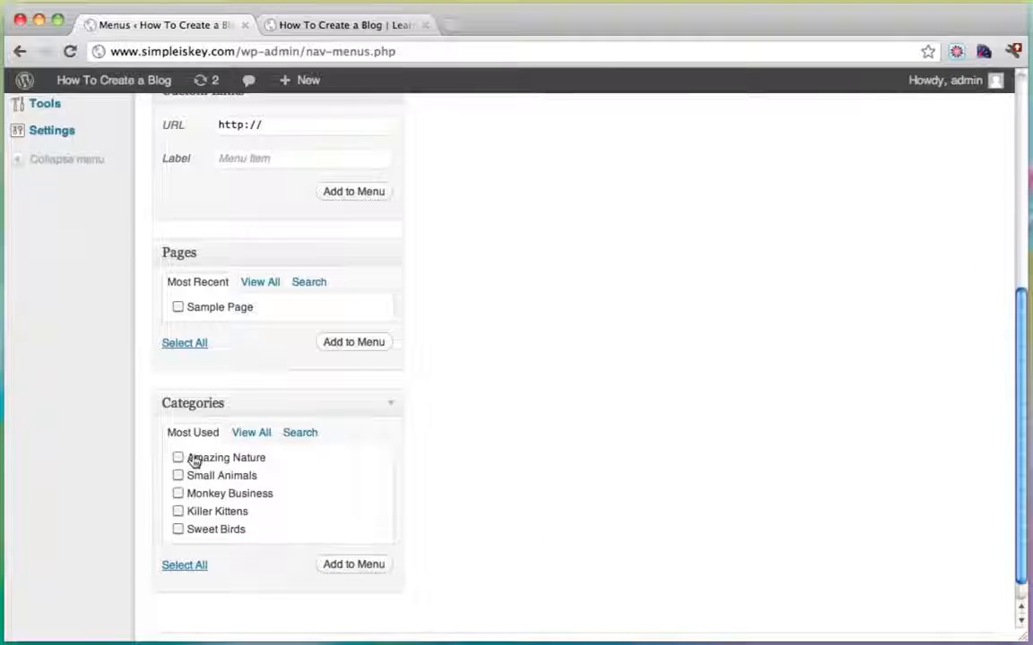
pyautogui.click(255, 435)
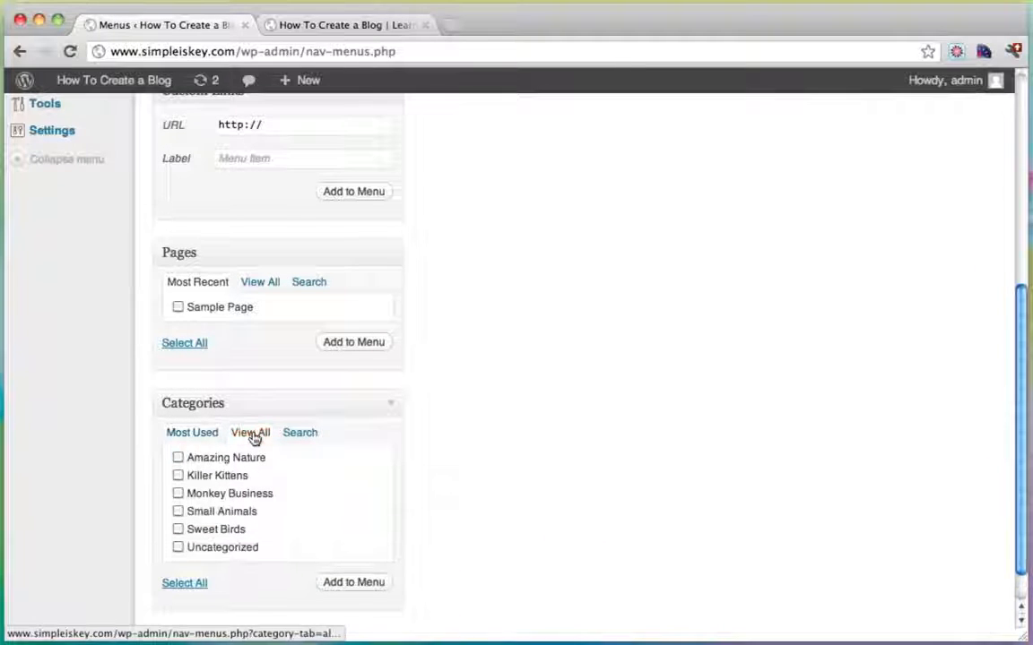
pyautogui.click(178, 529)
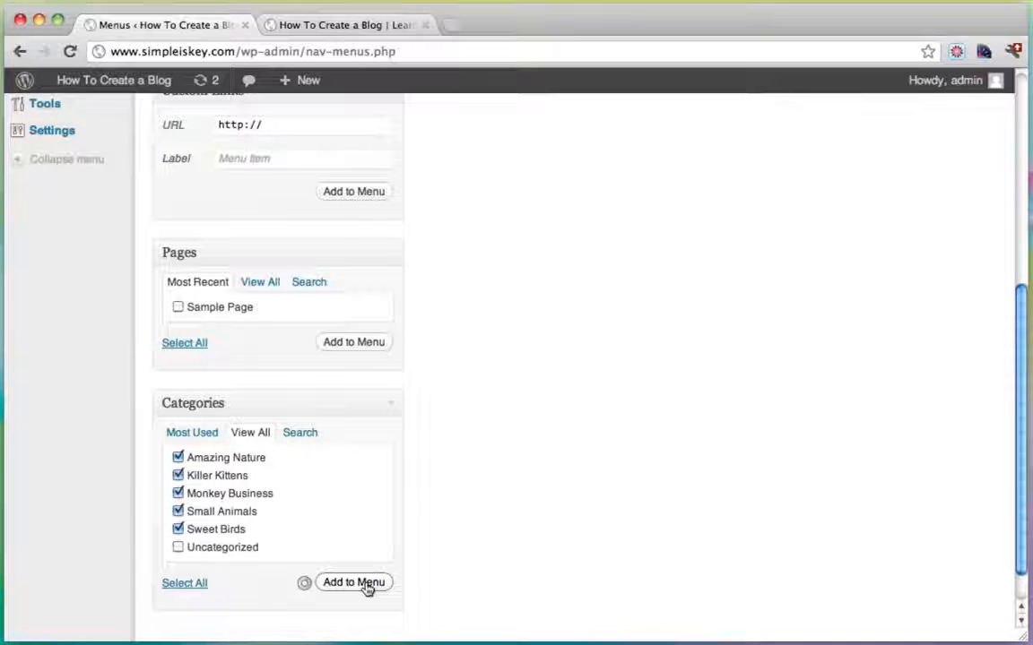
pyautogui.scroll(4, 688, 429)
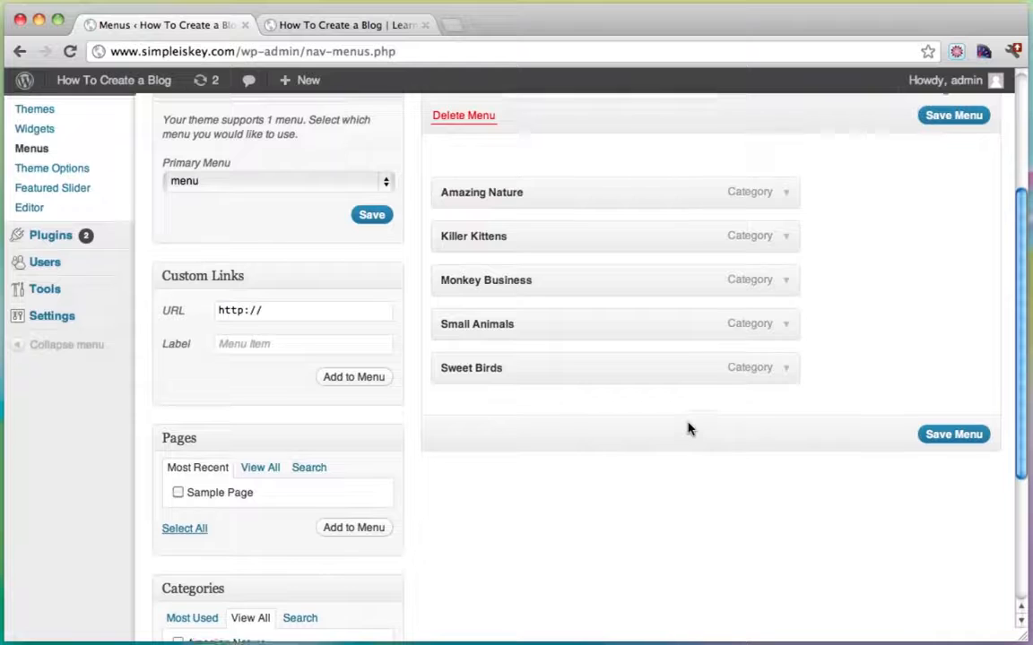
pyautogui.click(944, 434)
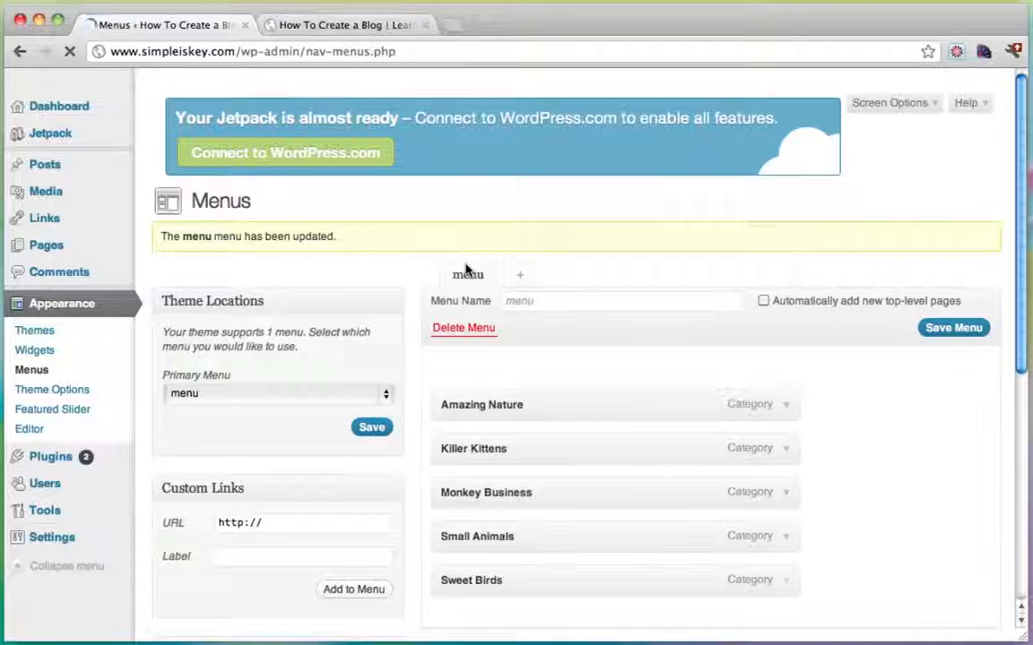
# Switch to the live blog and browse the Amazing Nature category page from the menu.
pyautogui.click(326, 30)
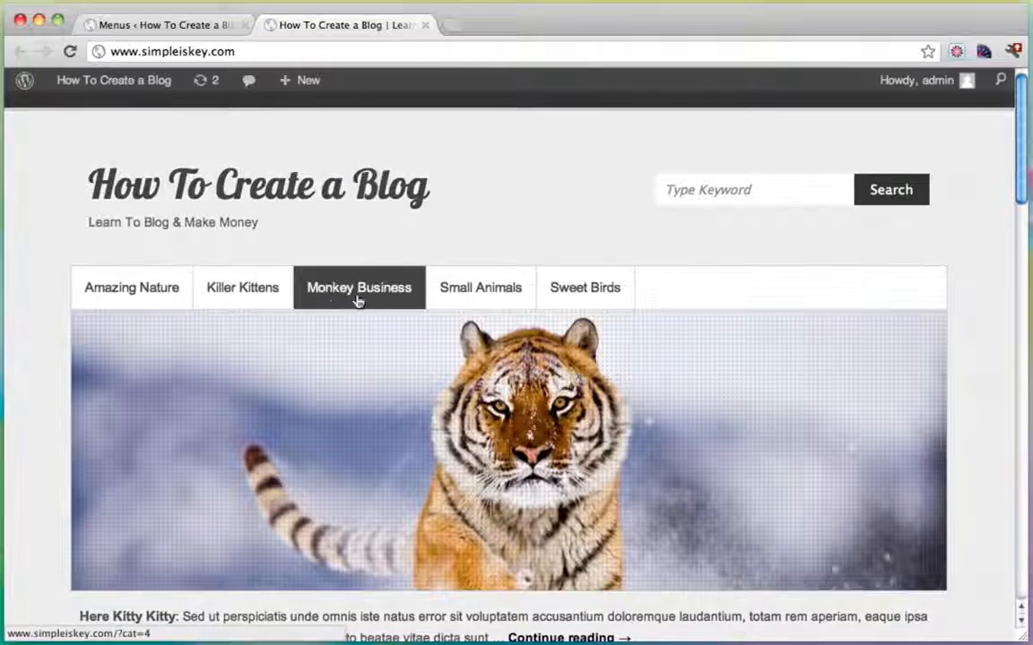
pyautogui.scroll(-2, 472, 131)
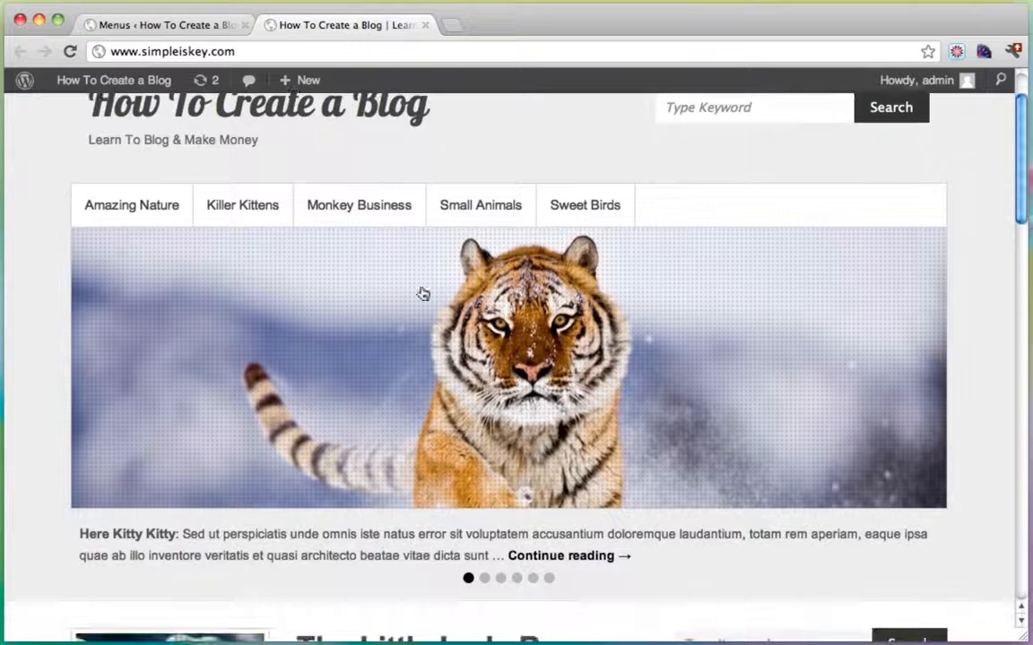
pyautogui.click(157, 212)
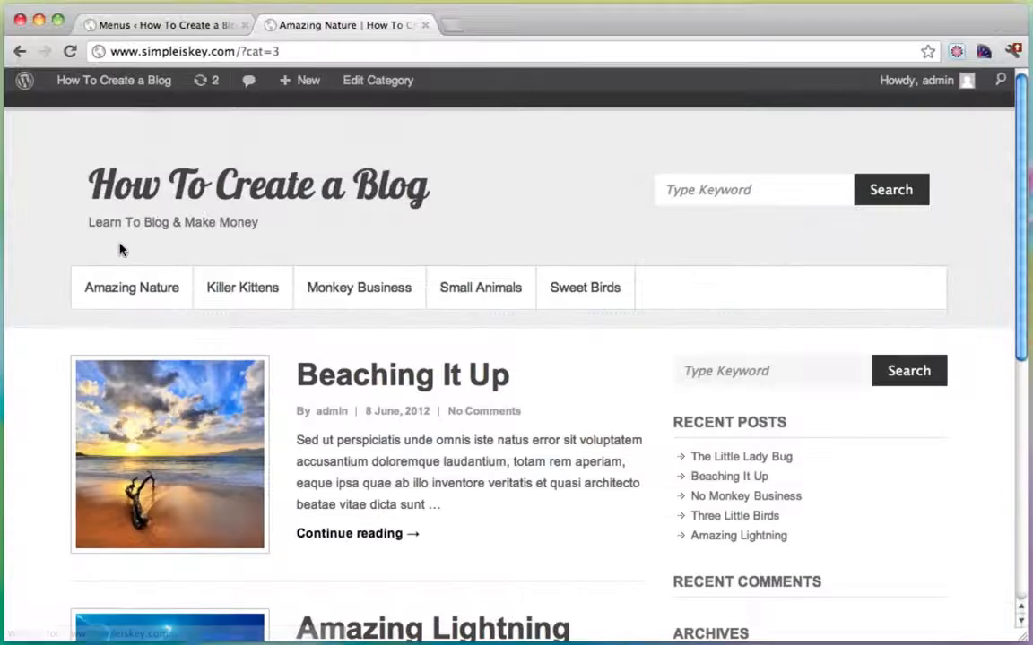
pyautogui.scroll(-5, 278, 251)
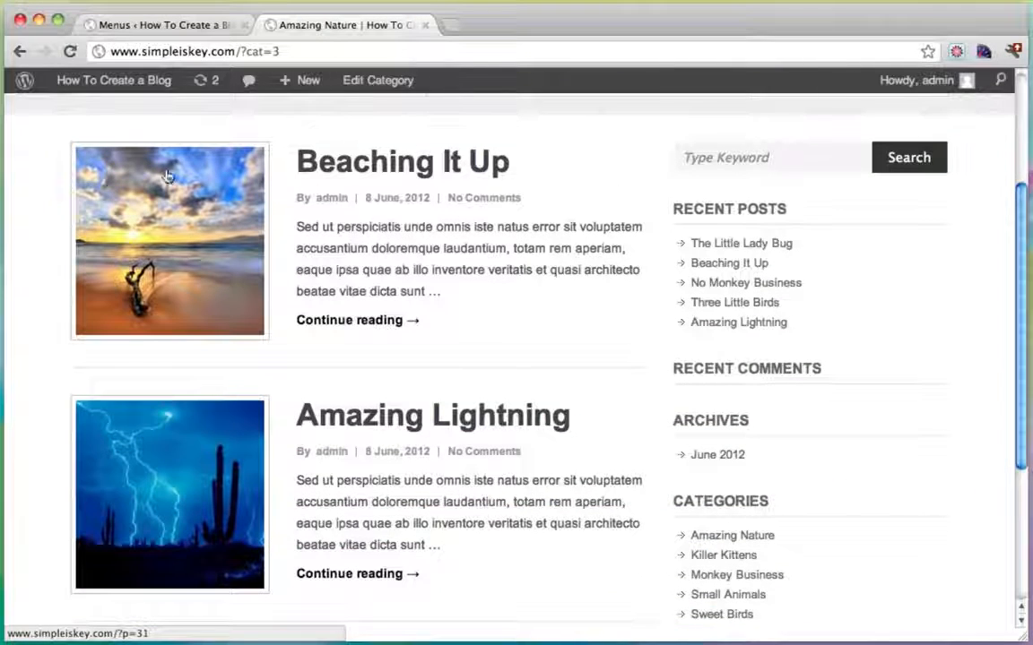
pyautogui.scroll(-1, 350, 255)
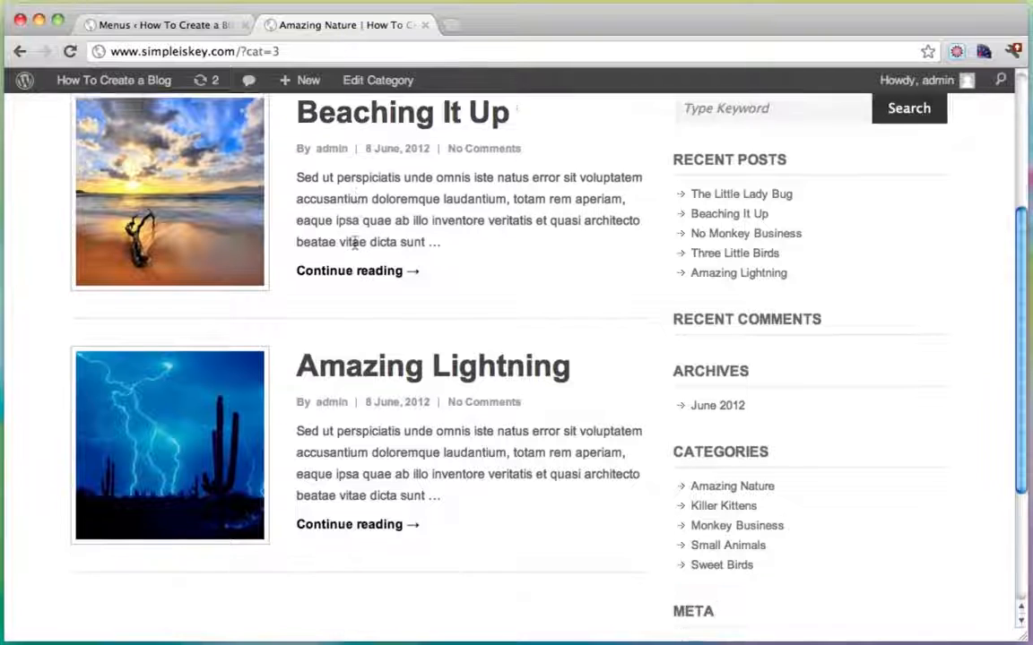
pyautogui.scroll(4, 251, 358)
pyautogui.scroll(-2, 283, 448)
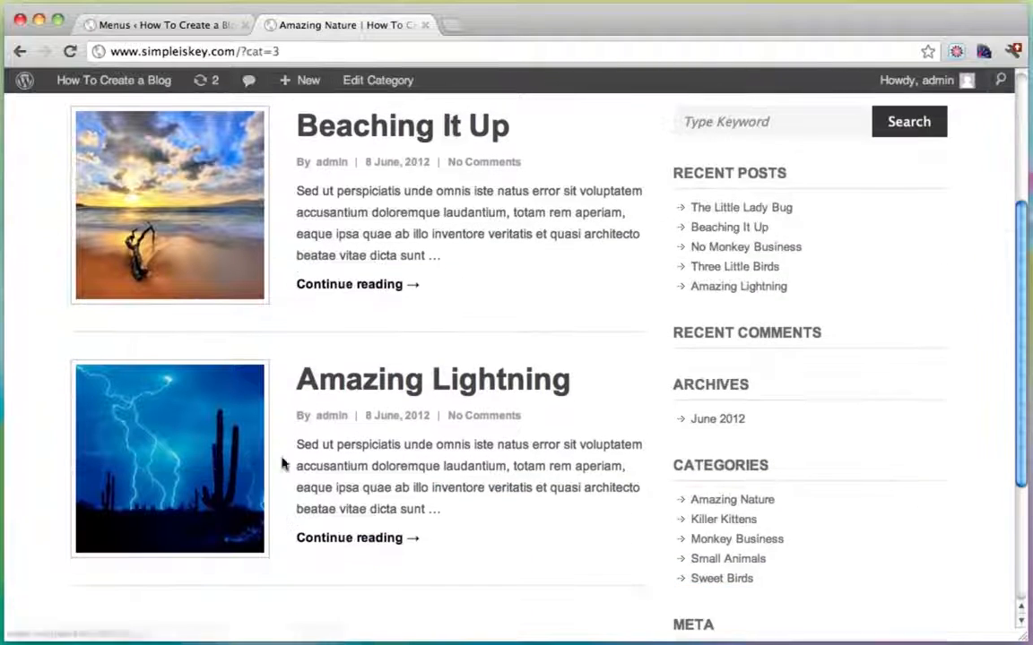
pyautogui.scroll(4, 334, 466)
# Open the Killer Kittens, Monkey Business, Small Animals and Sweet Birds category pages in turn.
pyautogui.click(258, 287)
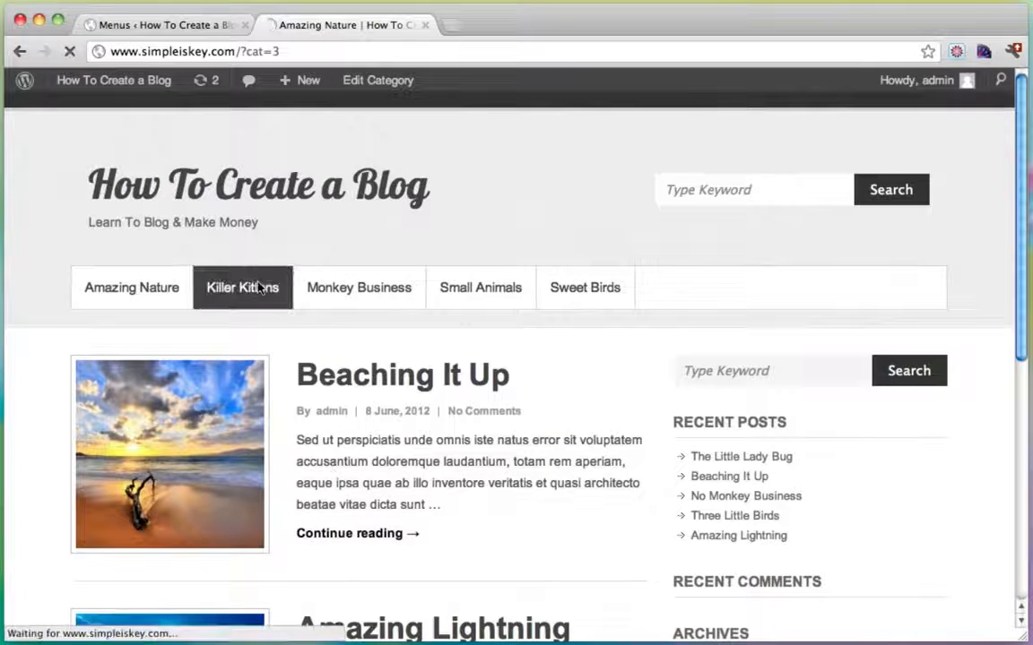
pyautogui.scroll(-2, 430, 357)
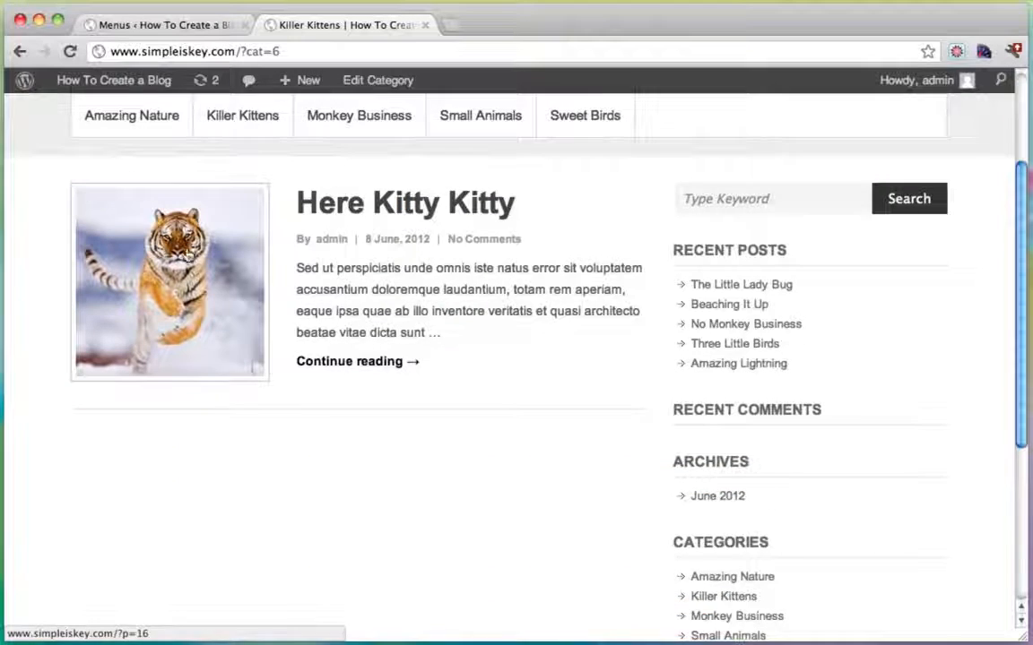
pyautogui.scroll(2, 311, 305)
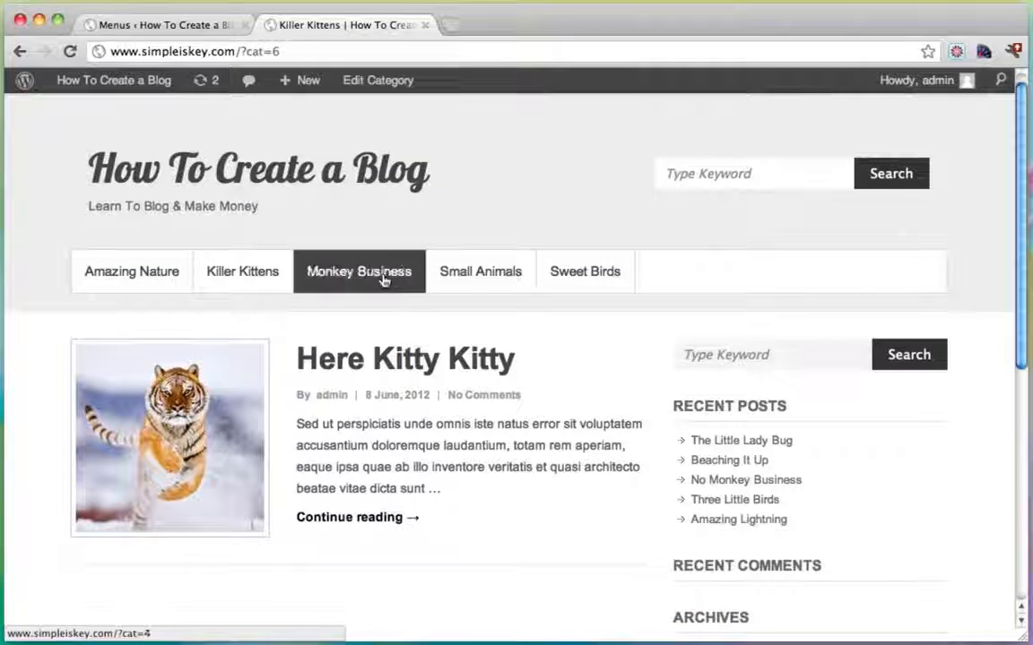
pyautogui.click(383, 279)
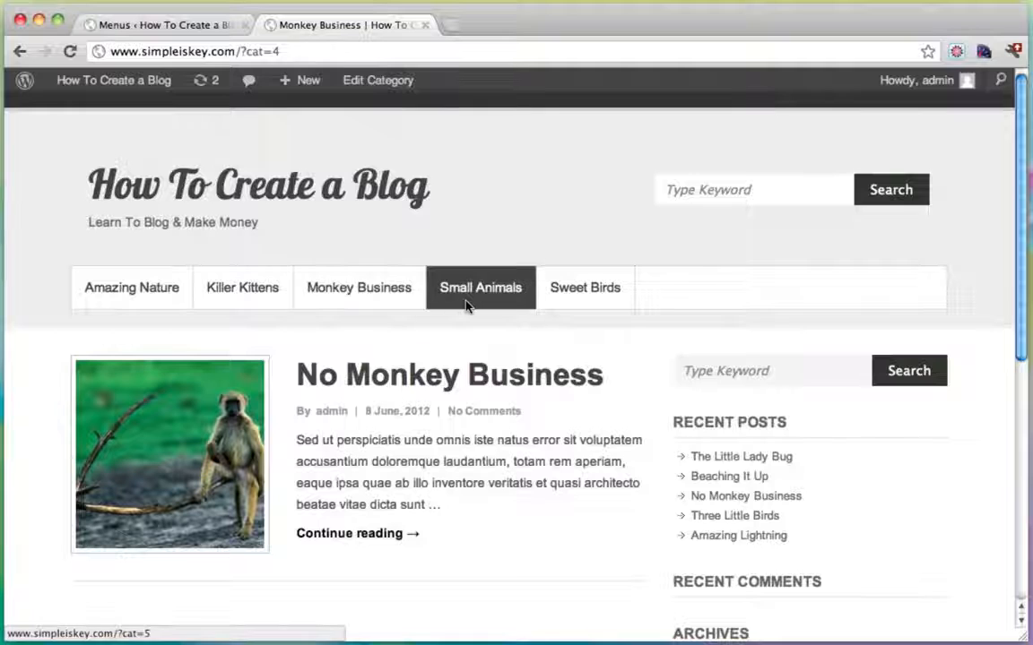
pyautogui.click(467, 303)
pyautogui.scroll(-2, 467, 305)
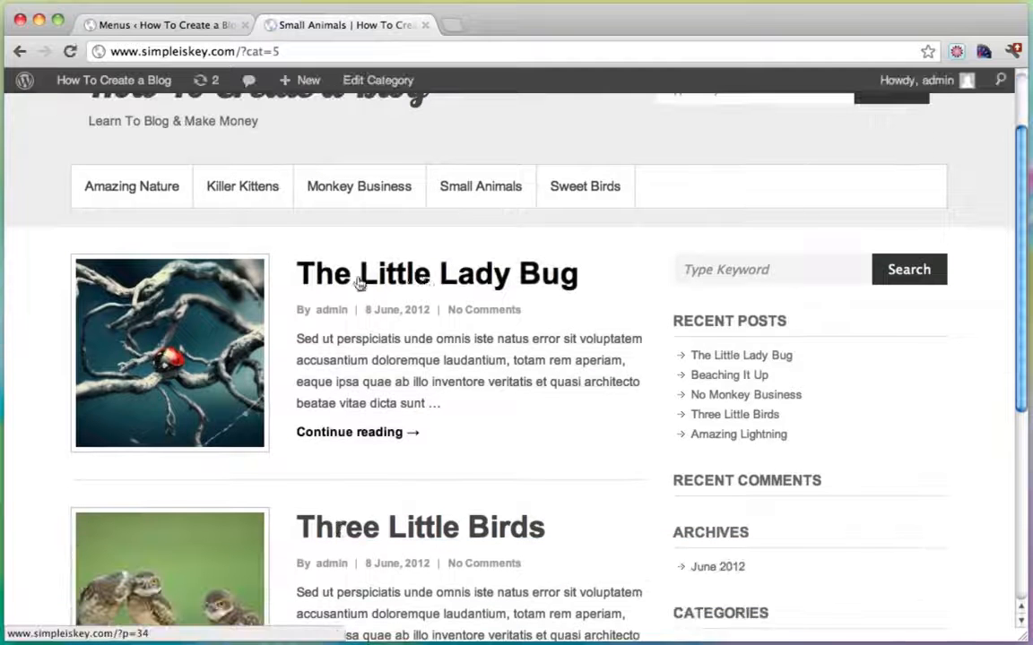
pyautogui.scroll(-2, 296, 377)
pyautogui.scroll(3, 480, 484)
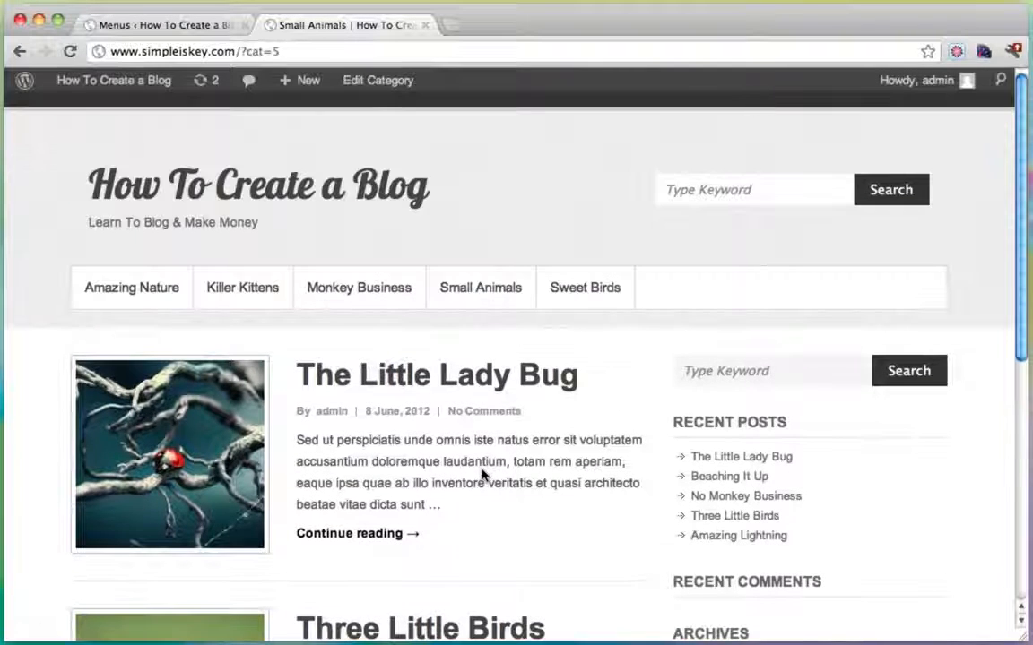
pyautogui.click(601, 287)
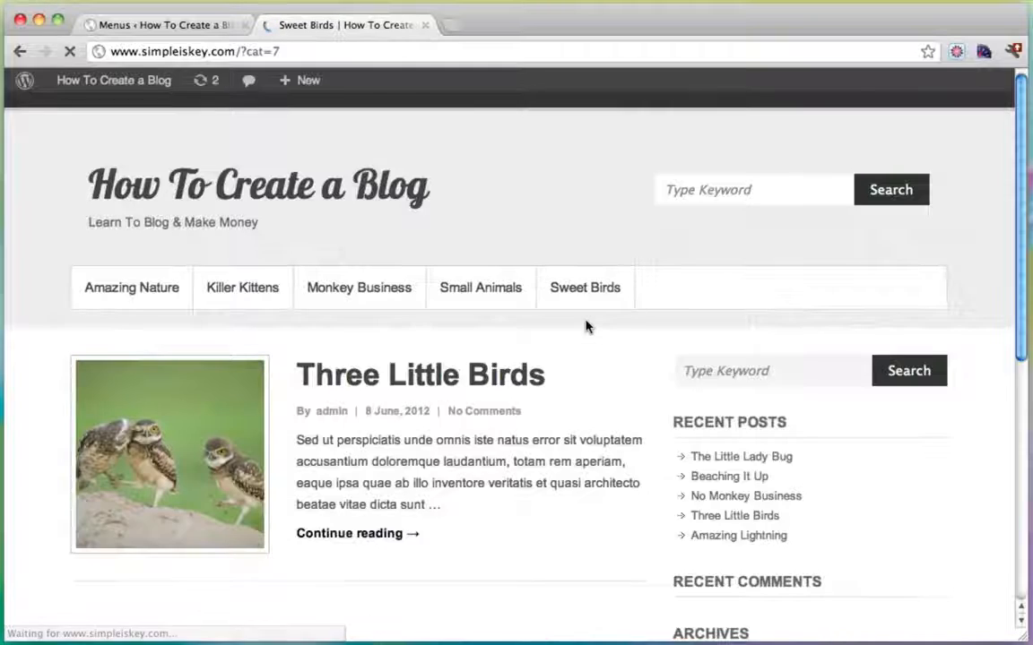
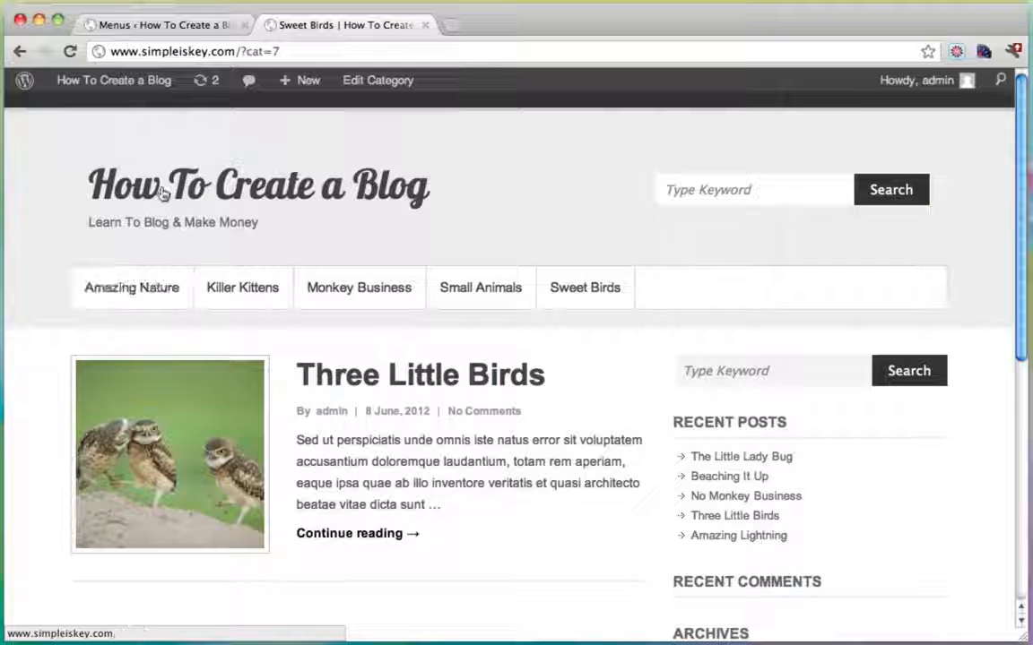
# Return to the Appearance > Menus editor and scroll down to Custom Links.
pyautogui.click(175, 26)
pyautogui.scroll(-2, 545, 479)
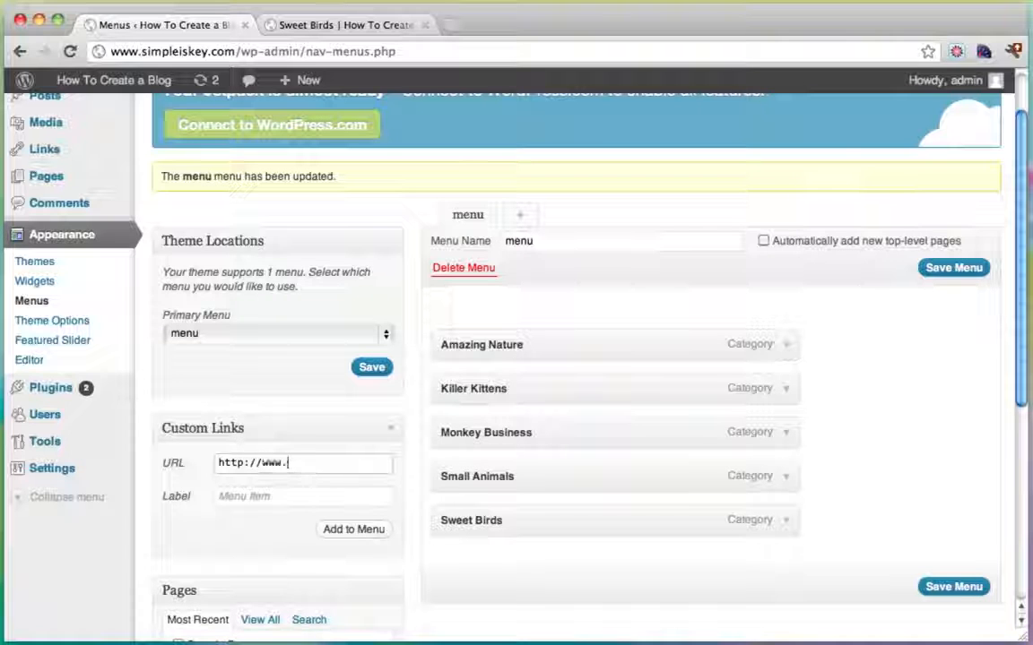
# Add a 'Home' custom link to simpleiskey.com and drag it to the top of the menu.
pyautogui.write('simple')
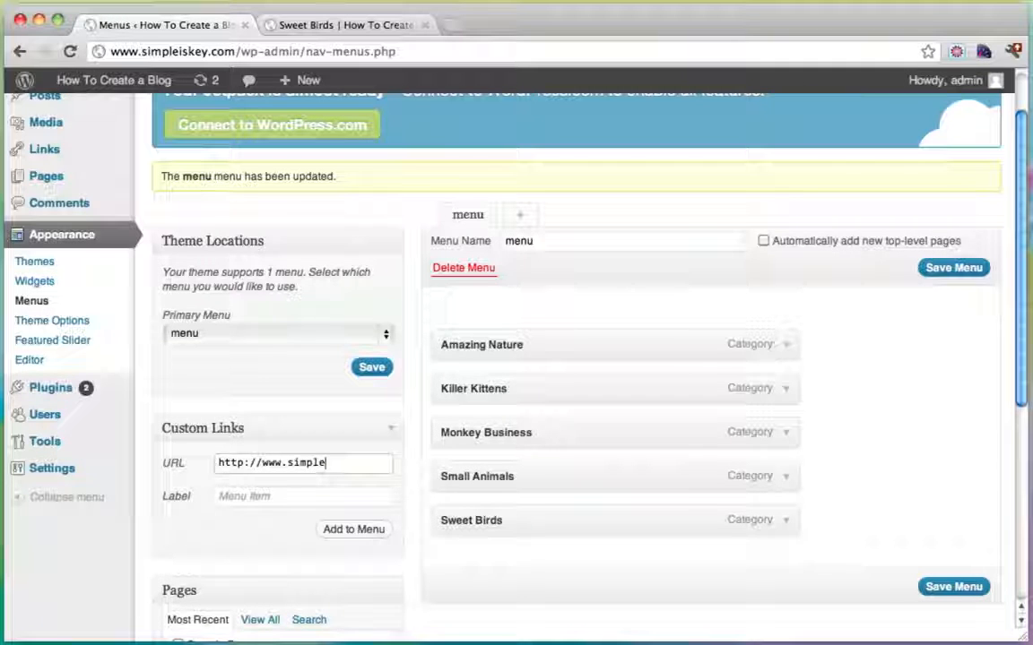
pyautogui.write('iskey.com')
pyautogui.press('Tab')
pyautogui.write('Home')
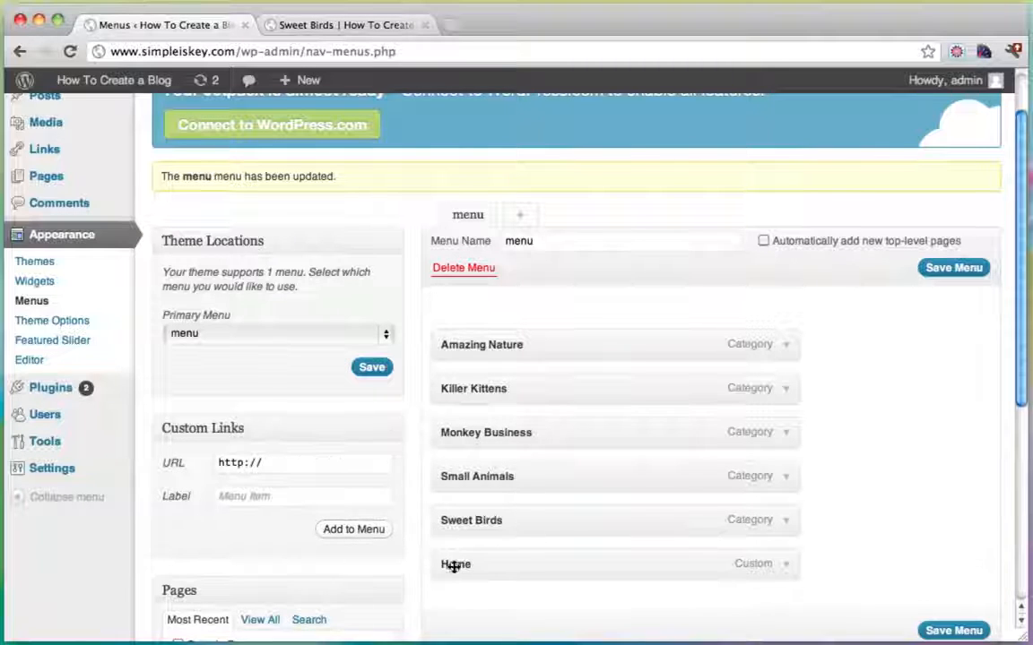
pyautogui.moveTo(454, 562); pyautogui.dragTo(453, 364)
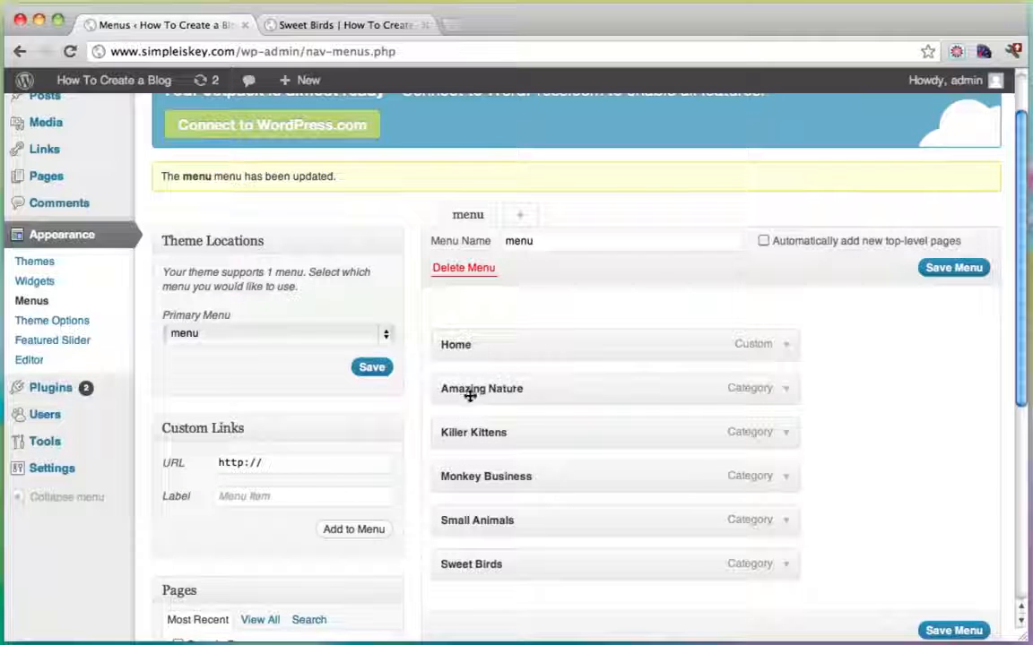
pyautogui.scroll(-2, 935, 534)
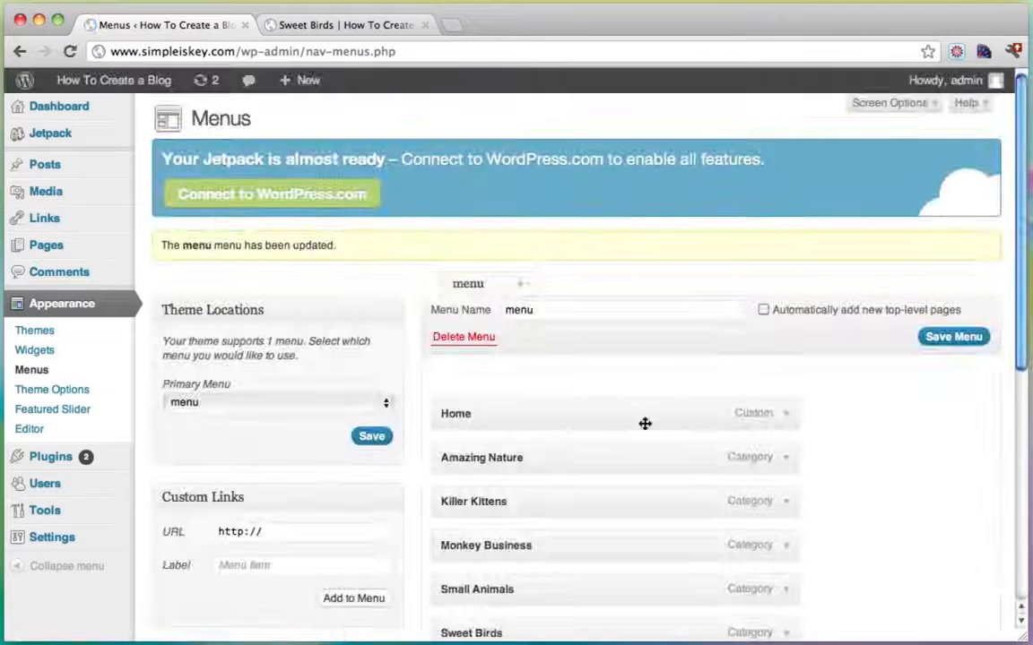
# View the blog's homepage to check the new Home link in the navigation bar.
pyautogui.click(327, 27)
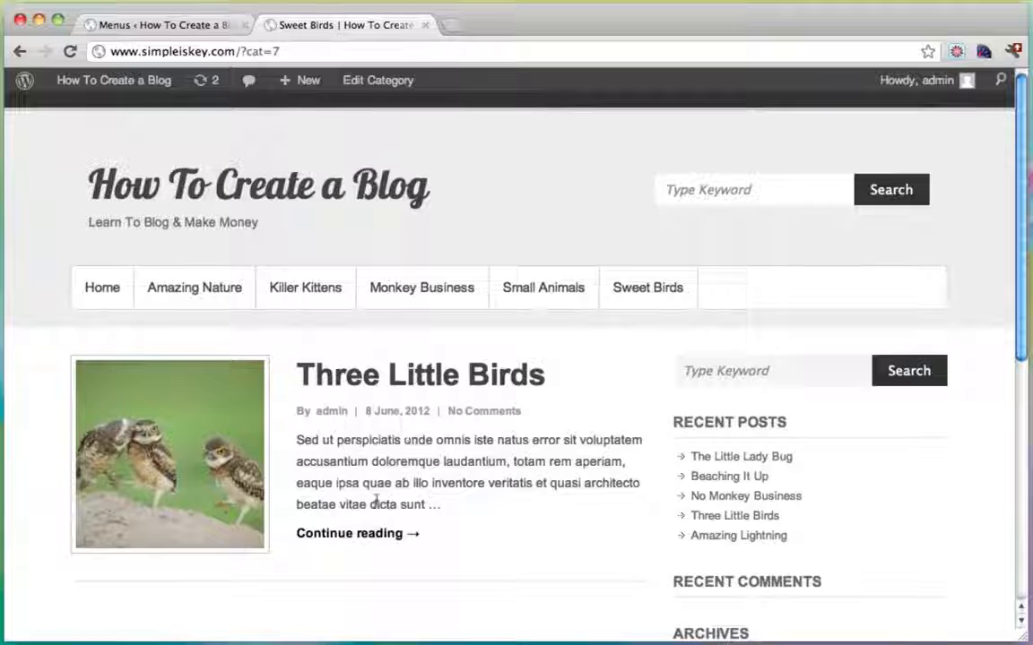
pyautogui.click(90, 291)
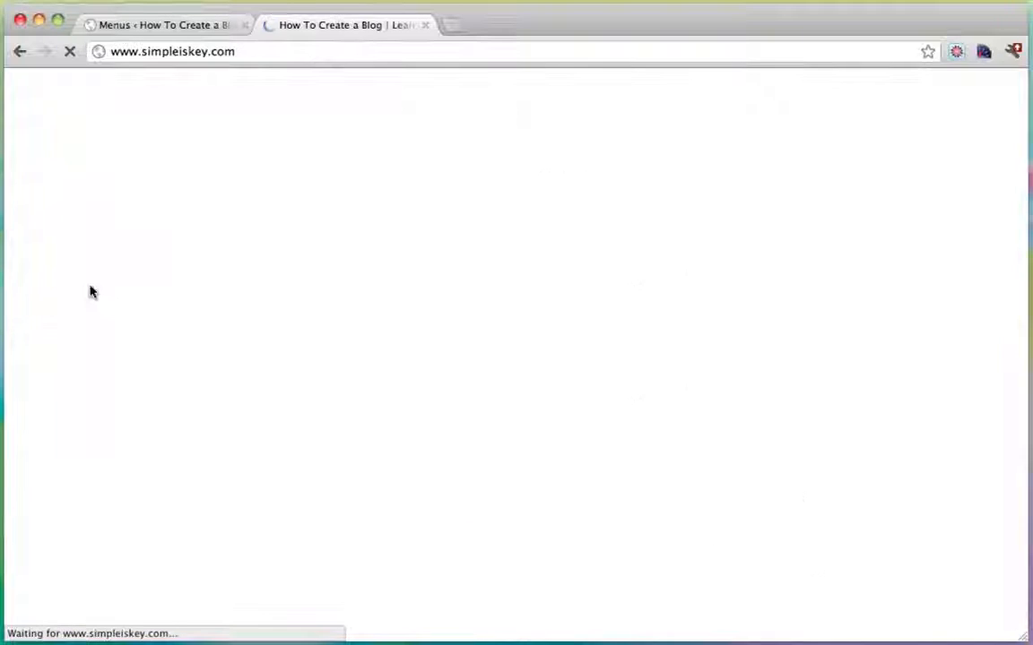
pyautogui.scroll(-10, 485, 303)
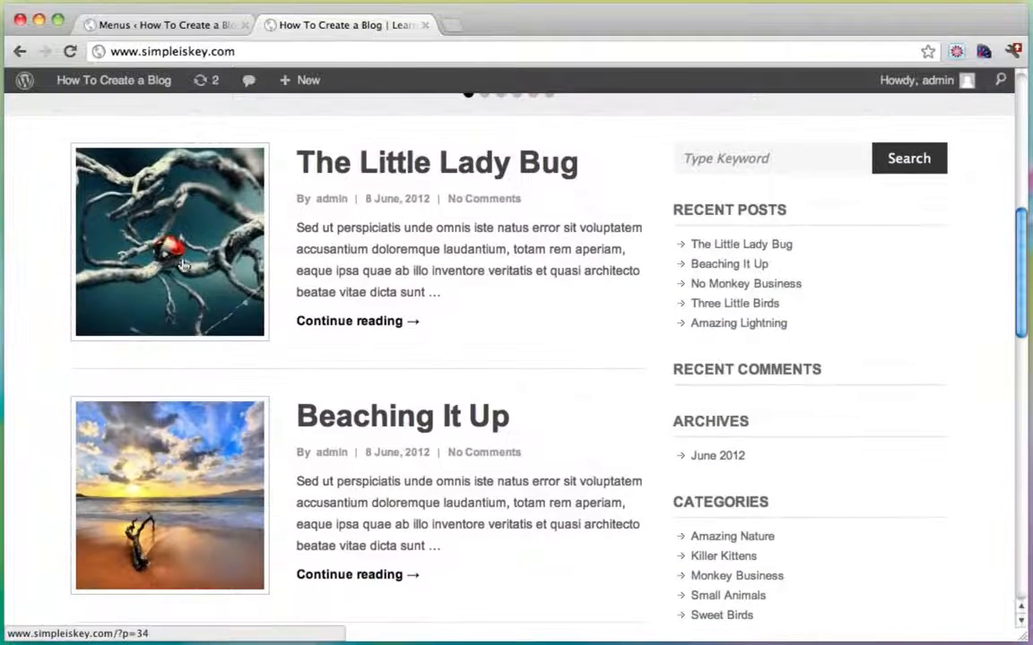
pyautogui.scroll(-5, 453, 239)
pyautogui.scroll(15, 509, 485)
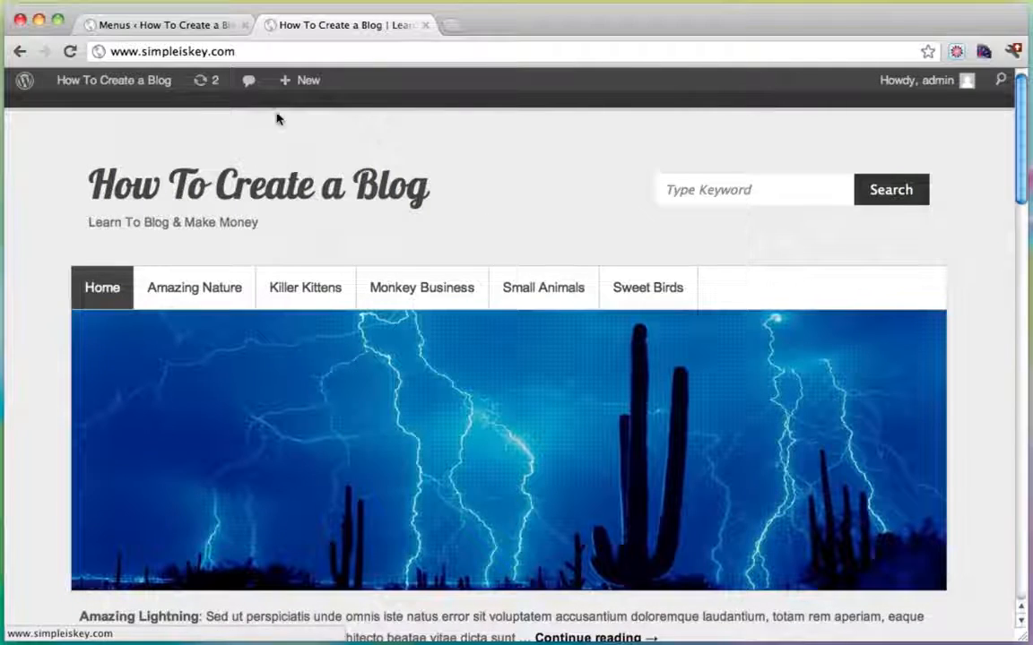
# Start a new page titled 'About Me' and open a fresh browser tab.
pyautogui.moveTo(288, 82)
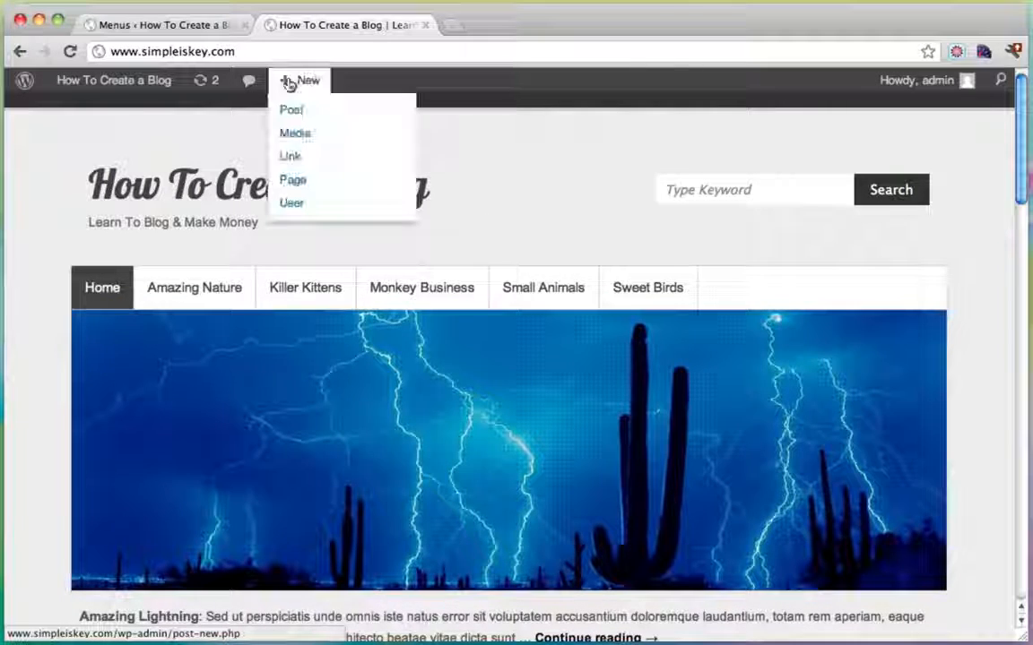
pyautogui.click(292, 179)
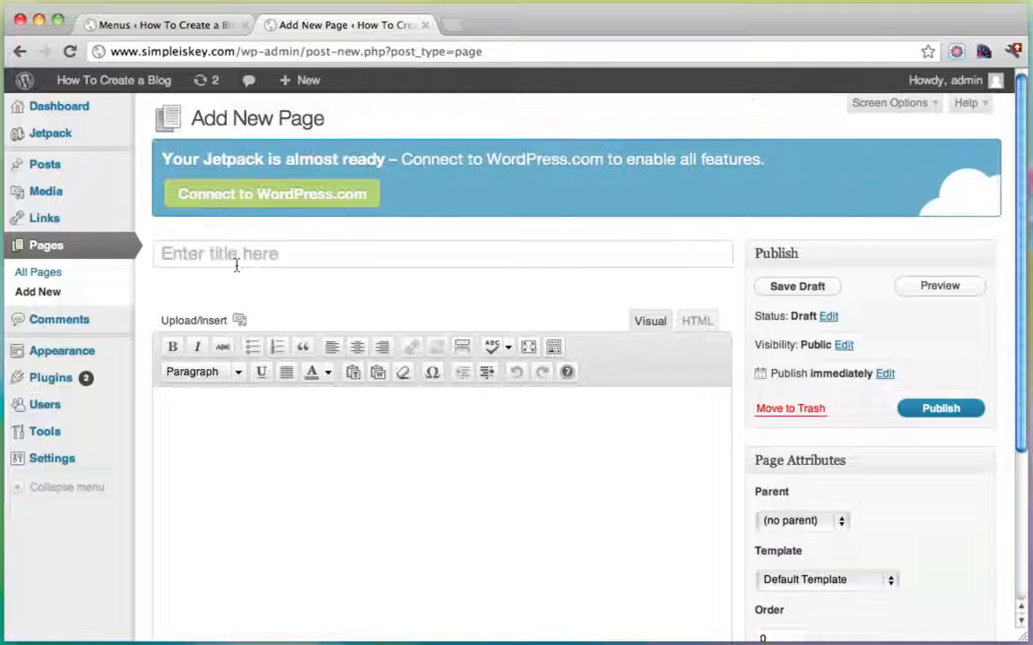
pyautogui.write('About Me')
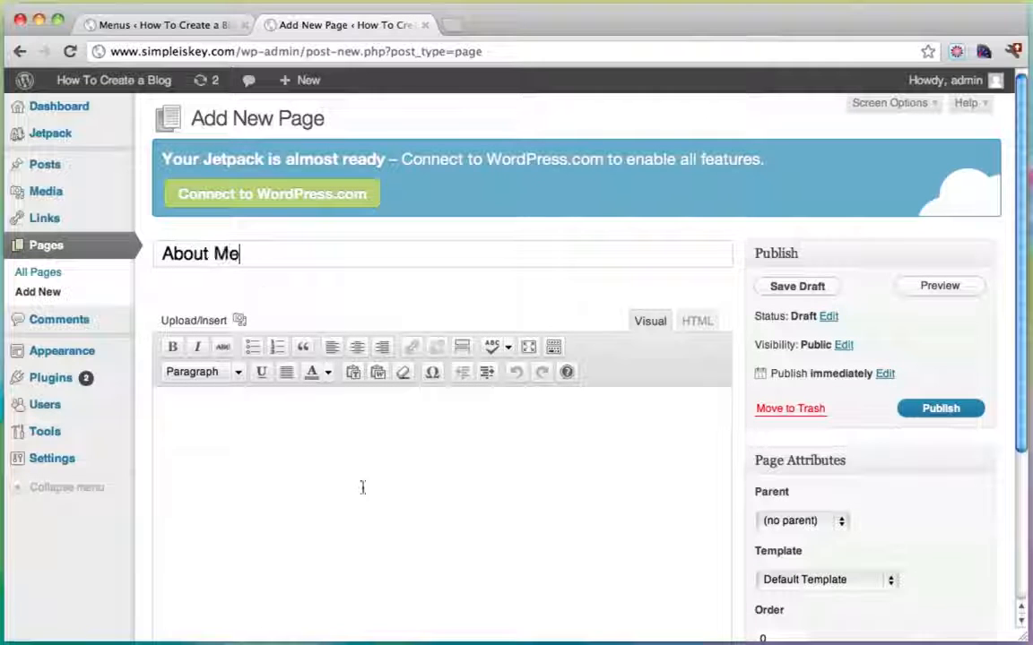
pyautogui.click(355, 510)
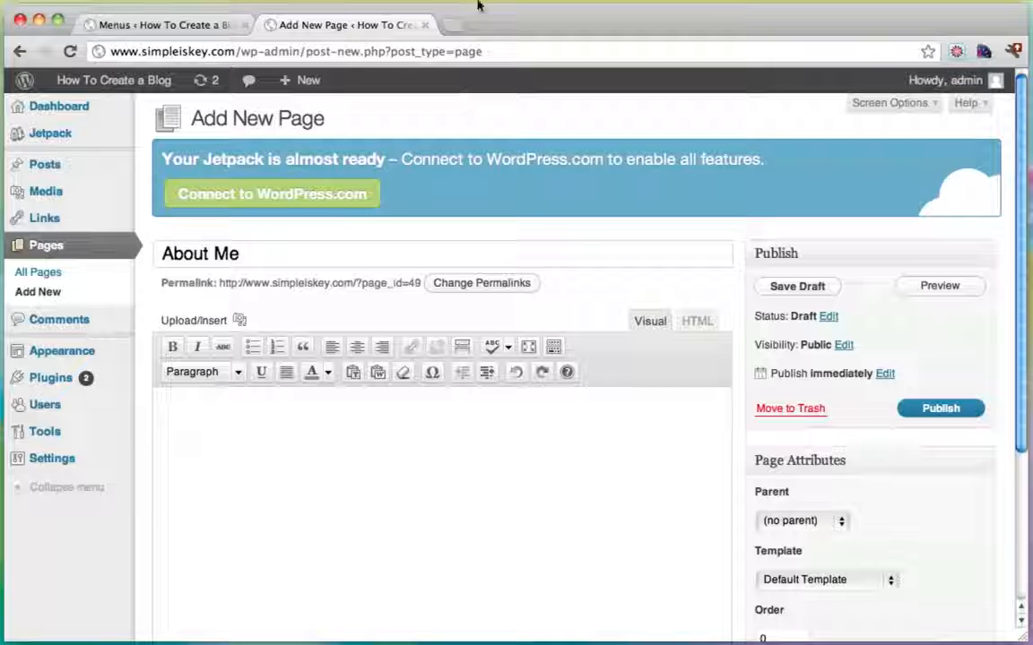
pyautogui.click(455, 24)
# Search for 'dummy text' and copy Cicero text from Blind Text Generator, then return to About Me.
pyautogui.write('dummy ')
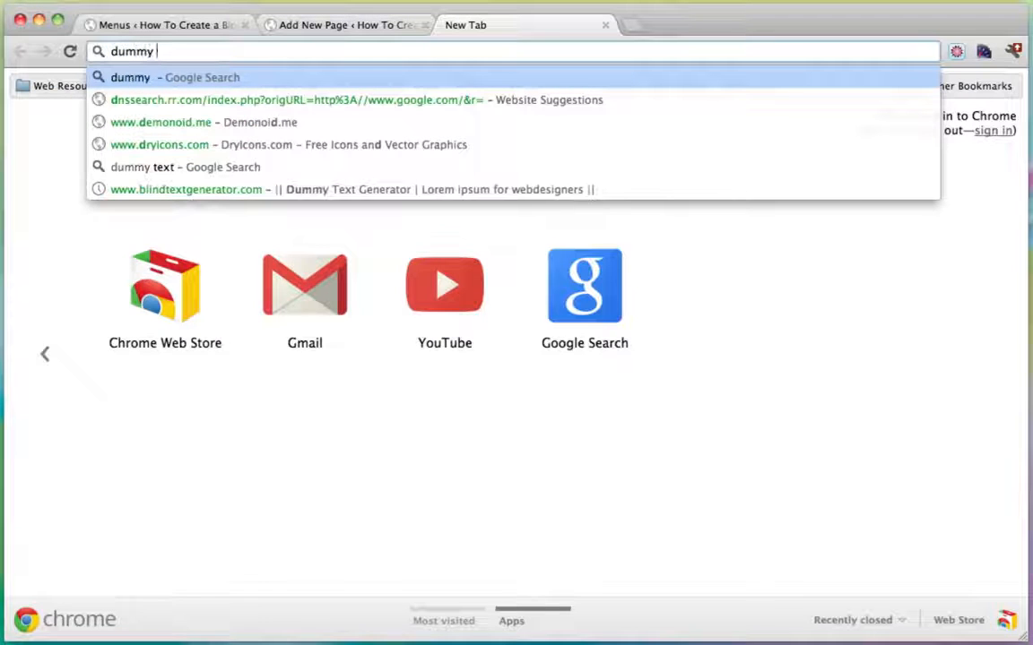
pyautogui.write('y')
pyautogui.press('BackSpace')
pyautogui.write('te')
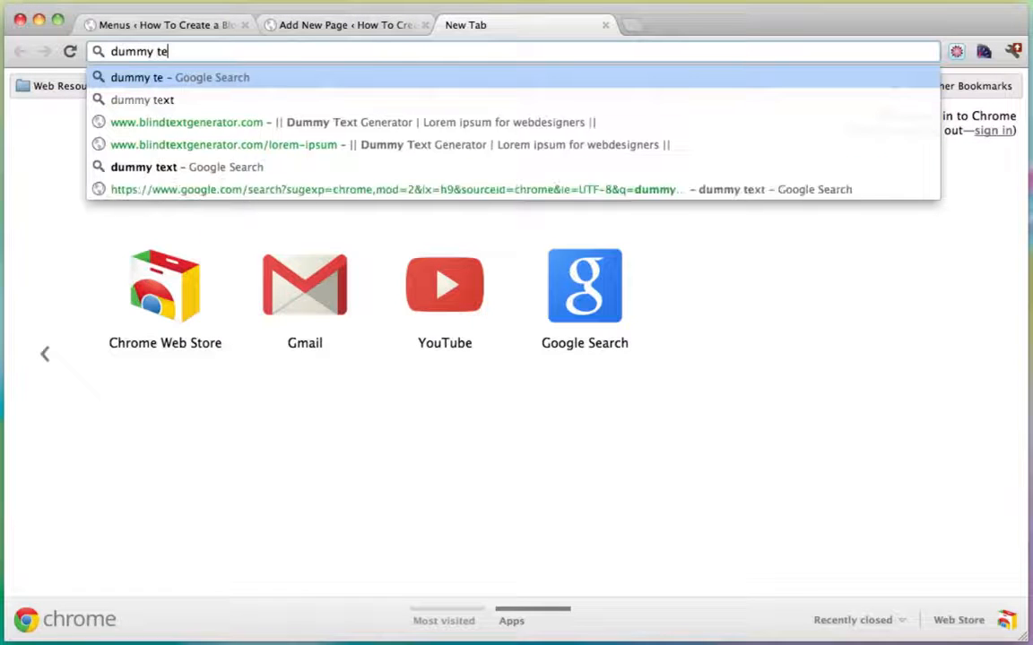
pyautogui.write('xt')
pyautogui.press('Return')
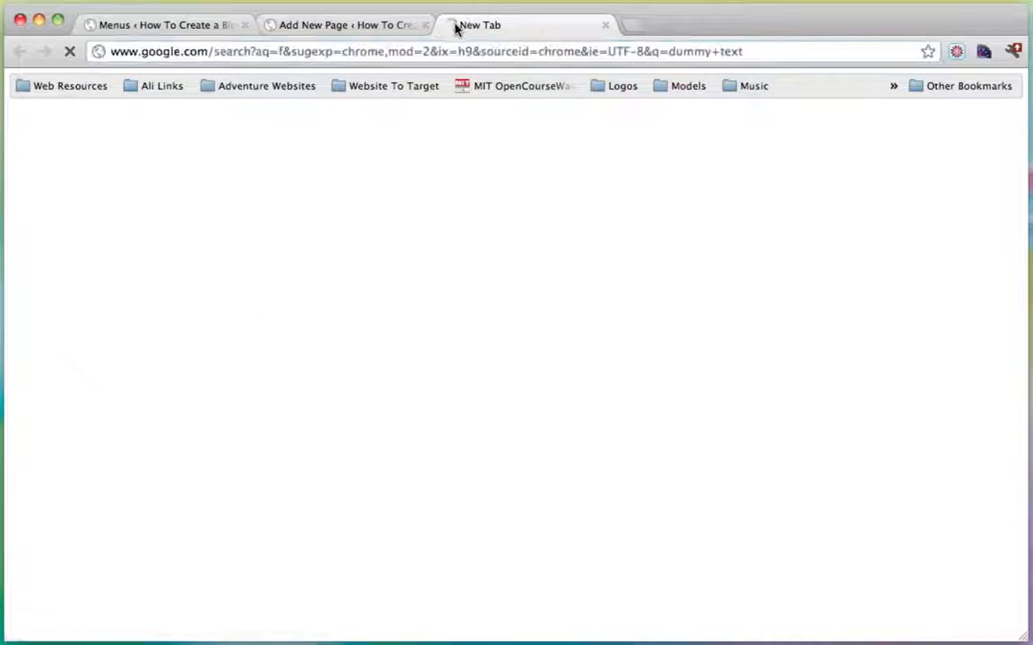
pyautogui.click(263, 416)
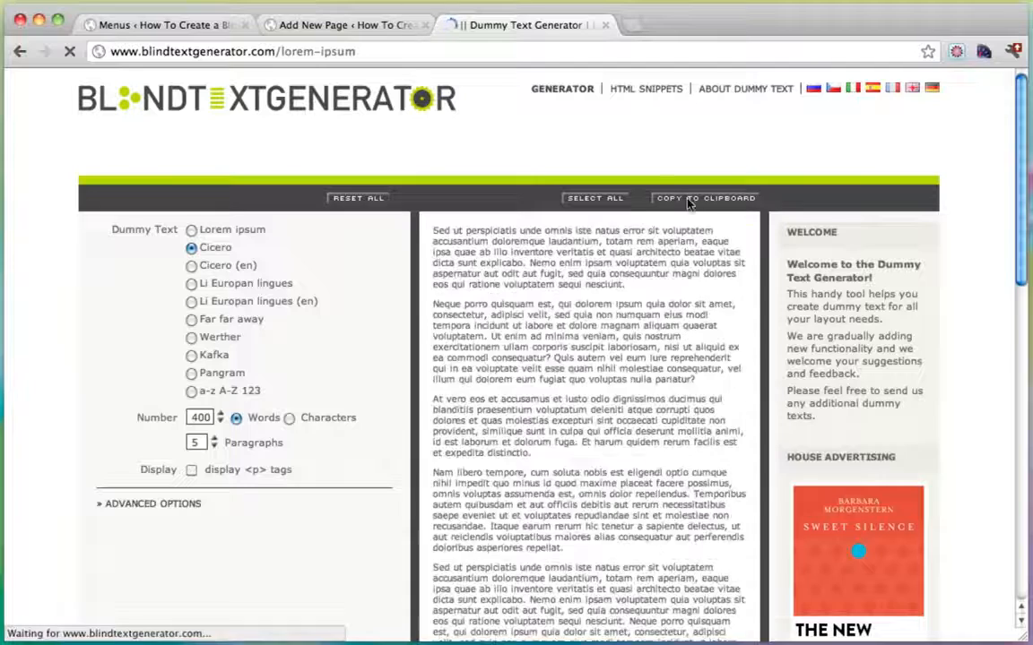
pyautogui.click(688, 199)
pyautogui.click(345, 24)
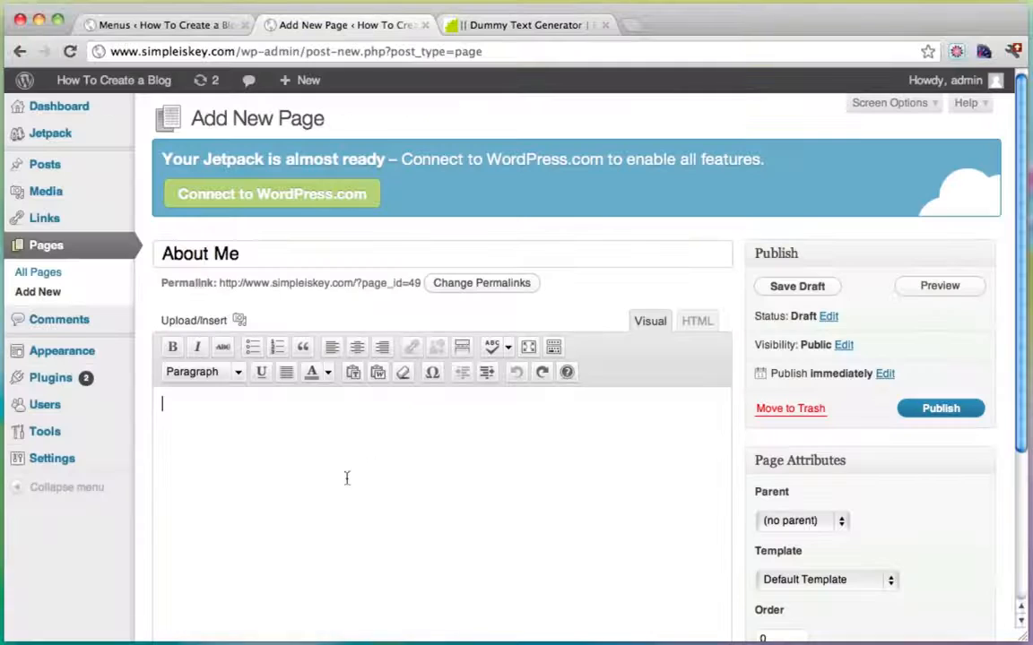
# Paste the dummy text into the About Me page, publish it, and visit the site.
pyautogui.click(331, 485)
pyautogui.press('super+v')
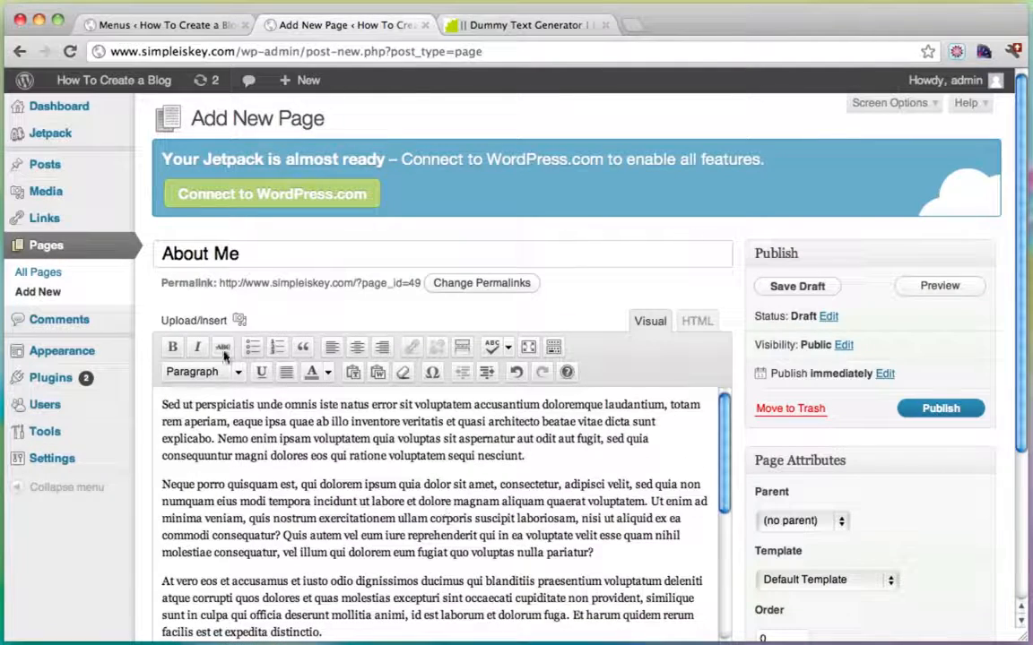
pyautogui.scroll(-3, 818, 394)
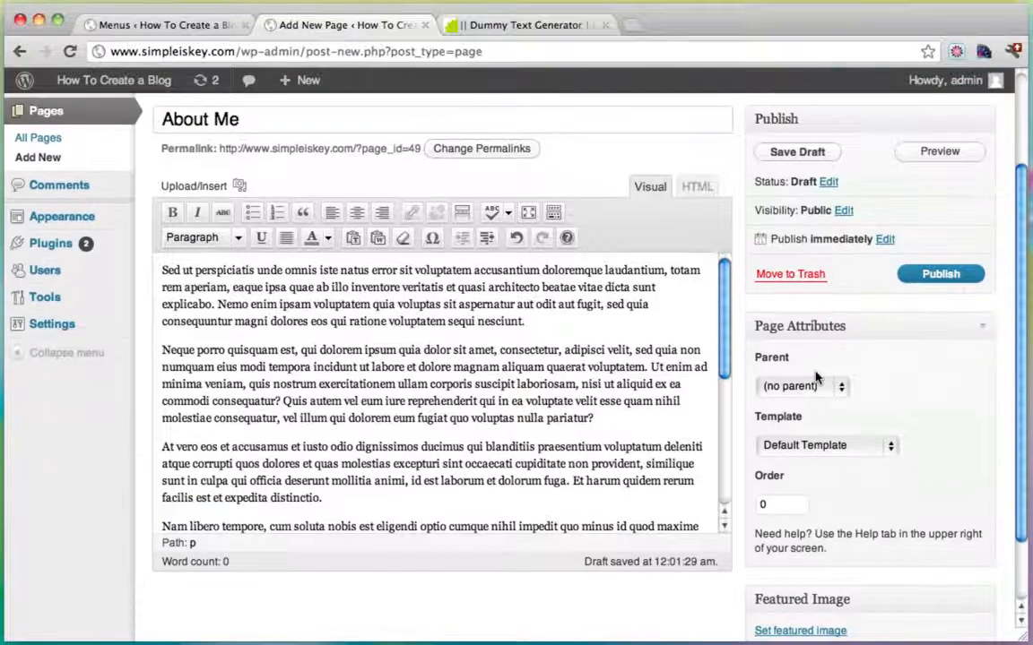
pyautogui.click(927, 276)
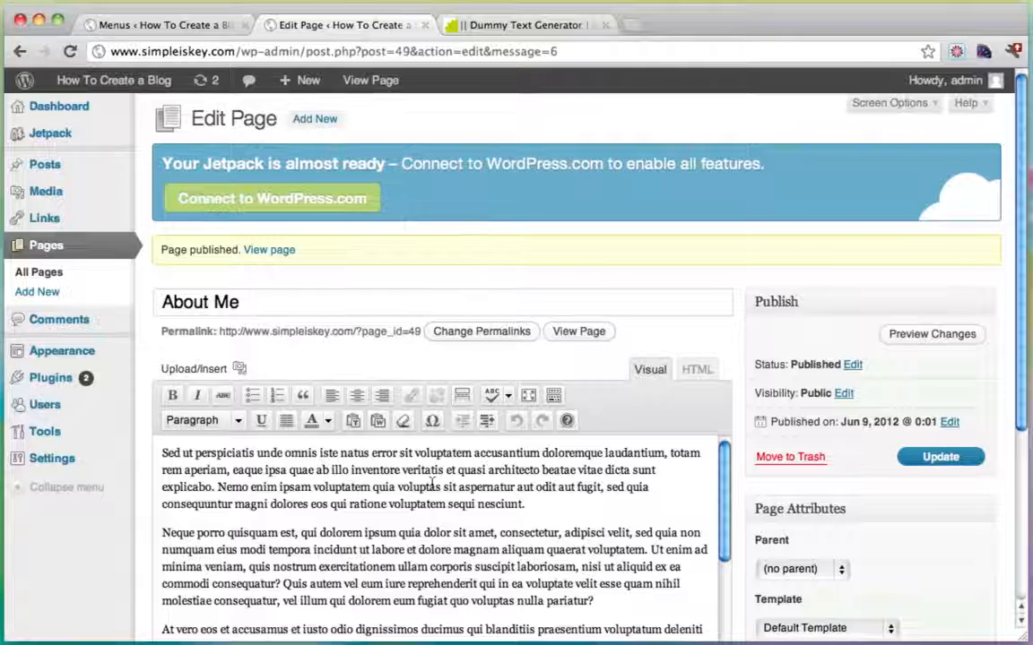
pyautogui.moveTo(111, 85)
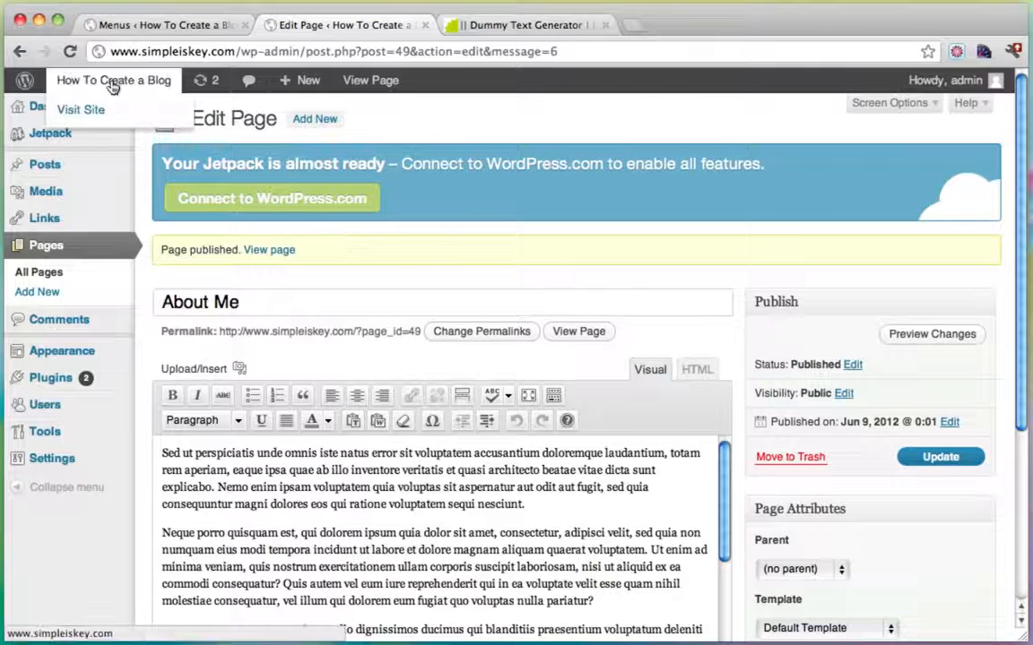
pyautogui.click(101, 108)
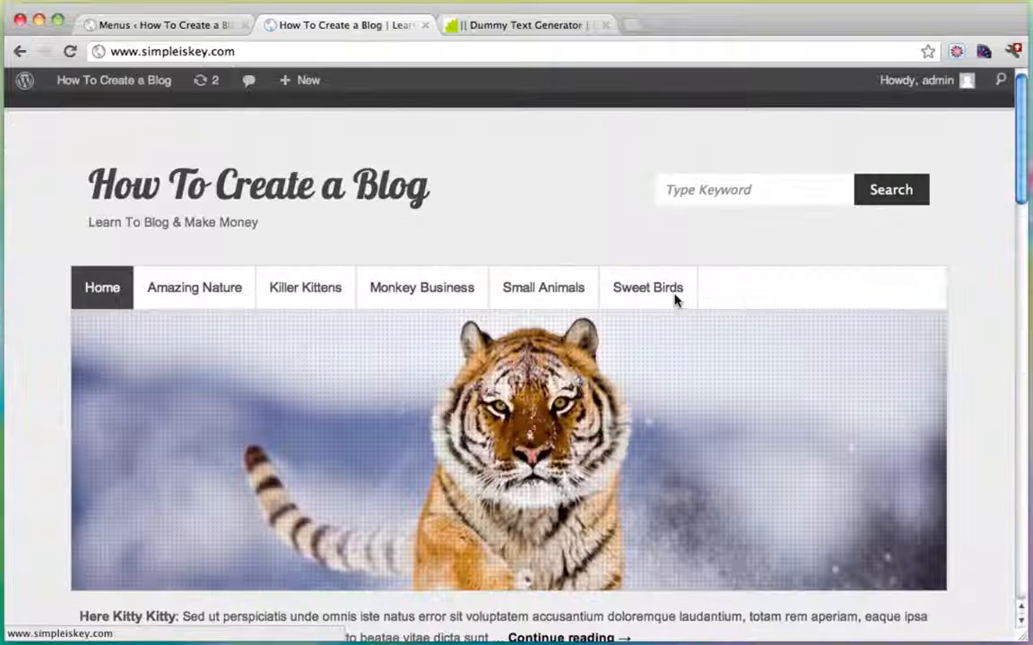
# Add the About Me page to the navigation menu and save it.
pyautogui.moveTo(117, 83)
pyautogui.click(99, 111)
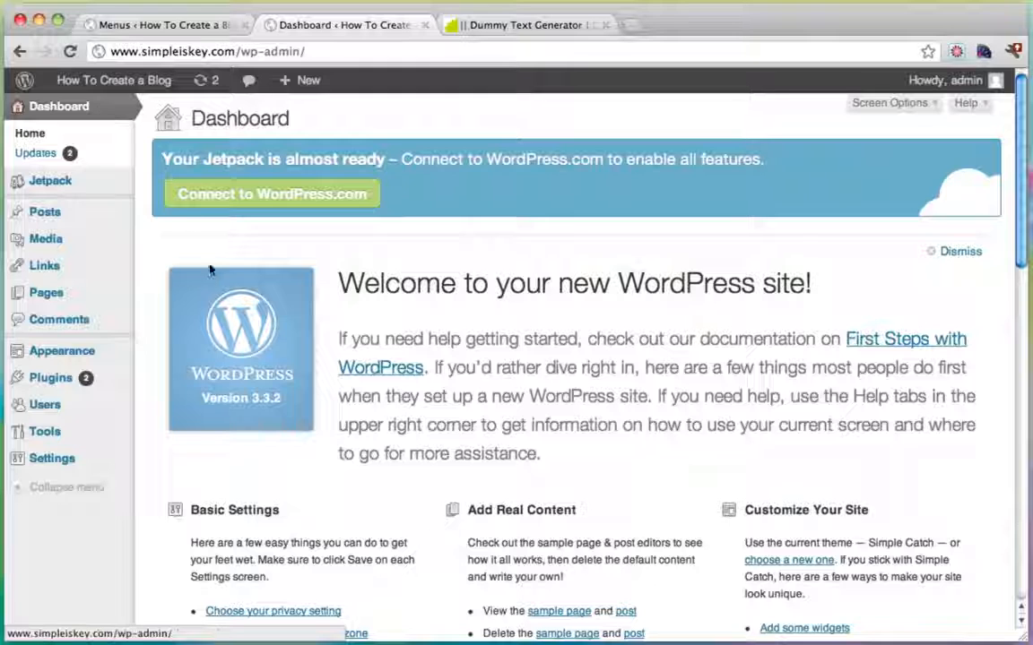
pyautogui.moveTo(80, 352)
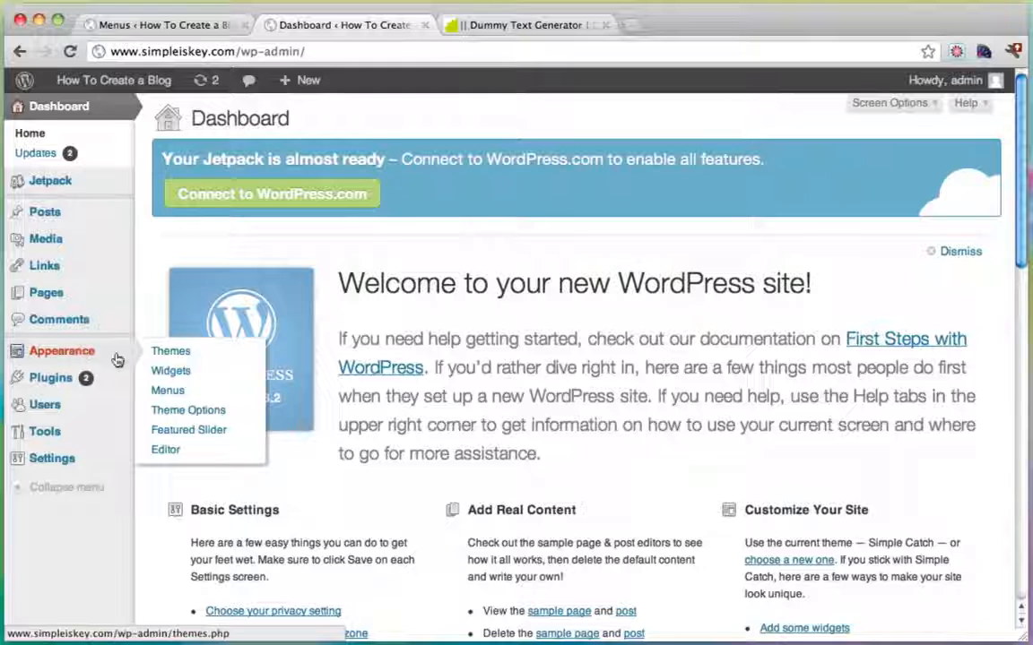
pyautogui.click(167, 391)
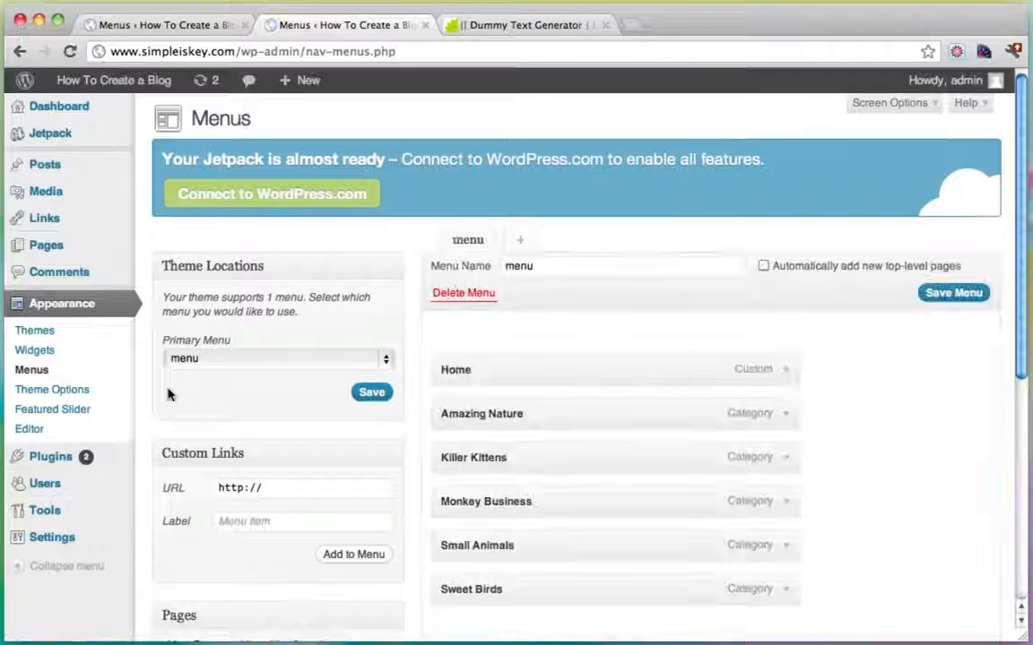
pyautogui.scroll(-5, 486, 363)
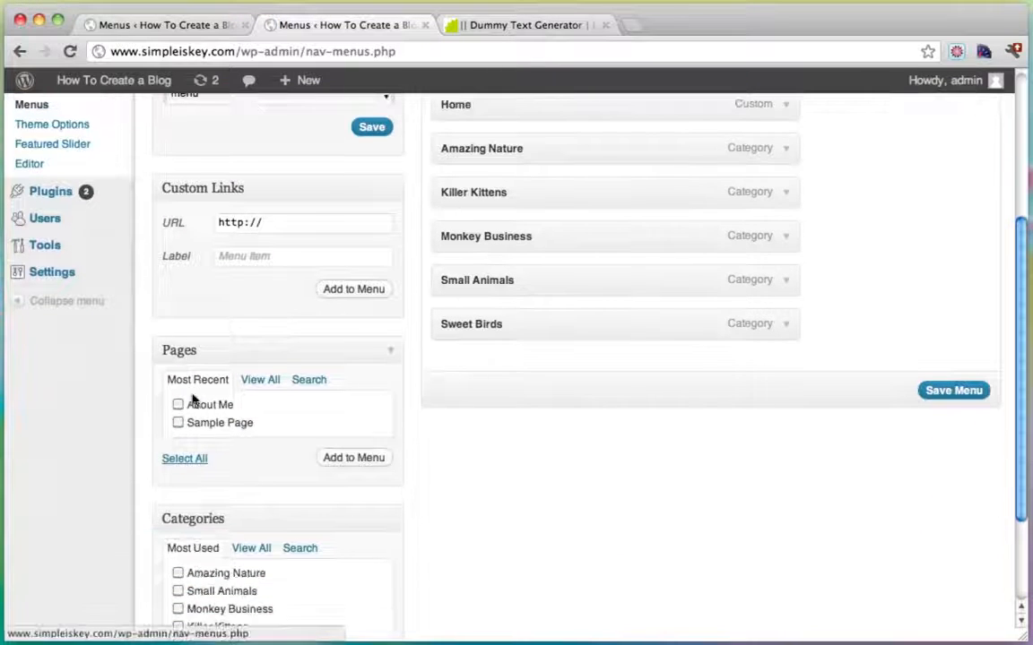
pyautogui.click(178, 405)
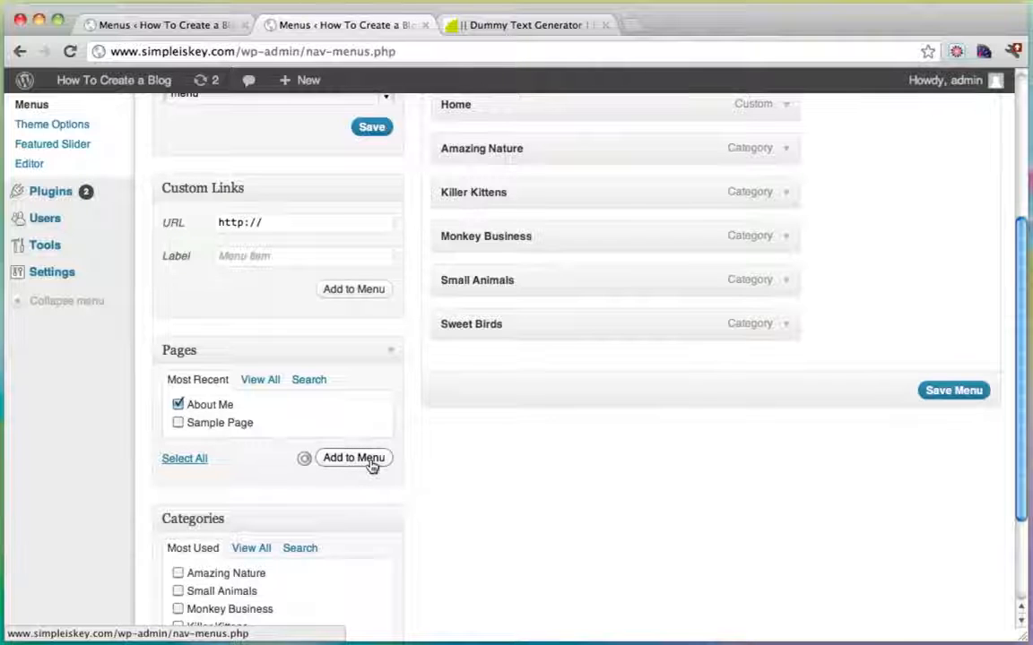
pyautogui.click(964, 435)
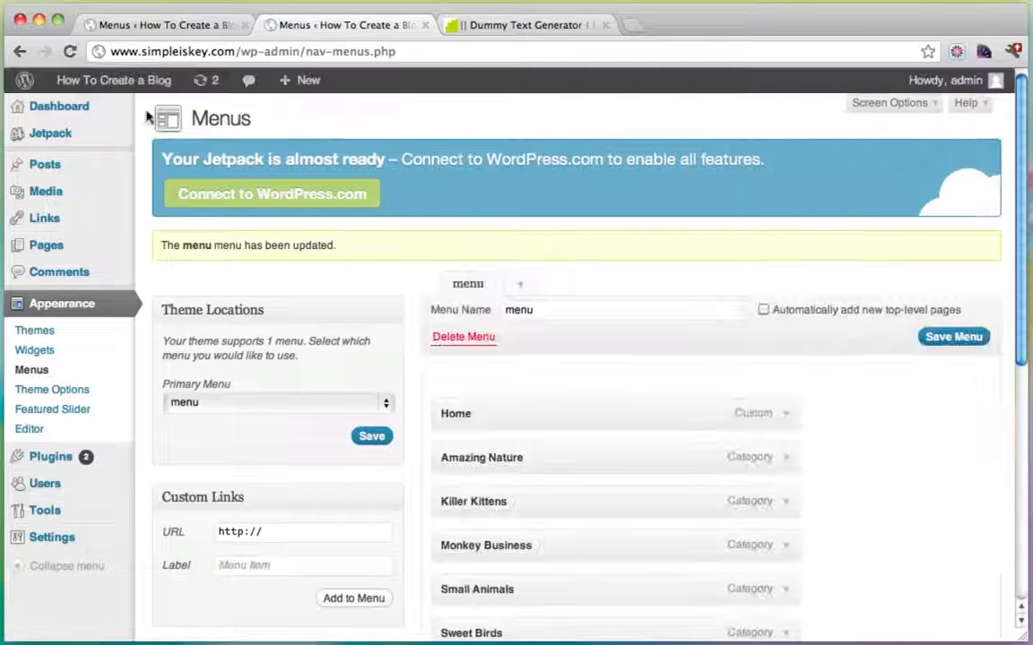
# View the live blog and open the About Me page from the navigation bar.
pyautogui.moveTo(106, 85)
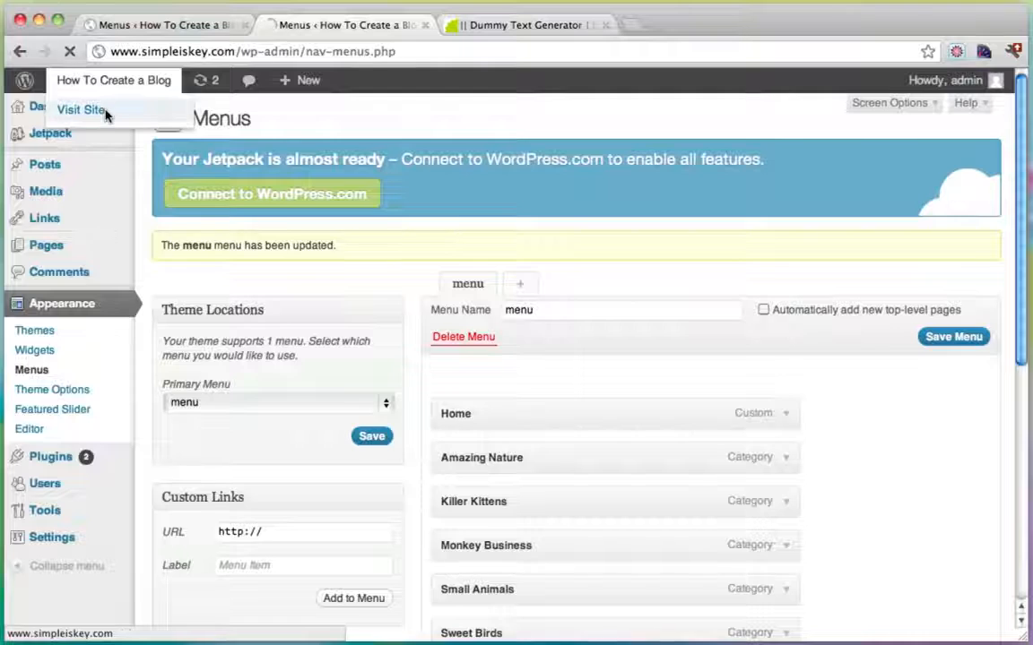
pyautogui.click(105, 112)
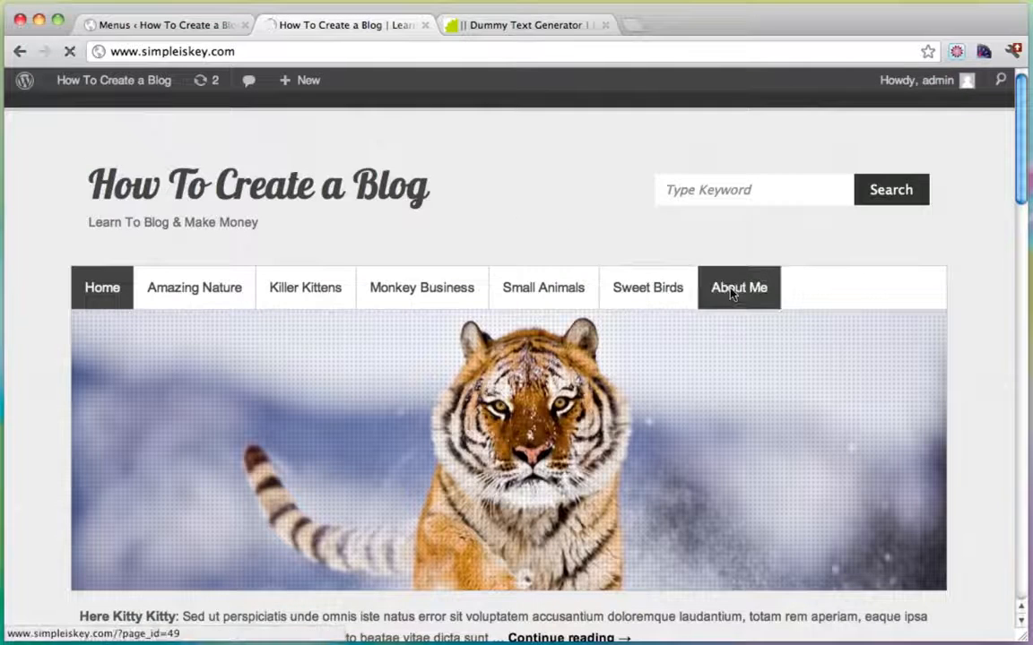
pyautogui.click(731, 289)
pyautogui.scroll(-4, 767, 352)
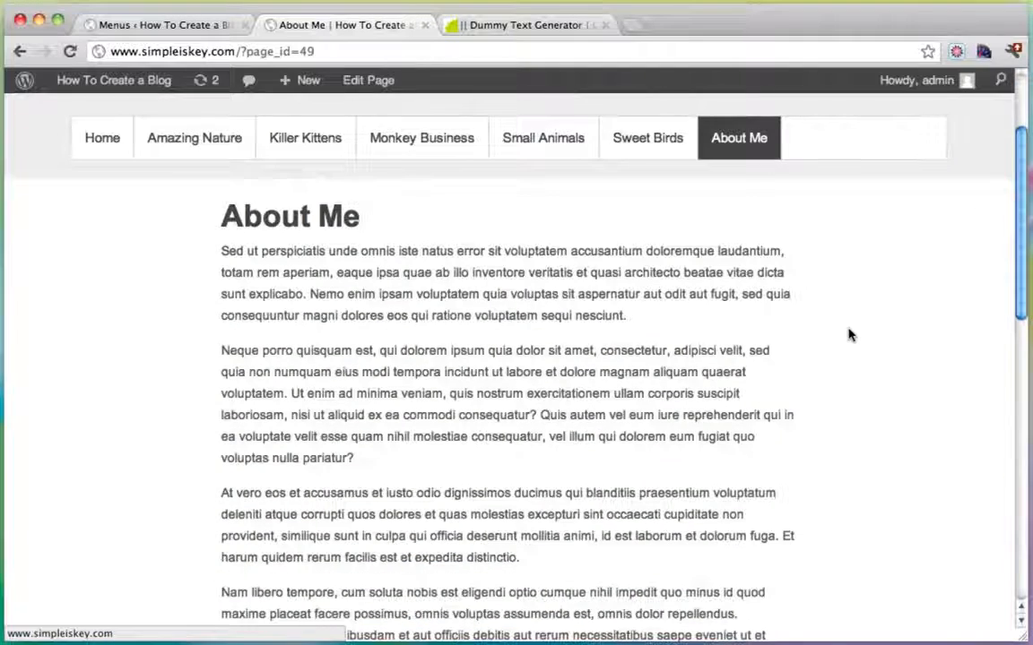
pyautogui.scroll(-3, 851, 336)
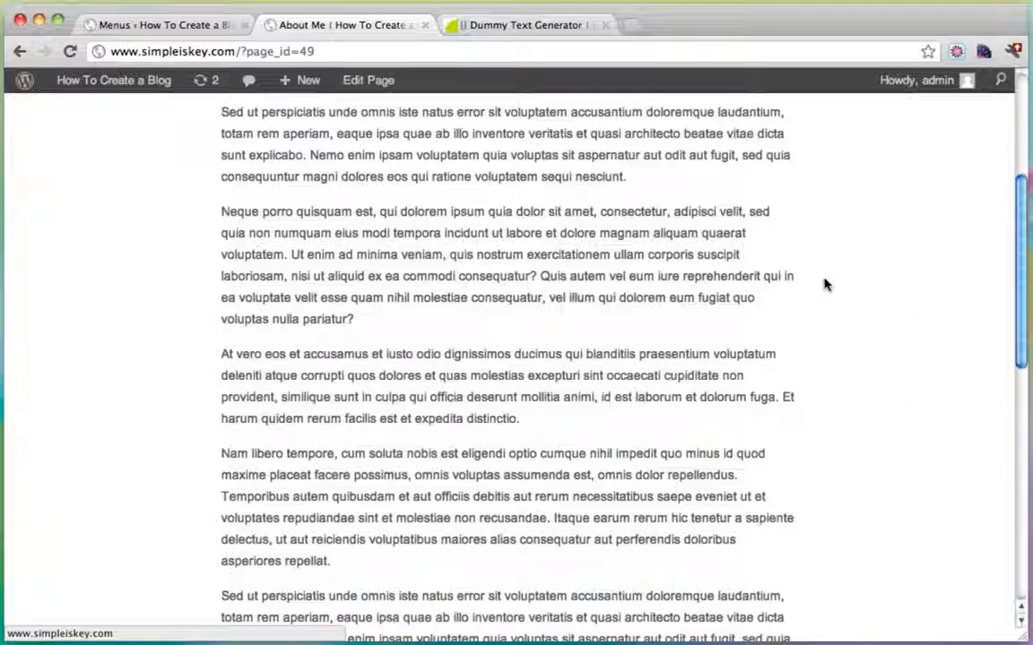
pyautogui.scroll(6, 856, 224)
# Browse Sweet Birds and the Three Little Birds post, then return to About Me.
pyautogui.click(641, 278)
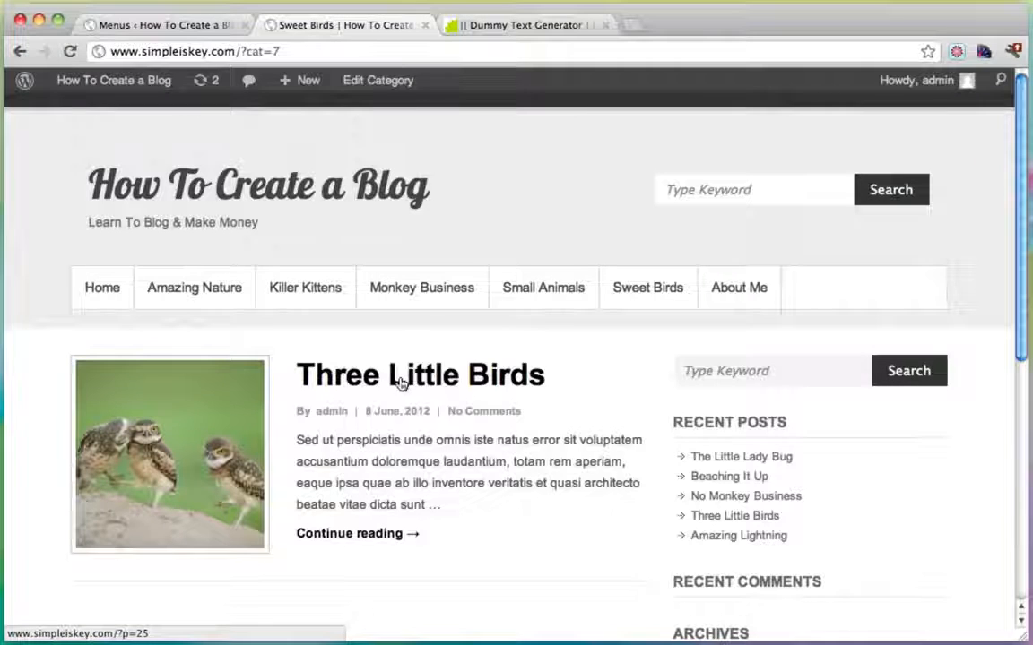
pyautogui.click(402, 382)
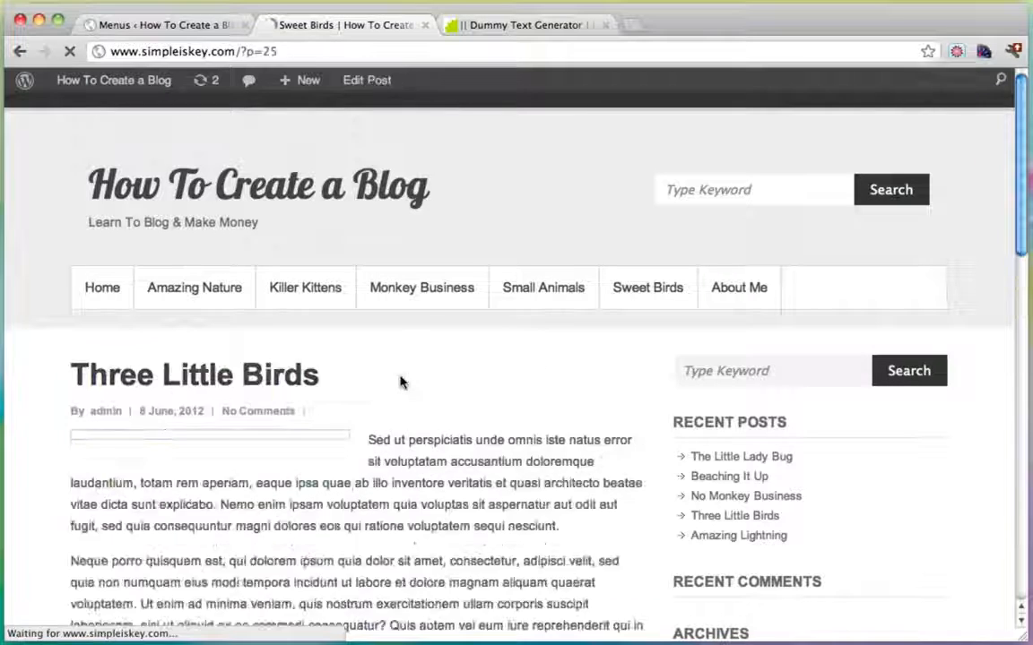
pyautogui.scroll(-3, 634, 357)
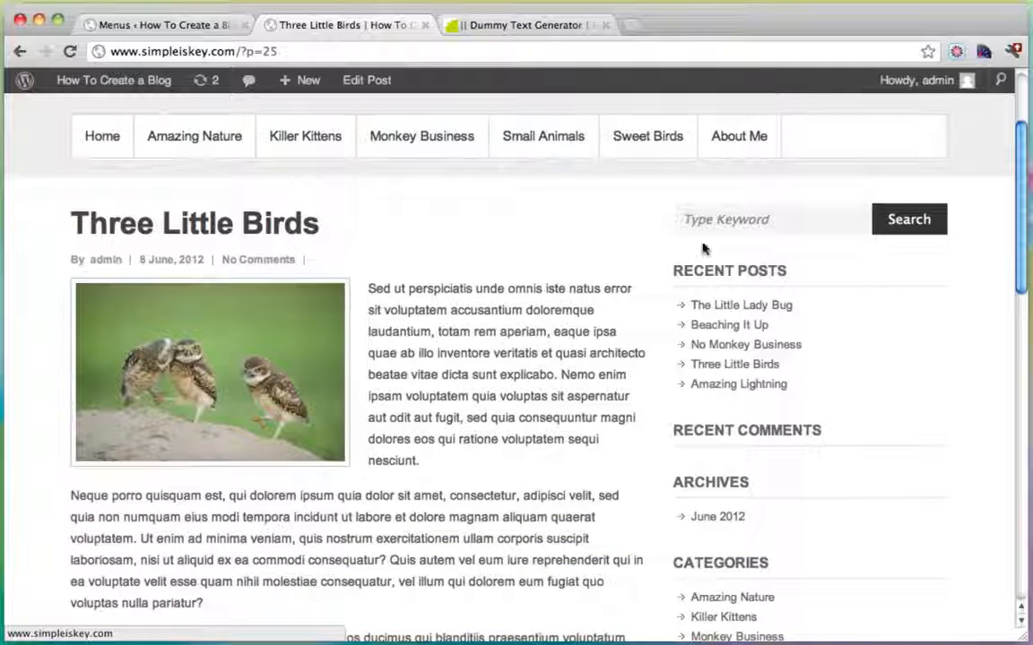
pyautogui.click(737, 136)
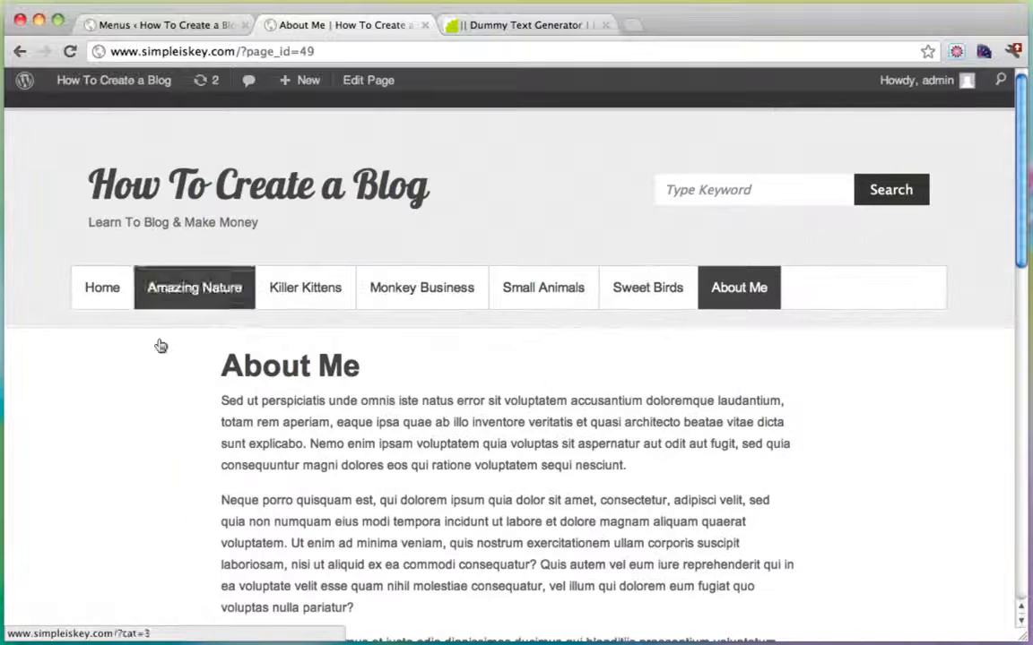
pyautogui.scroll(-5, 550, 428)
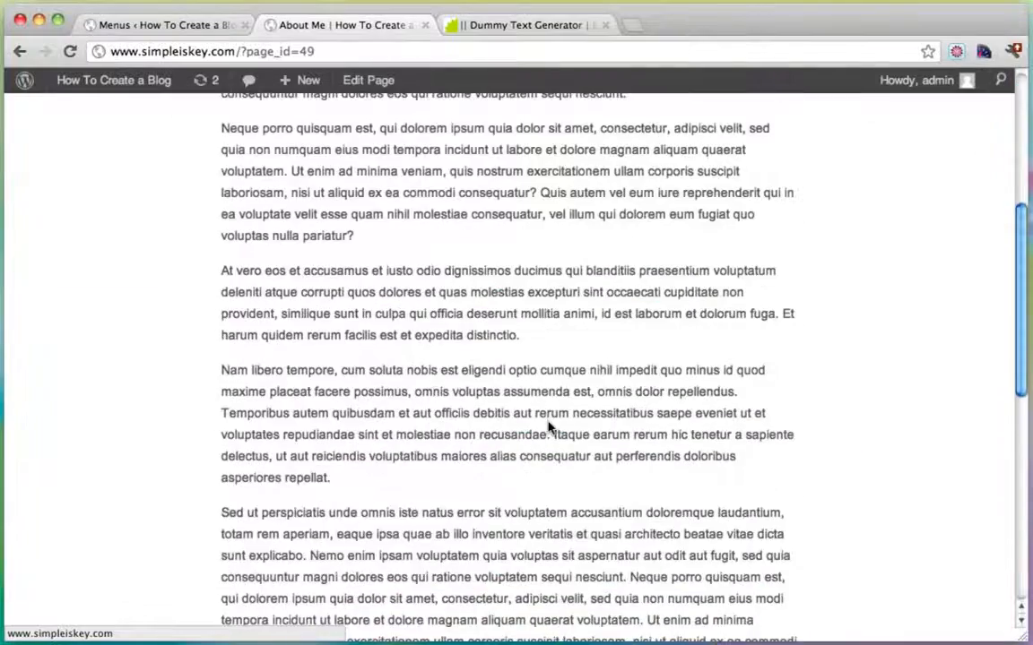
pyautogui.scroll(-5, 550, 428)
pyautogui.scroll(15, 546, 424)
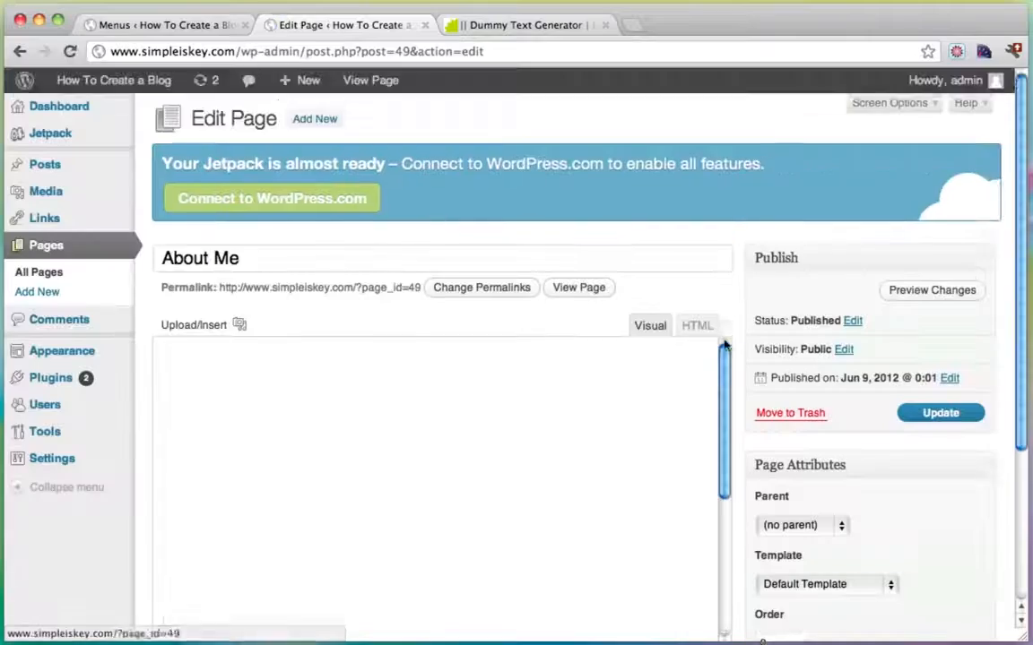
# Leave the About Me page on Default Template and update it.
pyautogui.scroll(-1, 807, 411)
pyautogui.click(878, 535)
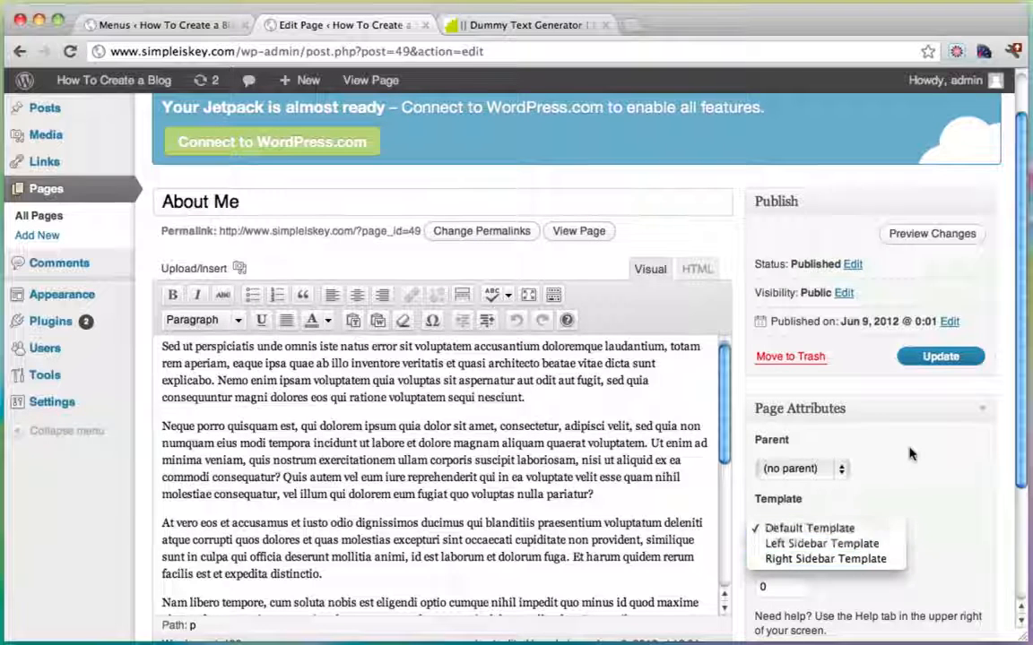
pyautogui.click(933, 357)
pyautogui.click(929, 357)
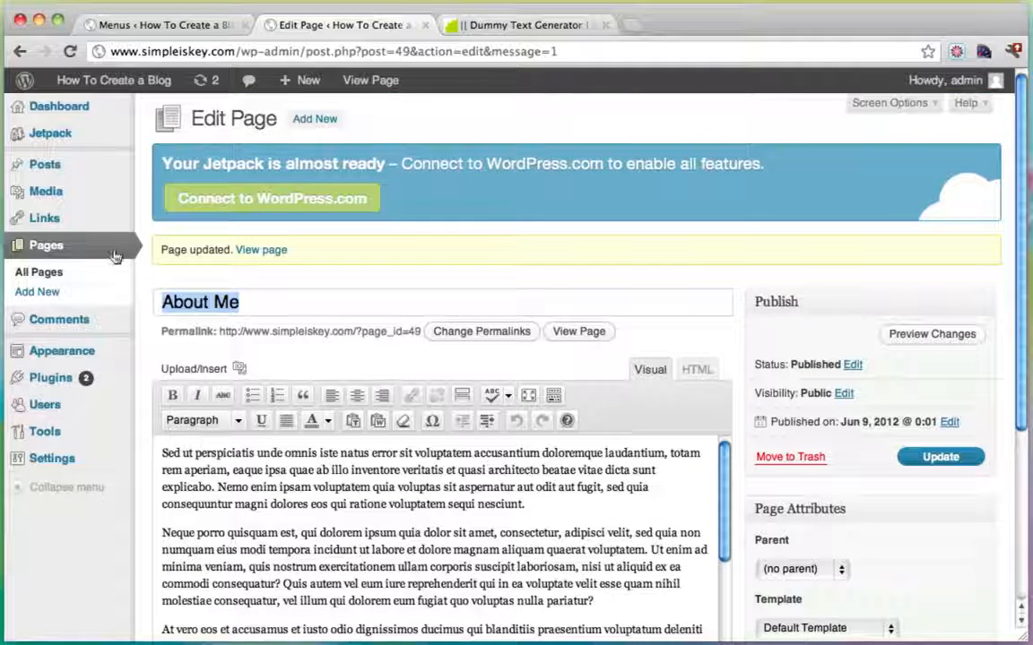
# Create a 'Contact' page, paste dummy text, trim it to the first paragraph and publish.
pyautogui.click(51, 293)
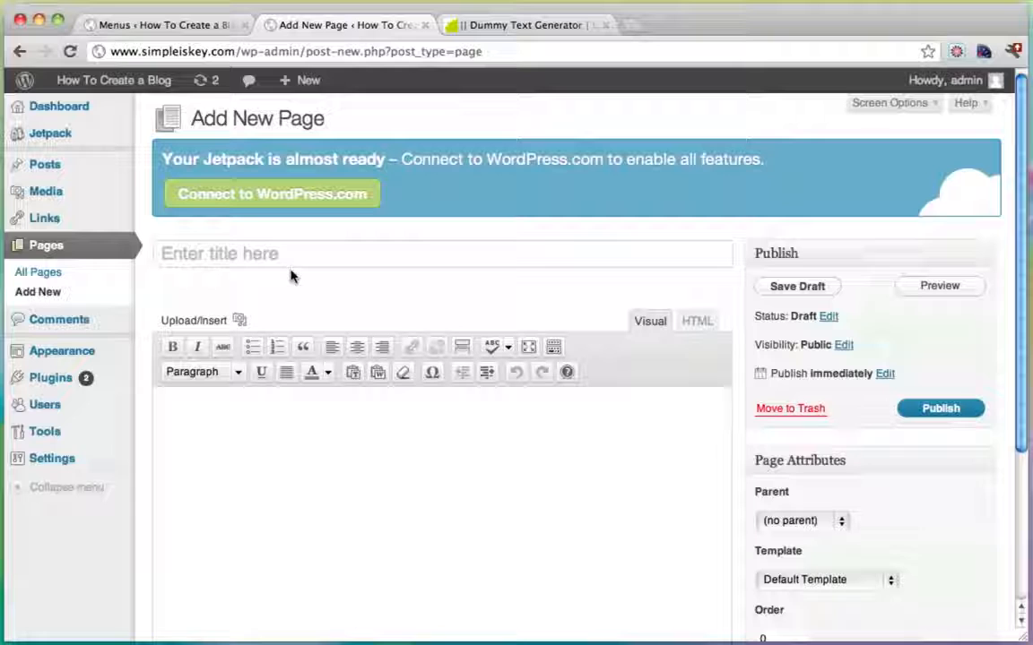
pyautogui.click(289, 268)
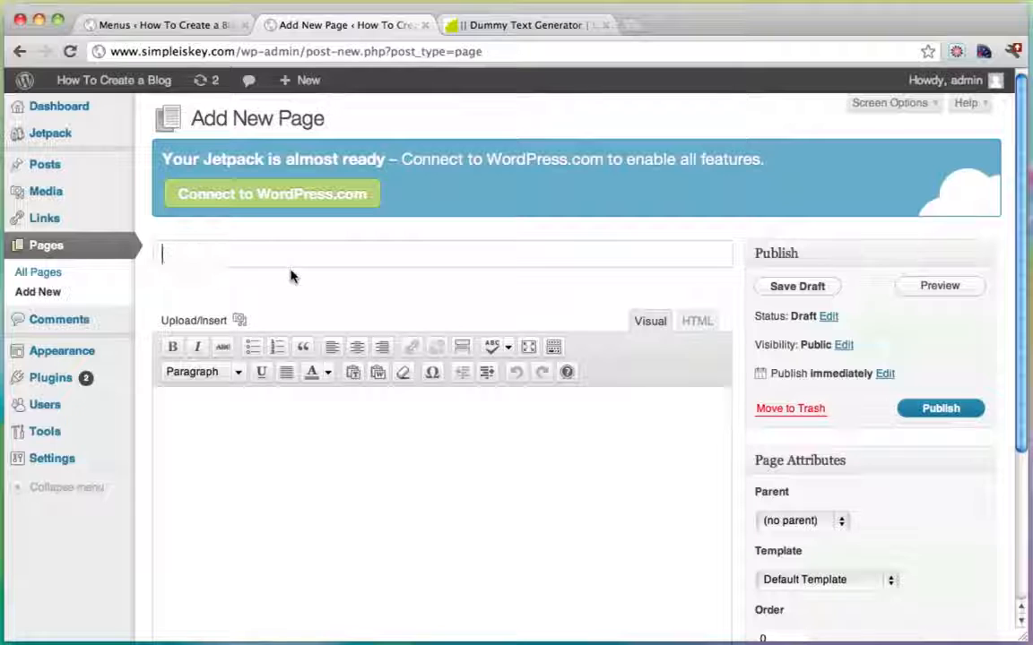
pyautogui.write('Contact')
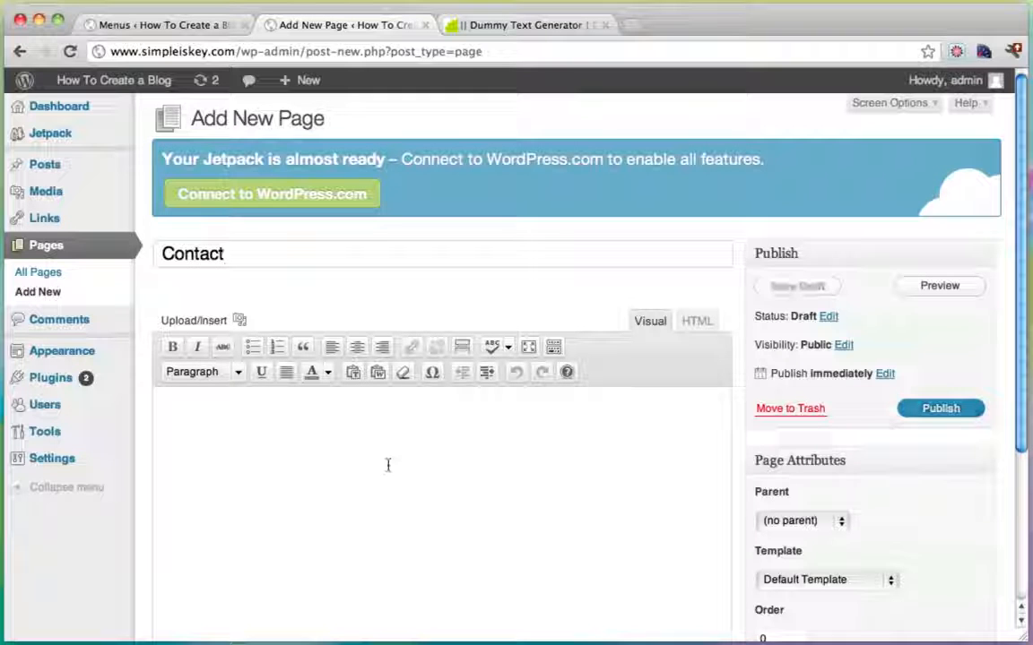
pyautogui.press('super+v')
pyautogui.scroll(-5, 361, 470)
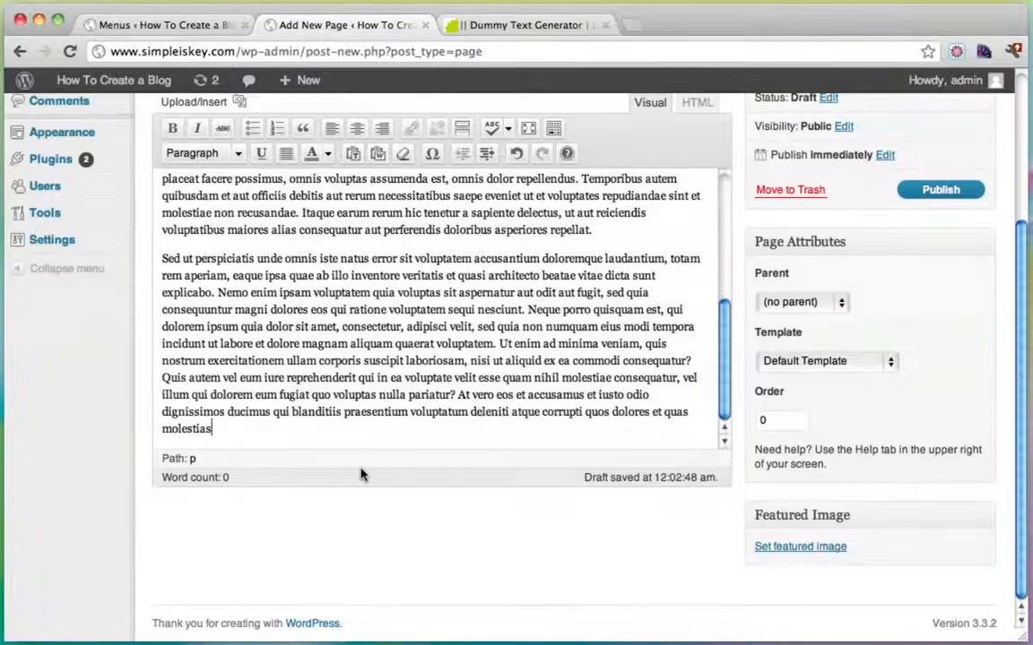
pyautogui.moveTo(242, 437); pyautogui.dragTo(153, 266)
pyautogui.press('BackSpace')
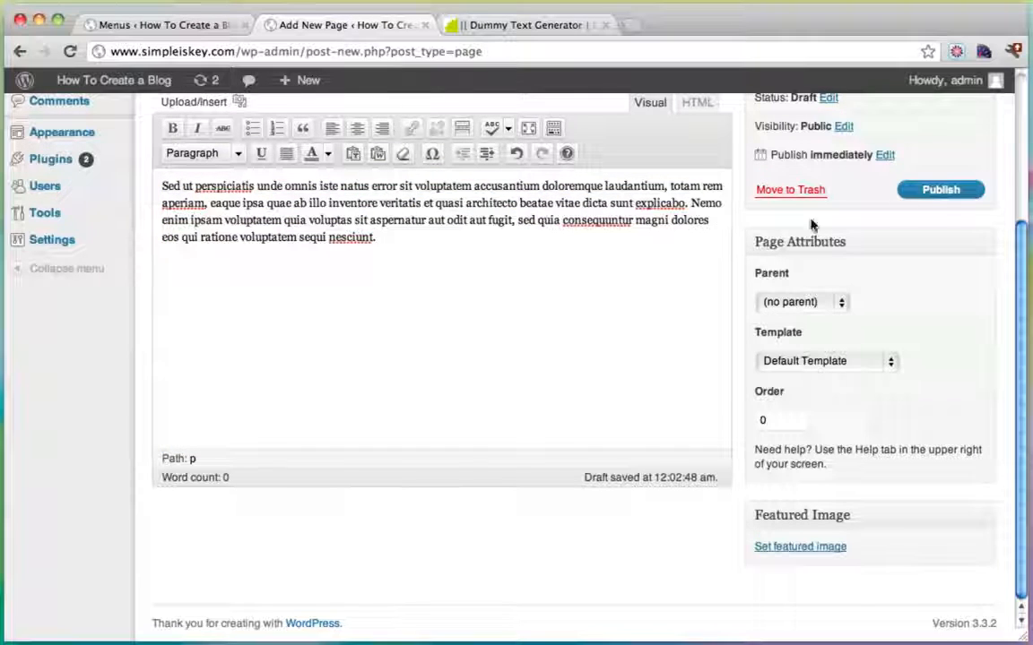
pyautogui.click(943, 189)
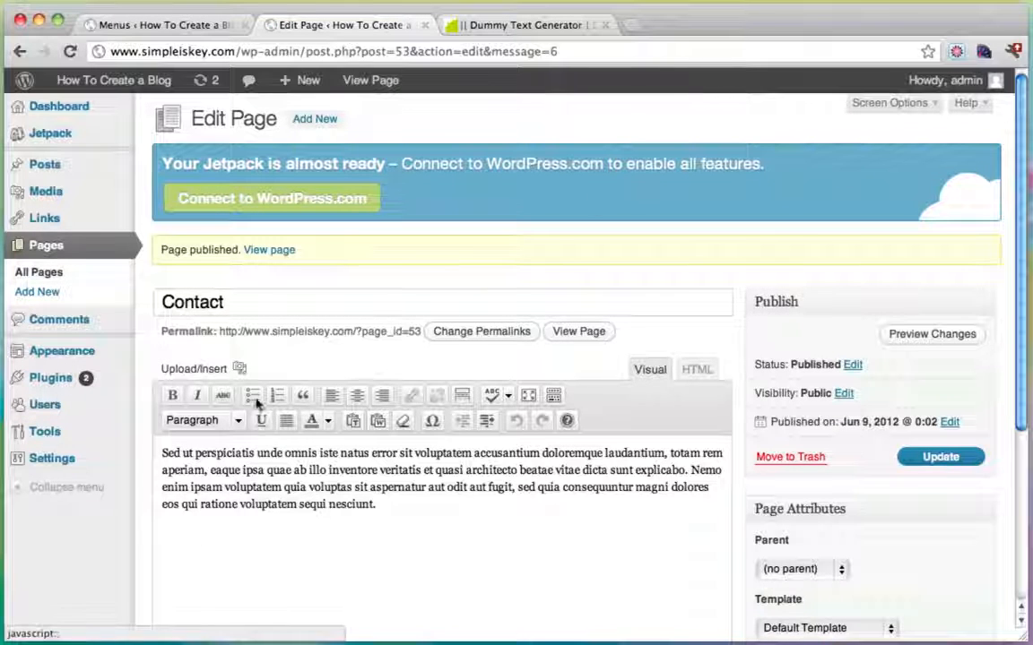
# Search the plugin directory for 'contact form 7', install it and activate it.
pyautogui.moveTo(51, 386)
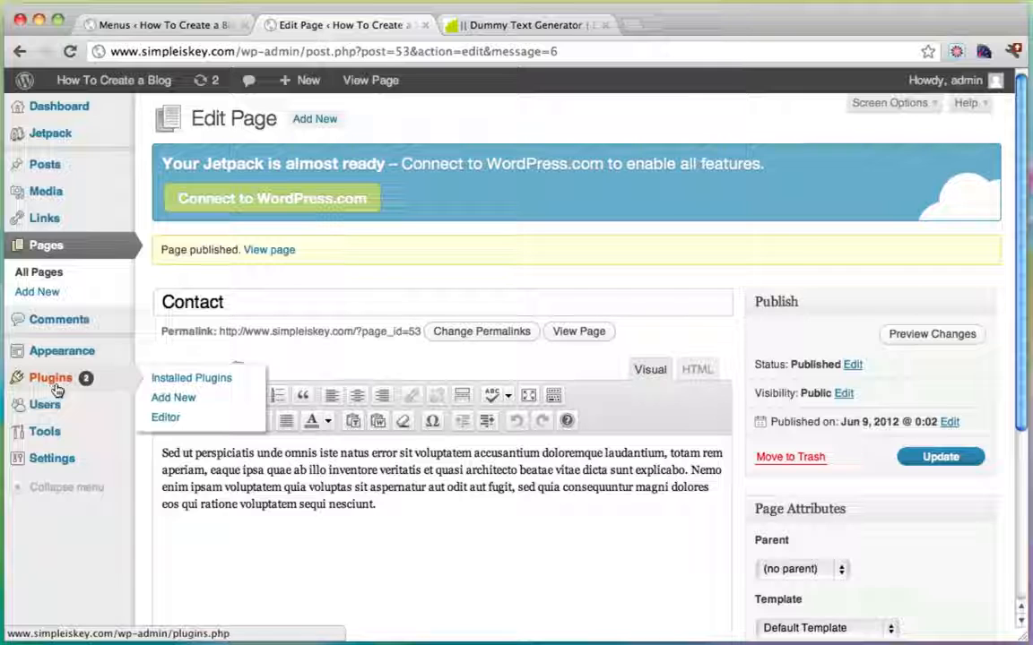
pyautogui.click(169, 401)
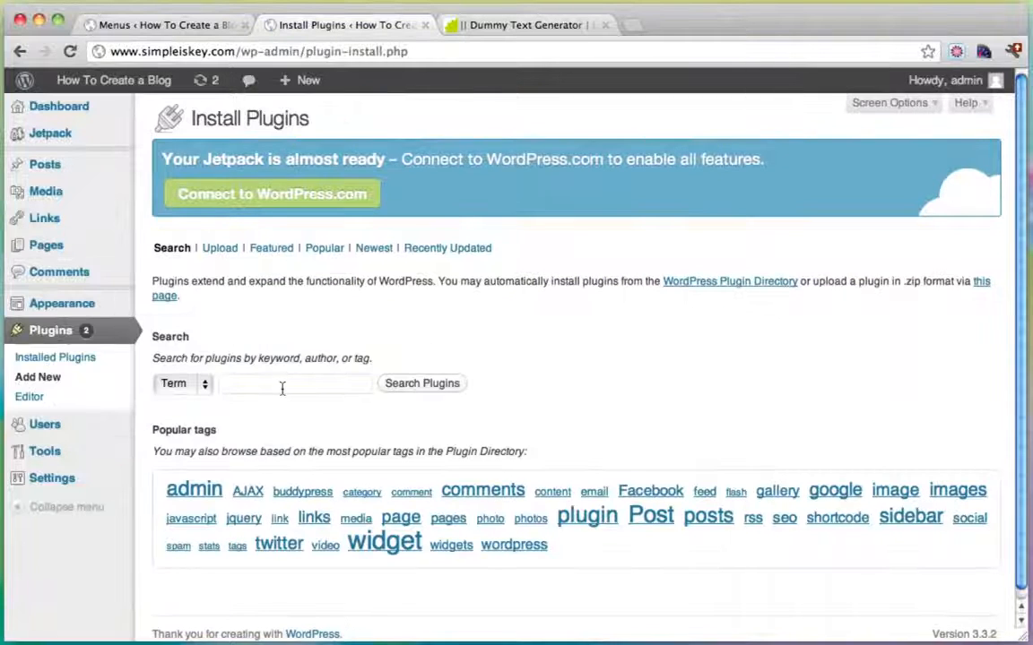
pyautogui.click(281, 382)
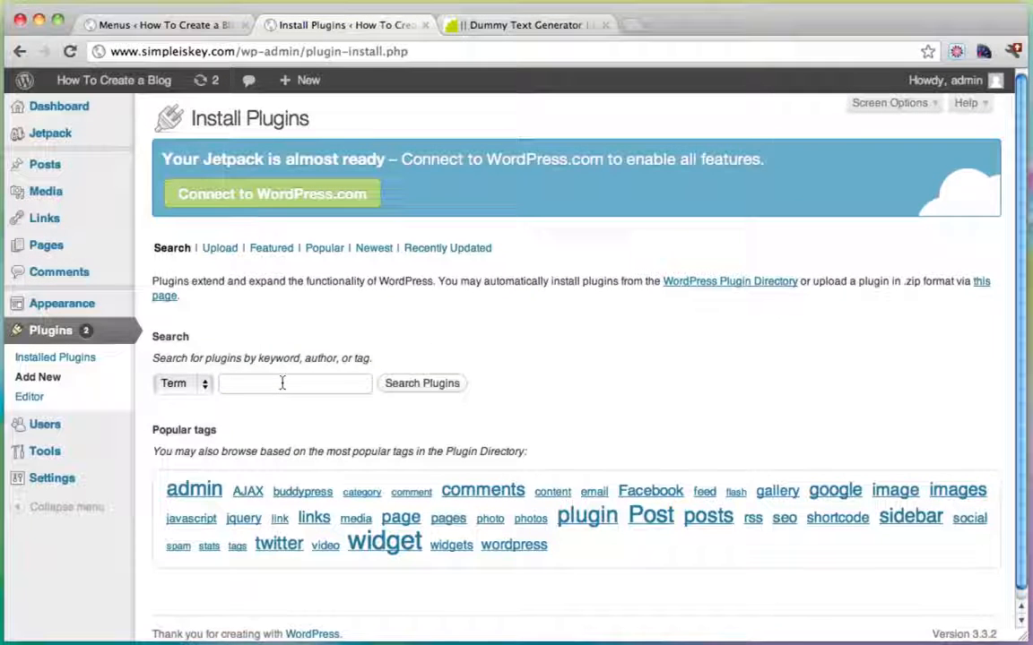
pyautogui.write('conta')
pyautogui.click(368, 404)
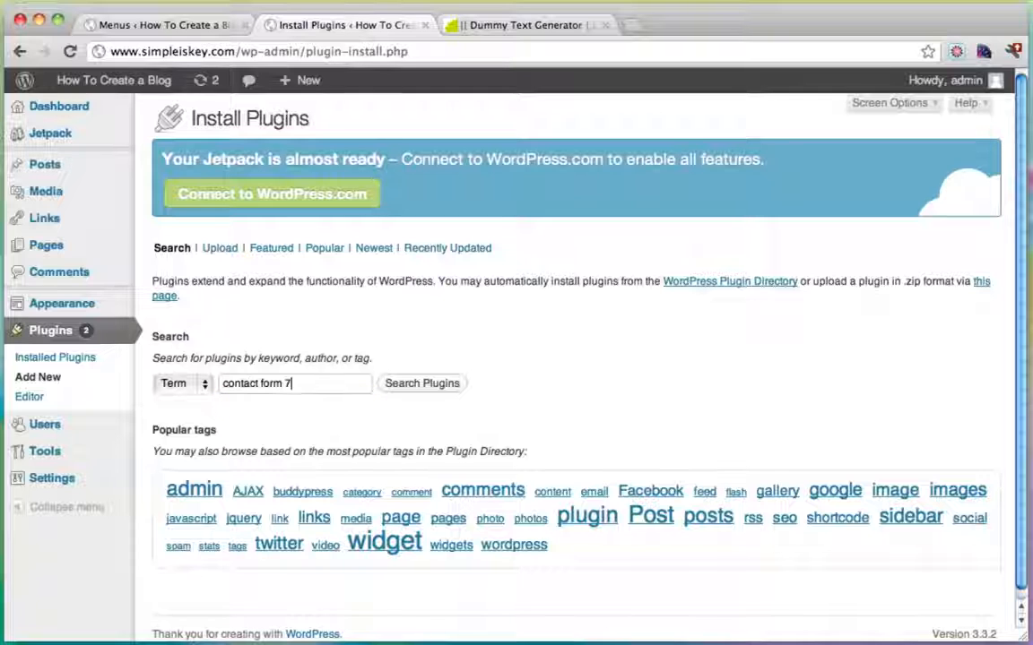
pyautogui.click(424, 383)
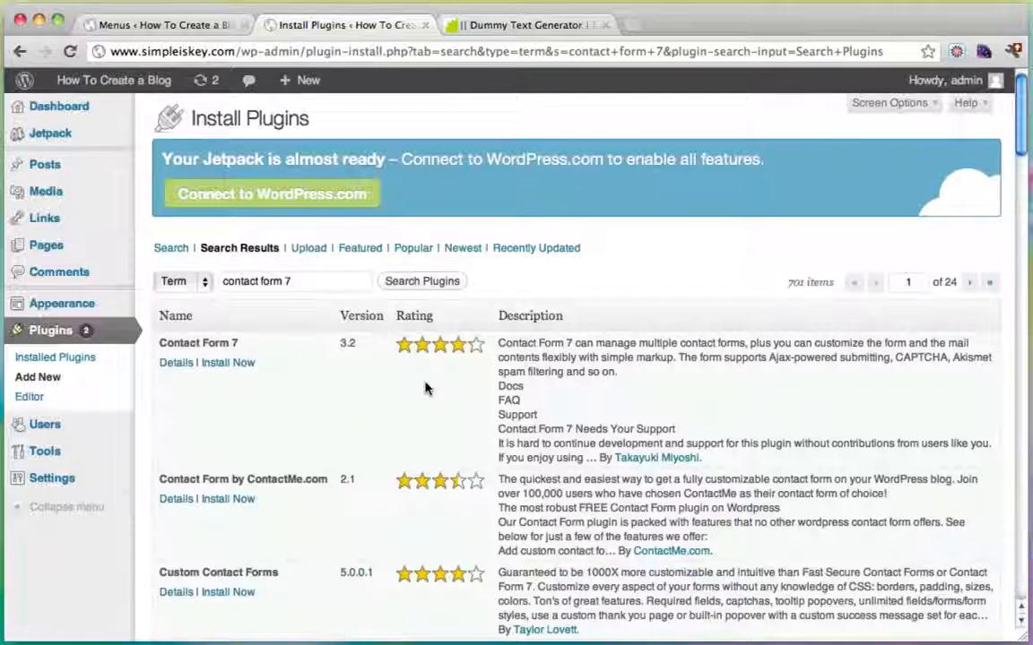
pyautogui.click(224, 365)
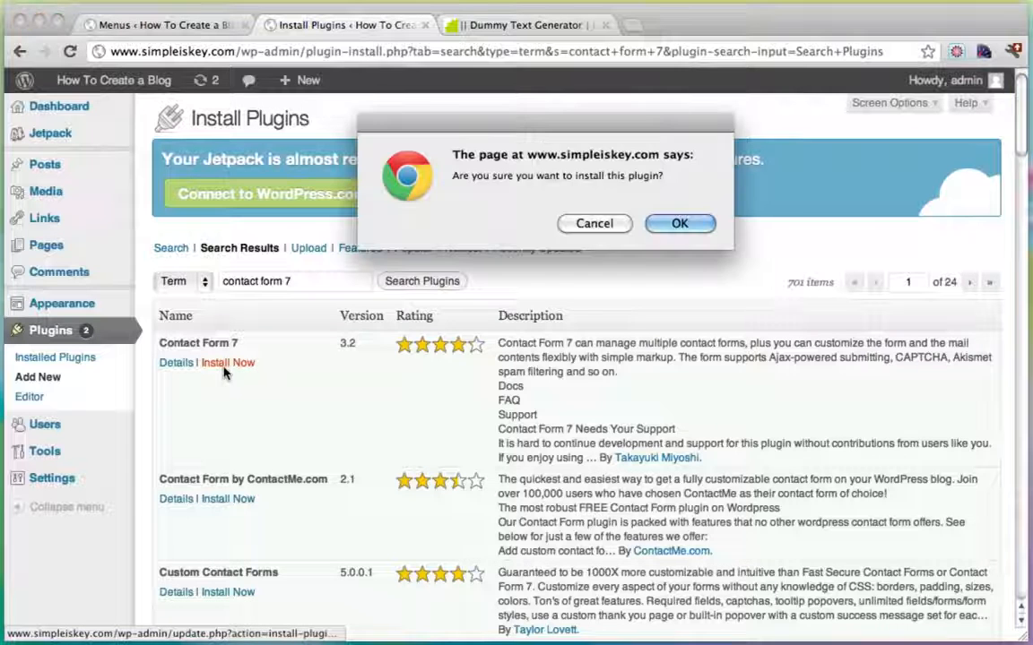
pyautogui.click(676, 222)
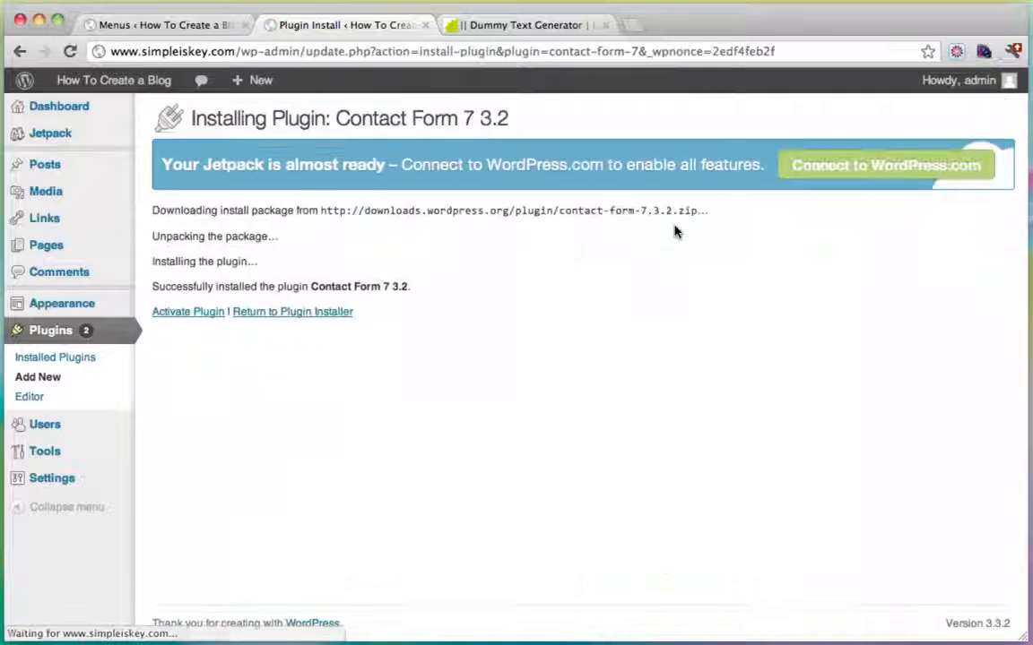
pyautogui.click(199, 314)
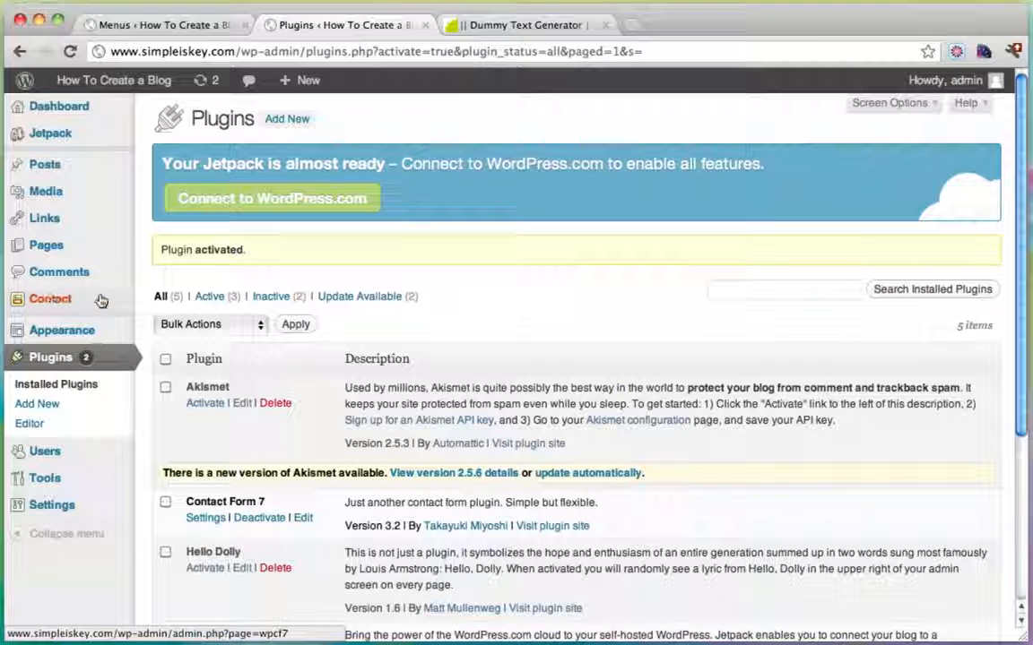
# Copy the Contact form 1 shortcode from the Contact forms list, then open Pages.
pyautogui.click(50, 300)
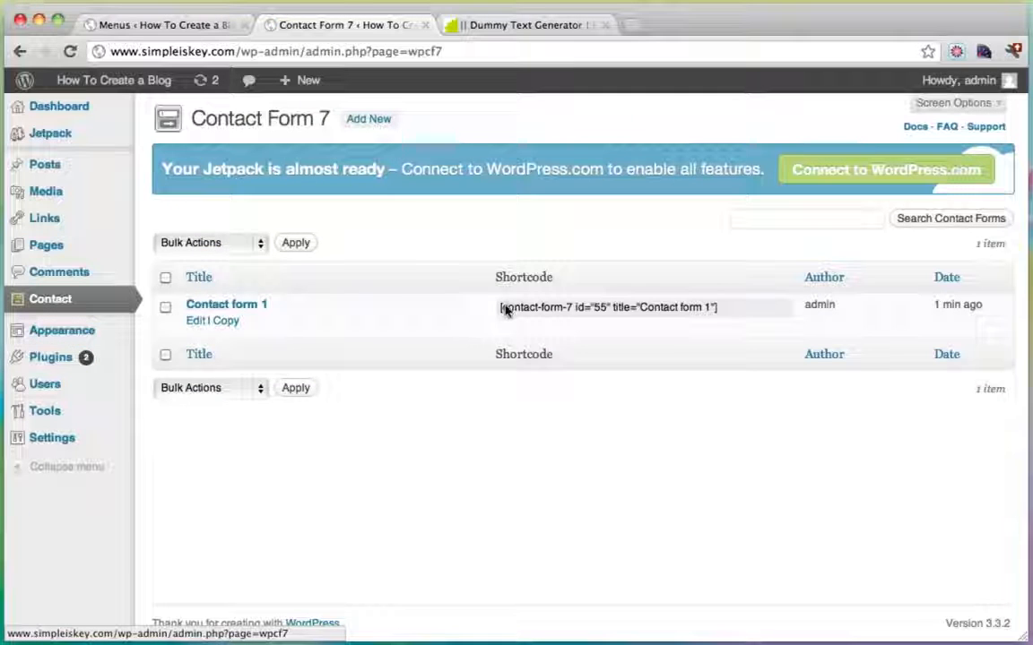
pyautogui.moveTo(501, 307); pyautogui.dragTo(728, 308)
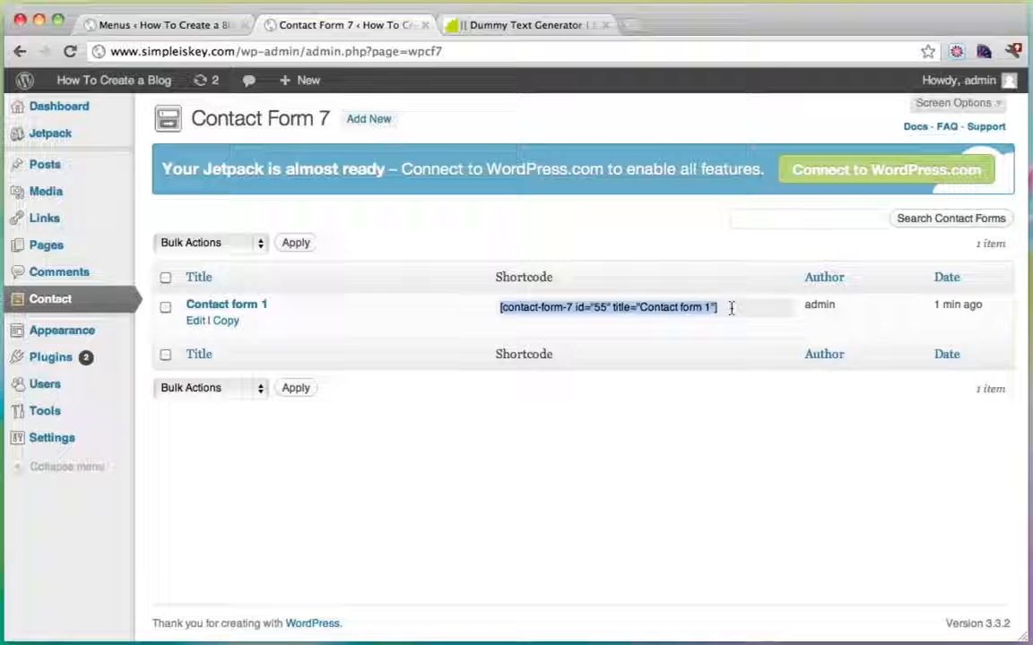
pyautogui.rightClick(621, 310)
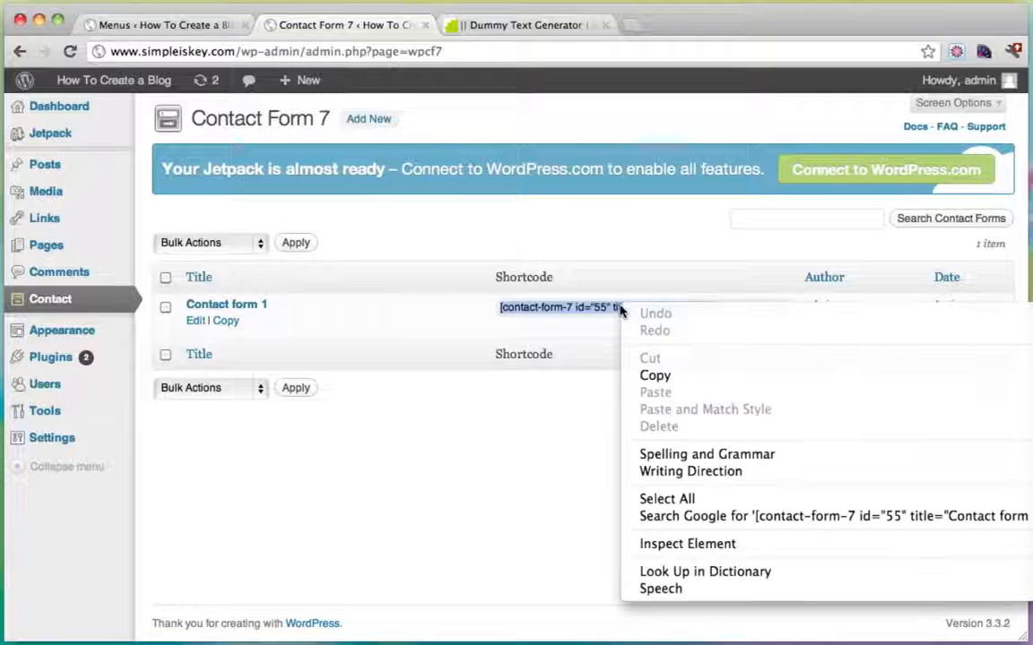
pyautogui.click(671, 375)
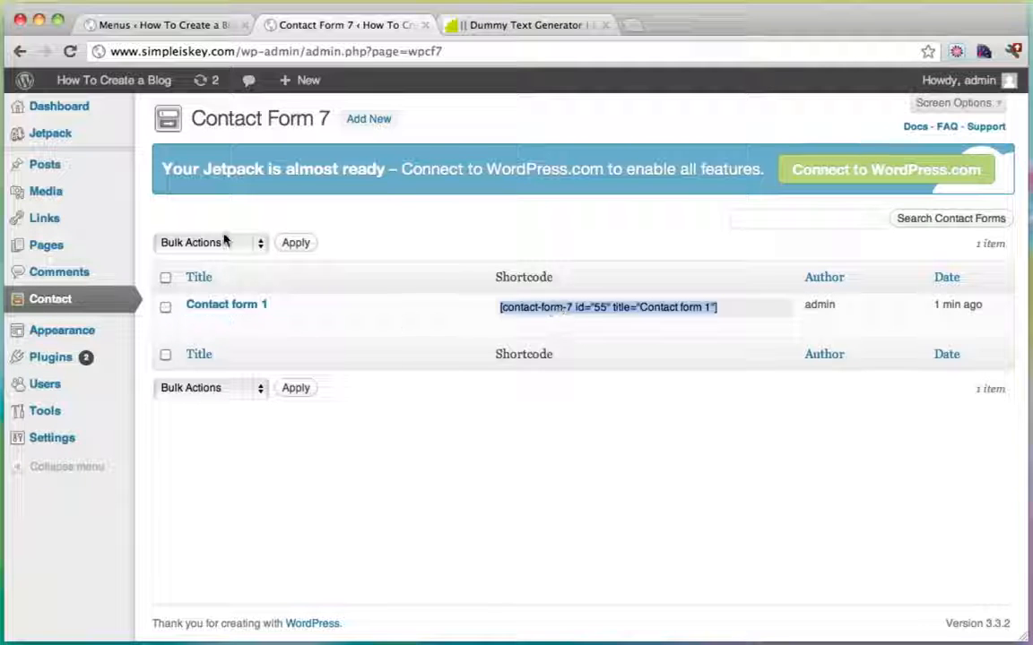
pyautogui.click(82, 251)
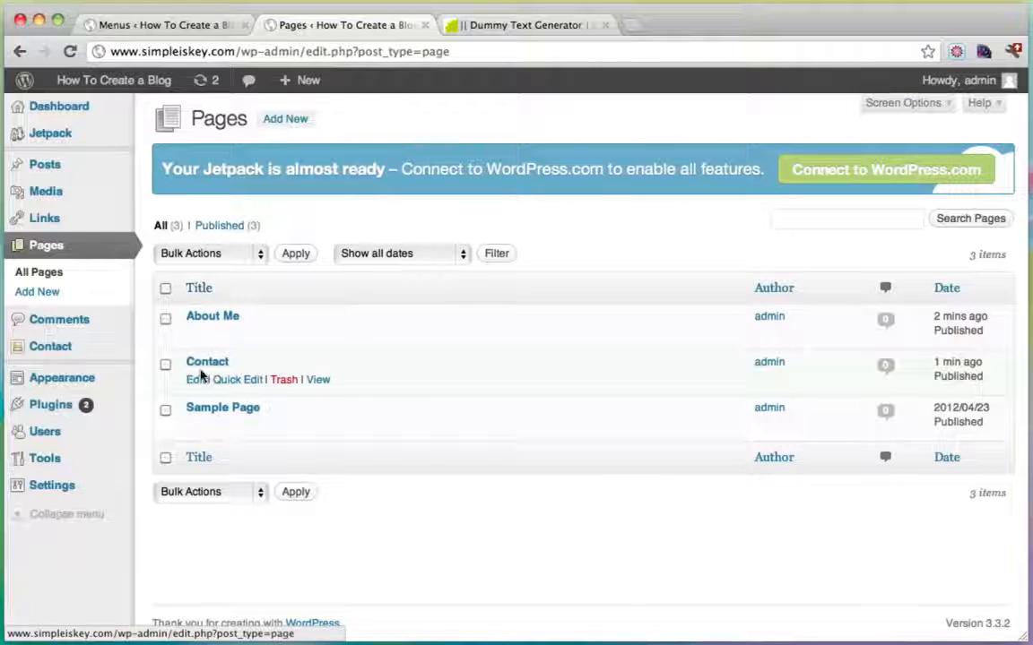
# Paste the [contact-form-7] shortcode below the Contact page's paragraph and update the page.
pyautogui.click(196, 379)
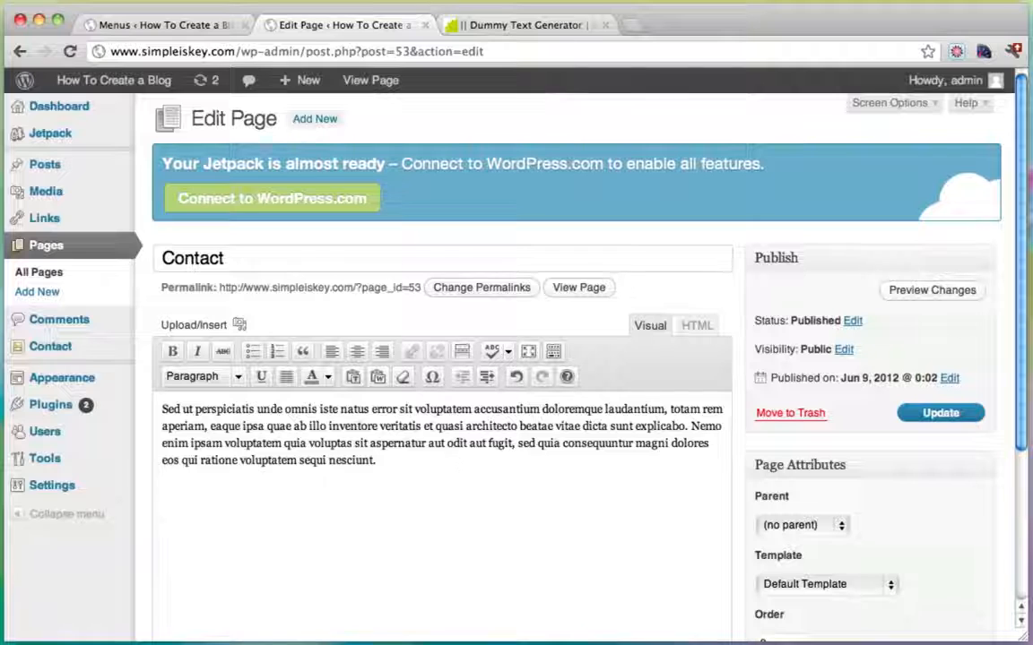
pyautogui.press('super+v')
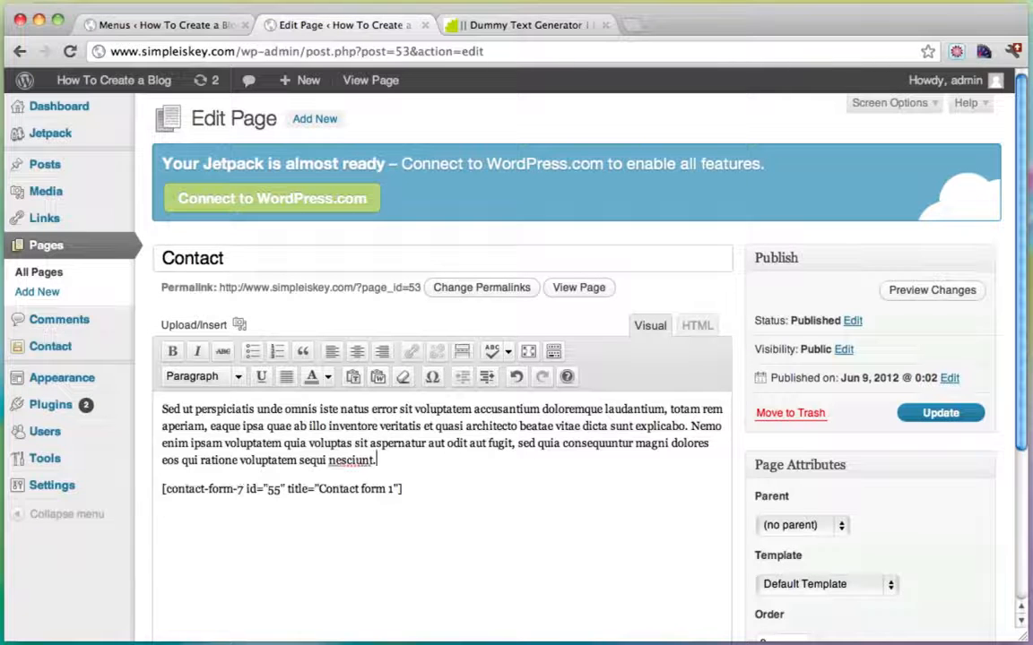
pyautogui.click(952, 416)
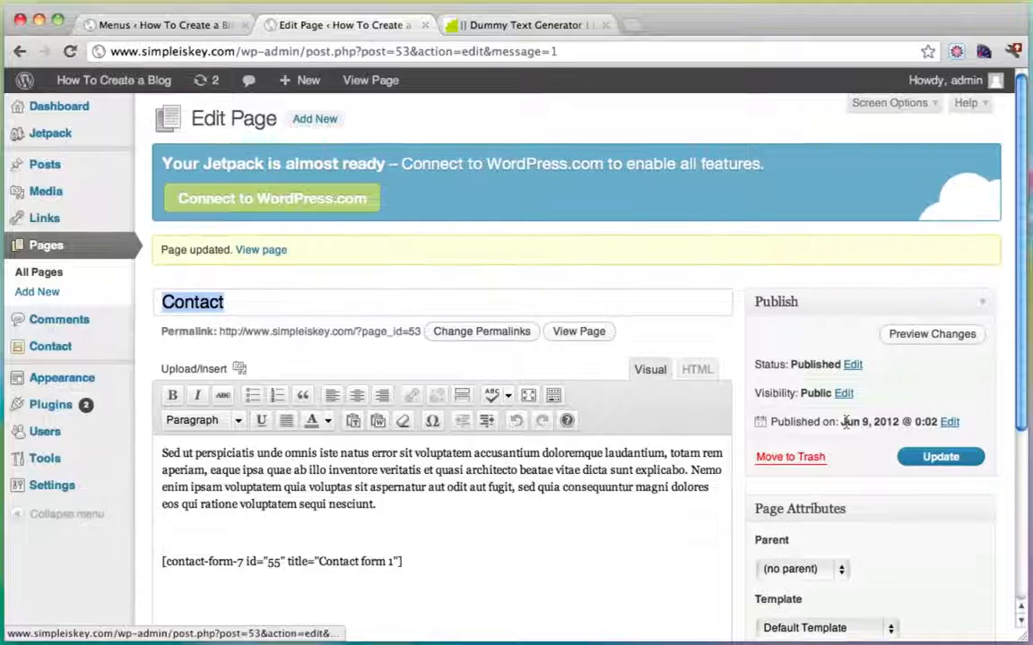
# Check the shortcode line in the editor, then view the published Contact page.
pyautogui.scroll(-2, 494, 474)
pyautogui.moveTo(440, 479); pyautogui.dragTo(148, 467)
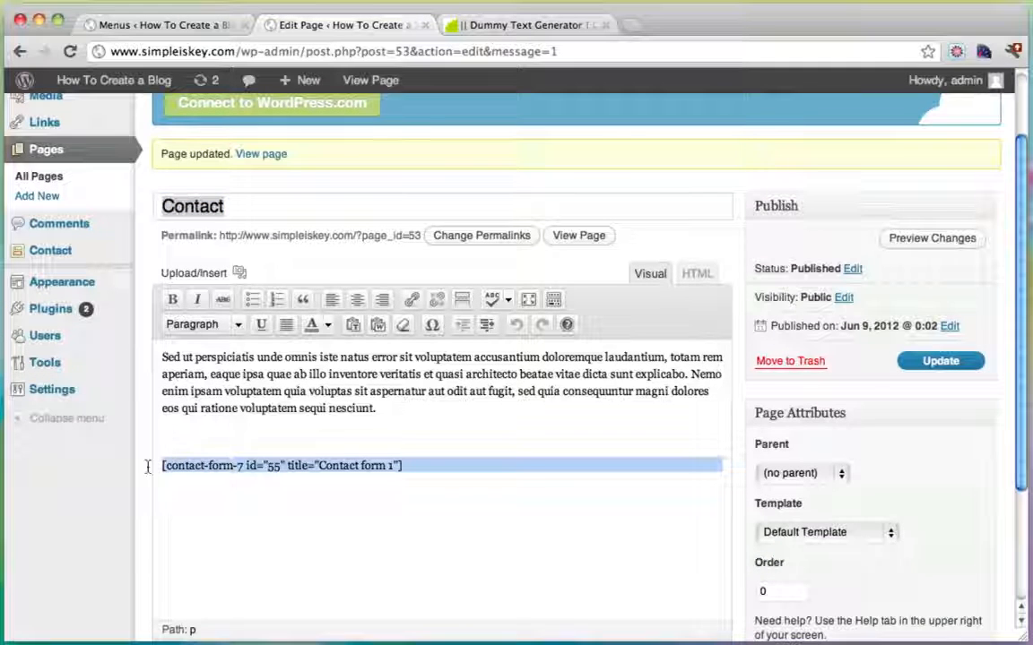
pyautogui.click(399, 466)
pyautogui.moveTo(400, 466); pyautogui.dragTo(161, 466)
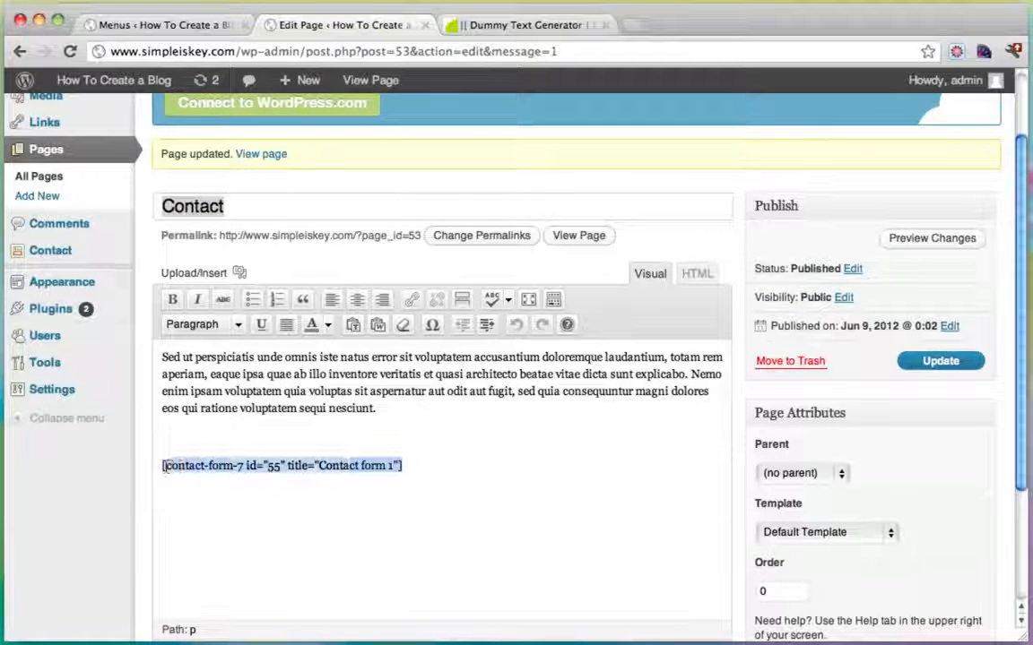
pyautogui.click(578, 235)
# Enter the sender's name in the contact form and autofill the suggested email address.
pyautogui.scroll(-5, 585, 248)
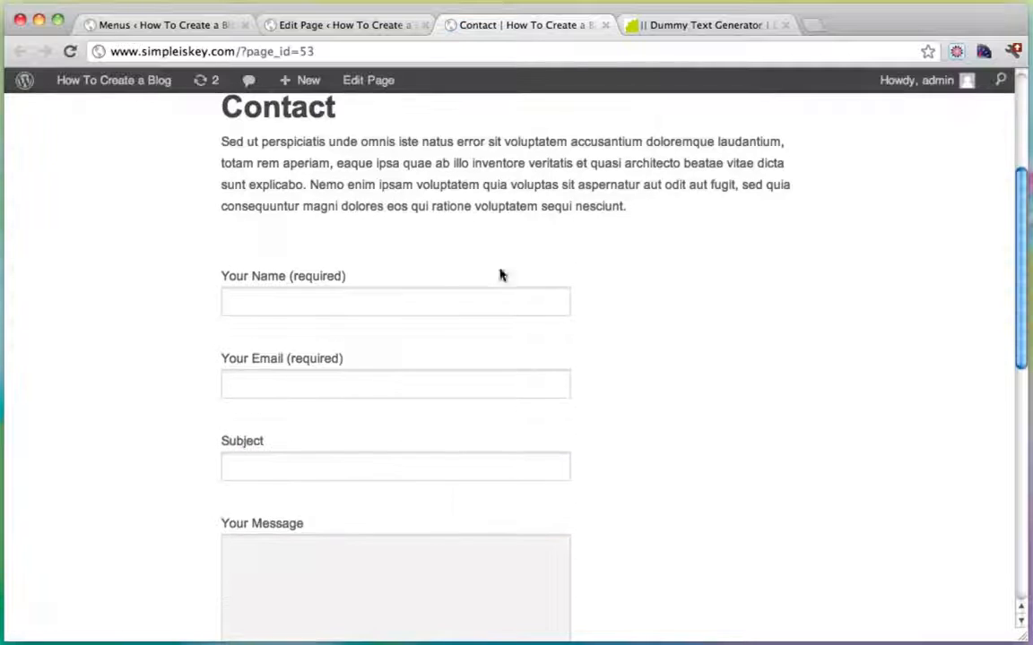
pyautogui.click(319, 303)
pyautogui.write('Ty')
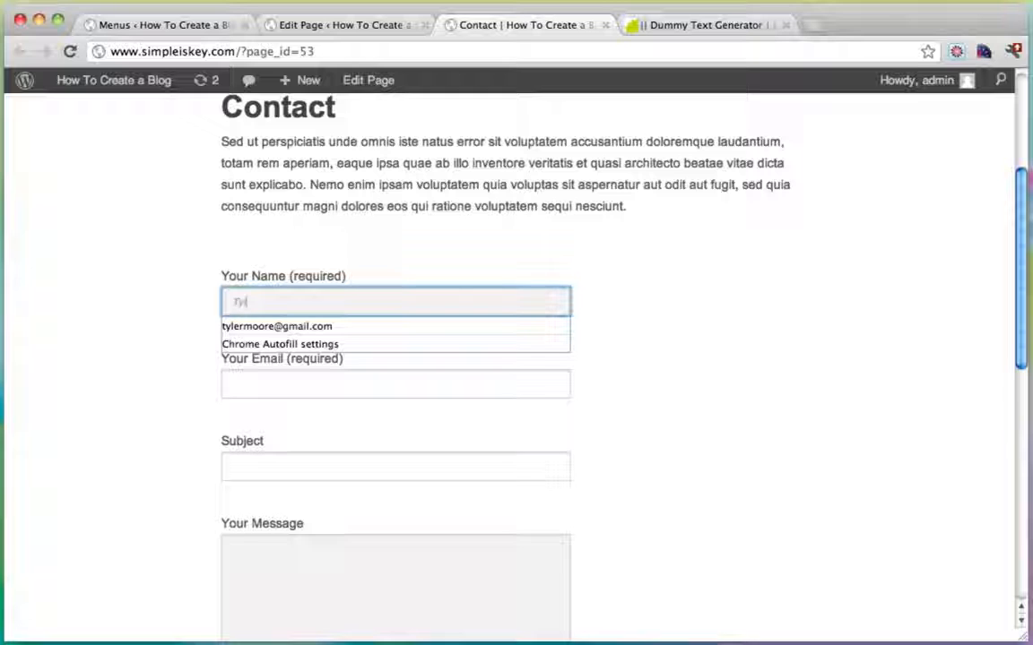
pyautogui.write('ler')
pyautogui.press('Tab')
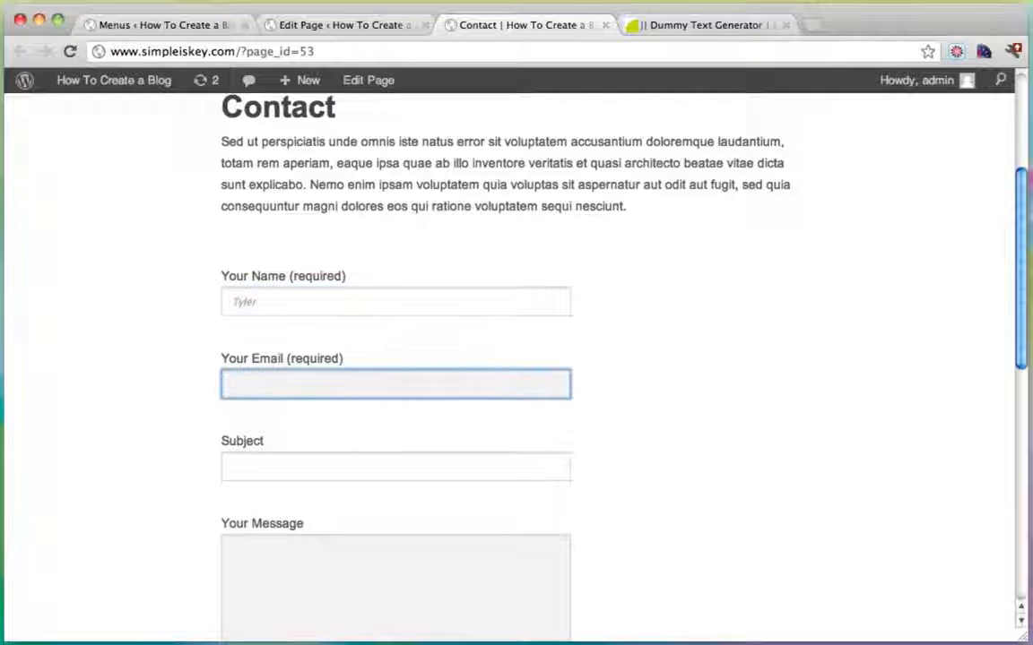
pyautogui.write('t')
pyautogui.press('Down')
pyautogui.press('Return')
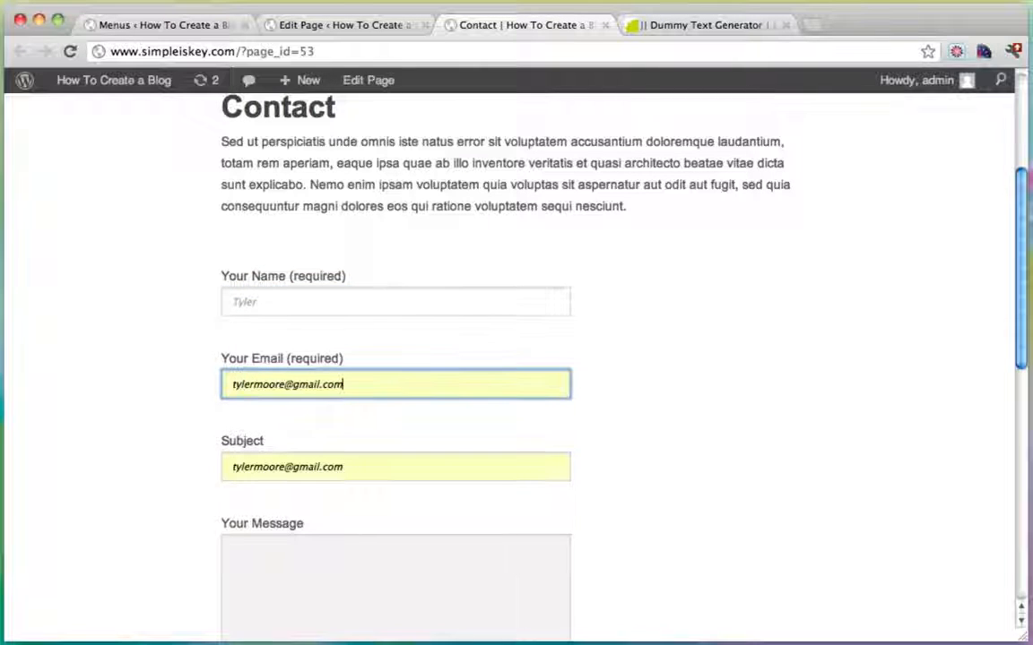
# Set the subject to 'Hello' and send the test message.
pyautogui.moveTo(346, 466); pyautogui.dragTo(143, 465)
pyautogui.write('Hello')
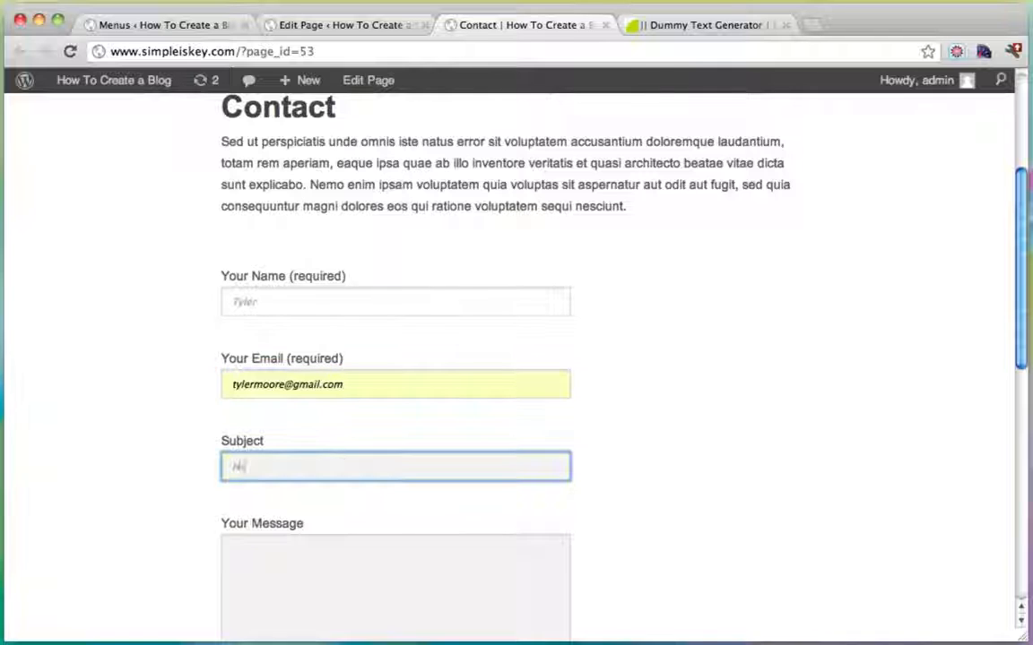
pyautogui.press('Tab')
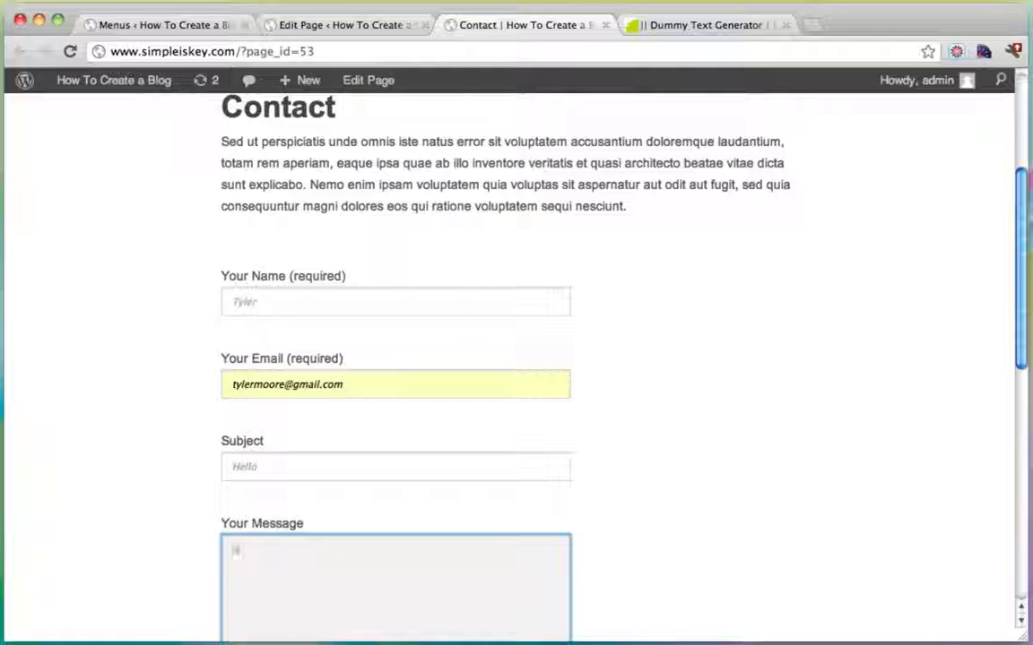
pyautogui.scroll(-5, 383, 447)
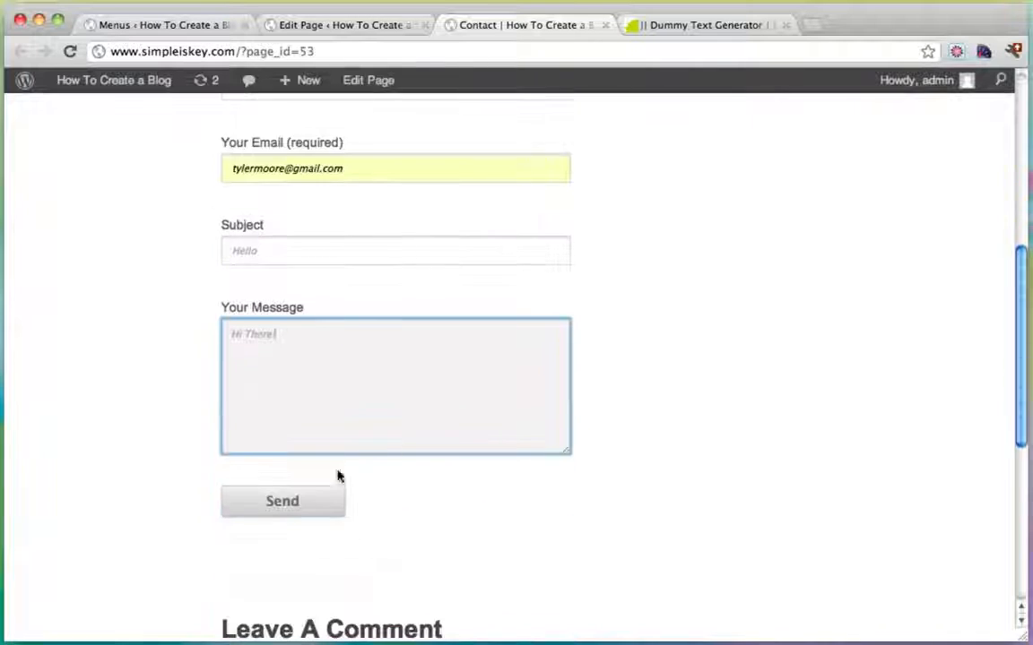
pyautogui.click(290, 502)
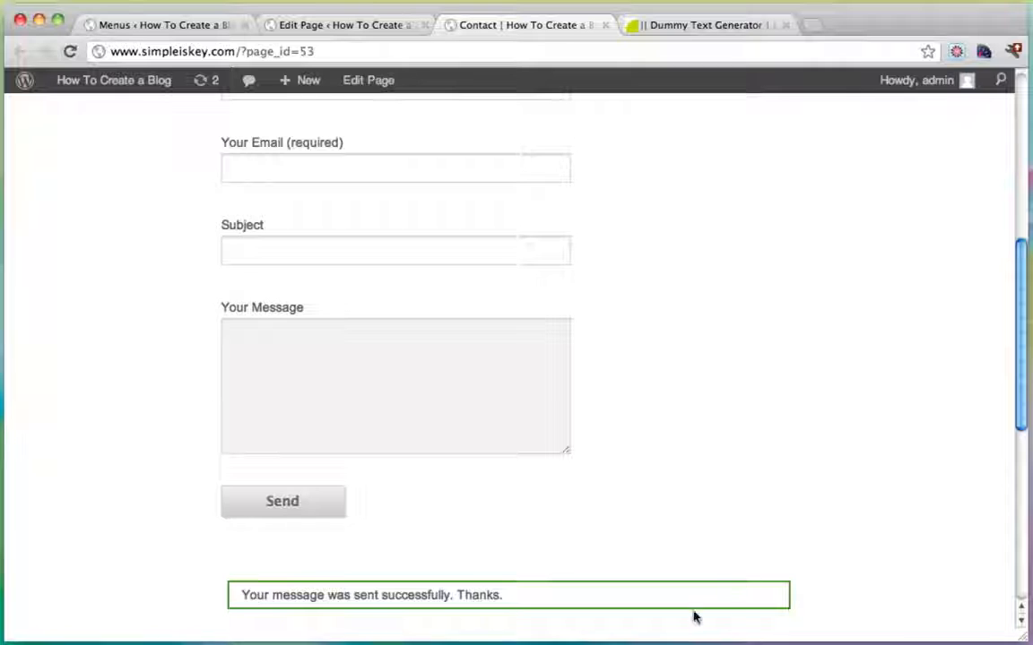
pyautogui.scroll(10, 374, 524)
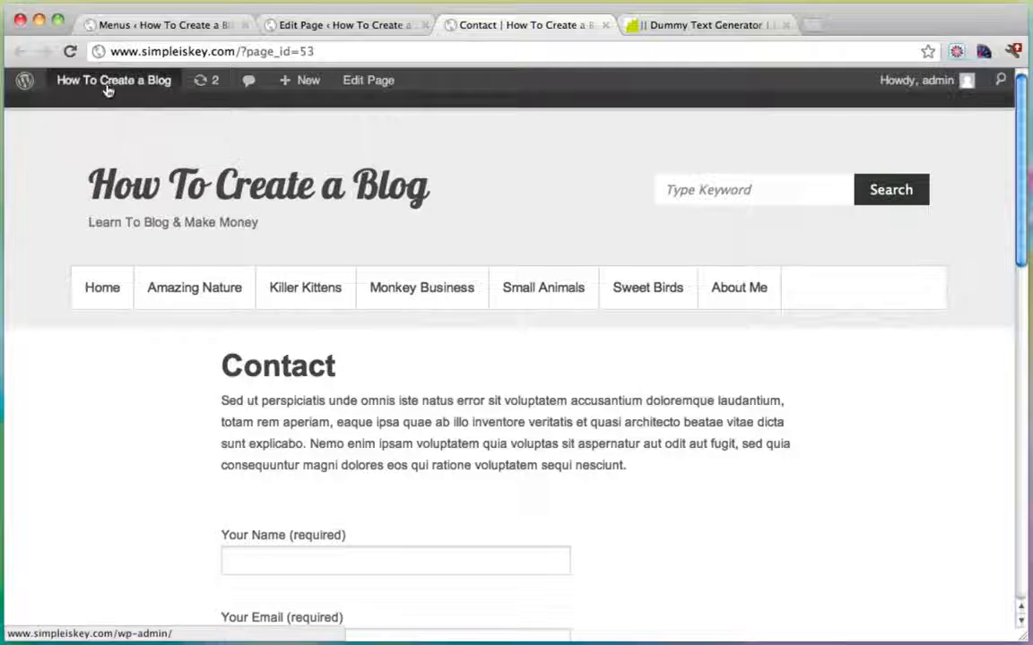
# In Appearance > Menus, add the Contact page after About Me and save the menu.
pyautogui.moveTo(104, 88)
pyautogui.click(102, 112)
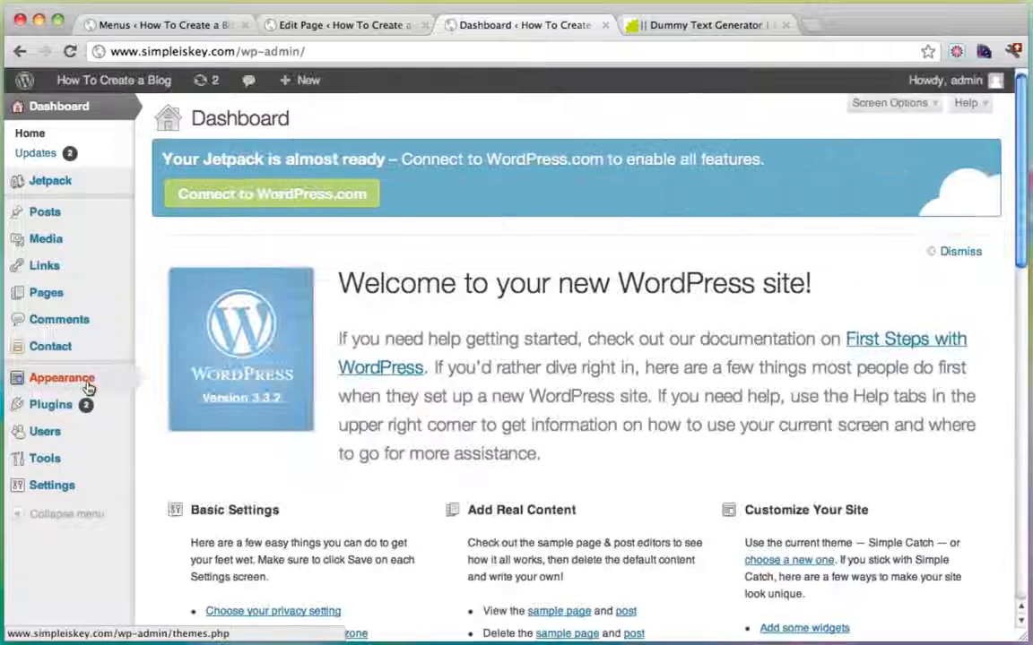
pyautogui.moveTo(88, 387)
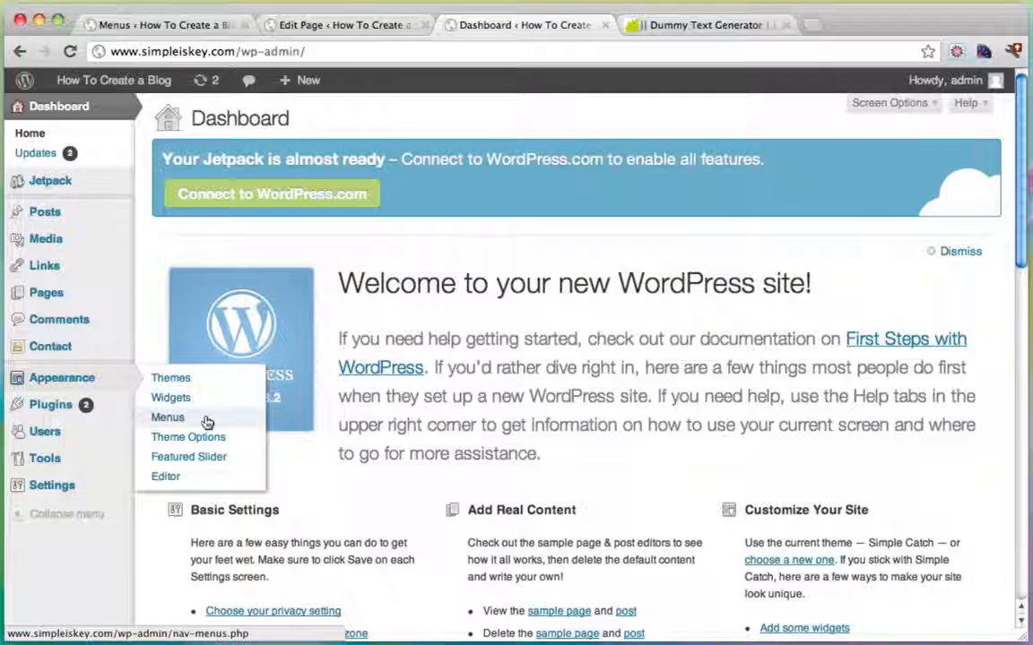
pyautogui.click(207, 419)
pyautogui.scroll(-10, 540, 354)
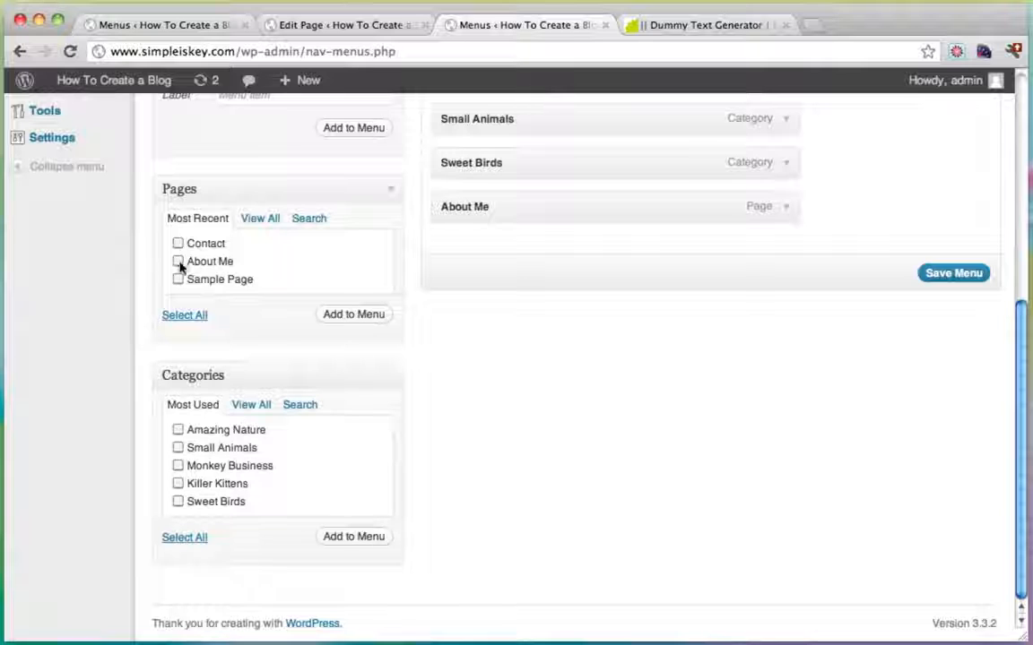
pyautogui.click(178, 245)
pyautogui.click(353, 314)
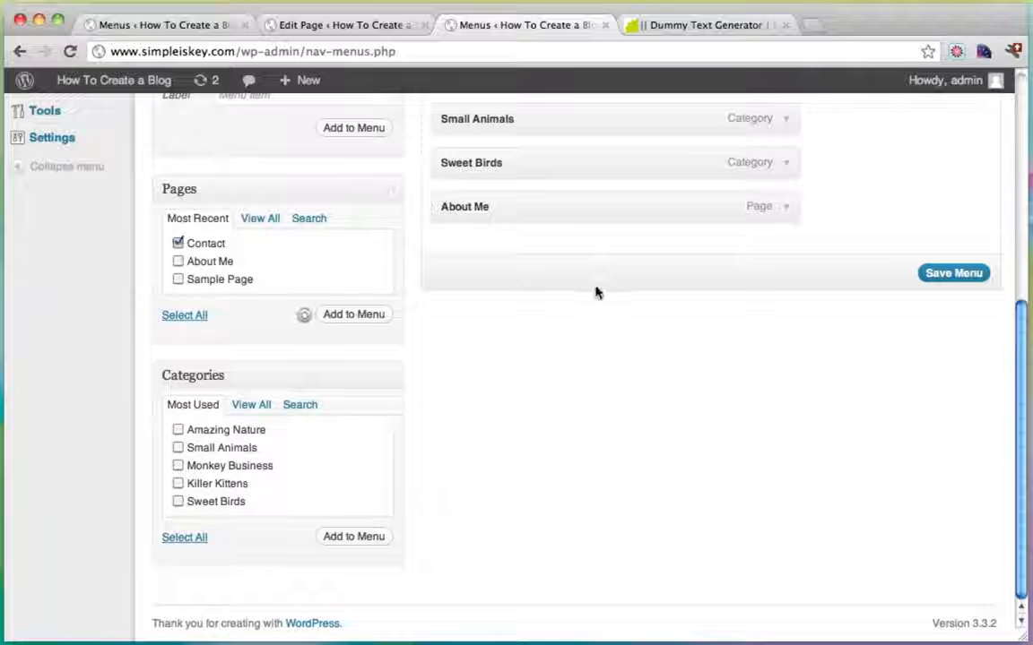
pyautogui.scroll(5, 596, 292)
pyautogui.scroll(-5, 933, 345)
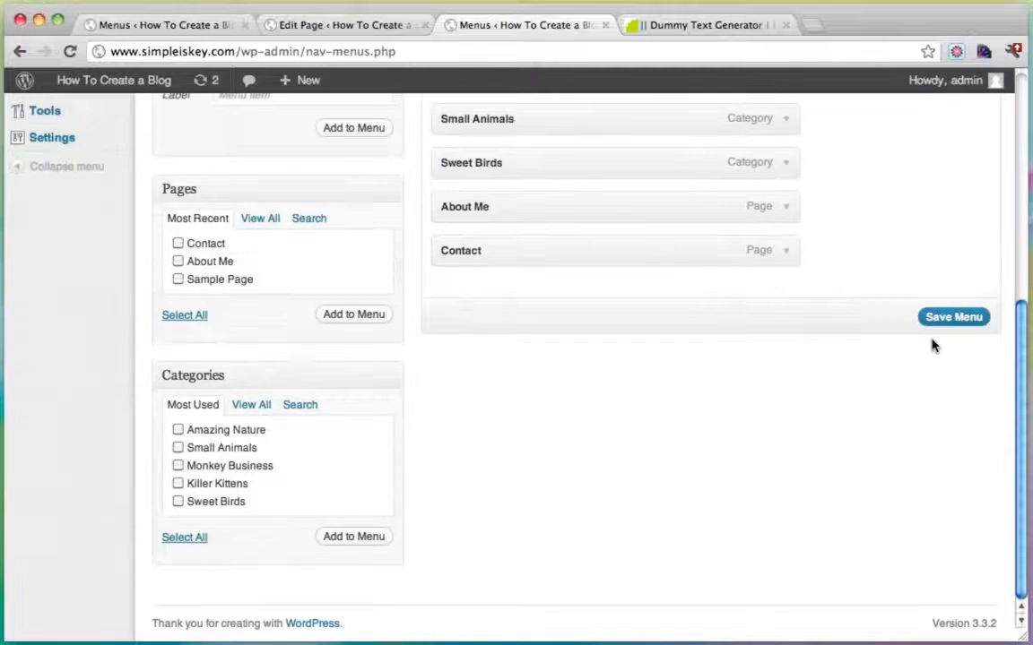
pyautogui.click(948, 325)
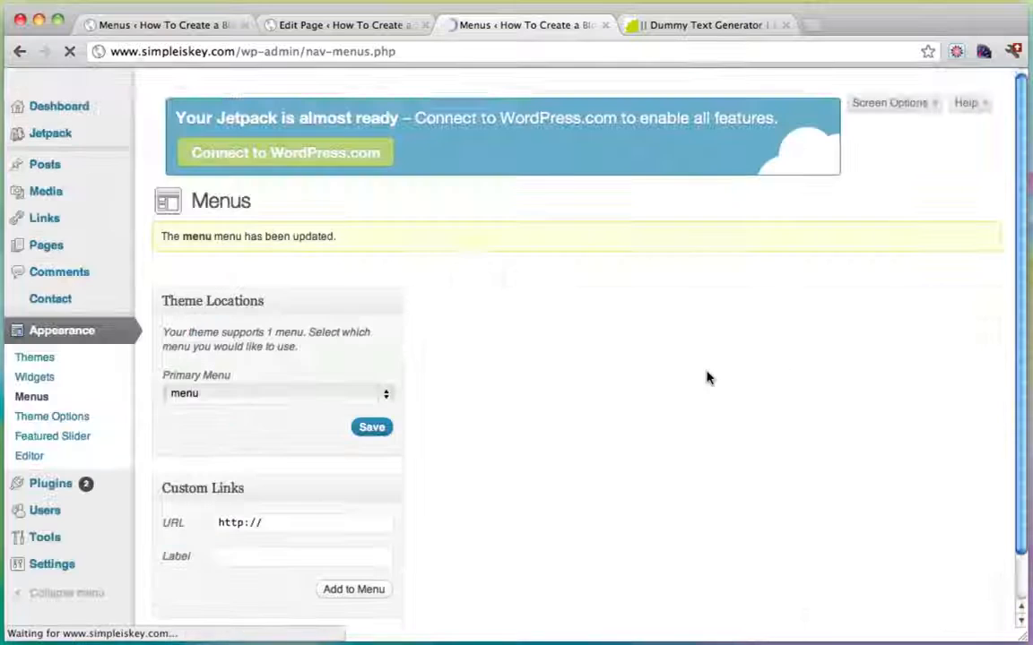
# Visit the live blog to check the Contact menu item, then select the dummy-text tab's address.
pyautogui.moveTo(104, 88)
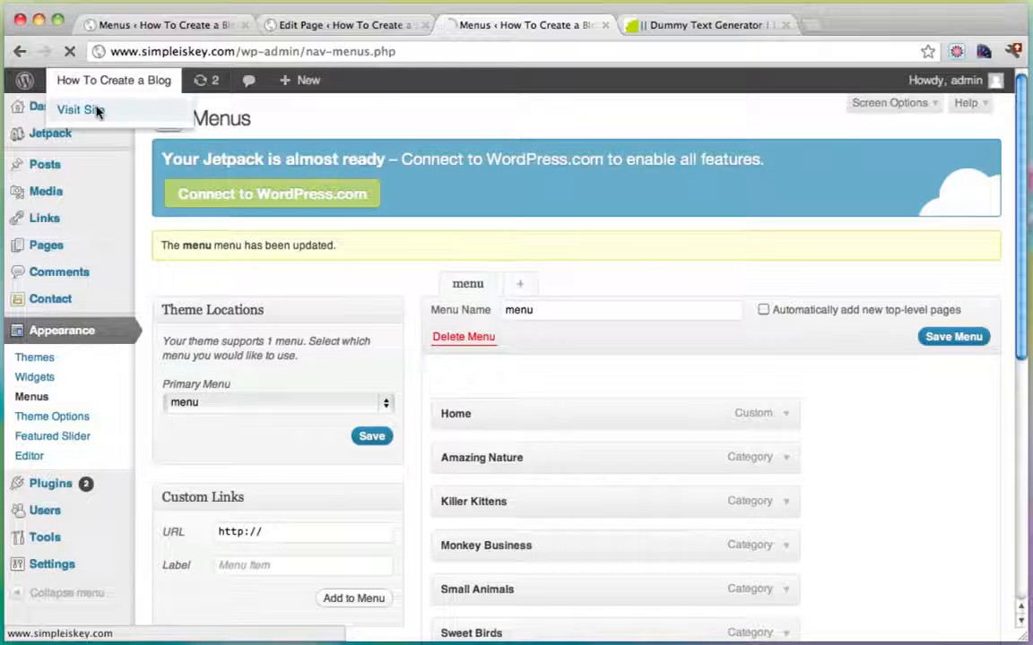
pyautogui.click(97, 110)
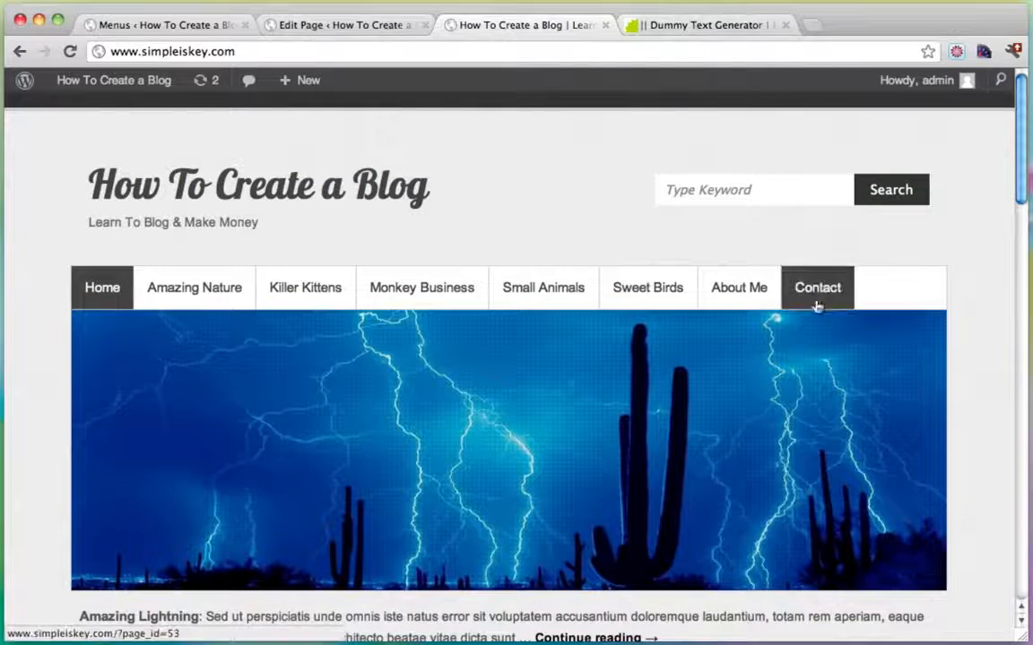
pyautogui.click(696, 27)
pyautogui.click(449, 57)
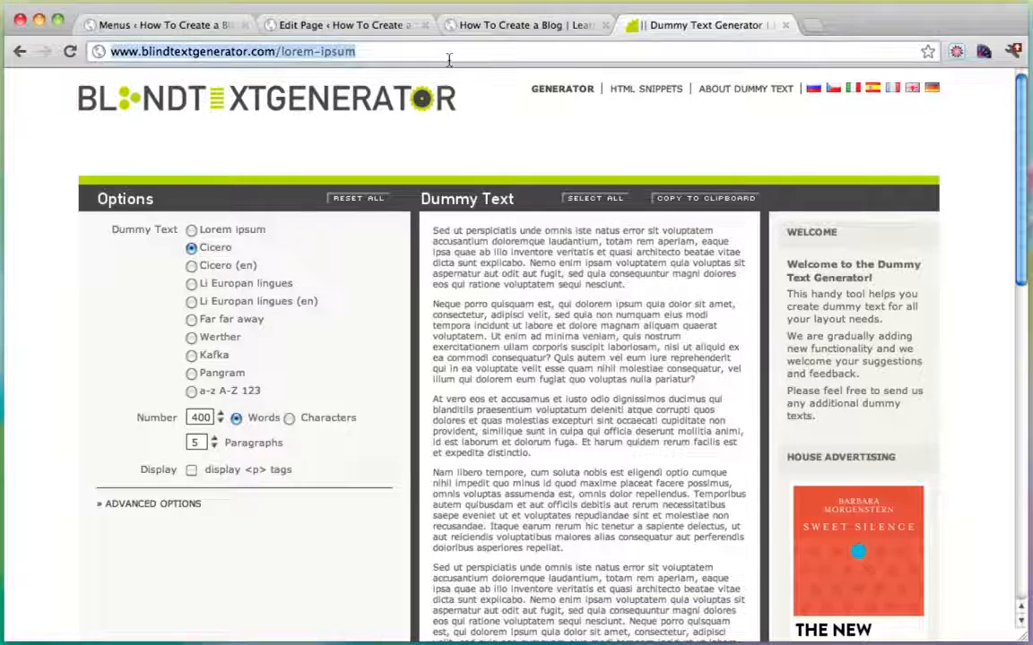
pyautogui.write('www.gmail.com')
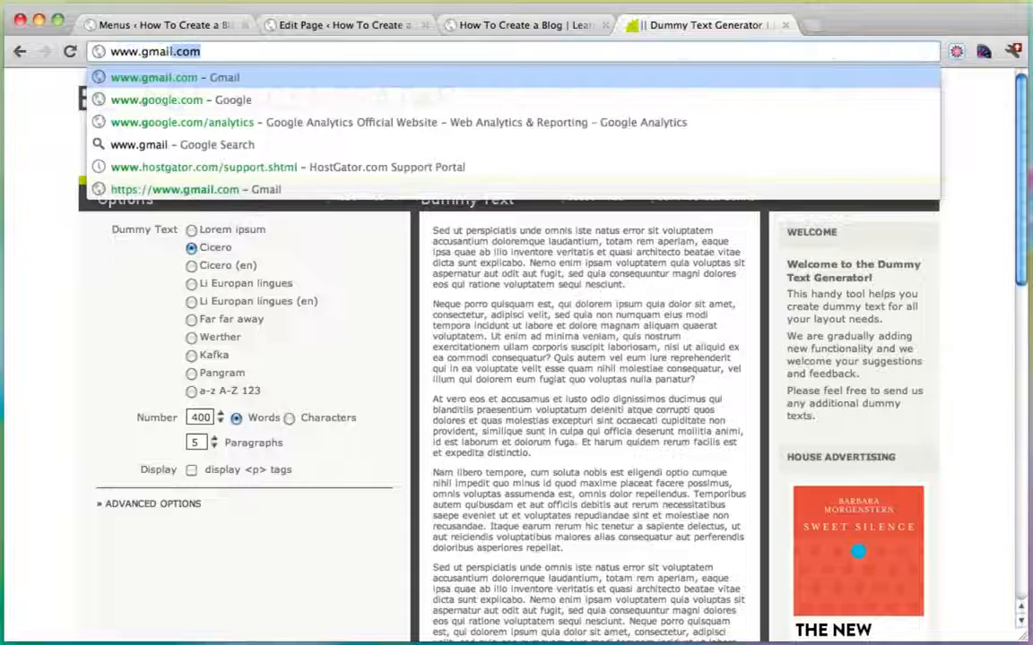
pyautogui.press('Return')
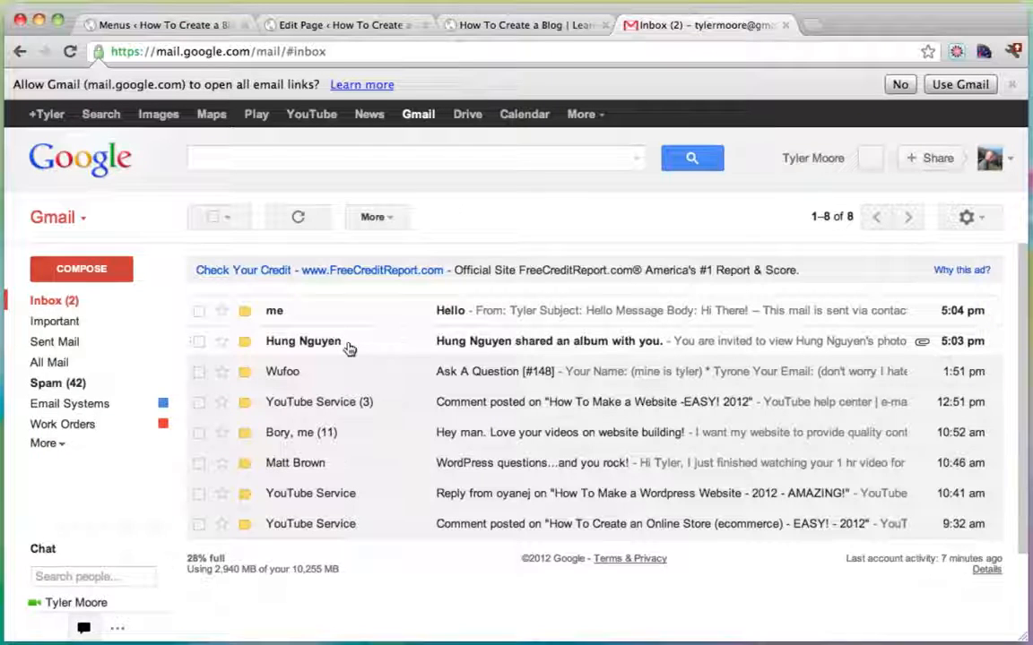
pyautogui.click(348, 343)
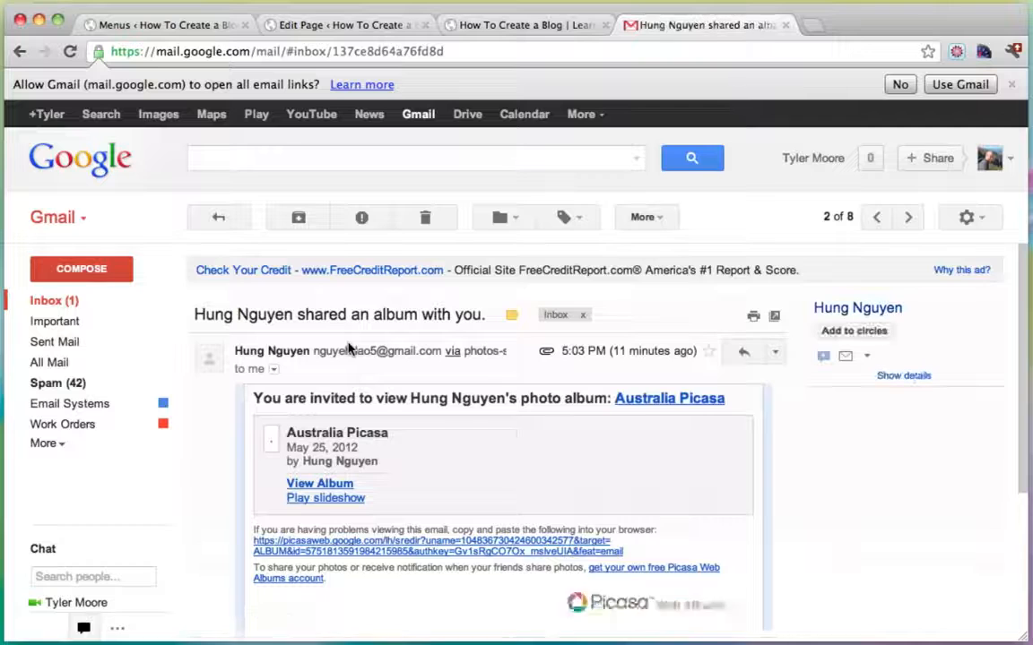
pyautogui.scroll(-2, 349, 346)
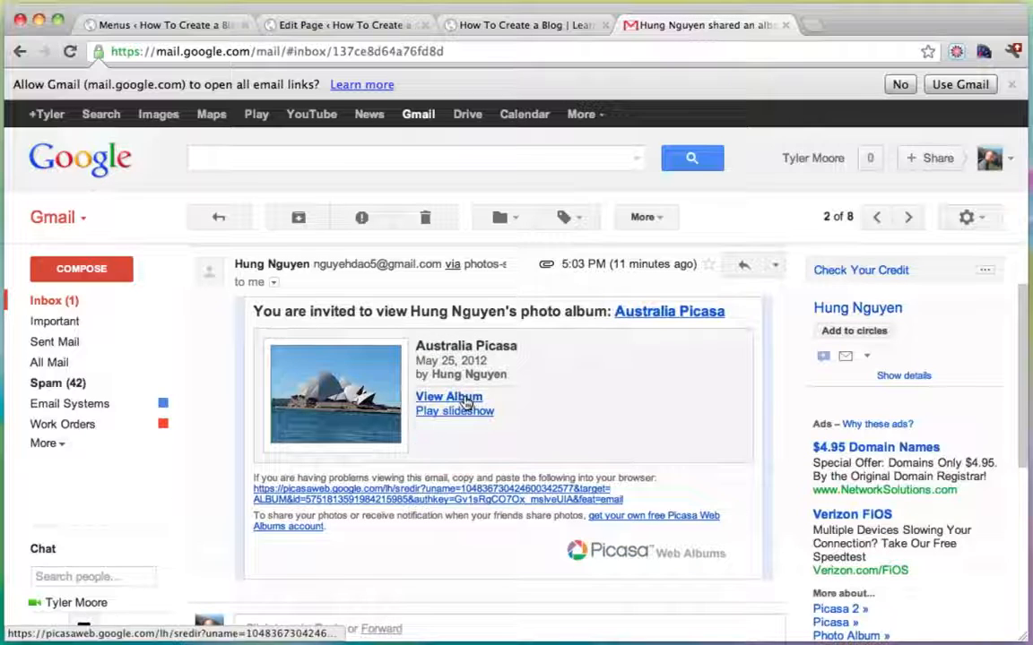
pyautogui.click(449, 397)
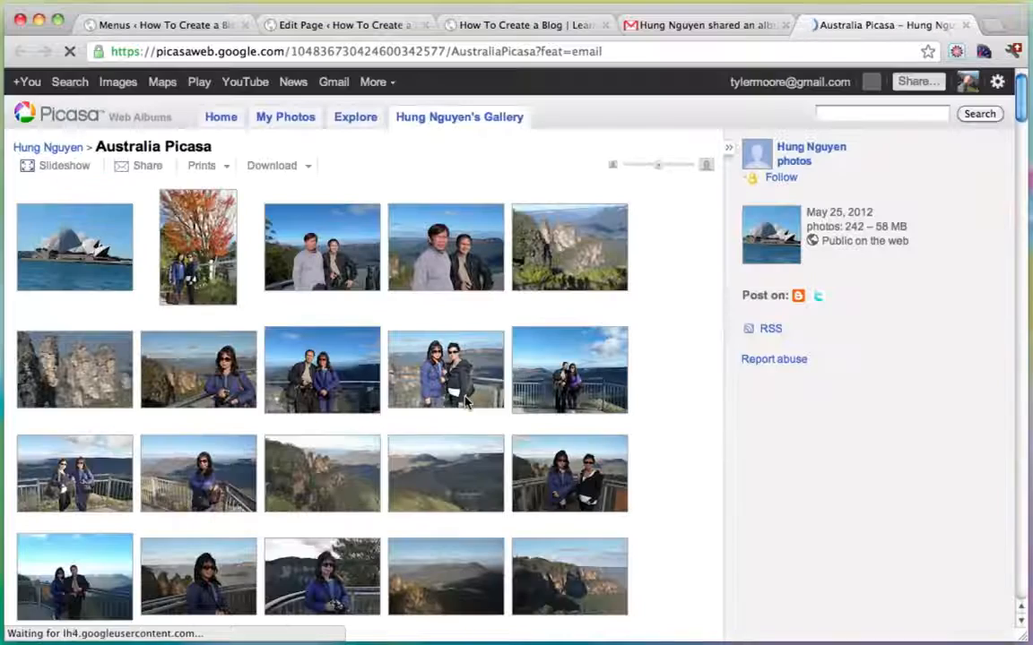
pyautogui.scroll(-6, 692, 322)
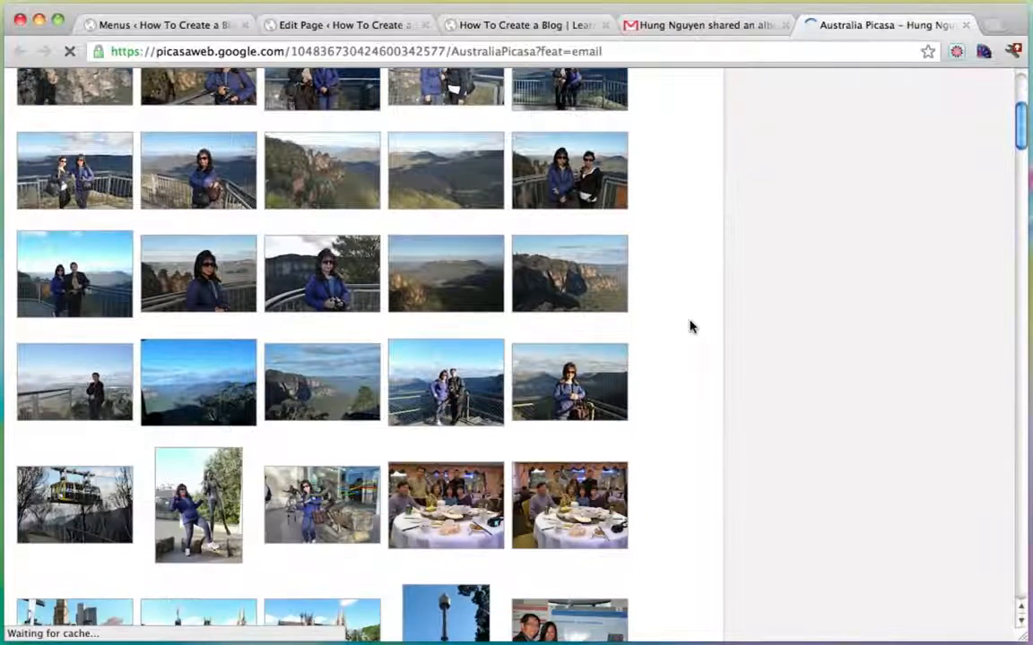
pyautogui.scroll(6, 693, 309)
pyautogui.click(735, 29)
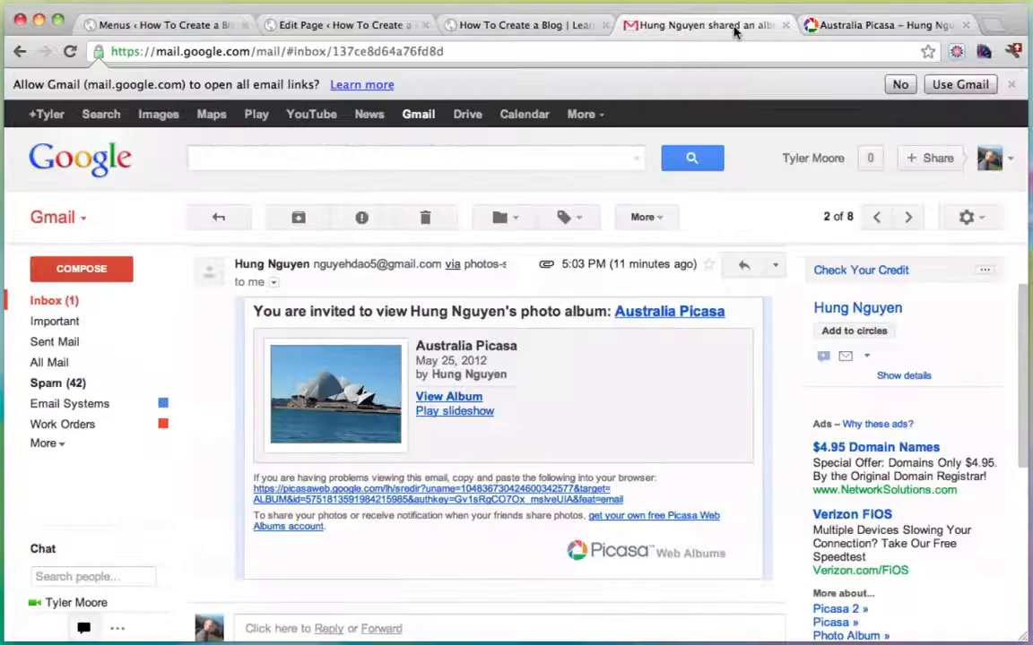
pyautogui.click(56, 304)
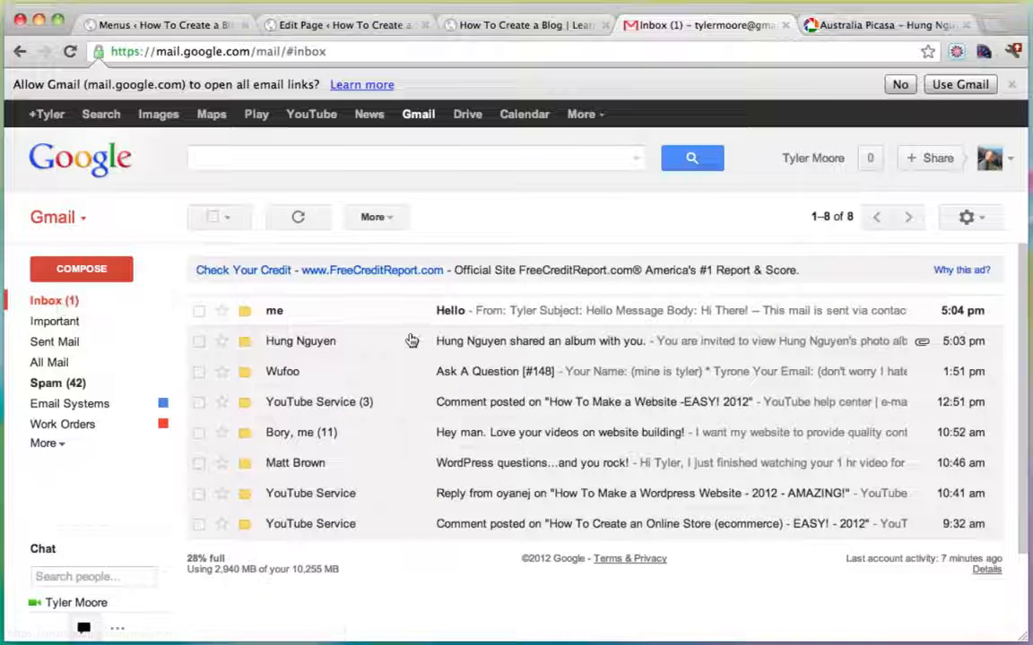
# Open the 'Hello' contact-form message and check its 'Hi There!' body.
pyautogui.click(451, 313)
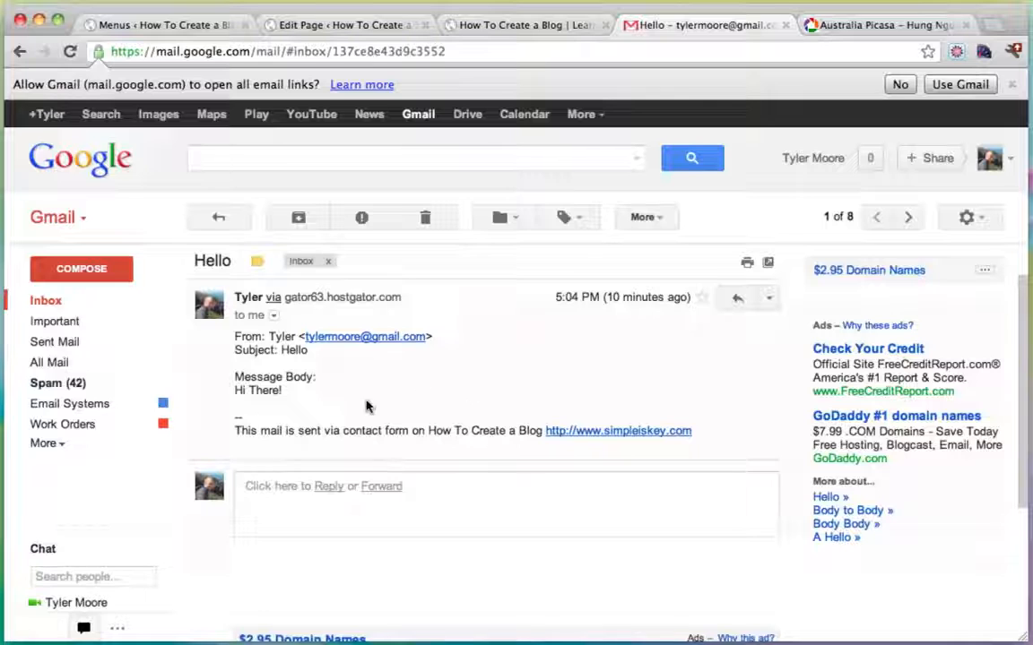
pyautogui.moveTo(233, 378); pyautogui.dragTo(299, 394)
pyautogui.click(295, 397)
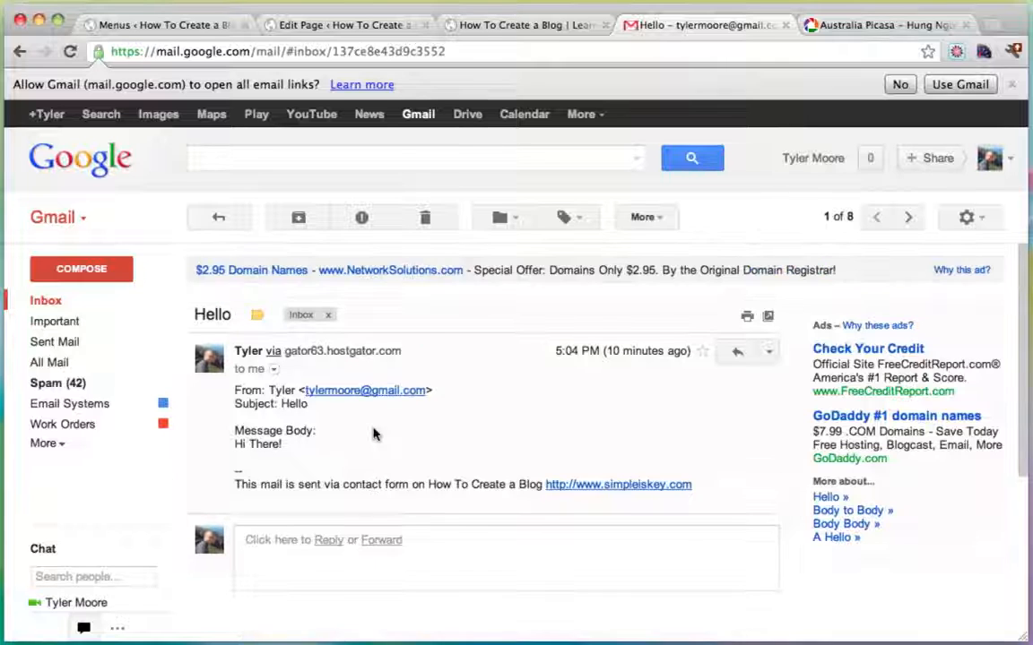
pyautogui.click(537, 28)
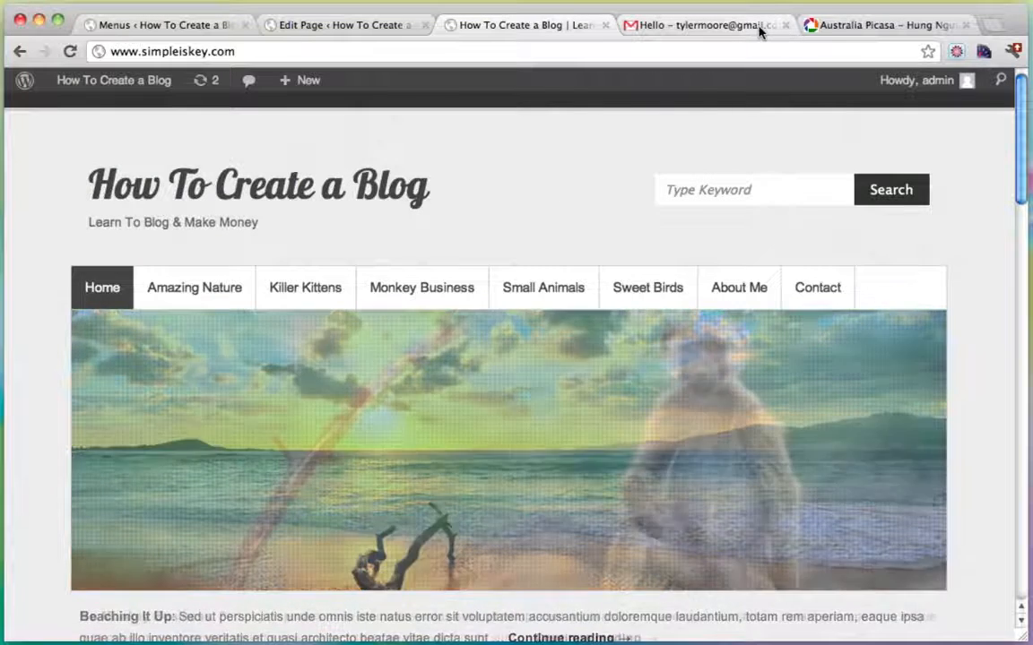
pyautogui.click(761, 32)
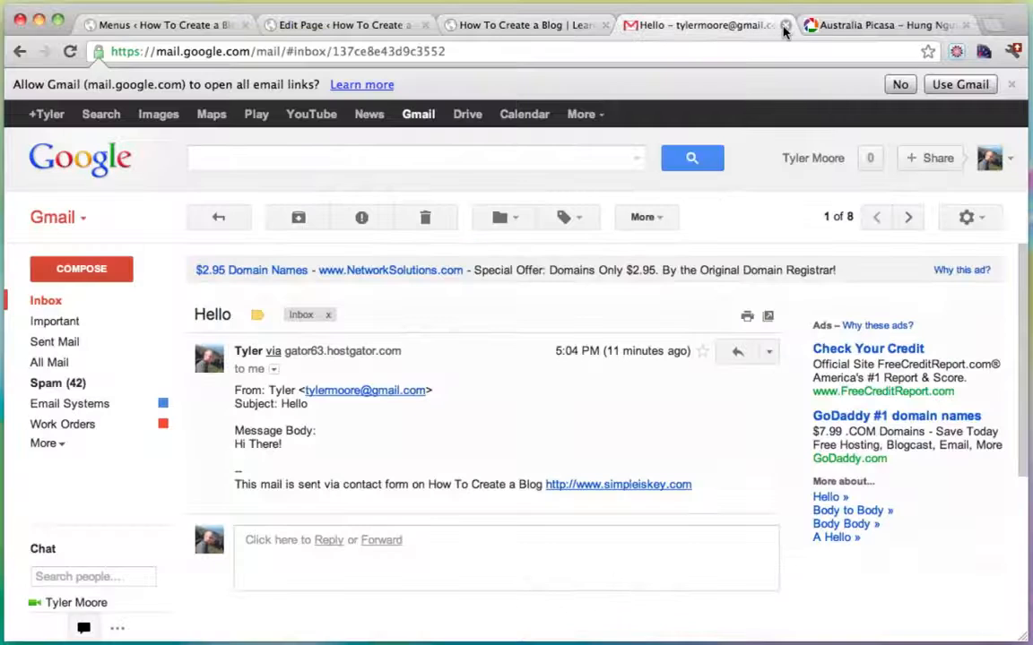
# Close the email, photo album, Contact editor and menus tabs, leaving only the blog.
pyautogui.click(785, 27)
pyautogui.click(784, 27)
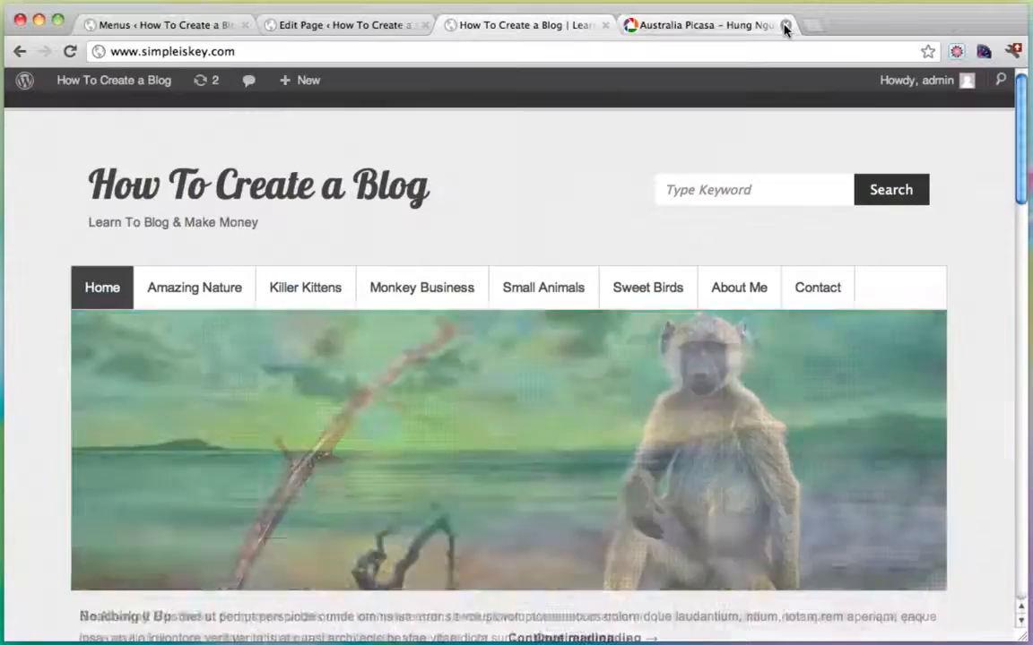
pyautogui.click(392, 27)
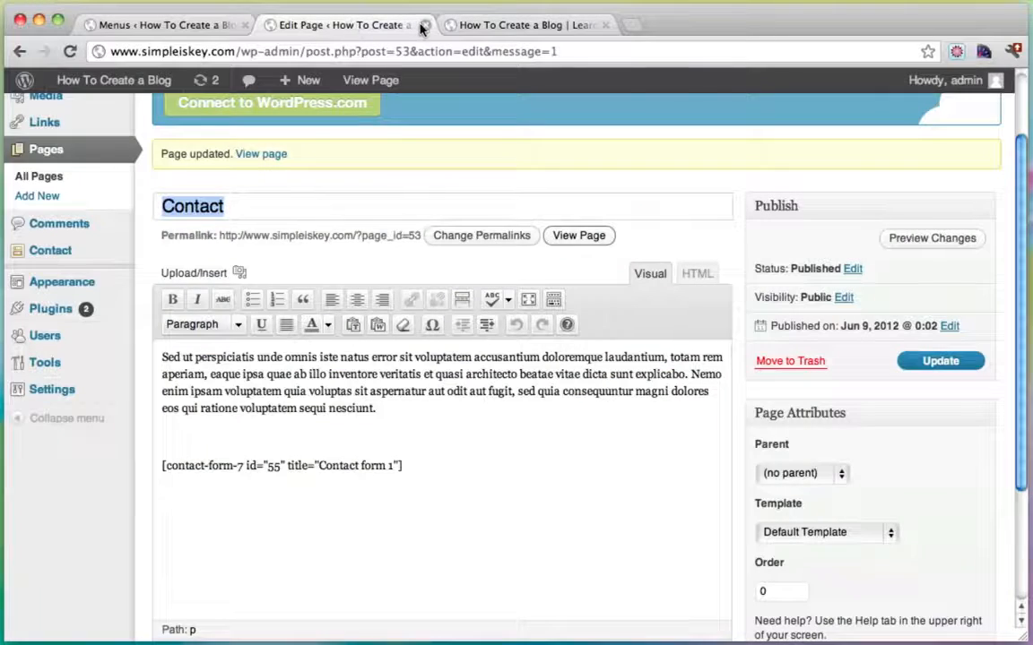
pyautogui.click(424, 25)
pyautogui.click(214, 25)
pyautogui.click(240, 25)
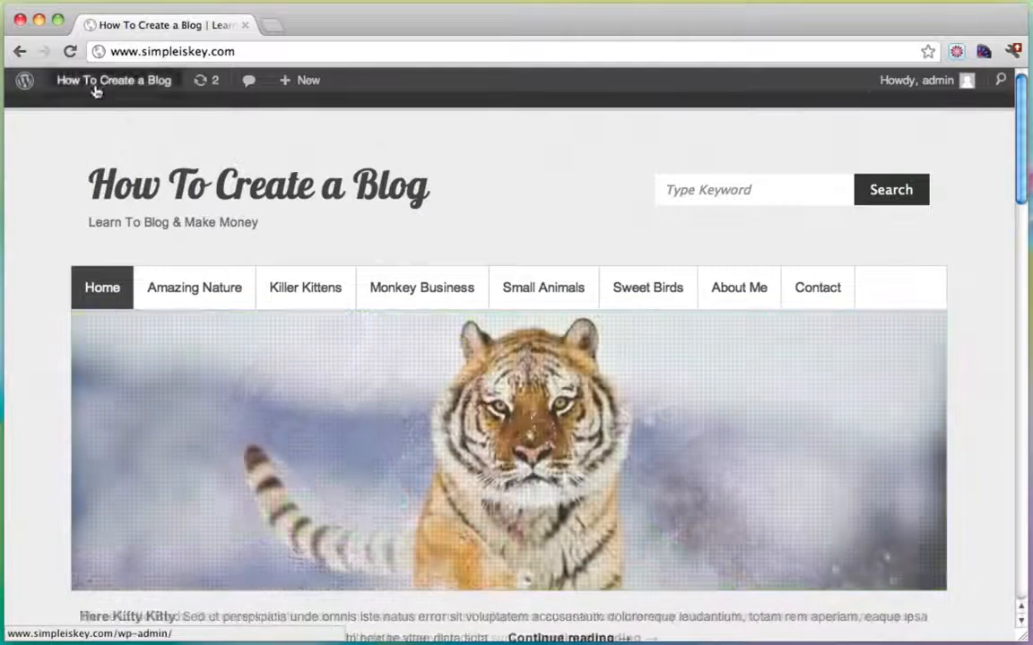
# Save the Logo settings under Appearance > Theme Options.
pyautogui.moveTo(65, 89)
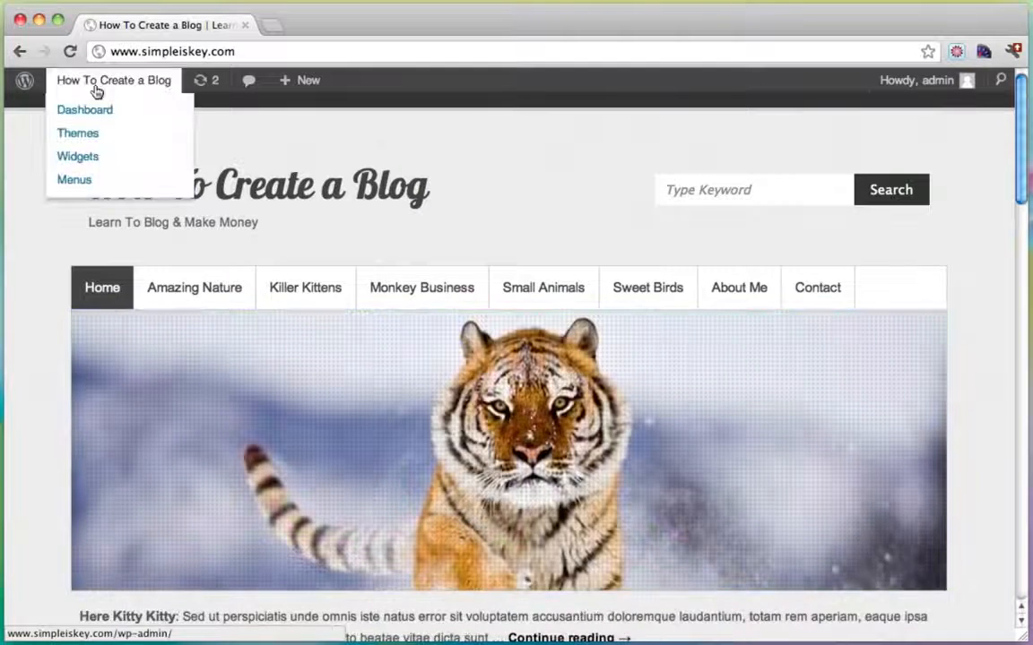
pyautogui.click(93, 119)
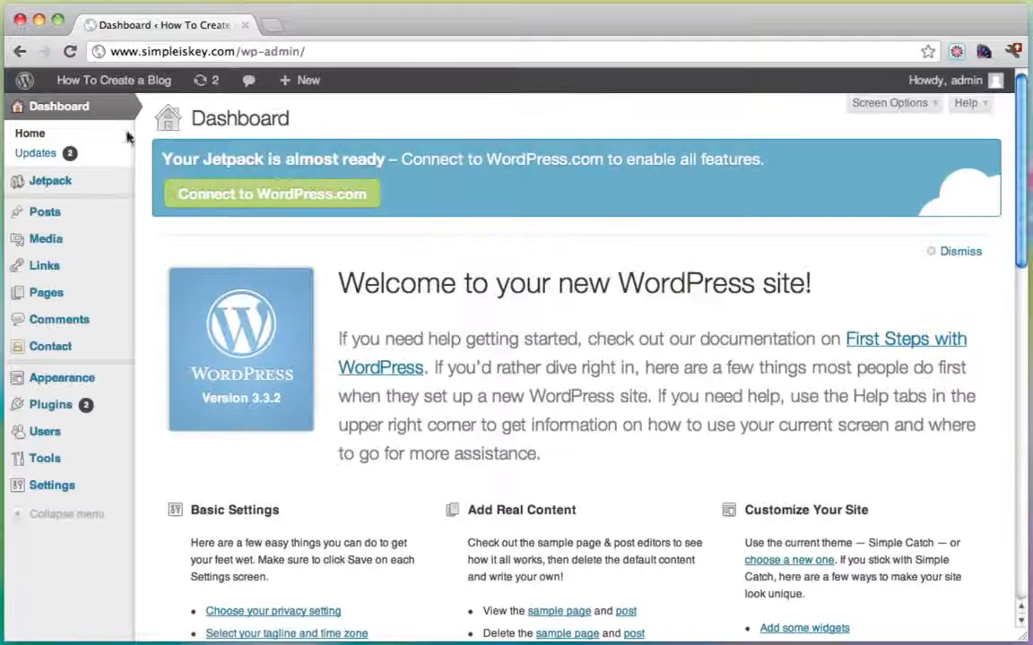
pyautogui.moveTo(94, 387)
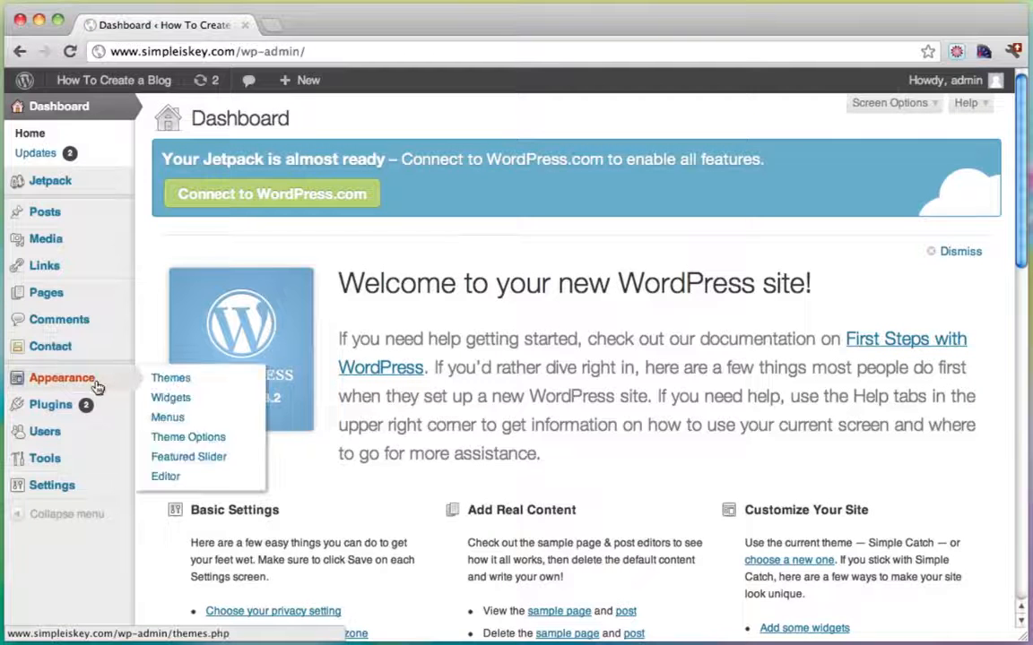
pyautogui.click(183, 438)
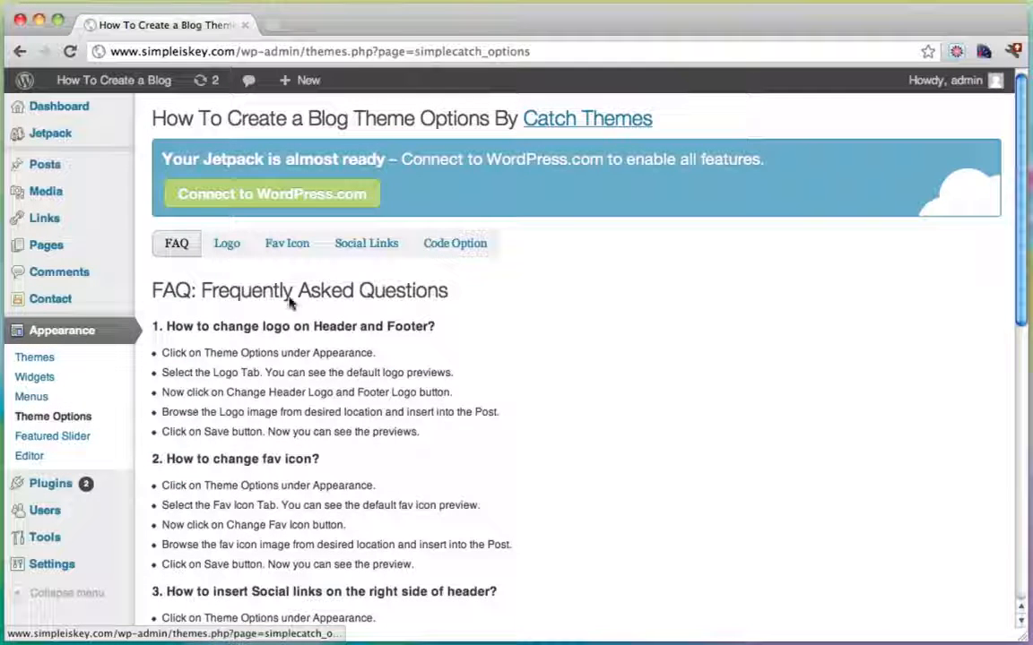
pyautogui.click(227, 246)
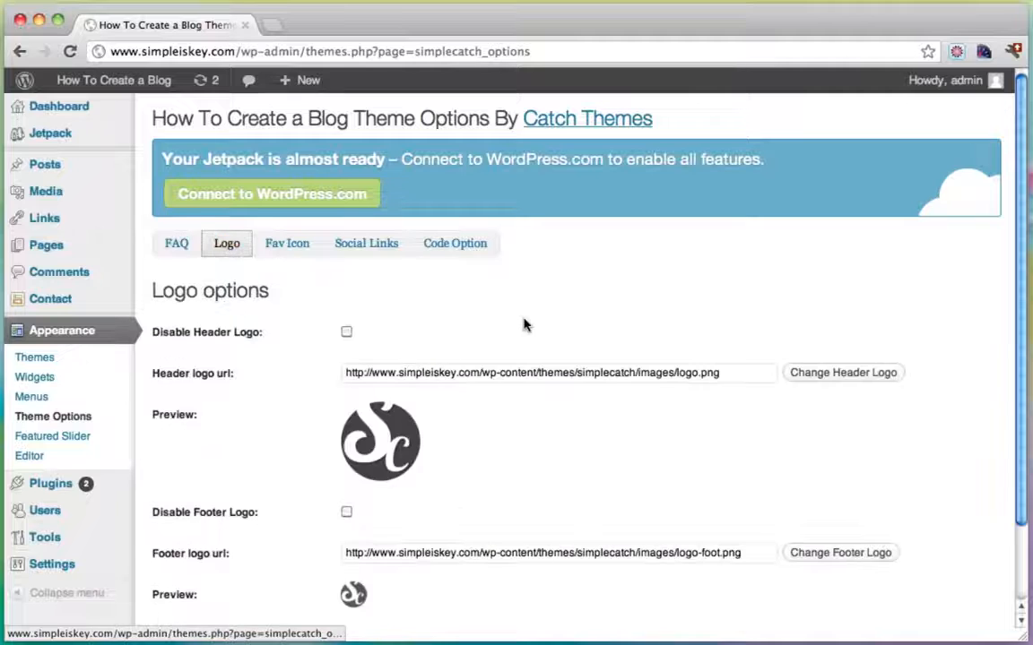
pyautogui.scroll(-3, 524, 324)
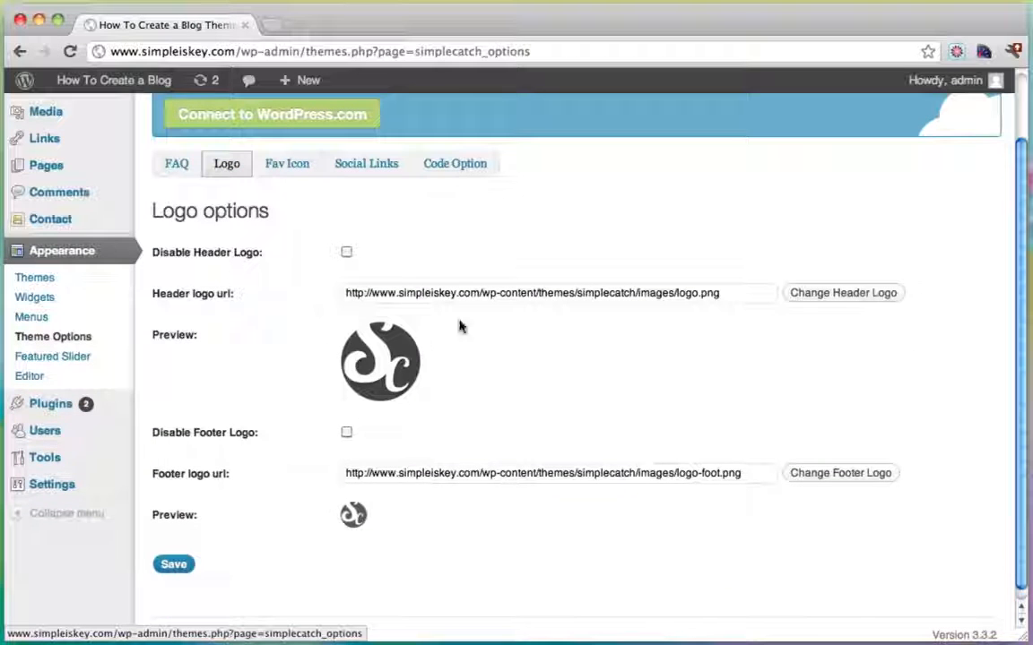
pyautogui.click(174, 565)
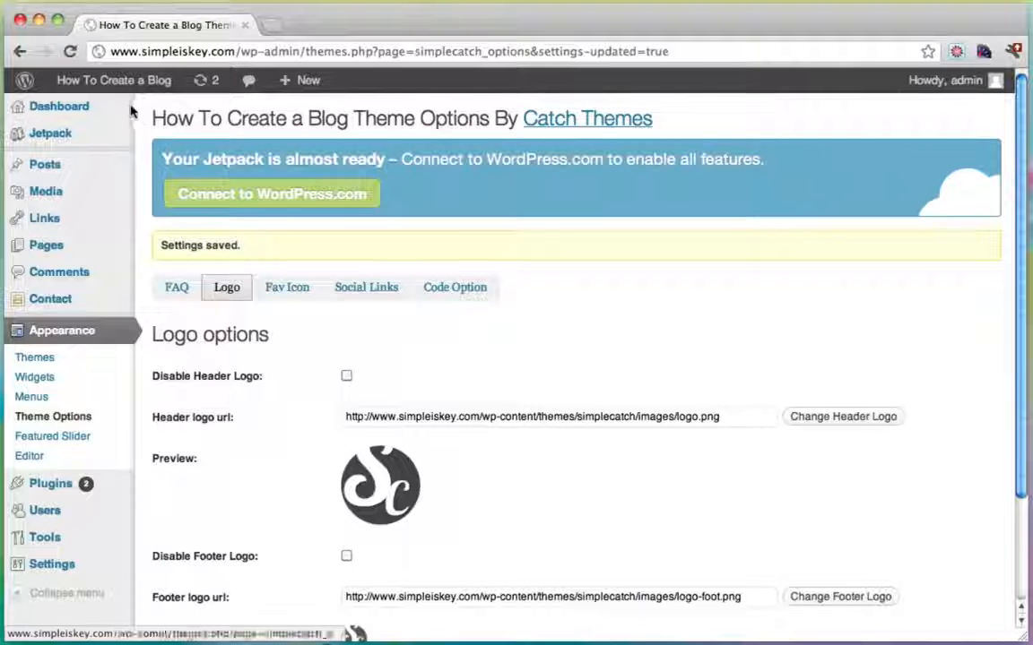
# View the front page with the logo, then return to Theme Options and open a new tab.
pyautogui.click(122, 87)
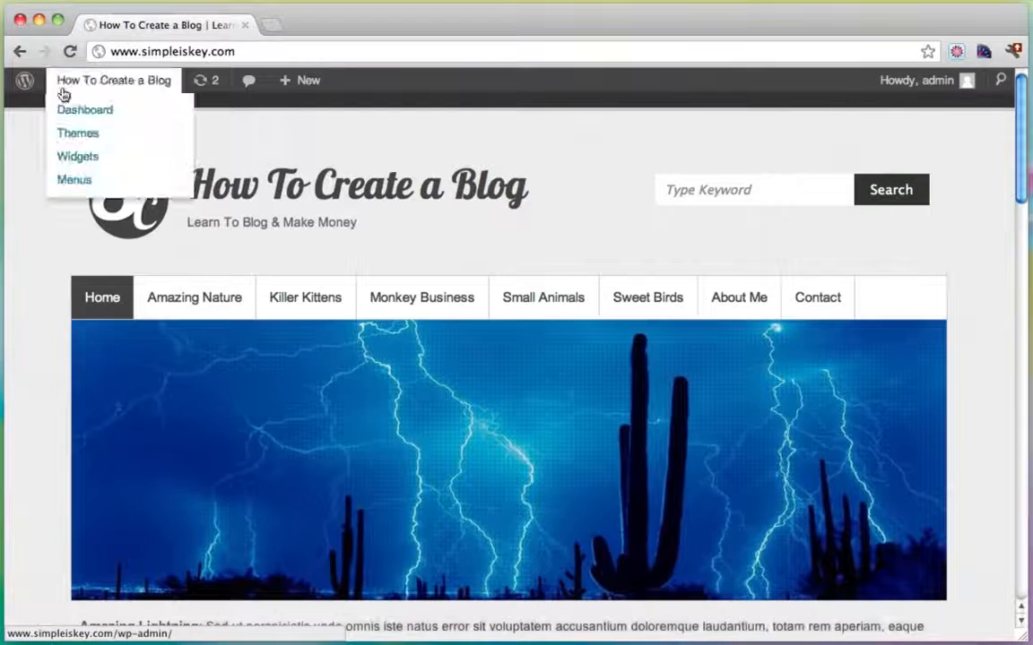
pyautogui.click(71, 112)
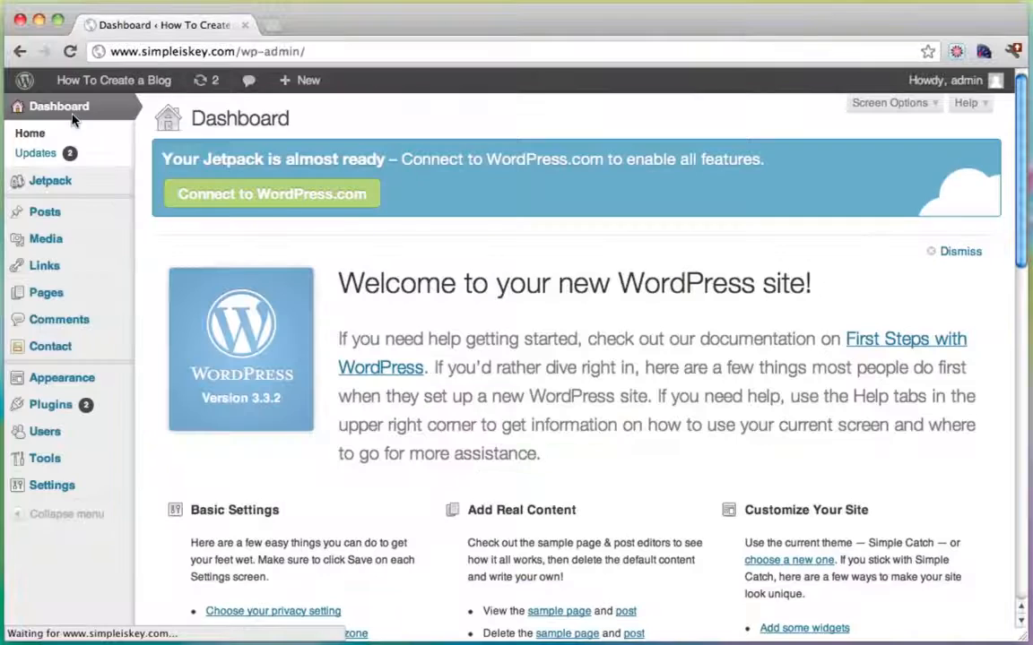
pyautogui.moveTo(72, 381)
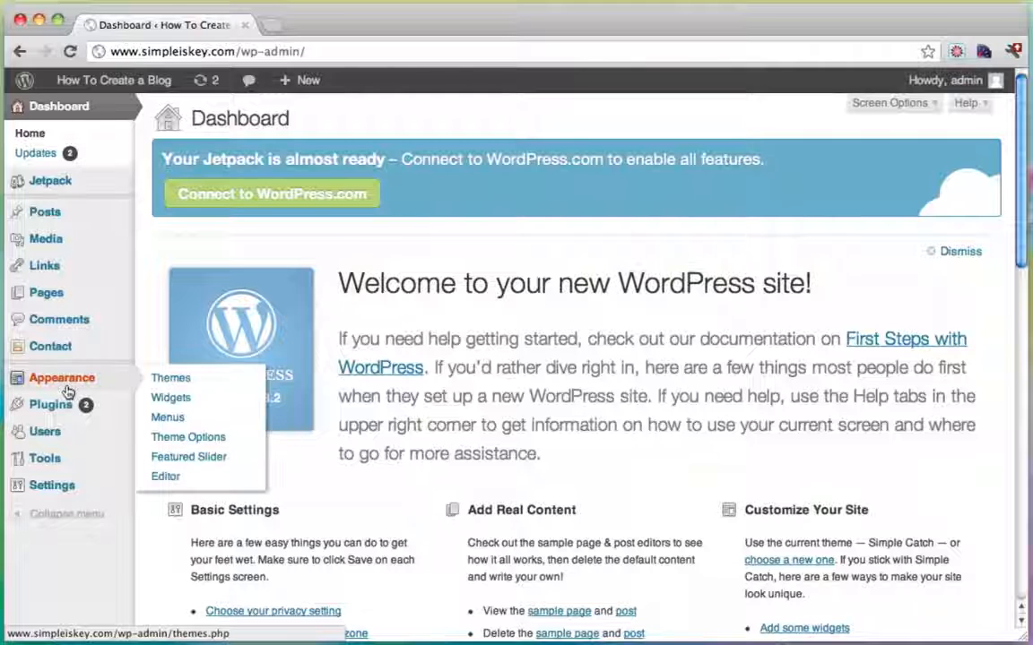
pyautogui.click(195, 438)
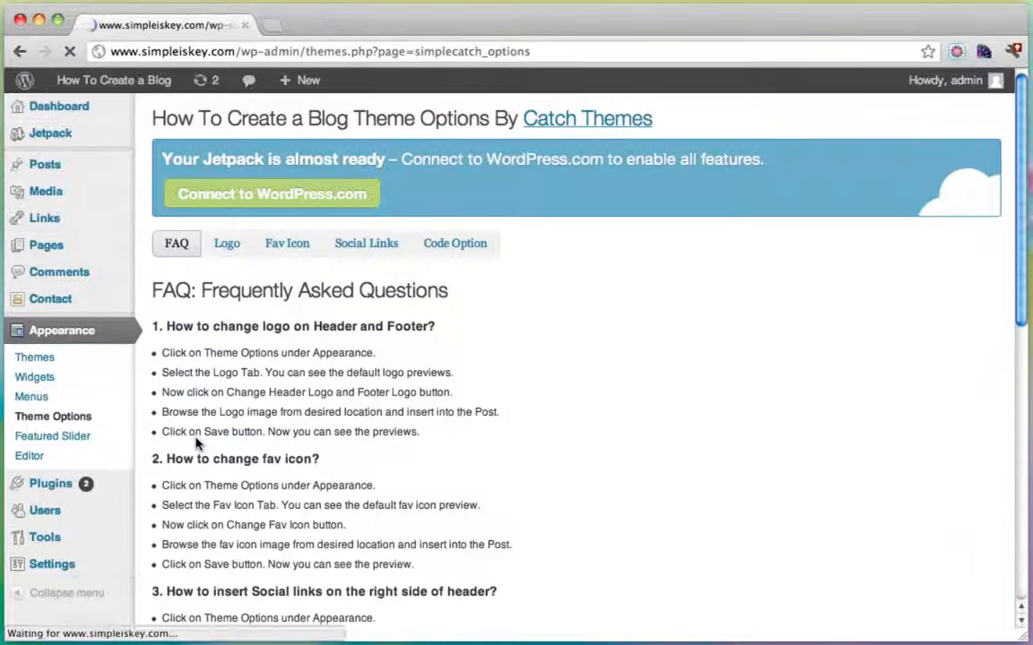
pyautogui.click(273, 32)
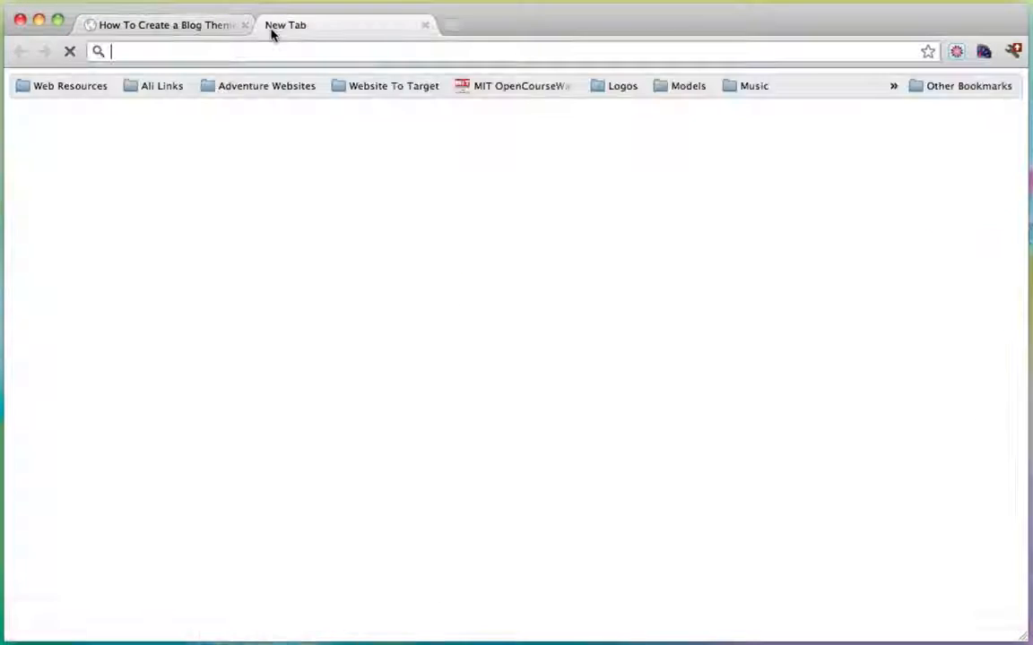
pyautogui.write('www.dryicons.com')
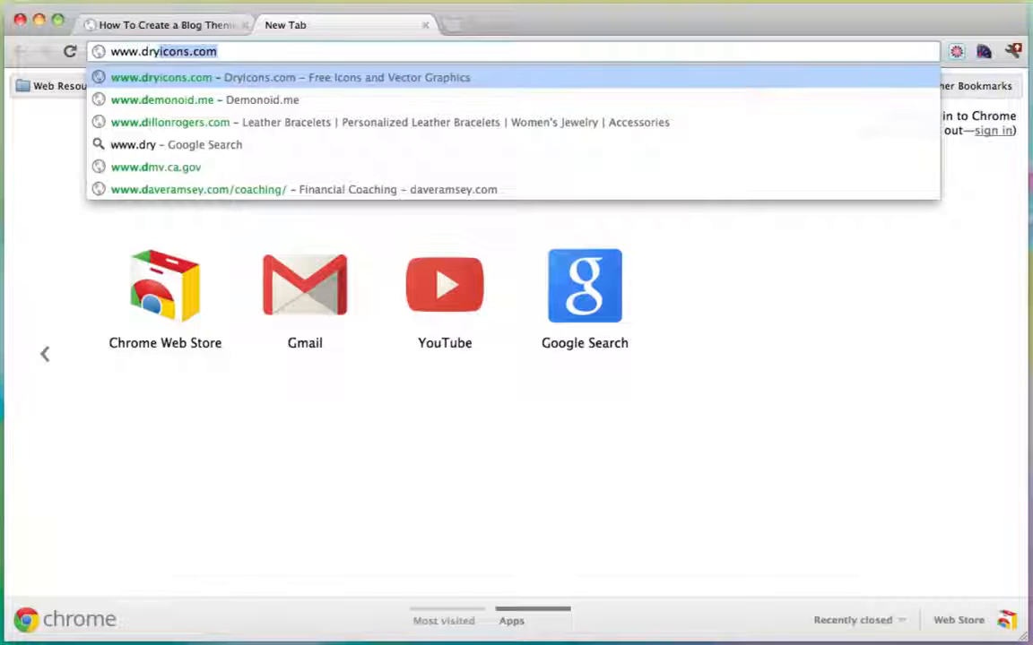
pyautogui.press('Return')
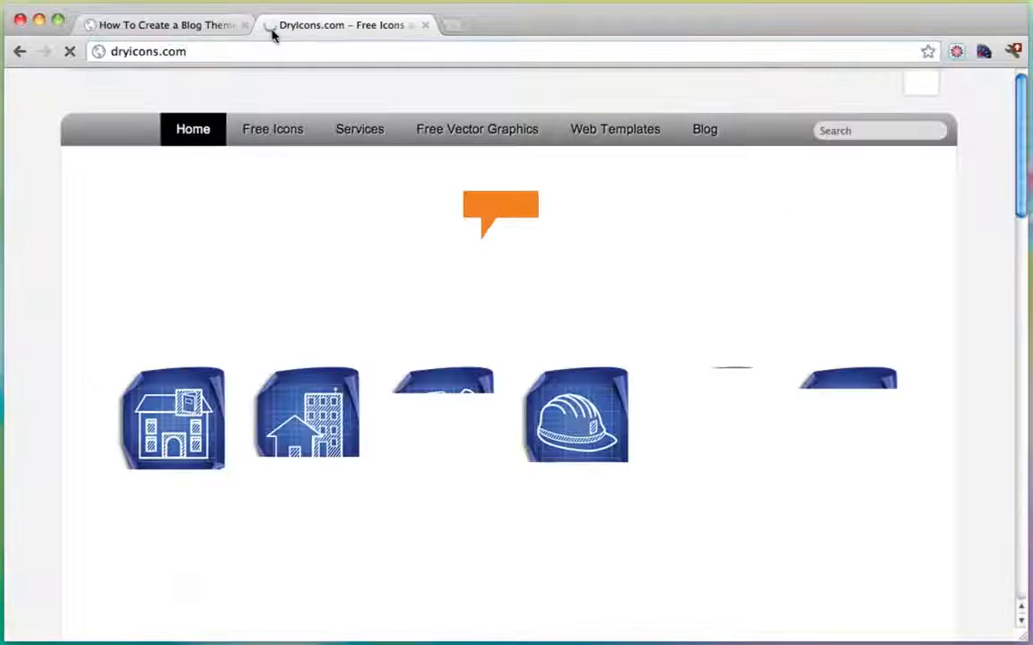
pyautogui.scroll(-10, 563, 285)
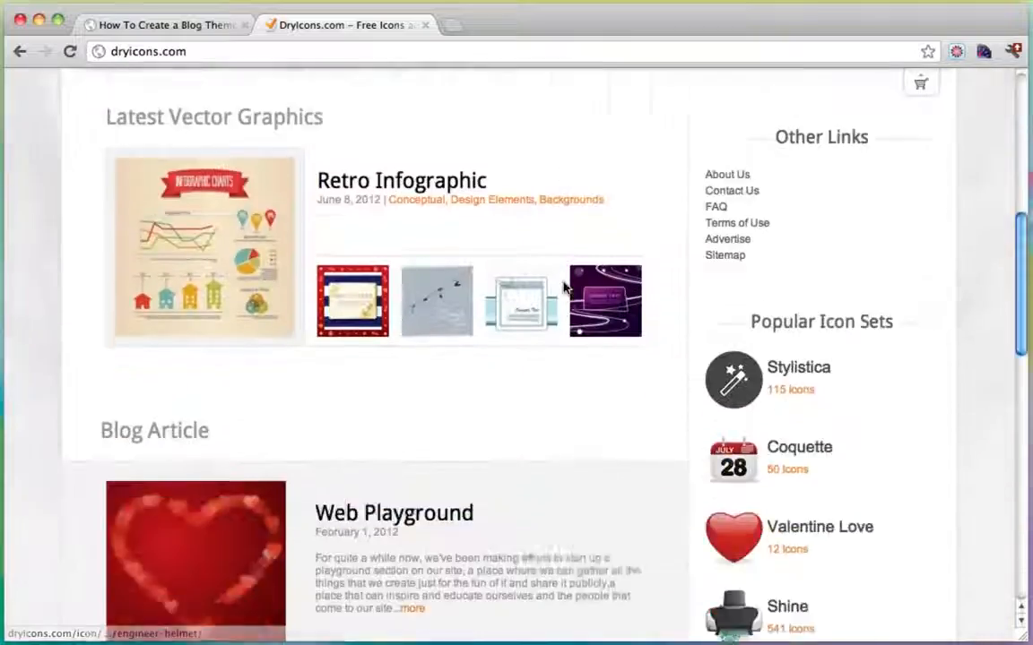
pyautogui.scroll(10, 563, 287)
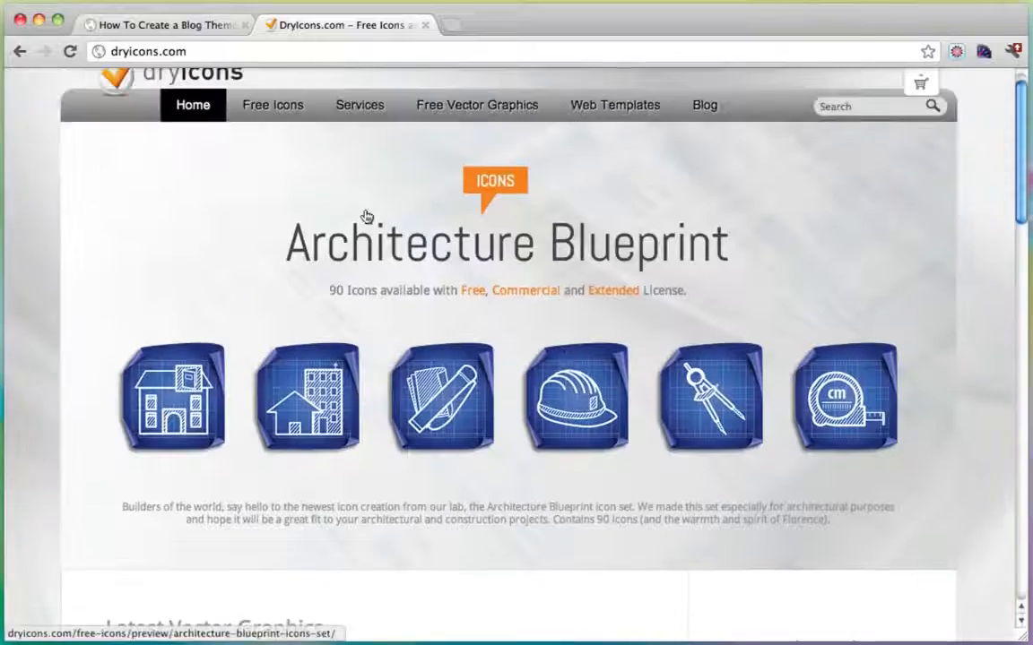
pyautogui.click(281, 108)
pyautogui.scroll(-15, 556, 385)
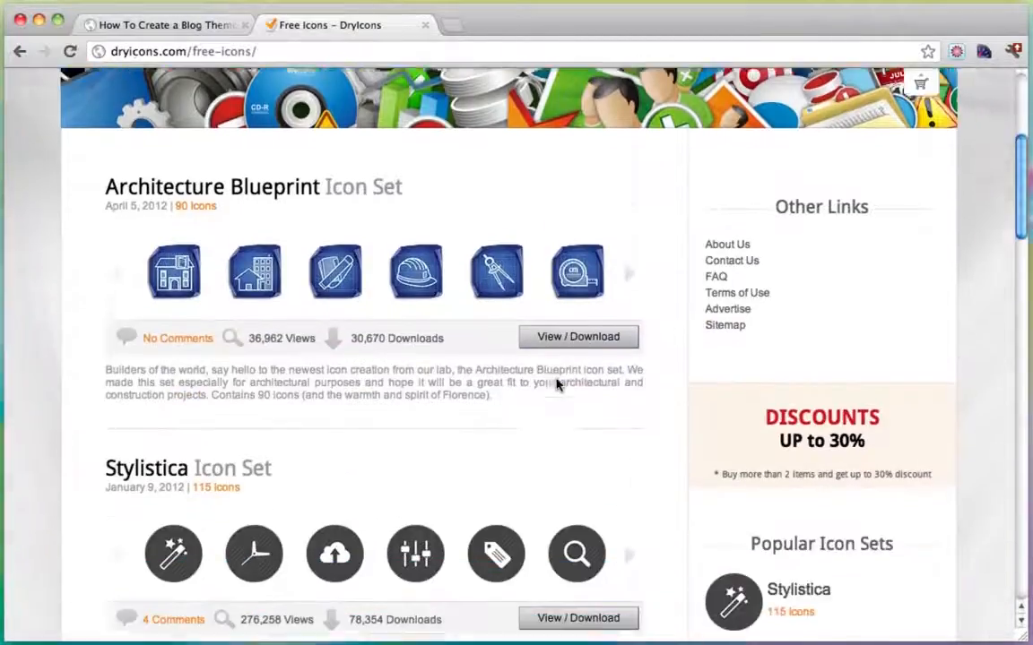
pyautogui.scroll(-8, 556, 385)
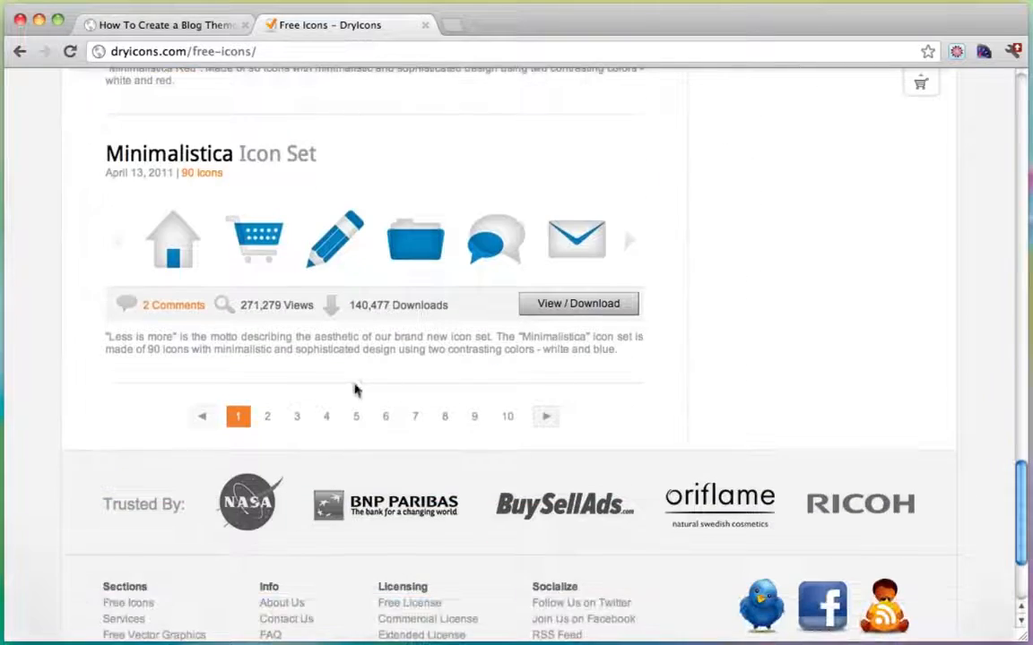
pyautogui.click(267, 416)
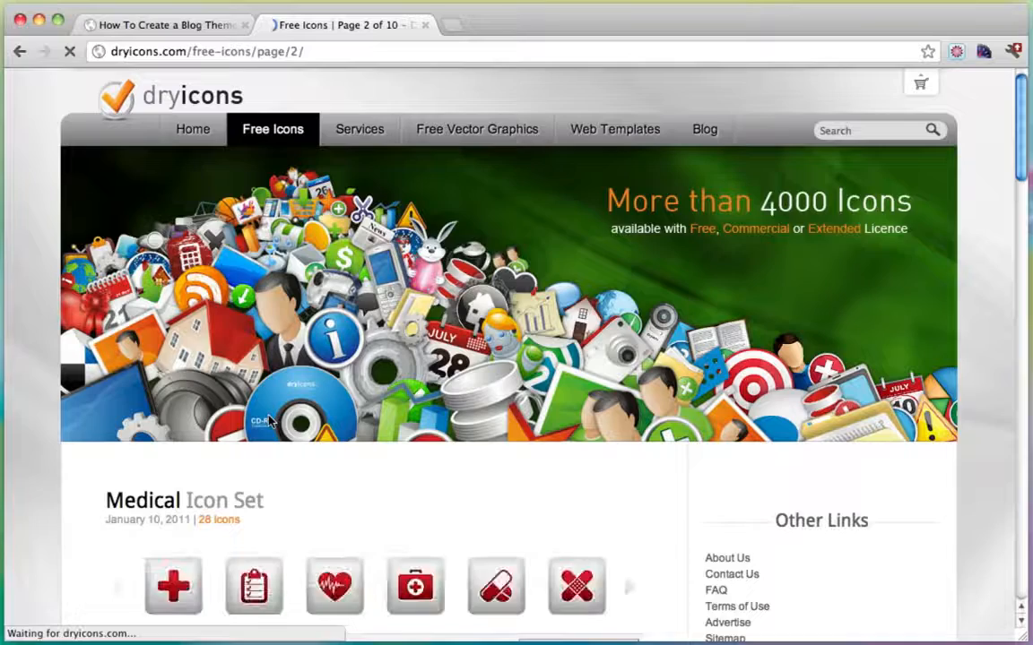
# Page through the free icon listings to pages 3, 4 and 5.
pyautogui.scroll(-5, 787, 361)
pyautogui.scroll(-10, 787, 361)
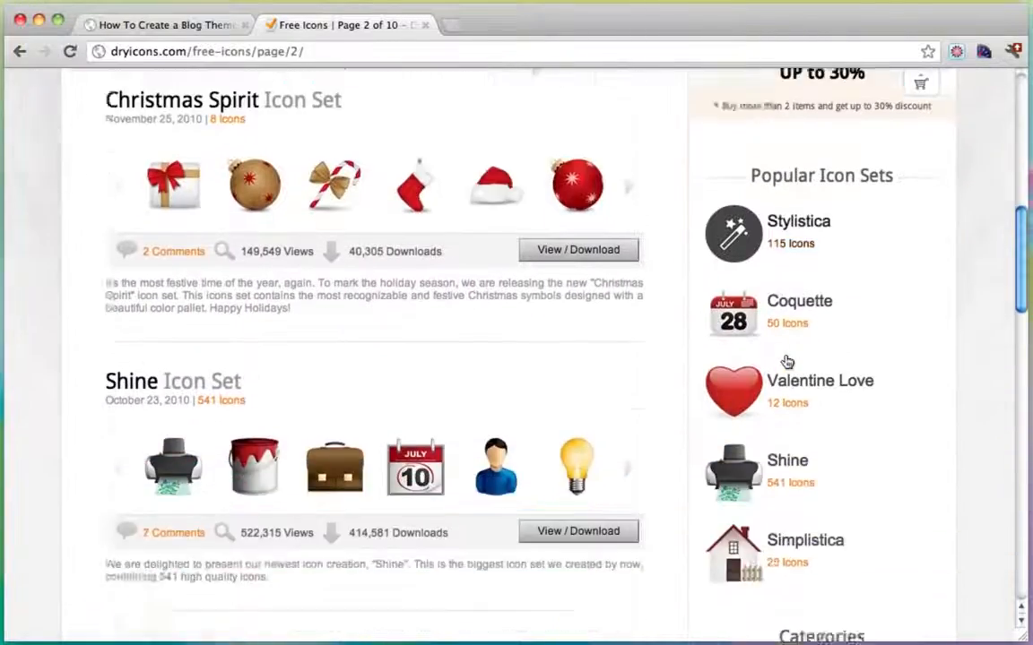
pyautogui.scroll(-10, 787, 361)
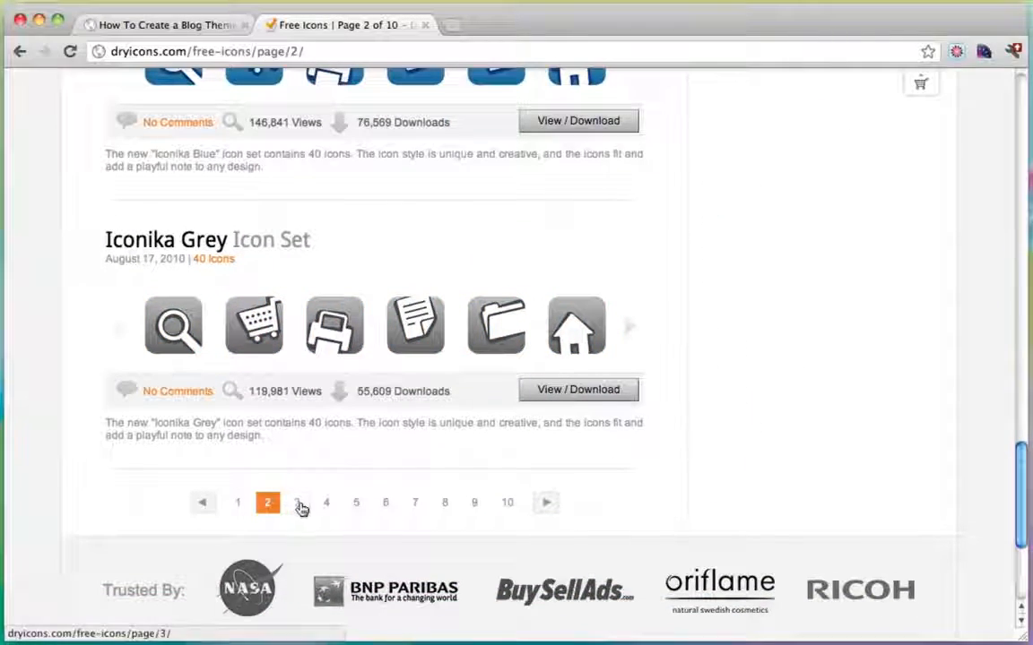
pyautogui.click(299, 504)
pyautogui.scroll(-10, 491, 422)
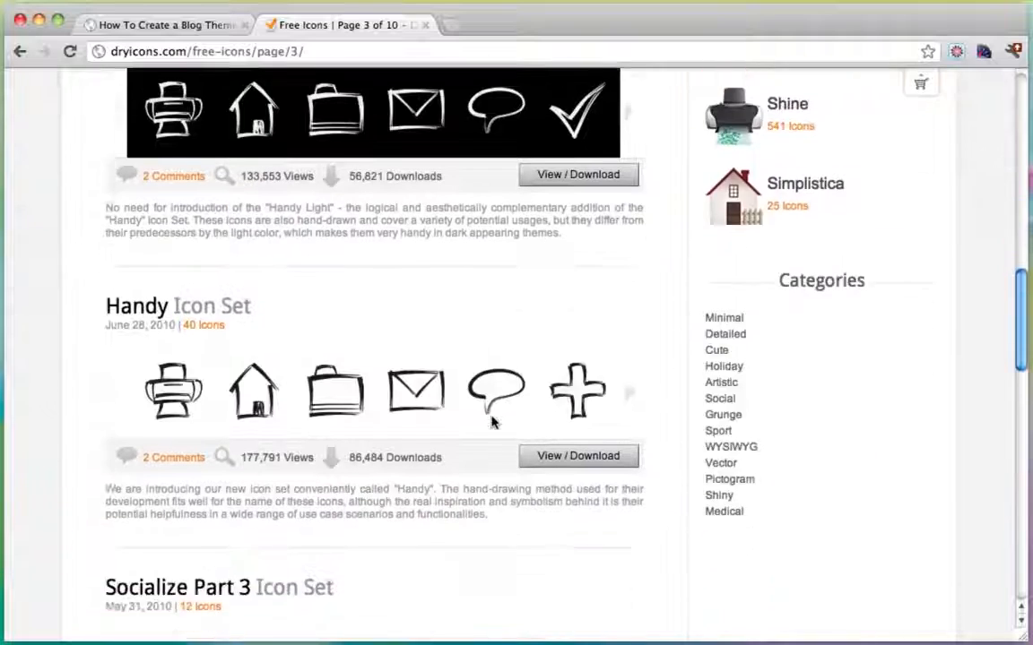
pyautogui.scroll(-5, 491, 422)
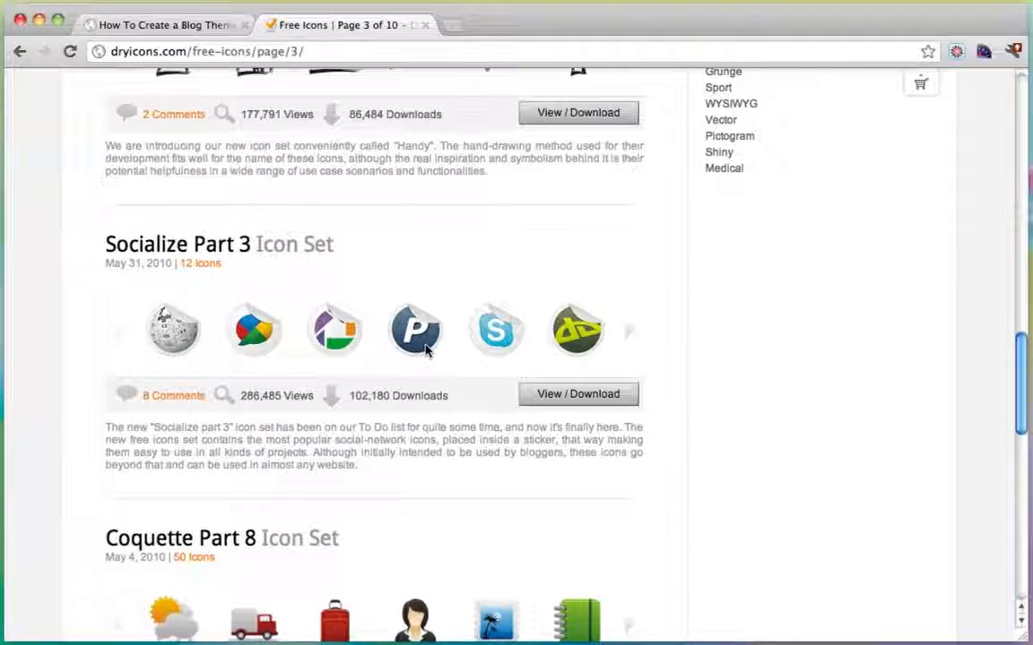
pyautogui.scroll(-3, 427, 351)
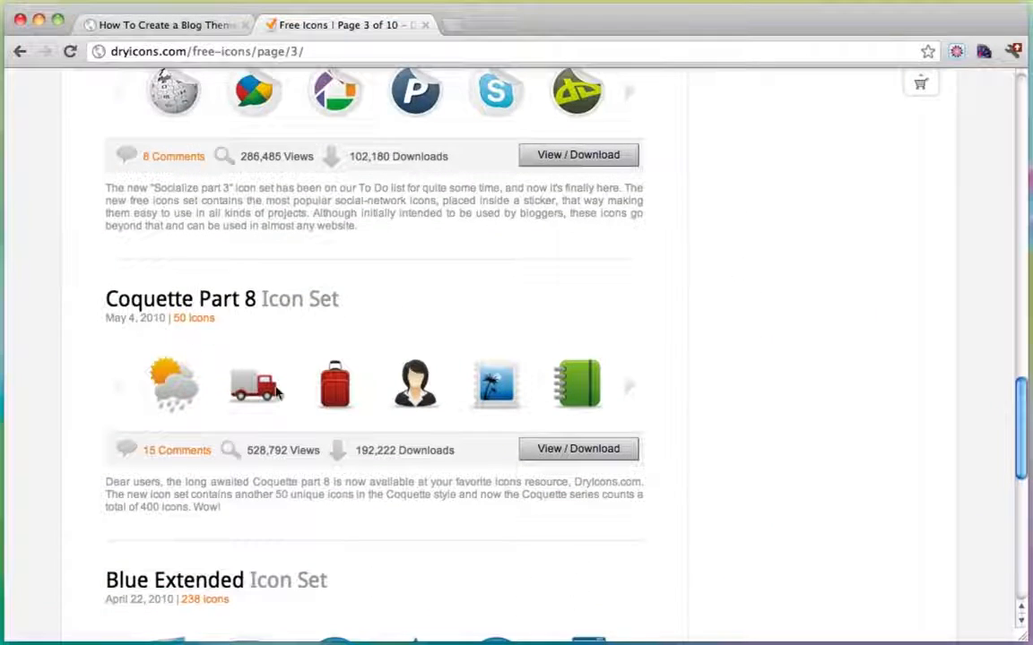
pyautogui.scroll(-5, 387, 369)
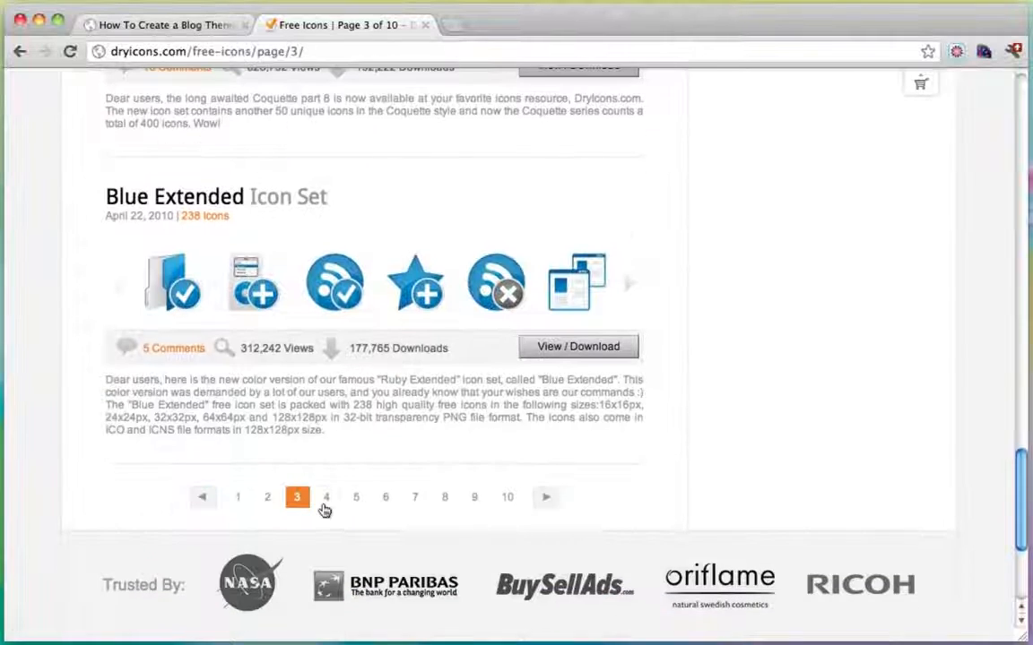
pyautogui.click(325, 507)
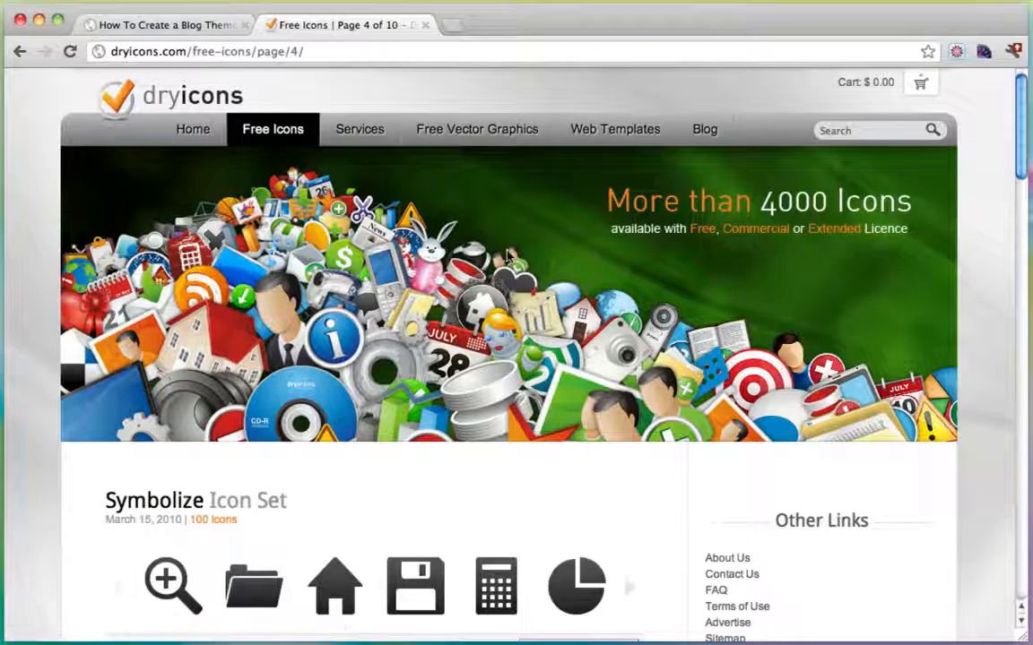
pyautogui.scroll(-7, 508, 258)
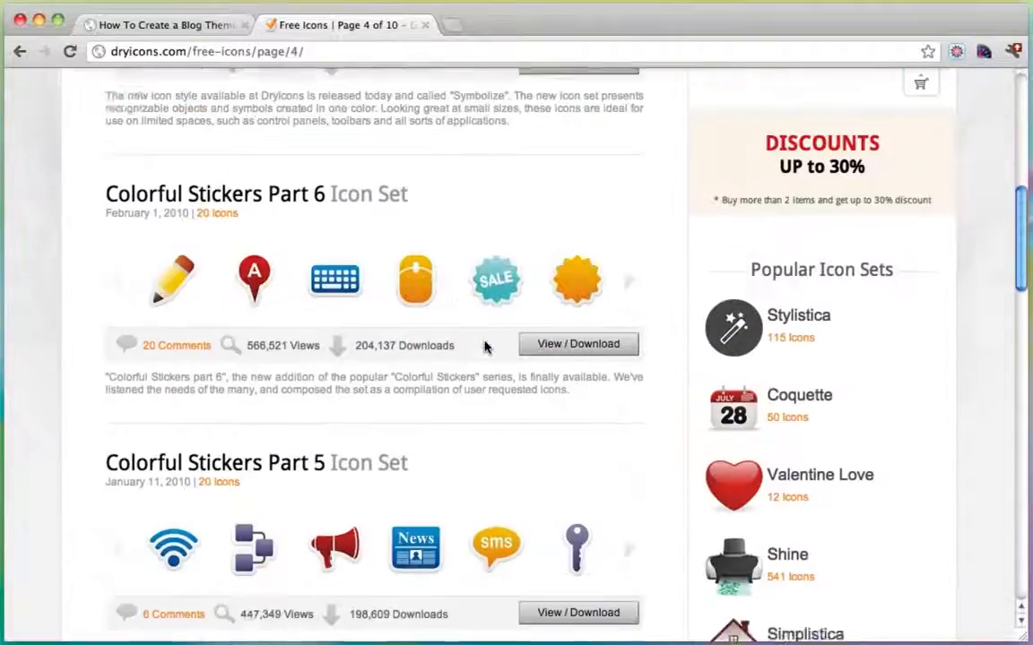
pyautogui.scroll(-10, 484, 347)
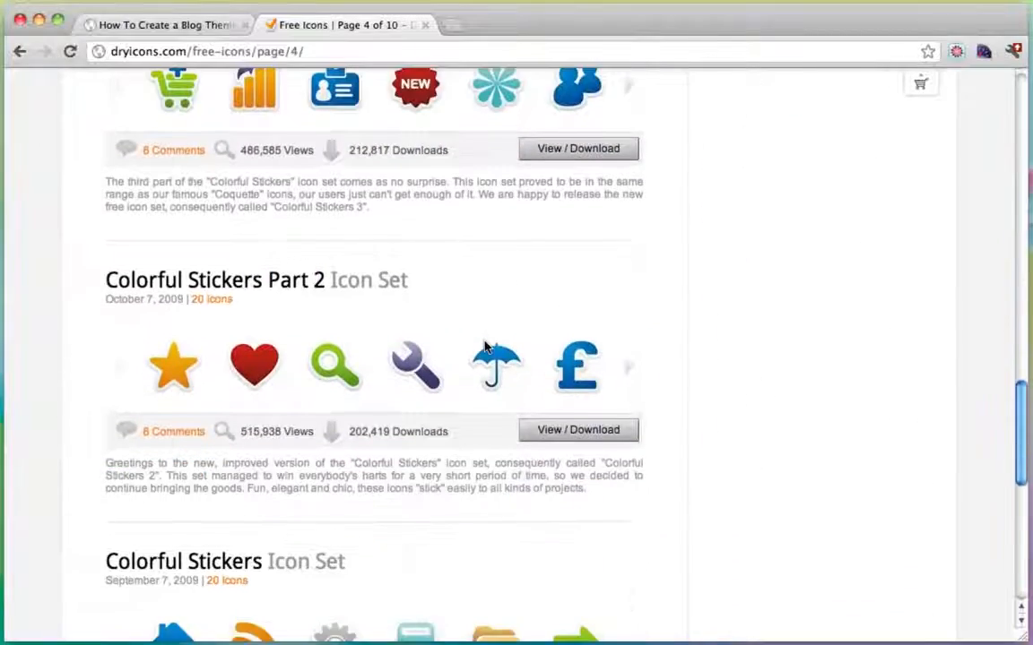
pyautogui.scroll(-3, 484, 347)
pyautogui.click(358, 533)
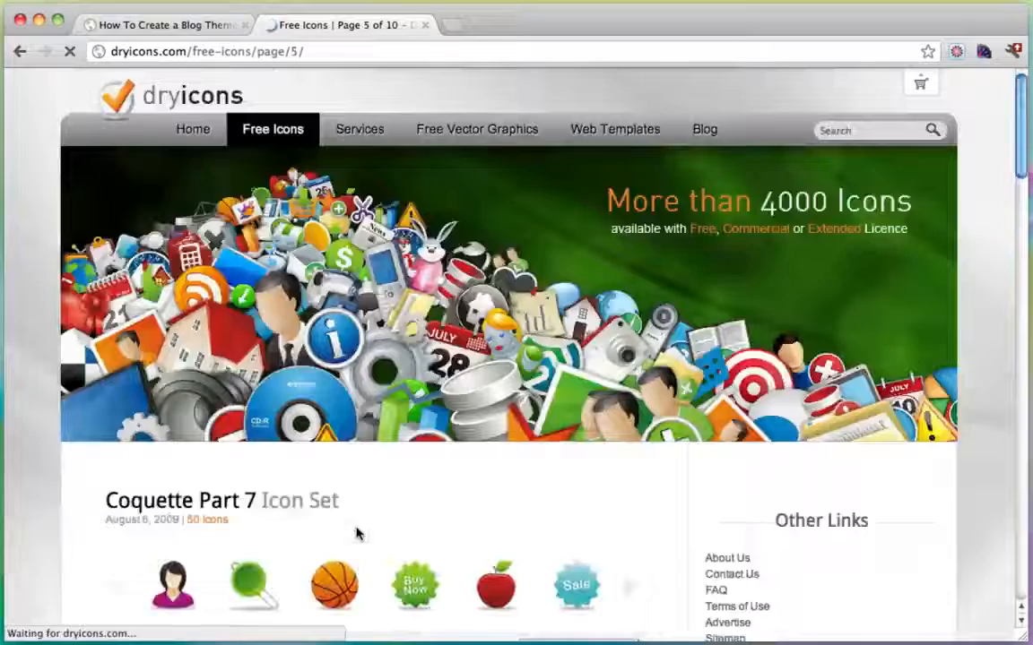
# Continue to pages 6 and 7, scrolling down to the Balloonica icon set.
pyautogui.scroll(-8, 530, 387)
pyautogui.scroll(-12, 529, 387)
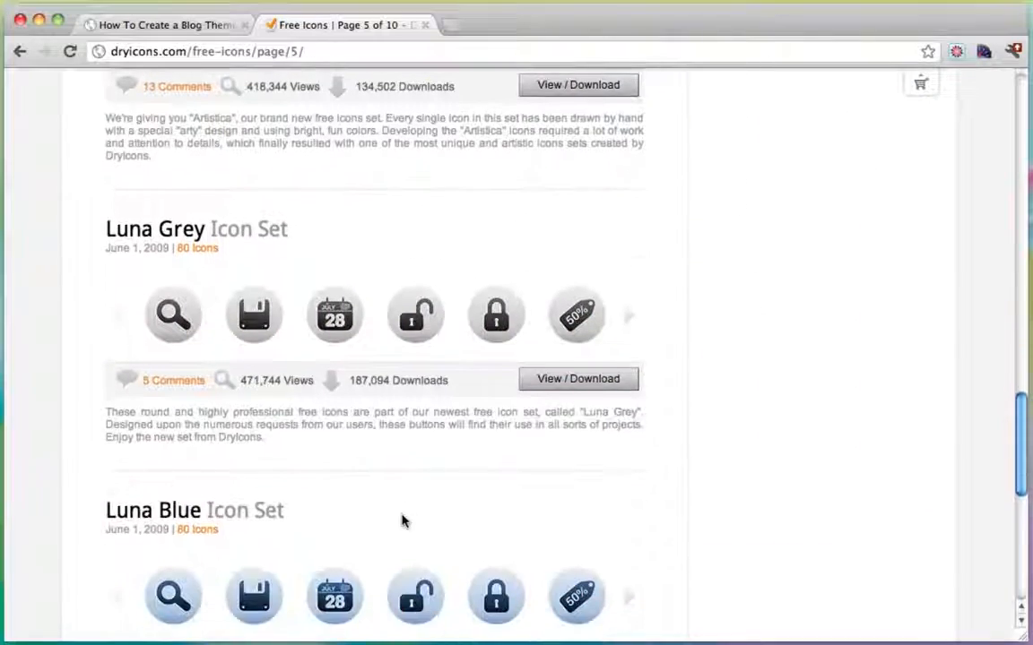
pyautogui.scroll(-4, 401, 520)
pyautogui.click(385, 480)
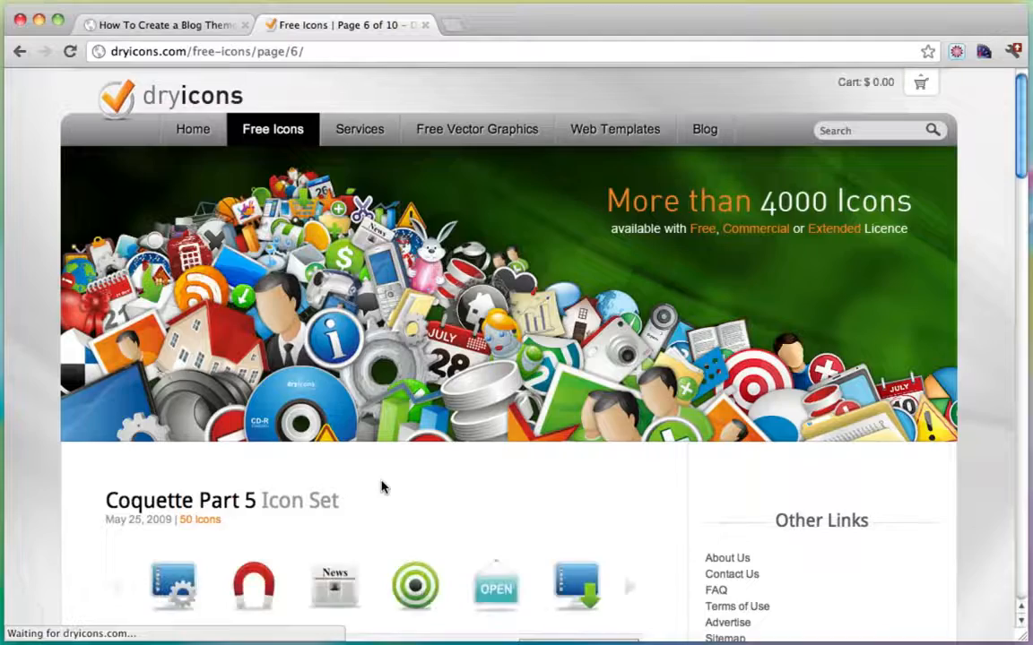
pyautogui.scroll(-10, 381, 485)
pyautogui.scroll(-15, 382, 485)
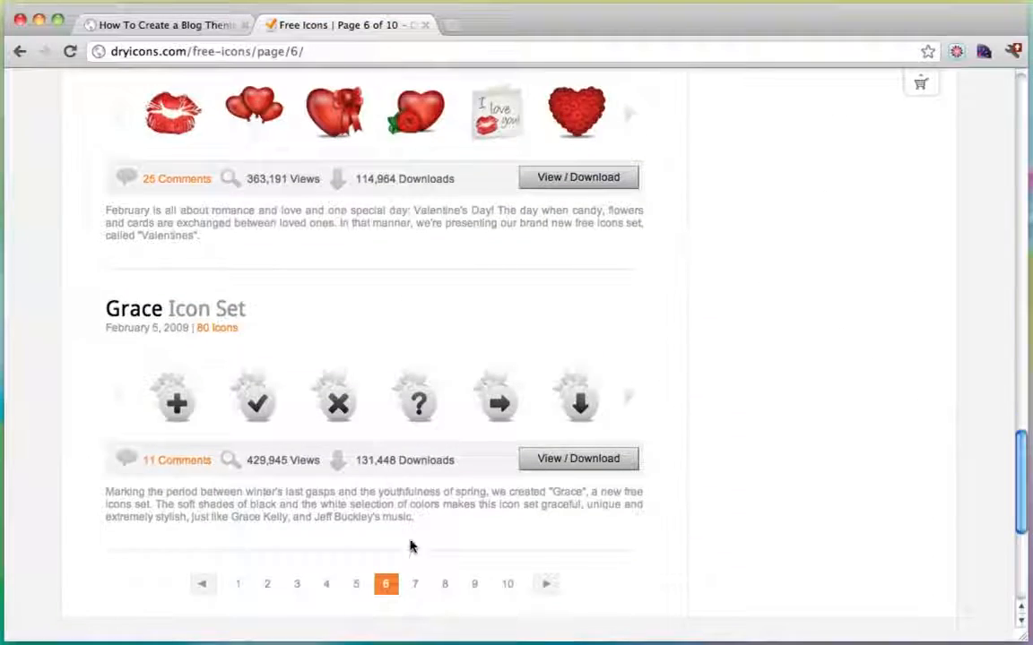
pyautogui.click(414, 584)
pyautogui.scroll(-5, 460, 521)
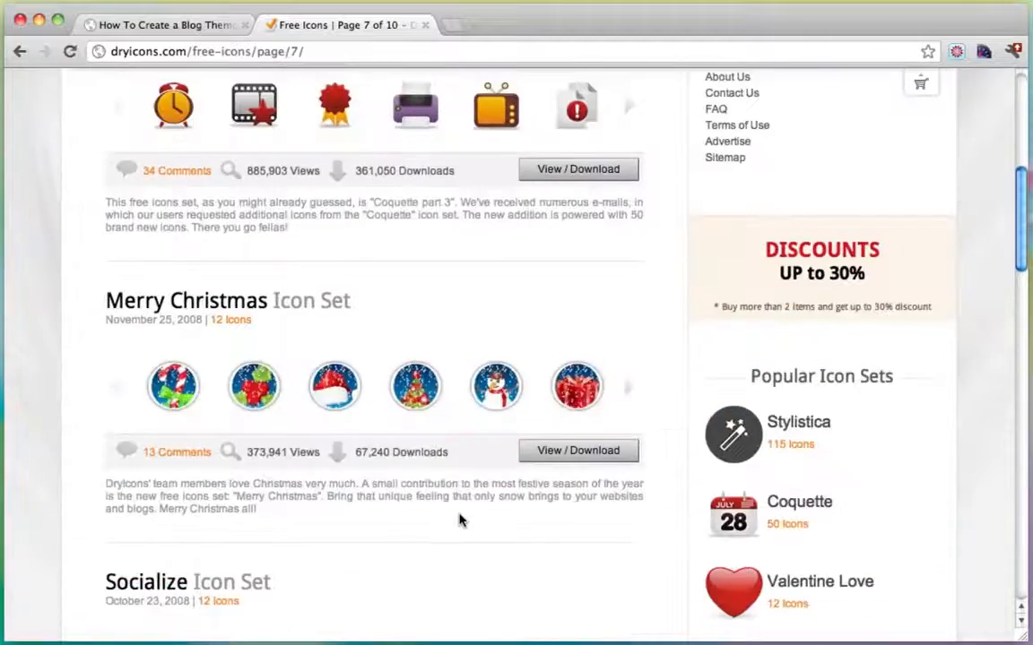
pyautogui.scroll(-12, 459, 519)
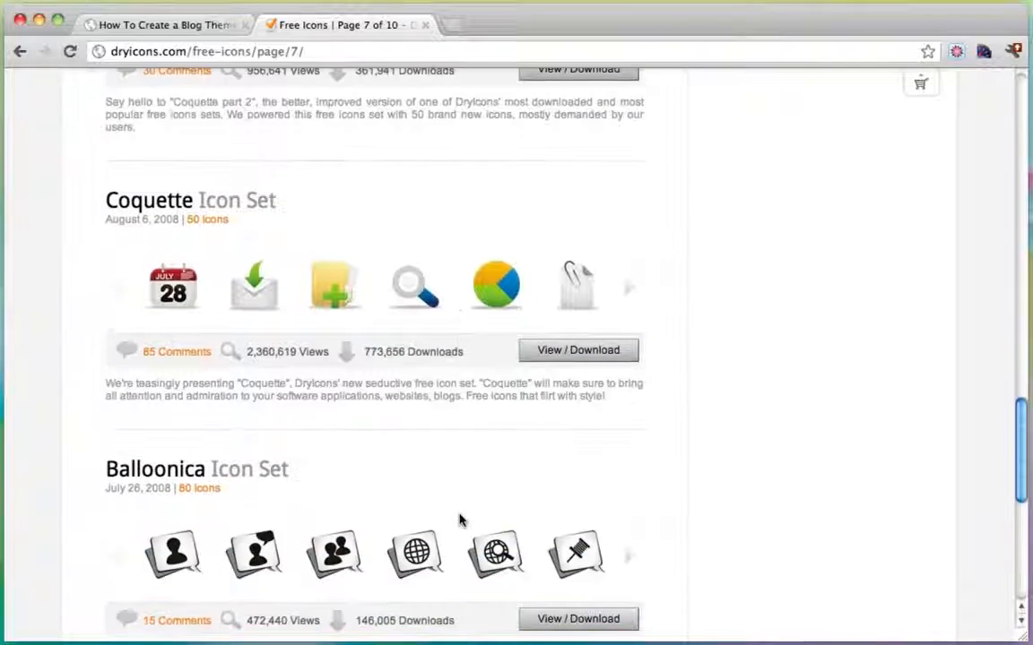
pyautogui.scroll(-3, 459, 520)
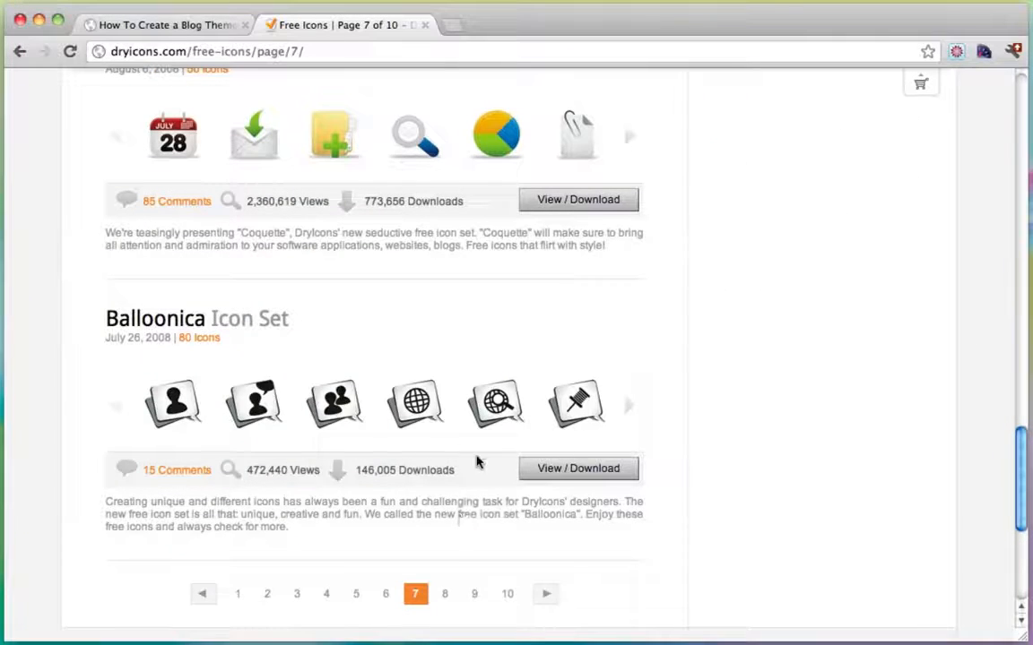
# Download the Balloonica icon set as PNG, drag the zip out, and minimise the browser.
pyautogui.click(553, 475)
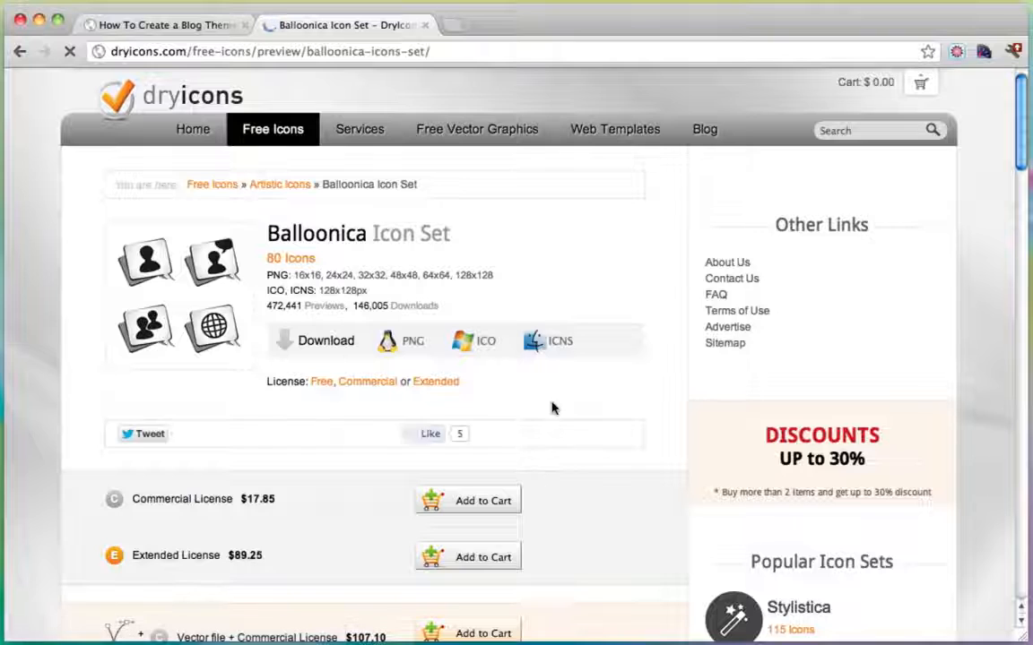
pyautogui.scroll(-5, 592, 380)
pyautogui.scroll(4, 593, 380)
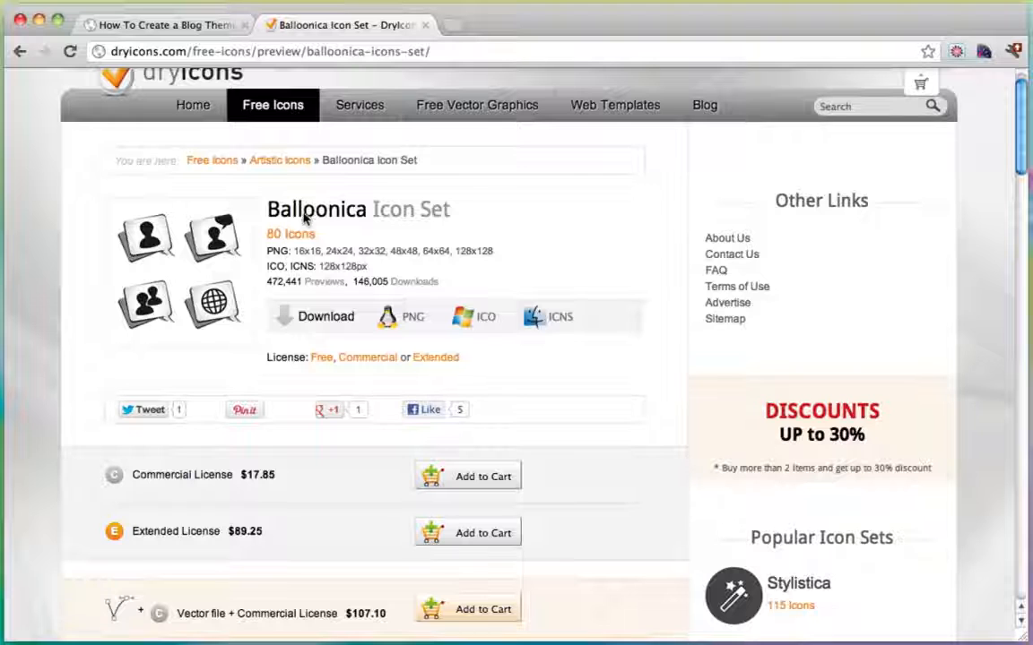
pyautogui.click(409, 319)
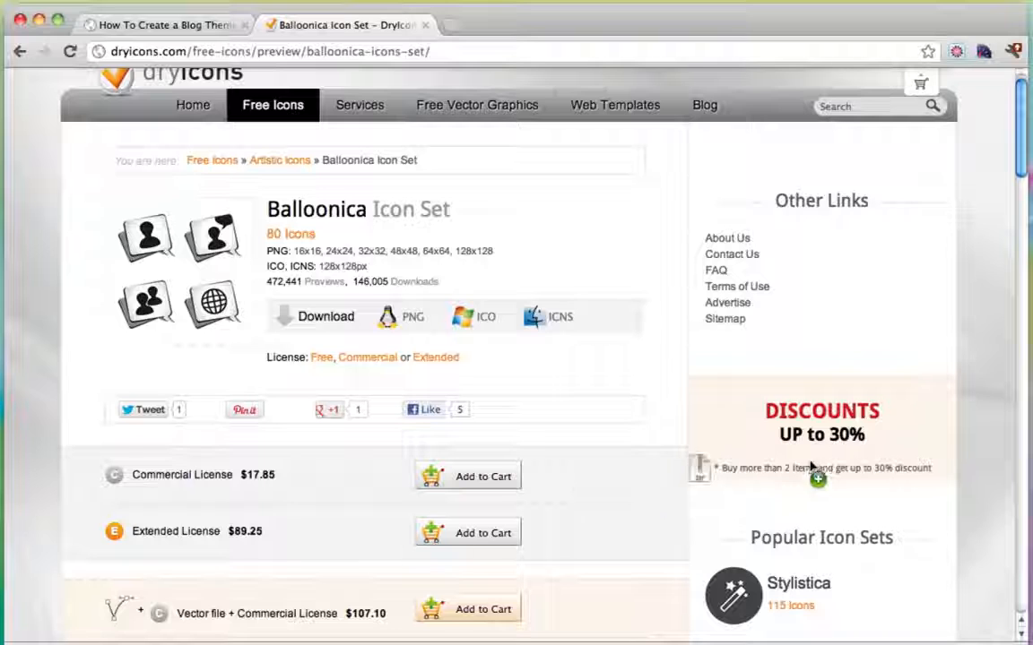
pyautogui.moveTo(811, 467); pyautogui.dragTo(1029, 448)
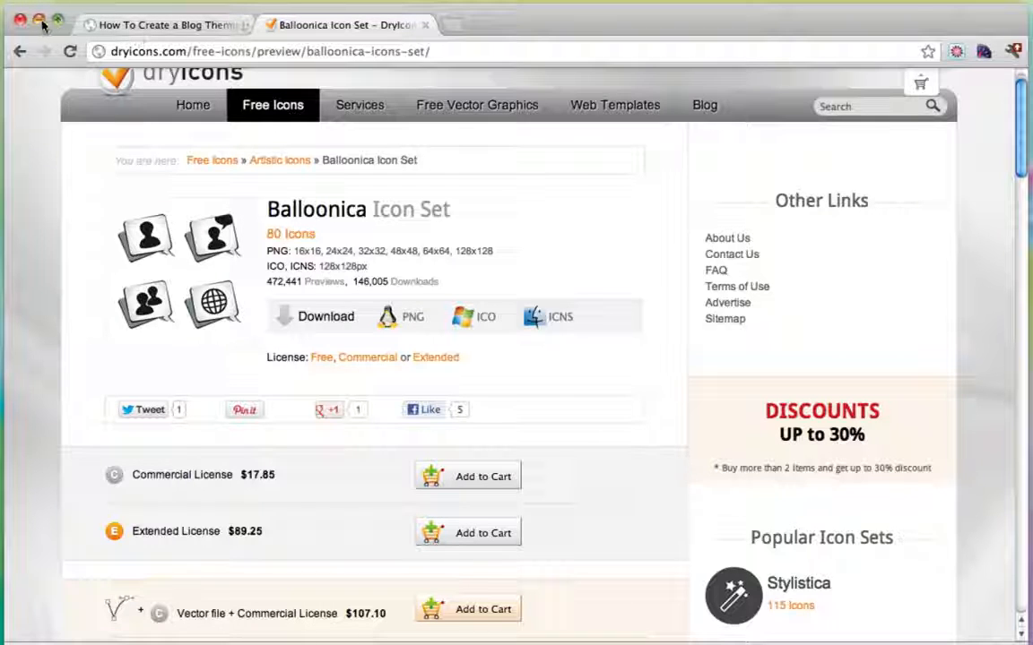
pyautogui.click(39, 21)
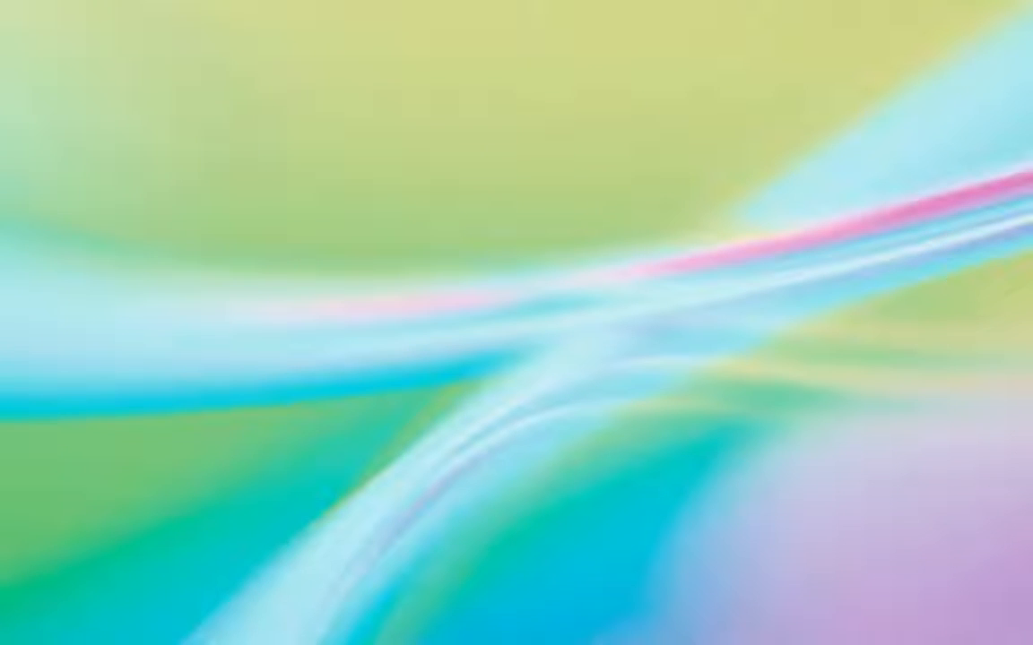
# Drop the Balloonica zip on the desktop, extract it to 'balloonica-icons-set (1)', and restore Chrome.
pyautogui.moveTo(456, 299); pyautogui.dragTo(392, 269)
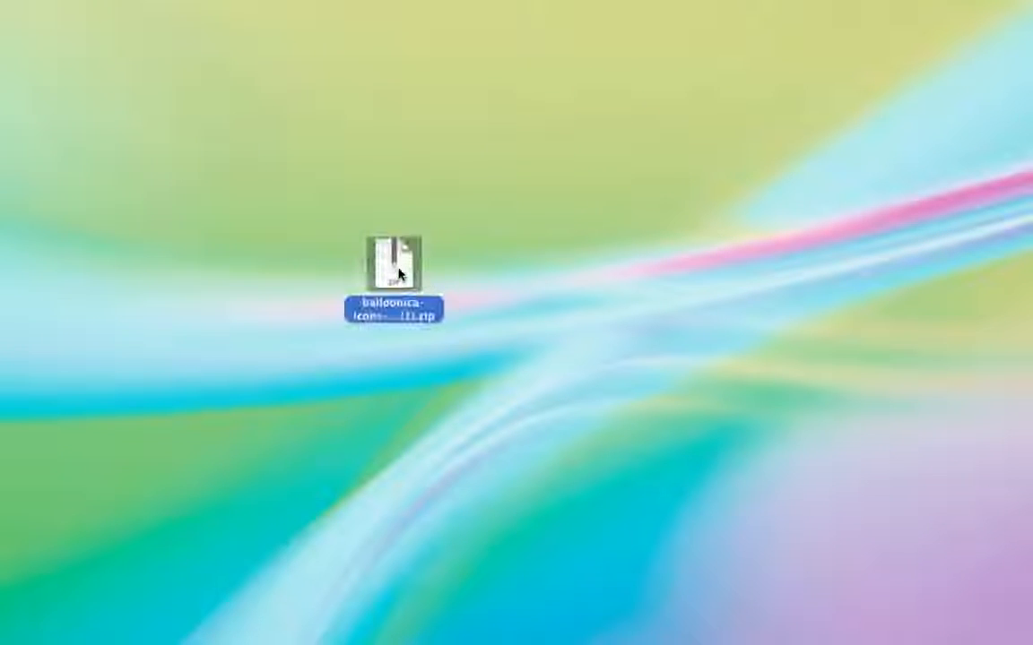
pyautogui.doubleClick(396, 272)
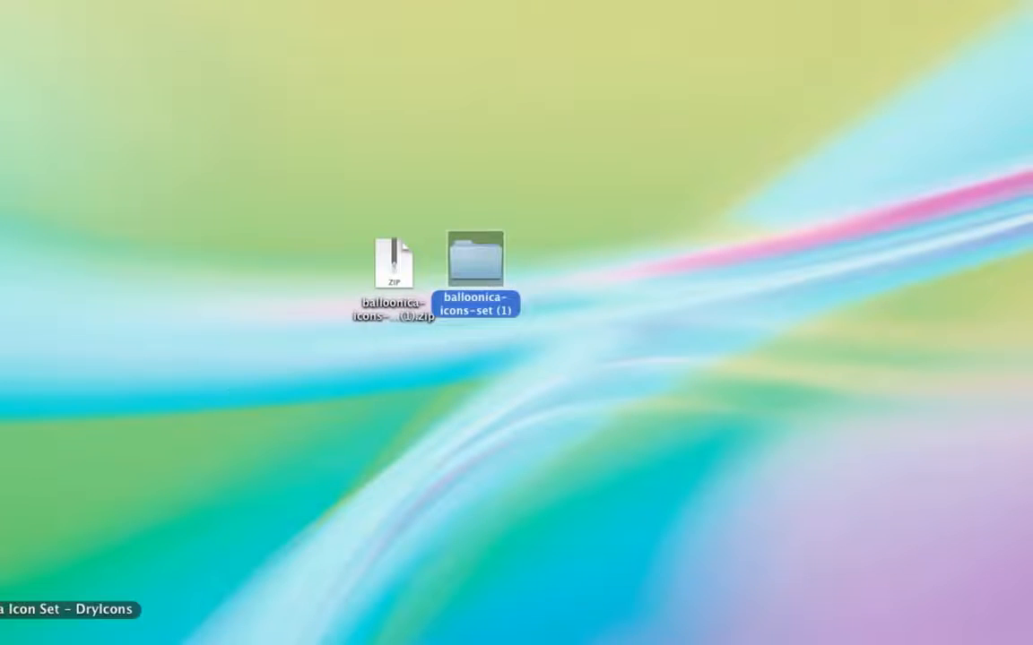
pyautogui.click(1, 611)
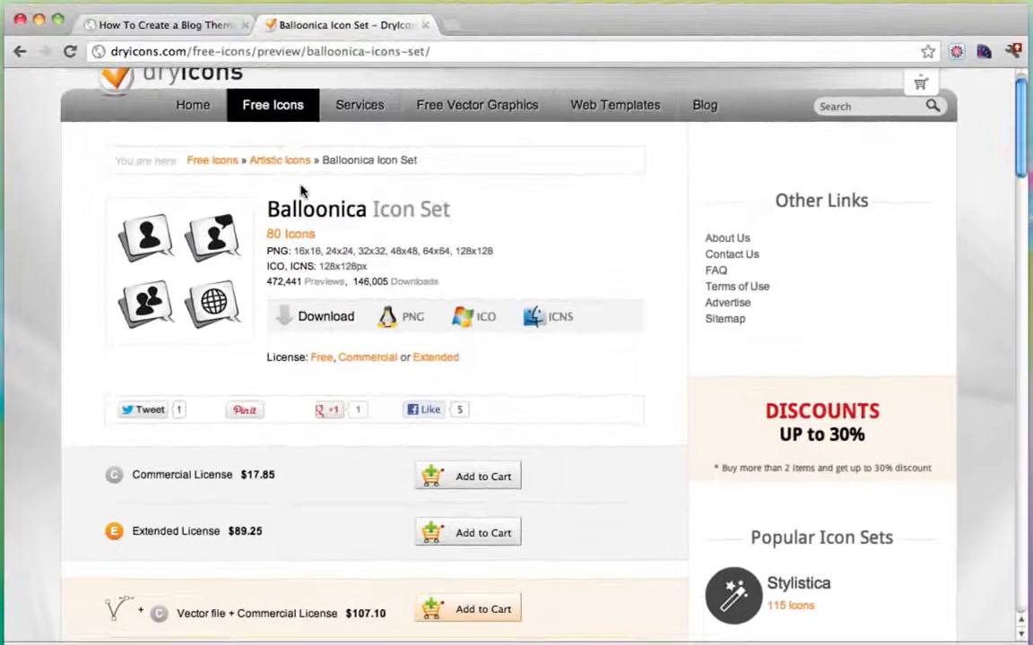
# From Theme Options' logo section, browse into the desktop's balloonica-icons-set (1) png folder.
pyautogui.click(426, 25)
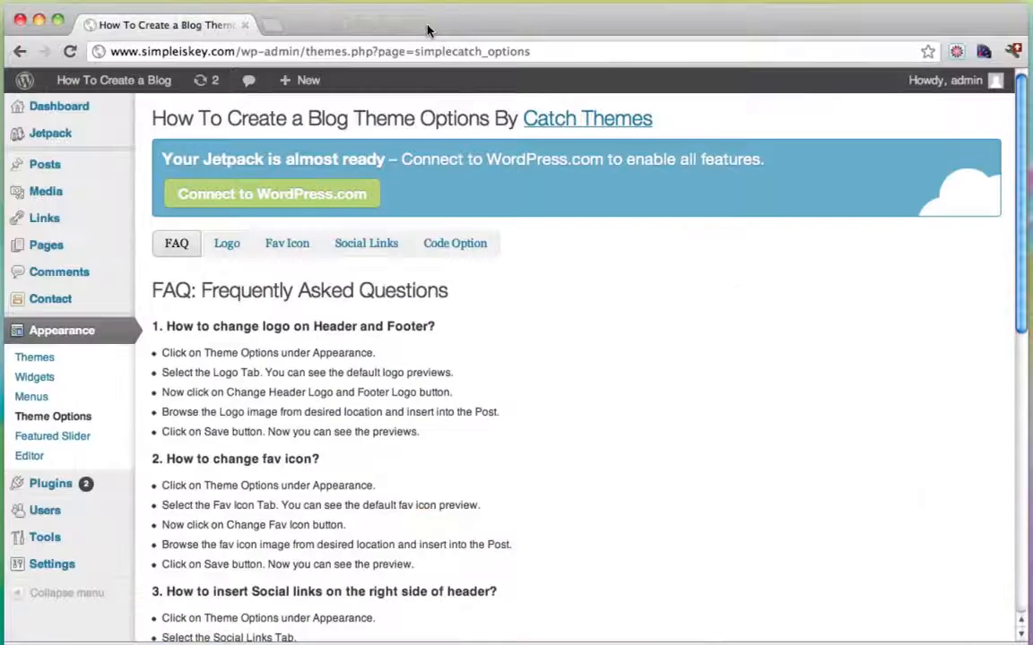
pyautogui.click(225, 244)
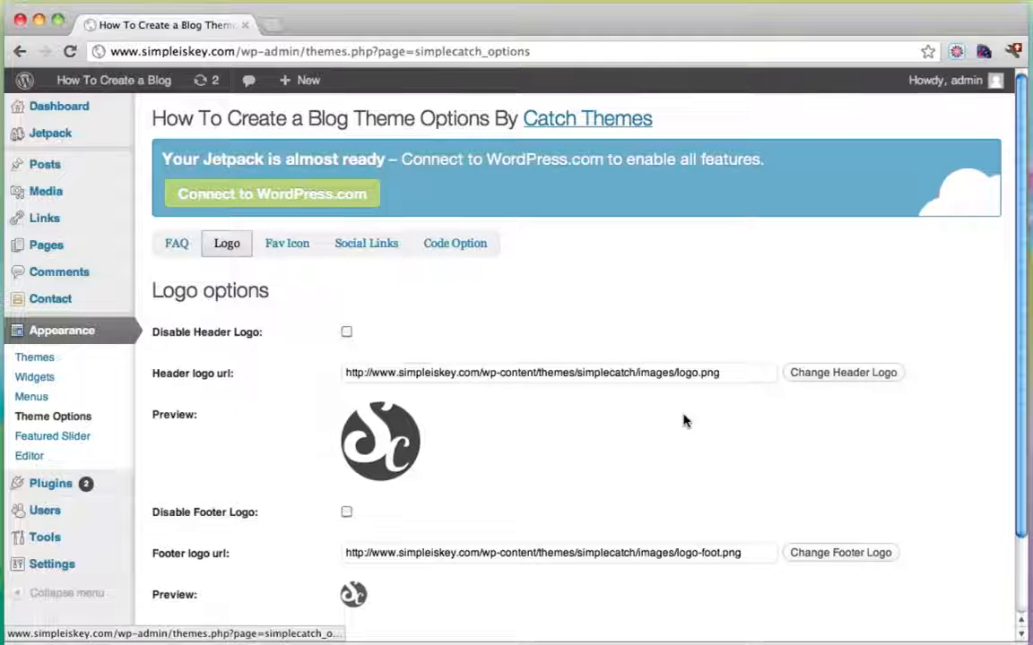
pyautogui.scroll(-2, 668, 430)
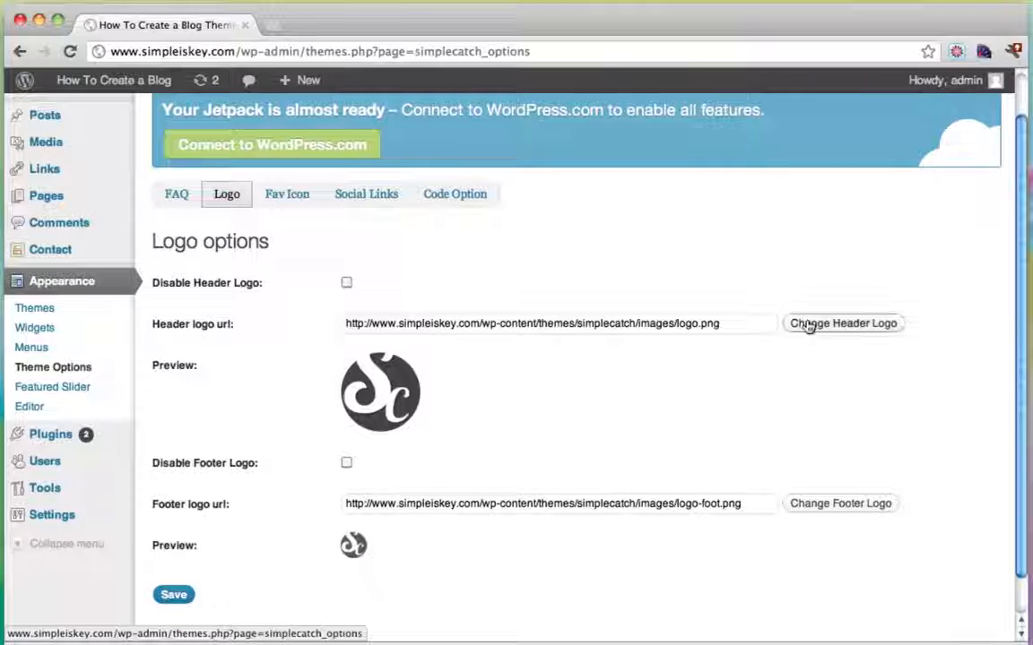
pyautogui.click(807, 324)
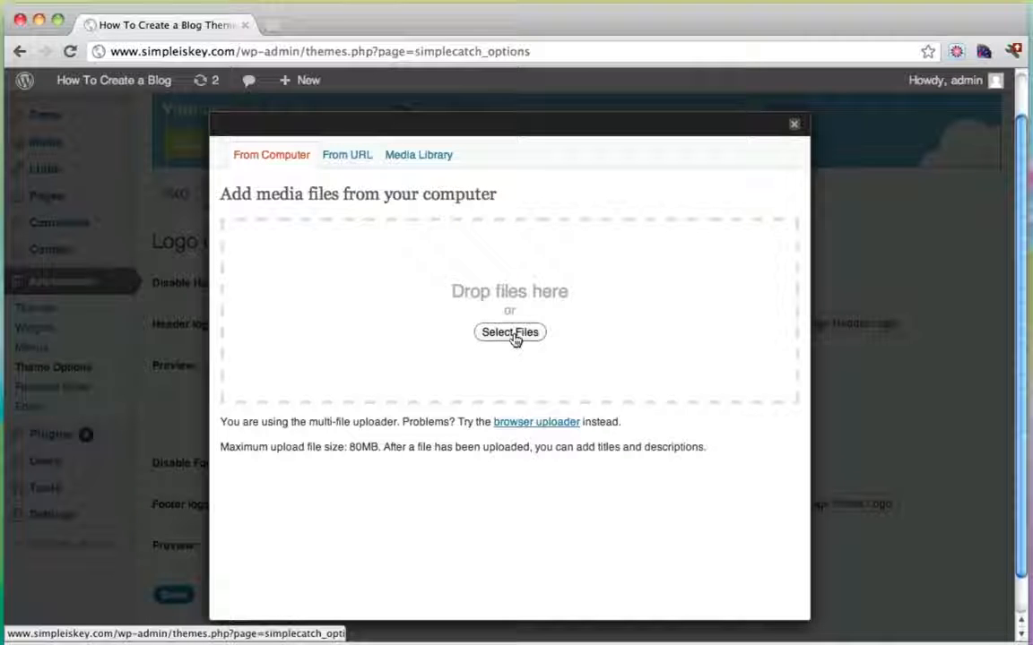
pyautogui.click(511, 334)
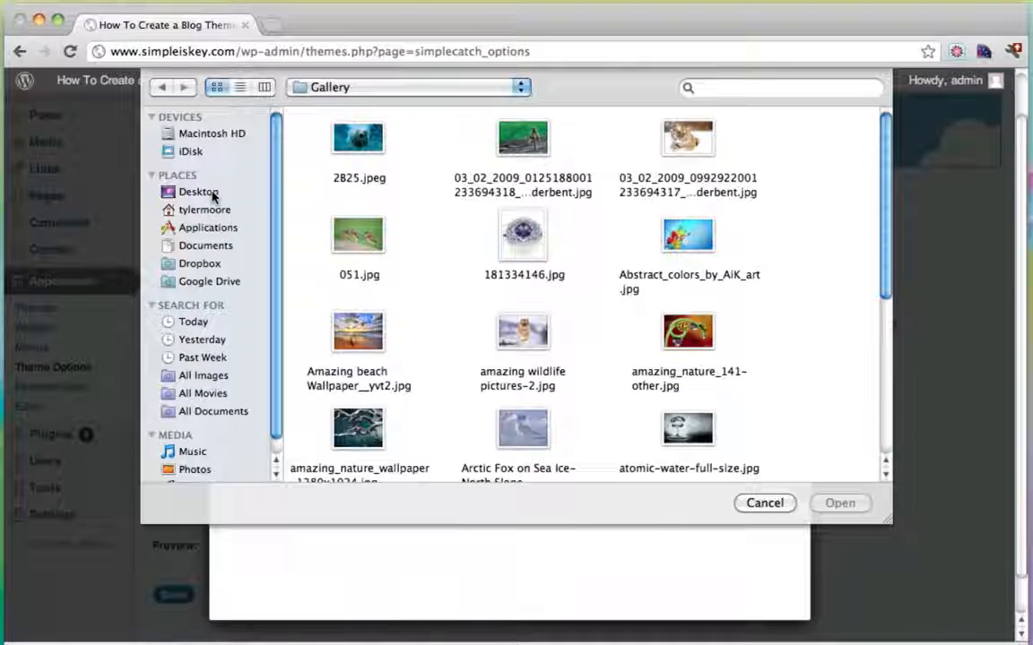
pyautogui.click(198, 191)
pyautogui.doubleClick(360, 146)
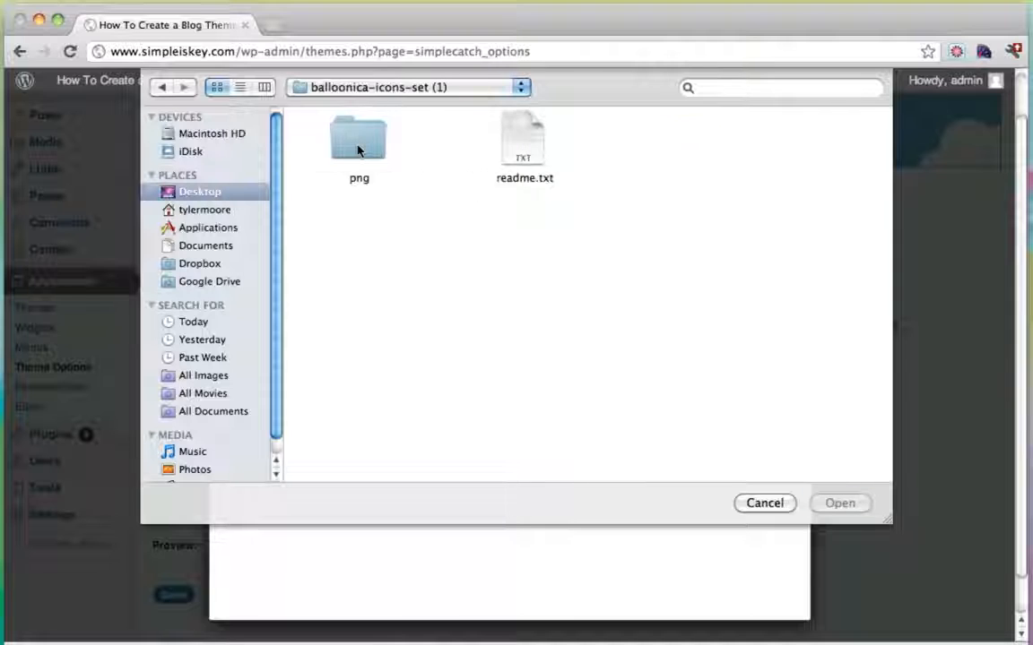
pyautogui.doubleClick(358, 149)
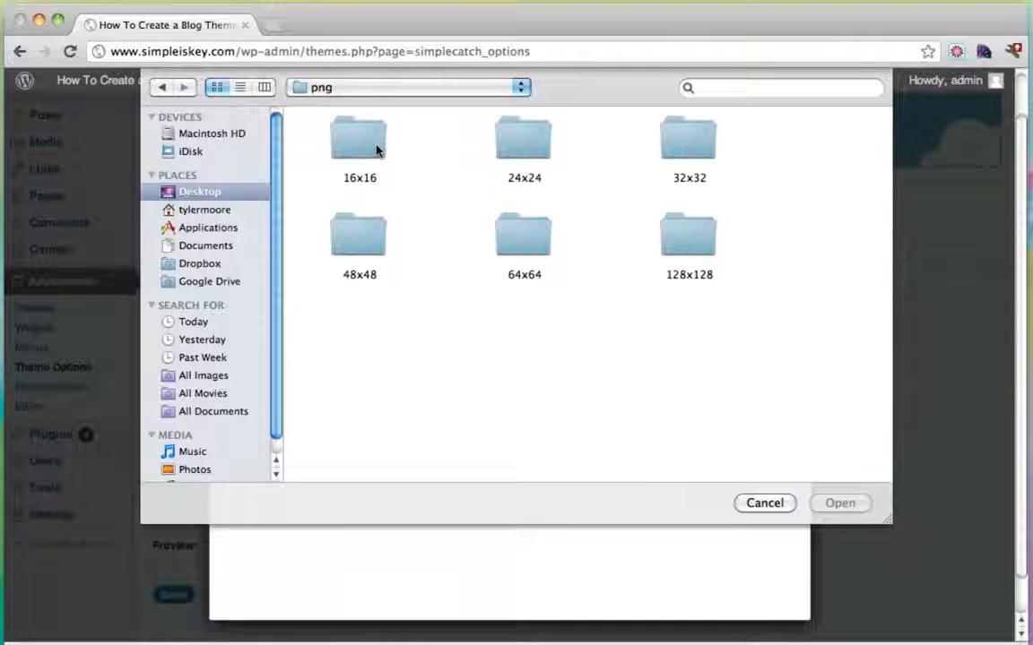
# Upload user_comment.png from the 128x128 folder and insert it as the header logo.
pyautogui.doubleClick(685, 251)
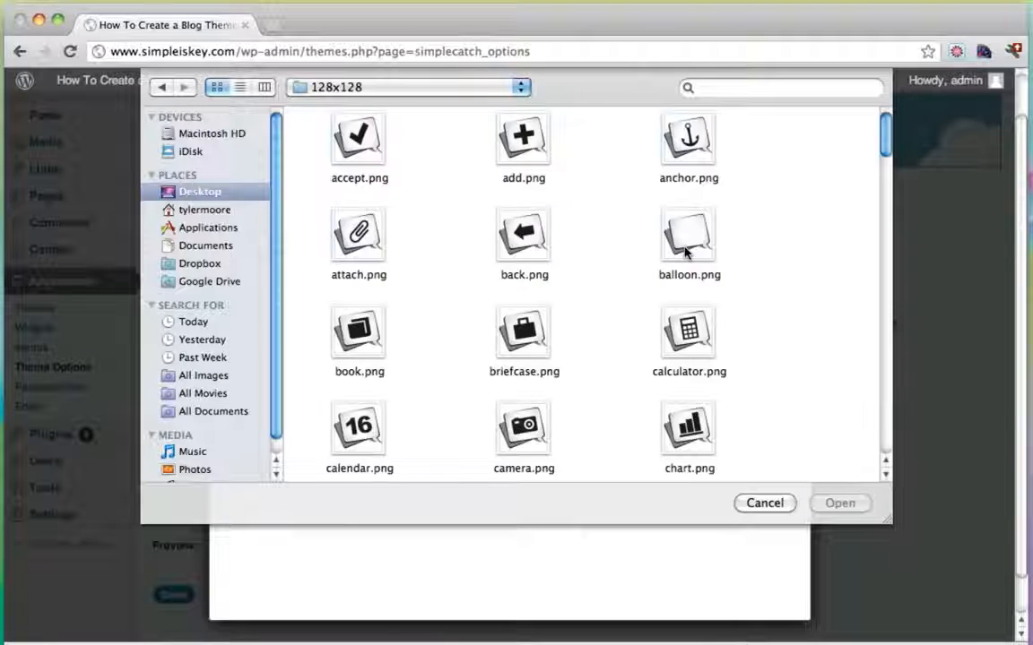
pyautogui.scroll(-10, 751, 271)
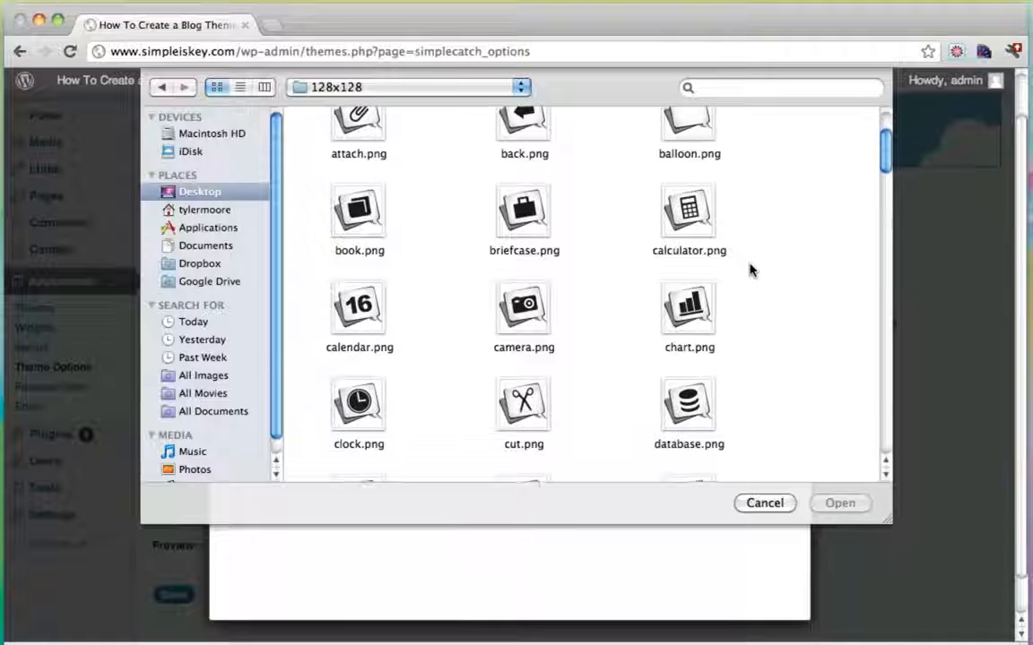
pyautogui.scroll(-10, 752, 271)
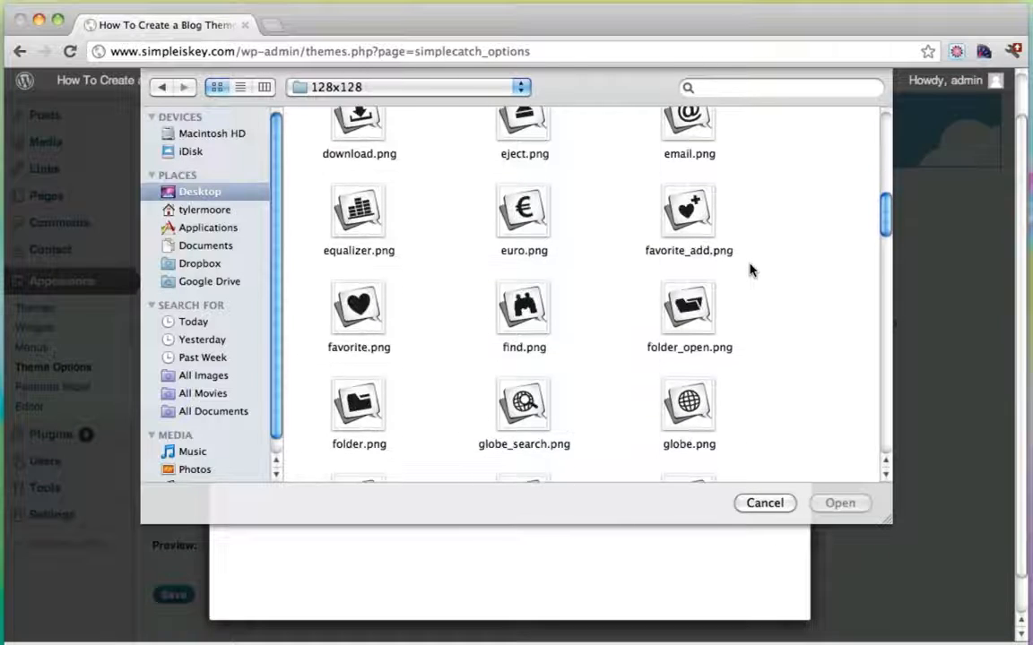
pyautogui.scroll(-10, 751, 270)
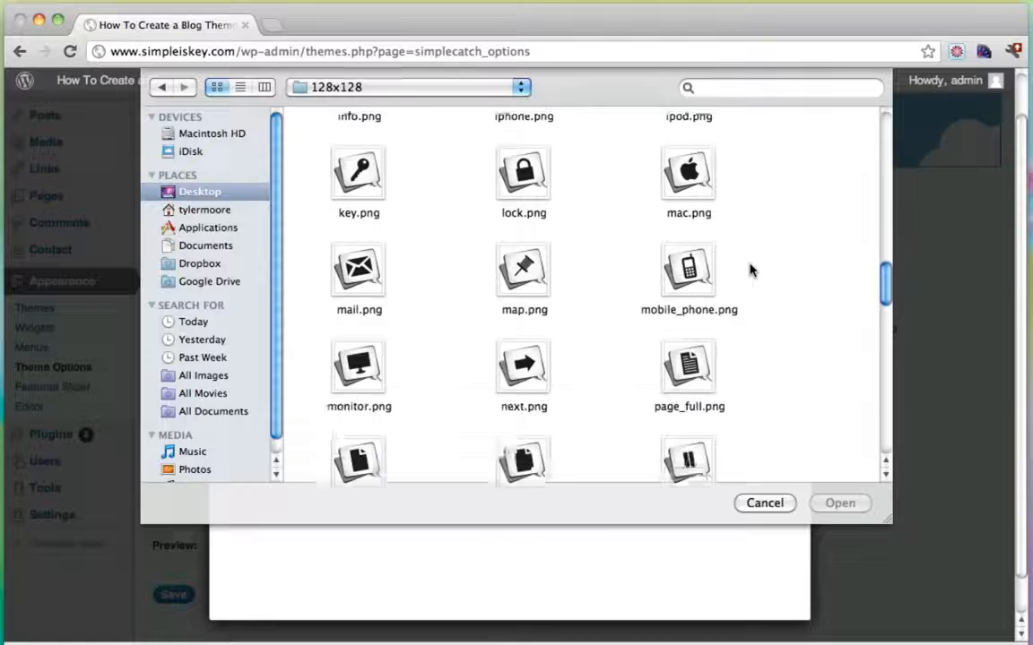
pyautogui.scroll(-10, 751, 271)
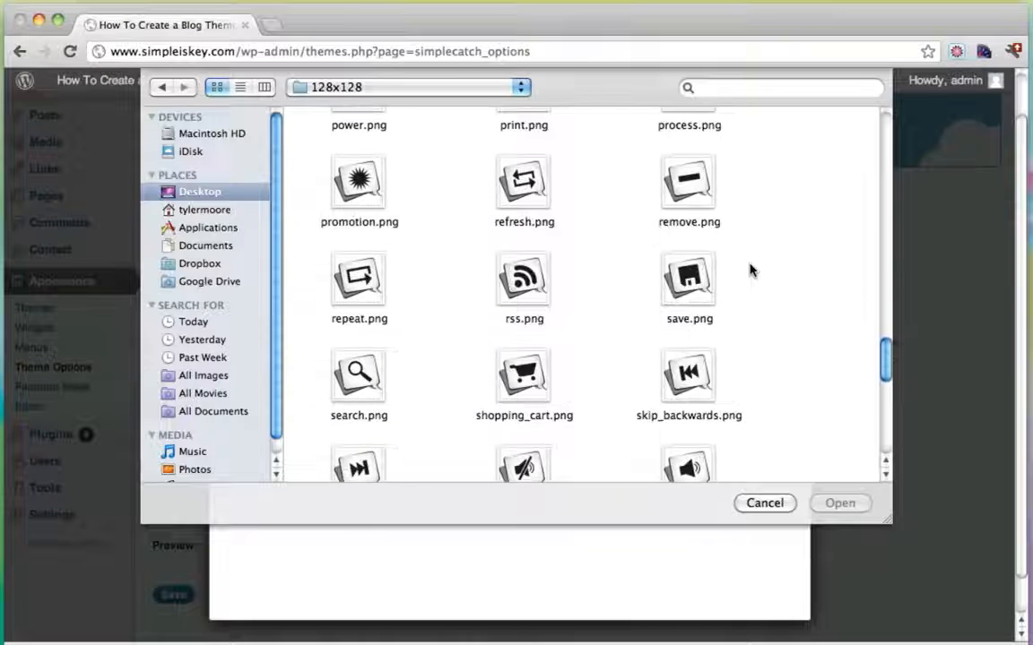
pyautogui.scroll(-3, 751, 270)
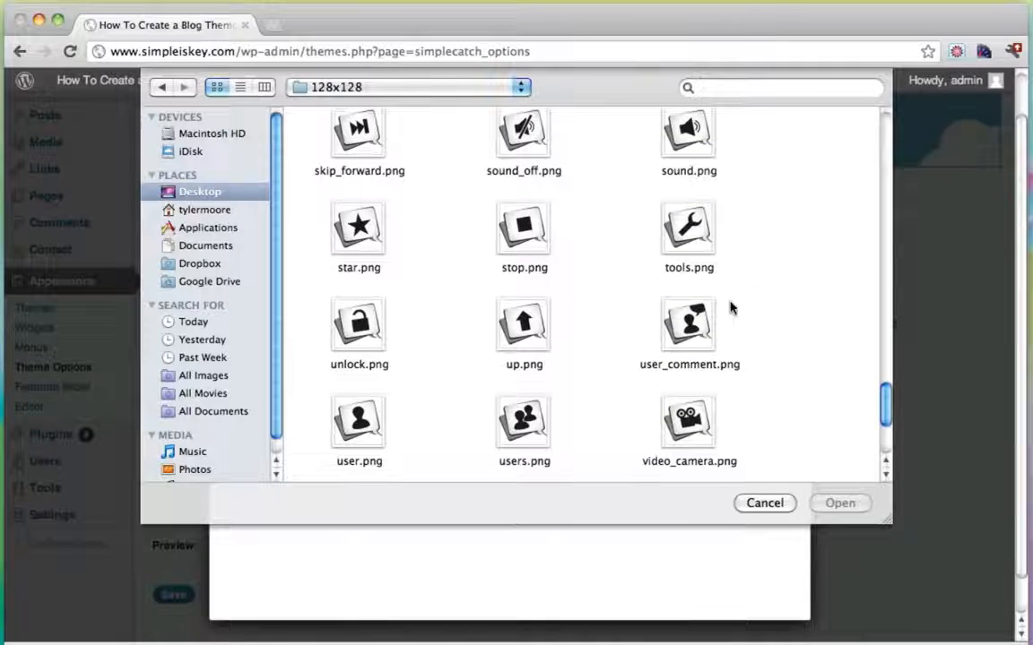
pyautogui.click(686, 324)
pyautogui.click(841, 503)
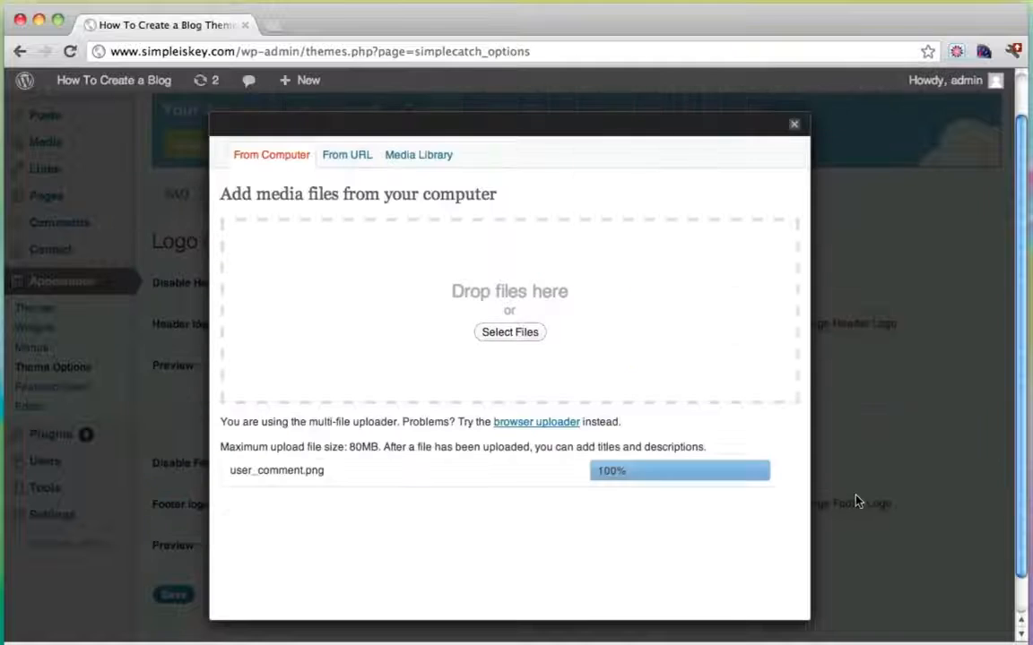
pyautogui.scroll(-10, 575, 349)
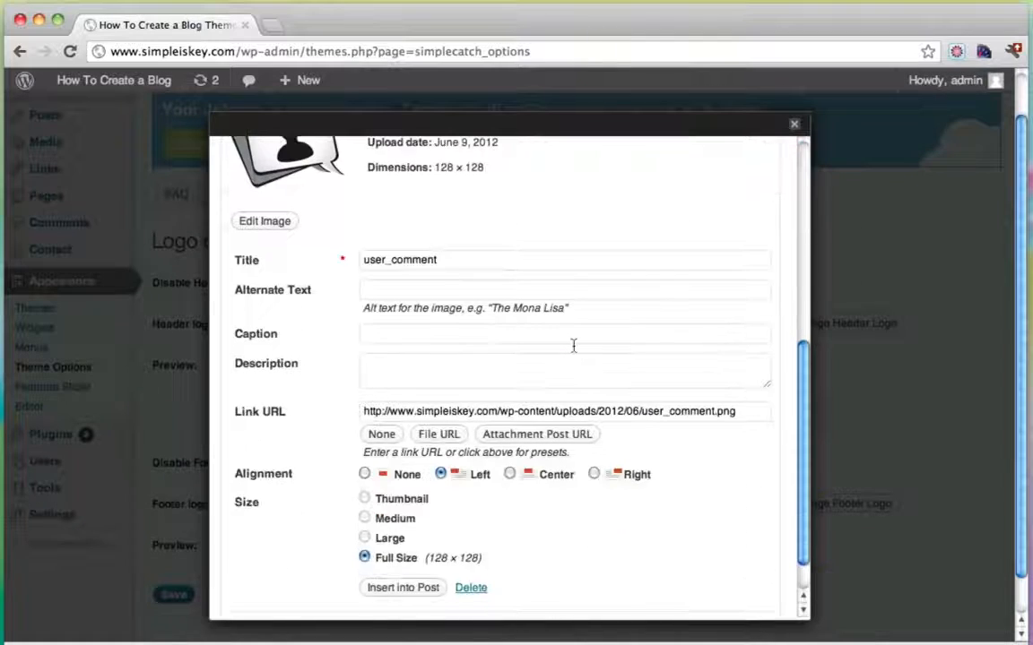
pyautogui.click(405, 545)
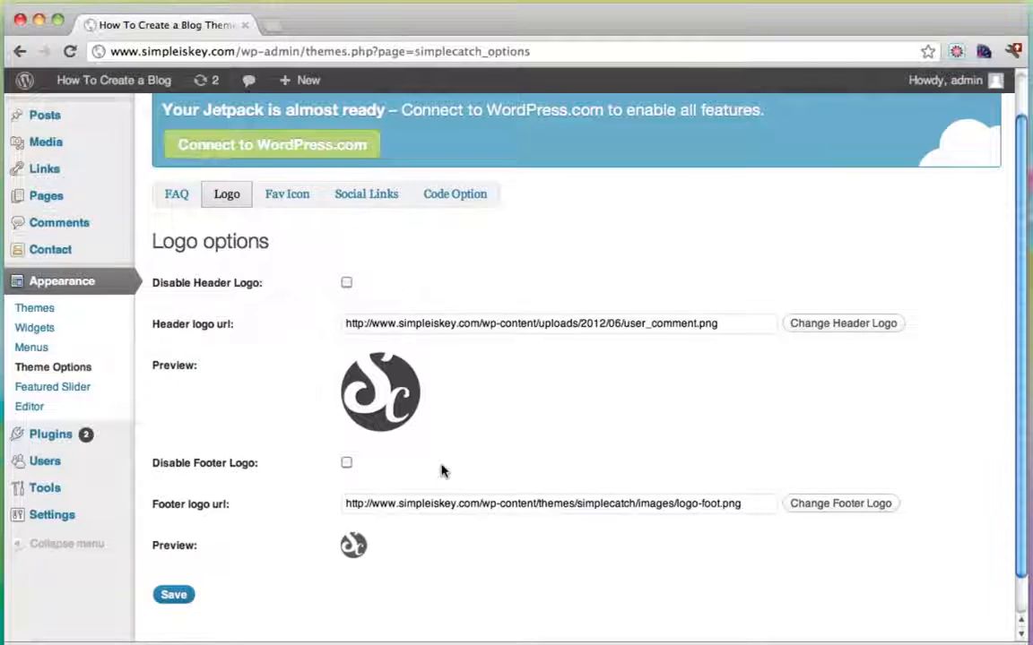
# Save the speech-bubble header logo, then open and cancel the footer logo uploader unchanged.
pyautogui.scroll(-1, 442, 470)
pyautogui.click(187, 555)
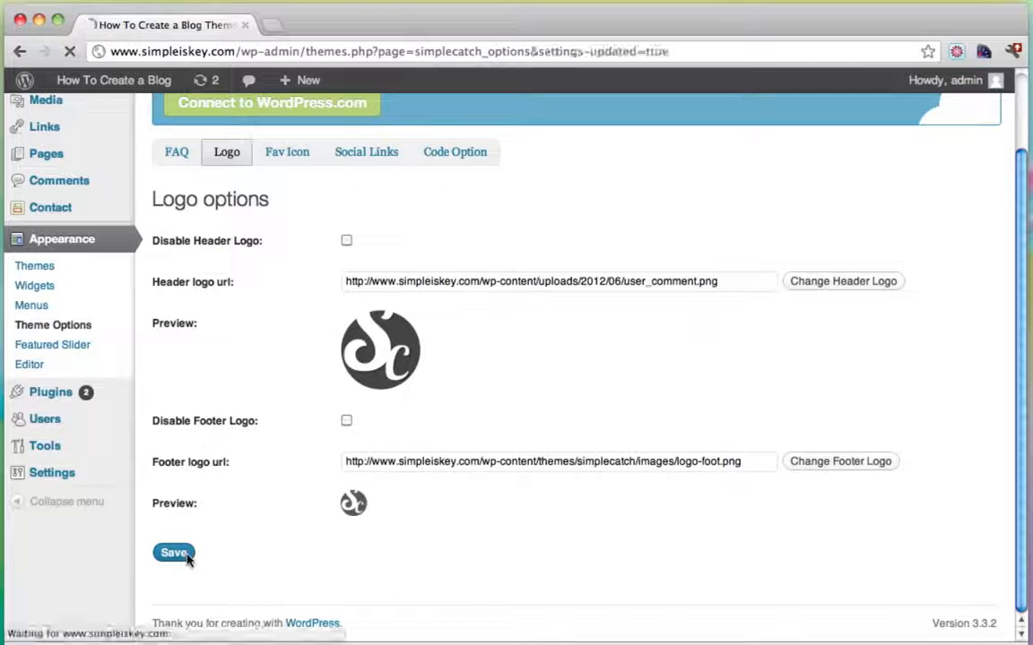
pyautogui.scroll(-2, 618, 501)
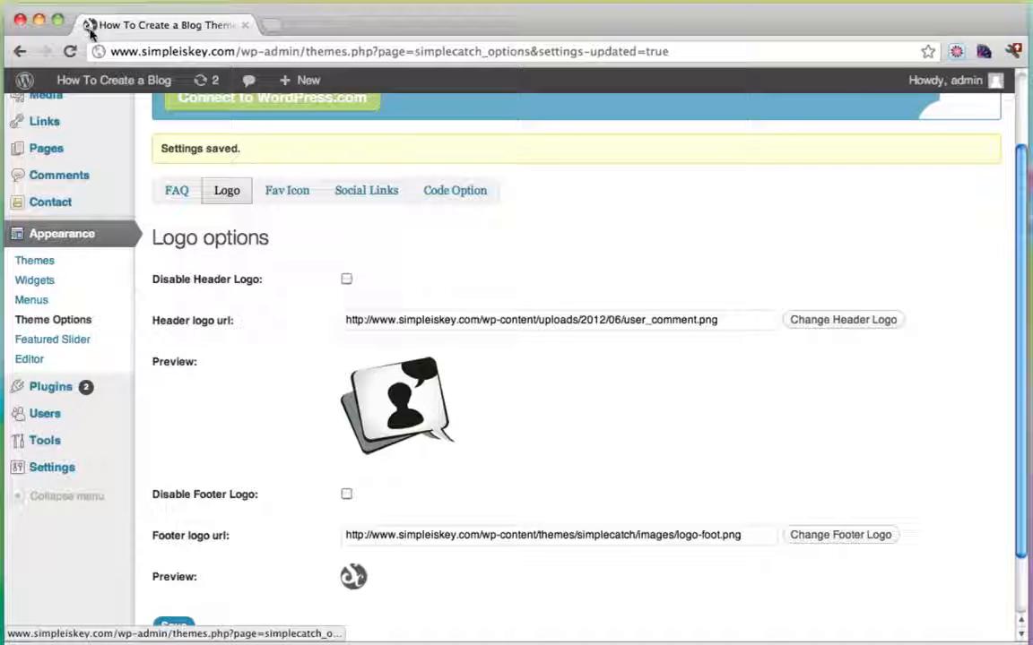
pyautogui.scroll(-1, 646, 443)
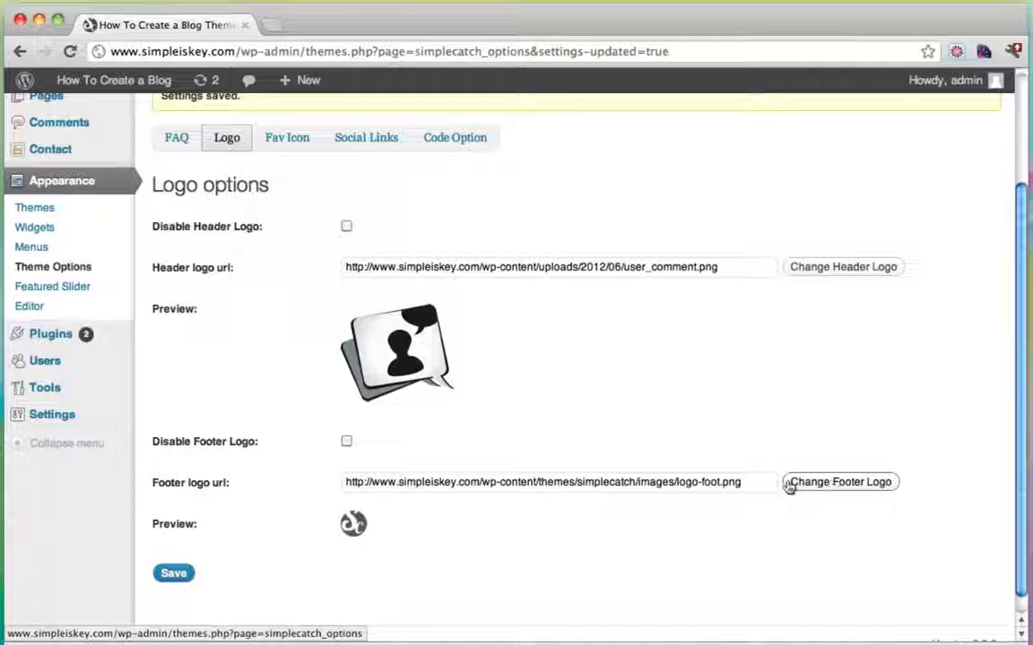
pyautogui.scroll(-1, 601, 481)
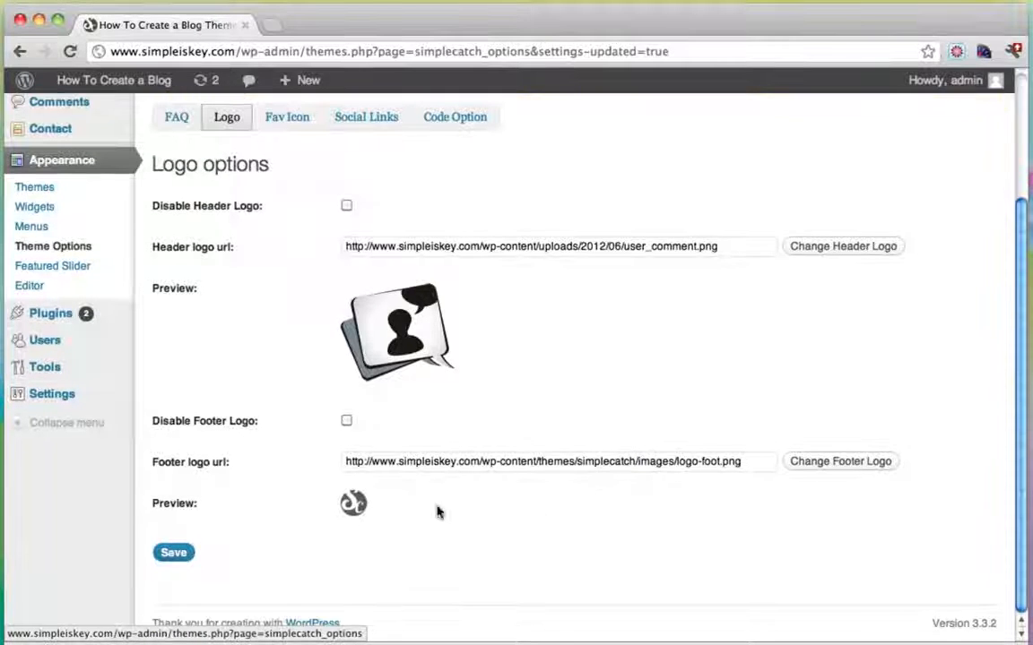
pyautogui.click(819, 465)
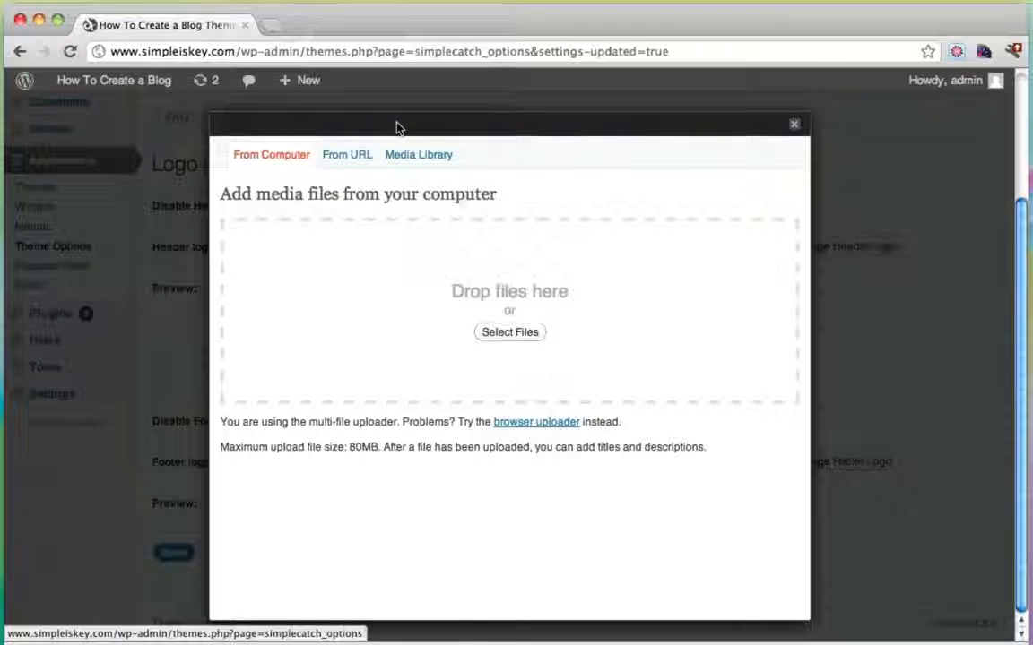
pyautogui.click(795, 124)
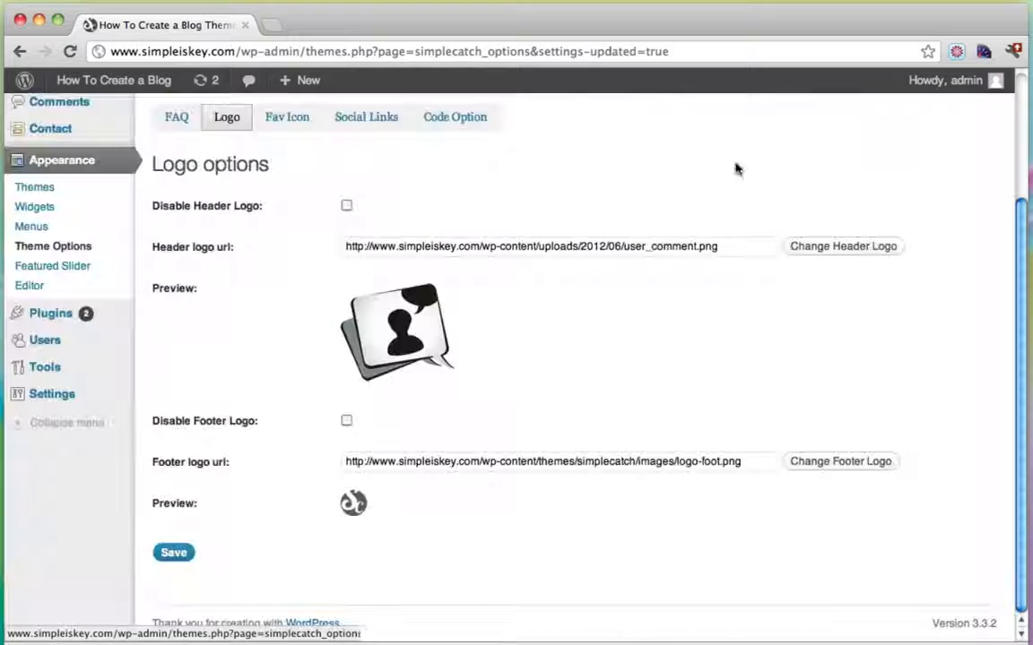
# On the Fav Icon tab, browse to png/32x32 and pick user_comment.png.
pyautogui.click(276, 122)
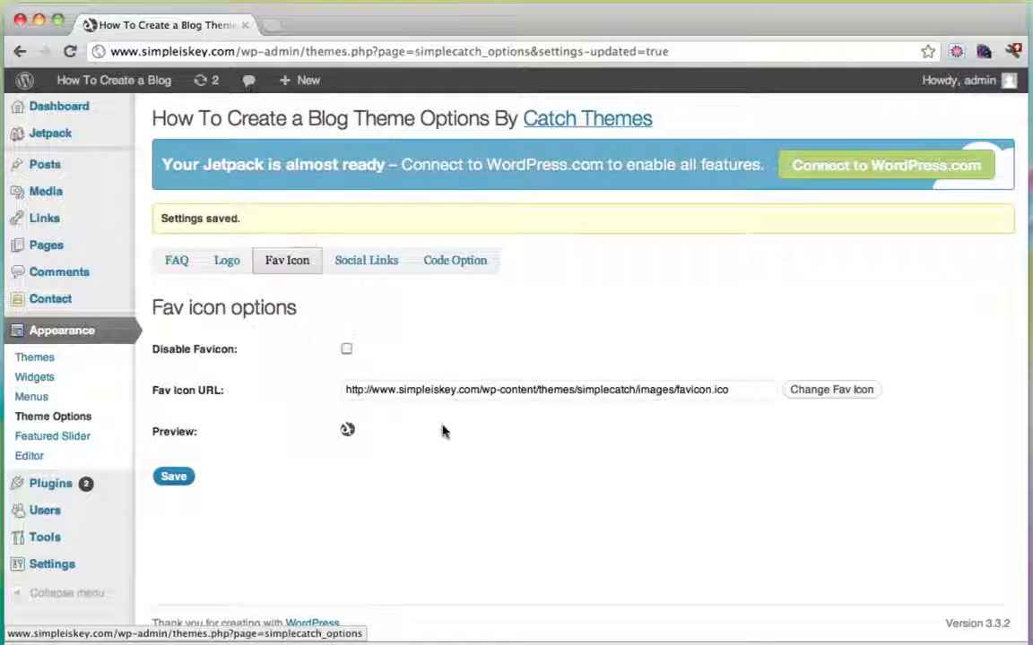
pyautogui.click(804, 393)
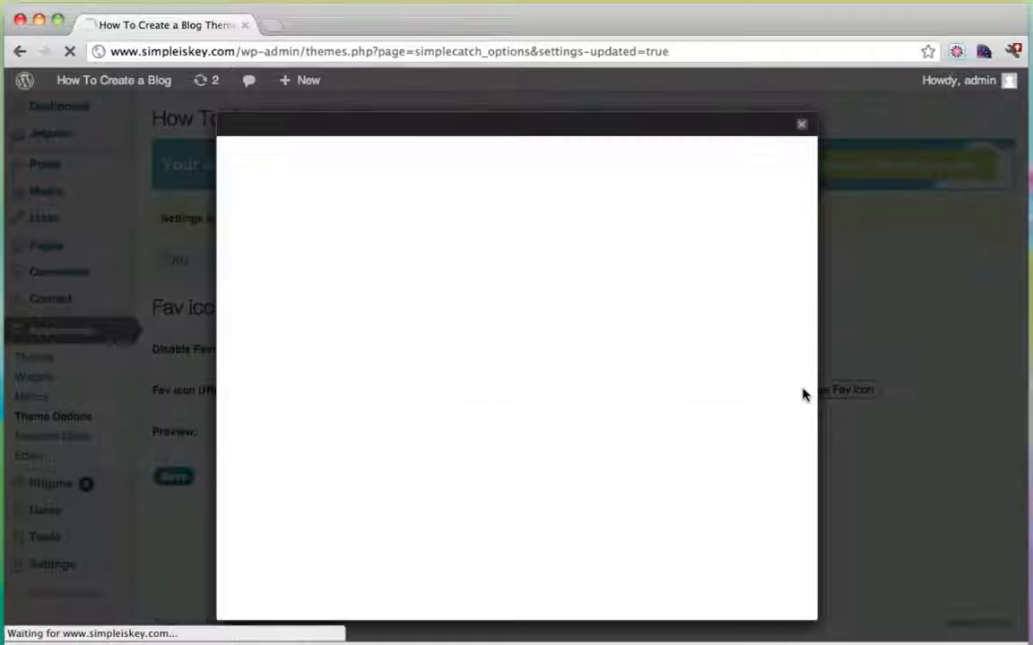
pyautogui.click(519, 332)
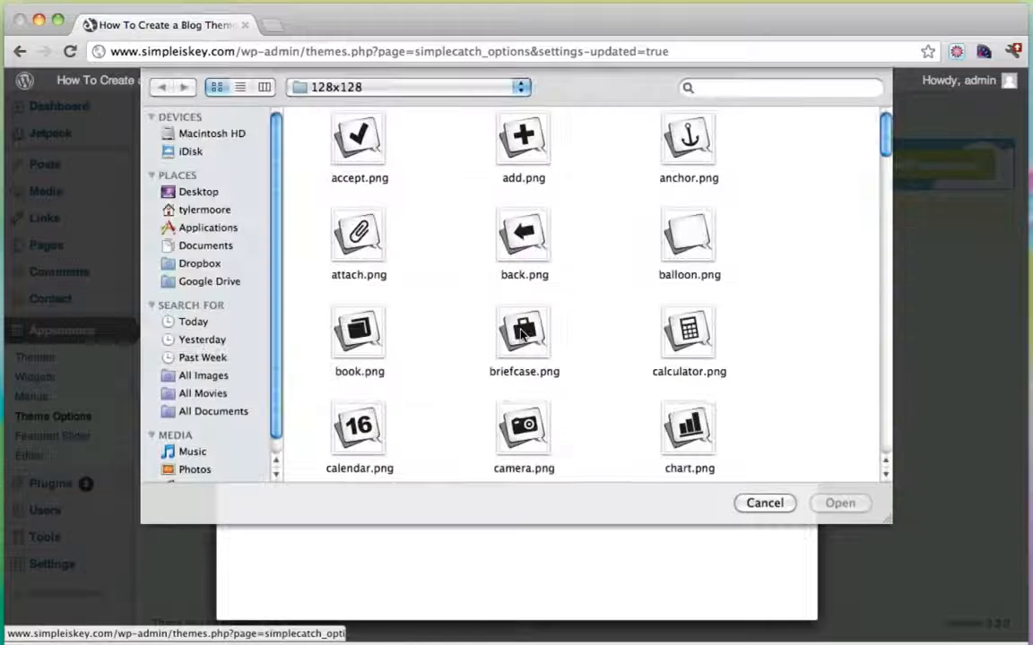
pyautogui.click(506, 81)
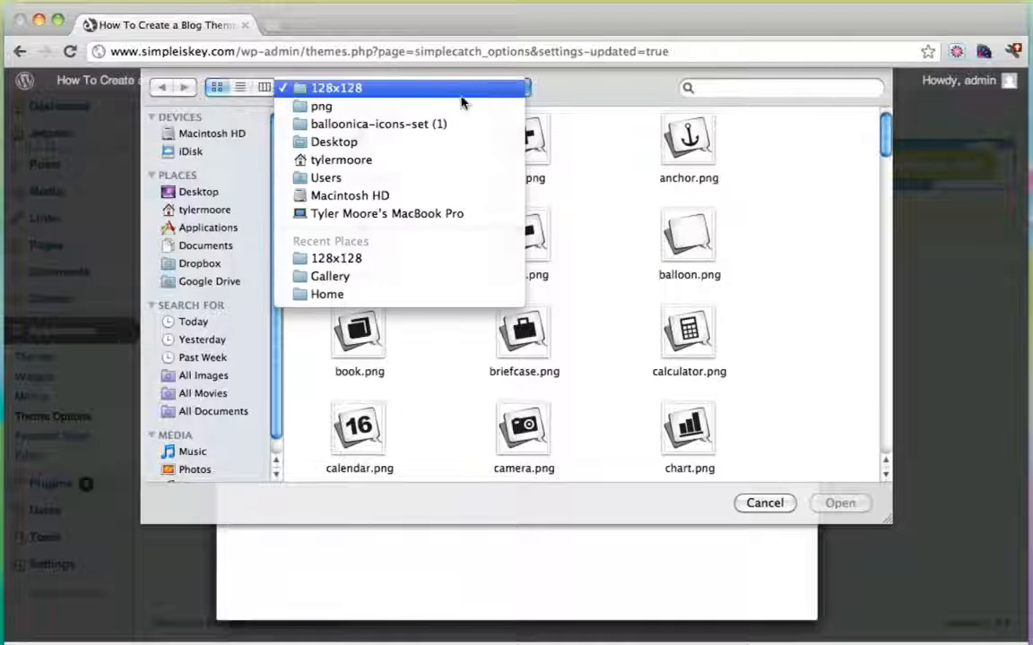
pyautogui.click(448, 105)
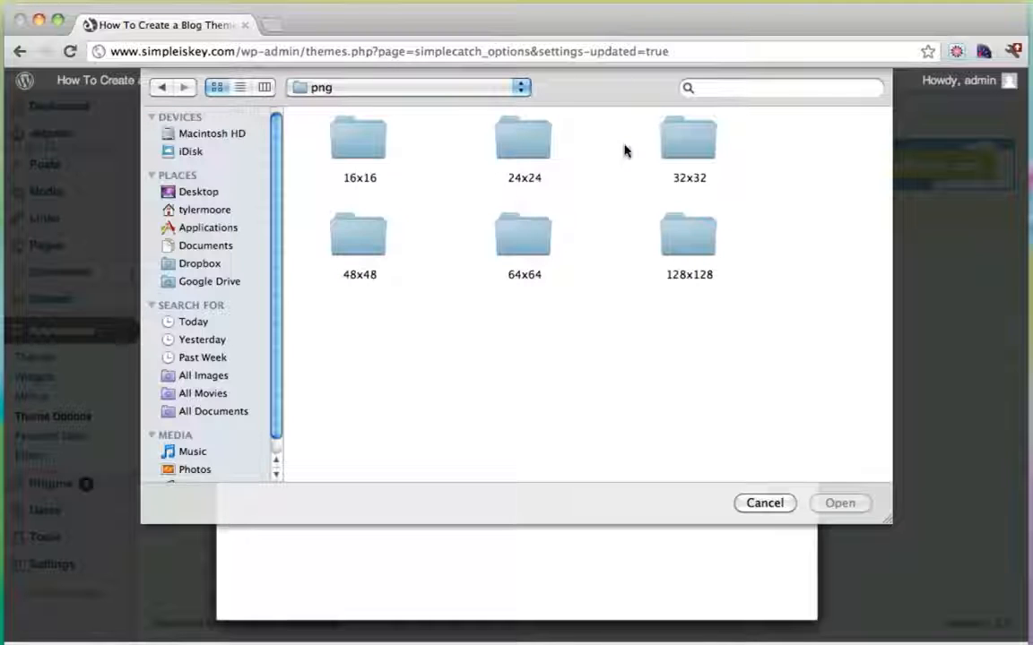
pyautogui.doubleClick(690, 148)
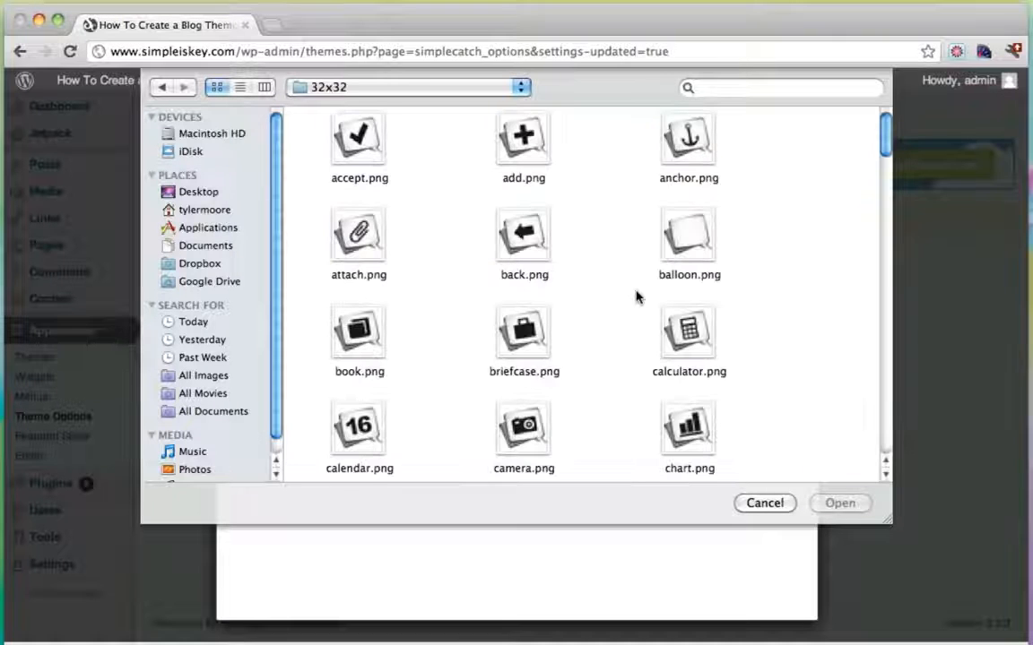
pyautogui.scroll(-20, 636, 297)
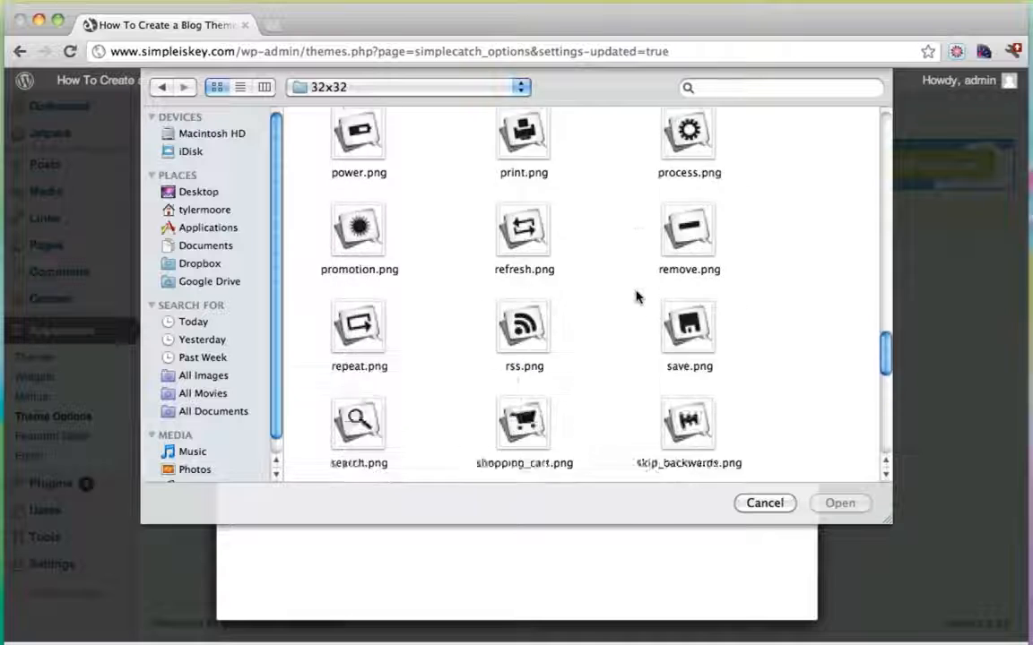
pyautogui.scroll(-10, 636, 296)
pyautogui.click(688, 307)
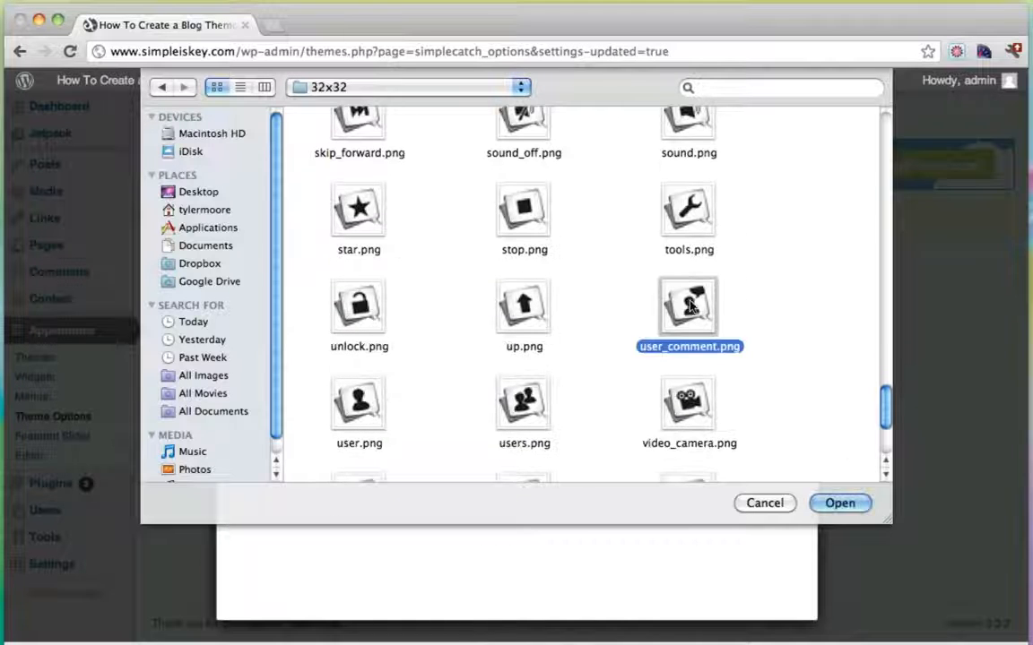
# Upload the 32×32 user_comment icon and insert it as the site favicon.
pyautogui.click(840, 503)
pyautogui.scroll(-2, 609, 502)
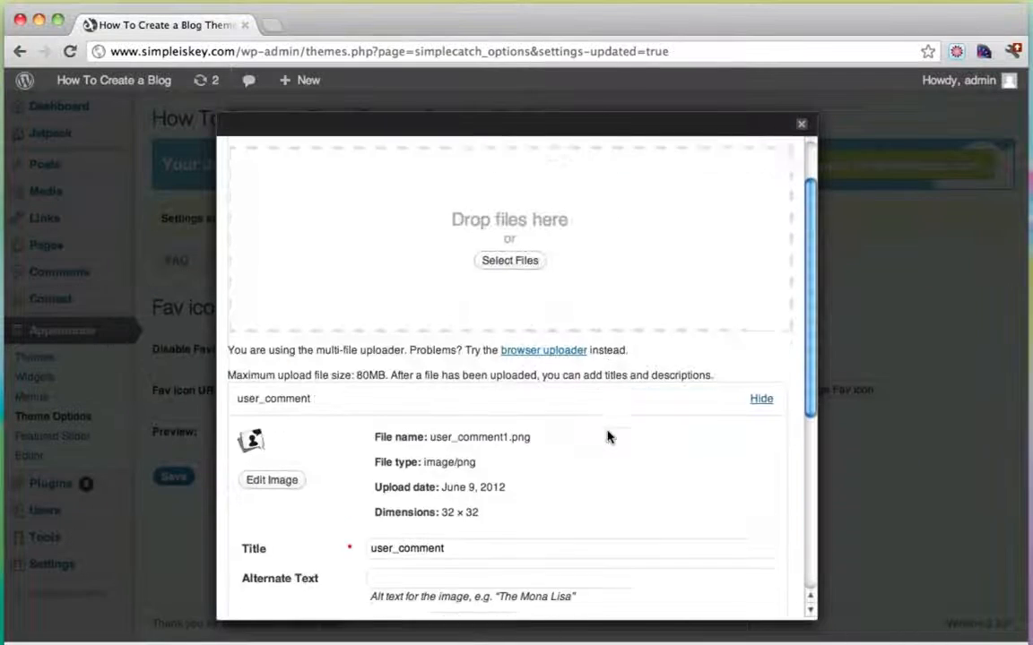
pyautogui.scroll(-10, 608, 437)
pyautogui.click(414, 541)
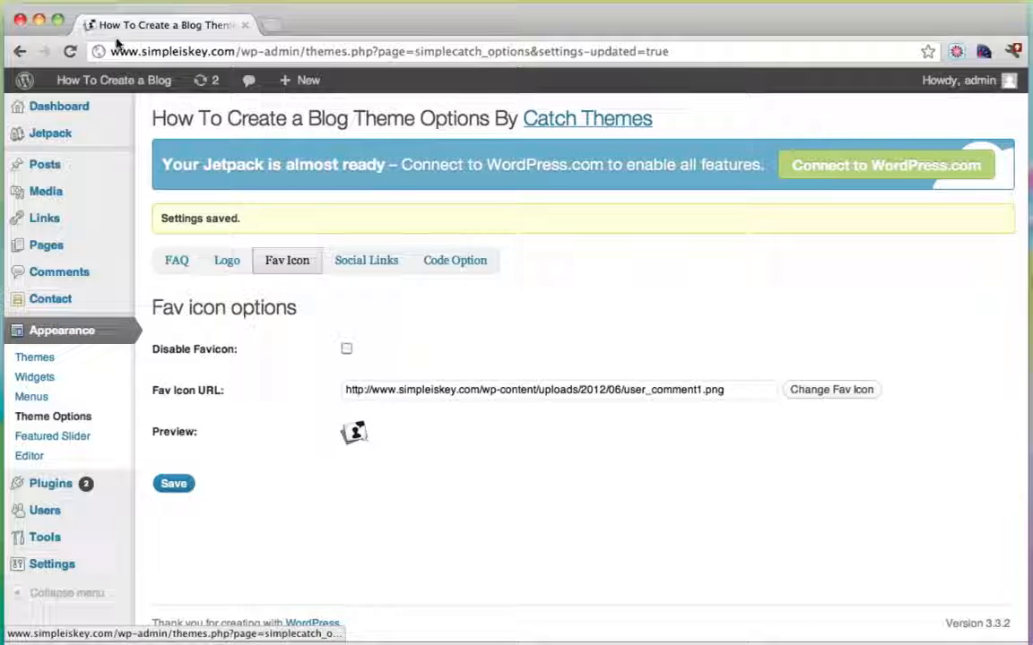
# View the live blog's speech-bubble header logo, then return to the admin Dashboard.
pyautogui.moveTo(141, 83)
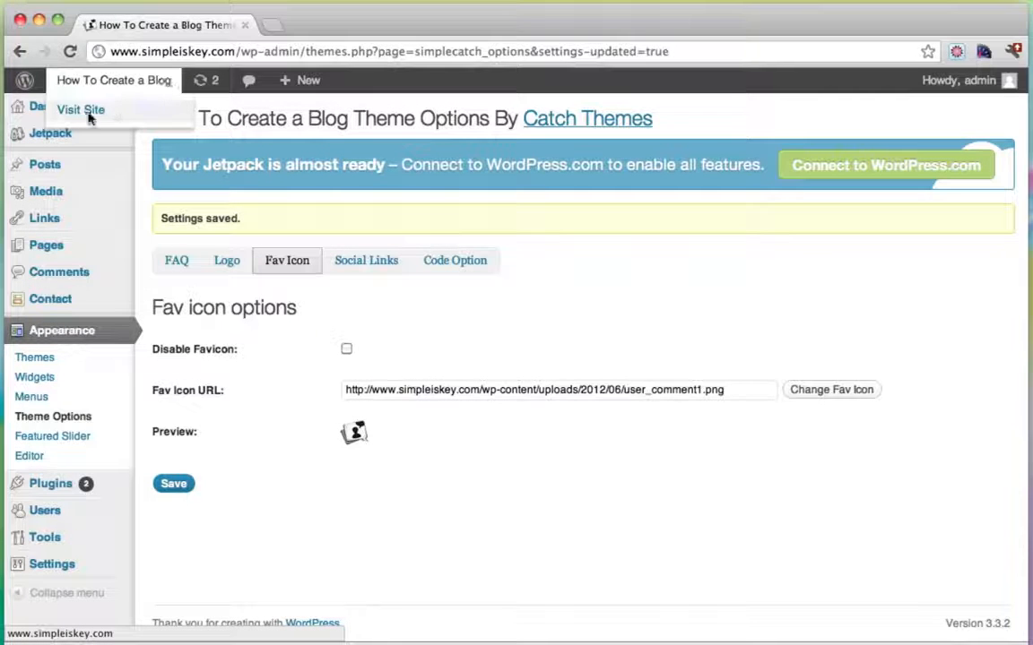
pyautogui.click(90, 113)
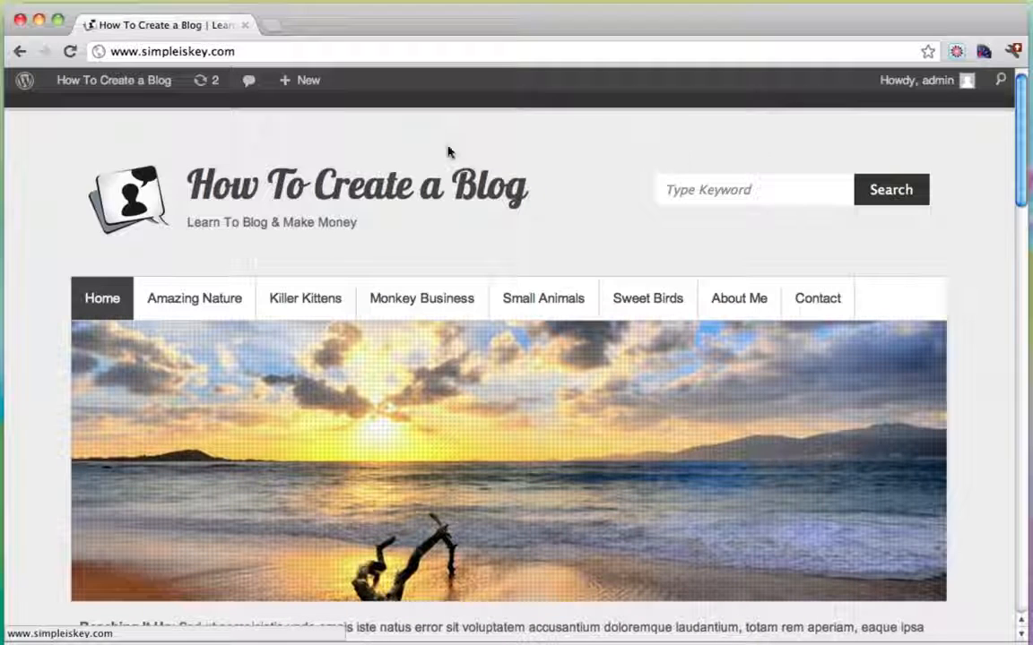
pyautogui.moveTo(104, 84)
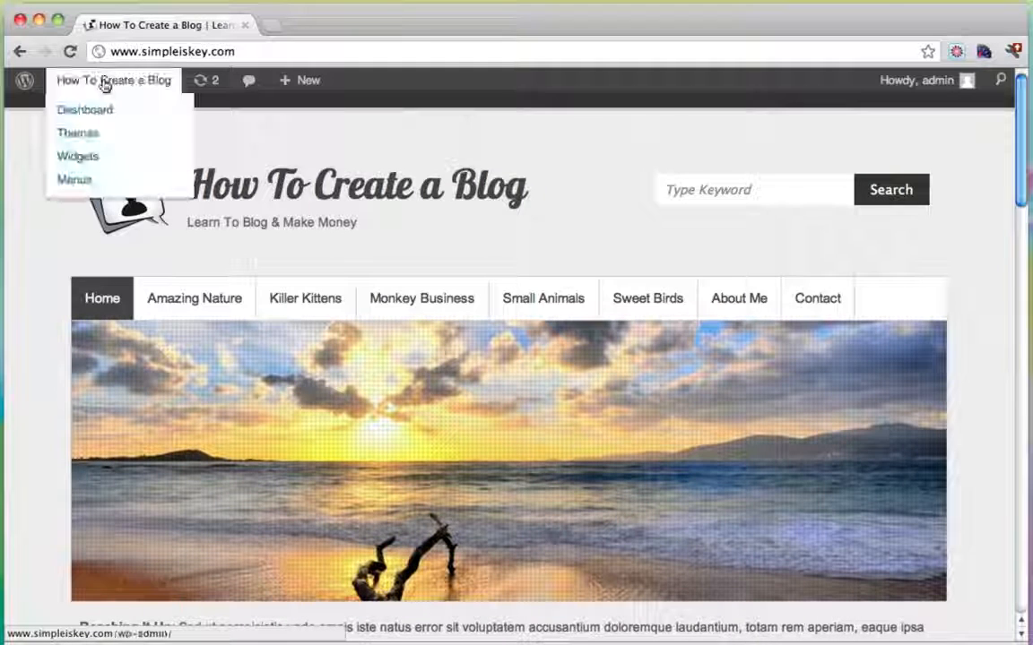
pyautogui.click(104, 108)
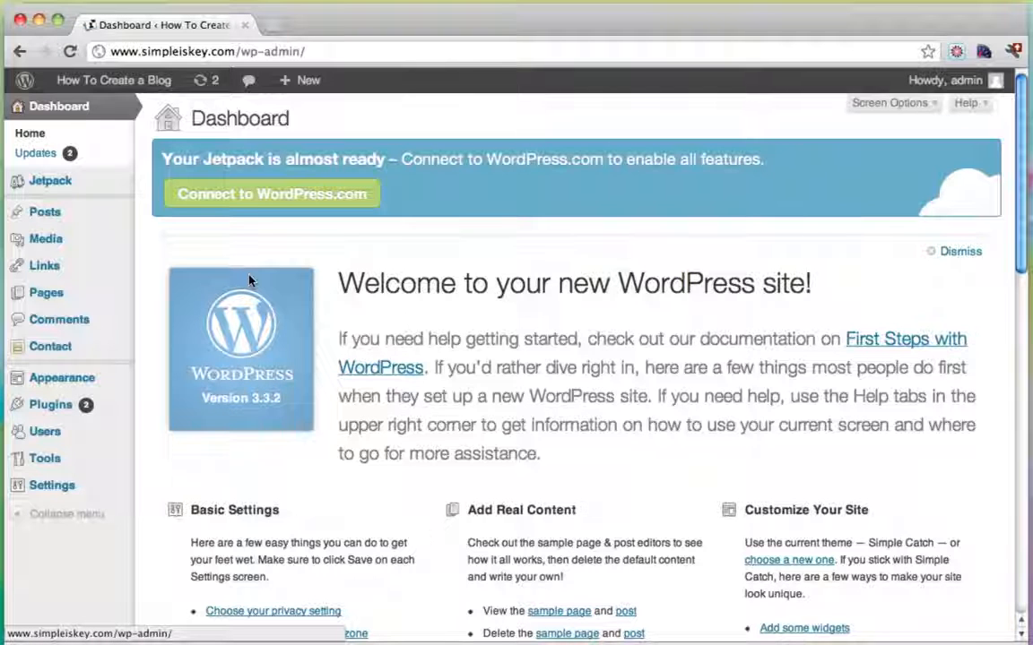
# Open Theme Options' Social Links tab and fill in the Facebook profile URL.
pyautogui.moveTo(94, 381)
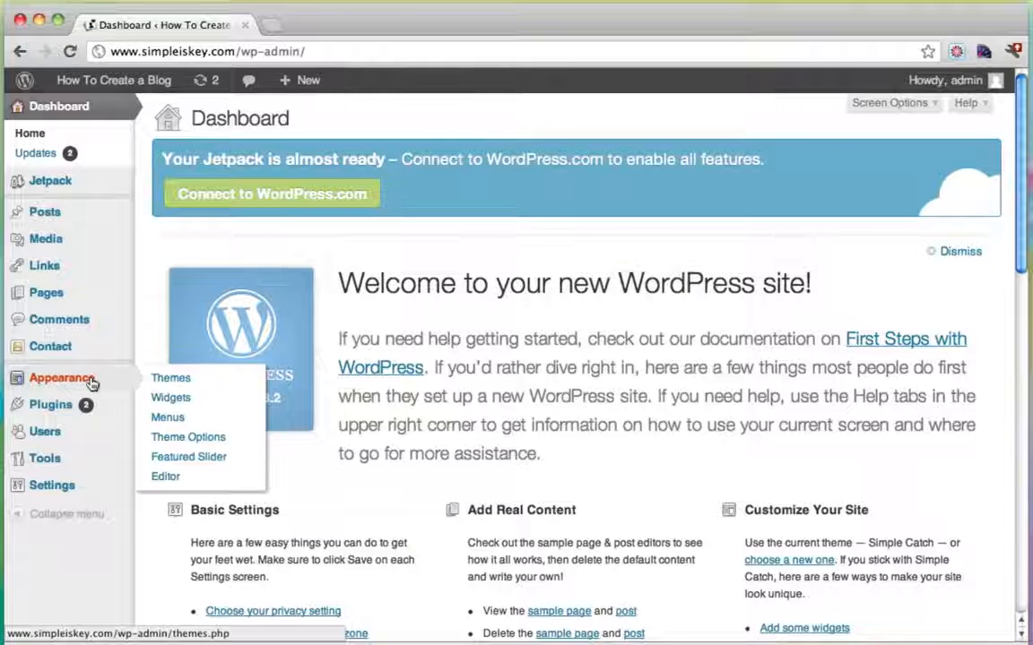
pyautogui.click(207, 436)
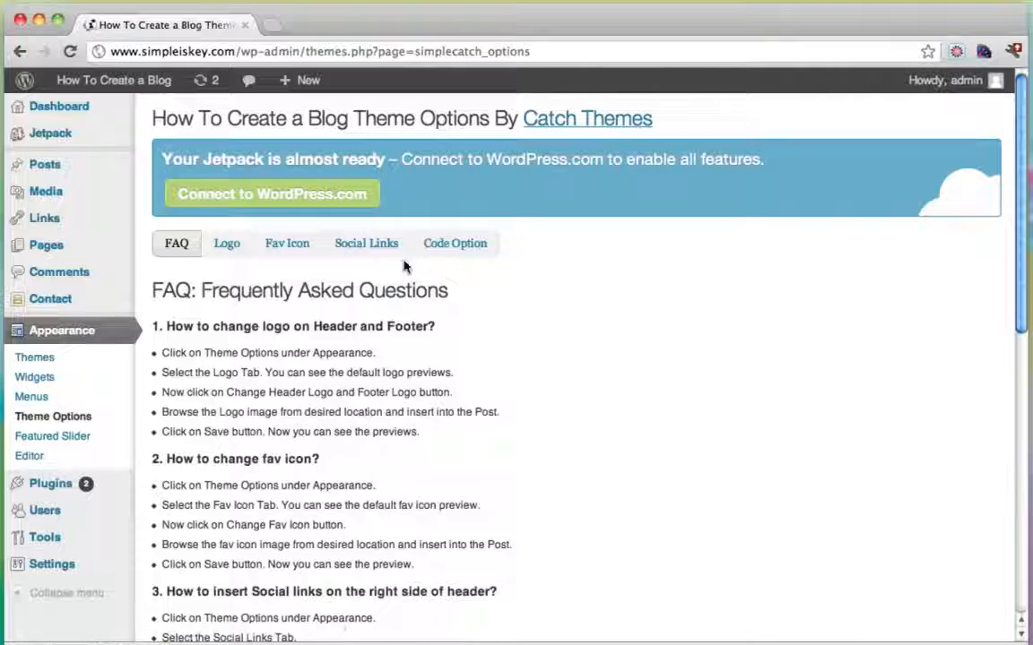
pyautogui.click(369, 249)
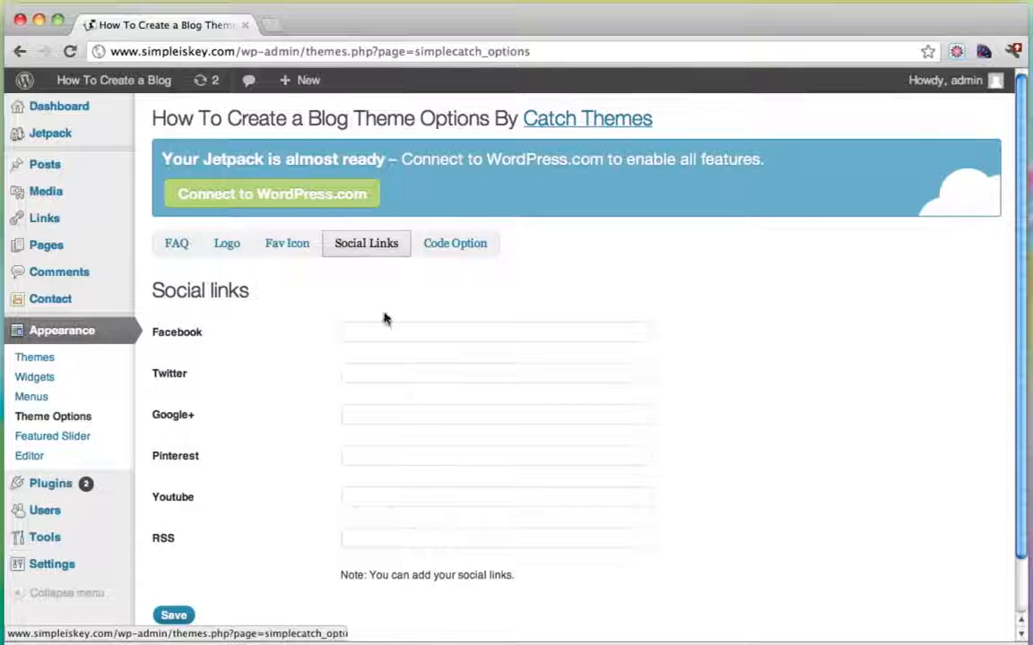
pyautogui.click(382, 337)
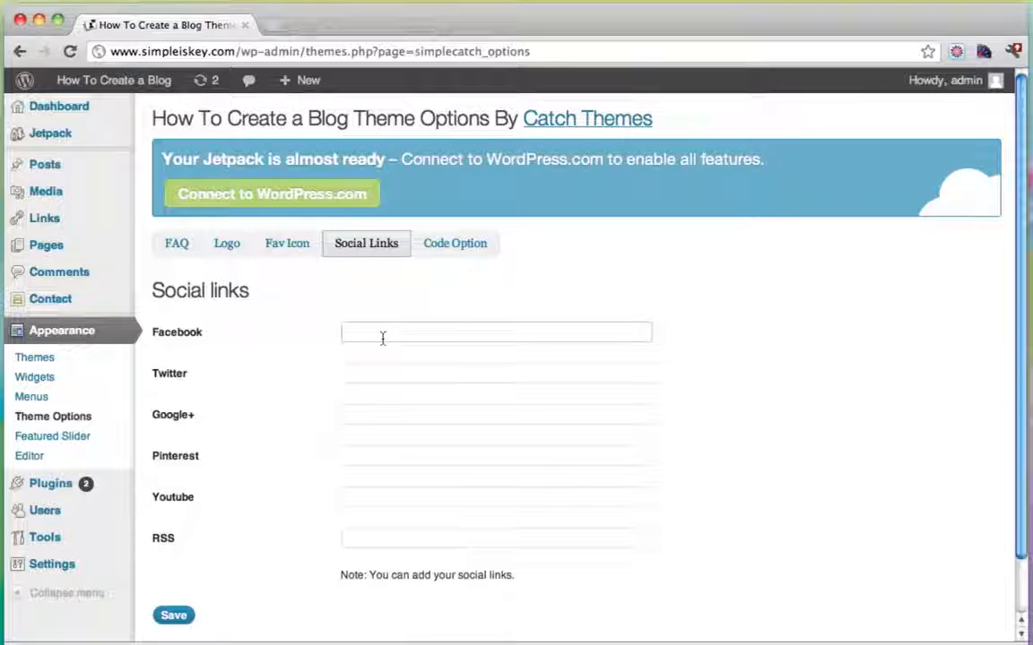
pyautogui.write('http')
pyautogui.press('Down')
pyautogui.press('Tab')
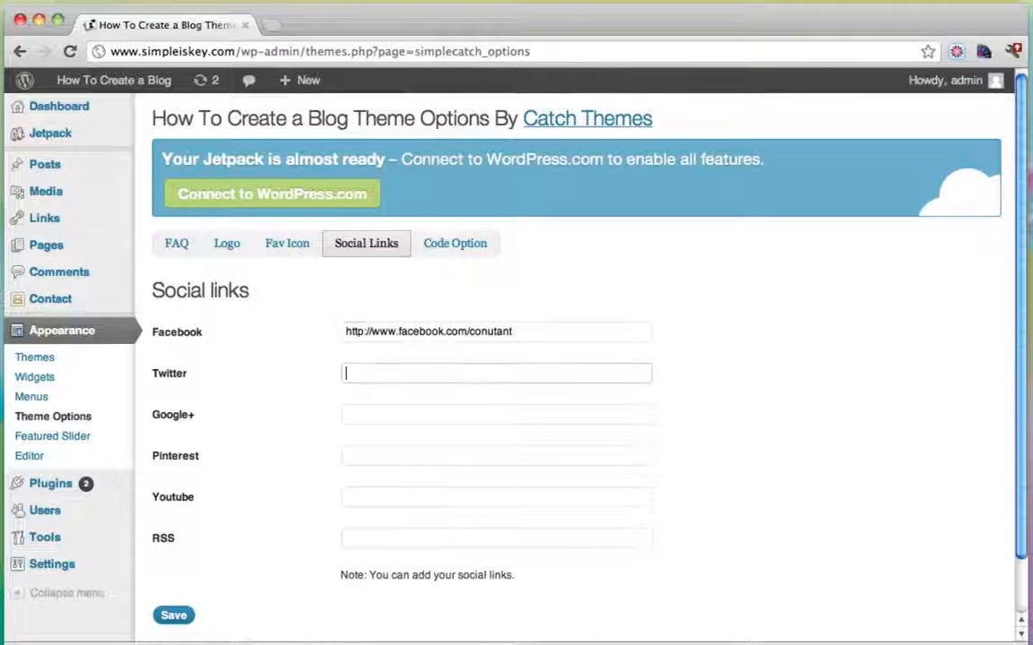
pyautogui.moveTo(469, 332); pyautogui.dragTo(517, 332)
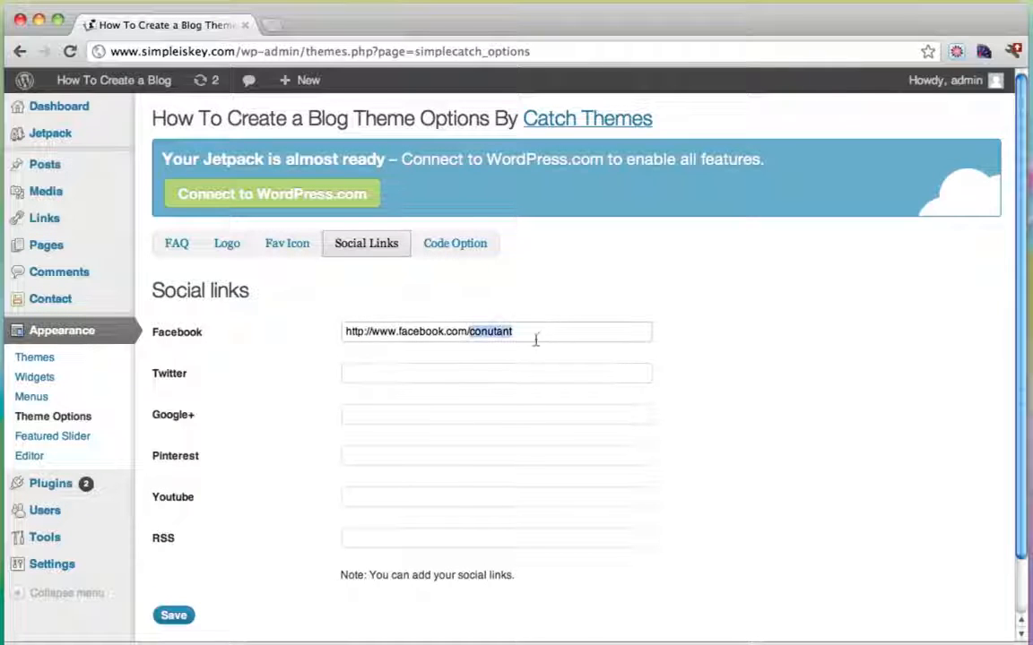
# Fill in the Twitter and YouTube profile URLs and save the social links.
pyautogui.click(466, 370)
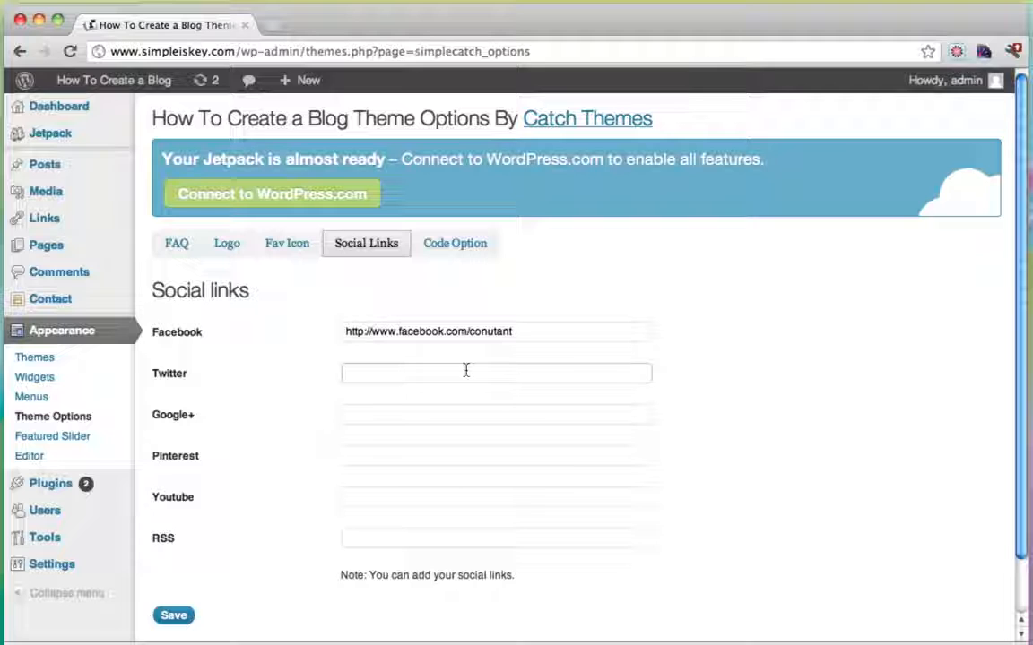
pyautogui.write('h')
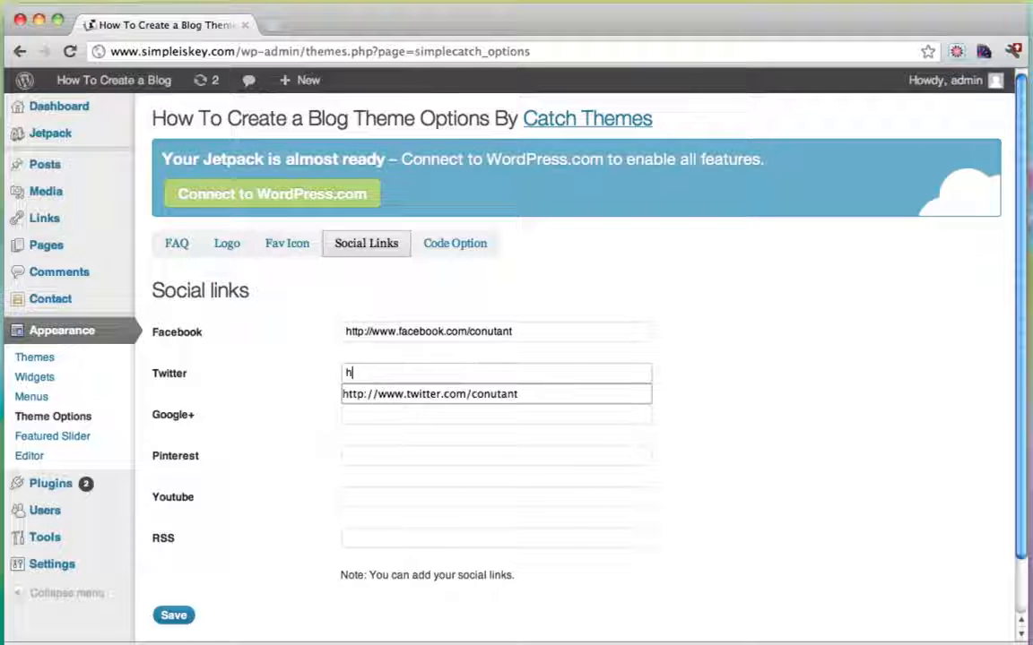
pyautogui.press('Down')
pyautogui.press('Tab')
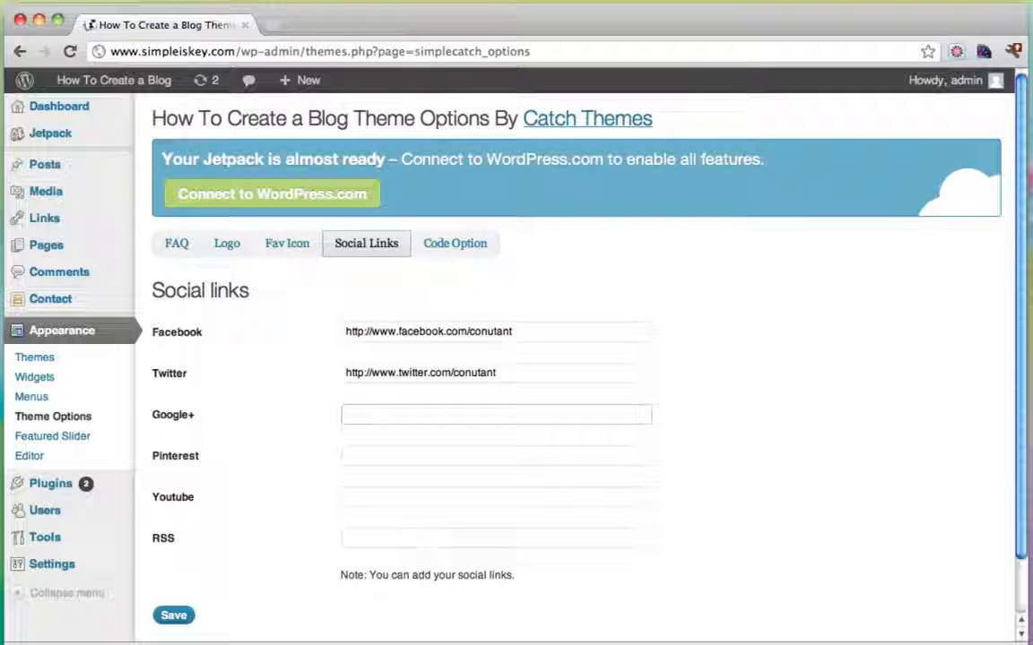
pyautogui.click(354, 497)
pyautogui.write('h')
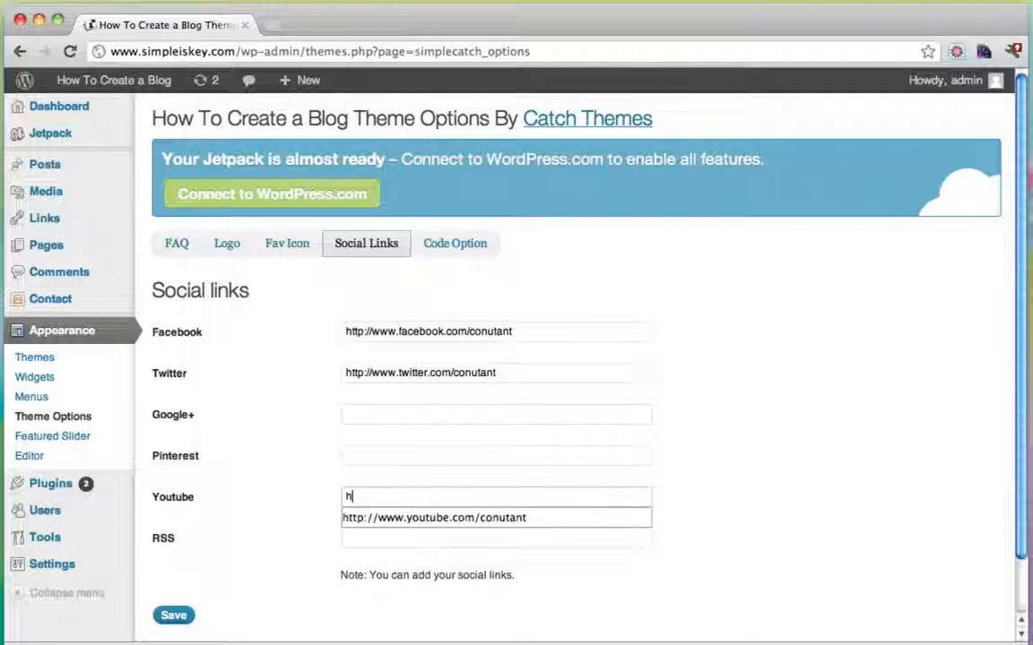
pyautogui.click(468, 518)
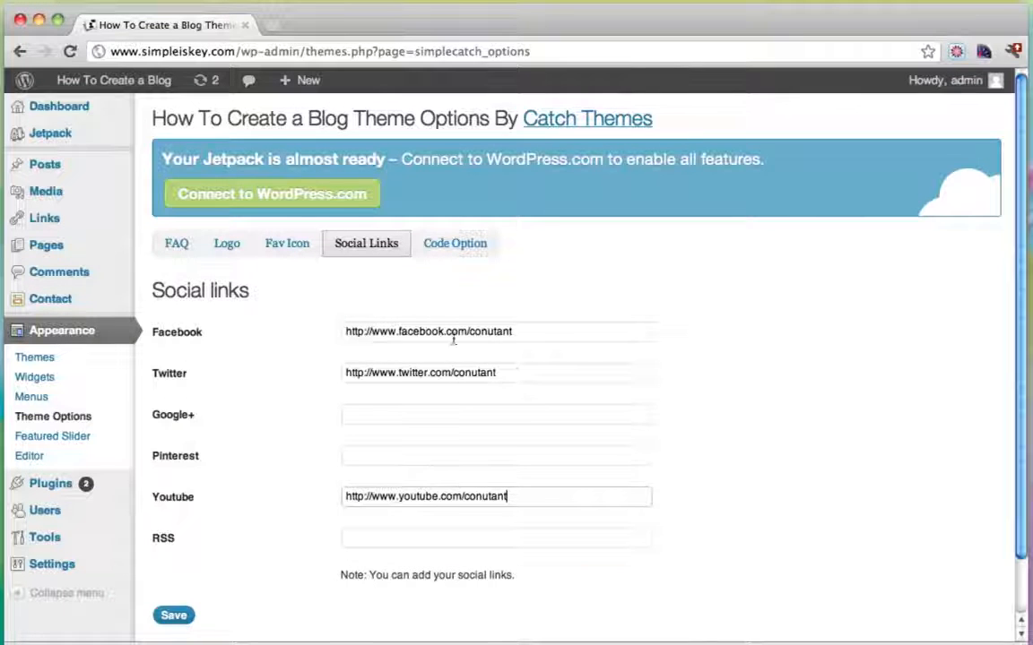
pyautogui.click(173, 615)
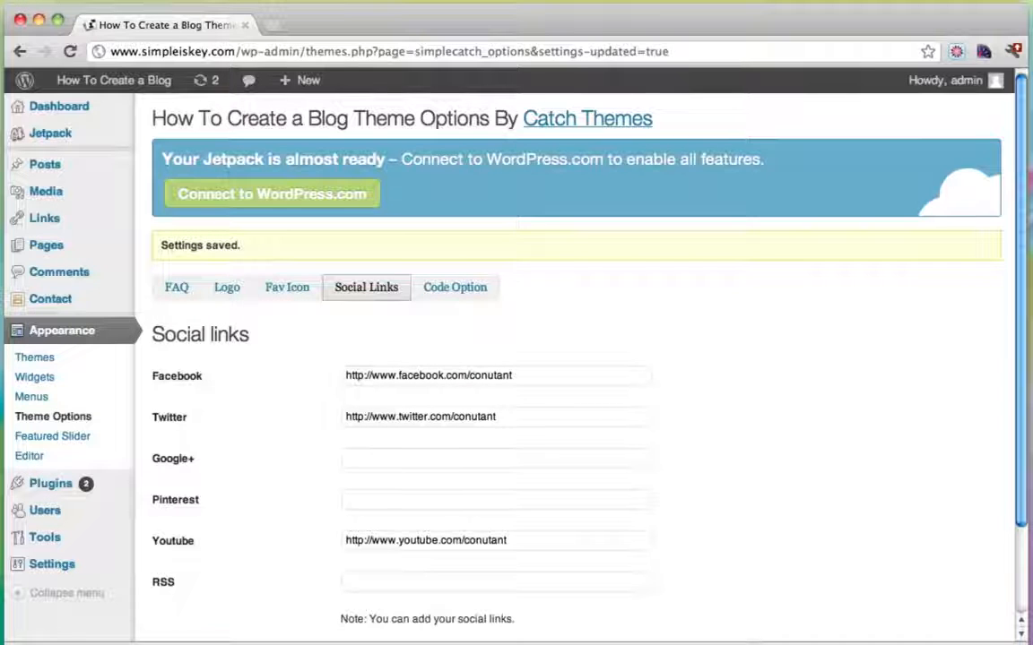
# Visit the live blog and open its YouTube header icon's channel page in a new tab.
pyautogui.moveTo(133, 88)
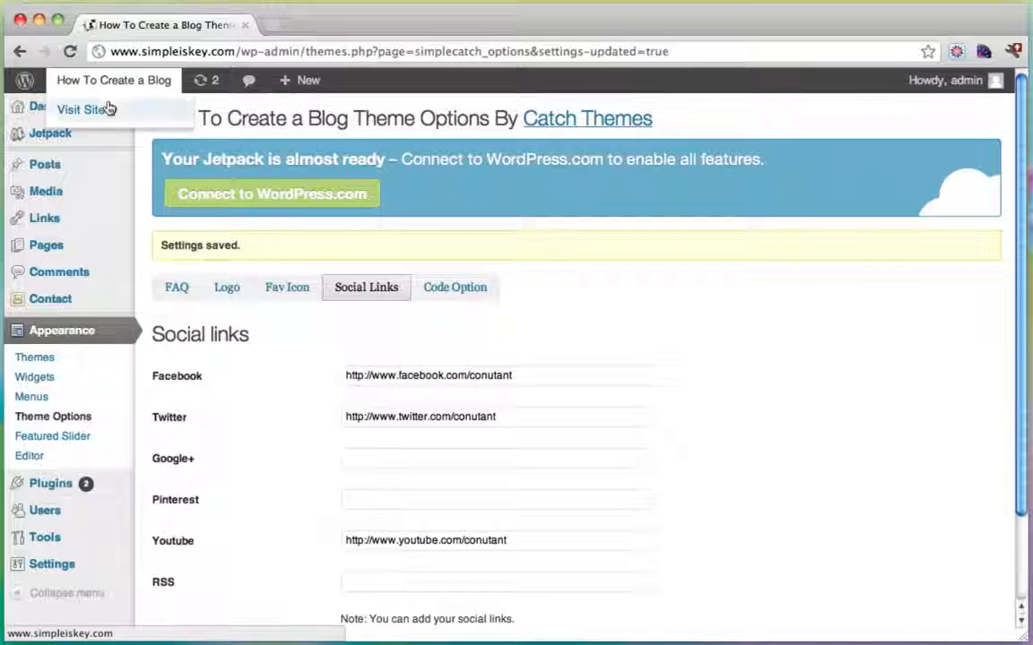
pyautogui.click(109, 109)
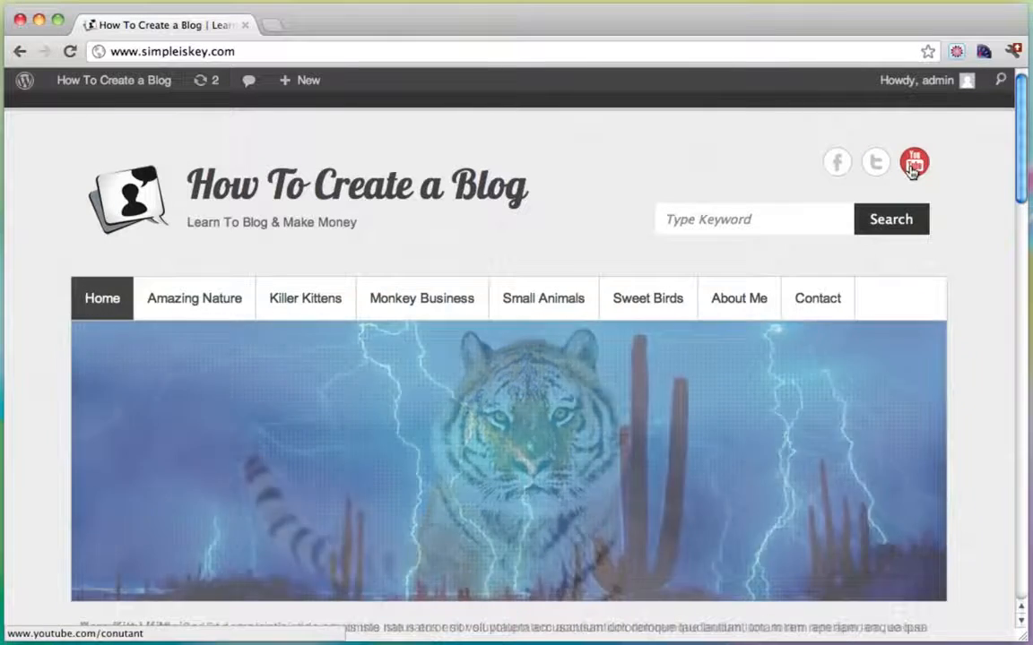
pyautogui.click(913, 168)
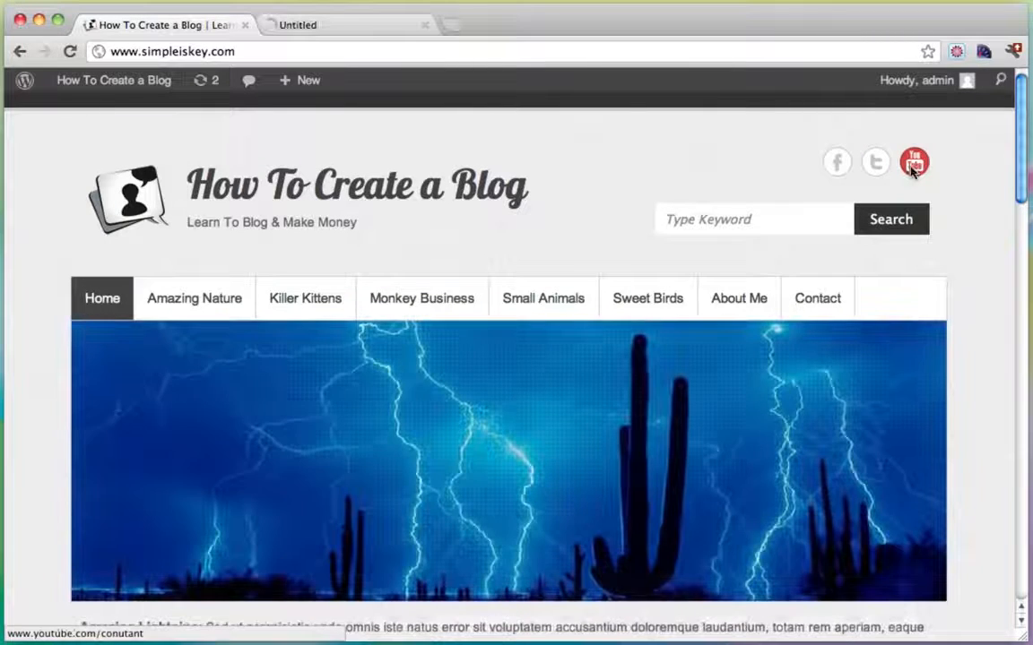
pyautogui.click(339, 29)
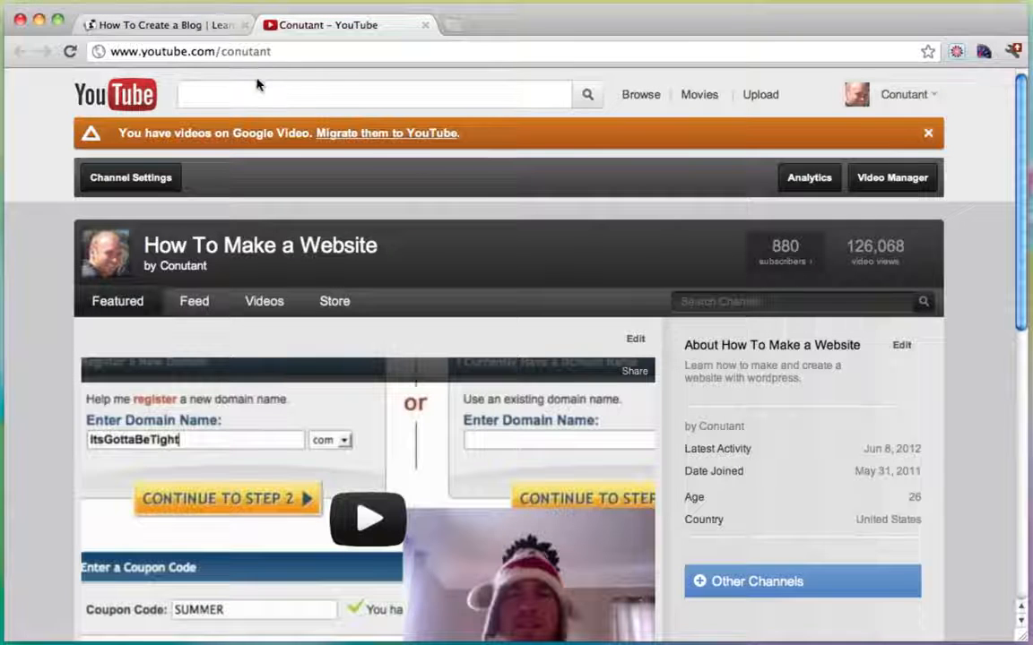
# Close the YouTube tab, leaving the live blog homepage with its three social icons.
pyautogui.click(424, 29)
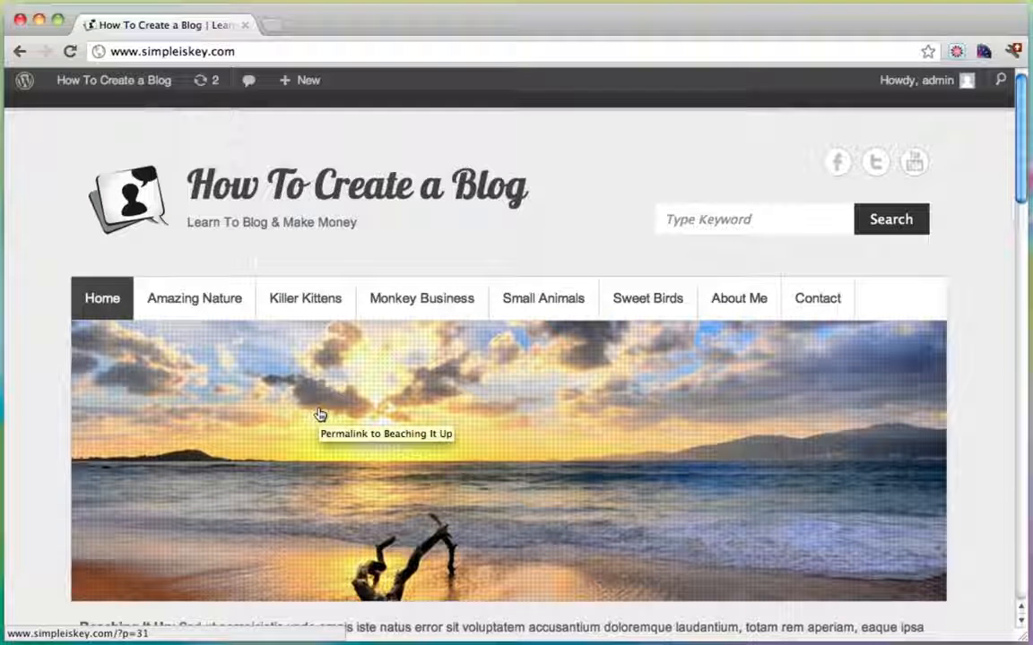
# Open and read through 'The Little Lady Bug' post, then return to the Dashboard.
pyautogui.scroll(-5, 43, 396)
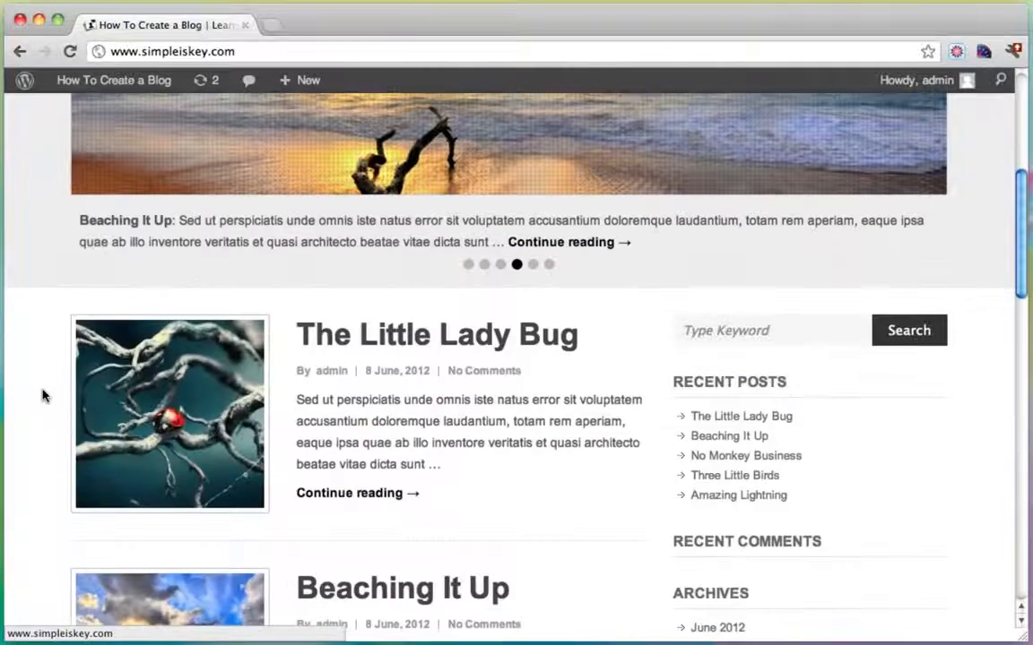
pyautogui.click(341, 333)
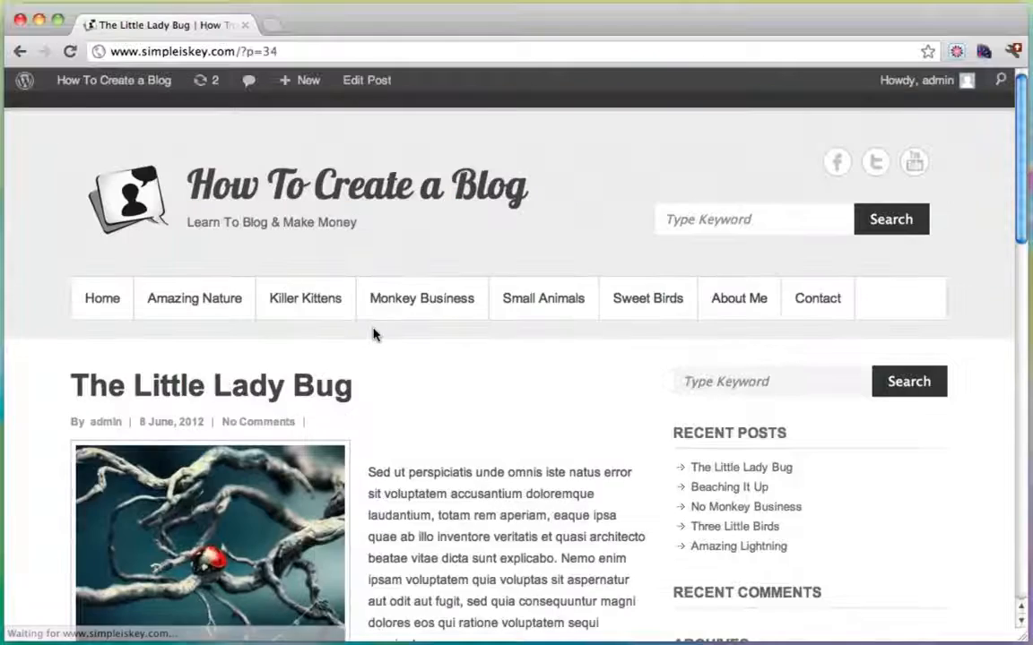
pyautogui.scroll(-10, 525, 363)
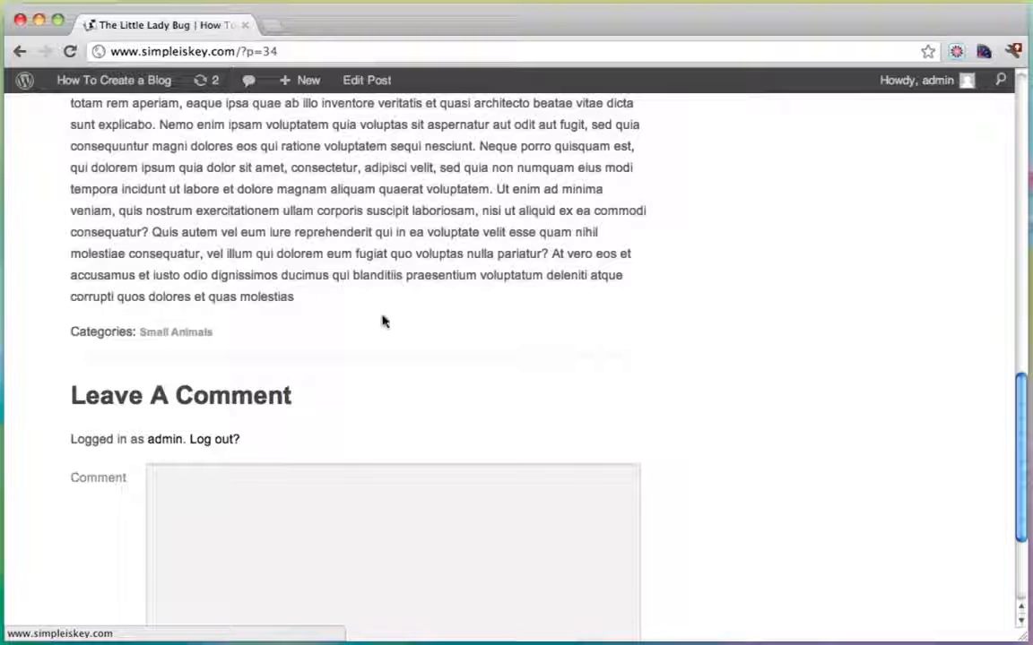
pyautogui.scroll(10, 383, 321)
pyautogui.scroll(-5, 231, 536)
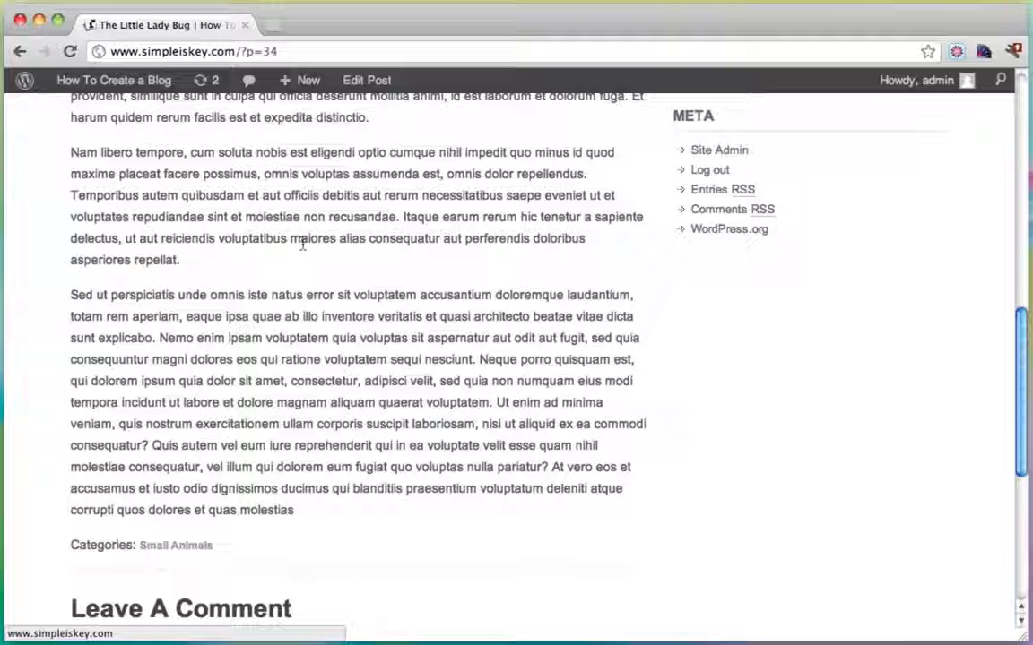
pyautogui.scroll(15, 321, 316)
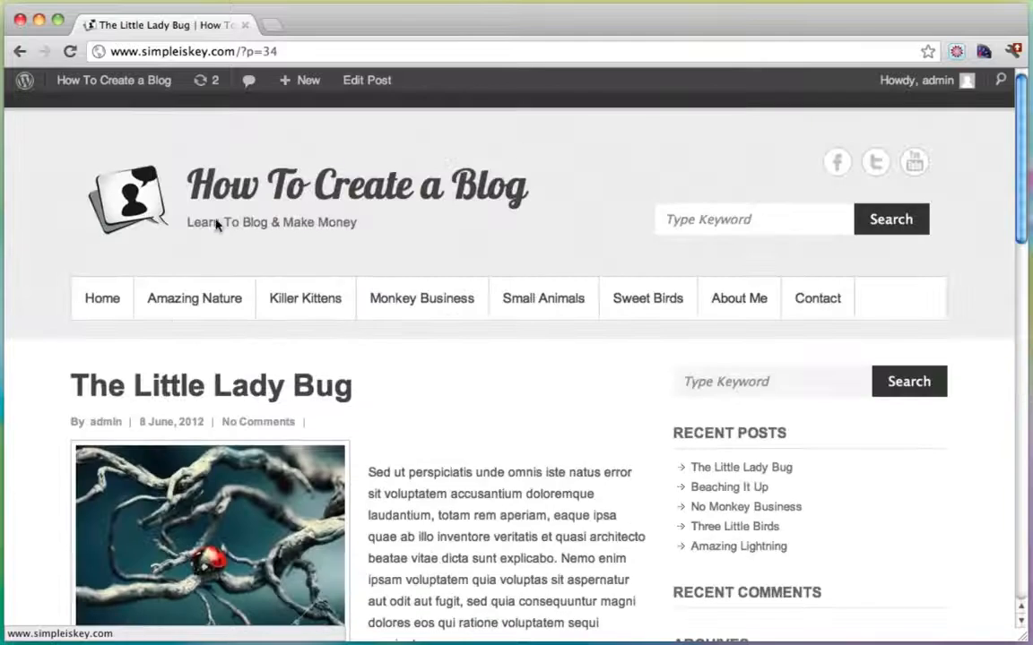
pyautogui.click(101, 109)
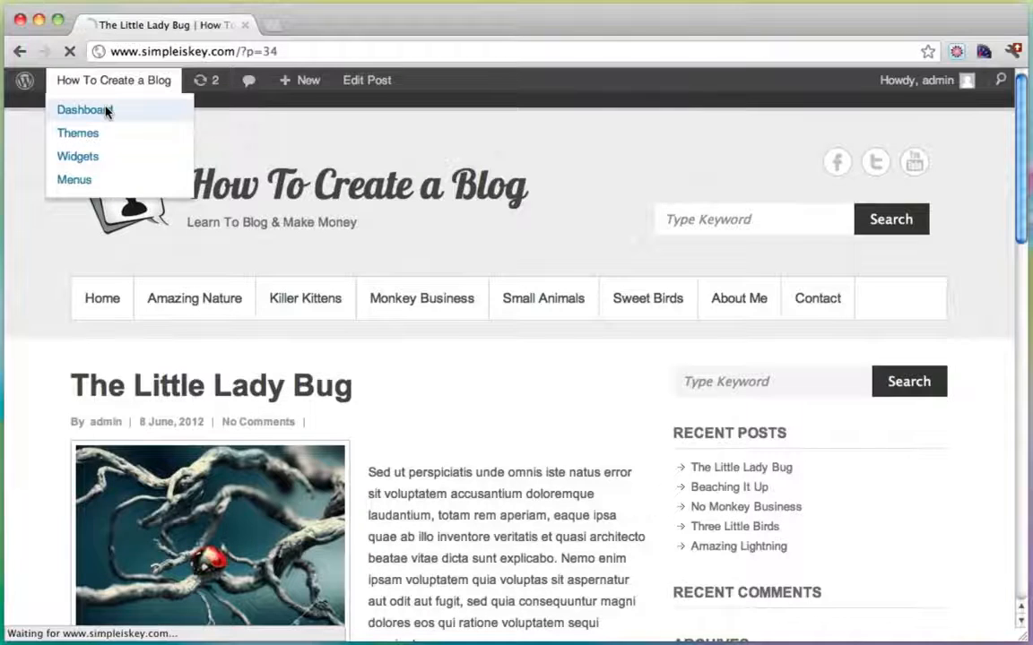
# Search the Add New plugins page for 'social share'.
pyautogui.moveTo(70, 412)
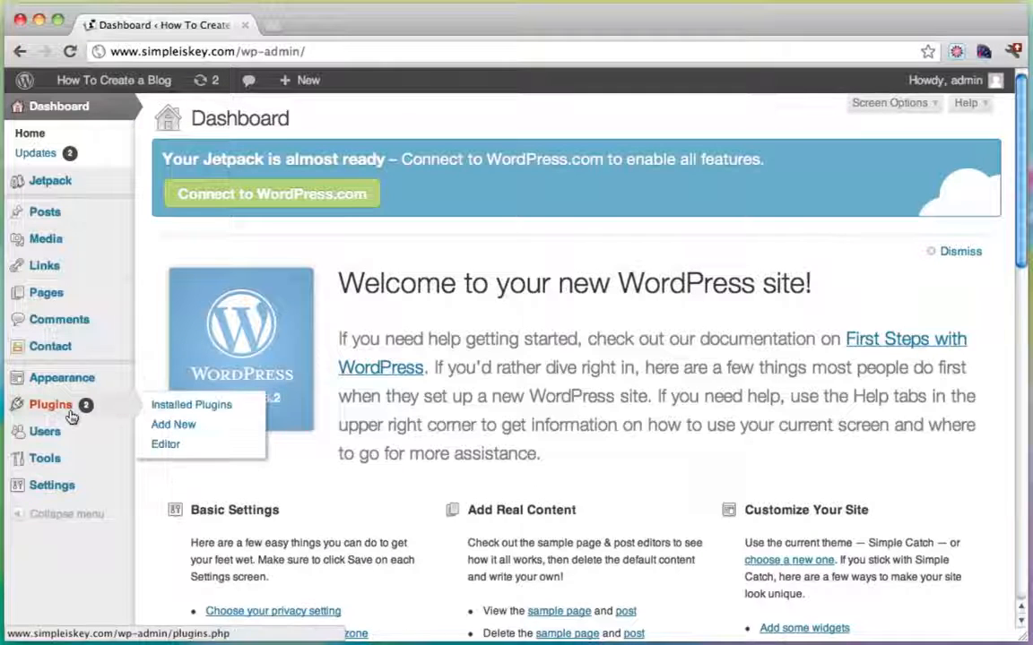
pyautogui.click(198, 426)
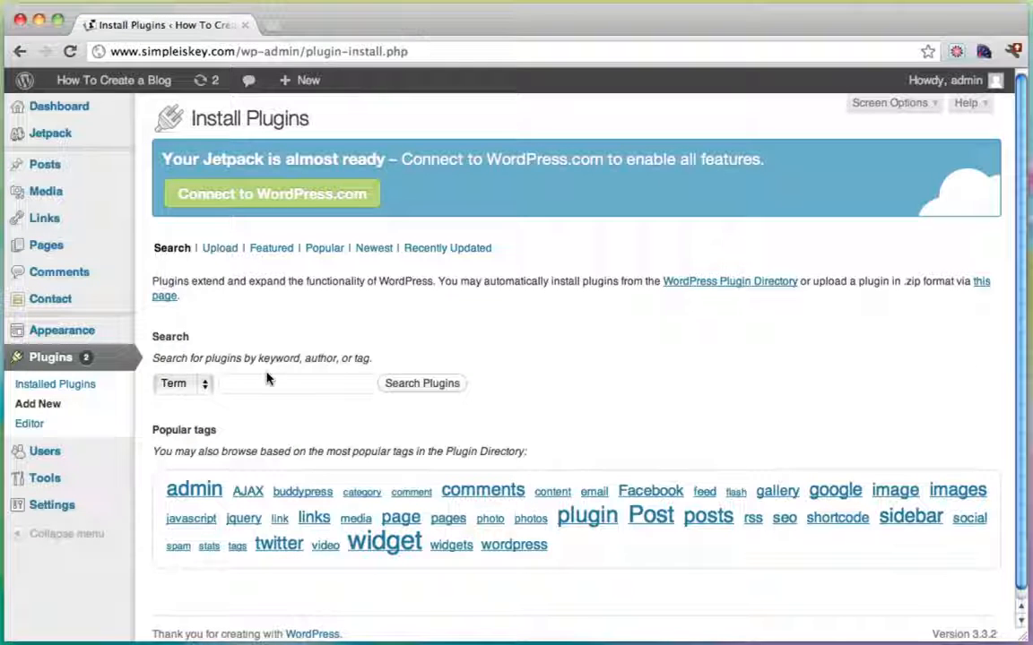
pyautogui.click(267, 381)
pyautogui.write('social')
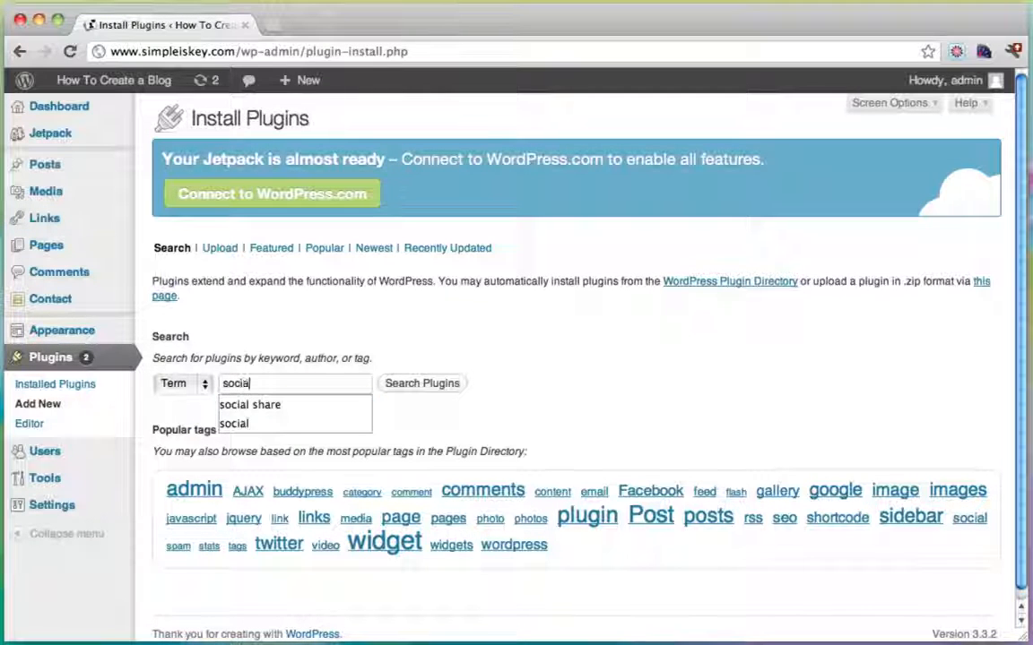
pyautogui.click(250, 404)
pyautogui.click(387, 386)
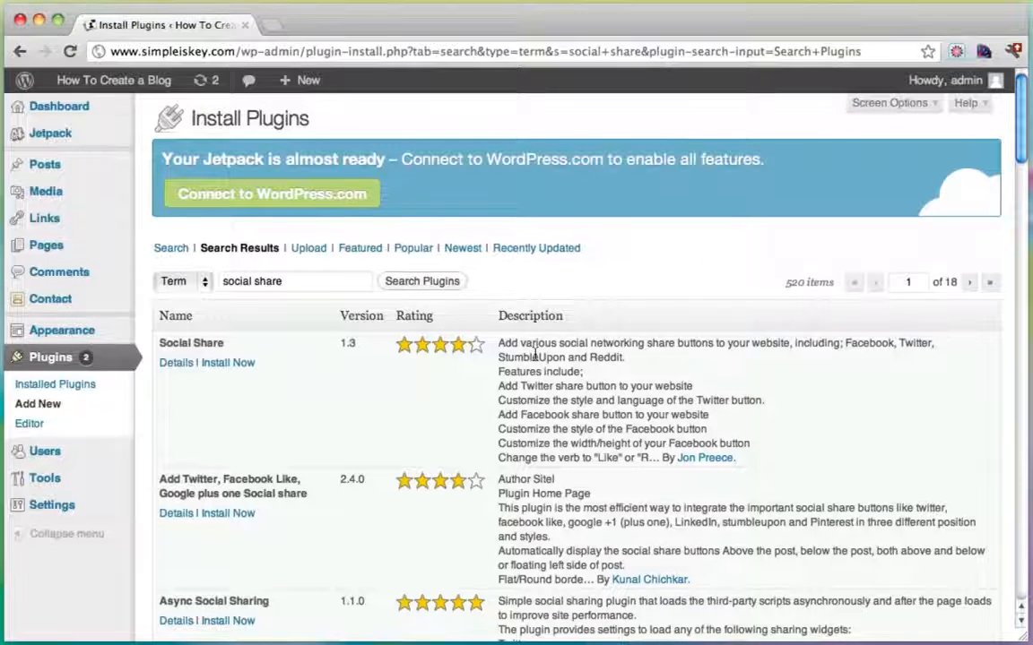
# Install and activate the 'Add Twitter, Facebook Like, Google plus one Social share' plugin.
pyautogui.scroll(-1, 536, 356)
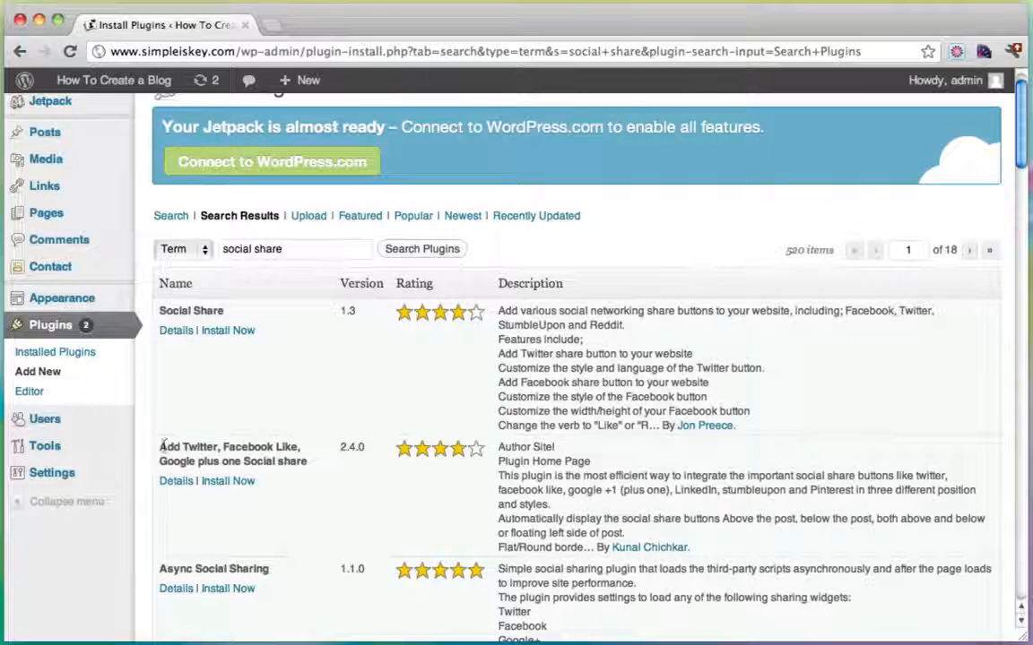
pyautogui.moveTo(164, 445); pyautogui.dragTo(297, 462)
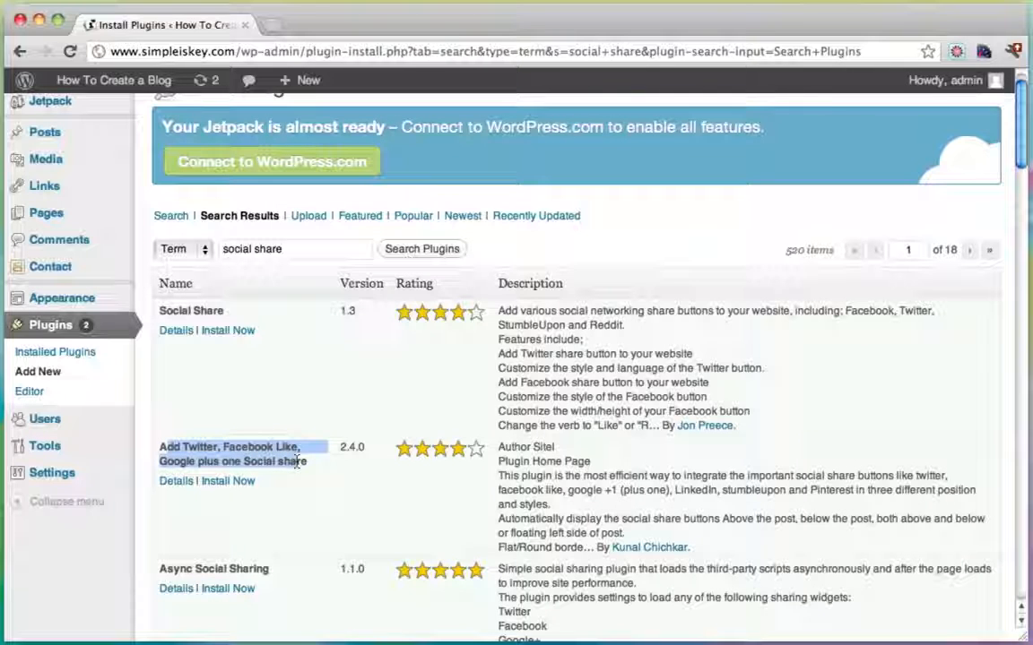
pyautogui.click(235, 483)
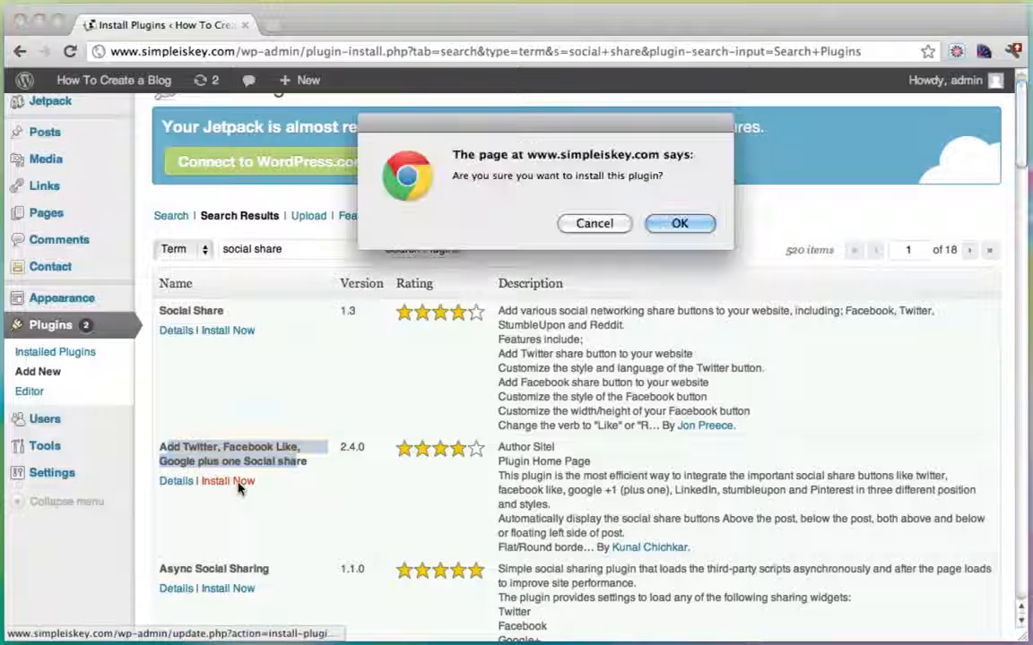
pyautogui.click(690, 224)
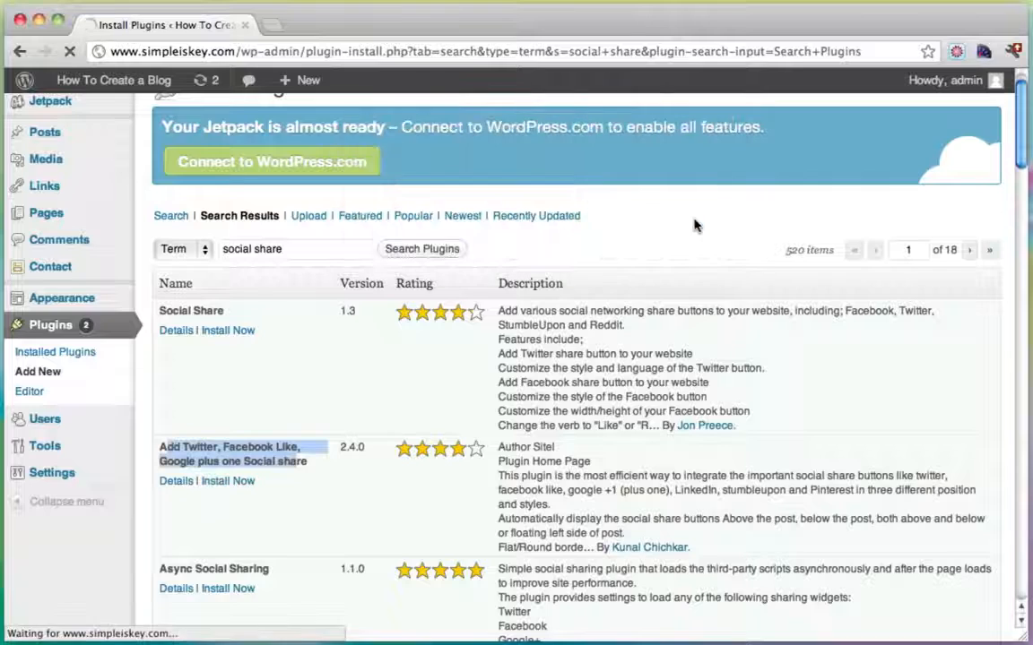
pyautogui.click(192, 314)
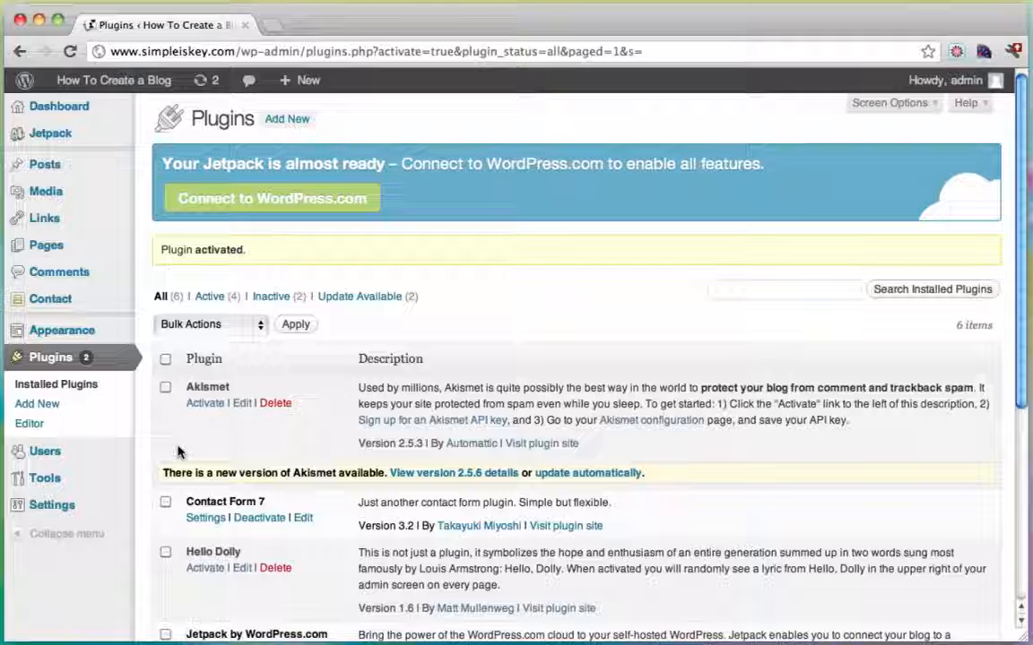
# In TF Social Share, uncheck Archives, Author archives, Pages, Search and Tags, keeping Single posts.
pyautogui.moveTo(86, 510)
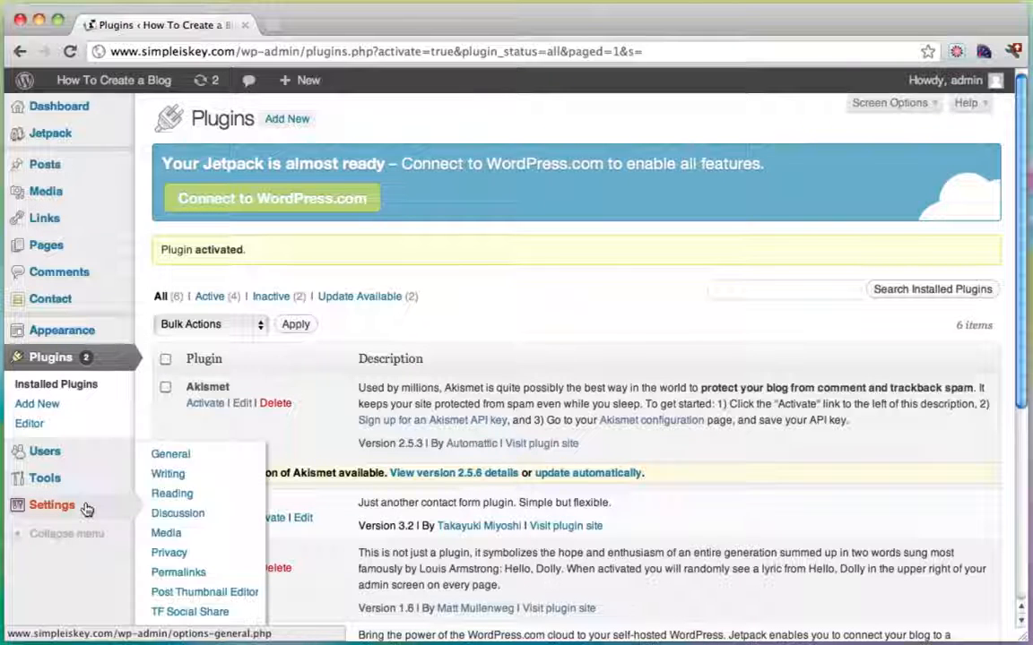
pyautogui.scroll(-1, 215, 533)
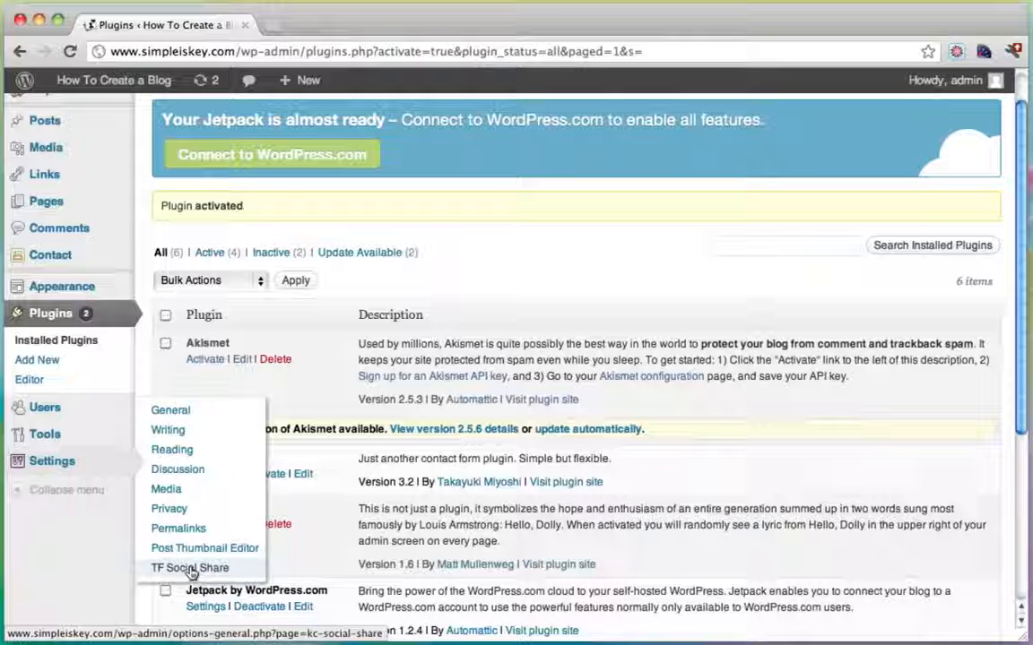
pyautogui.click(191, 569)
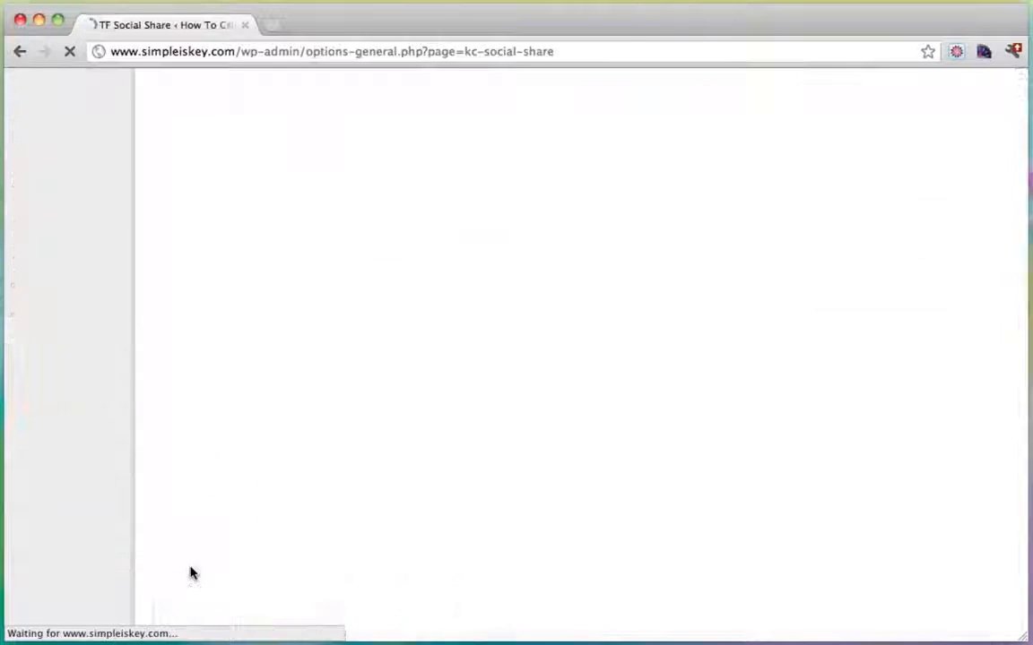
pyautogui.scroll(-1, 482, 391)
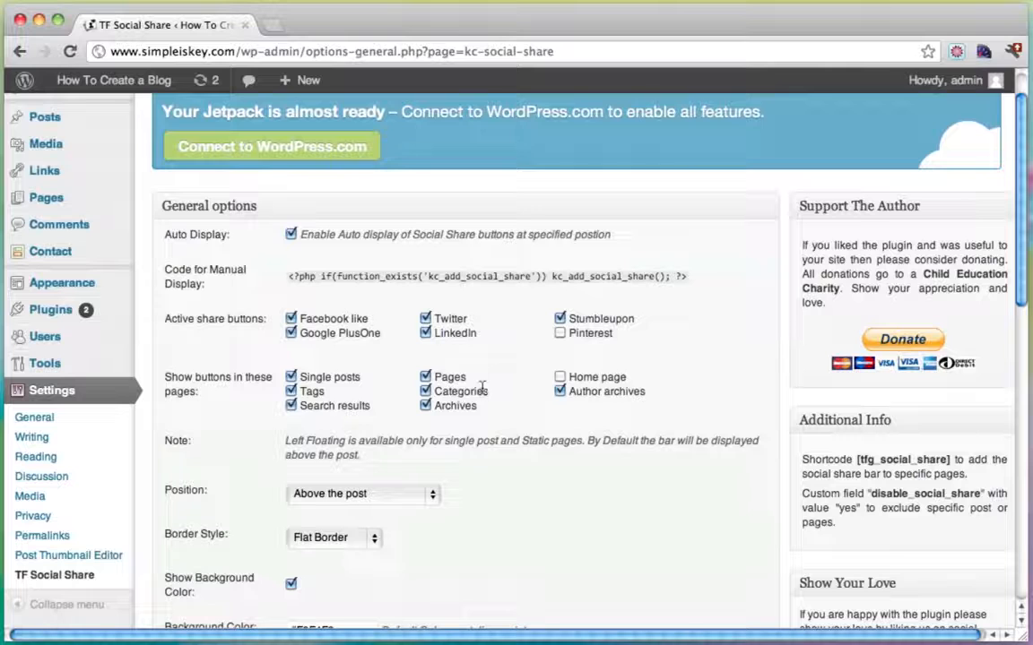
pyautogui.scroll(-3, 483, 388)
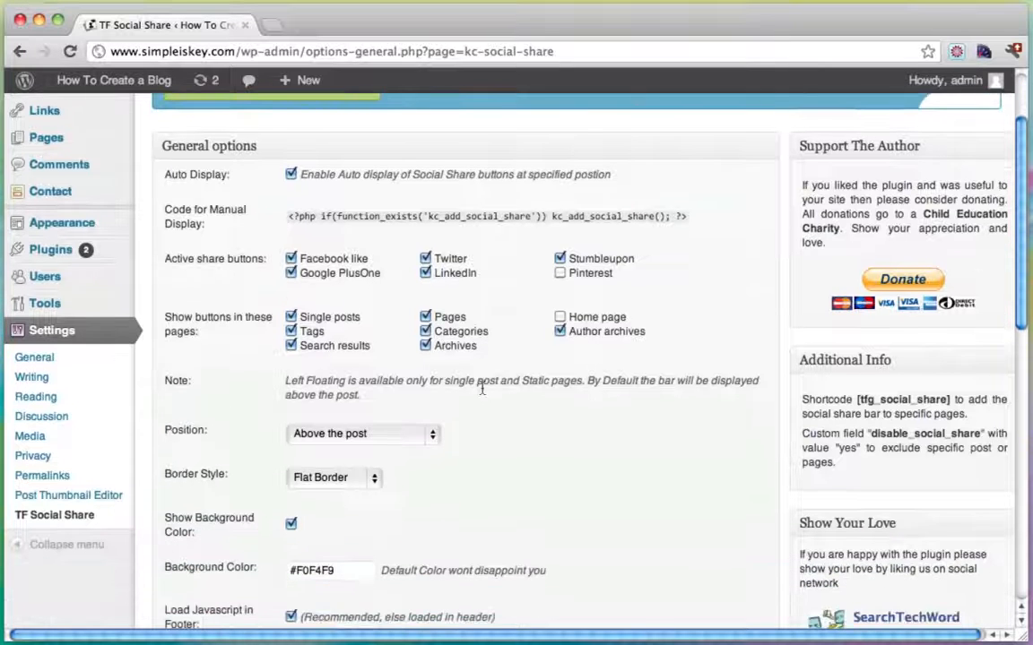
pyautogui.scroll(-3, 482, 388)
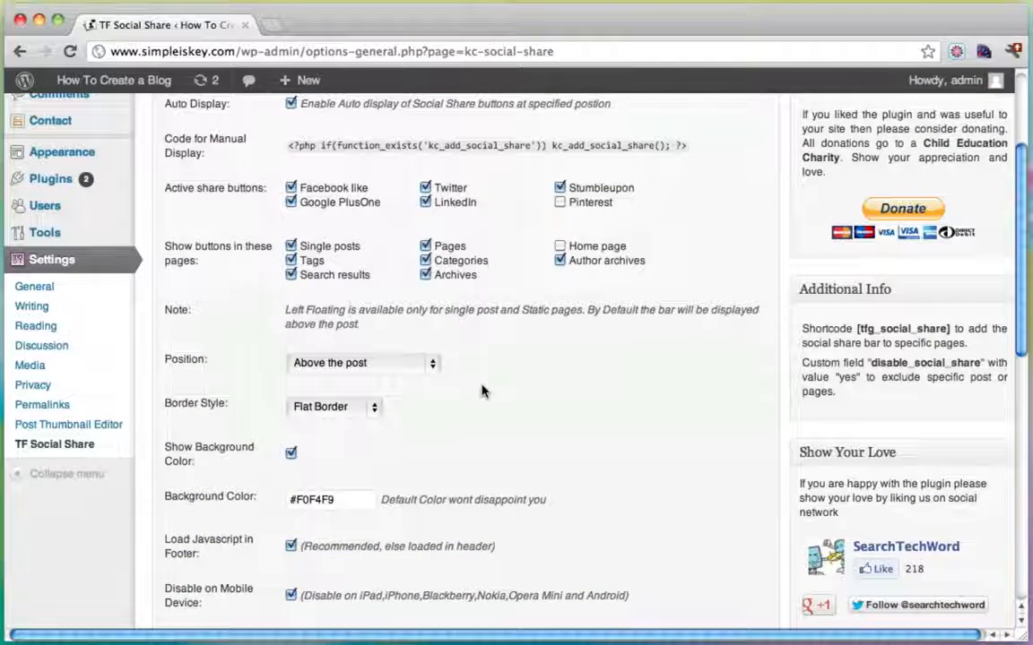
pyautogui.scroll(2, 481, 391)
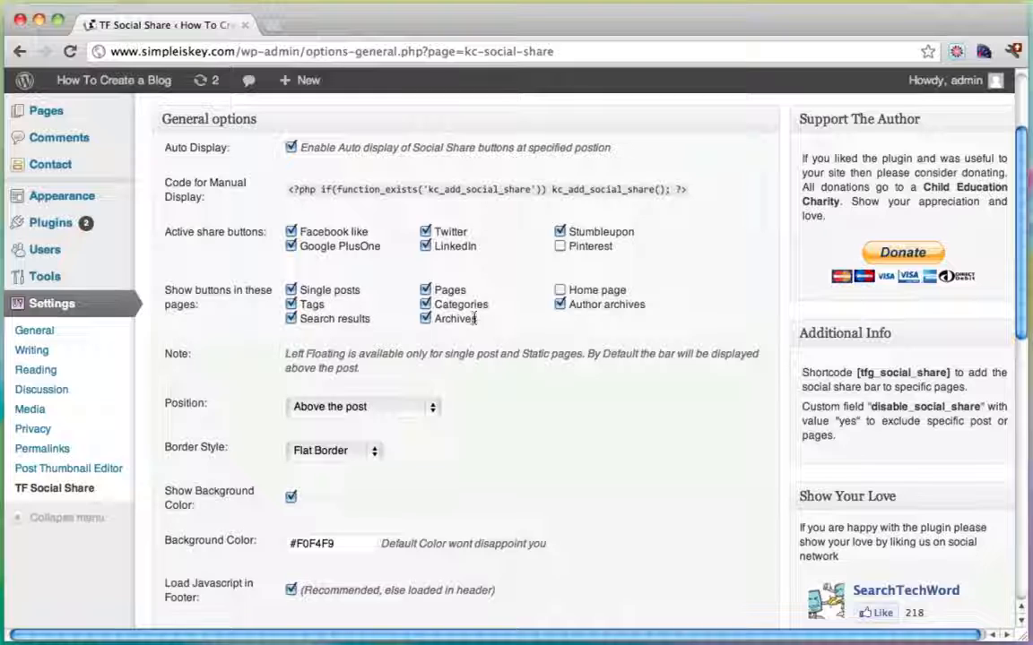
pyautogui.click(427, 319)
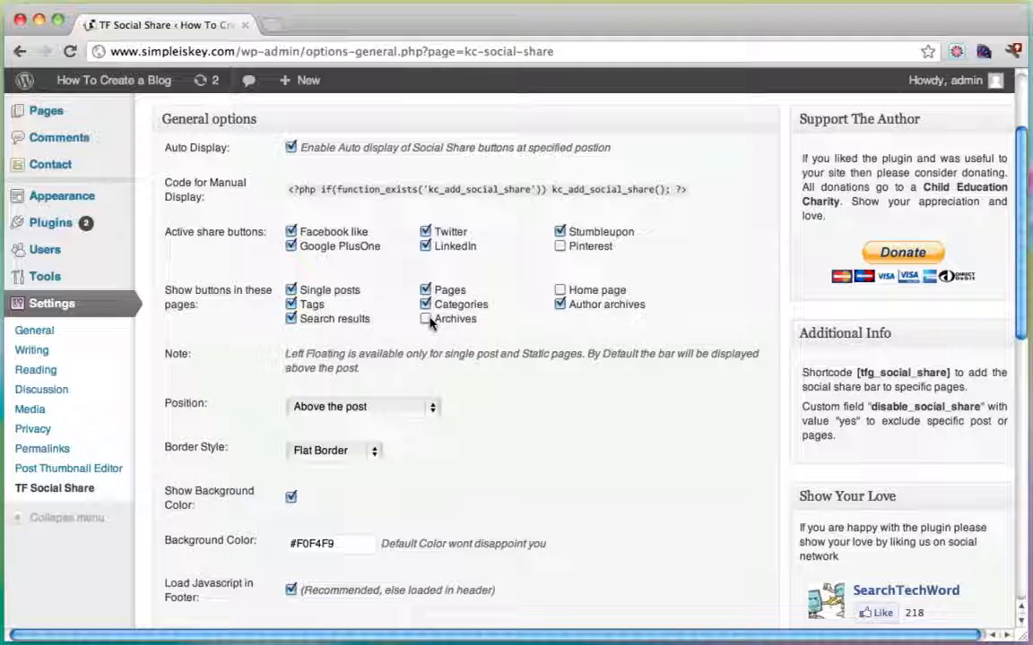
pyautogui.click(559, 290)
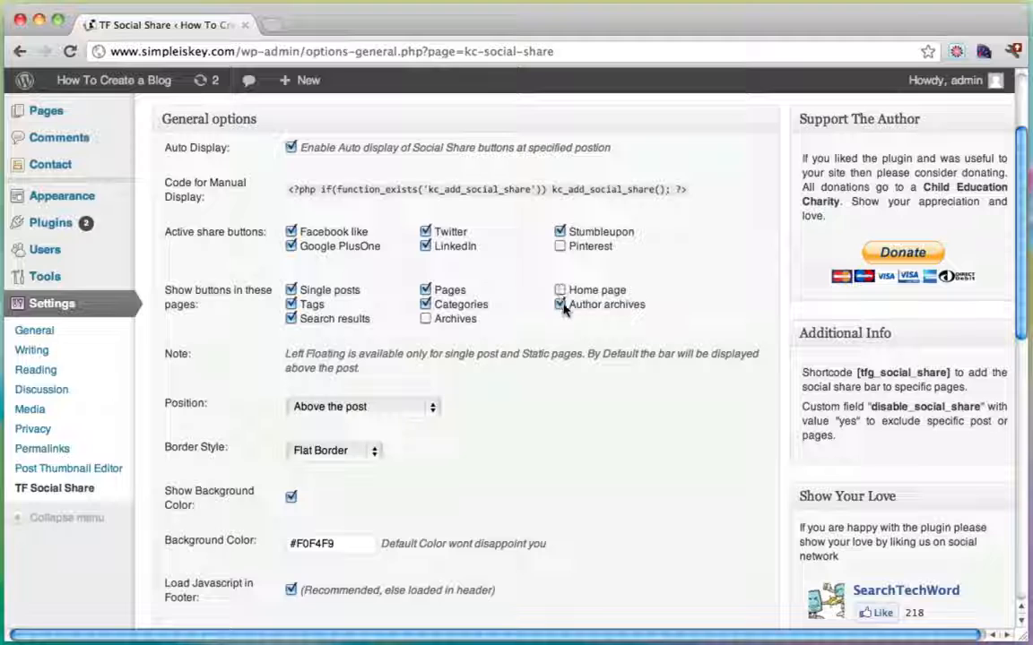
pyautogui.click(425, 291)
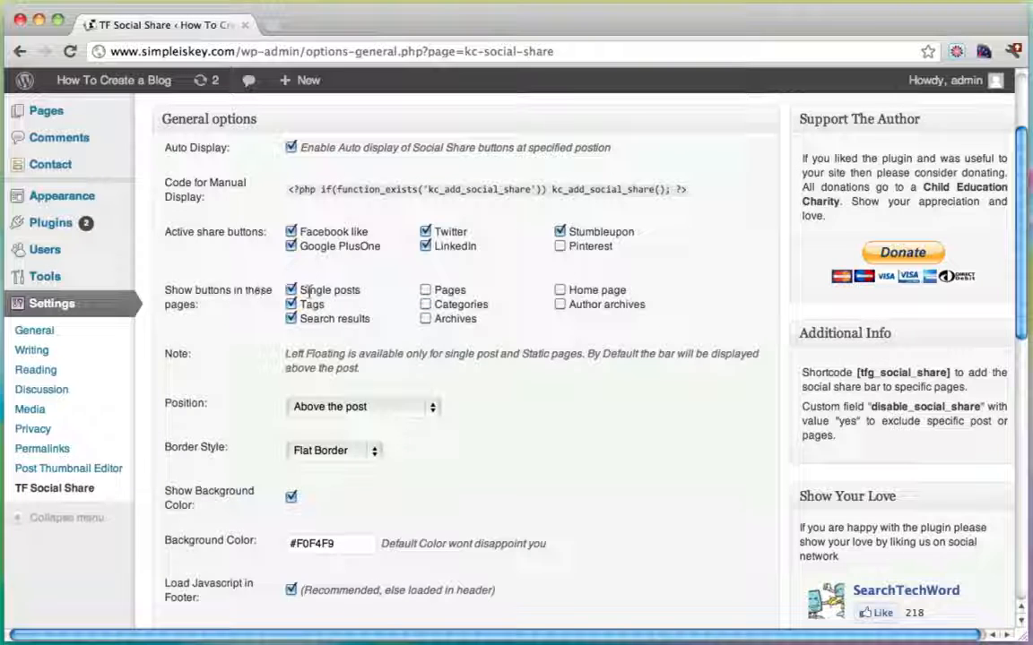
pyautogui.moveTo(301, 291); pyautogui.dragTo(355, 296)
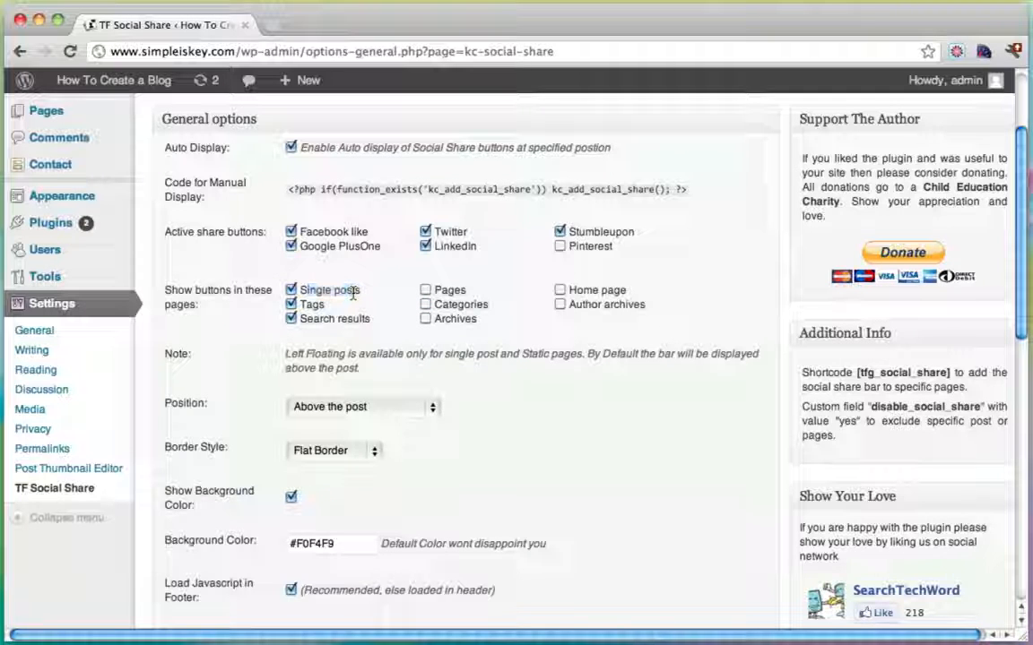
pyautogui.click(354, 296)
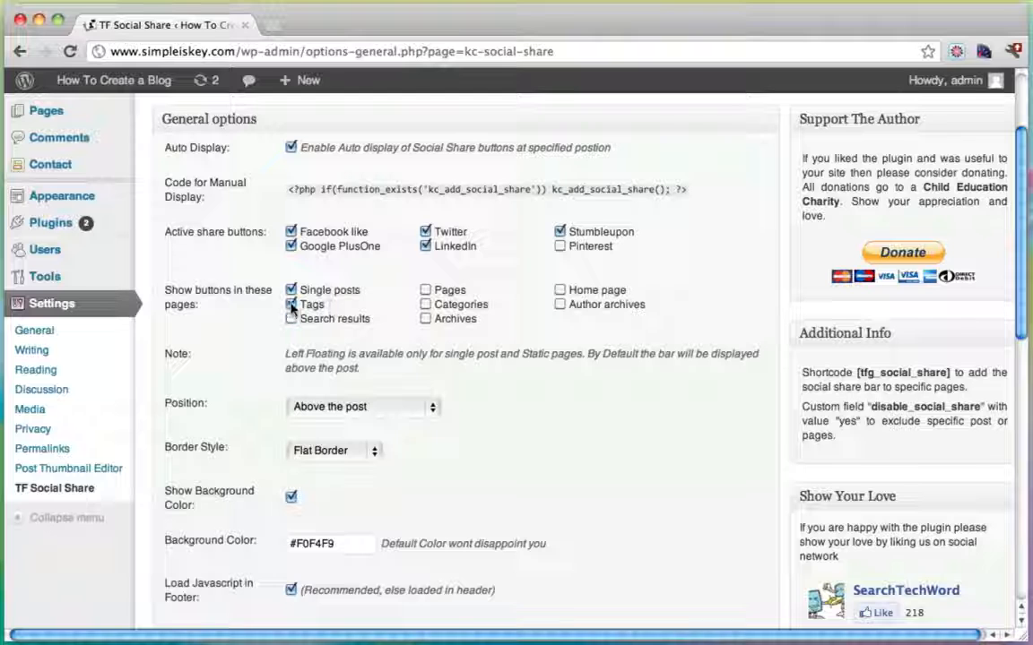
pyautogui.click(291, 305)
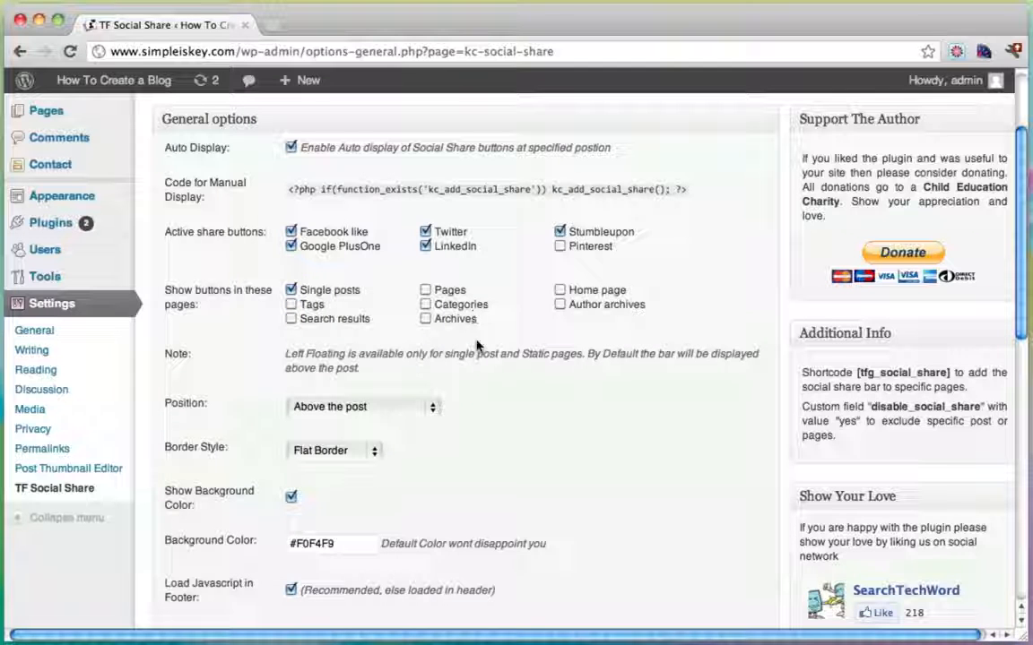
# Set the share bar position to Below the post and save the changes.
pyautogui.scroll(-3, 435, 206)
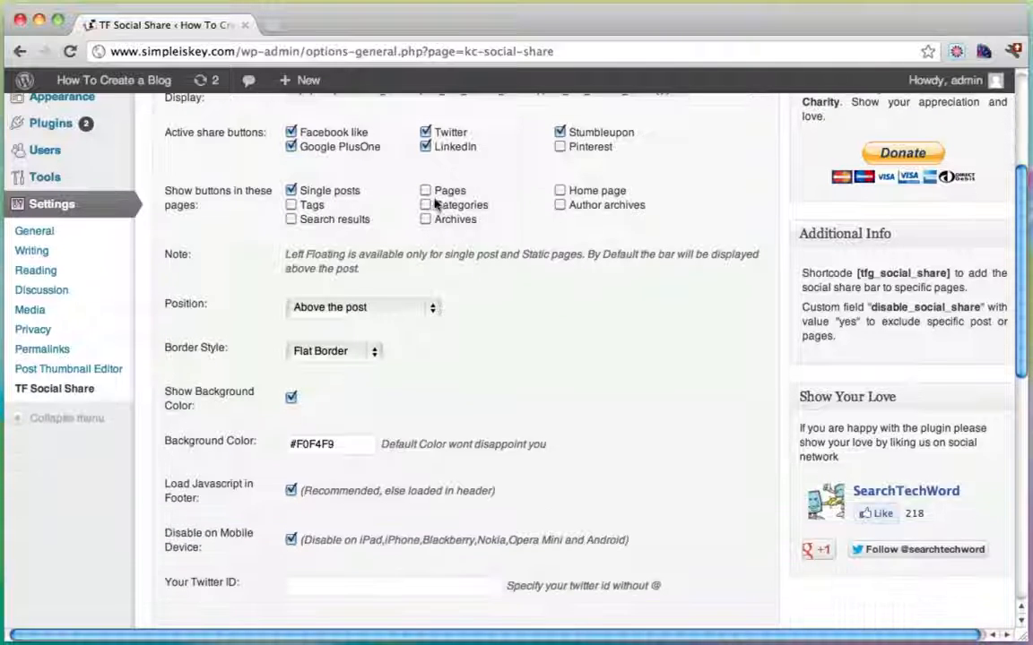
pyautogui.click(316, 307)
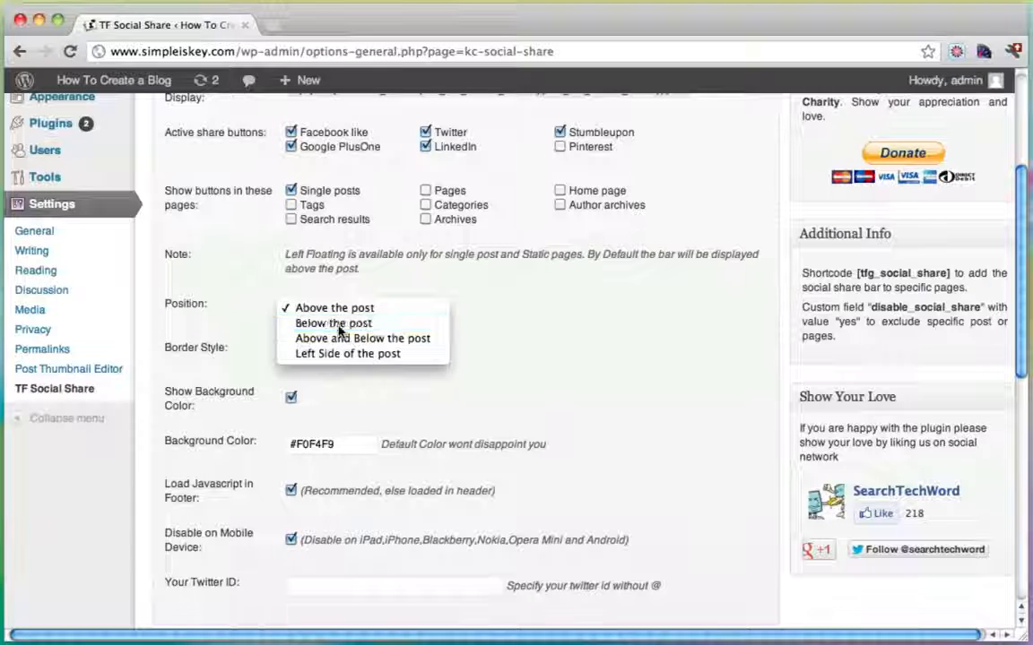
pyautogui.click(339, 325)
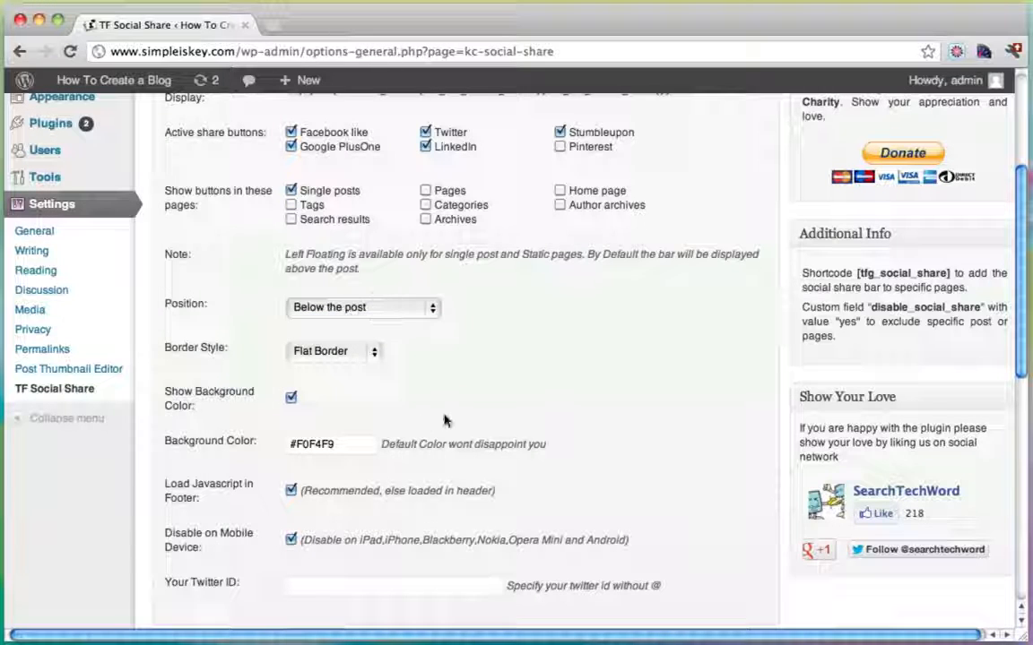
pyautogui.scroll(-2, 444, 422)
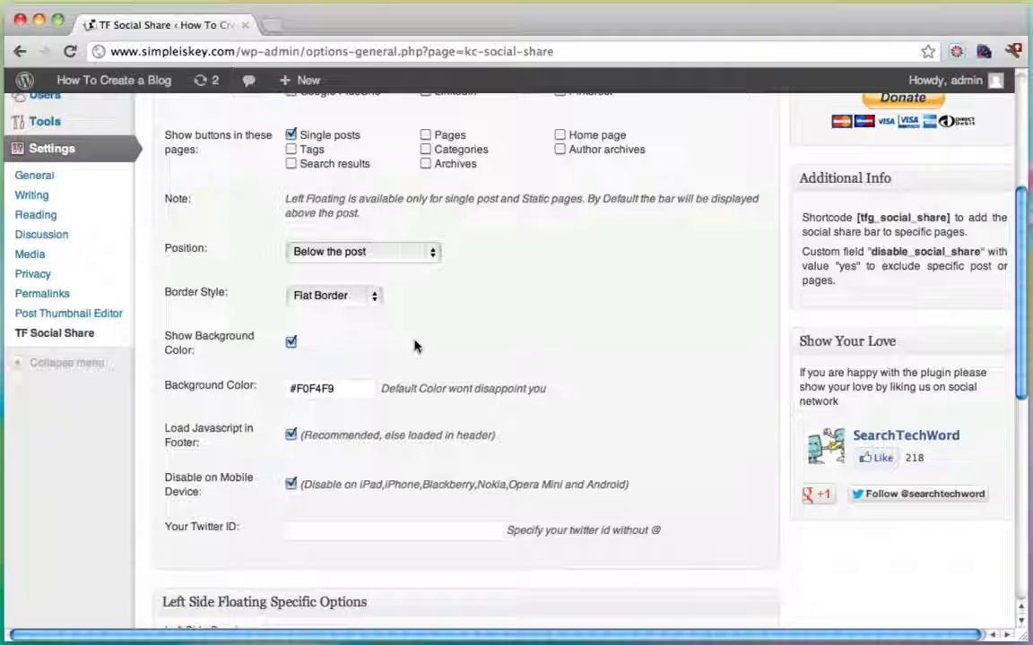
pyautogui.scroll(-5, 414, 346)
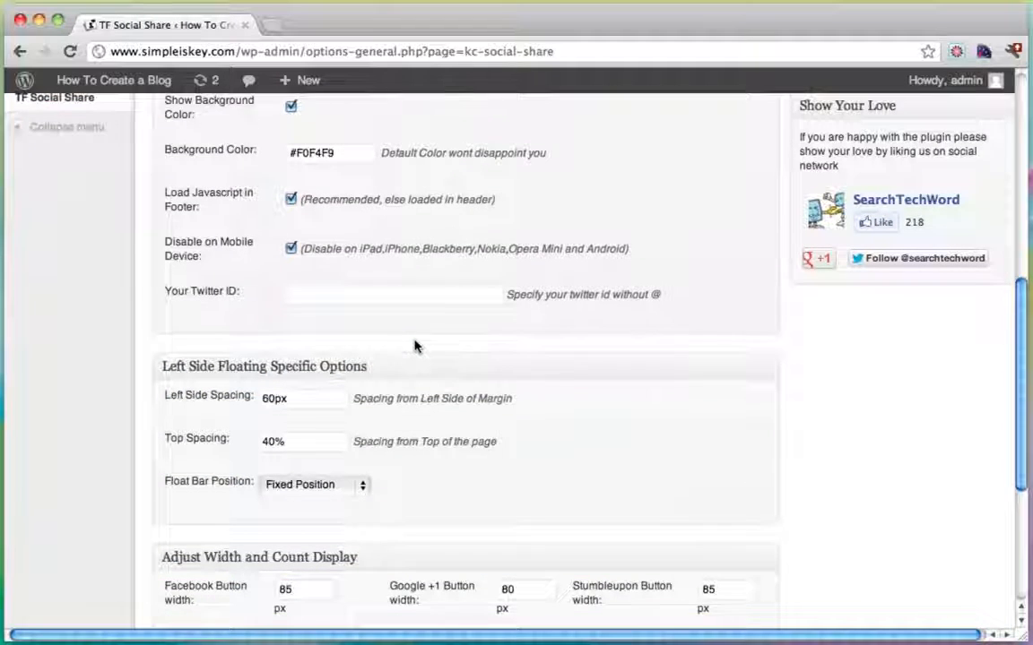
pyautogui.scroll(-6, 414, 346)
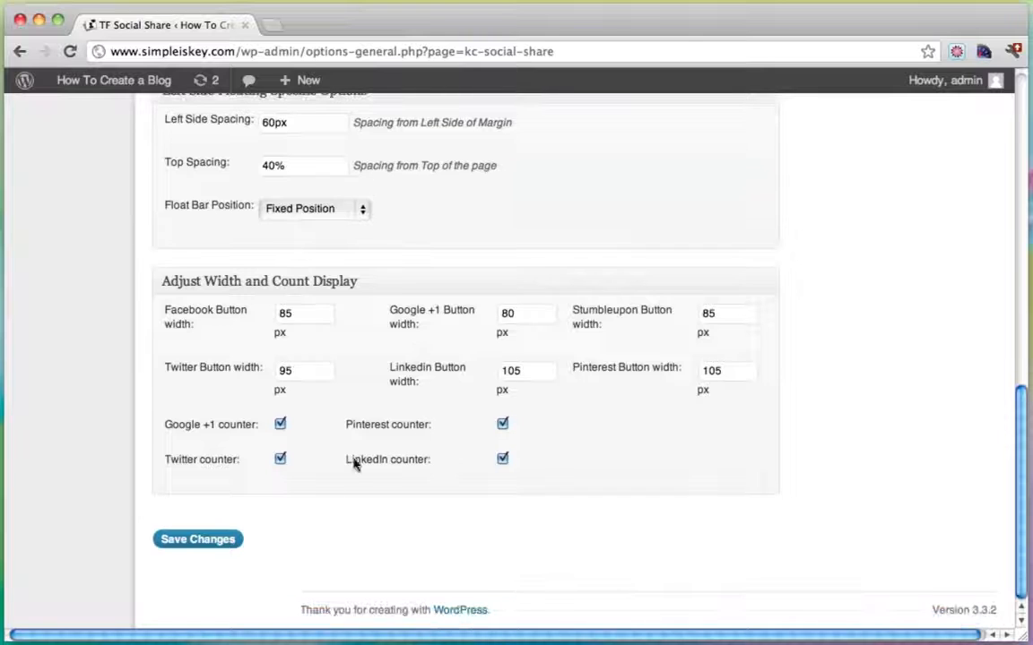
pyautogui.click(201, 543)
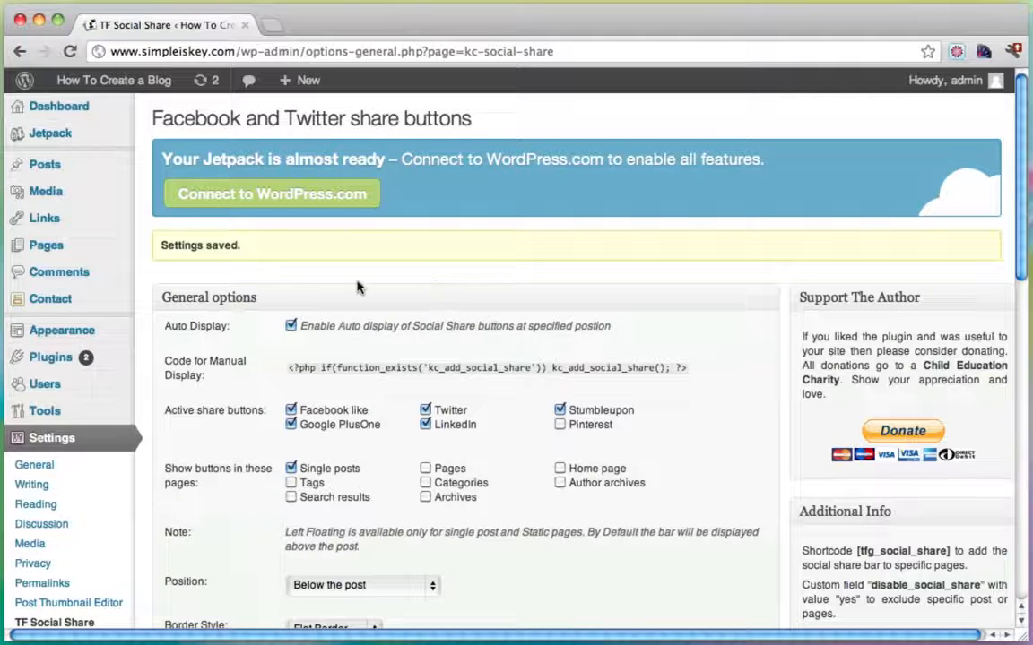
# Visit the live blog and open 'The Little Lady Bug' post.
pyautogui.moveTo(119, 88)
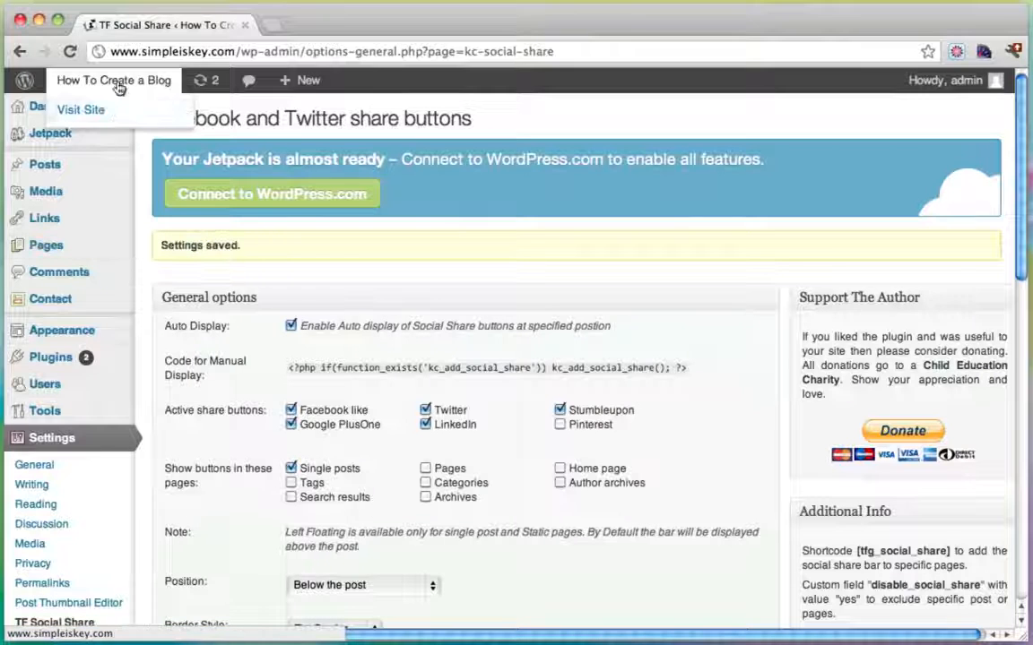
pyautogui.click(94, 108)
pyautogui.scroll(-5, 475, 260)
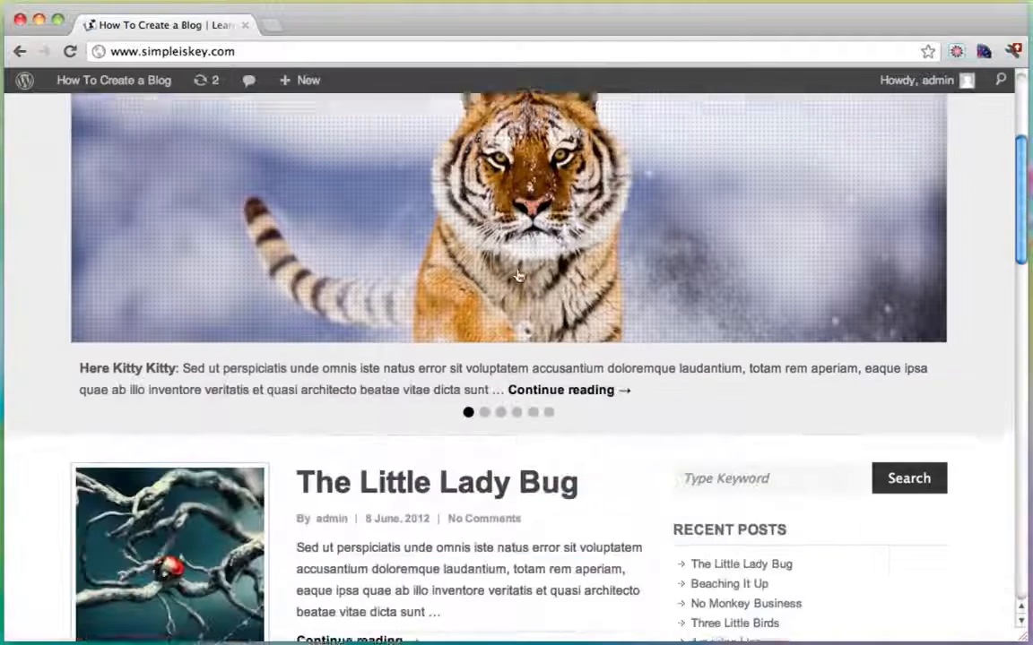
pyautogui.scroll(-3, 518, 276)
pyautogui.click(338, 366)
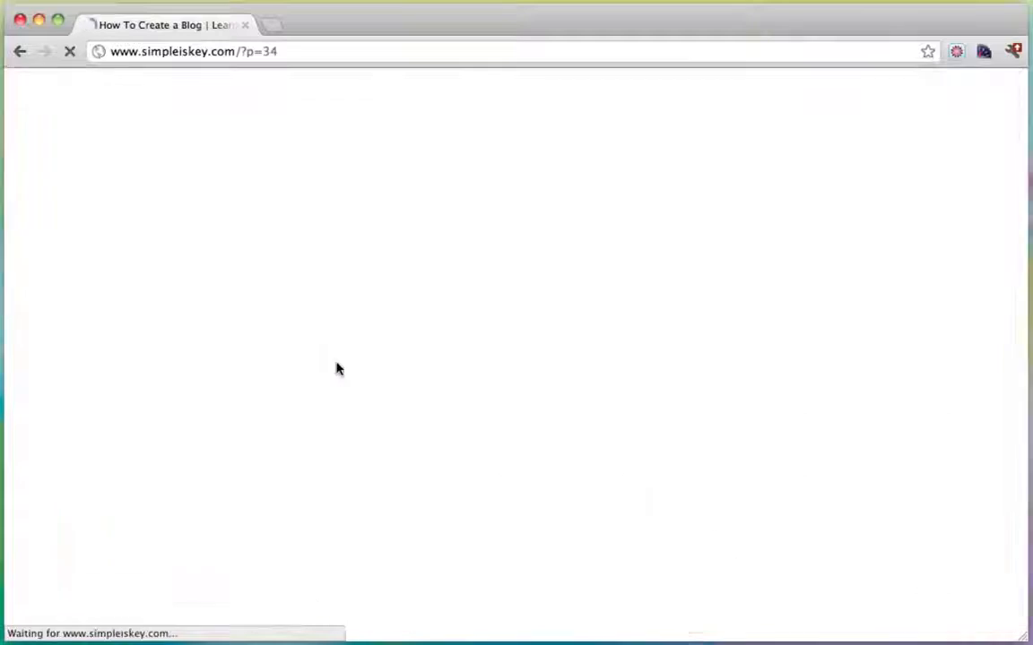
# Scroll through the post to check the share bar beneath it.
pyautogui.scroll(-15, 454, 360)
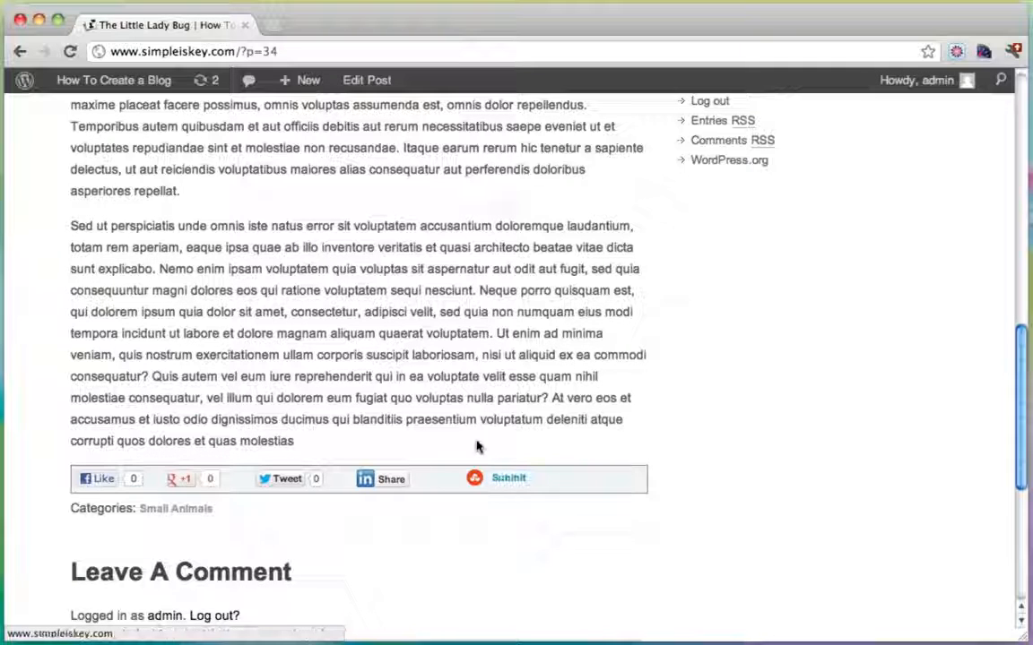
pyautogui.scroll(-5, 486, 448)
pyautogui.scroll(3, 487, 448)
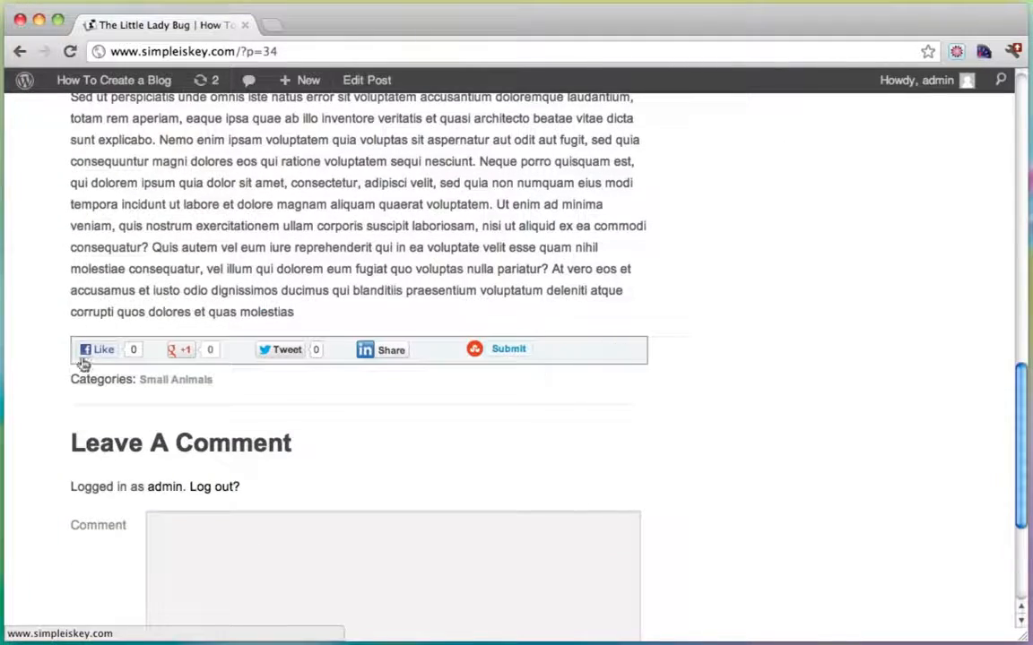
pyautogui.scroll(15, 583, 372)
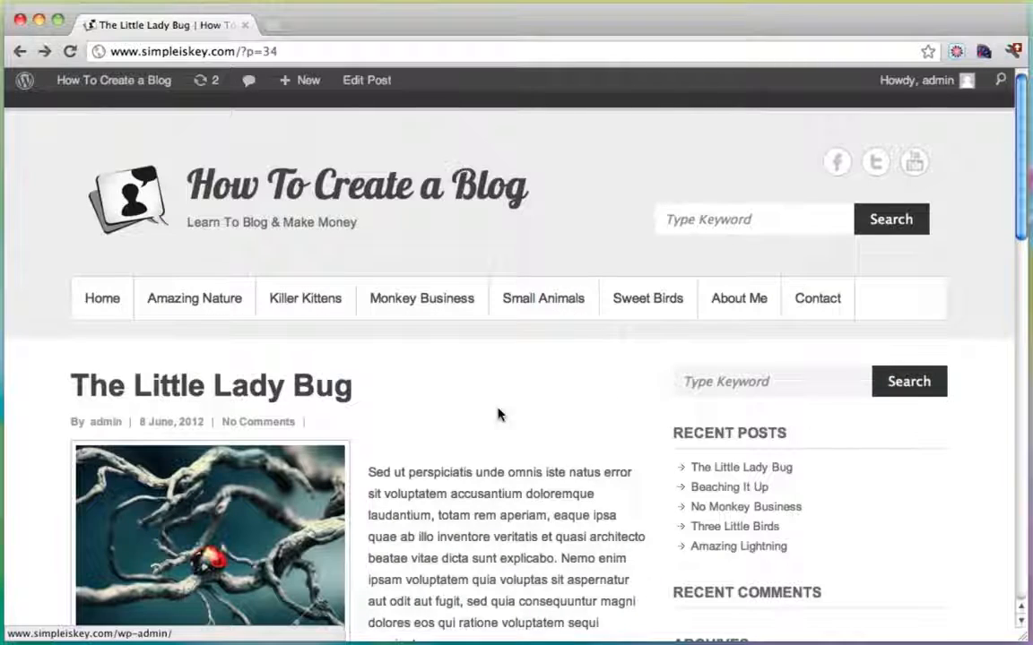
pyautogui.scroll(-3, 653, 417)
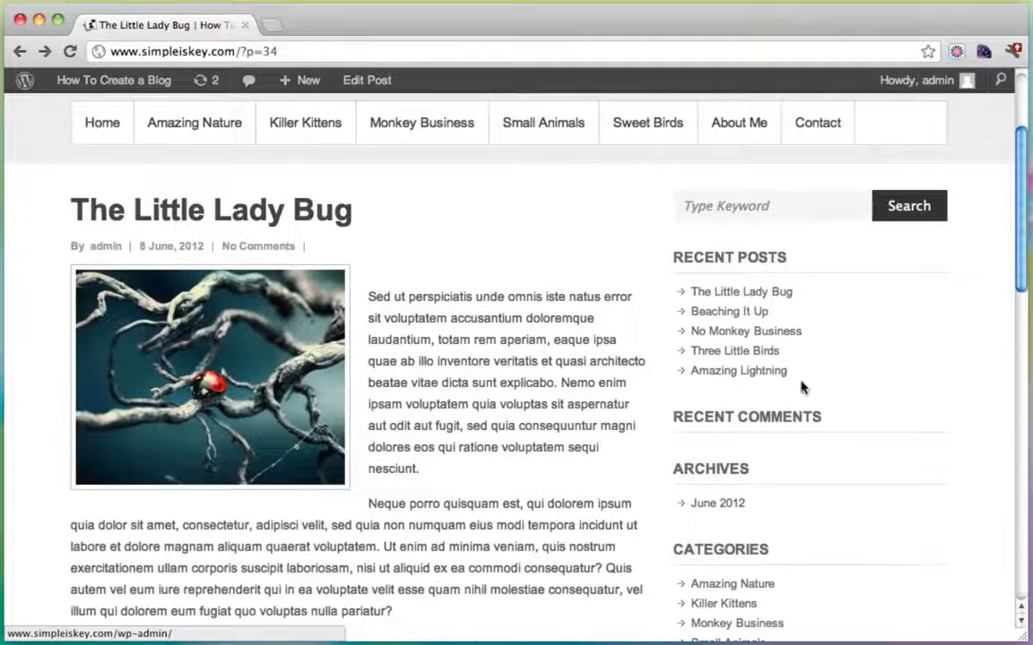
pyautogui.scroll(-4, 811, 376)
pyautogui.scroll(-3, 814, 369)
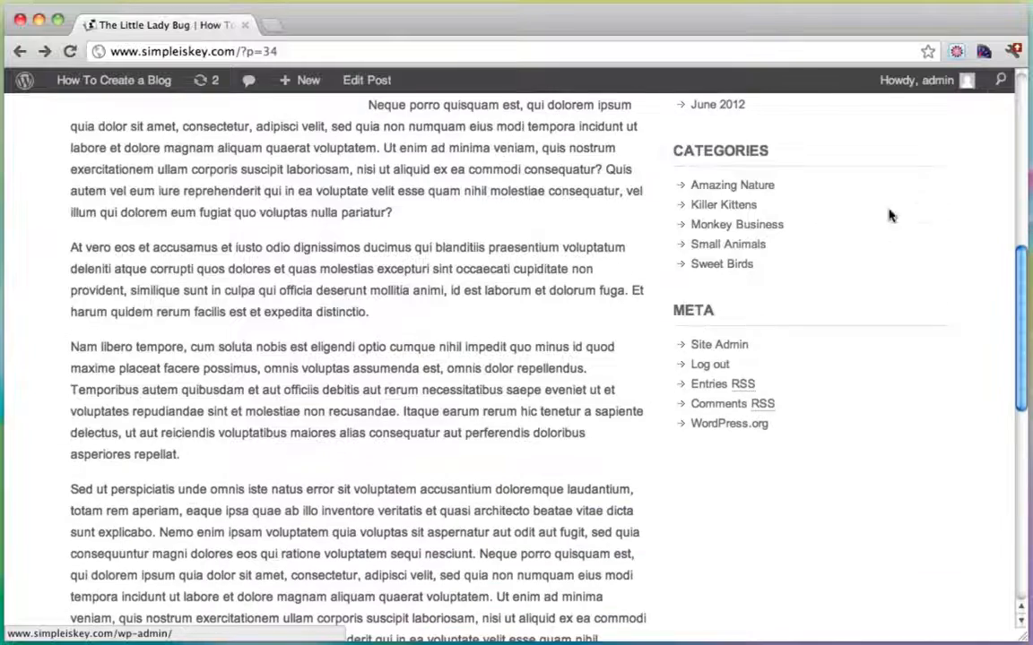
pyautogui.scroll(4, 791, 382)
pyautogui.scroll(3, 842, 391)
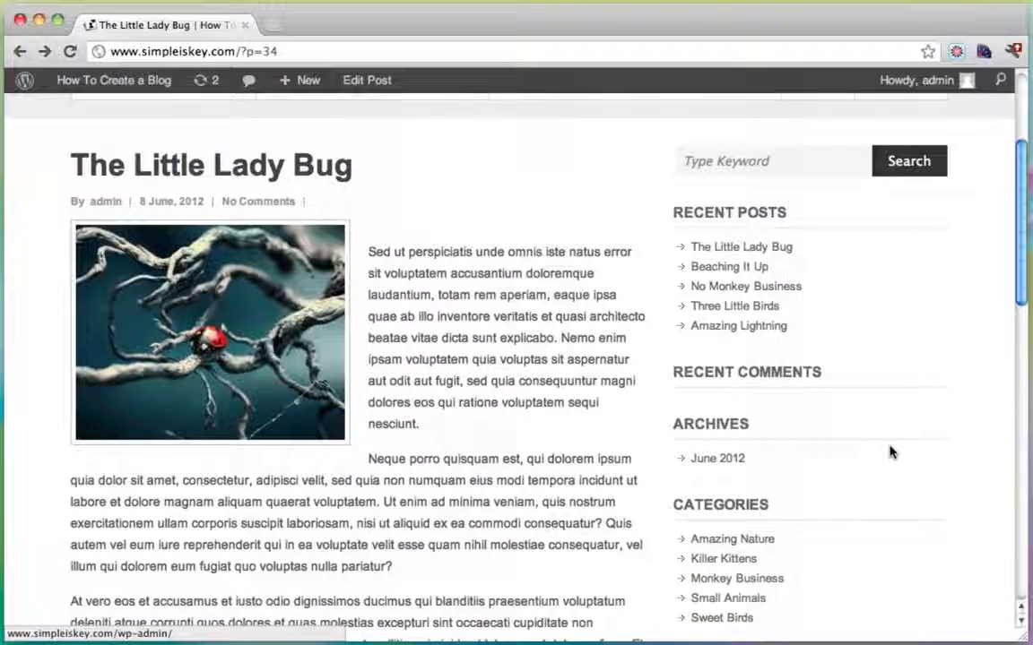
pyautogui.scroll(5, 891, 452)
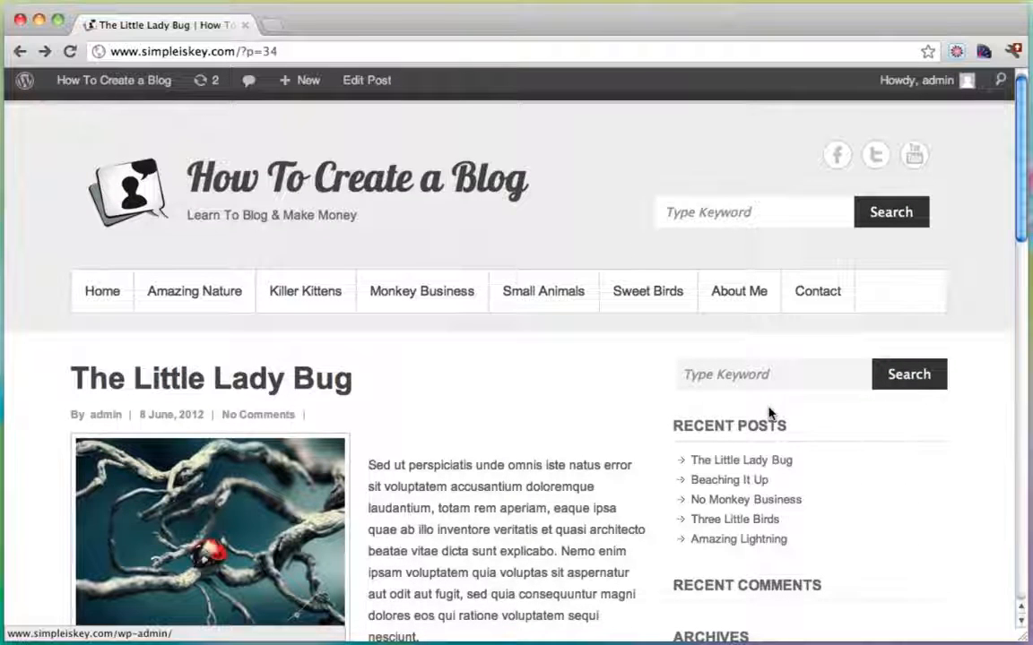
pyautogui.scroll(1, 751, 483)
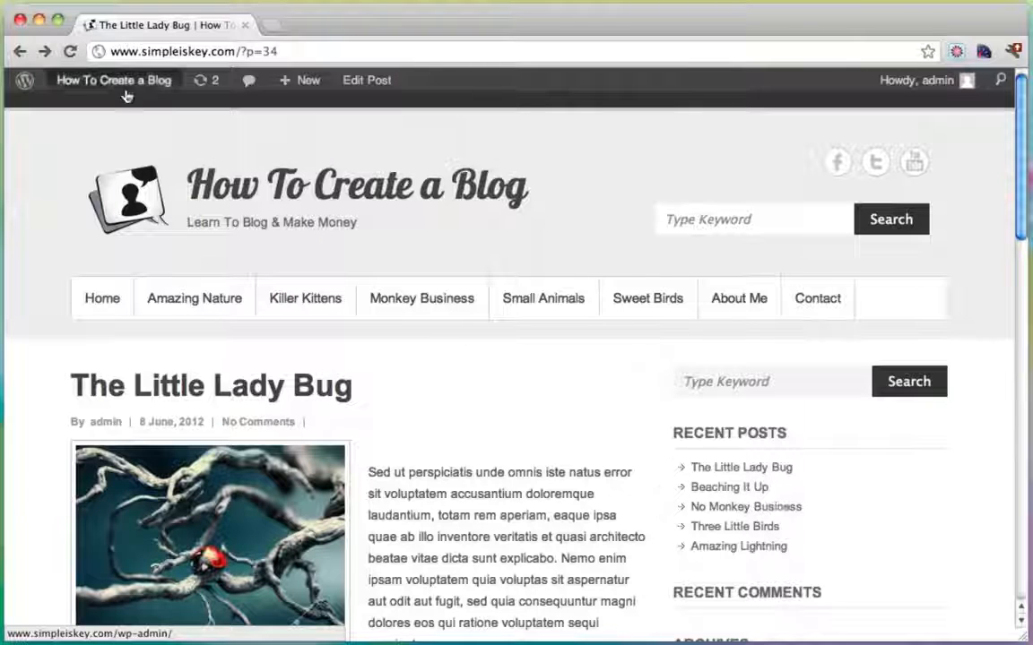
# Open the blog's admin dashboard in a new tab and go to Appearance > Widgets.
pyautogui.moveTo(122, 85)
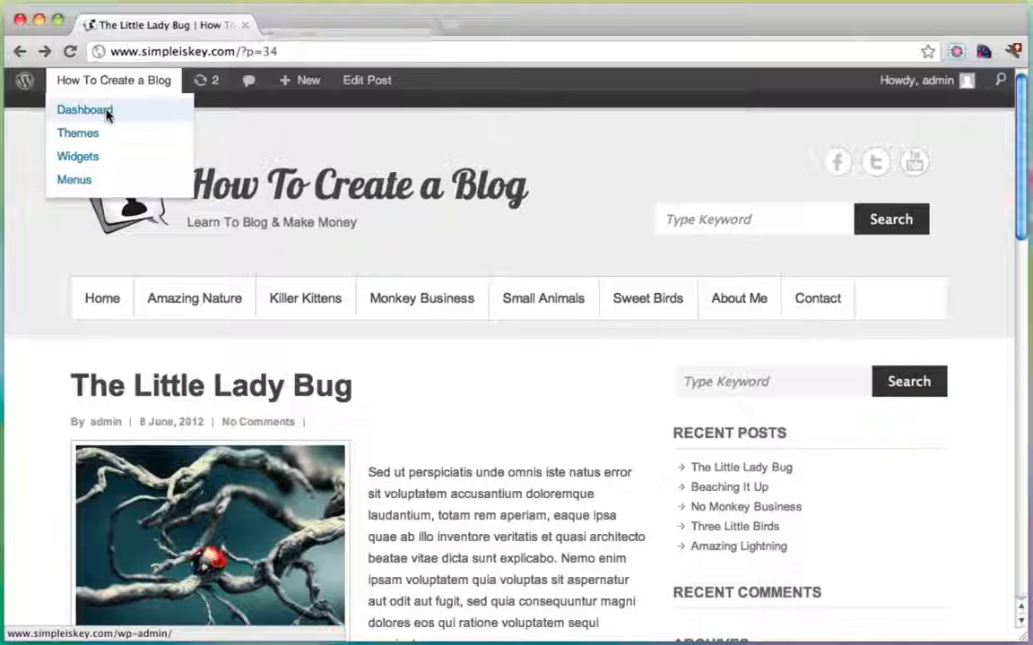
pyautogui.keyDown('super'); pyautogui.click(104, 109); pyautogui.keyUp('super')
pyautogui.click(354, 27)
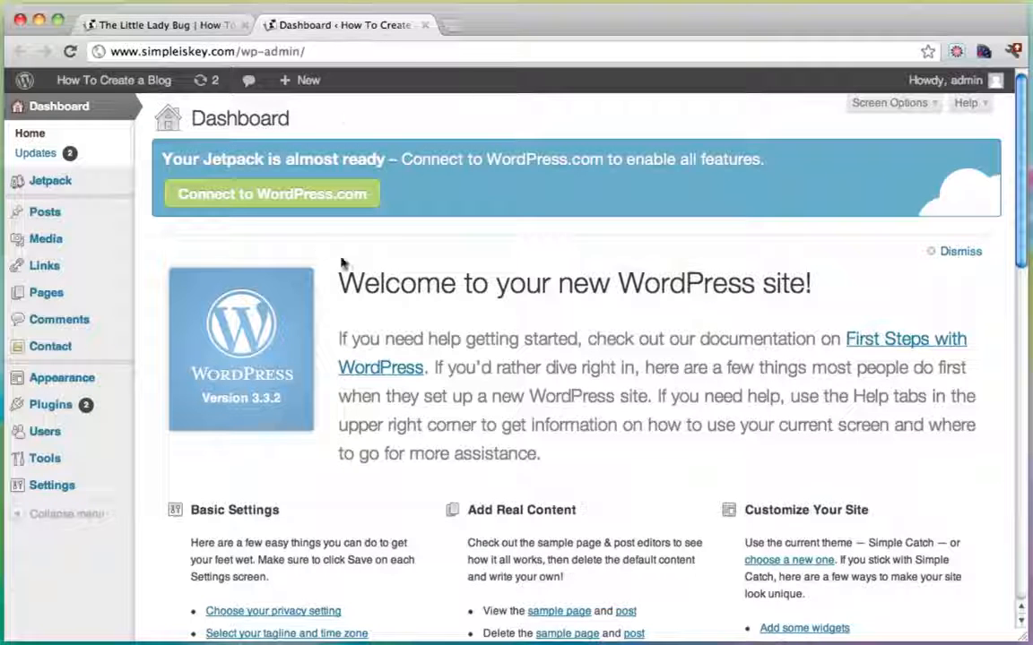
pyautogui.moveTo(63, 378)
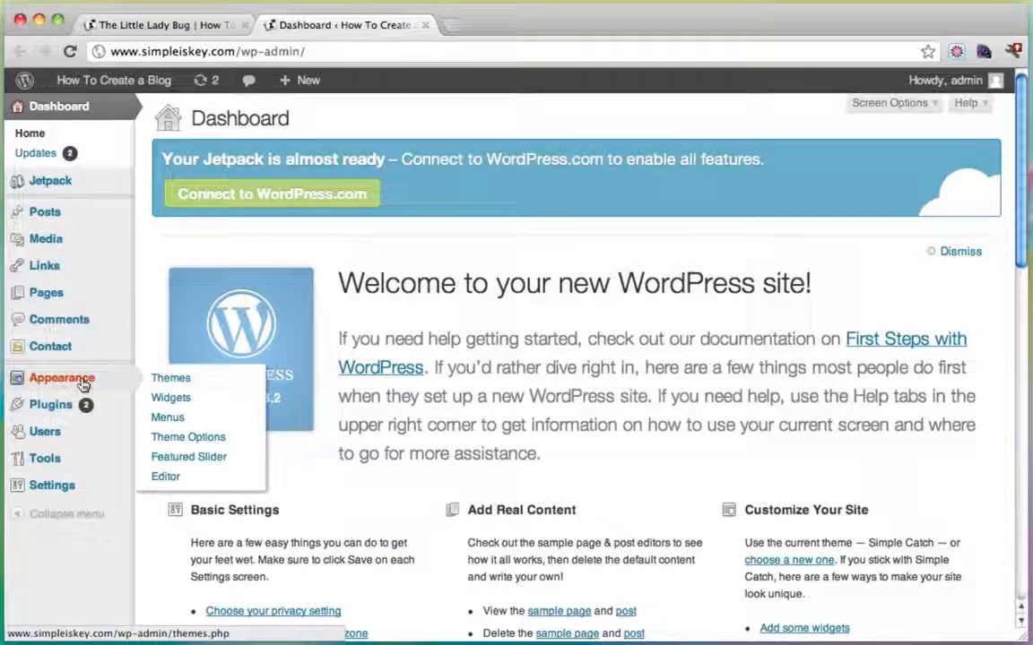
pyautogui.click(183, 398)
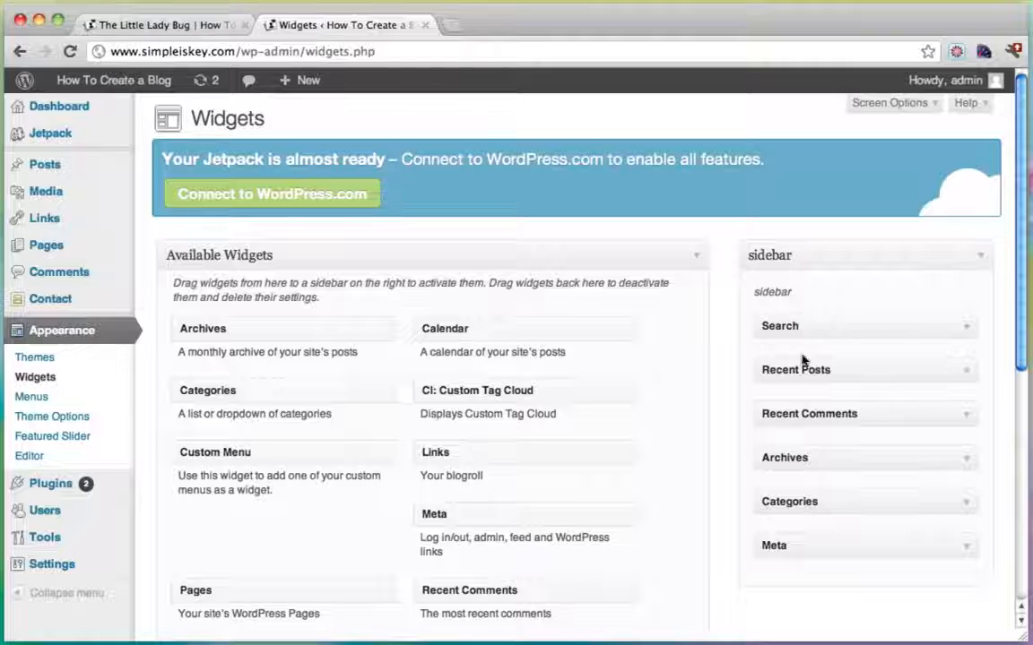
# Review the current sidebar widgets on the blog post.
pyautogui.click(174, 25)
pyautogui.scroll(-1, 751, 288)
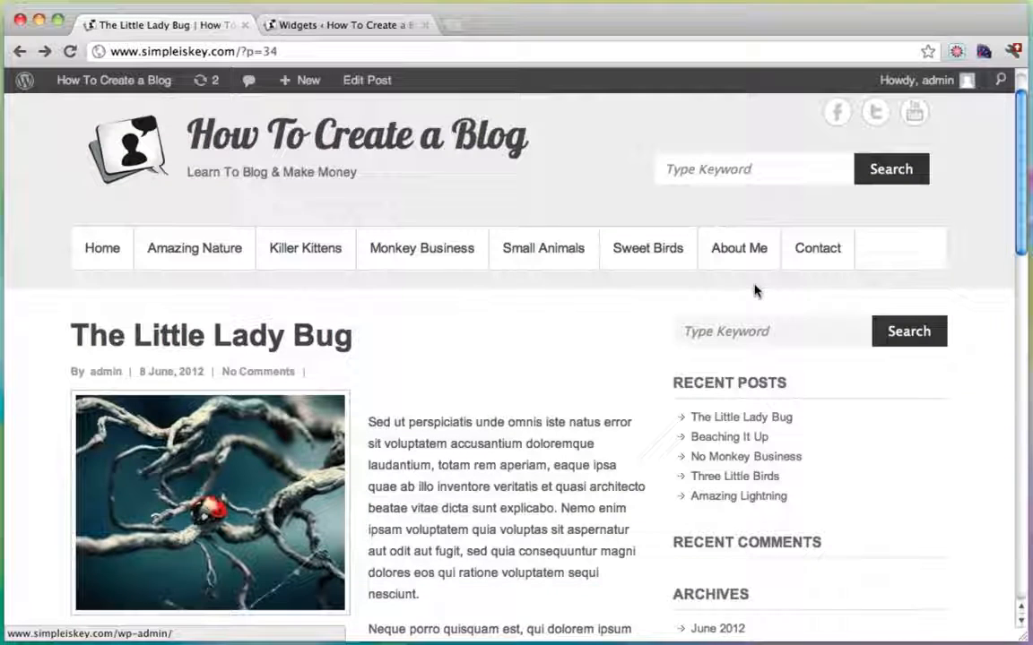
pyautogui.click(812, 330)
pyautogui.scroll(-1, 741, 385)
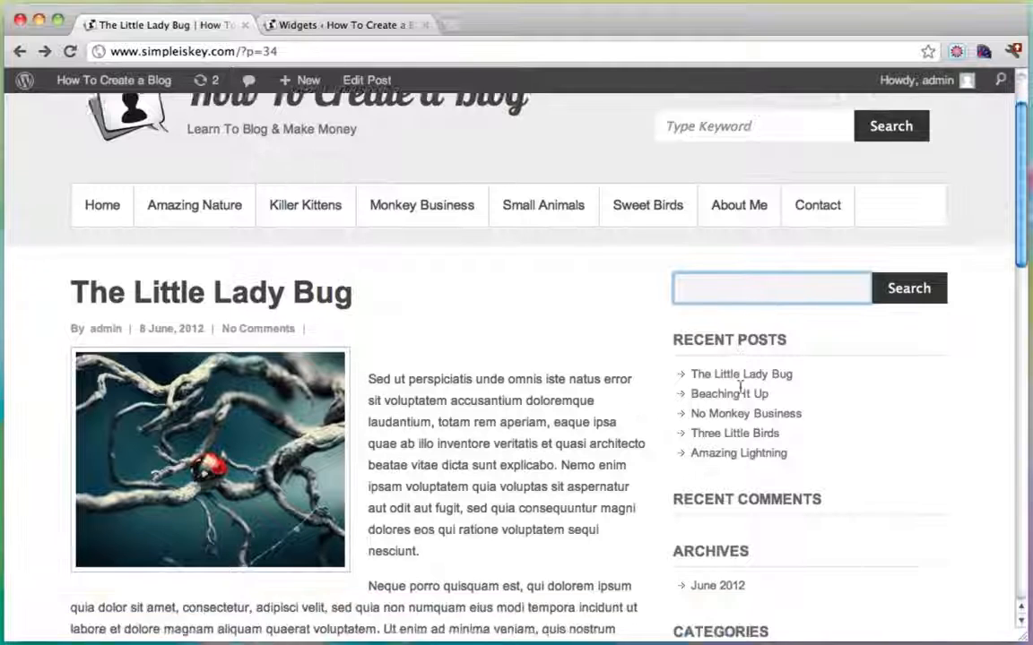
pyautogui.scroll(-1, 740, 386)
# Delete the Recent Comments widget and reload the post to confirm it's gone.
pyautogui.click(405, 25)
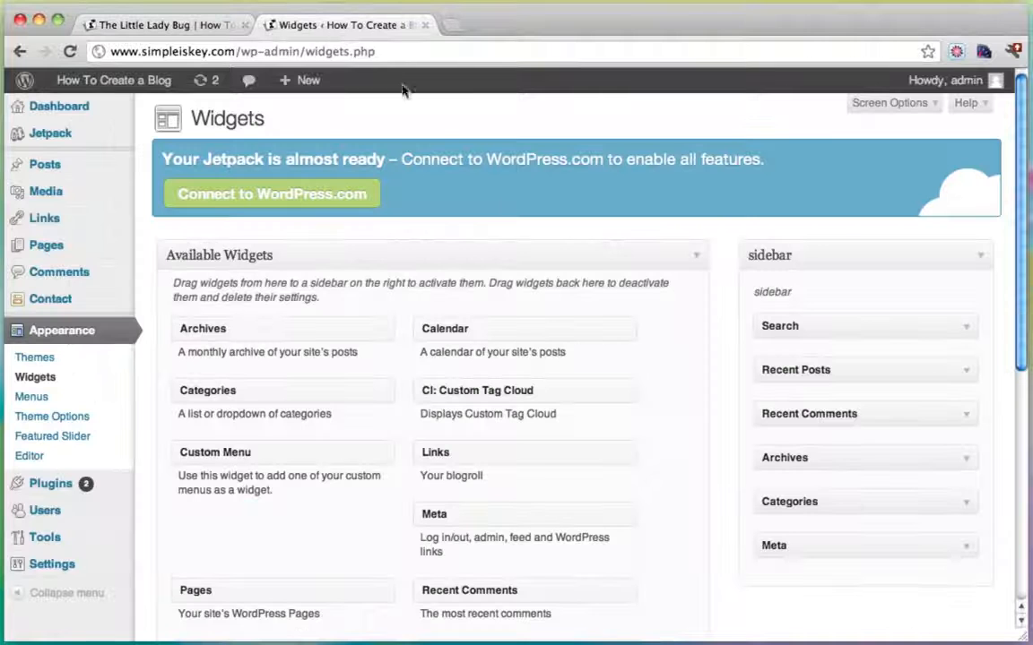
pyautogui.click(965, 417)
pyautogui.click(778, 529)
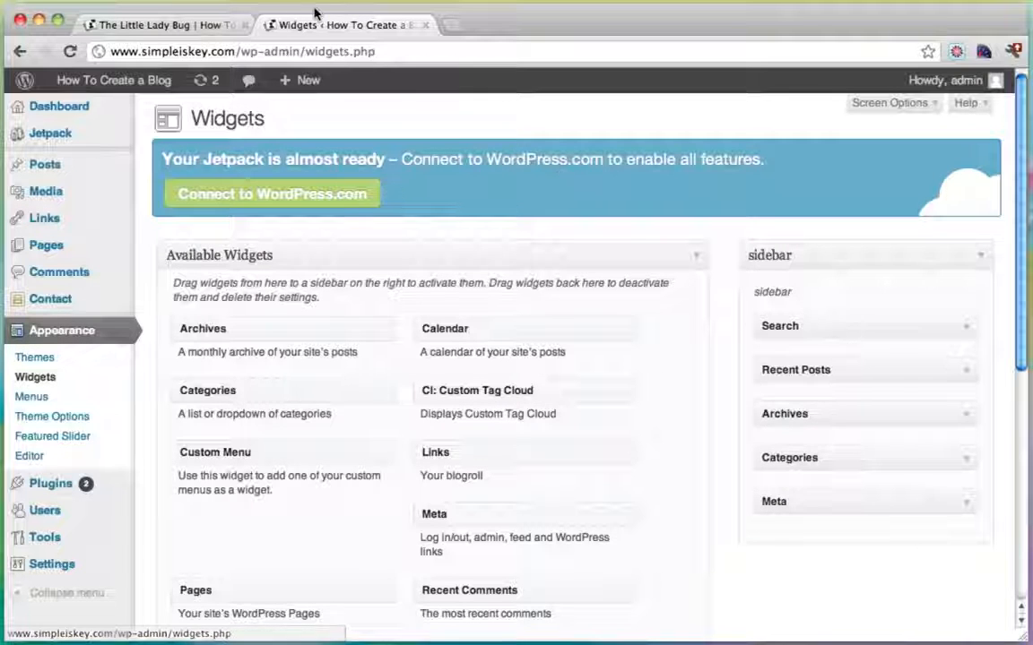
pyautogui.click(166, 25)
pyautogui.click(70, 52)
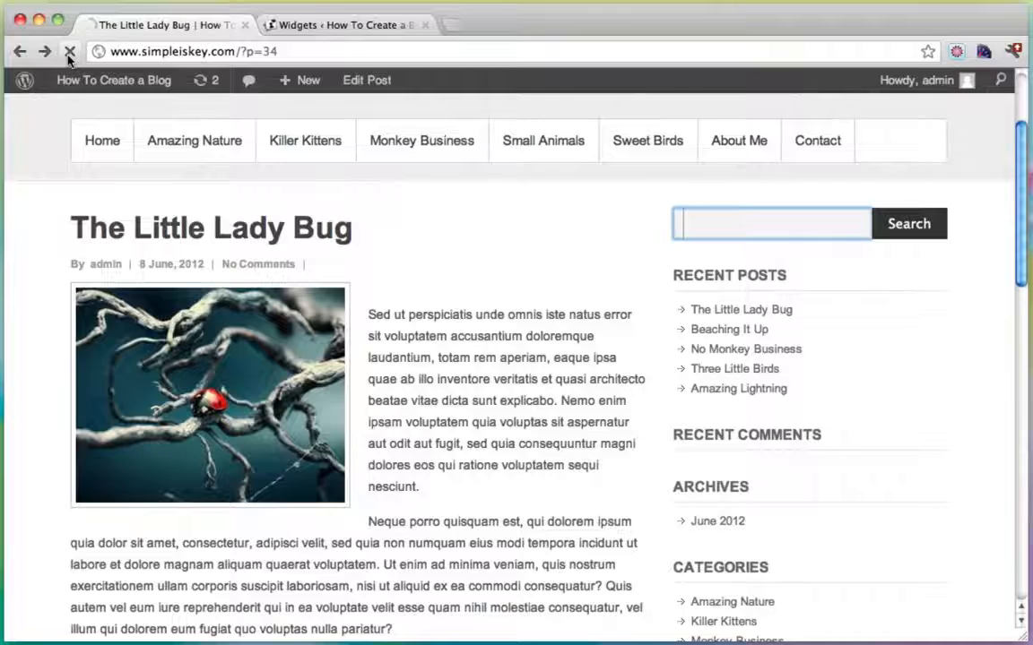
pyautogui.scroll(-1, 780, 403)
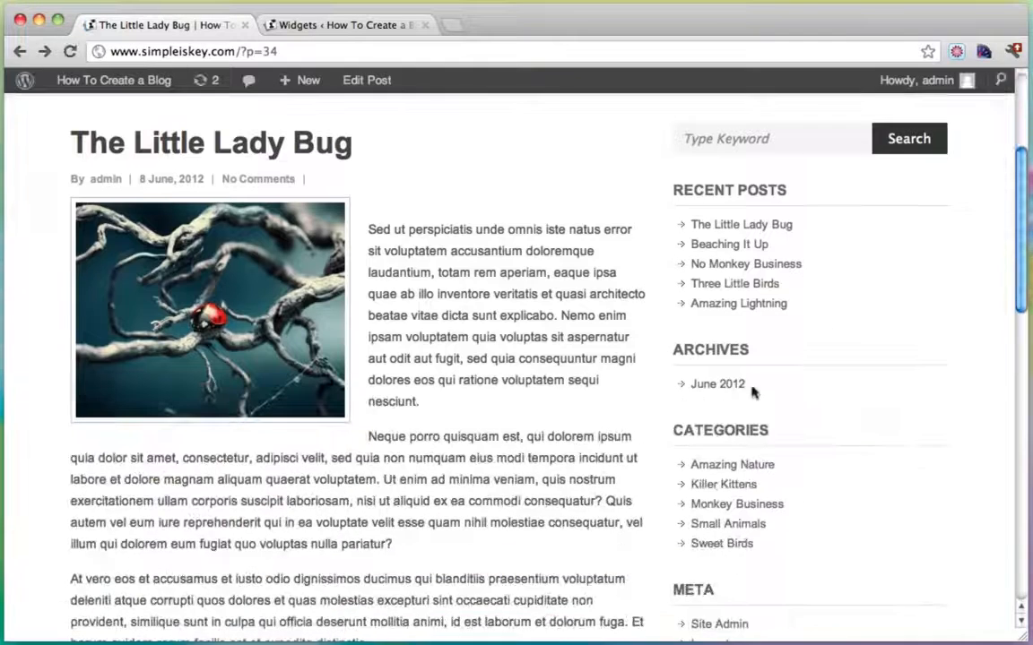
# Delete the Archives and Meta widgets from the sidebar.
pyautogui.click(356, 27)
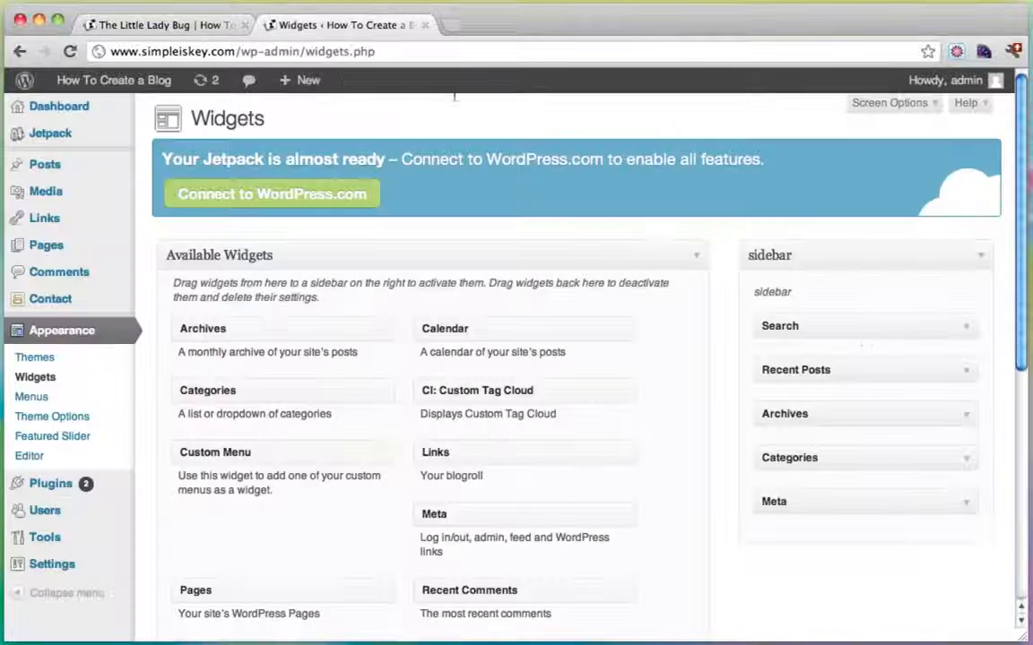
pyautogui.click(962, 415)
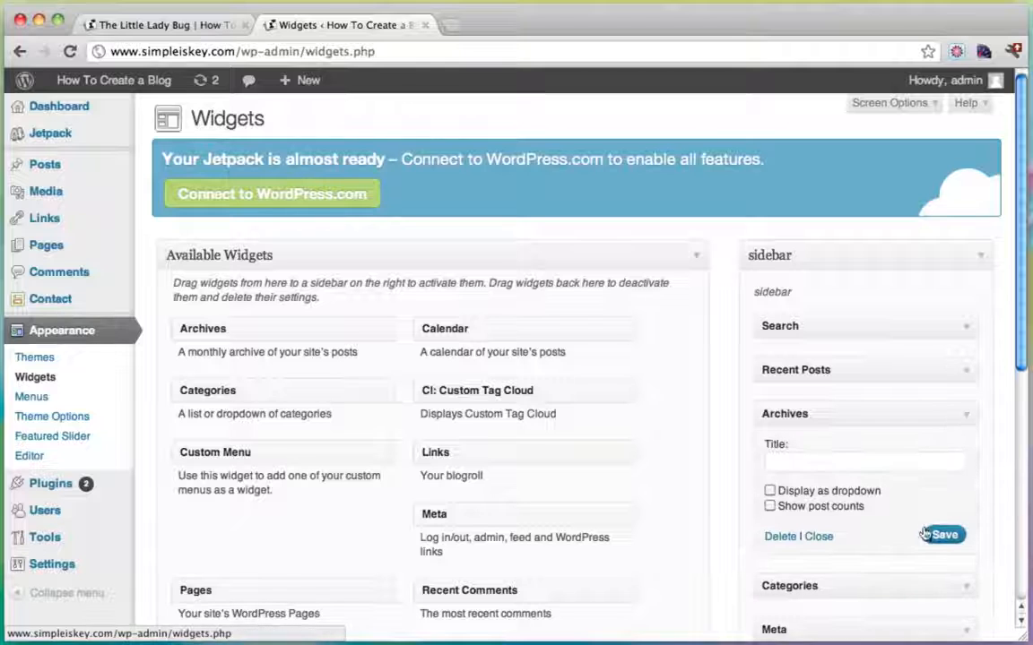
pyautogui.click(779, 538)
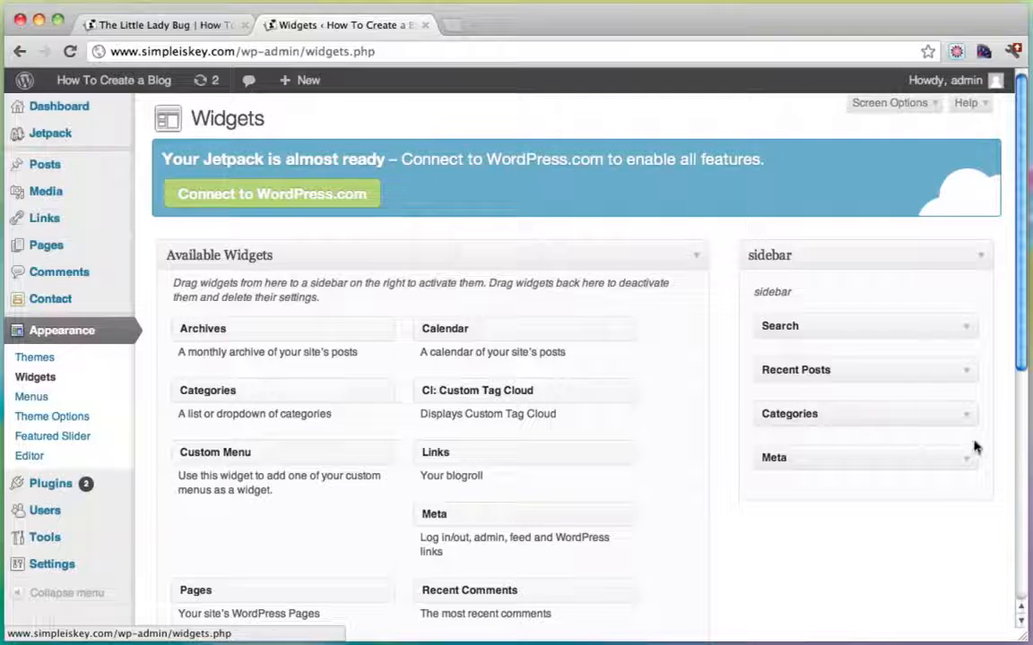
pyautogui.click(969, 456)
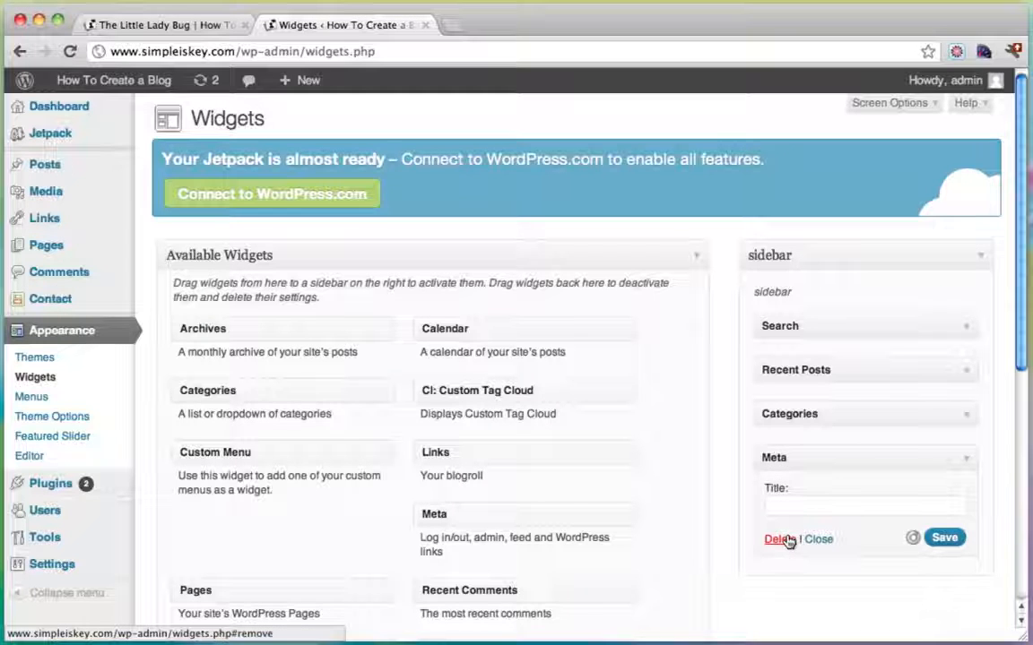
pyautogui.click(778, 539)
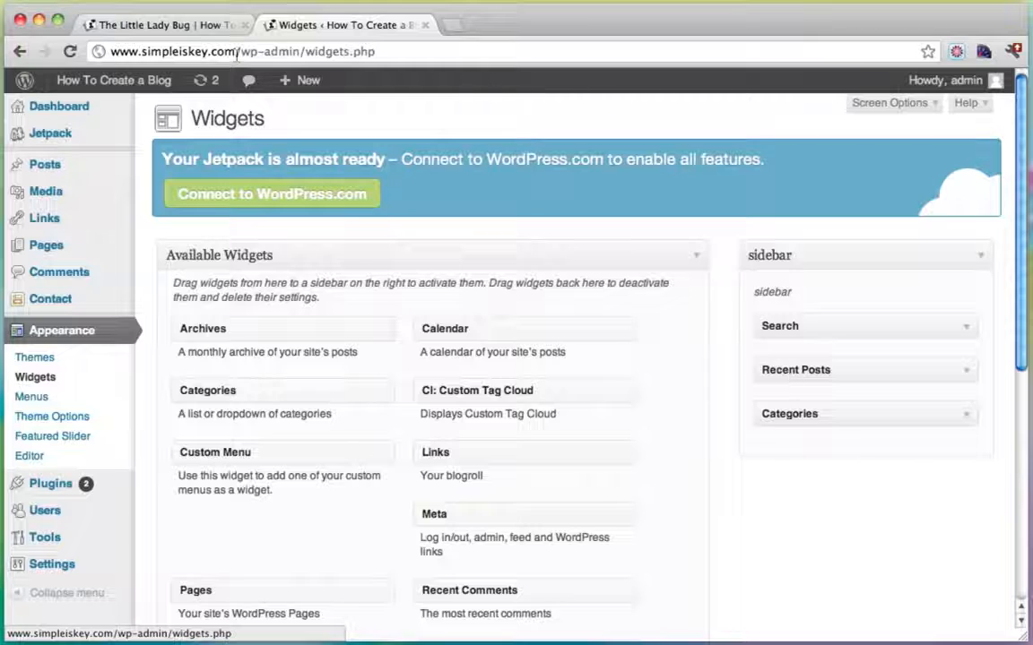
# Reload the post to see the trimmed sidebar, then open a new blank tab.
pyautogui.click(179, 25)
pyautogui.click(70, 52)
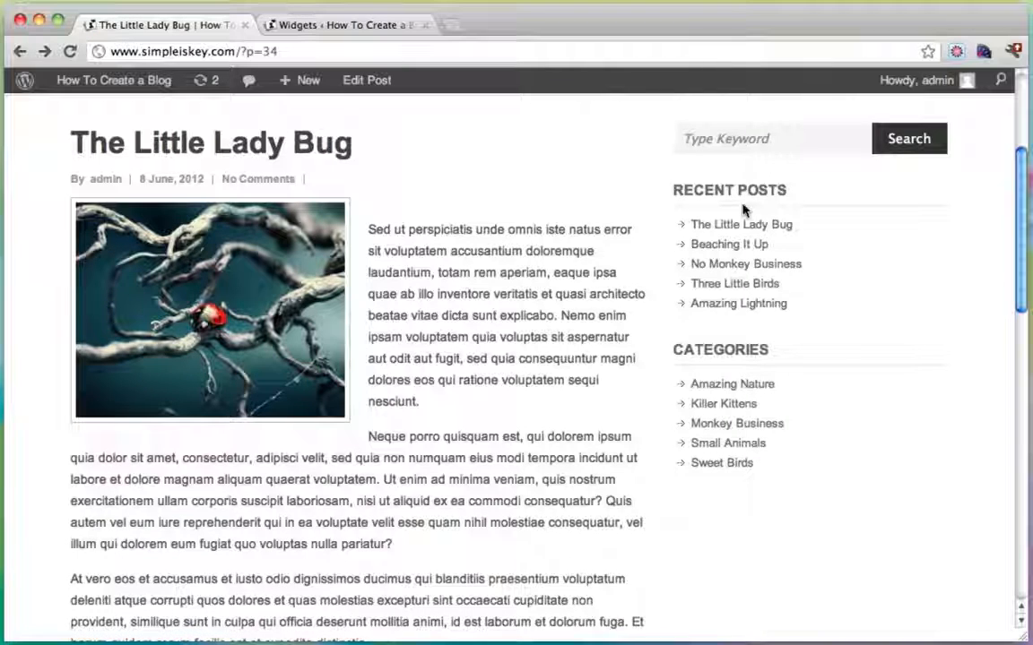
pyautogui.scroll(5, 718, 352)
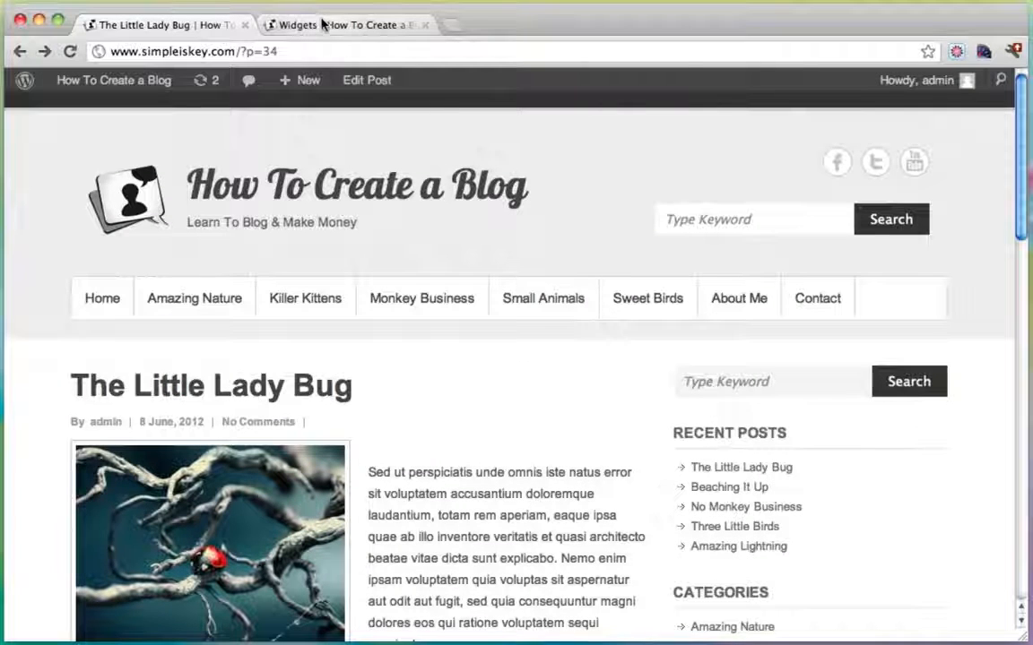
pyautogui.click(453, 24)
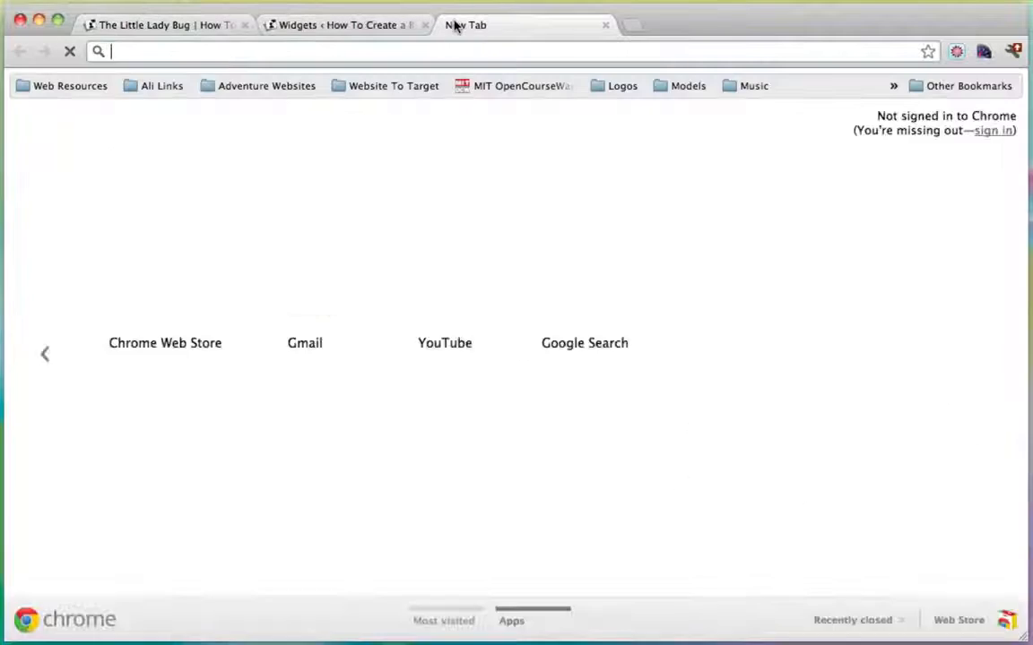
# Google 'facebook likebox' and open the 'Like Box - Facebook Developers' result.
pyautogui.write('google.com')
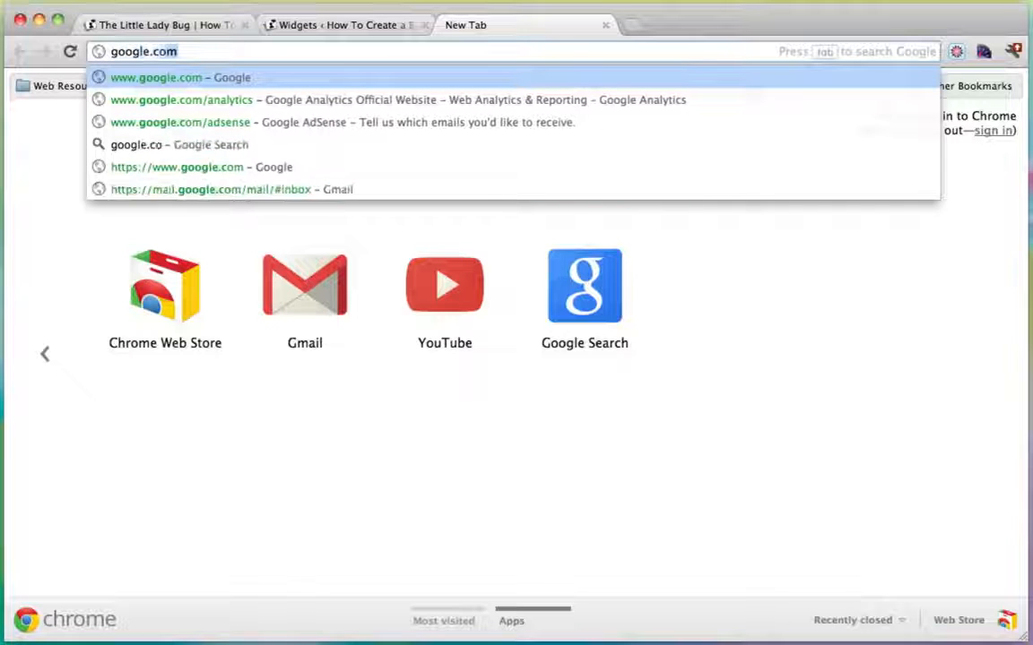
pyautogui.press('Return')
pyautogui.write('facebook ')
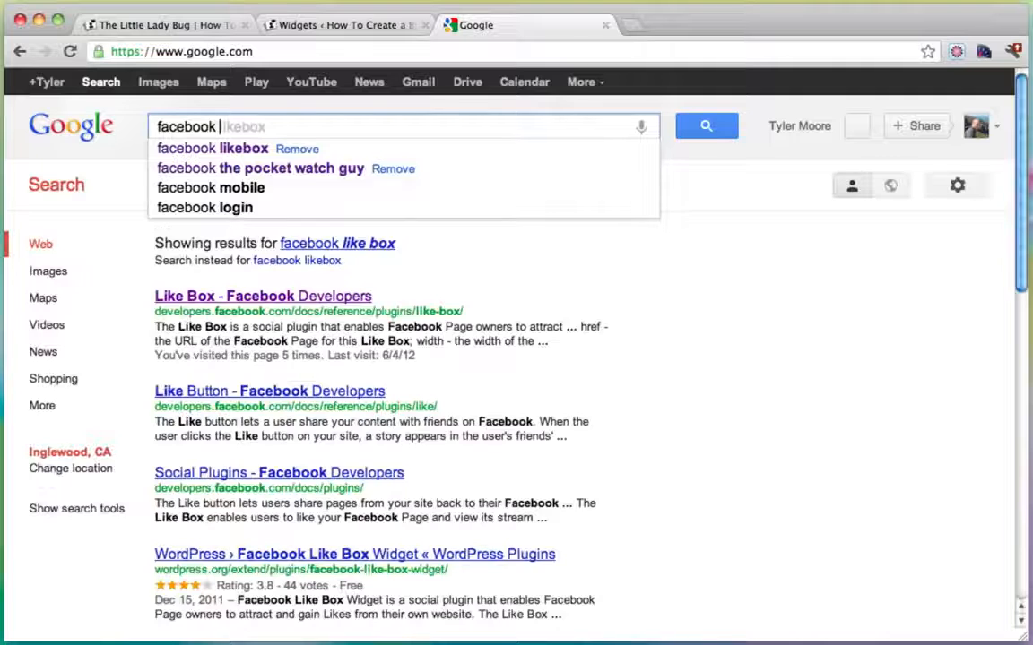
pyautogui.write('likebox')
pyautogui.press('Return')
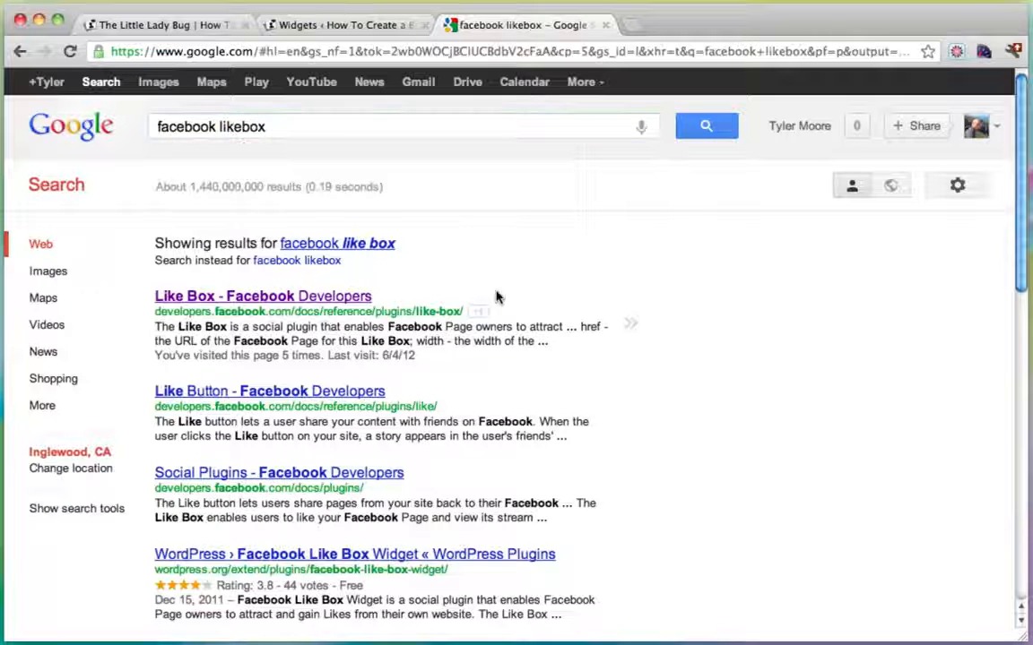
pyautogui.click(244, 296)
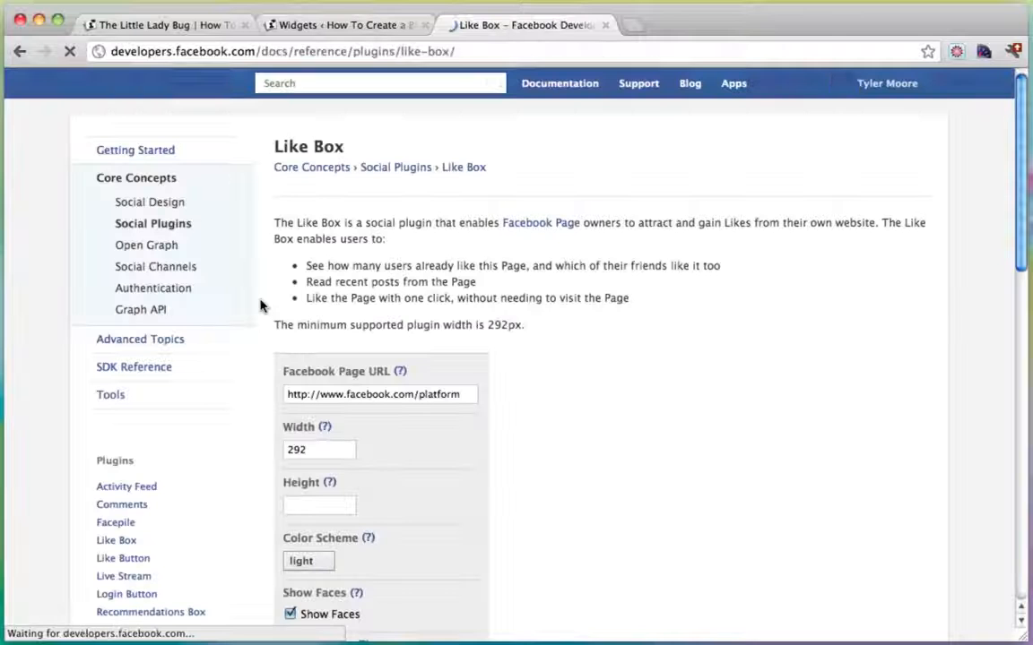
# Set the Like Box page URL name to 'conutant', width 295 and height 410.
pyautogui.doubleClick(419, 395)
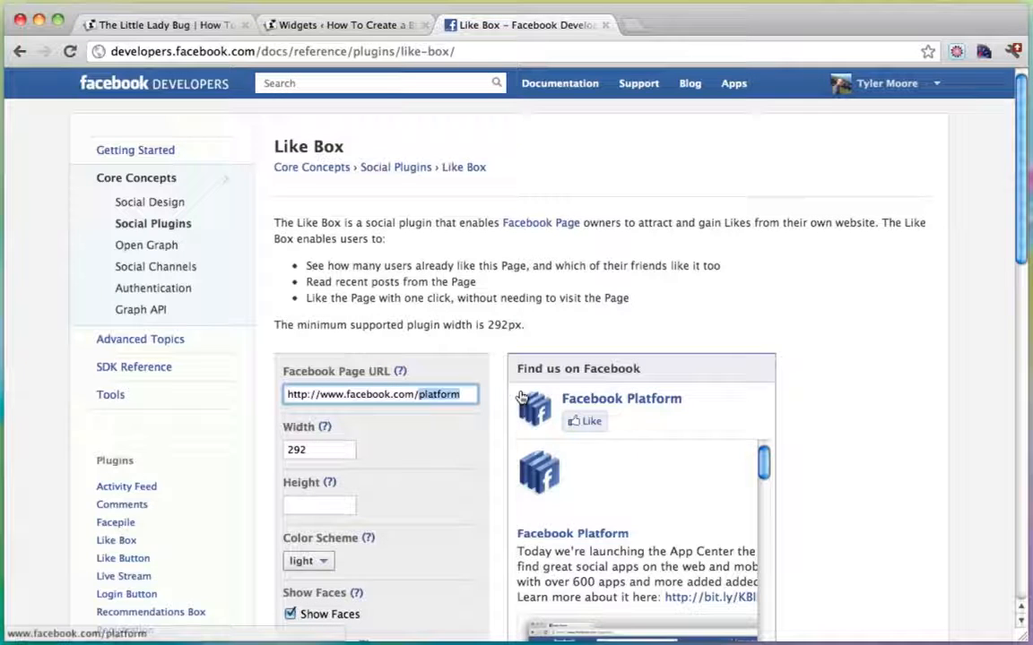
pyautogui.write('conutan')
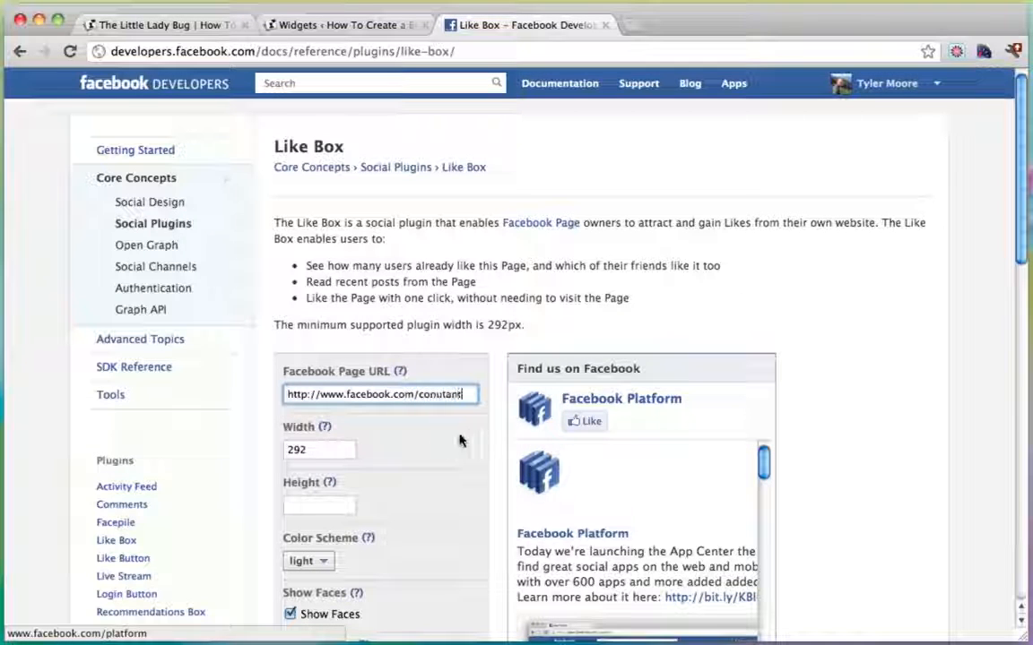
pyautogui.write('t')
pyautogui.click(331, 451)
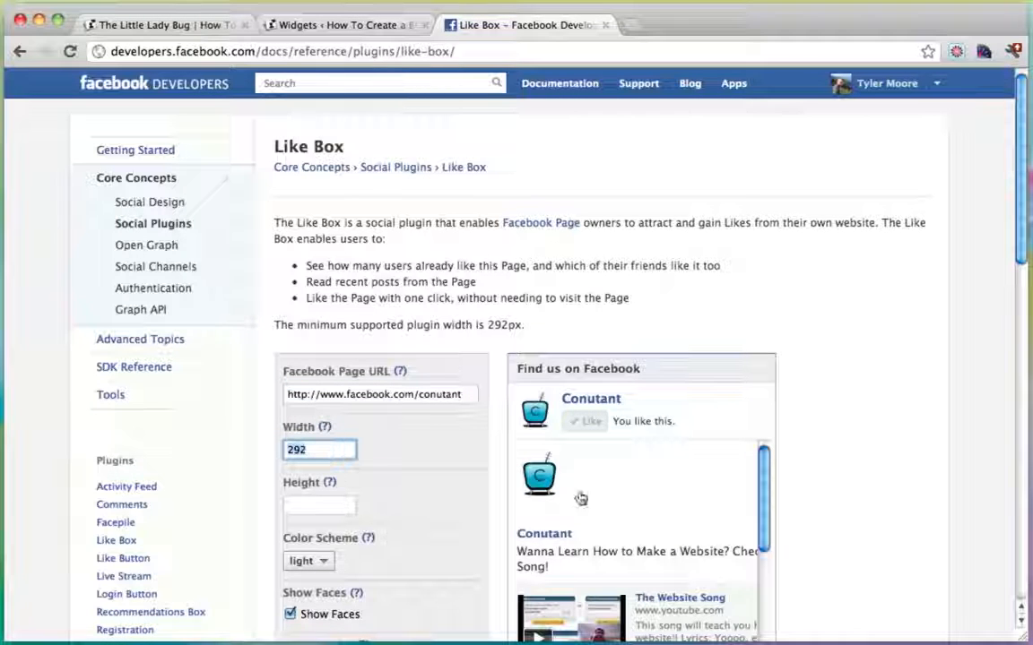
pyautogui.scroll(-1, 444, 425)
pyautogui.scroll(-1, 444, 425)
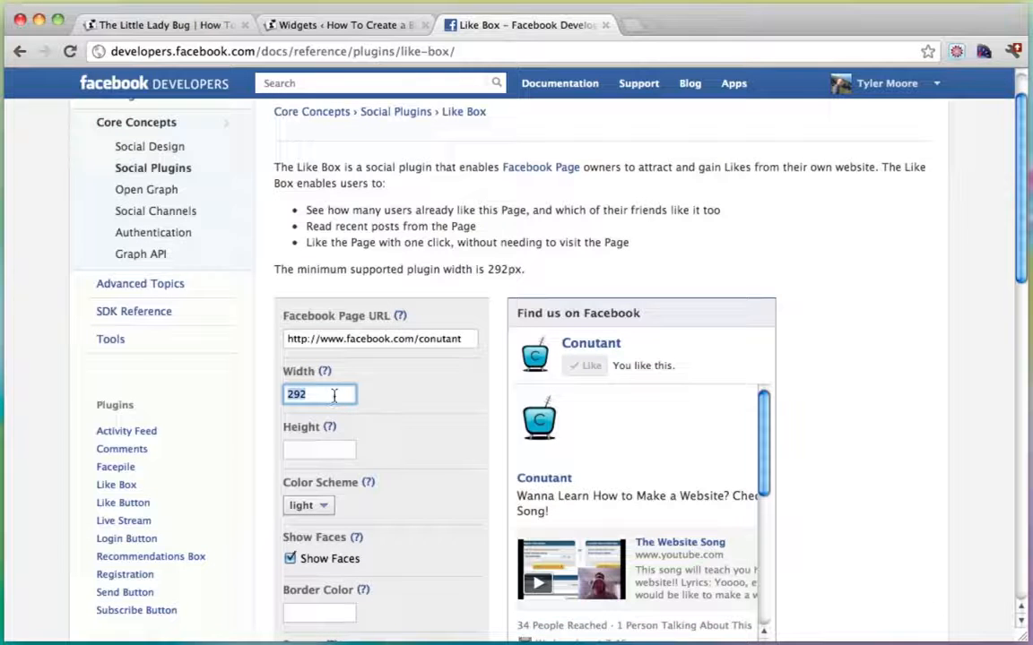
pyautogui.write('29')
pyautogui.click(337, 451)
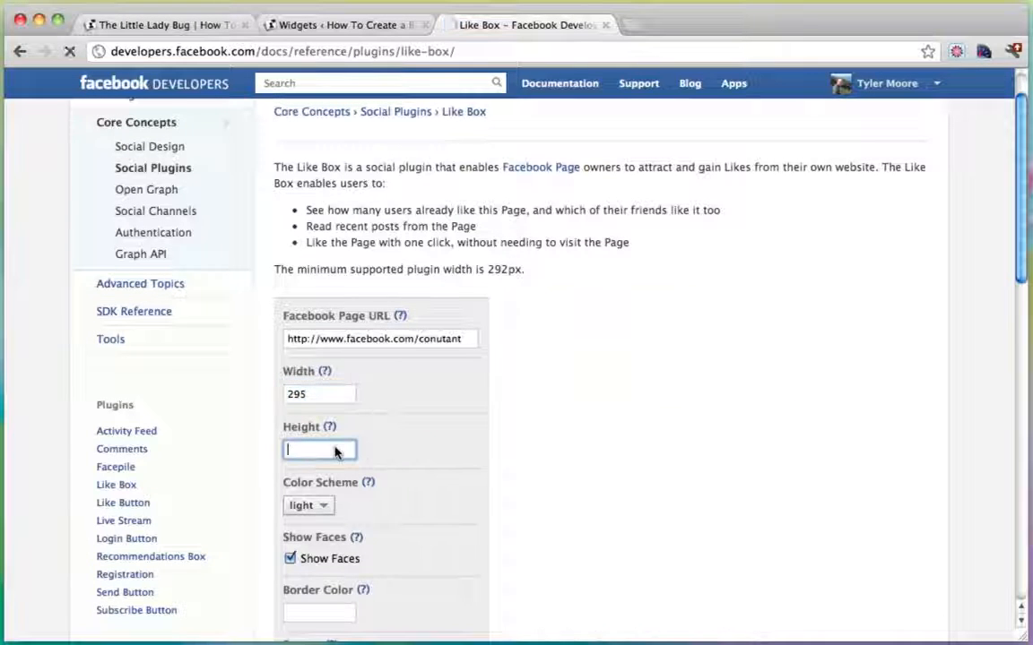
pyautogui.write('41')
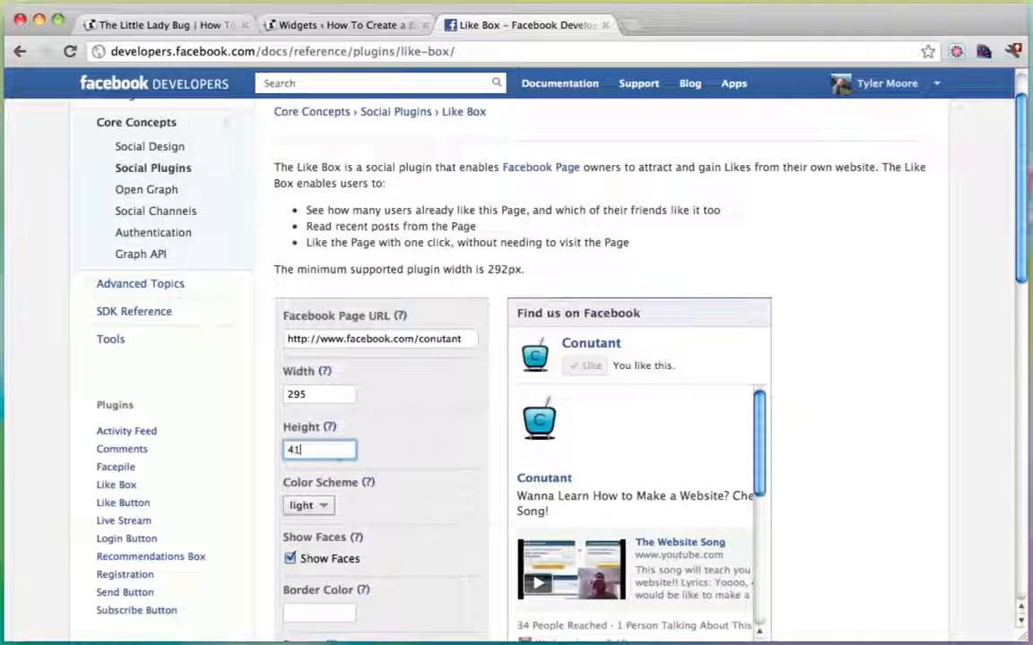
pyautogui.write('0')
pyautogui.click(319, 396)
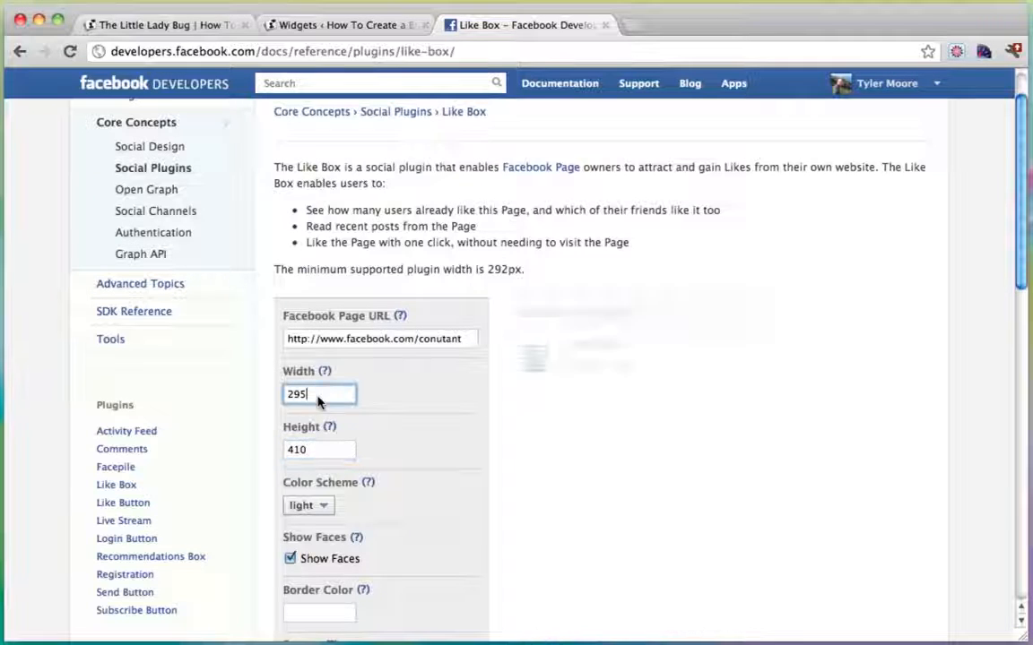
pyautogui.scroll(-3, 451, 403)
pyautogui.scroll(-1, 451, 404)
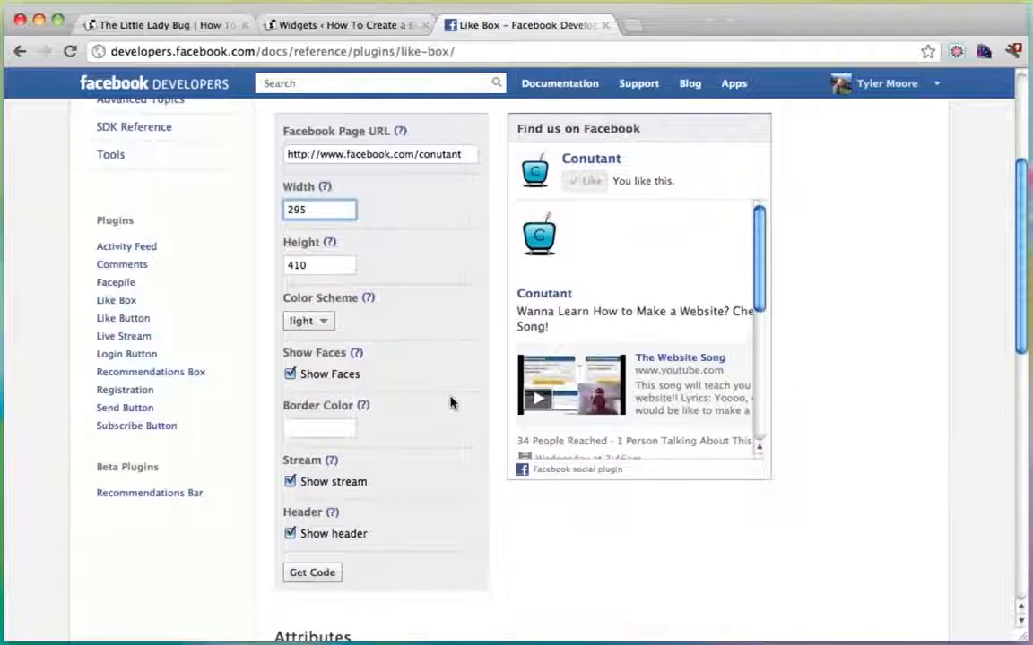
# Uncheck Show stream and copy the Like Box IFRAME embed code.
pyautogui.click(291, 482)
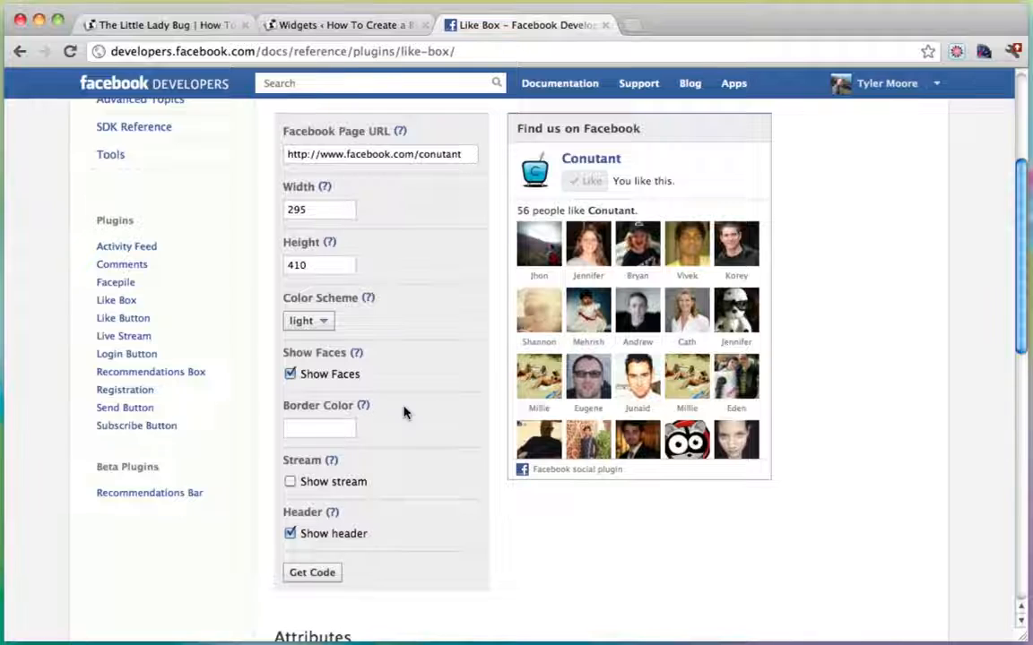
pyautogui.scroll(-2, 404, 413)
pyautogui.click(312, 494)
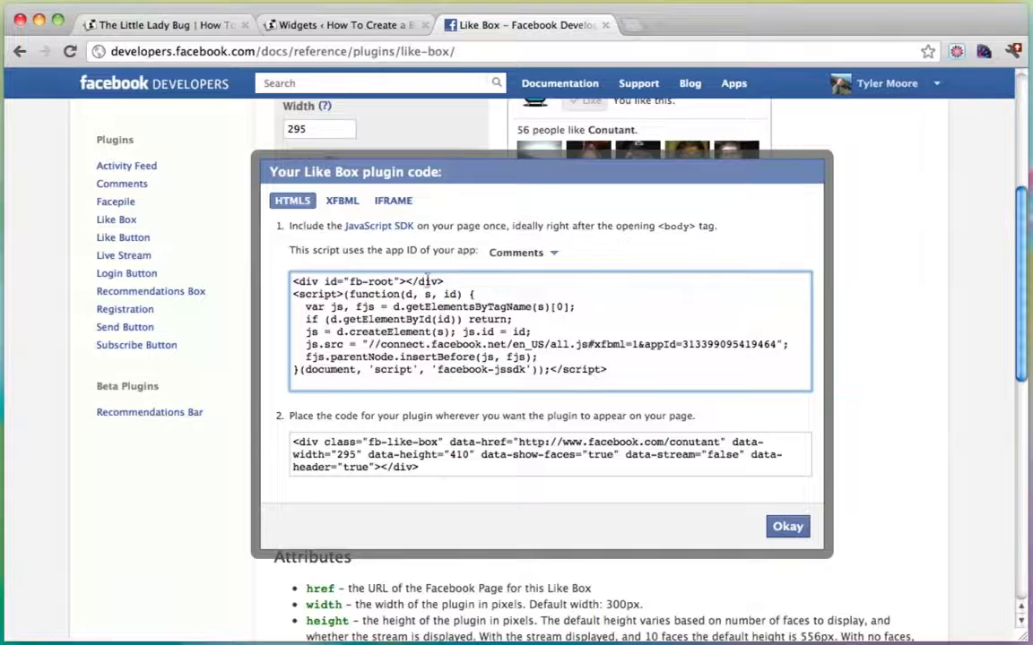
pyautogui.click(395, 201)
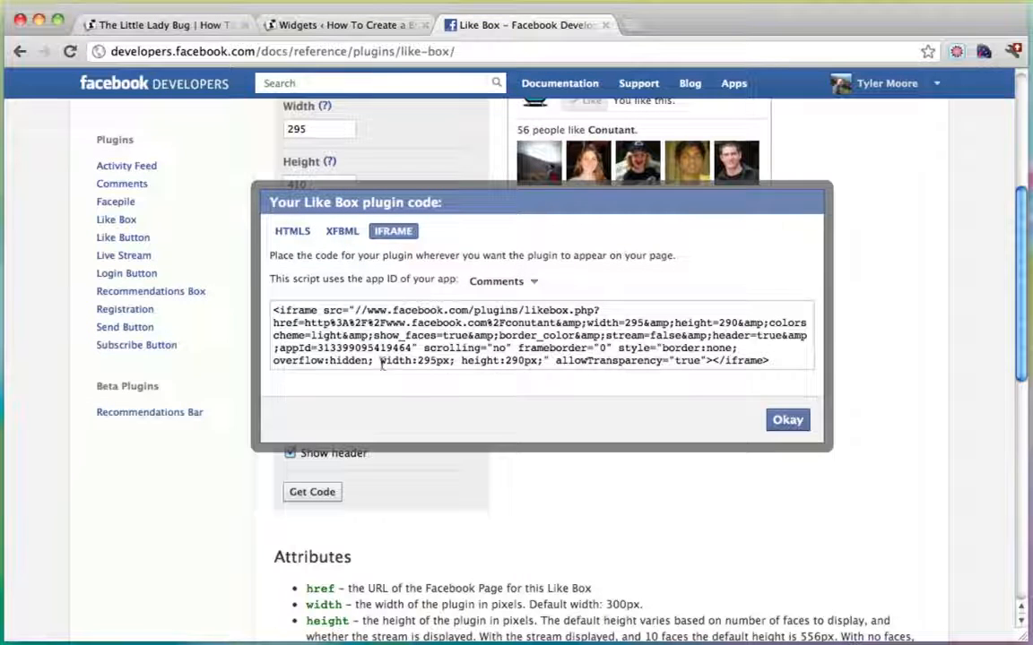
pyautogui.moveTo(378, 361); pyautogui.dragTo(546, 360)
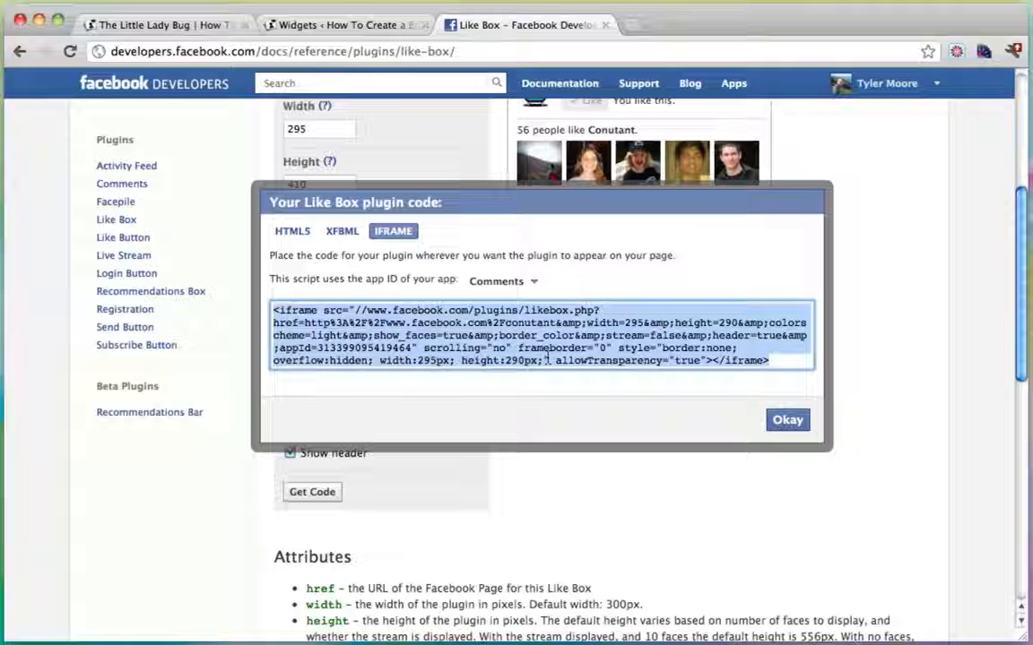
pyautogui.rightClick(431, 324)
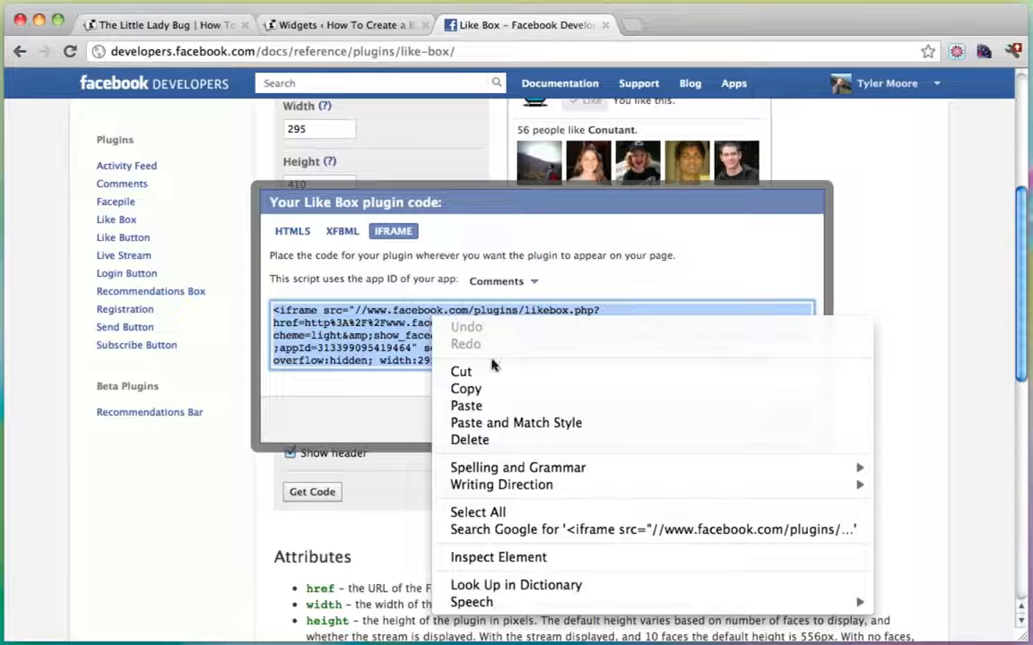
pyautogui.click(491, 391)
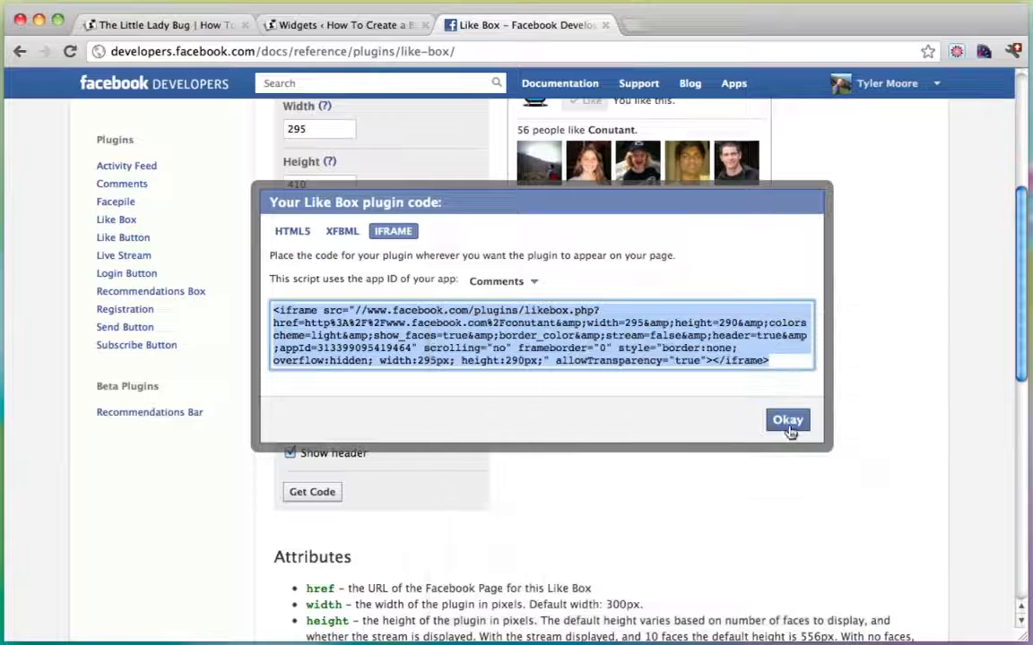
pyautogui.click(788, 421)
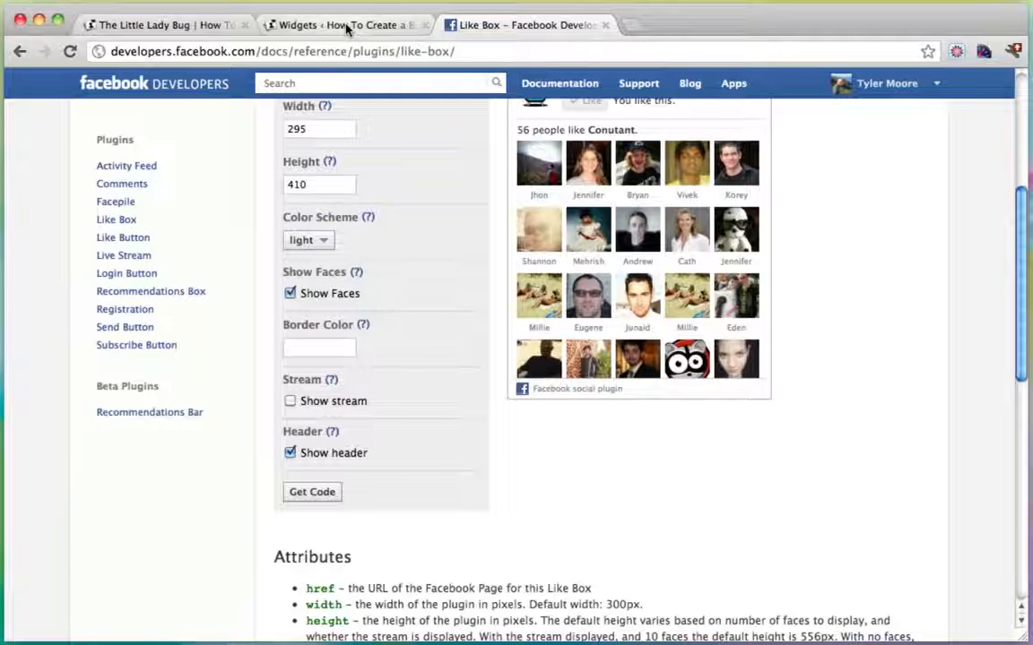
pyautogui.click(347, 28)
# Drag a Text widget into the sidebar just below Search.
pyautogui.scroll(-5, 604, 279)
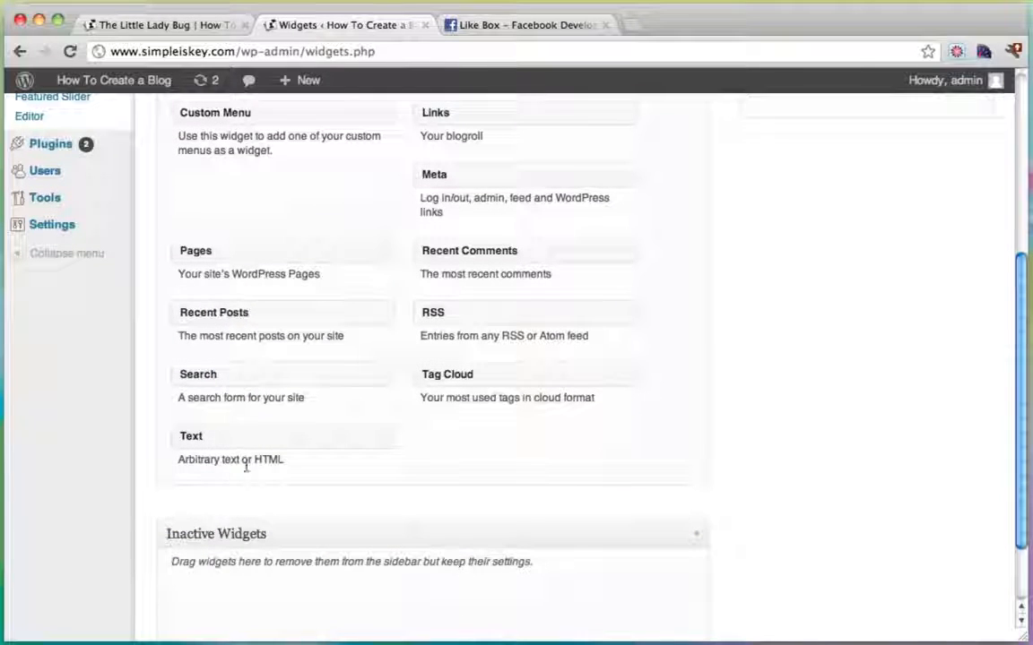
pyautogui.moveTo(219, 442); pyautogui.dragTo(816, 197)
pyautogui.scroll(5, 829, 219)
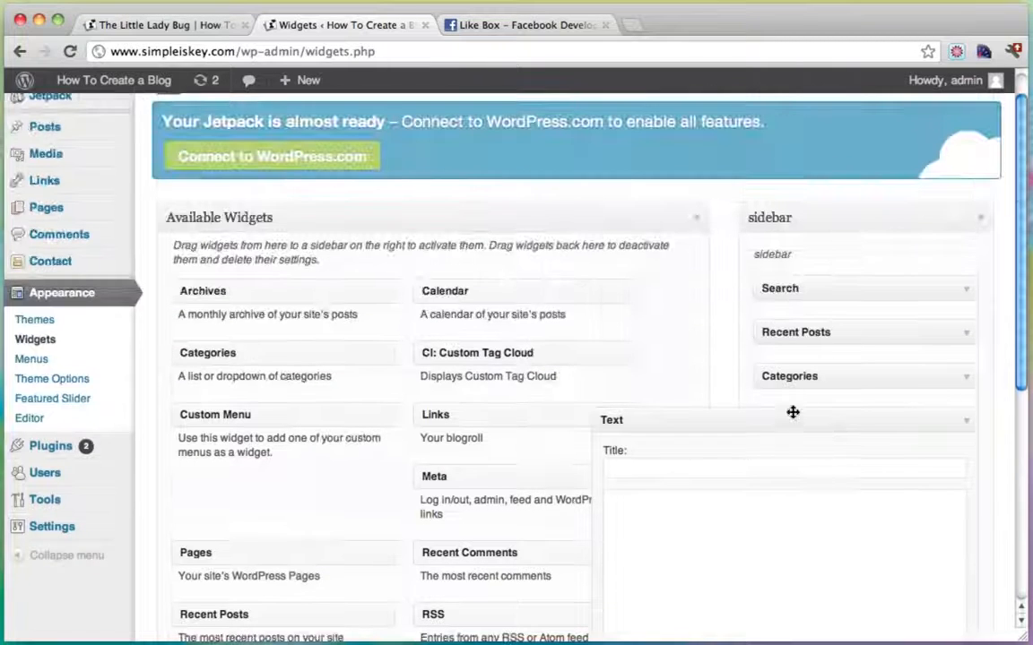
pyautogui.moveTo(792, 413); pyautogui.dragTo(799, 332)
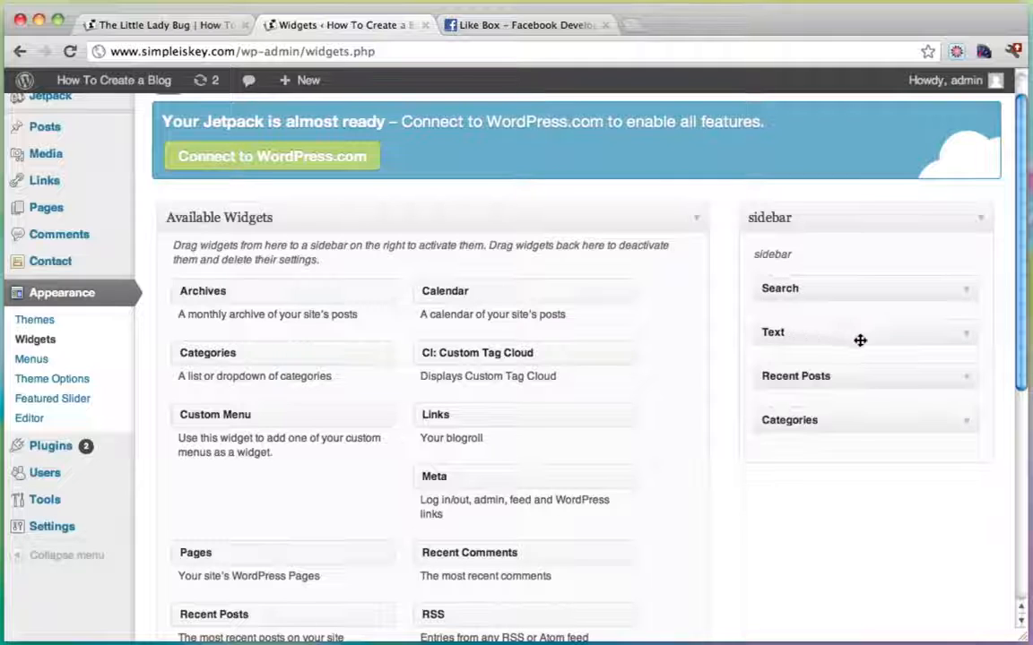
# Title the Text widget 'Join Me On Facebook' and paste the Like Box iframe code into it.
pyautogui.click(965, 336)
pyautogui.click(713, 382)
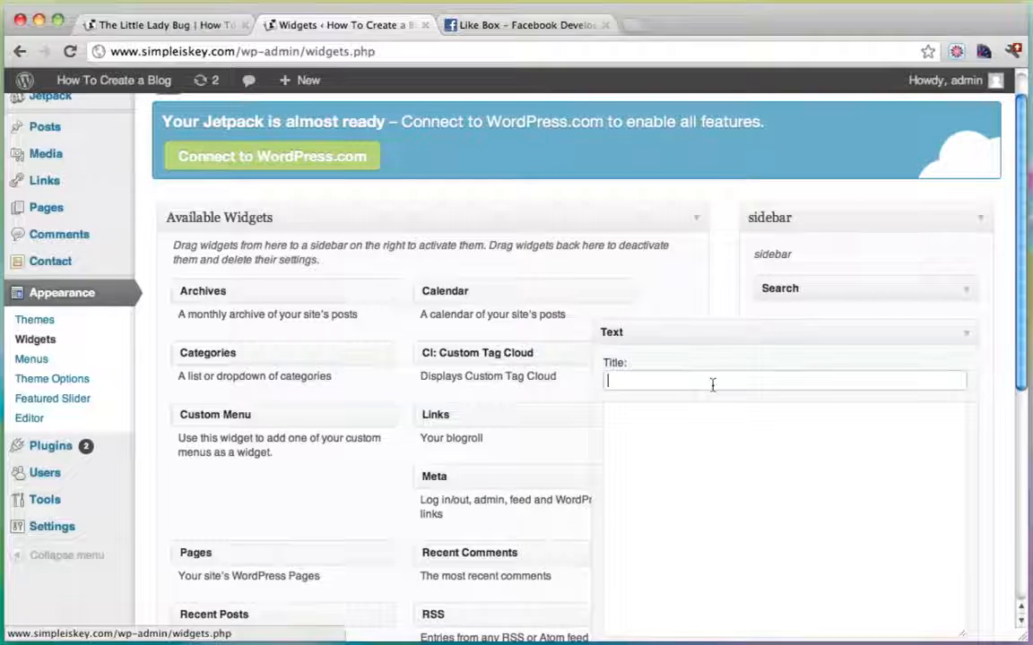
pyautogui.write('Like M')
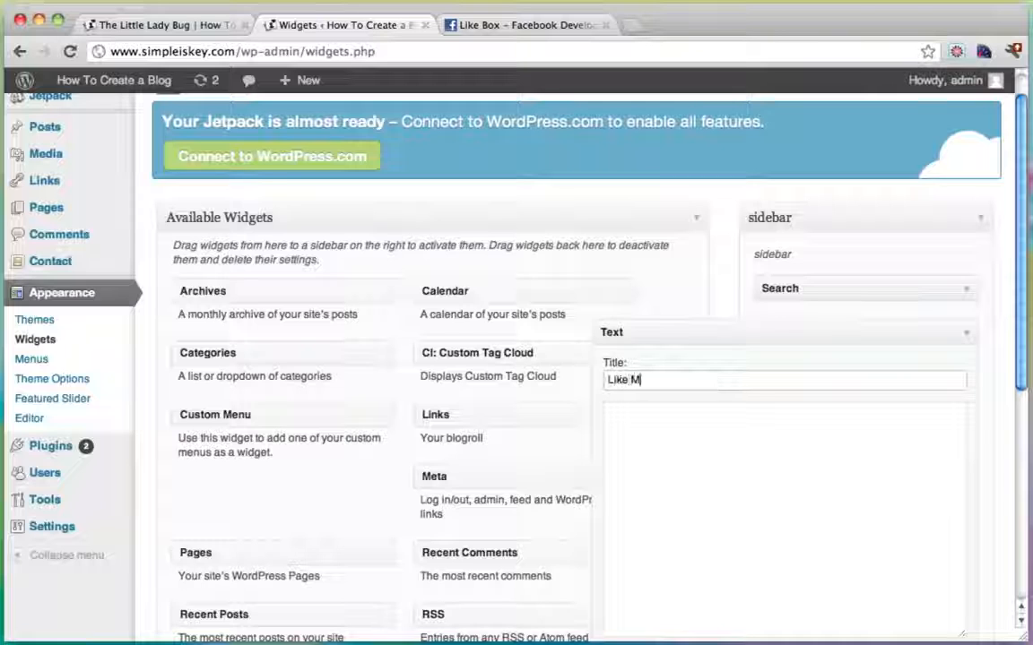
pyautogui.write('e On F')
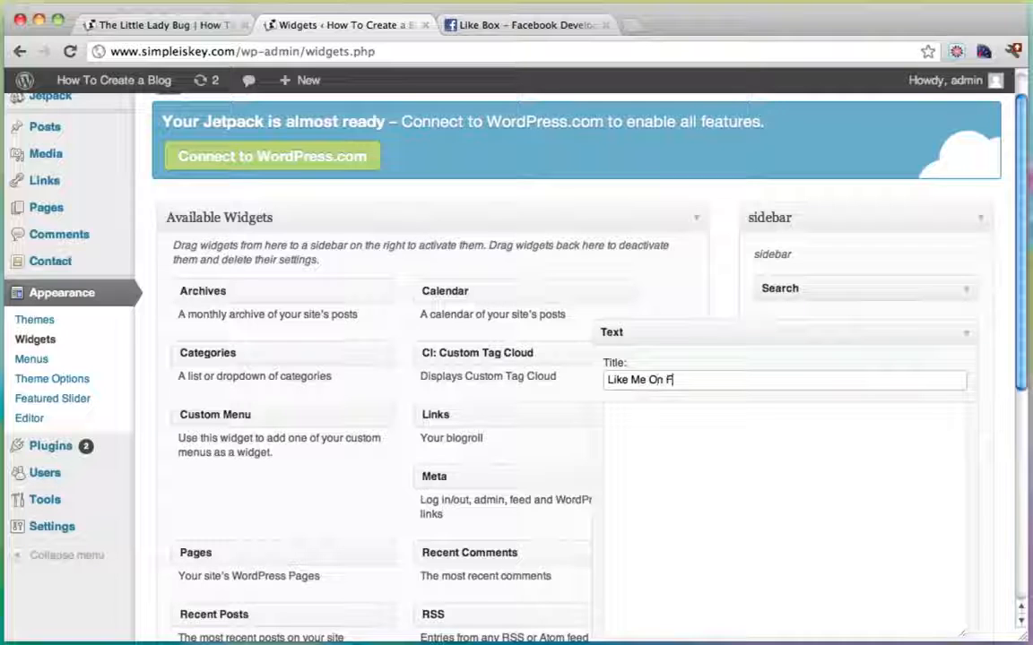
pyautogui.write('acebook')
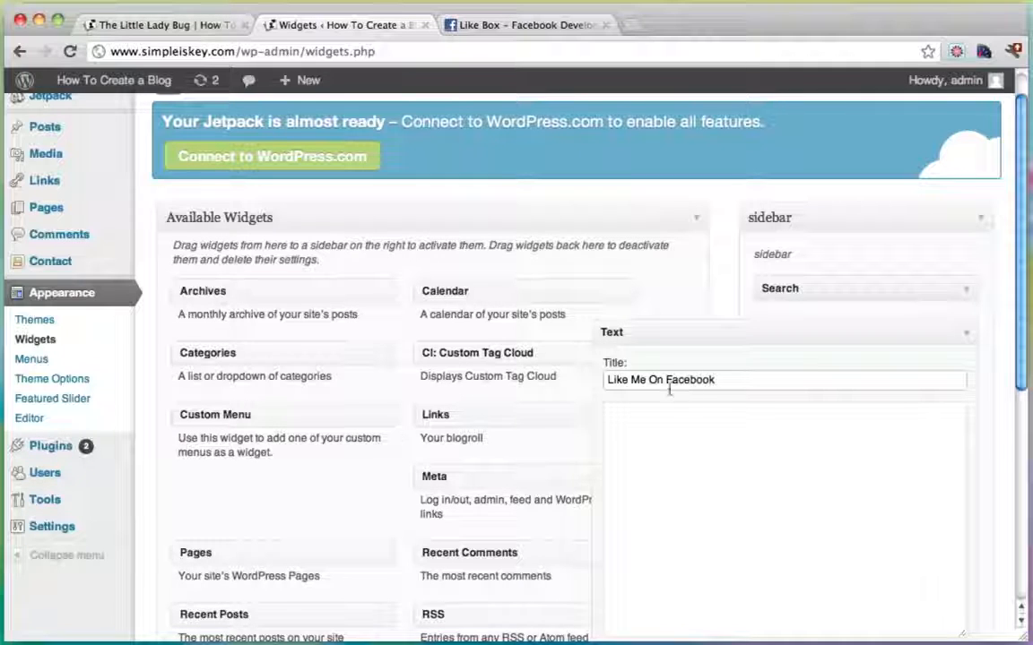
pyautogui.moveTo(629, 381); pyautogui.dragTo(589, 381)
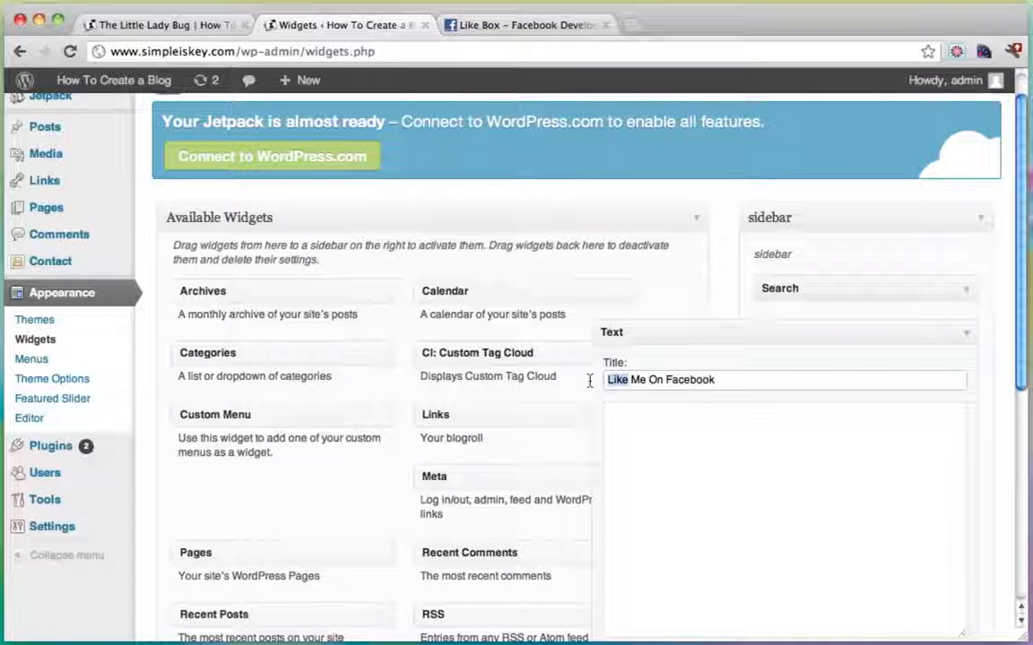
pyautogui.write('Join')
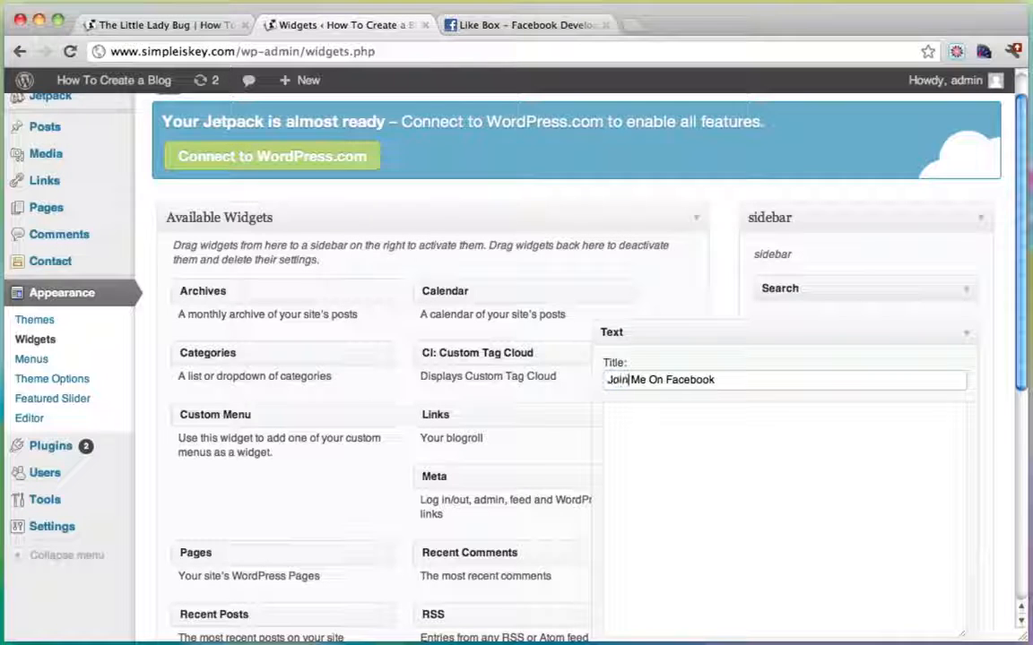
pyautogui.click(696, 460)
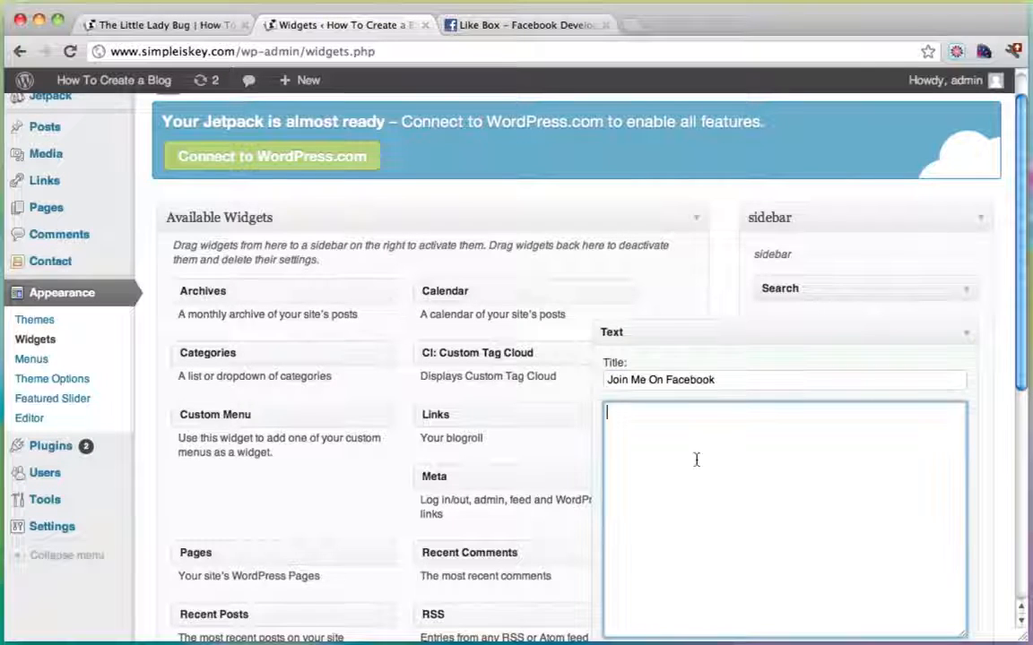
pyautogui.rightClick(628, 464)
pyautogui.click(686, 546)
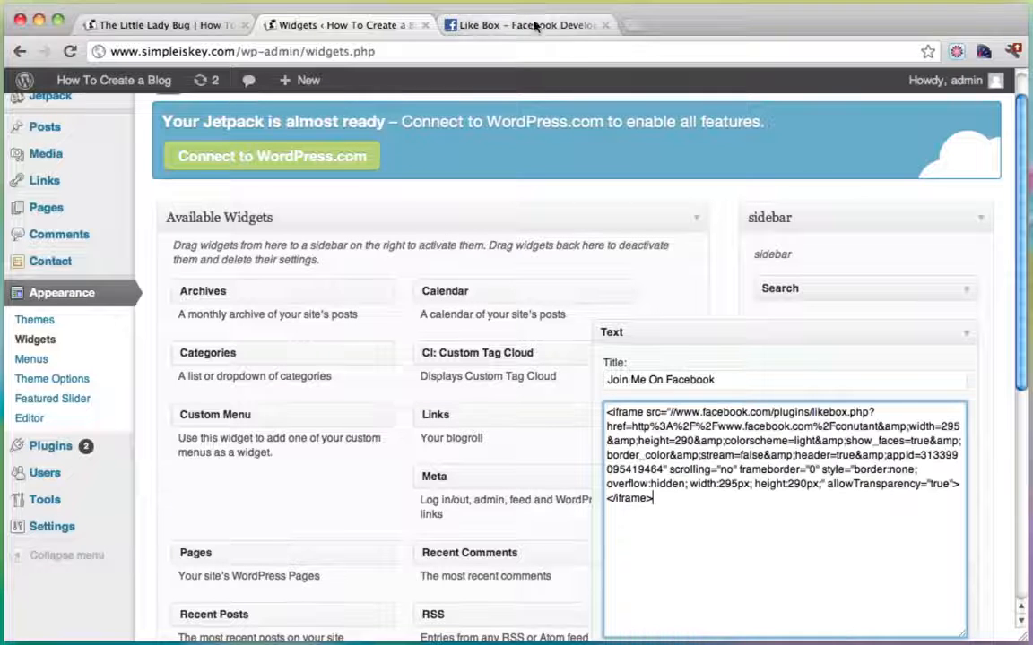
# Recheck the Like Box IFRAME code on Facebook Developers, then return to Widgets.
pyautogui.click(535, 25)
pyautogui.click(312, 492)
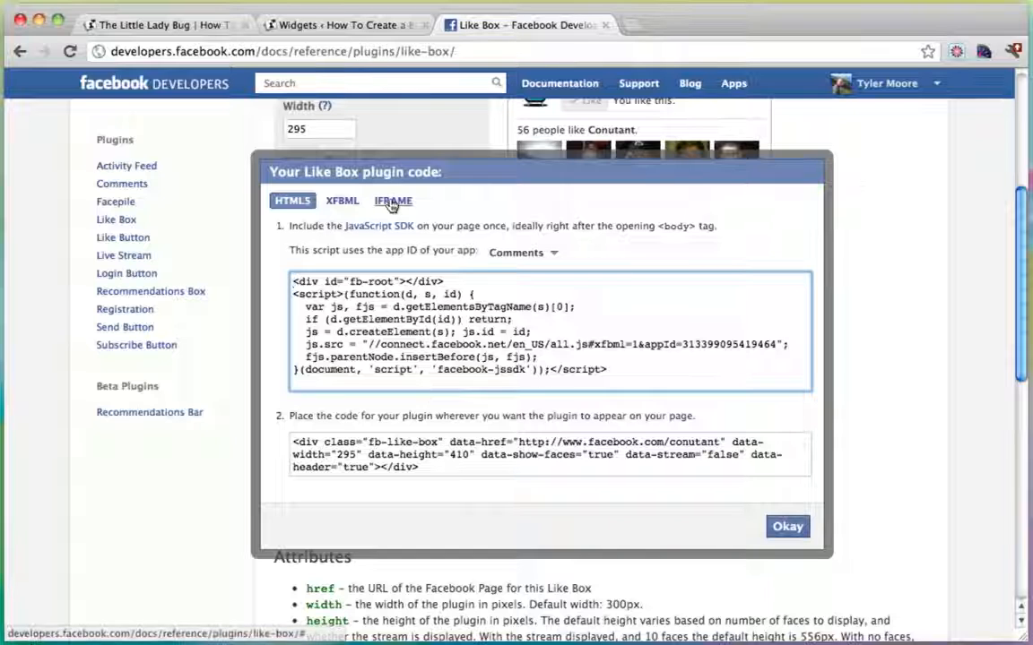
pyautogui.click(392, 200)
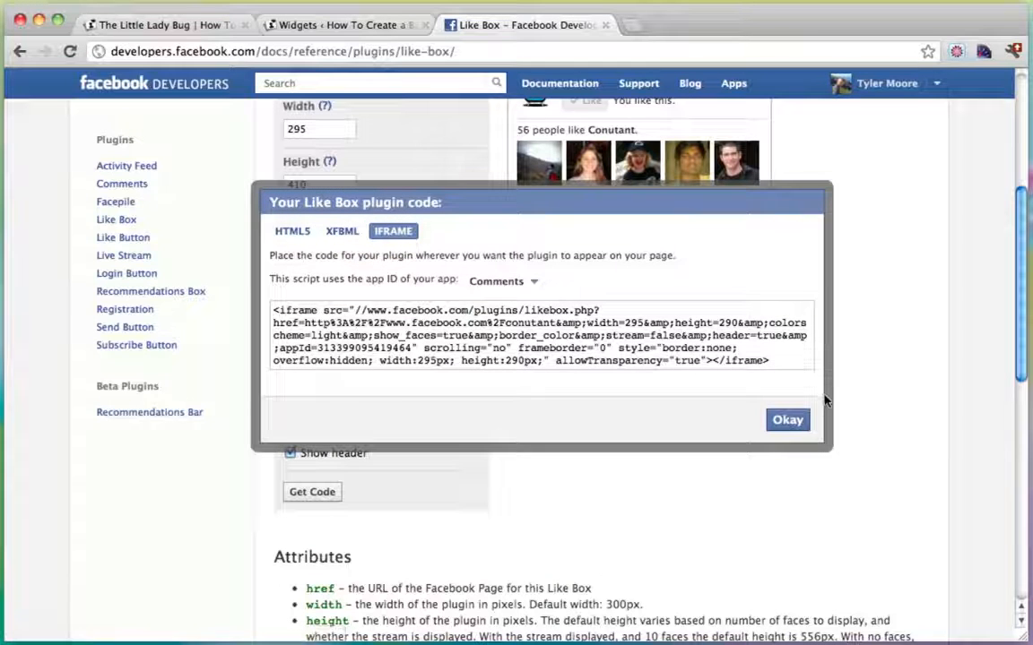
pyautogui.click(788, 420)
pyautogui.click(334, 27)
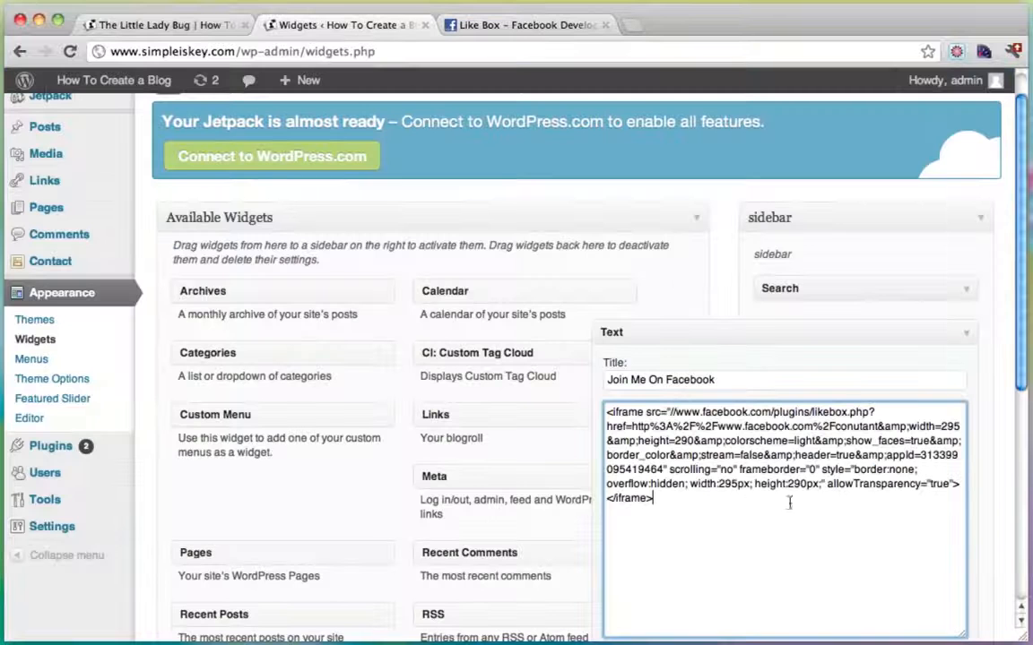
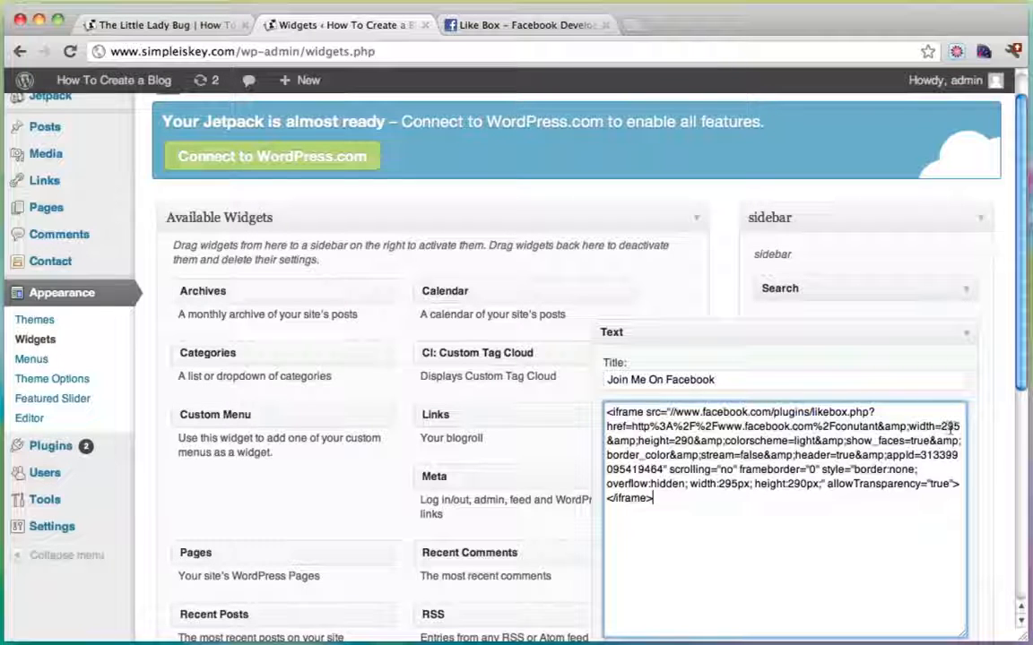
# Change both 290 height values in the Like Box iframe code to 410 and save the widget.
pyautogui.click(694, 441)
pyautogui.press('BackSpace')
pyautogui.press('BackSpace')
pyautogui.press('BackSpace')
pyautogui.write('410')
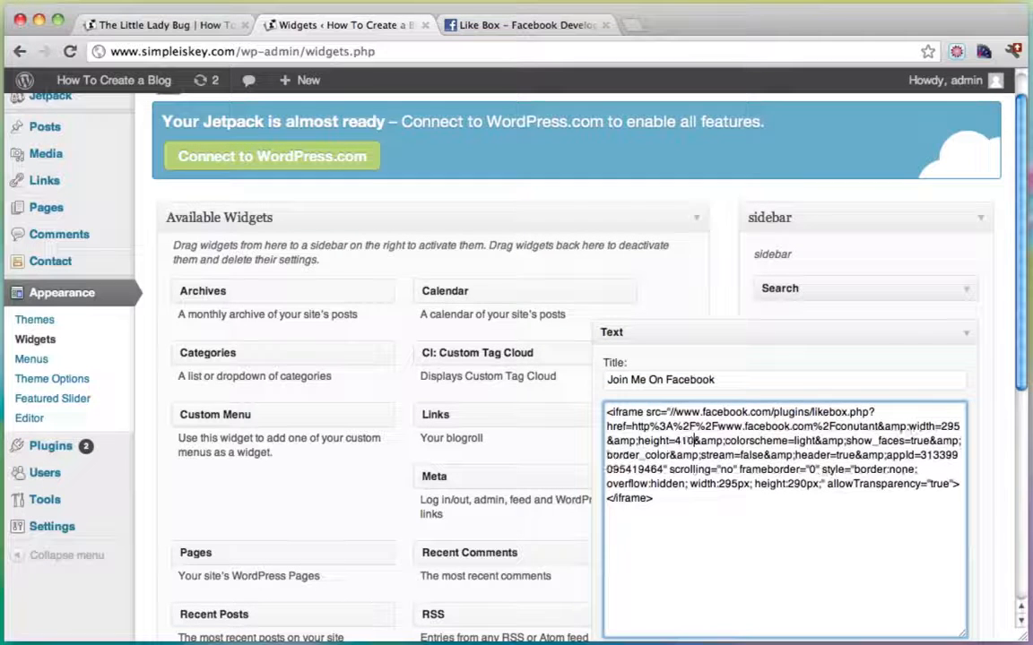
pyautogui.click(805, 484)
pyautogui.press('BackSpace')
pyautogui.press('BackSpace')
pyautogui.press('BackSpace')
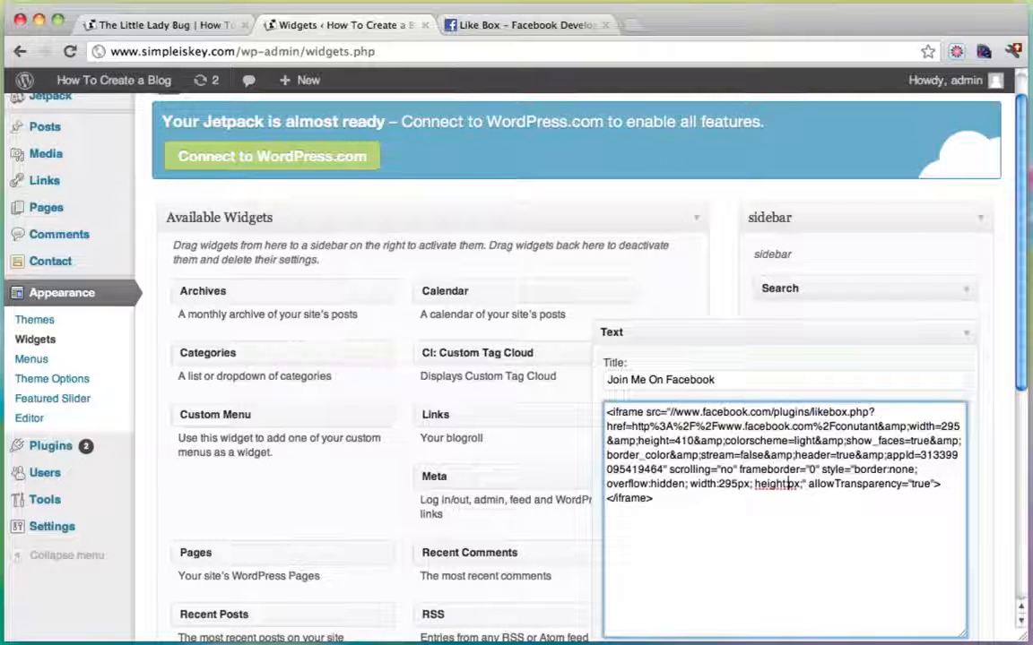
pyautogui.write('410')
pyautogui.scroll(-3, 884, 530)
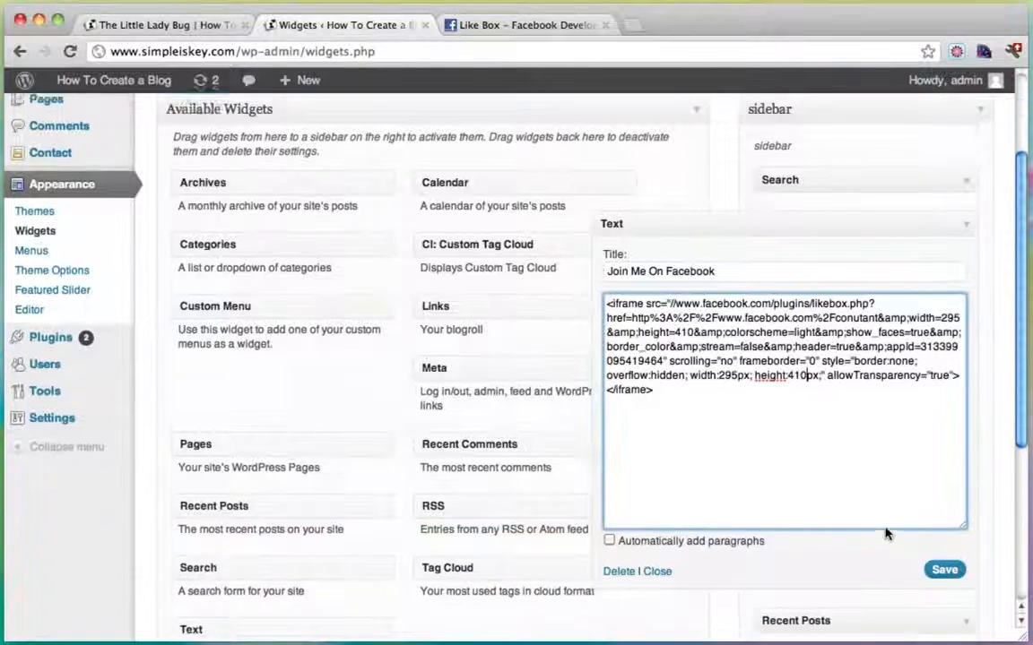
pyautogui.click(947, 565)
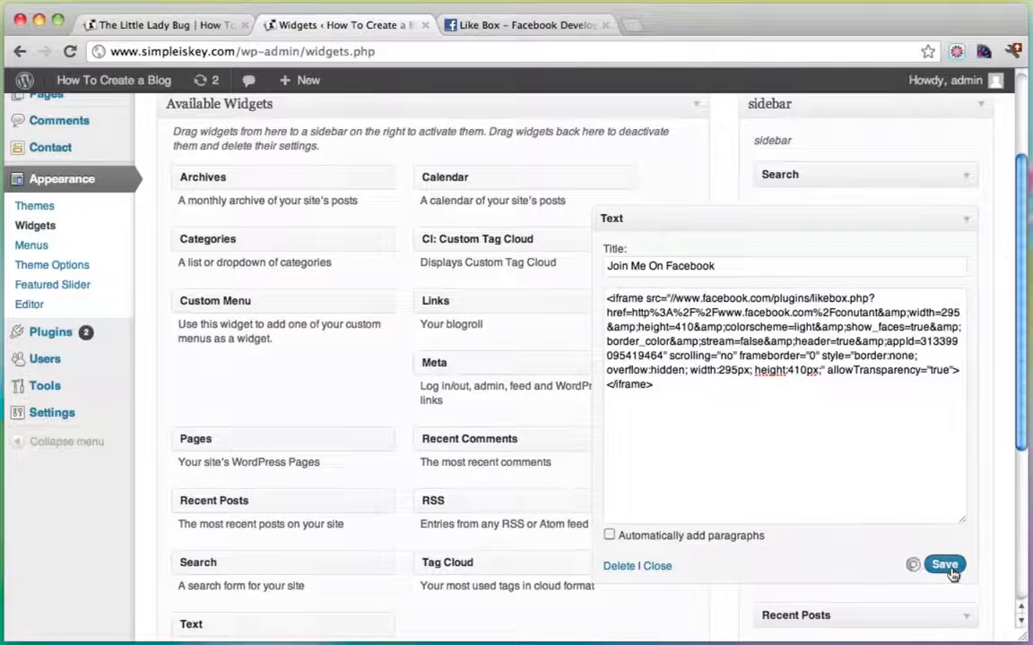
pyautogui.click(967, 226)
# Reload the Little Lady Bug post and scroll to check the taller Facebook Like Box in the sidebar.
pyautogui.click(180, 27)
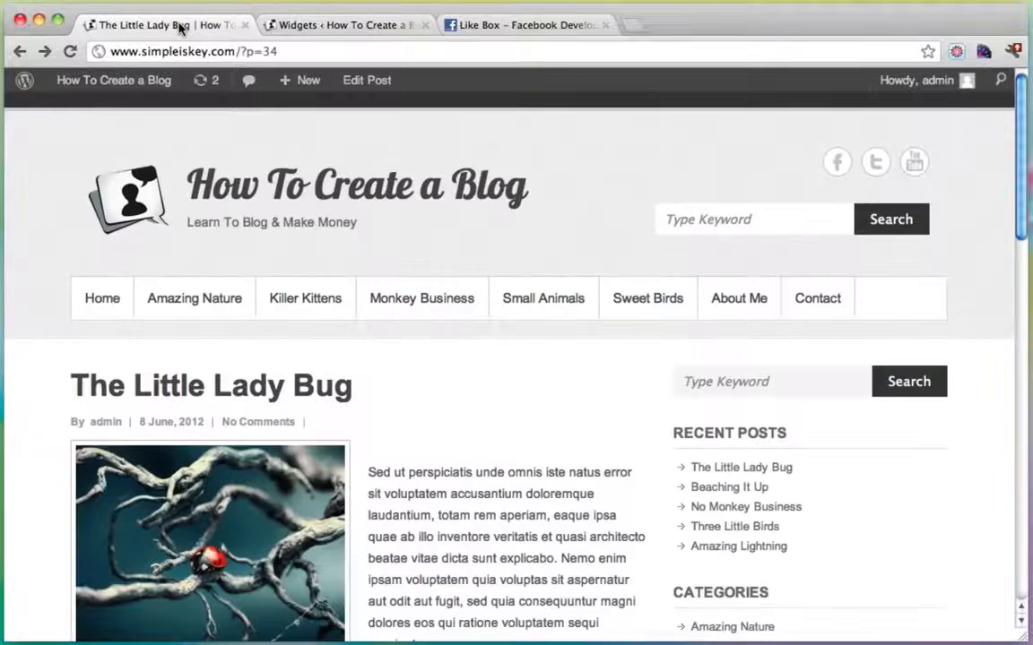
pyautogui.click(69, 51)
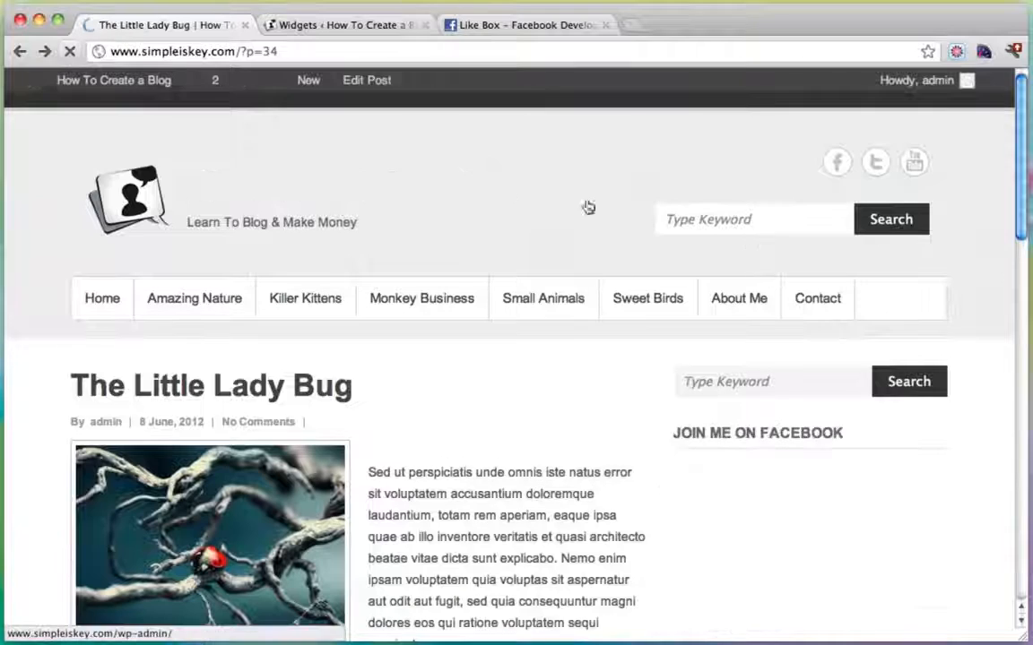
pyautogui.scroll(-3, 747, 269)
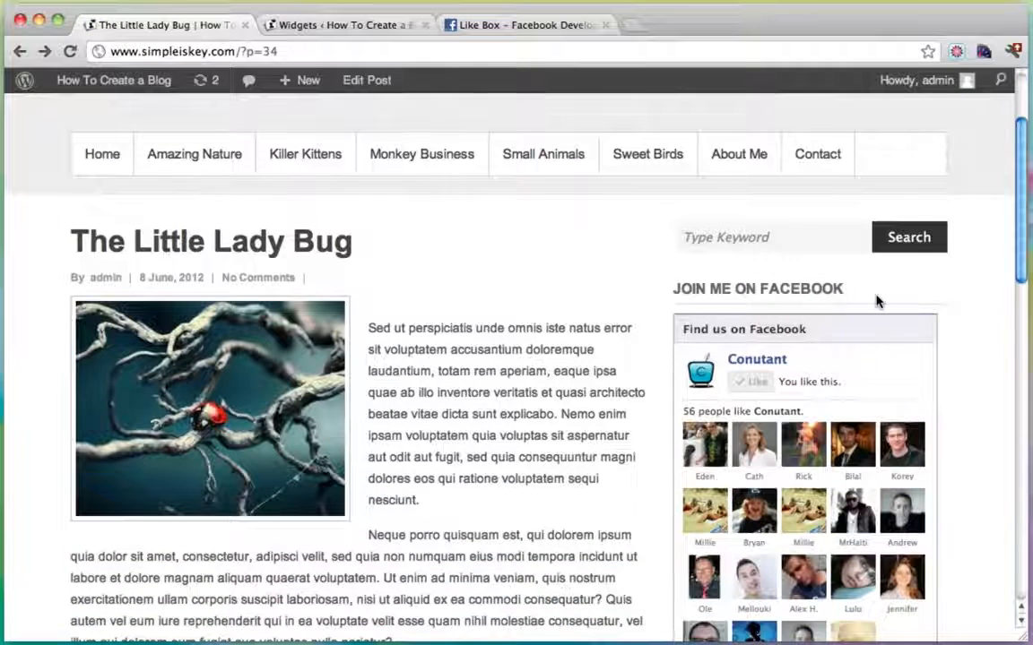
pyautogui.scroll(-3, 876, 299)
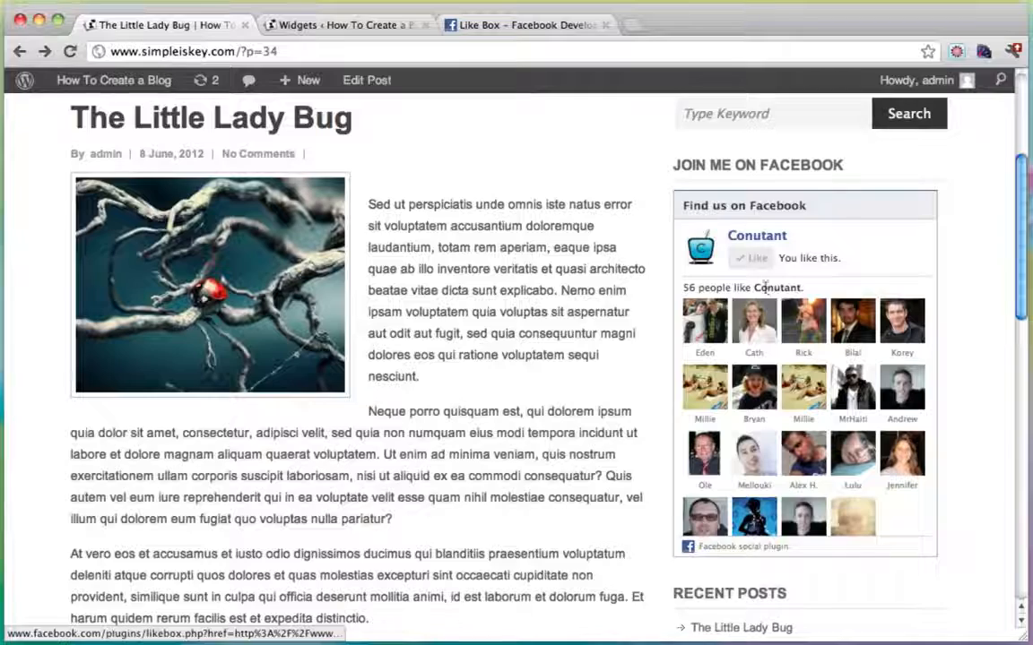
pyautogui.scroll(-3, 860, 296)
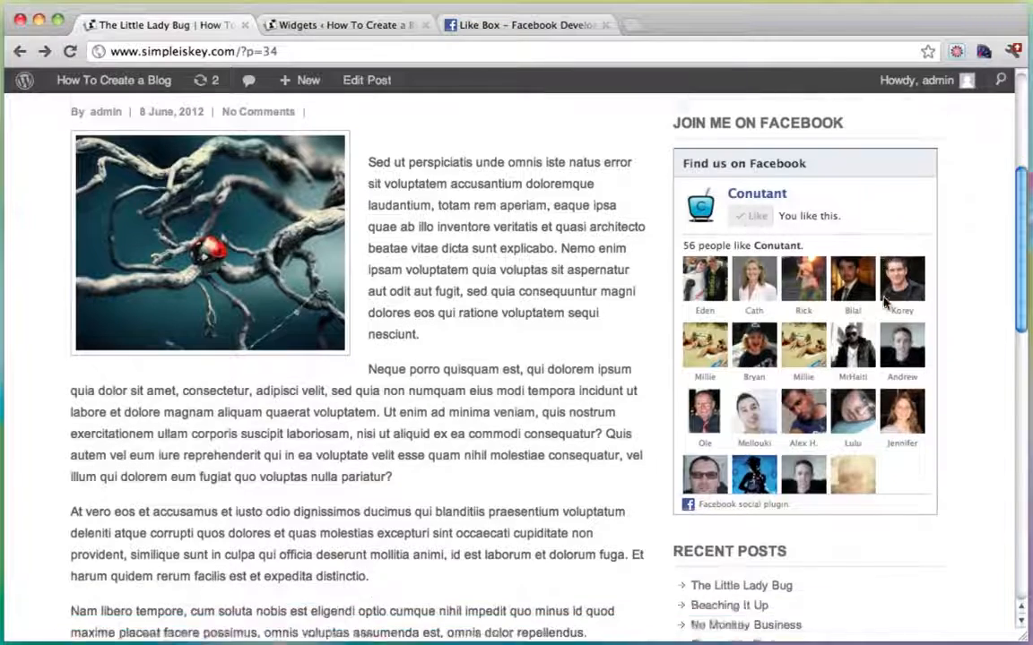
pyautogui.scroll(-4, 883, 302)
pyautogui.scroll(8, 883, 299)
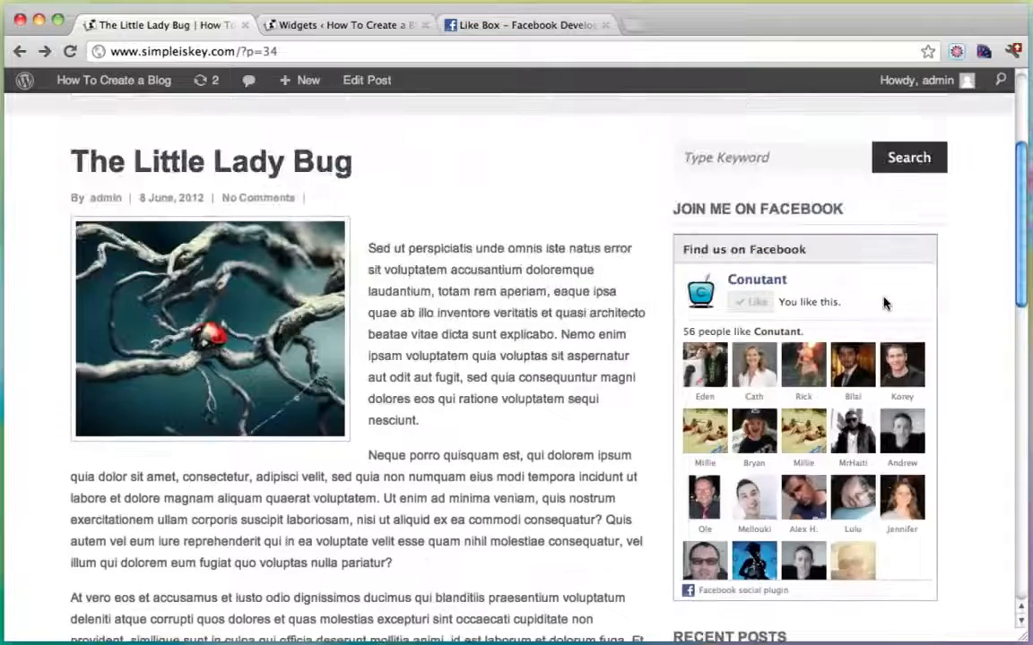
pyautogui.scroll(5, 917, 385)
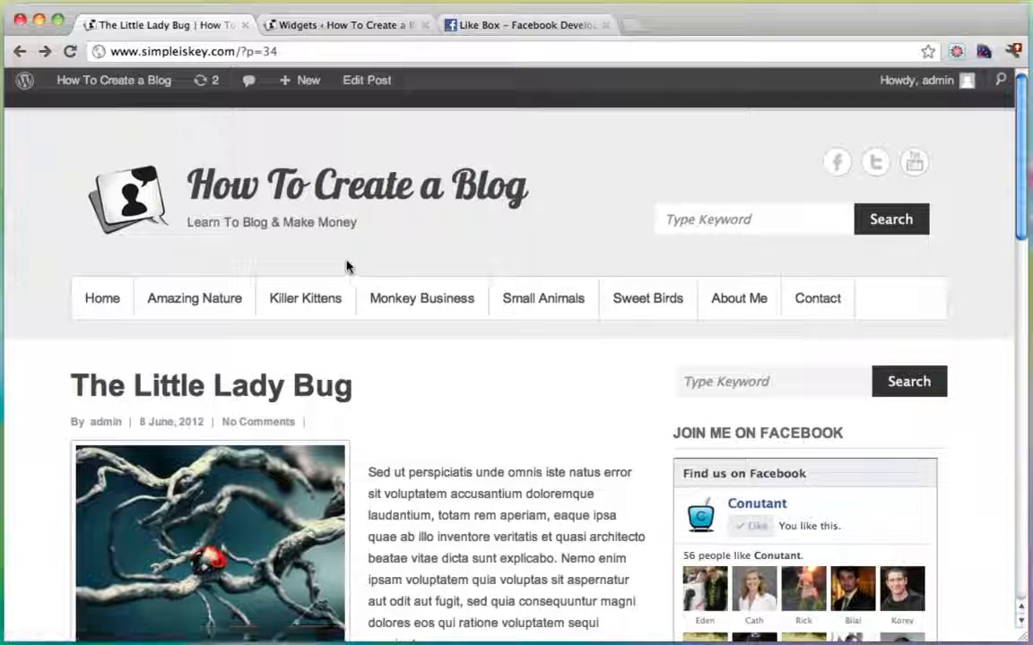
pyautogui.scroll(-10, 653, 383)
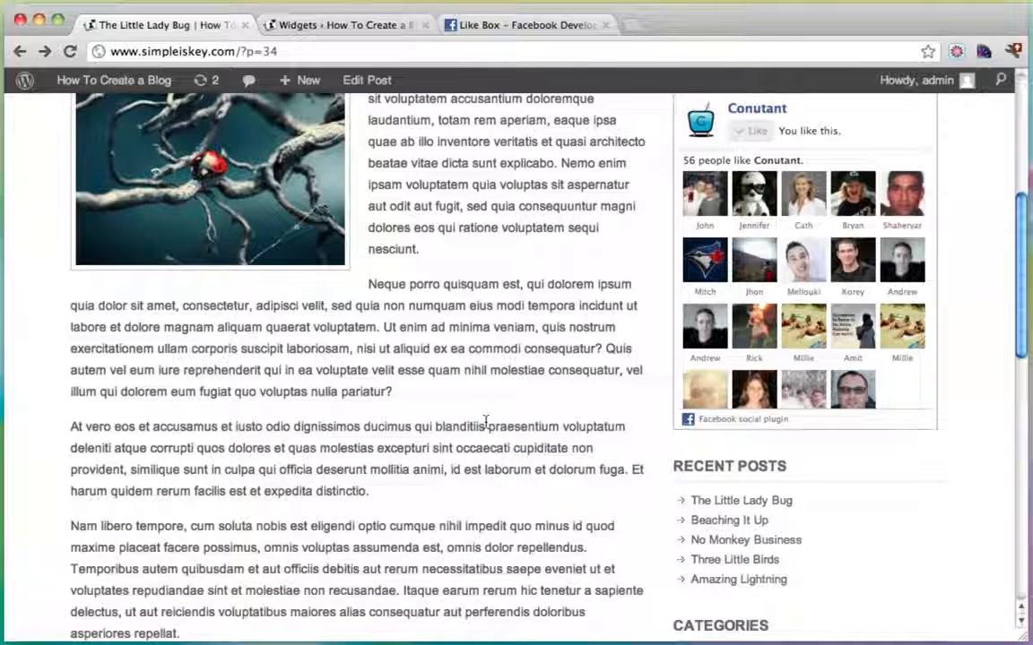
pyautogui.scroll(10, 485, 421)
pyautogui.moveTo(140, 88)
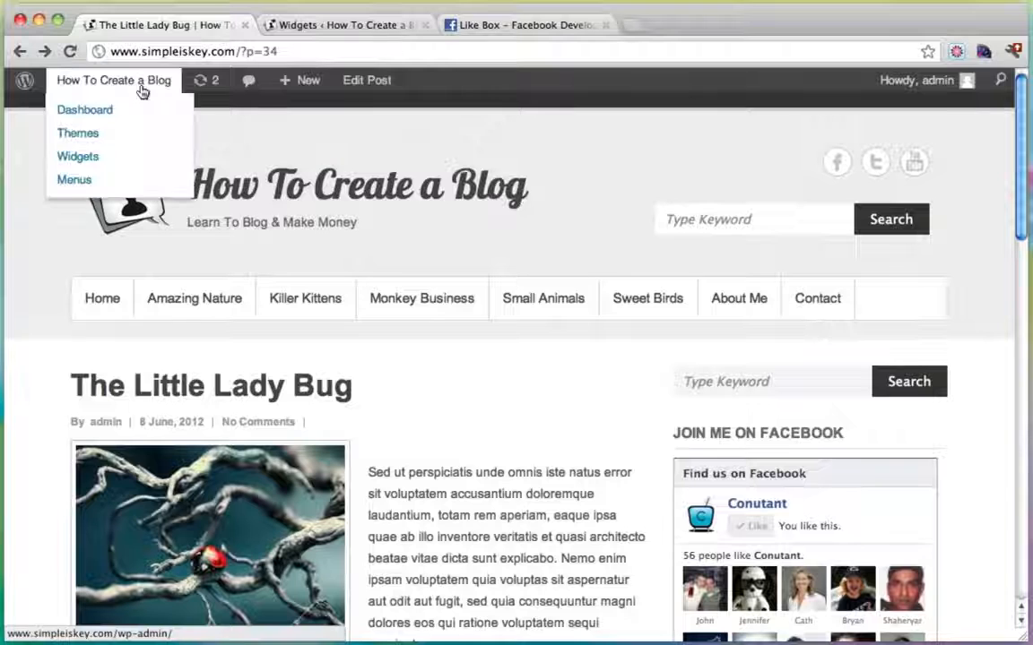
# Search the plugin directory for 'youtube subscribe' from Plugins > Add New.
pyautogui.click(101, 110)
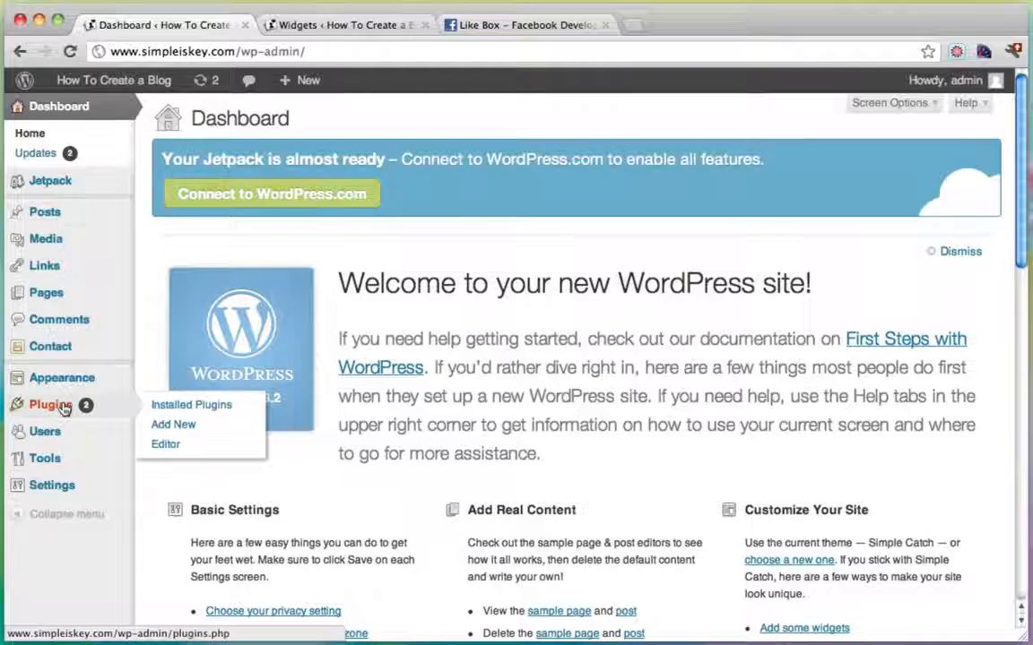
pyautogui.click(58, 406)
pyautogui.click(296, 128)
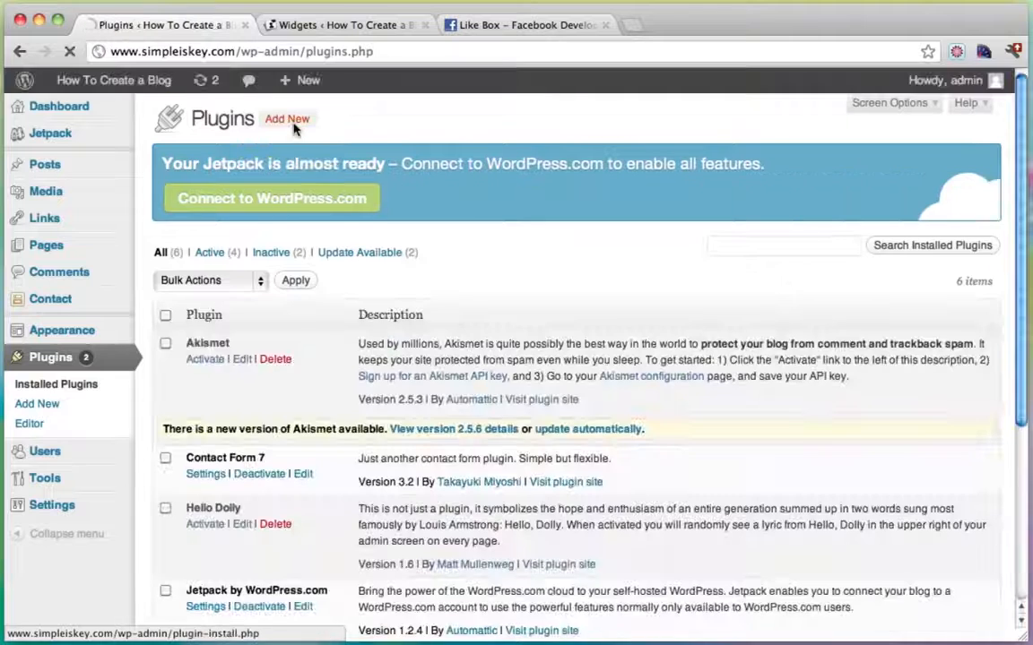
pyautogui.click(274, 383)
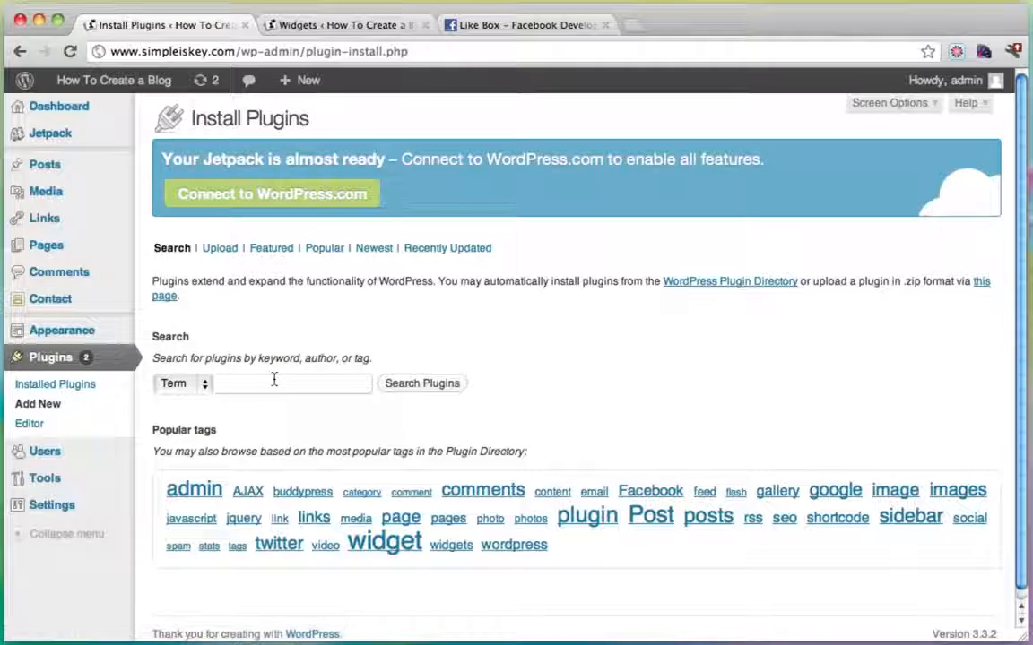
pyautogui.write('youtube')
pyautogui.press('Down')
pyautogui.press('Down')
pyautogui.press('Return')
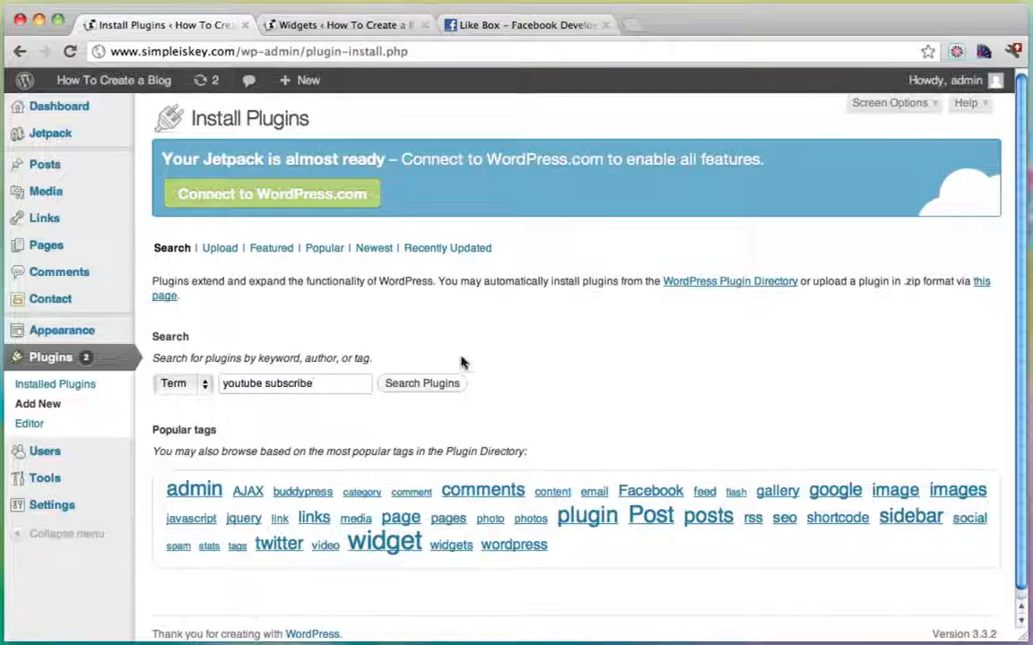
pyautogui.click(442, 384)
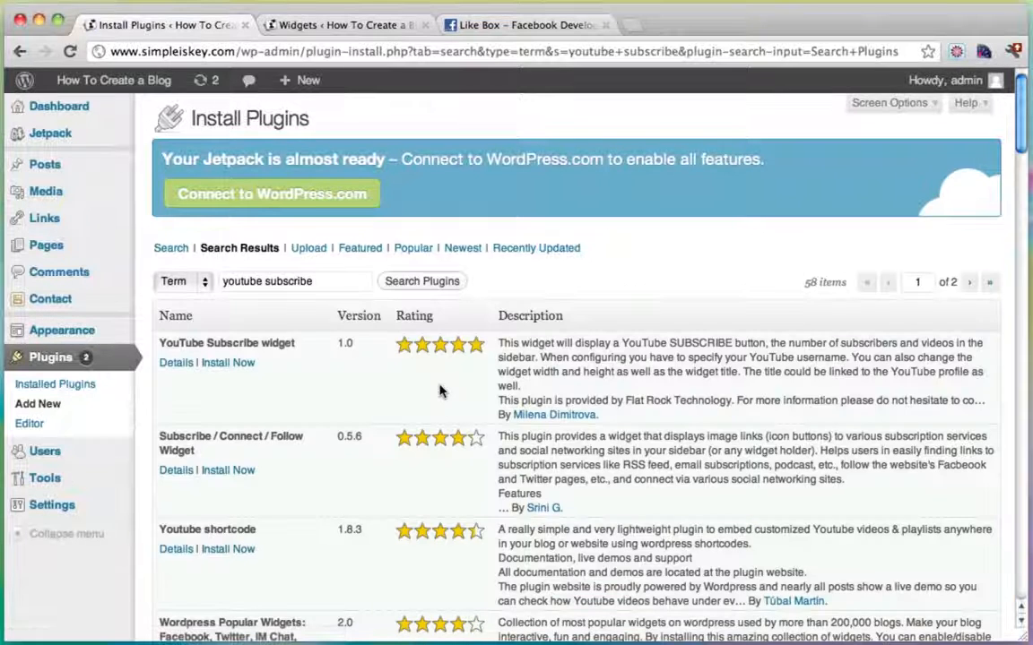
# Install and activate the YouTube Subscribe widget plugin, then return to the Widgets tab.
pyautogui.click(231, 363)
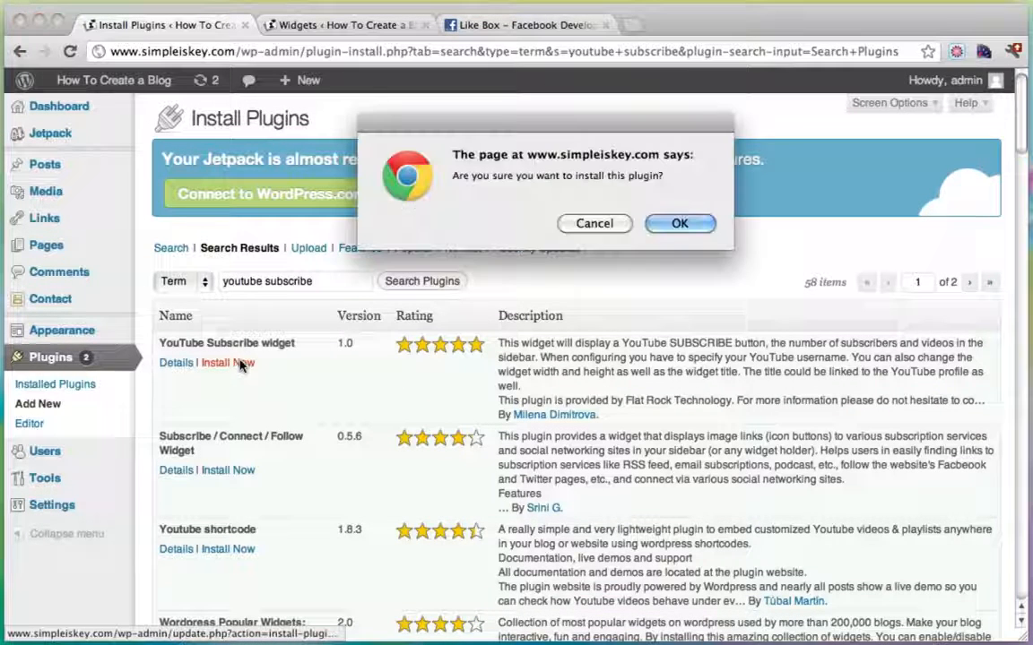
pyautogui.click(672, 224)
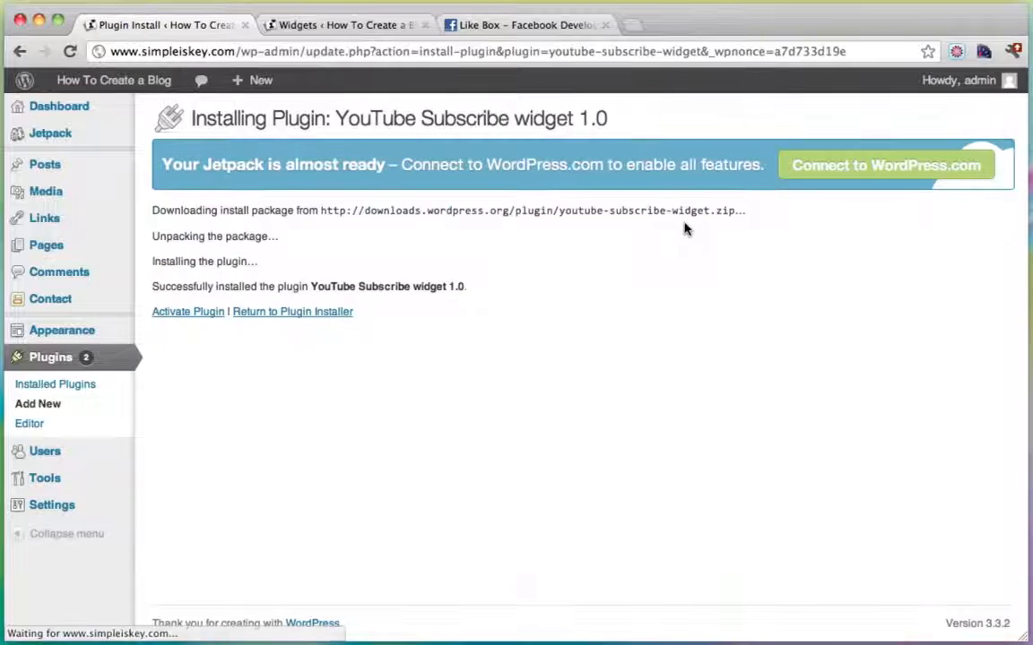
pyautogui.click(182, 312)
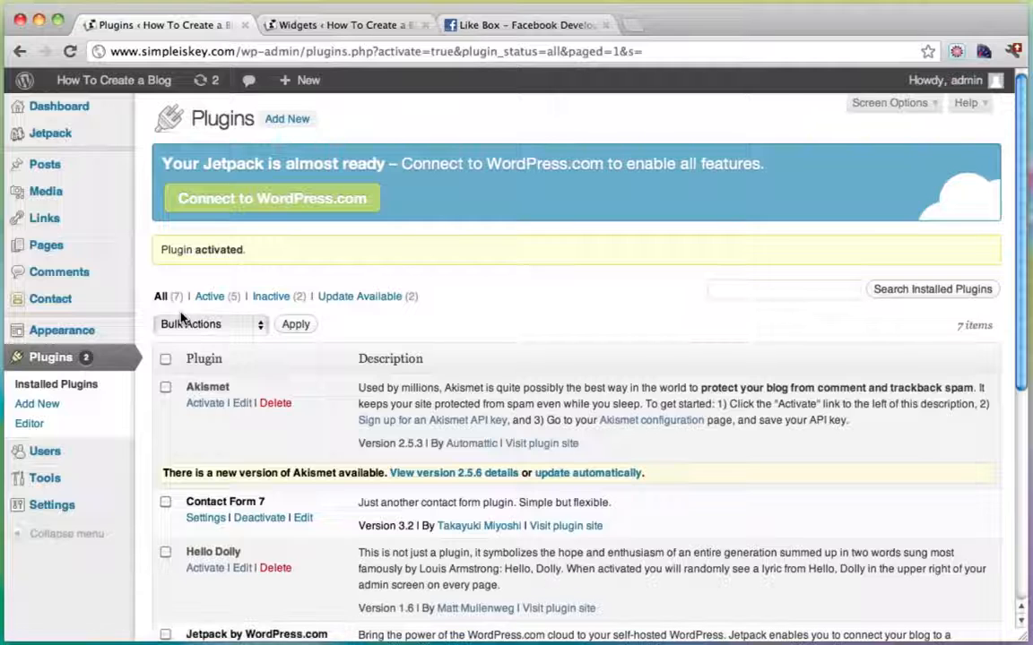
pyautogui.click(359, 24)
# Reload the Widgets page and drag the YouTube widget into the sidebar.
pyautogui.click(70, 51)
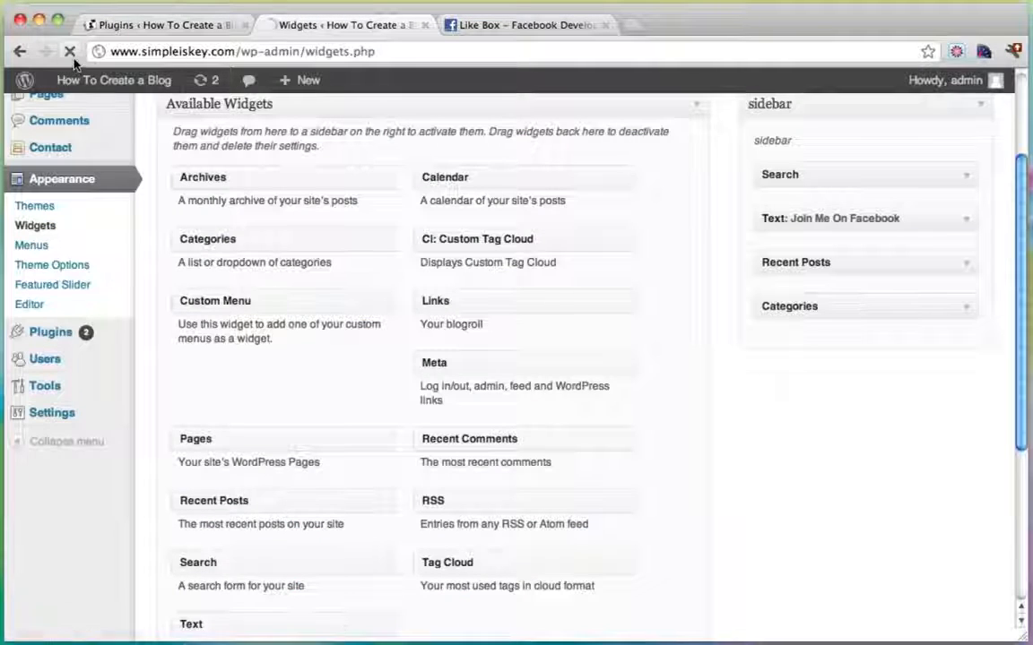
pyautogui.scroll(-10, 588, 313)
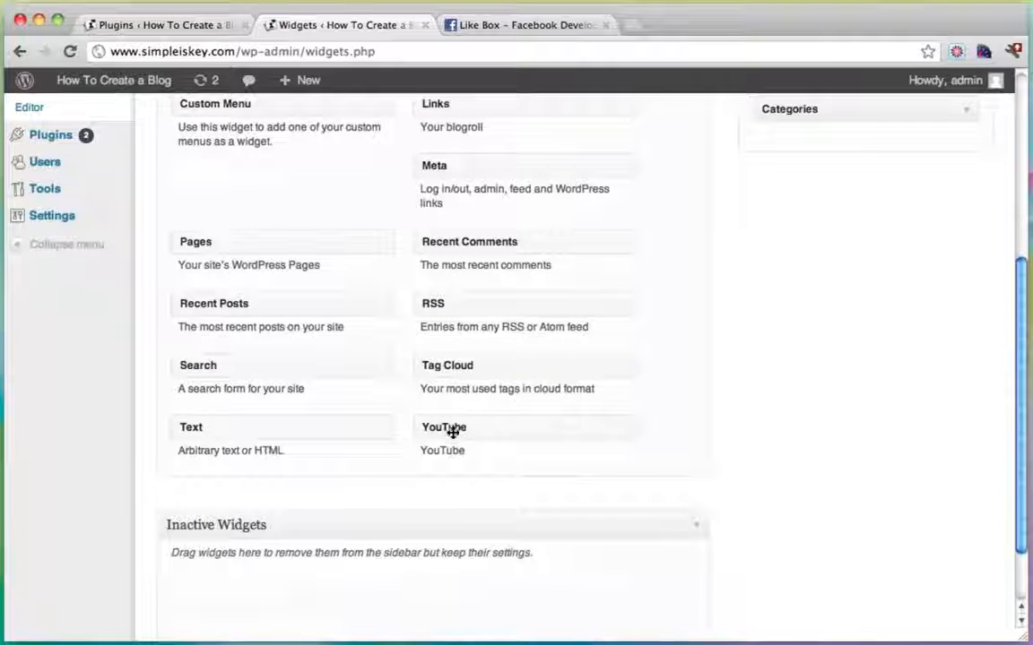
pyautogui.moveTo(470, 424); pyautogui.dragTo(814, 322)
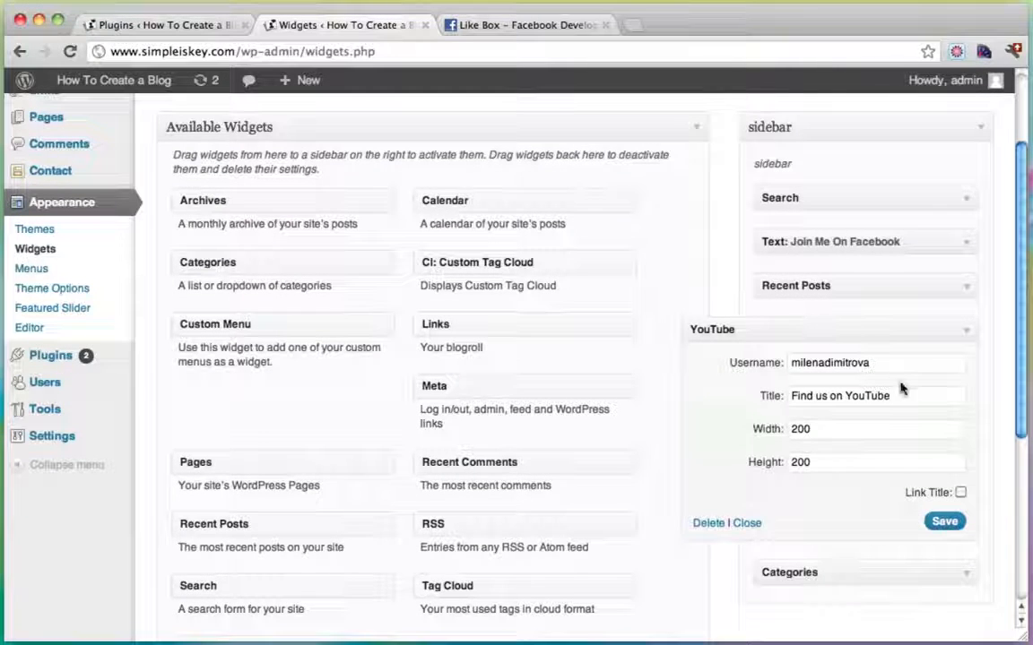
# Set the channel username, title 'Find me on YouTube' and size 290×110, save, and close the Facebook tab.
pyautogui.moveTo(882, 367); pyautogui.dragTo(758, 372)
pyautogui.write('conutant')
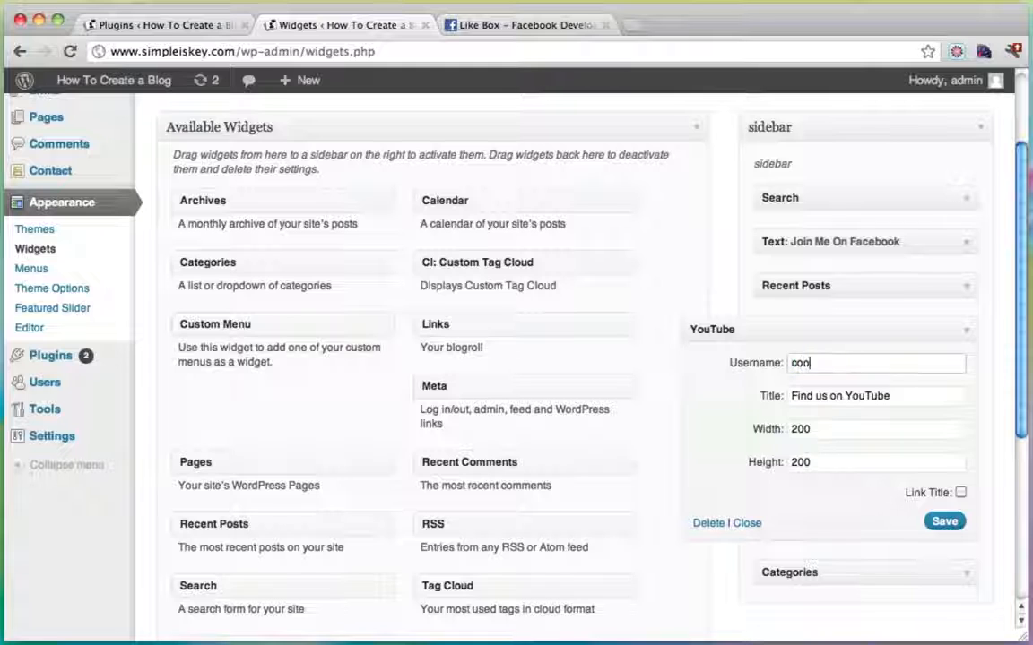
pyautogui.doubleClick(821, 396)
pyautogui.write('me')
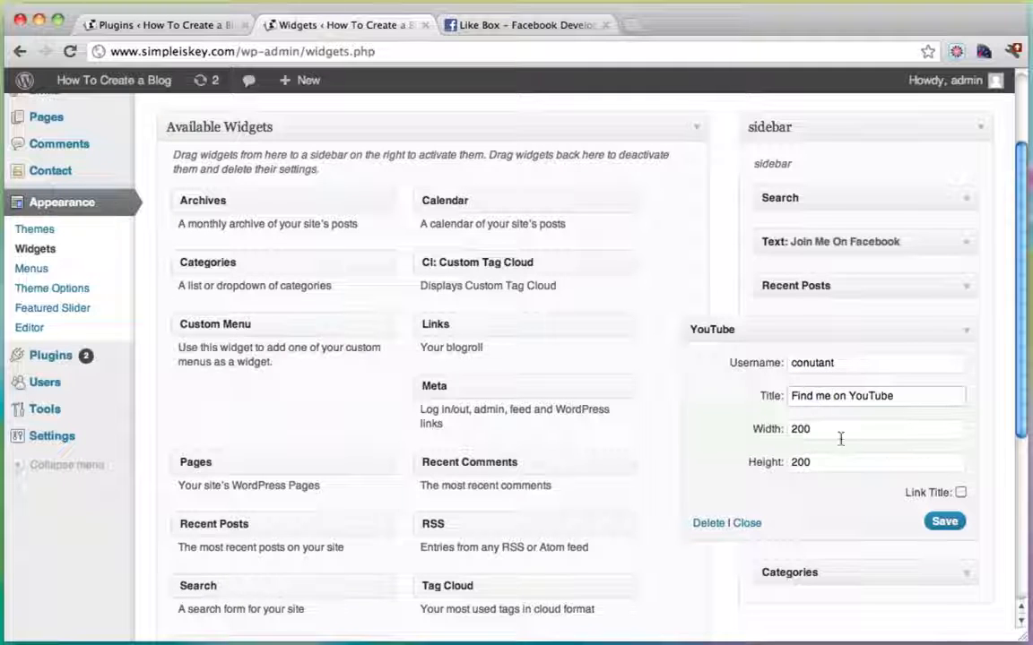
pyautogui.moveTo(835, 435); pyautogui.dragTo(743, 432)
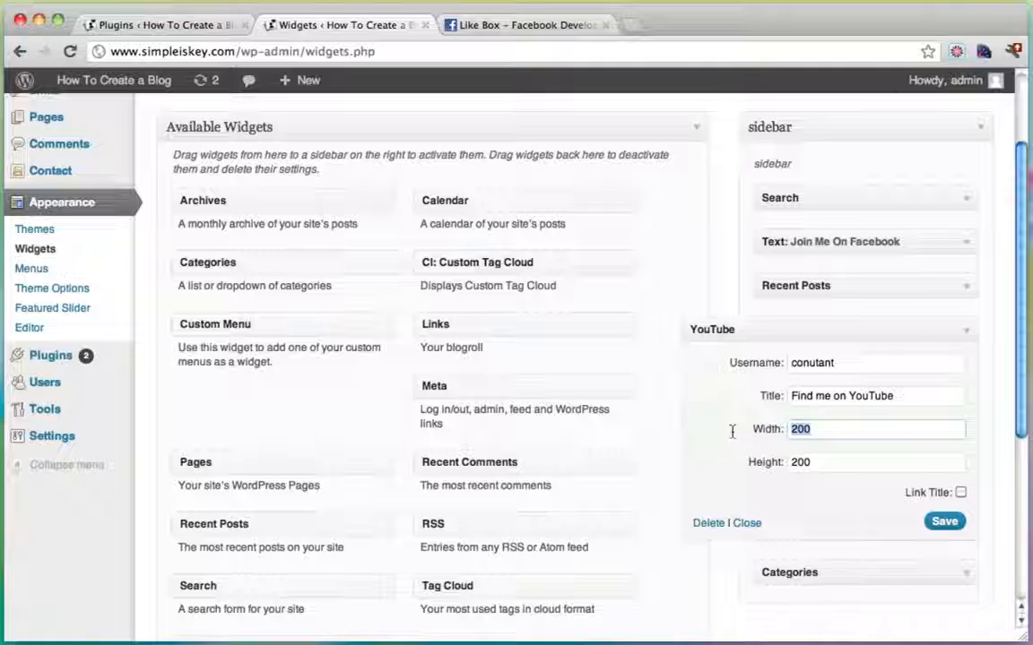
pyautogui.write('290')
pyautogui.press('Tab')
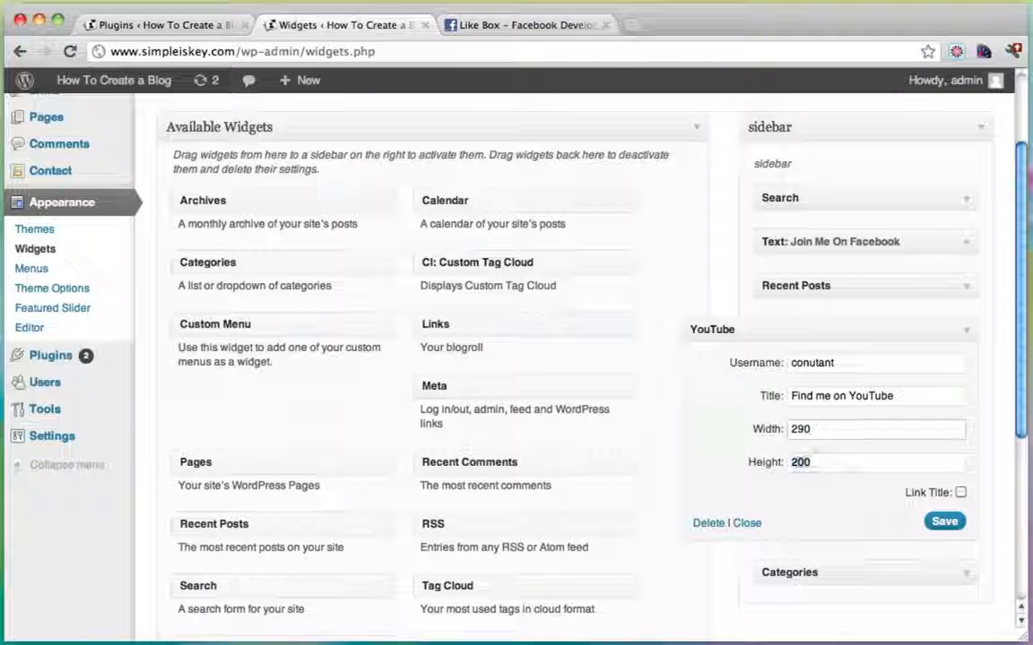
pyautogui.click(955, 519)
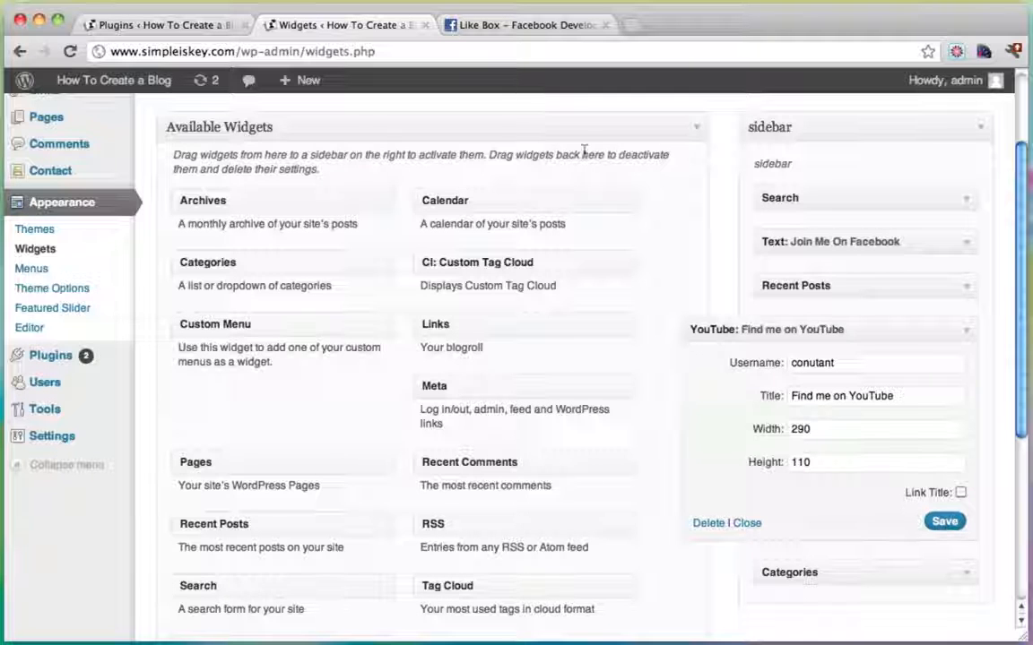
pyautogui.click(605, 25)
pyautogui.click(161, 29)
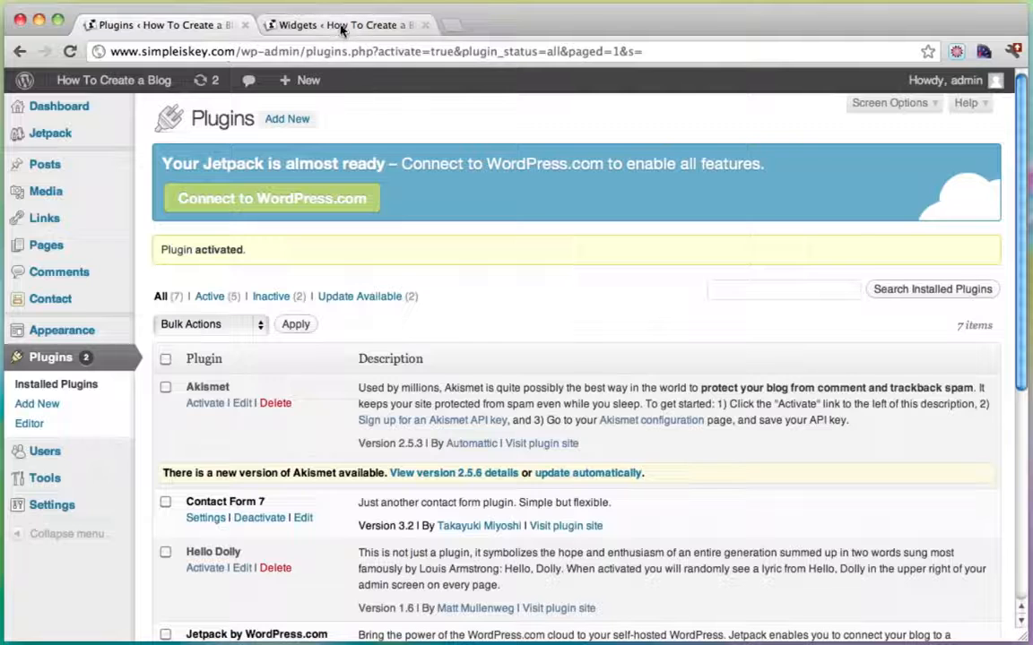
# Open the live blog via Visit Site and scroll to the Find Me On YouTube sidebar box.
pyautogui.moveTo(113, 80)
pyautogui.keyDown('super'); pyautogui.click(127, 110); pyautogui.keyUp('super')
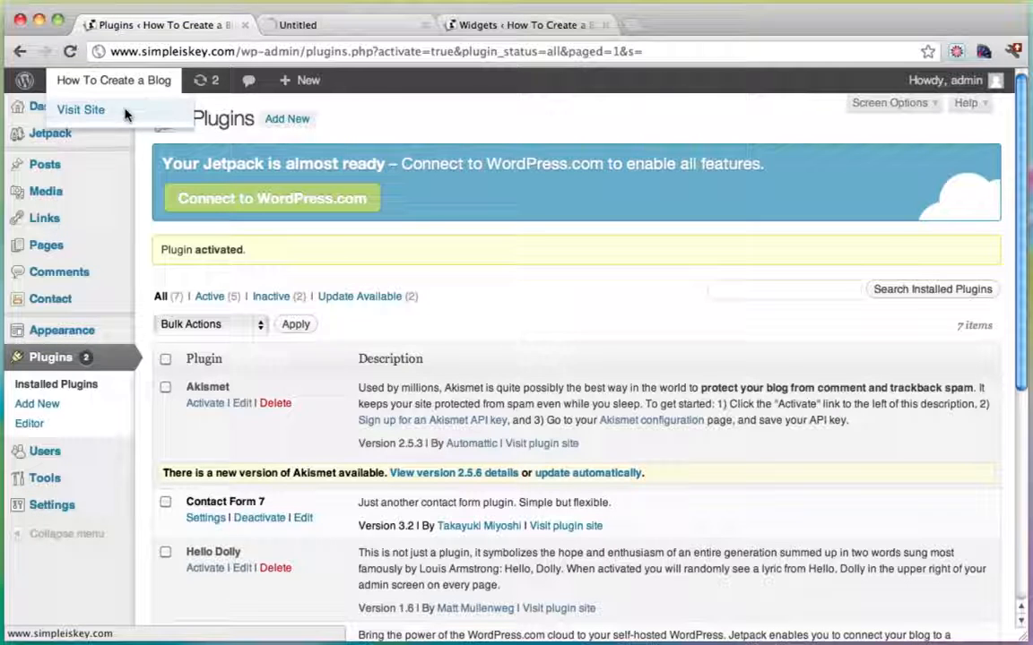
pyautogui.moveTo(482, 28); pyautogui.dragTo(345, 25)
pyautogui.click(475, 25)
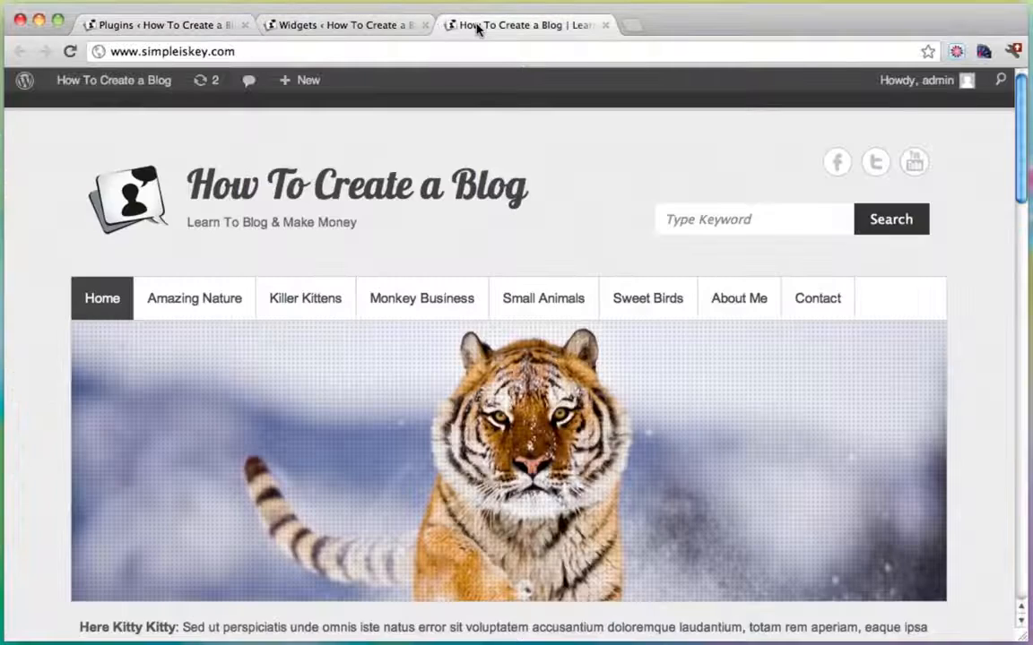
pyautogui.scroll(-10, 548, 224)
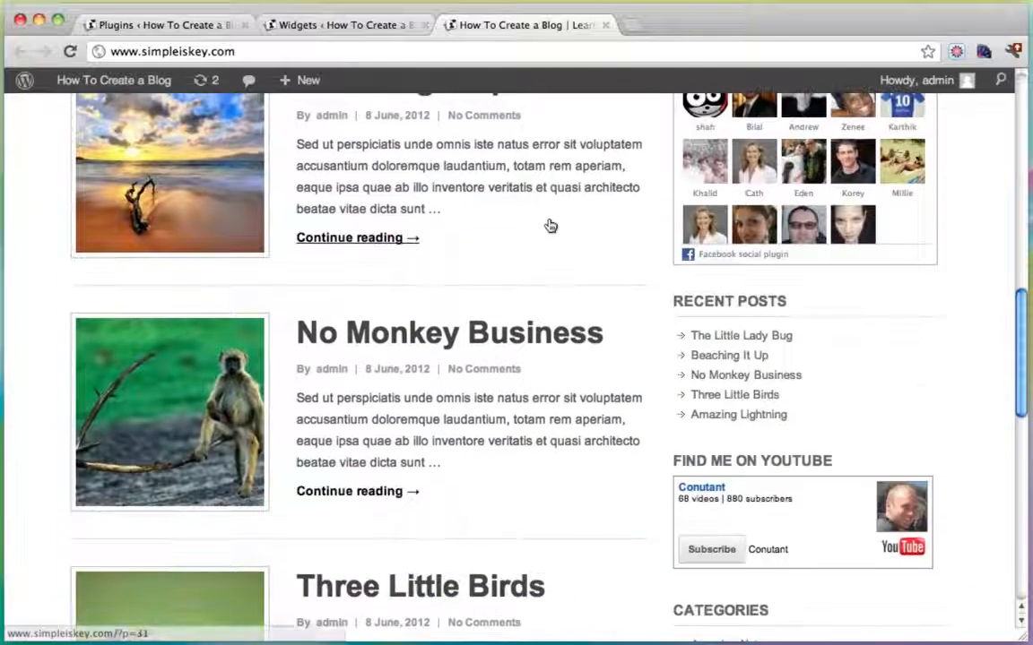
pyautogui.scroll(-2, 551, 225)
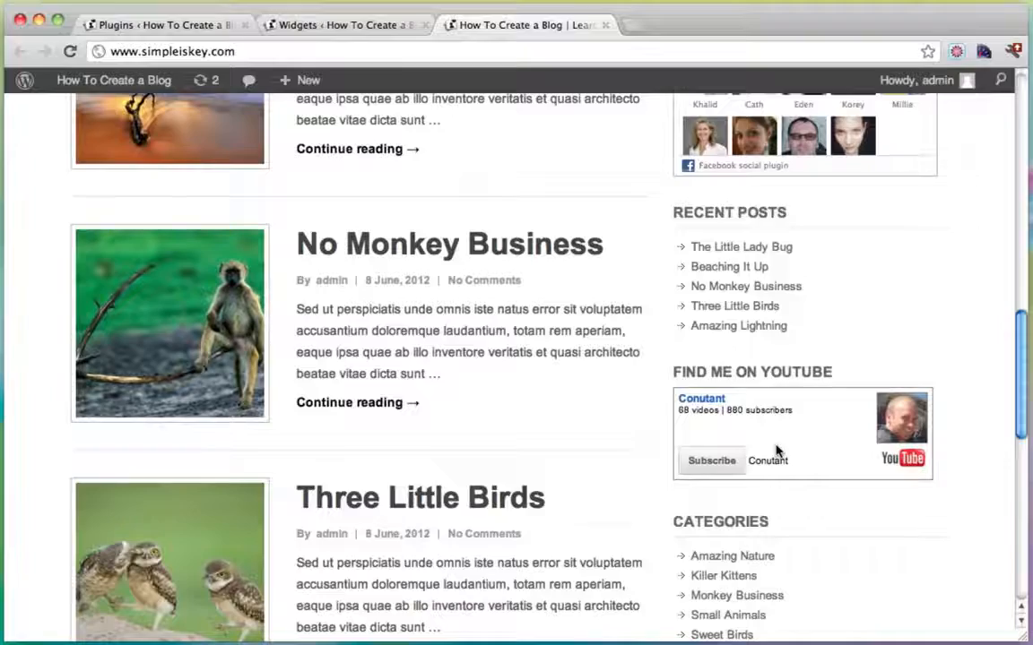
pyautogui.scroll(10, 777, 451)
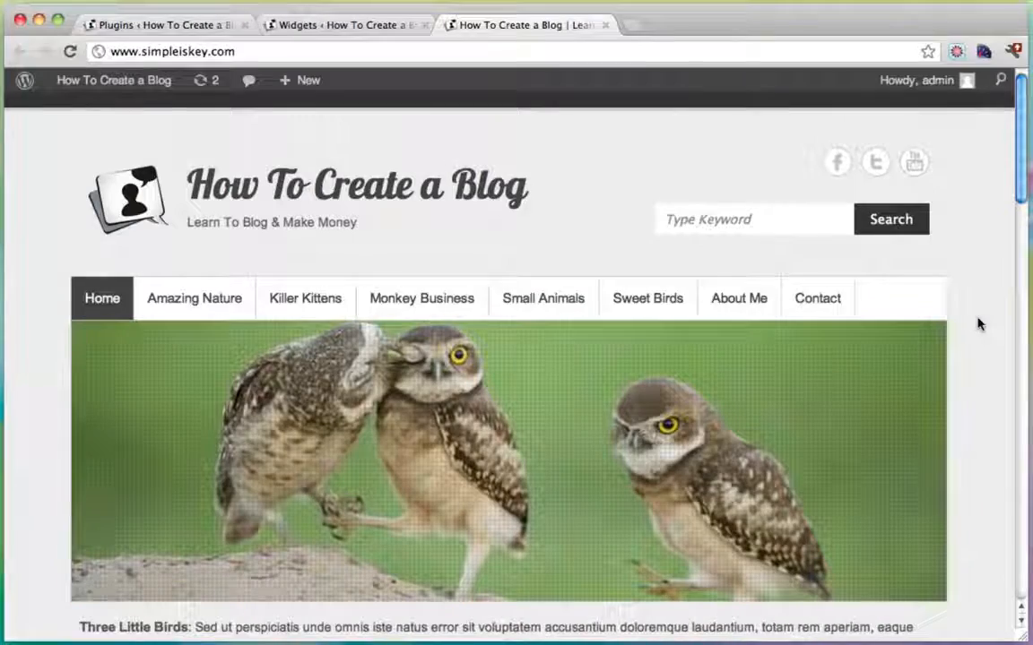
pyautogui.scroll(-5, 979, 325)
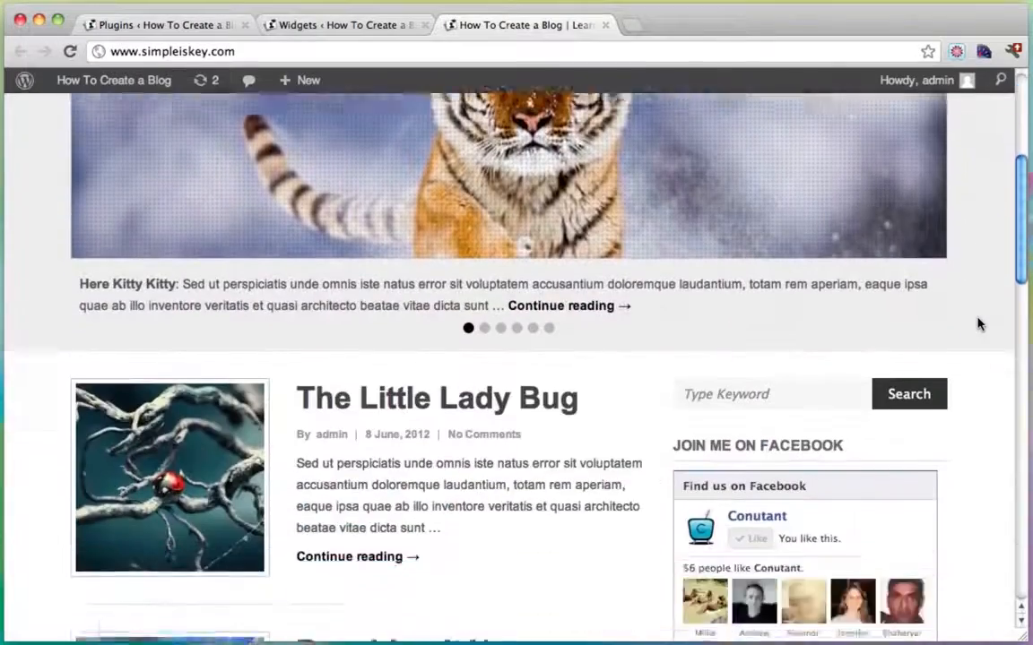
pyautogui.scroll(-8, 978, 324)
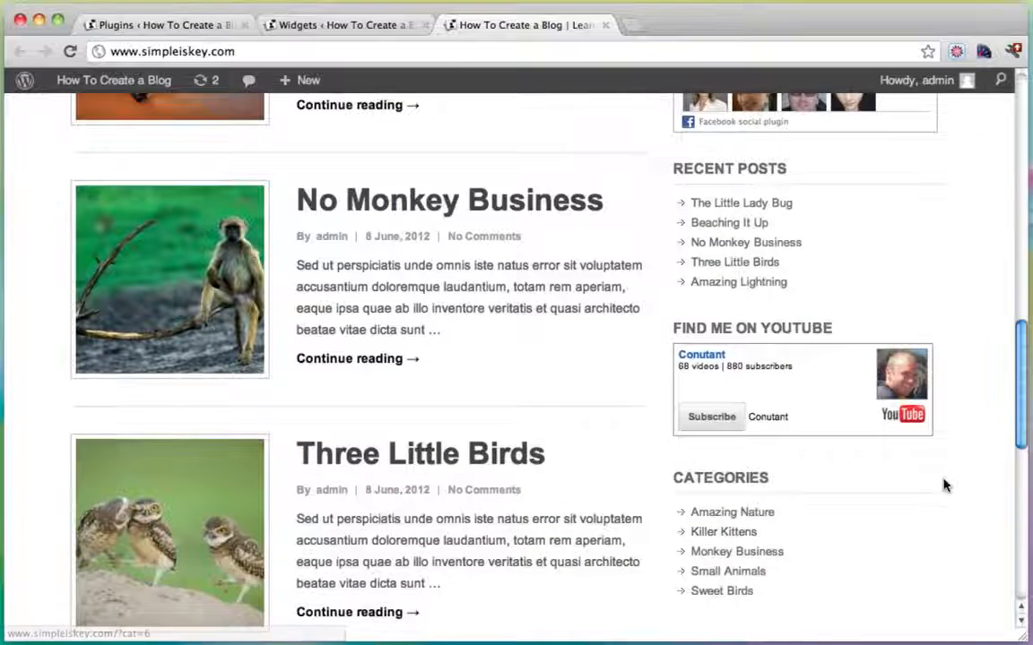
pyautogui.scroll(-3, 944, 485)
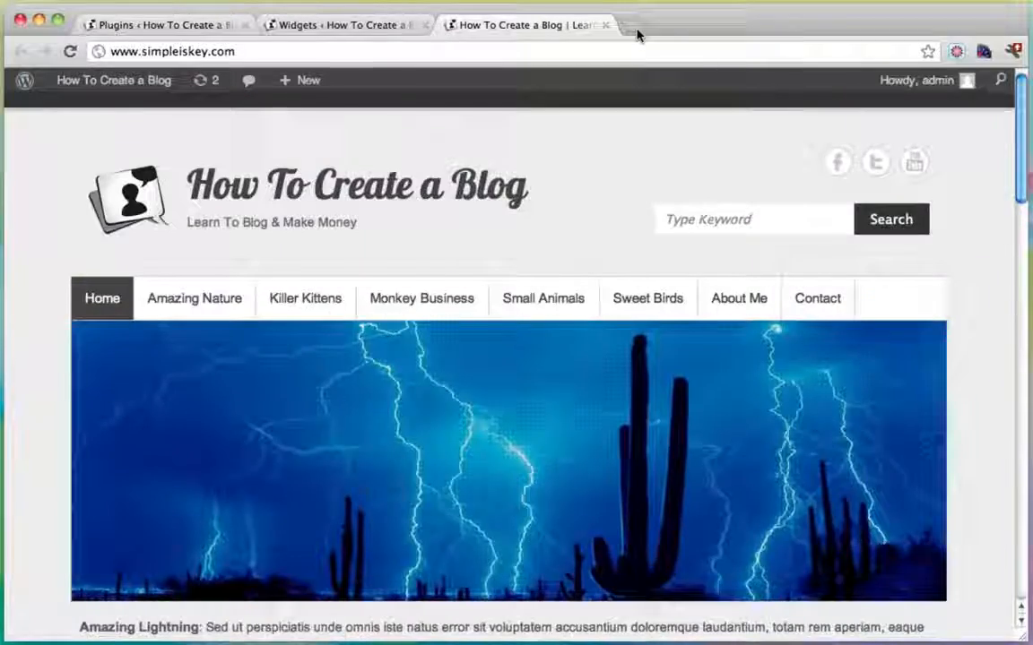
pyautogui.click(634, 27)
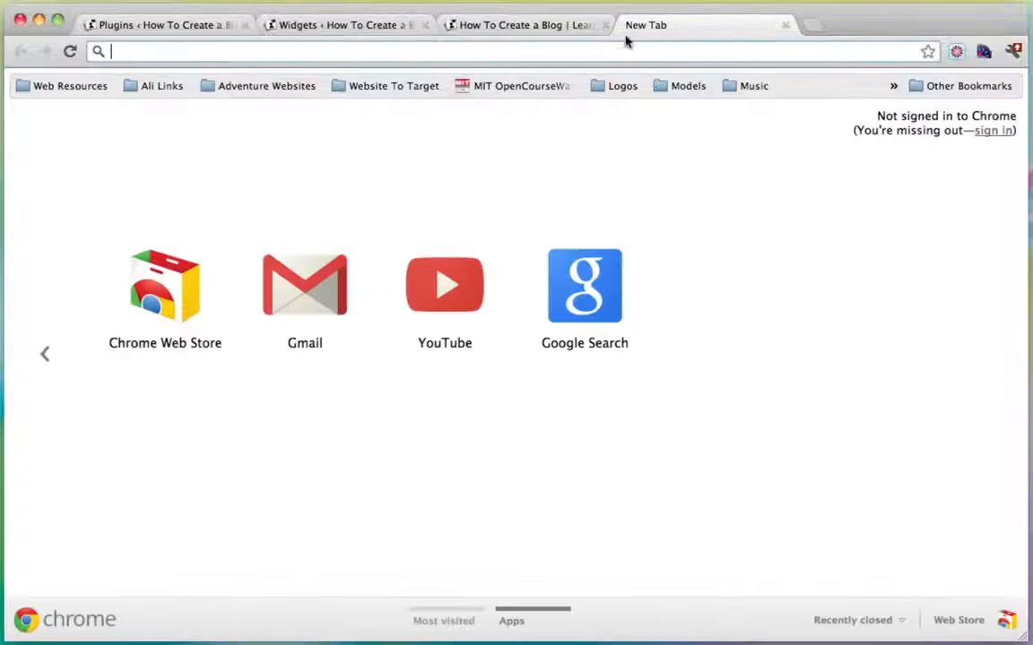
pyautogui.write('www.mailchimp.com')
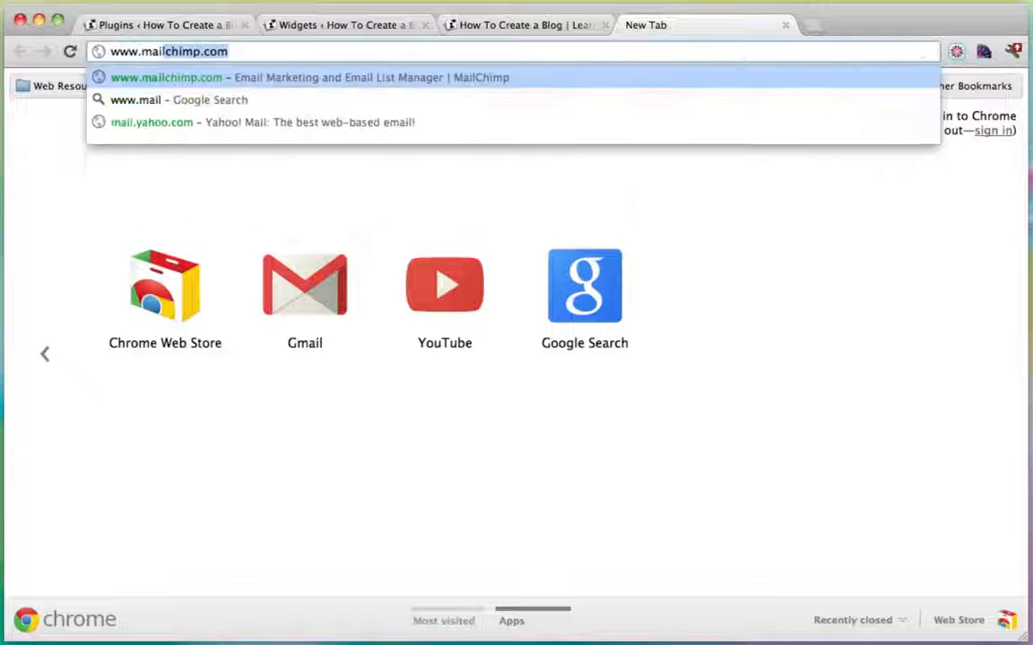
pyautogui.press('Return')
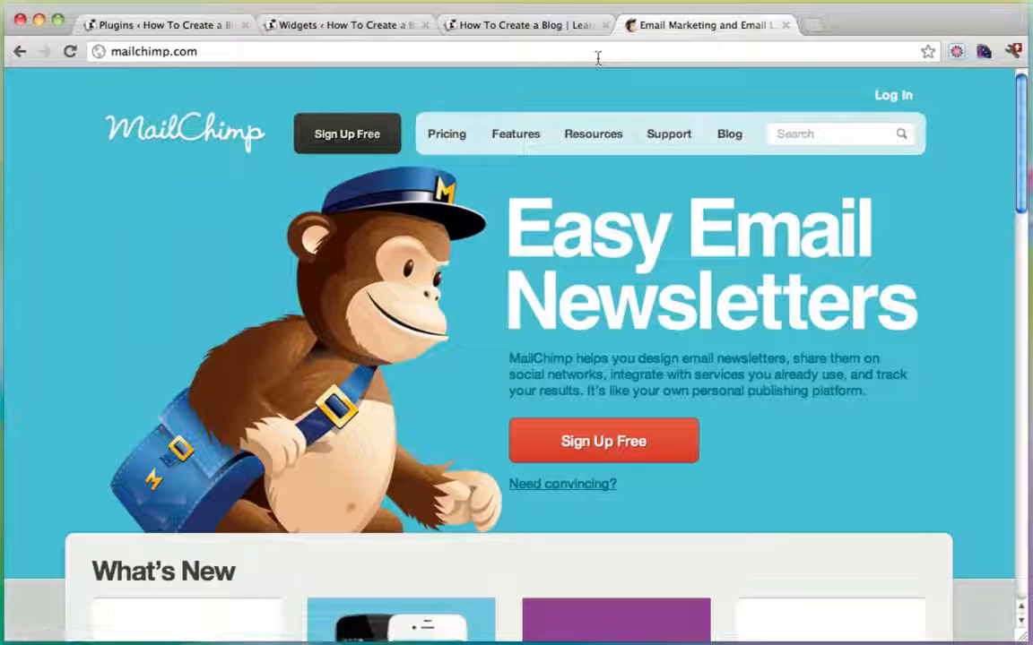
pyautogui.click(891, 97)
pyautogui.write('c')
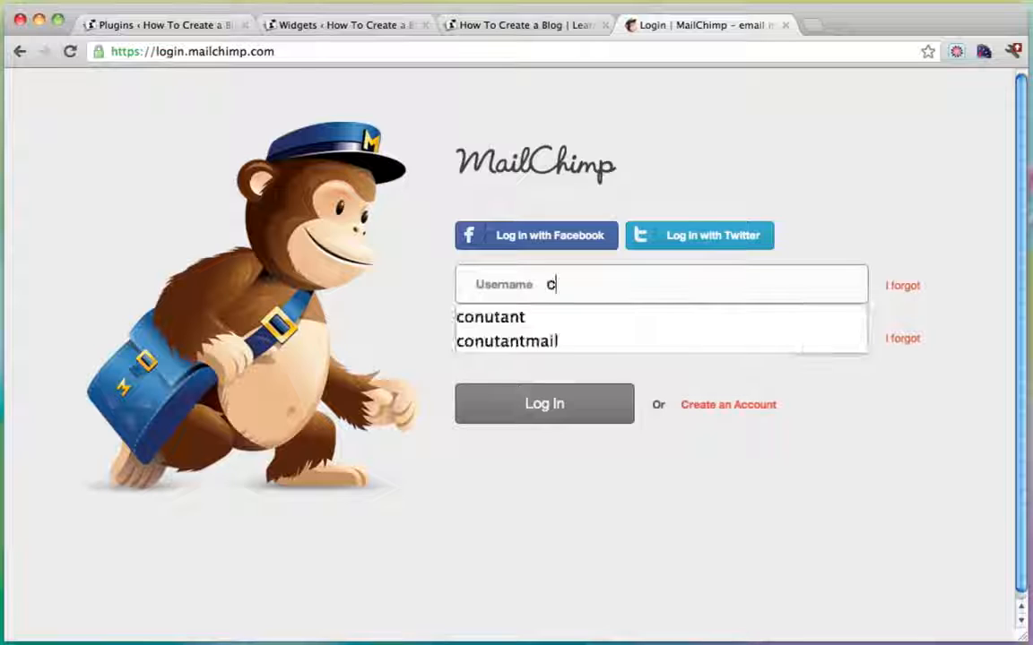
pyautogui.press('Down')
pyautogui.press('Down')
pyautogui.press('Tab')
pyautogui.write('•')
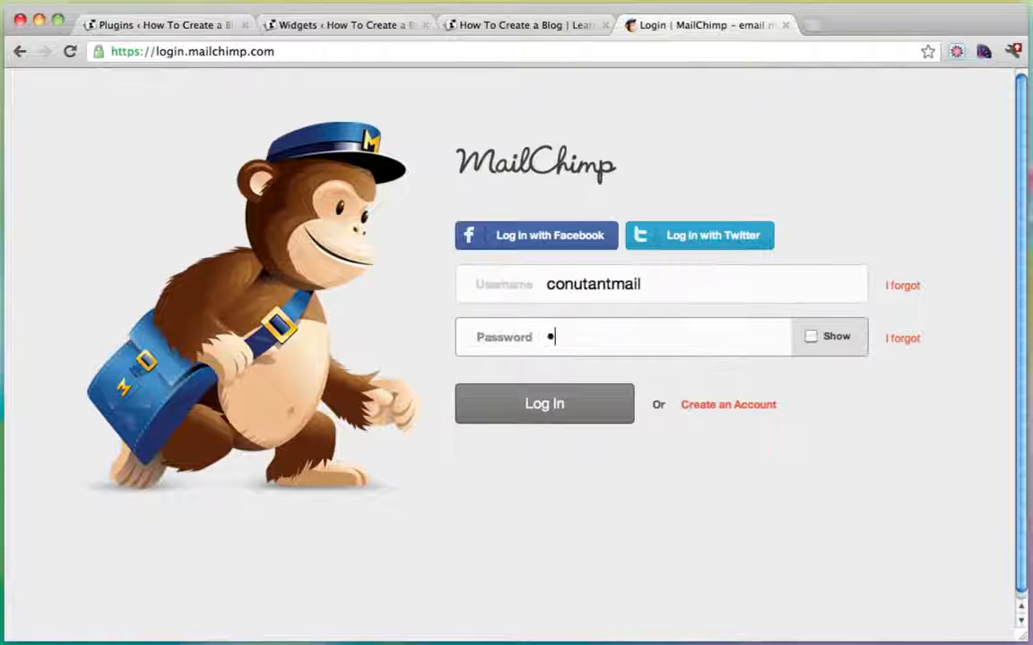
pyautogui.write('••••••••')
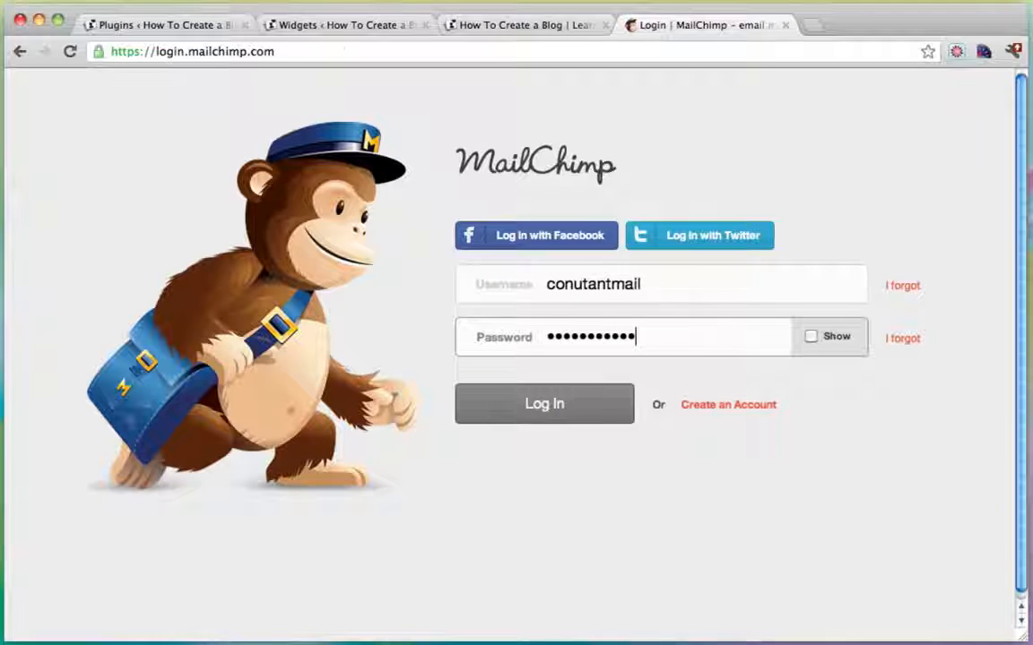
pyautogui.write('••')
pyautogui.press('Return')
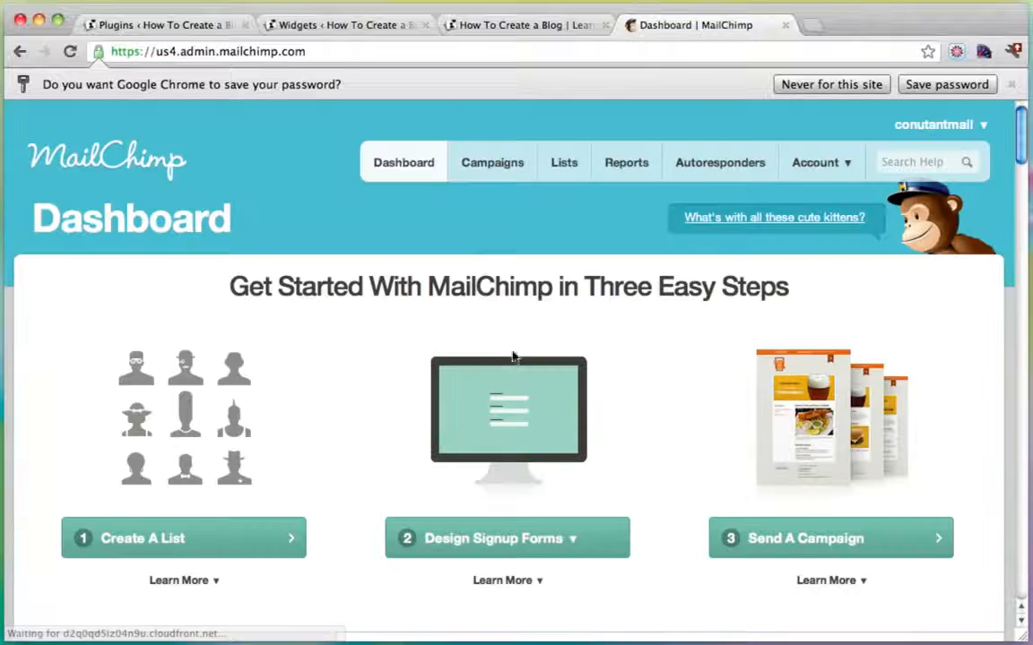
# Open the Main List from Lists and go to its Signup Form Embed Code page.
pyautogui.click(567, 162)
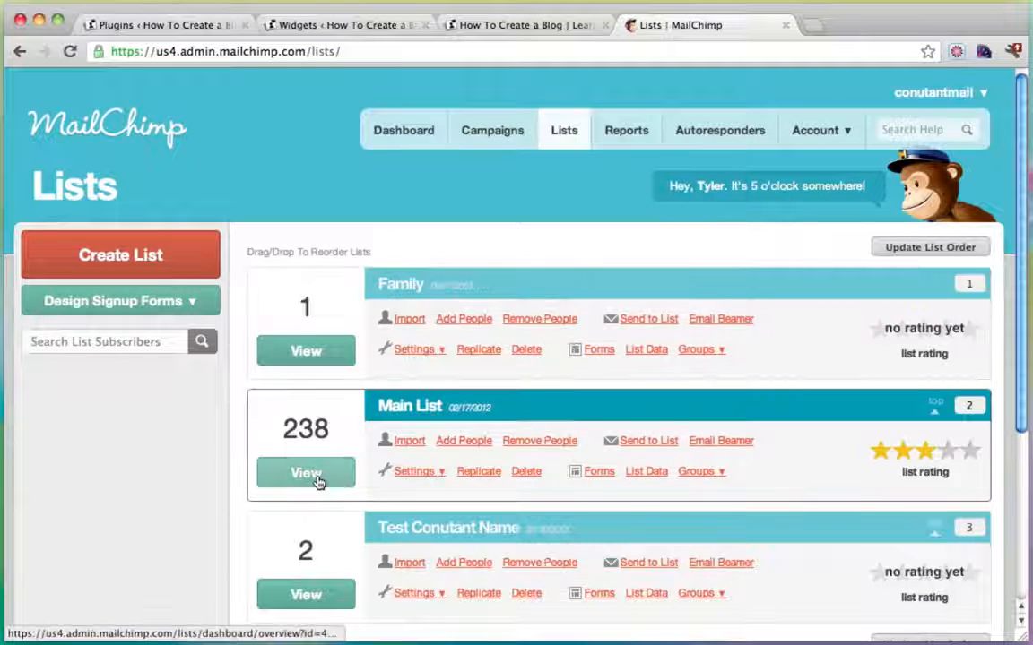
pyautogui.click(306, 474)
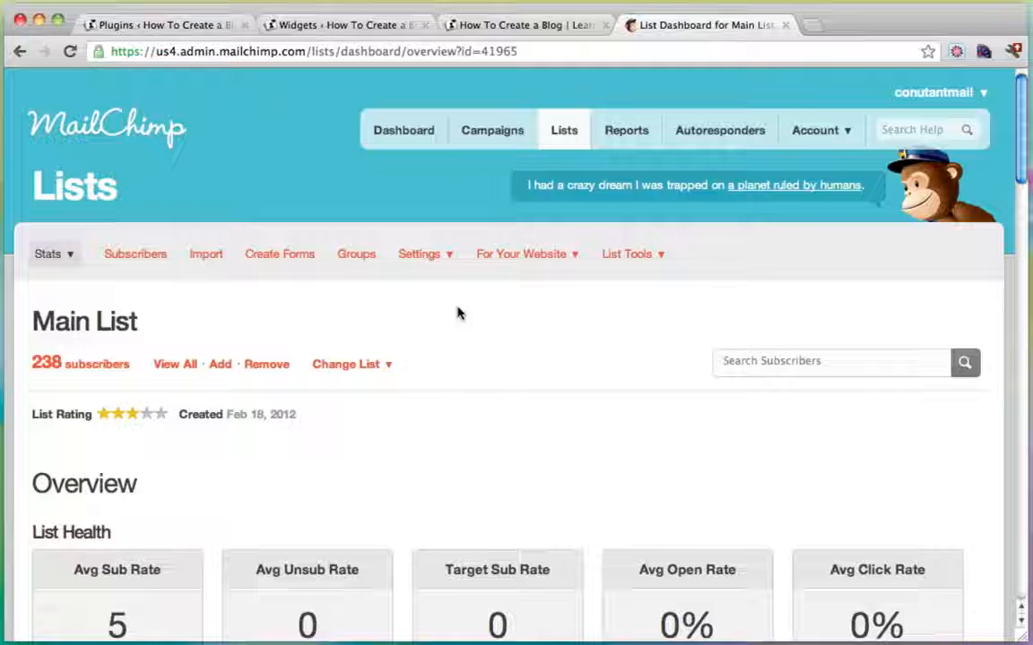
pyautogui.moveTo(532, 256)
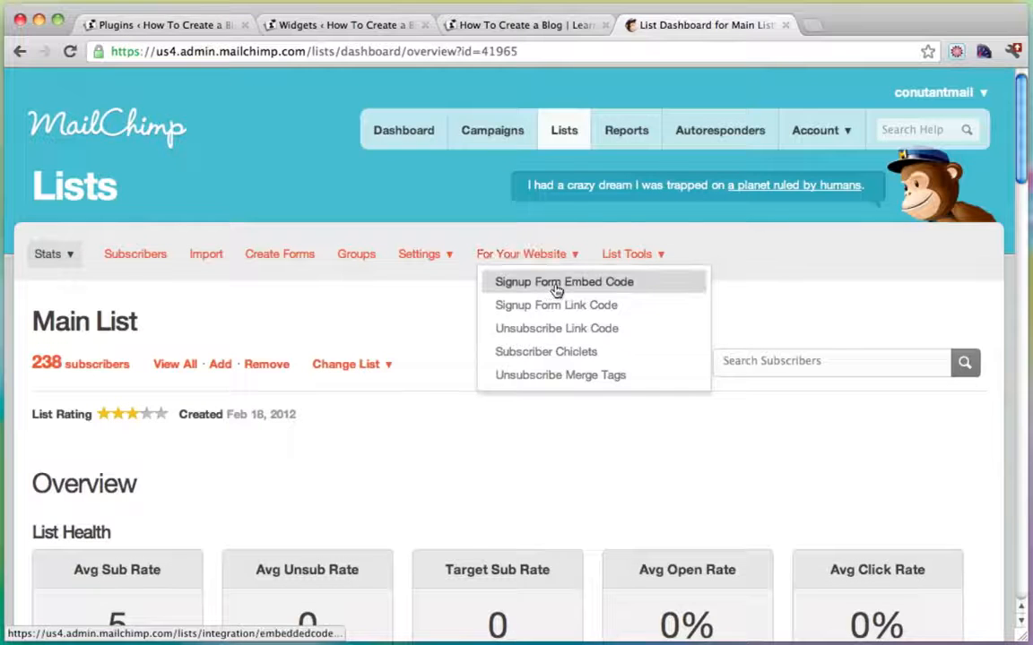
pyautogui.click(556, 284)
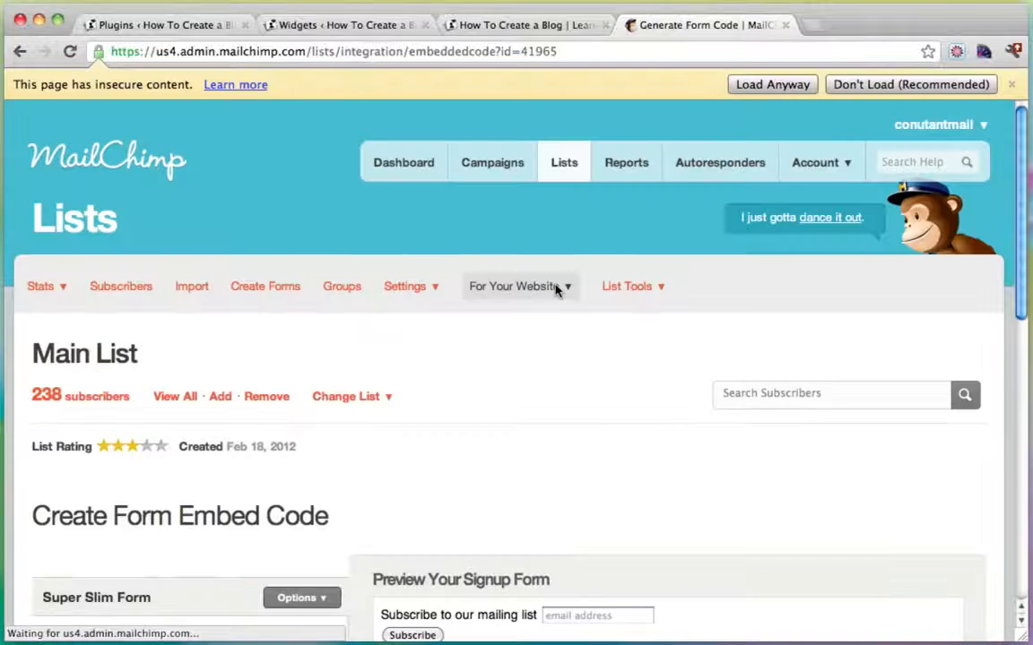
# Load the page's blocked content and untick the Super Slim form's title option.
pyautogui.click(783, 85)
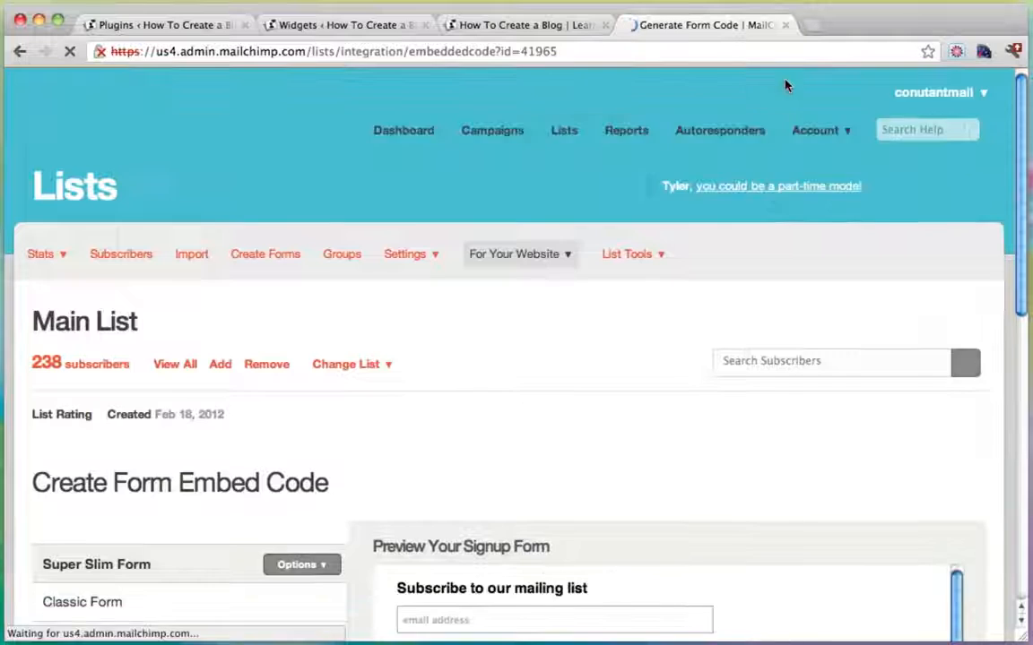
pyautogui.scroll(-5, 634, 323)
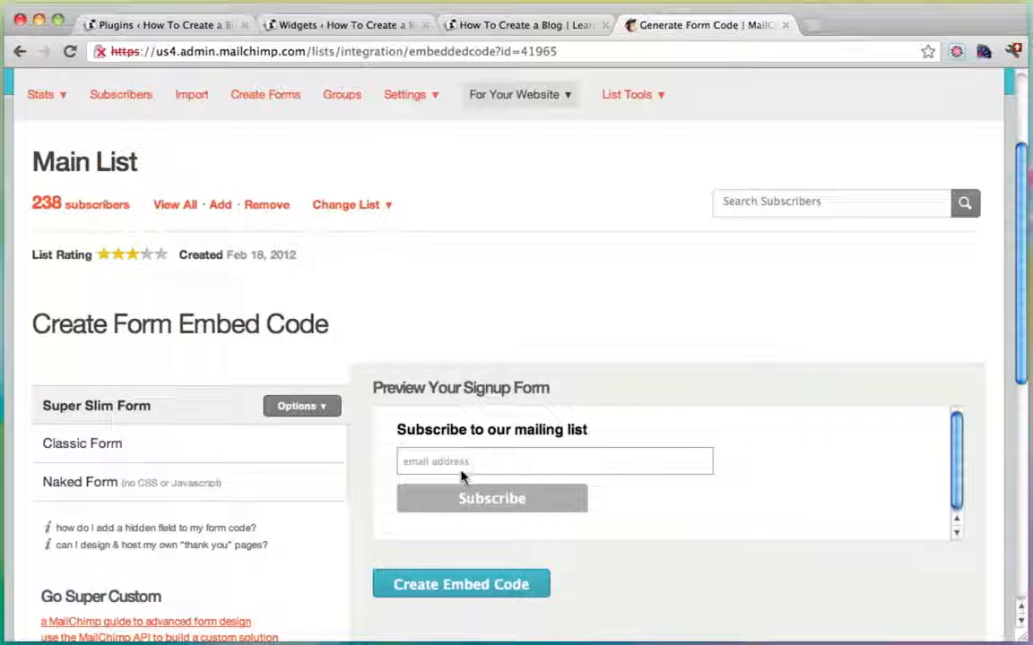
pyautogui.click(302, 408)
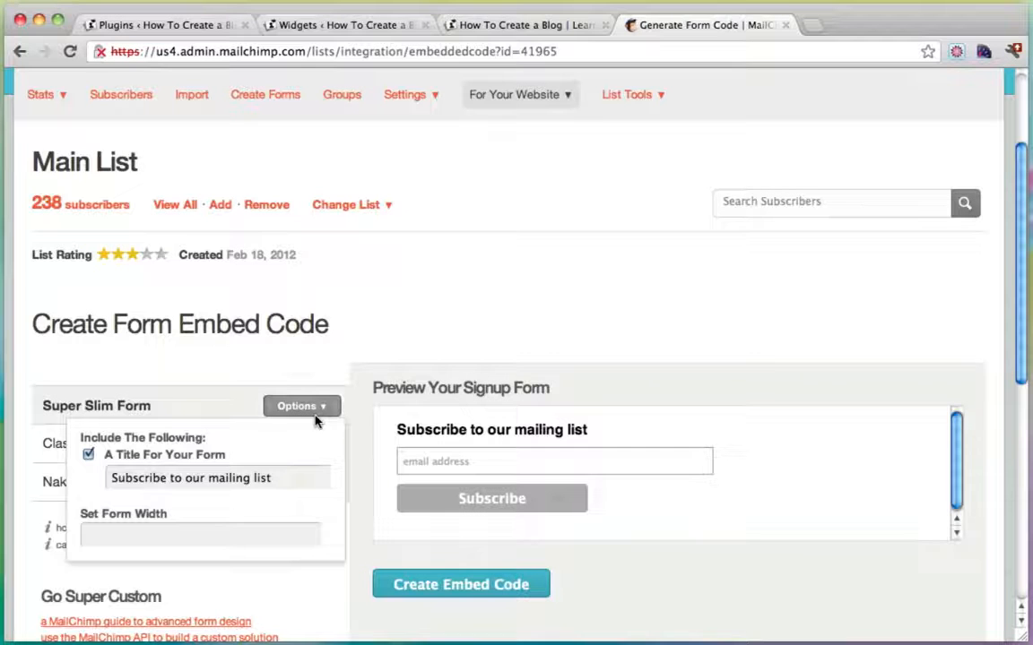
pyautogui.click(88, 457)
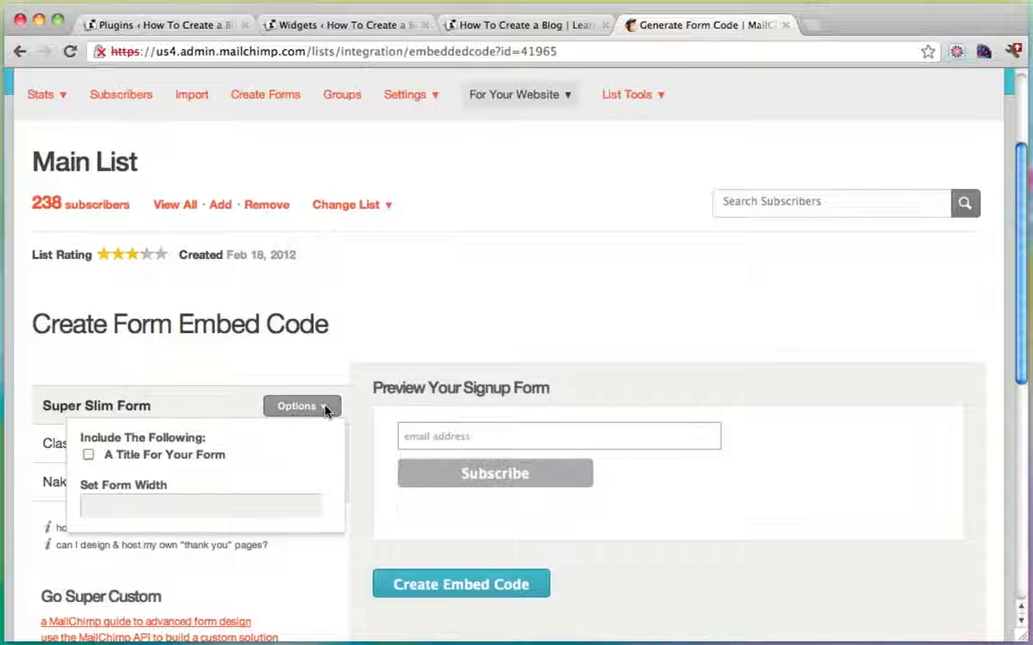
# Copy the generated signup form embed code and close the WordPress Plugins tab.
pyautogui.scroll(-5, 482, 354)
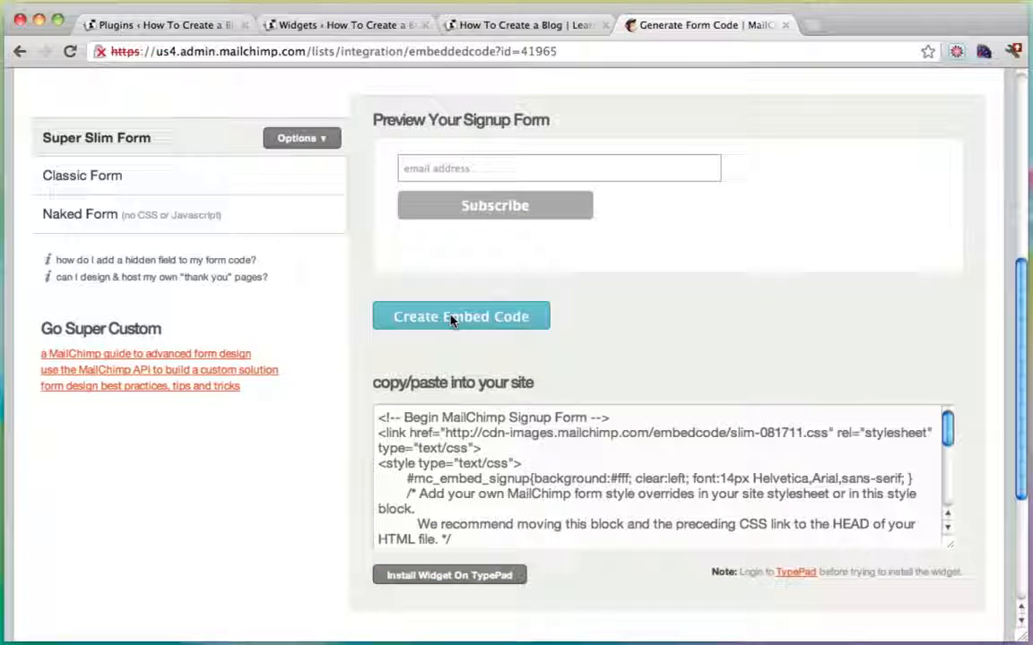
pyautogui.click(466, 493)
pyautogui.rightClick(467, 493)
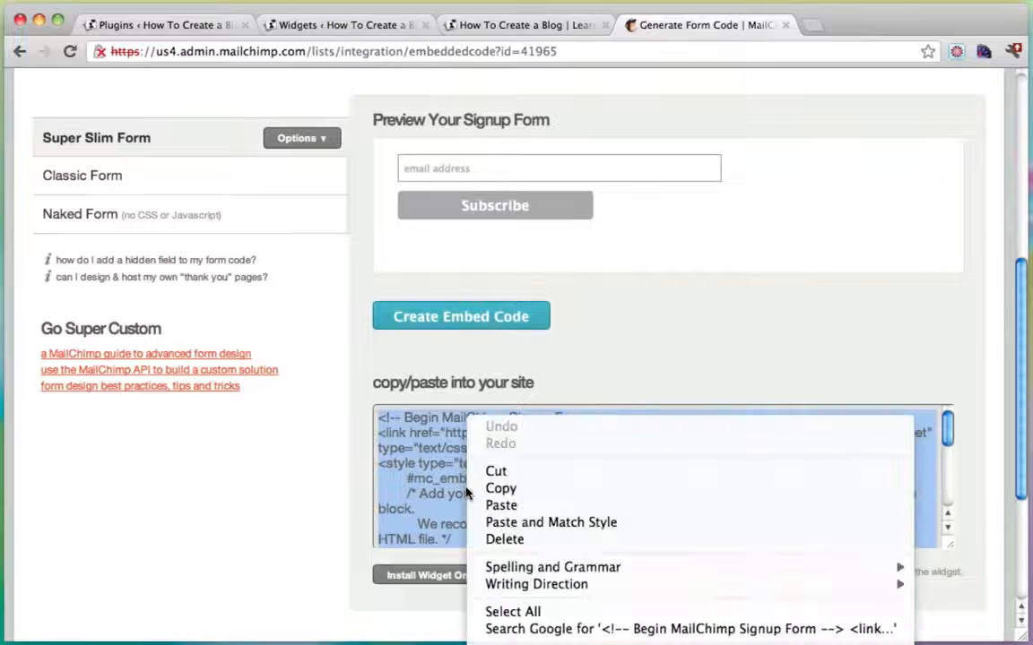
pyautogui.click(493, 488)
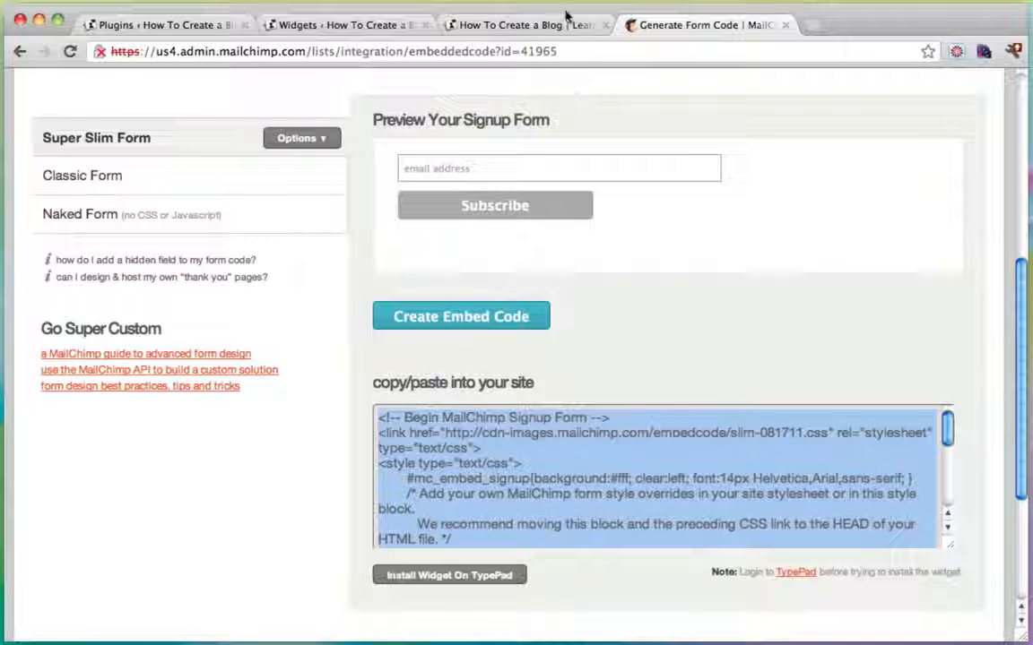
pyautogui.click(244, 27)
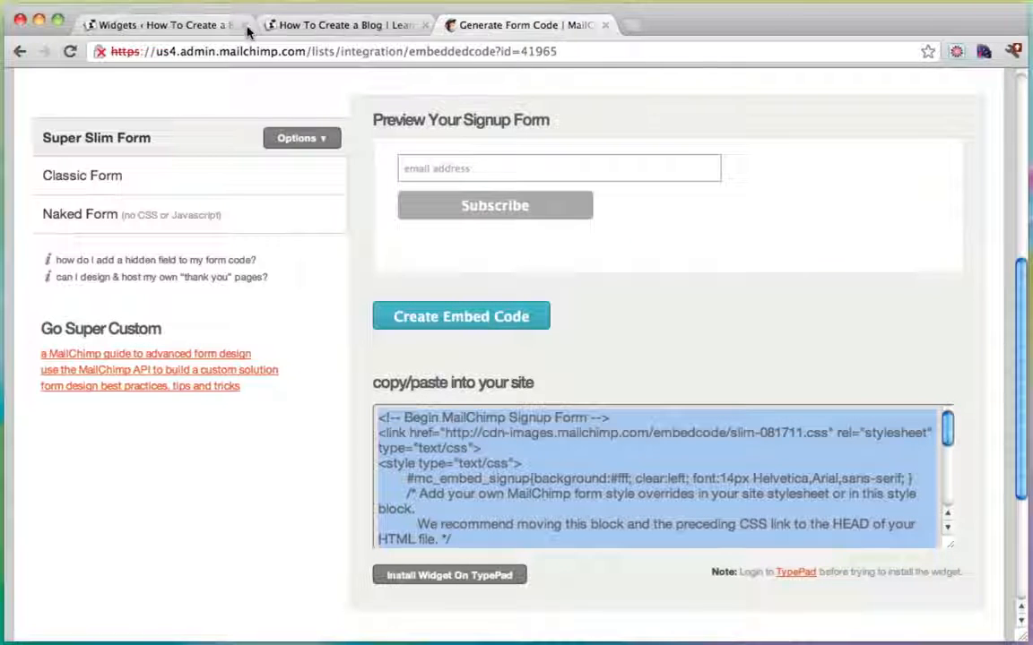
# Back on the Widgets page, save and collapse the YouTube widget.
pyautogui.click(178, 30)
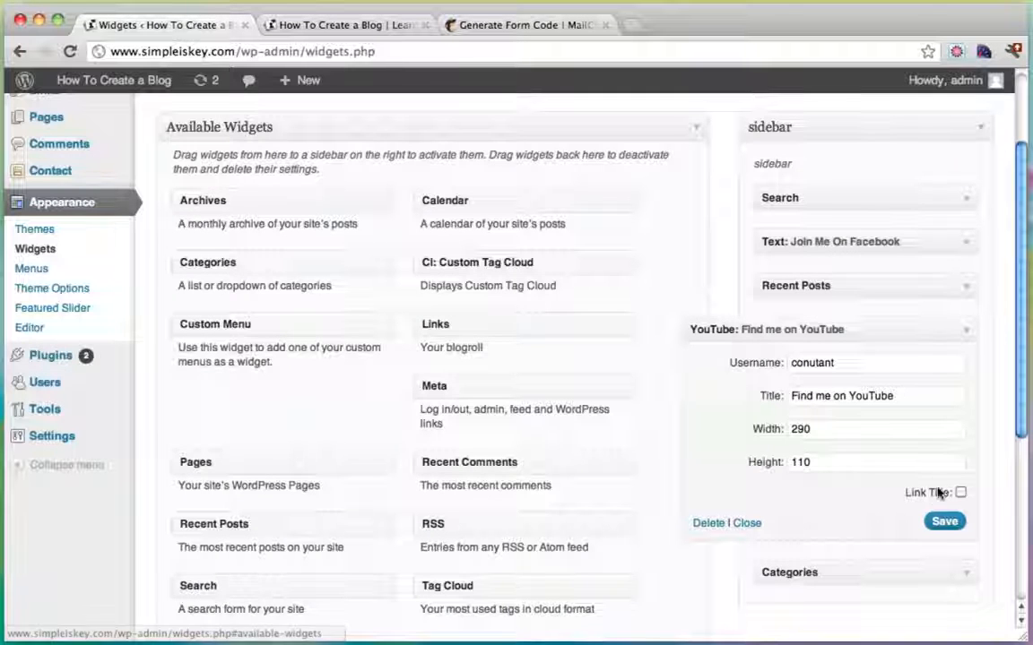
pyautogui.click(938, 524)
pyautogui.click(967, 335)
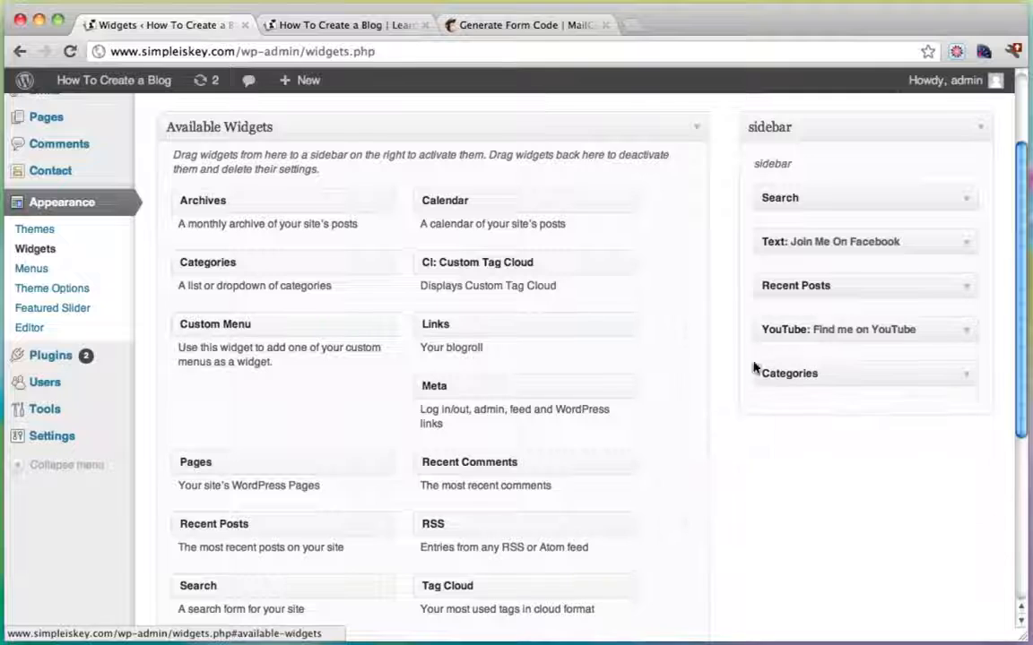
pyautogui.scroll(-4, 699, 363)
# Add a 'Subscribe!' Text widget below Categories holding the pasted MailChimp code, and save it.
pyautogui.moveTo(239, 487); pyautogui.dragTo(823, 251)
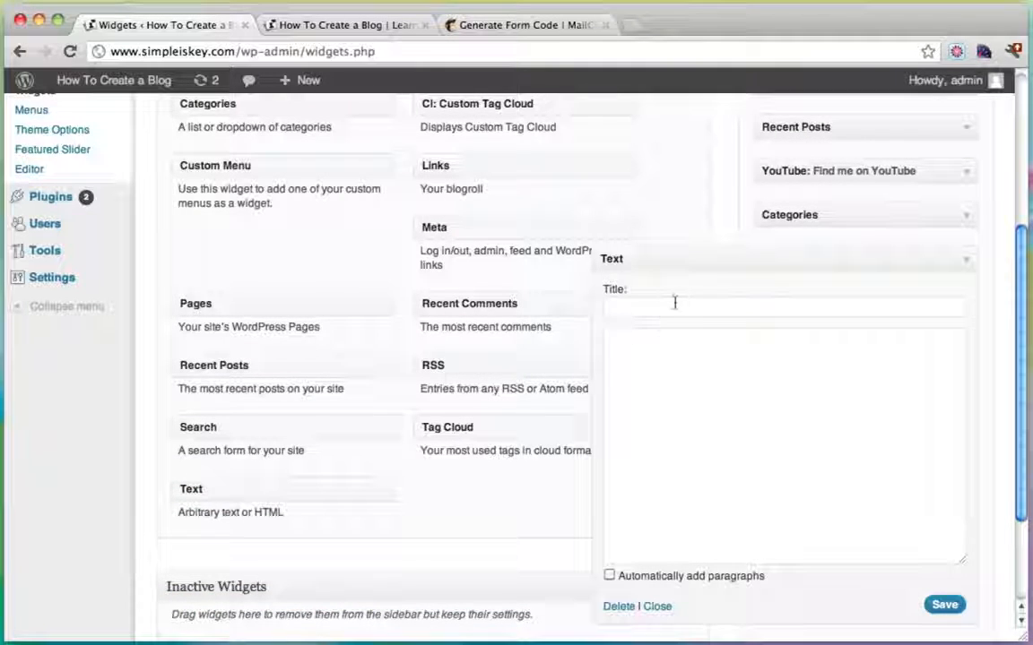
pyautogui.write('Su')
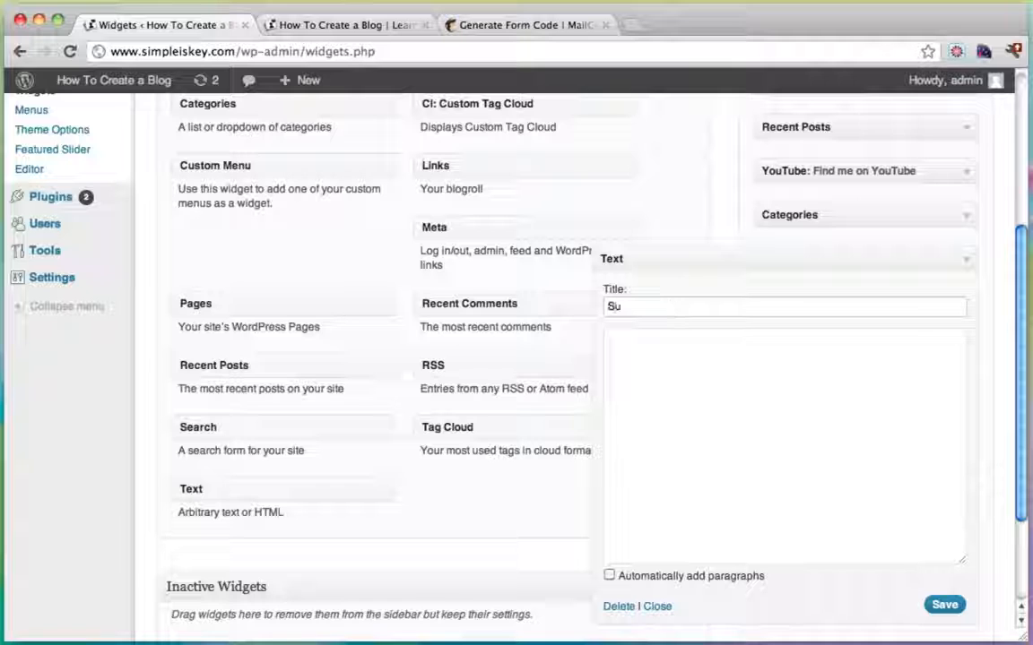
pyautogui.write('bscribe!')
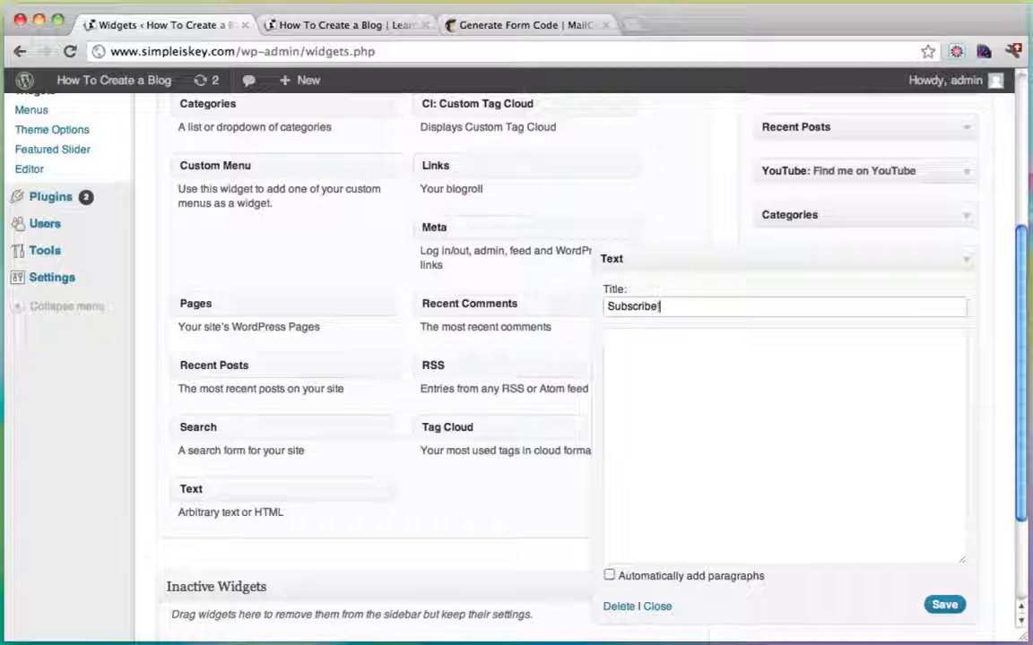
pyautogui.click(691, 348)
pyautogui.press('super+v')
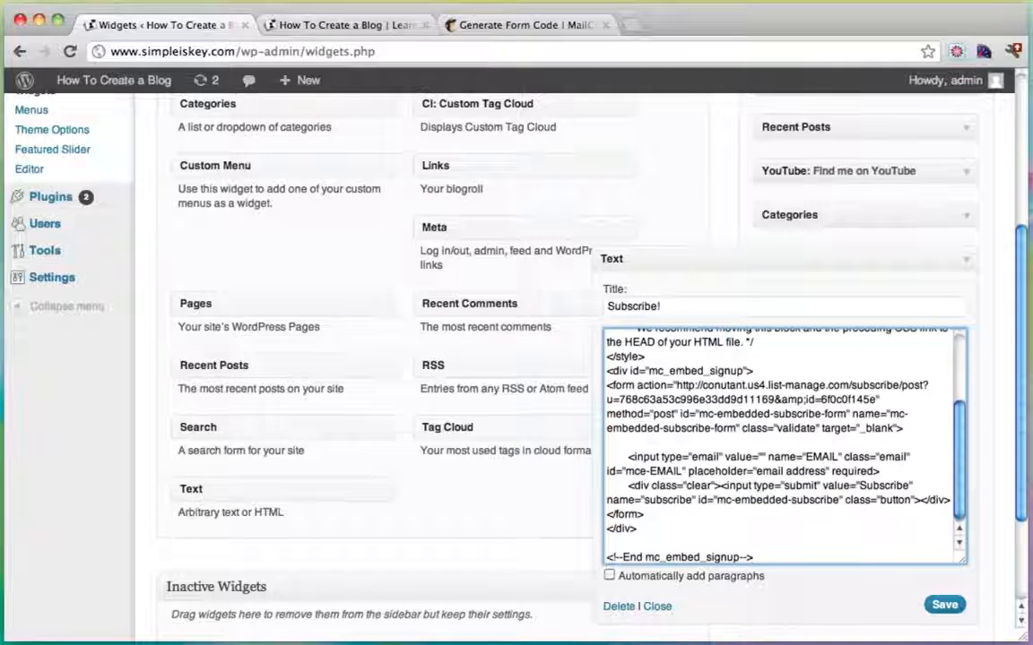
pyautogui.click(943, 604)
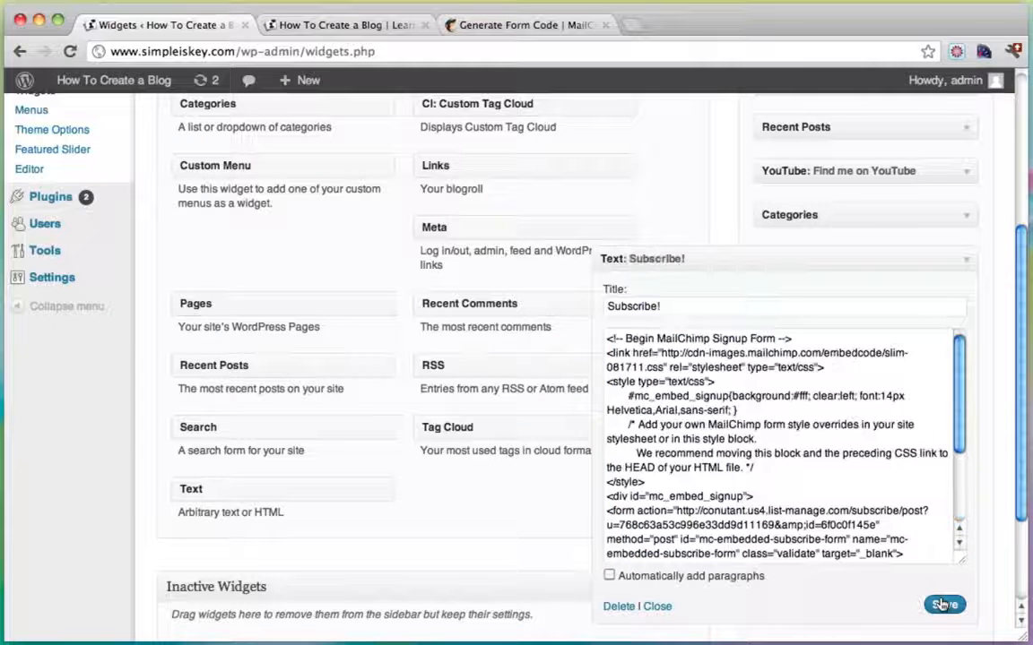
pyautogui.click(334, 24)
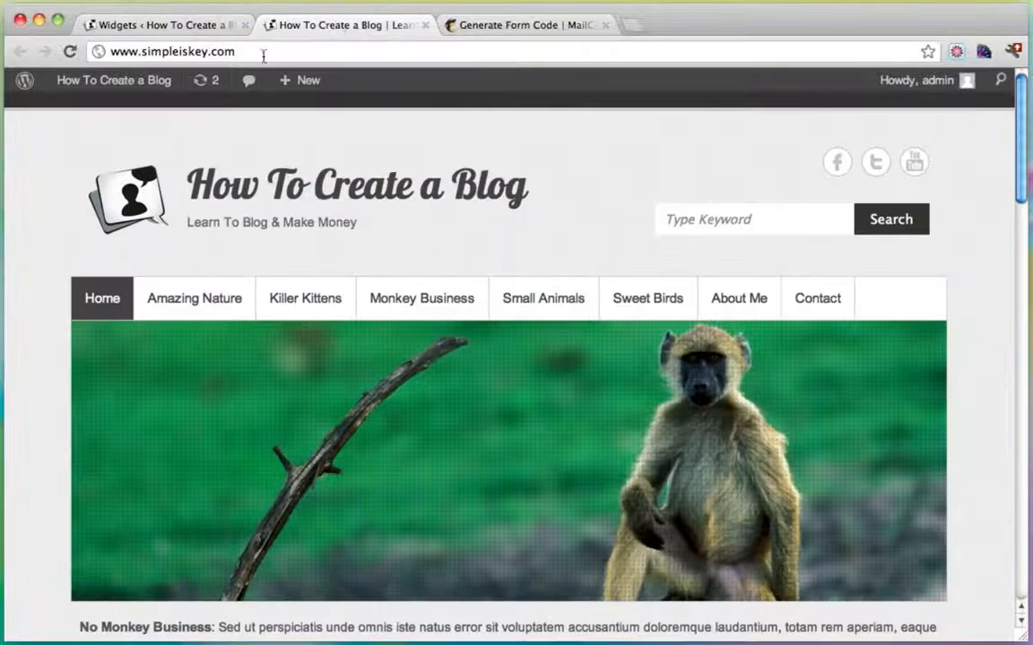
# Open the Beaching It Up post and scroll to its Subscribe! sidebar box.
pyautogui.scroll(-10, 470, 251)
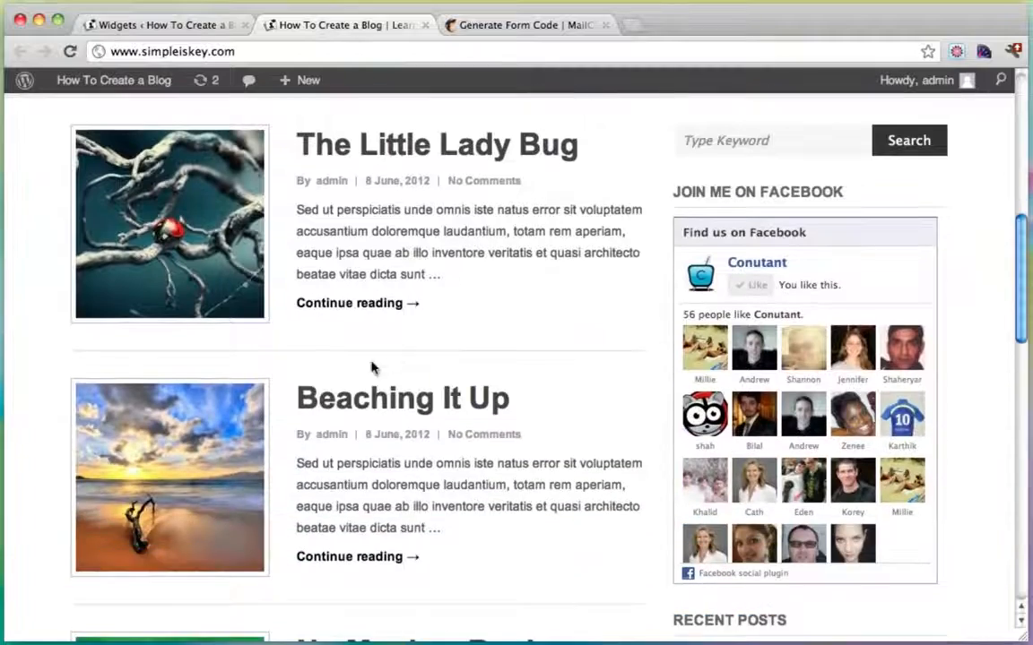
pyautogui.click(363, 399)
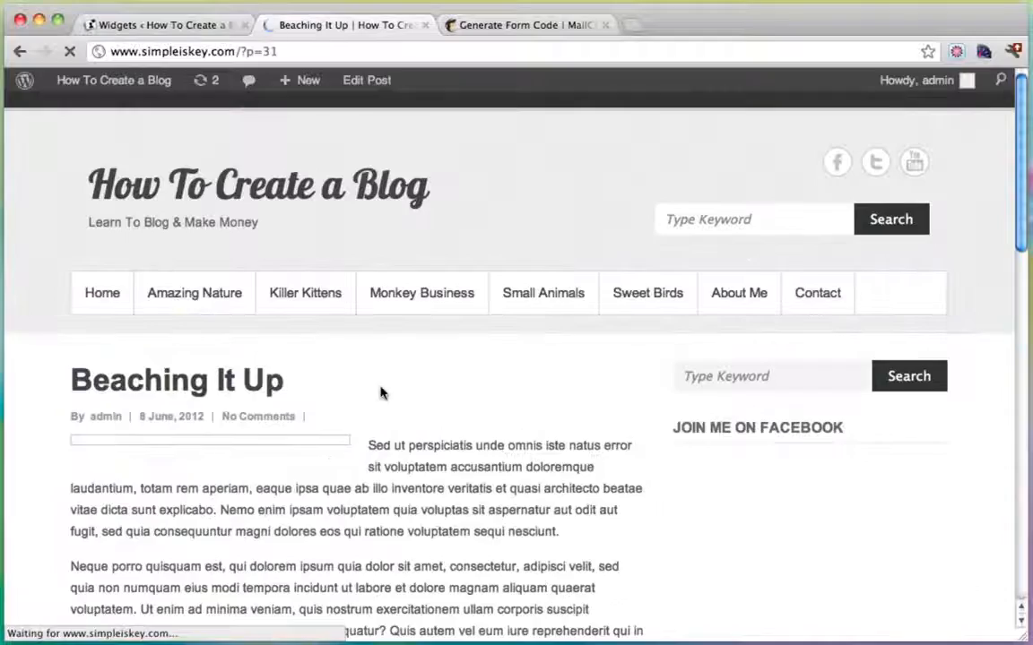
pyautogui.scroll(-5, 867, 305)
pyautogui.scroll(-10, 866, 305)
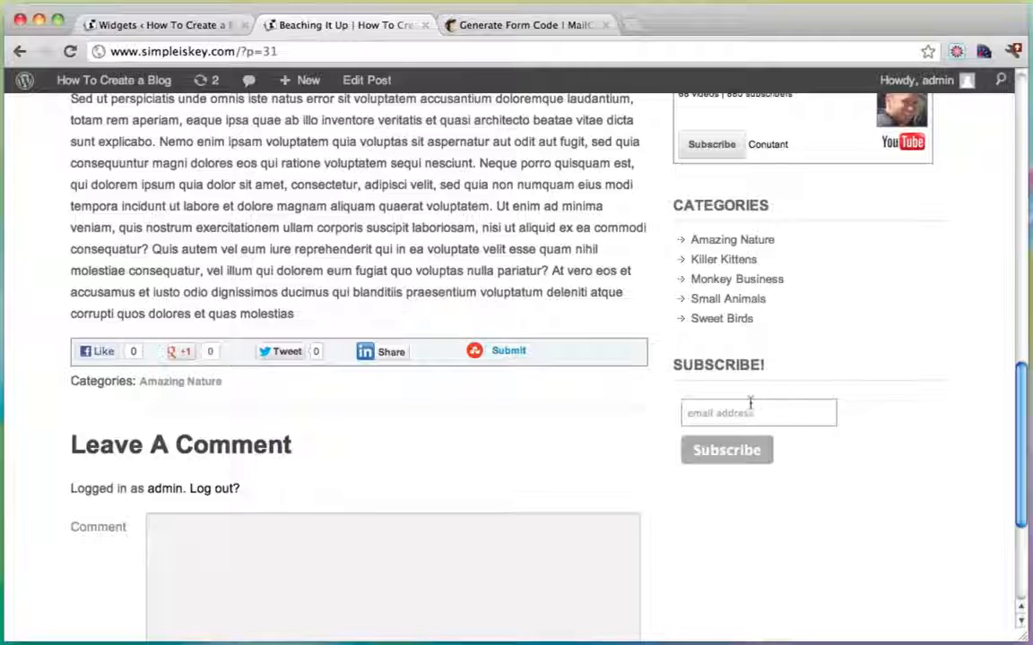
# Type a test email into the Subscribe! field, delete it, and glance back at MailChimp.
pyautogui.click(747, 410)
pyautogui.write('jdskfdjsdjfk')
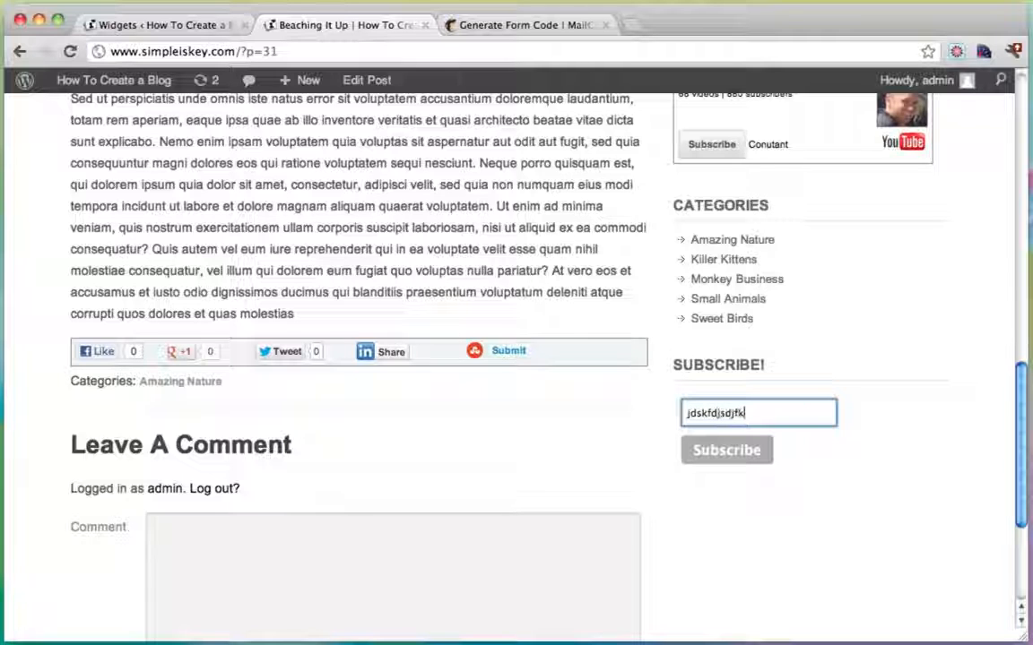
pyautogui.write('@aol.com')
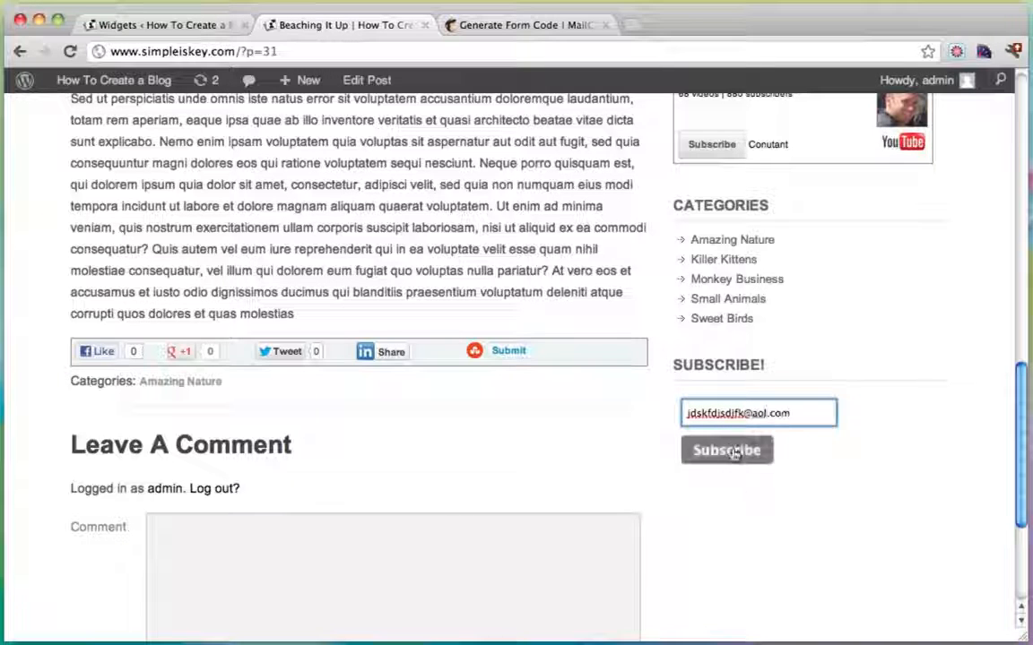
pyautogui.moveTo(798, 415); pyautogui.dragTo(661, 415)
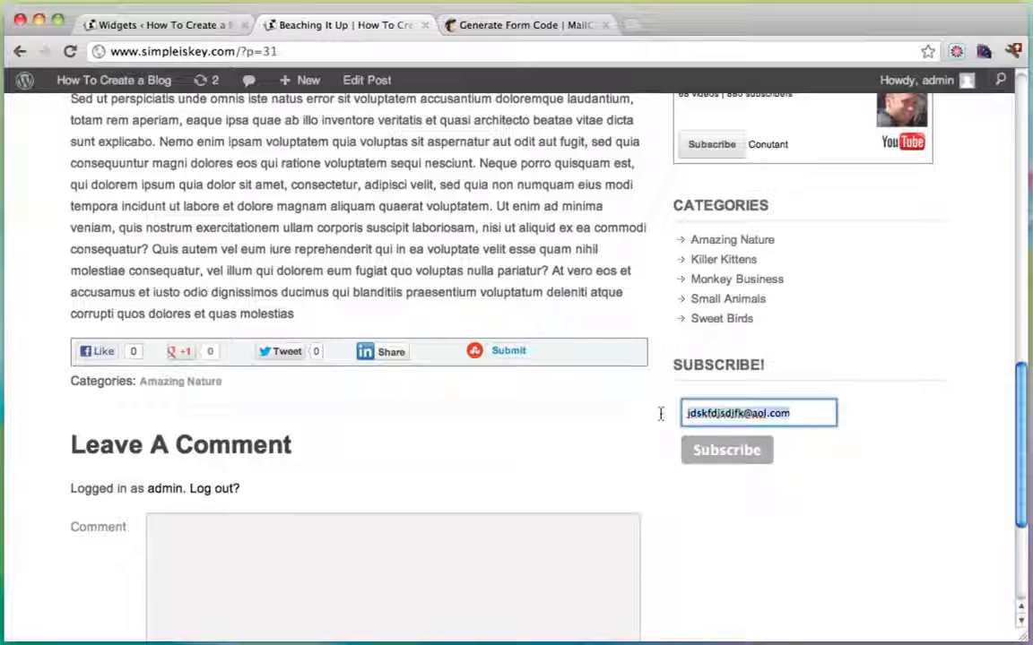
pyautogui.press('BackSpace')
pyautogui.click(525, 27)
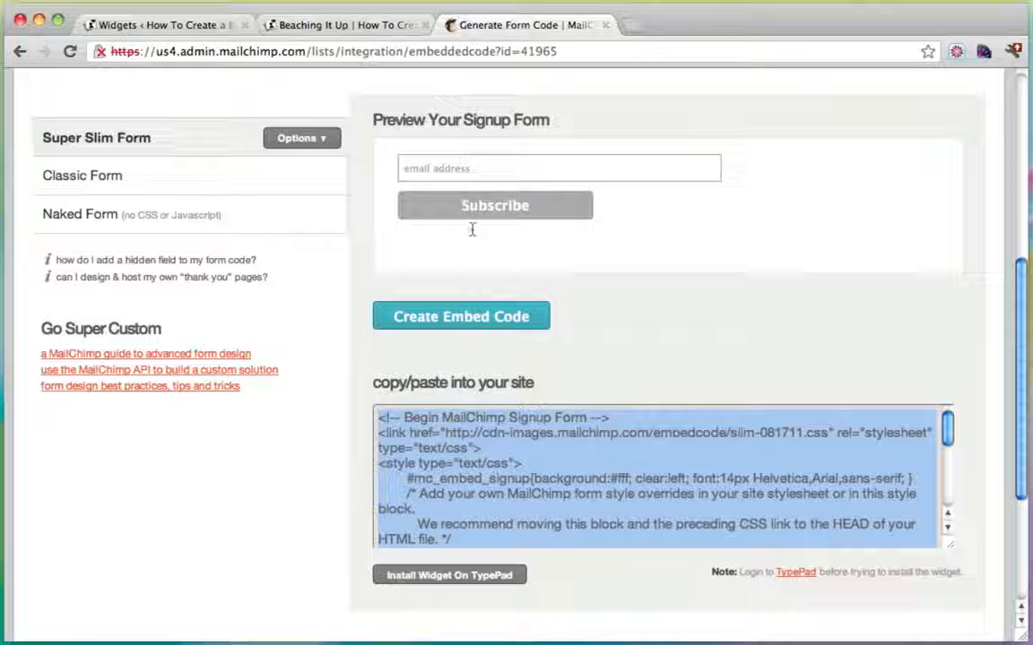
pyautogui.scroll(10, 452, 226)
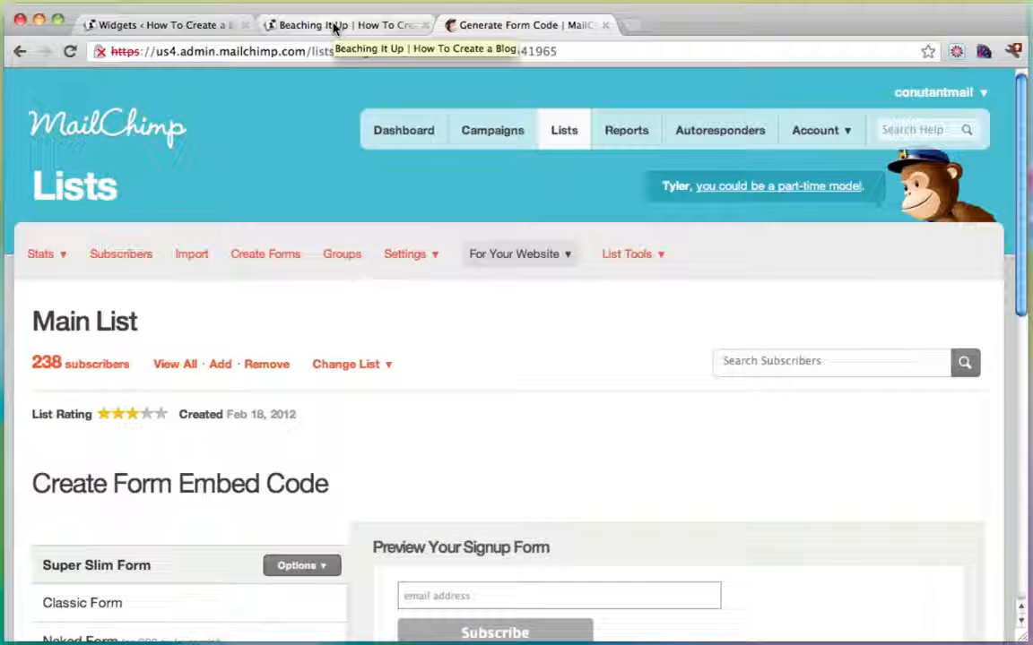
pyautogui.click(335, 27)
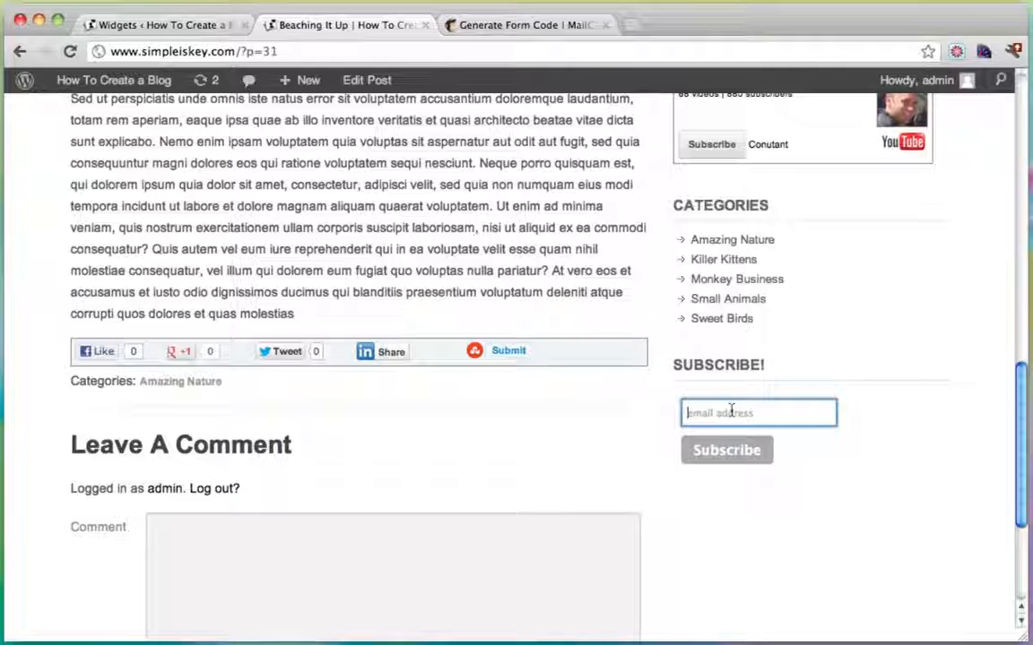
# Back on the Widgets page, scroll the Subscribe! widget code down to the email input tag.
pyautogui.click(139, 25)
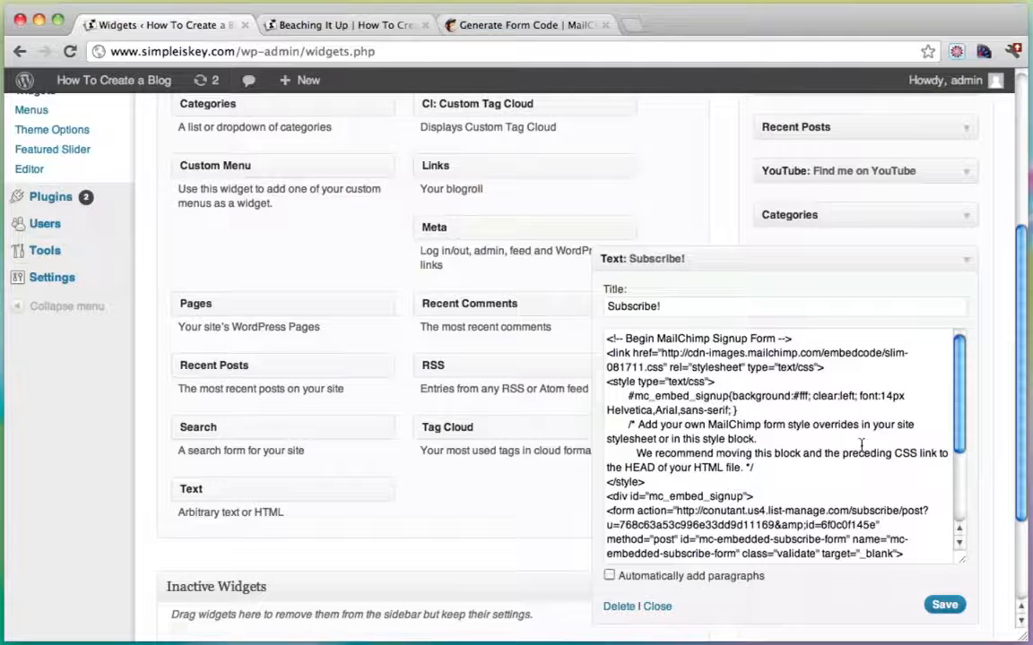
pyautogui.scroll(-1, 861, 445)
pyautogui.scroll(-2, 861, 445)
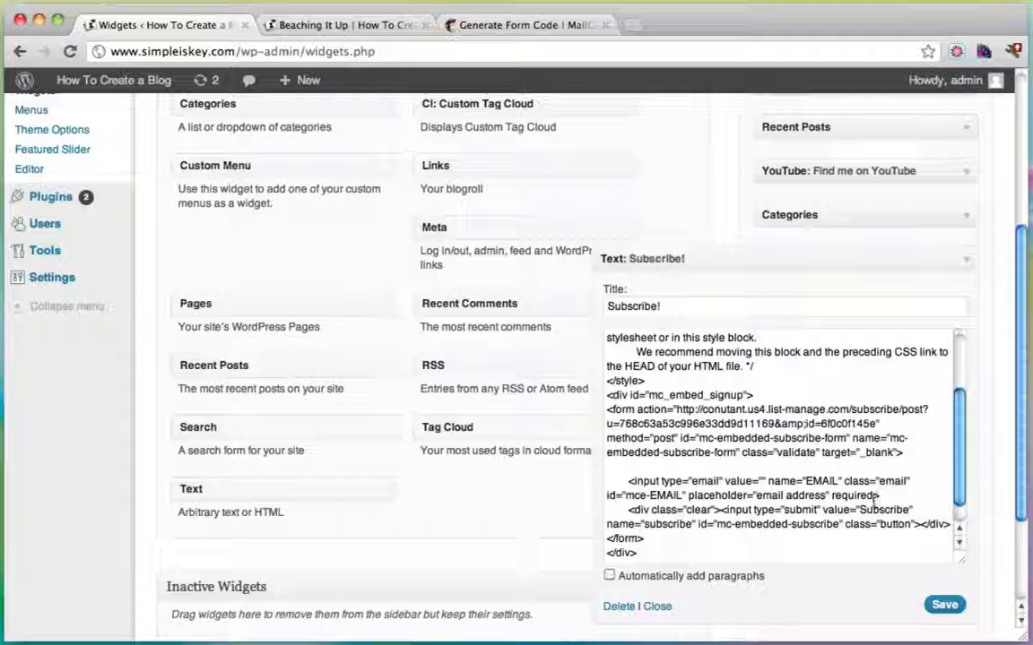
# Add style="width:290px" after 'required' in the email input tag and save the widget.
pyautogui.click(876, 495)
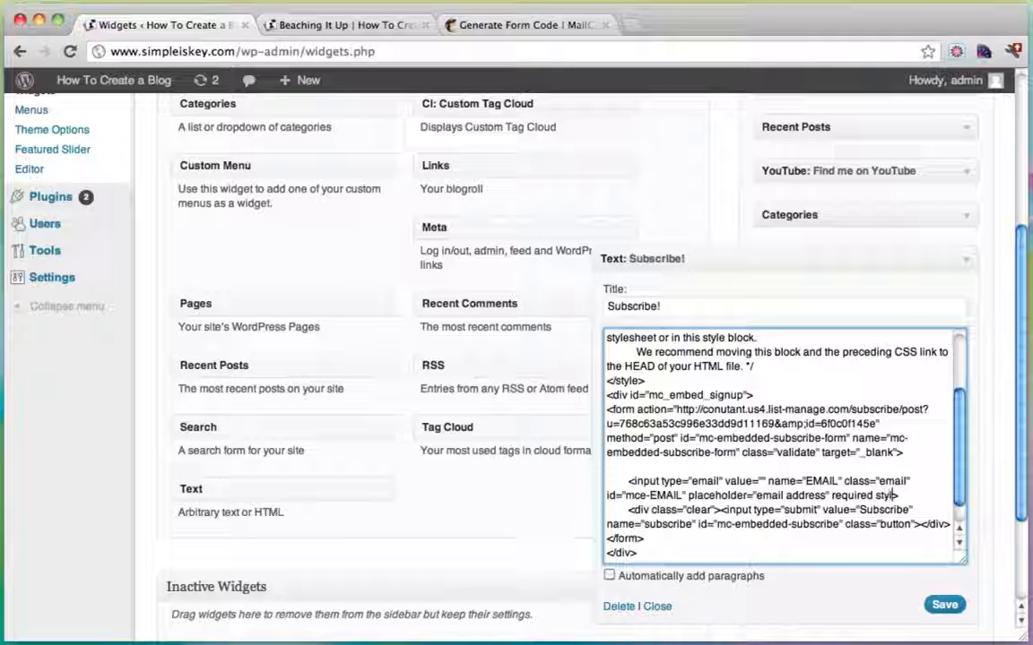
pyautogui.write('style=')
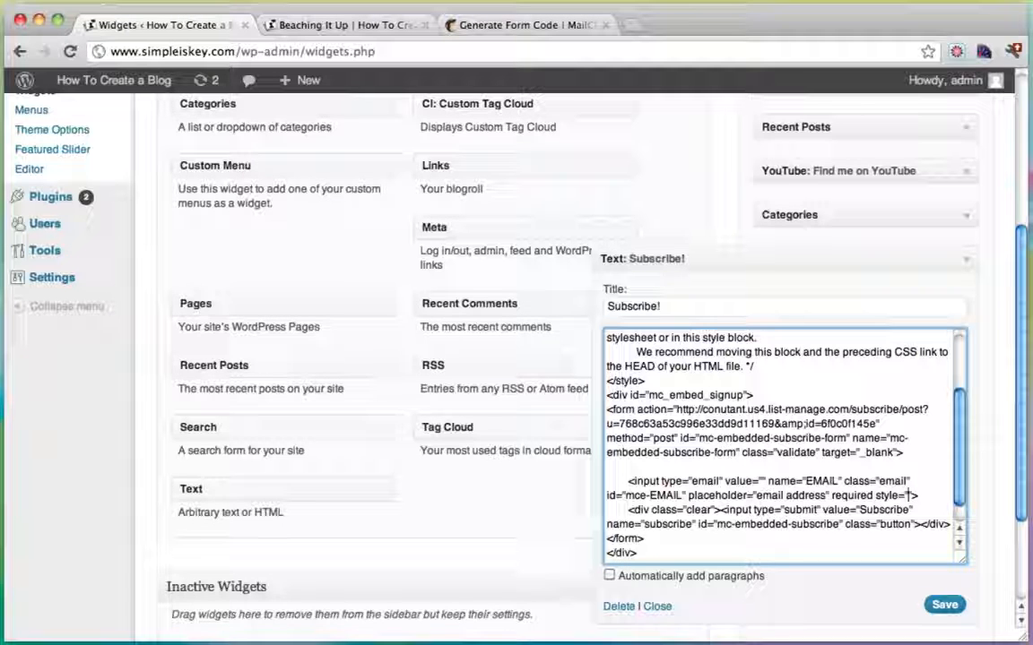
pyautogui.write('"width:')
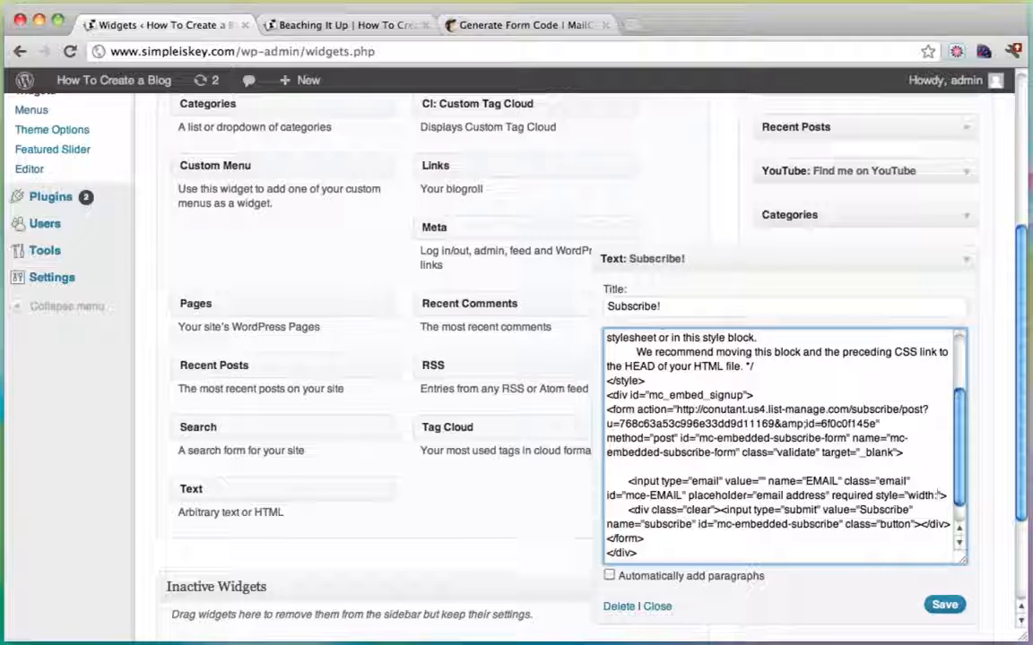
pyautogui.write('290px"')
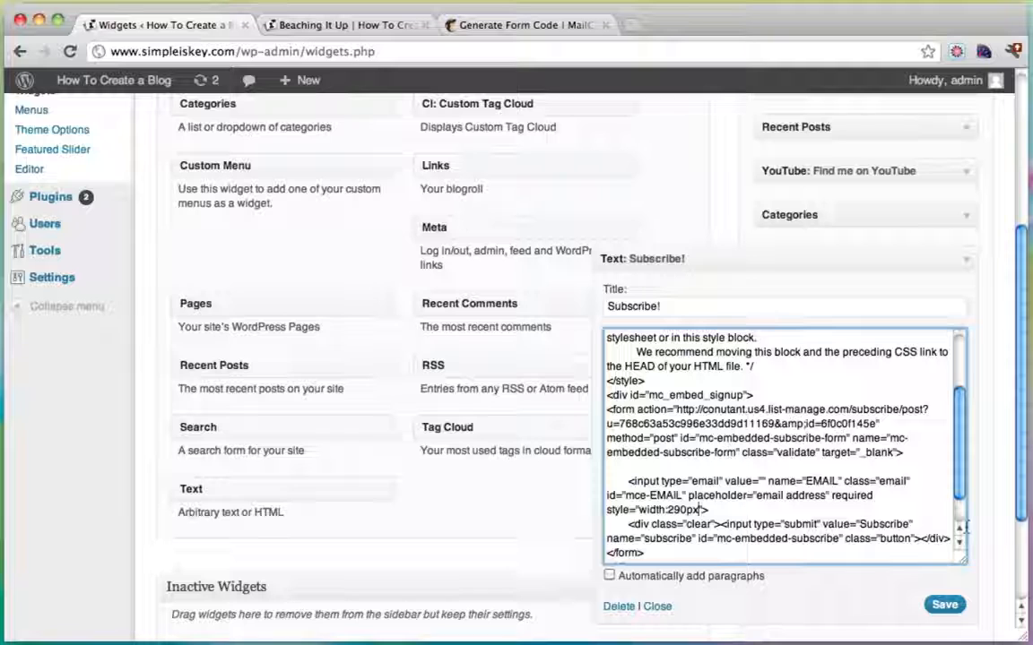
pyautogui.click(945, 604)
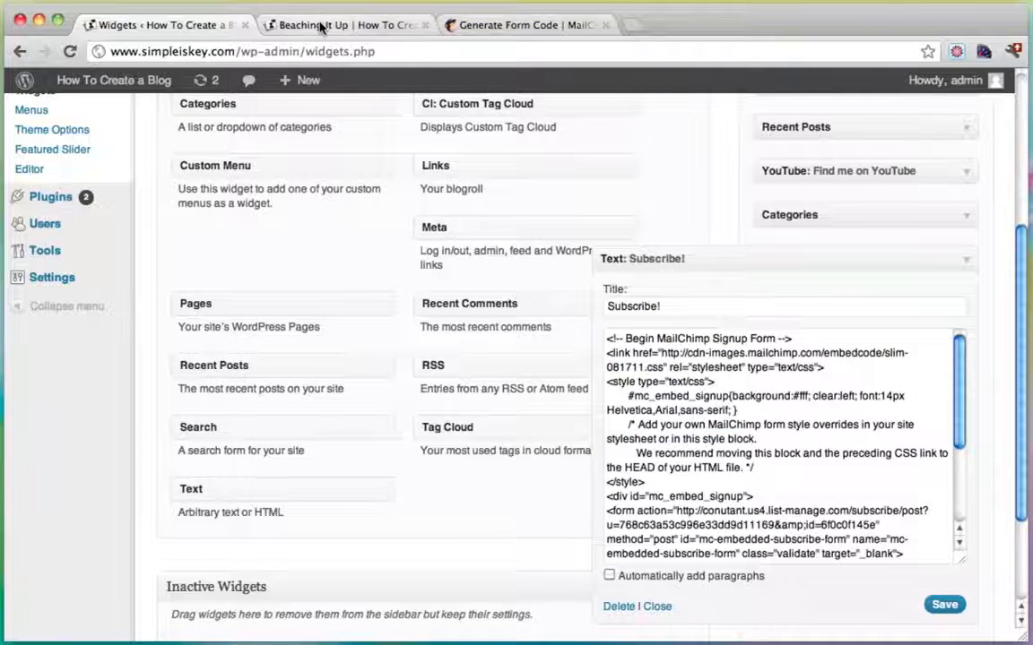
# Reload the Beaching It Up post and check the widened Subscribe! email field in the sidebar.
pyautogui.click(315, 24)
pyautogui.click(72, 51)
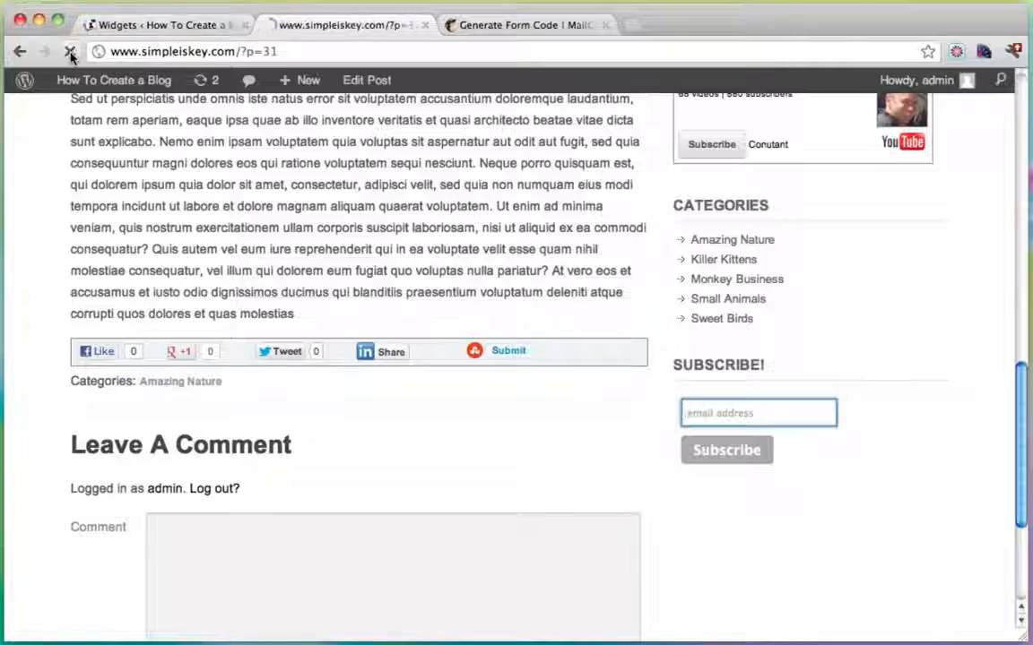
pyautogui.scroll(-15, 890, 359)
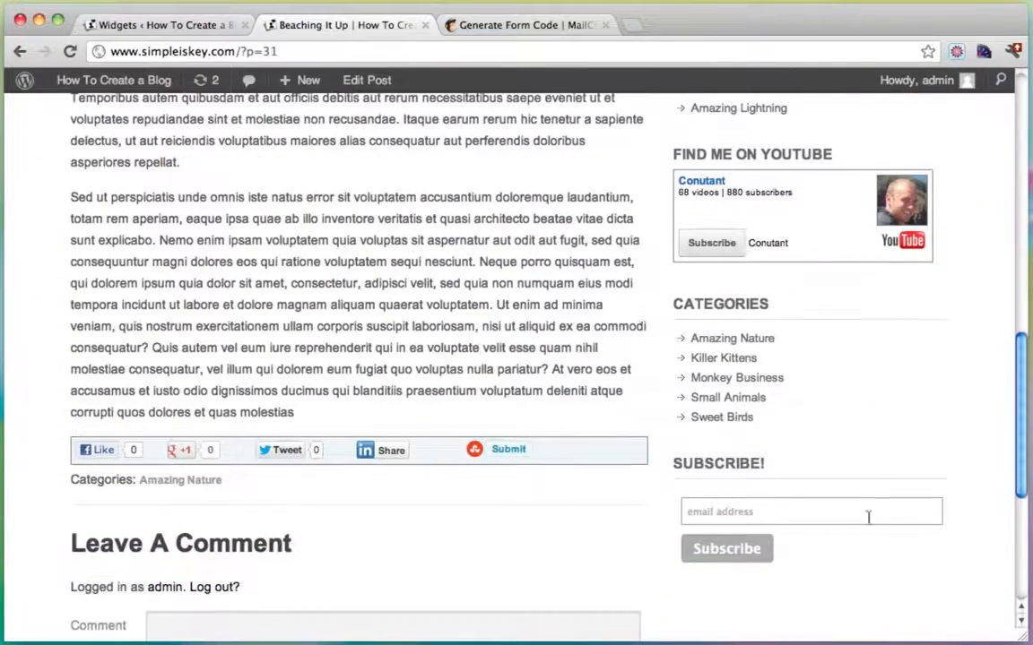
pyautogui.click(868, 517)
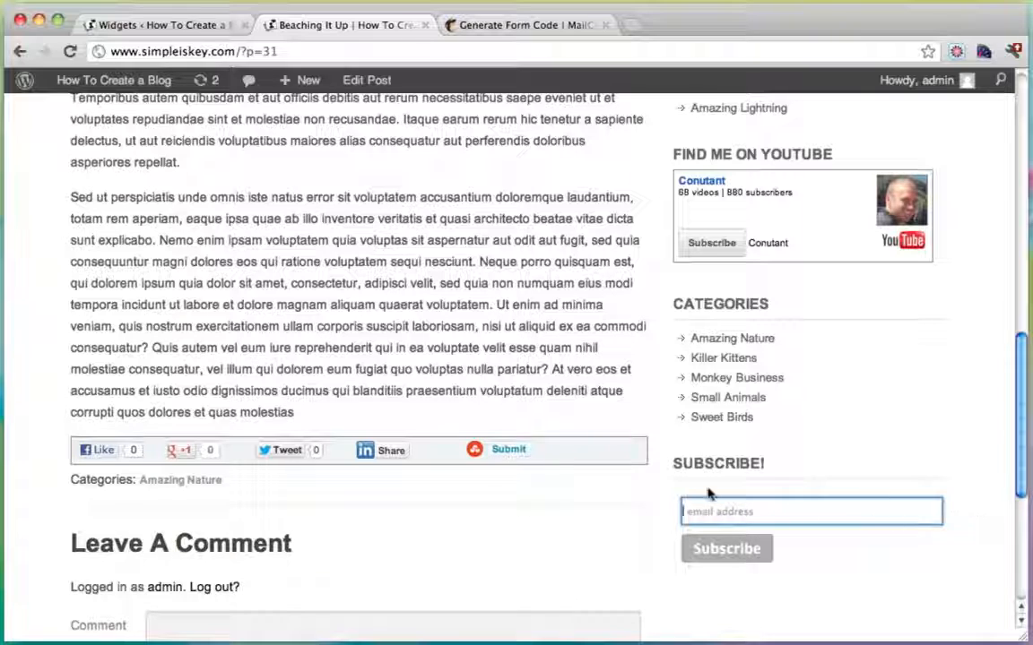
pyautogui.scroll(15, 772, 537)
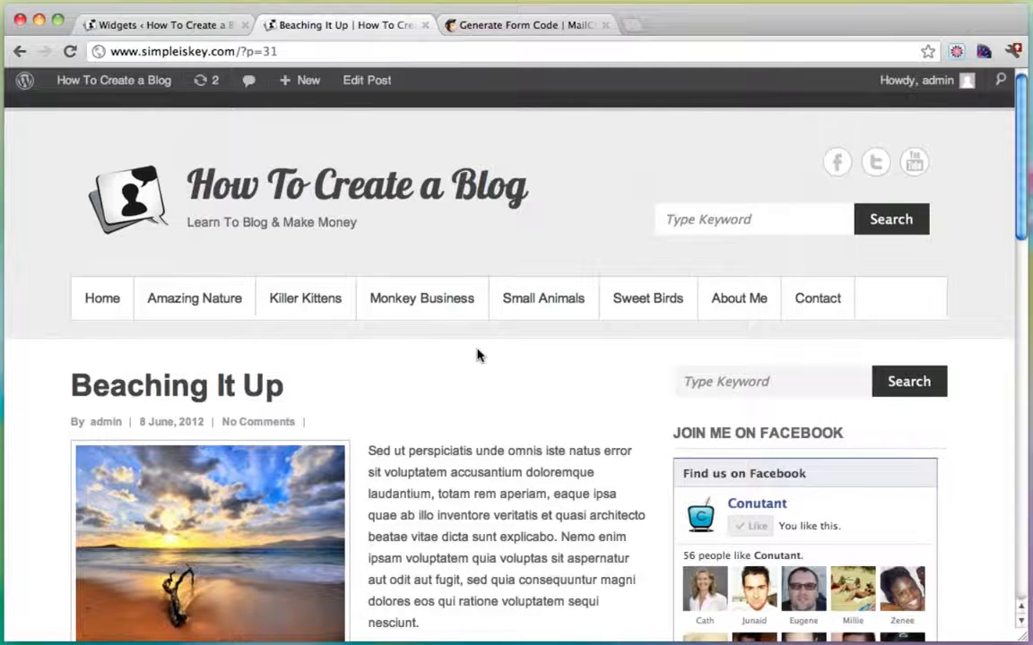
pyautogui.scroll(-15, 477, 356)
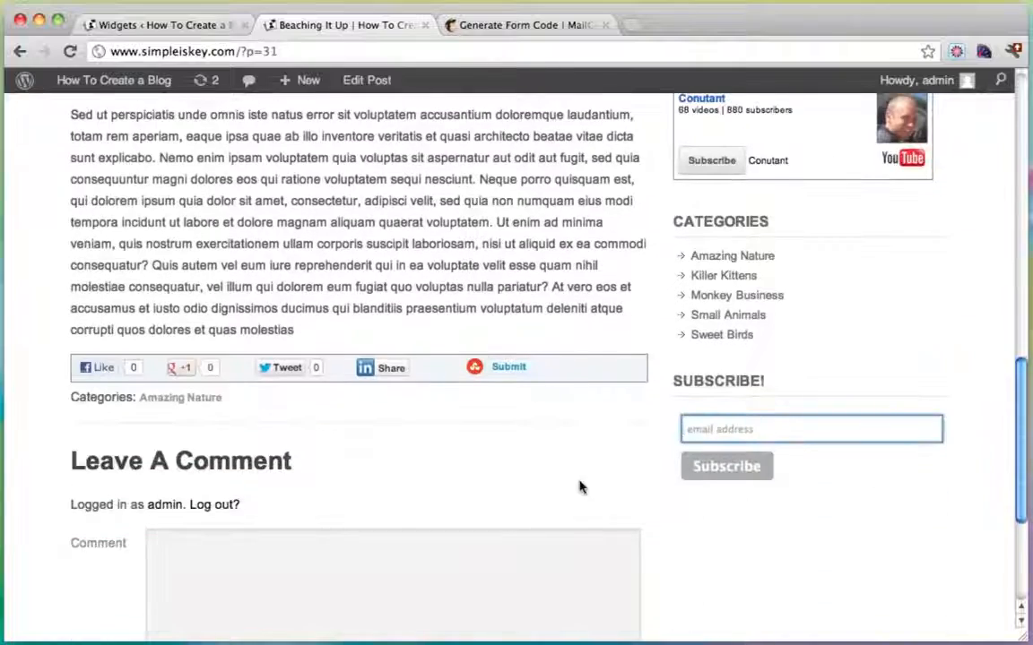
pyautogui.scroll(15, 579, 487)
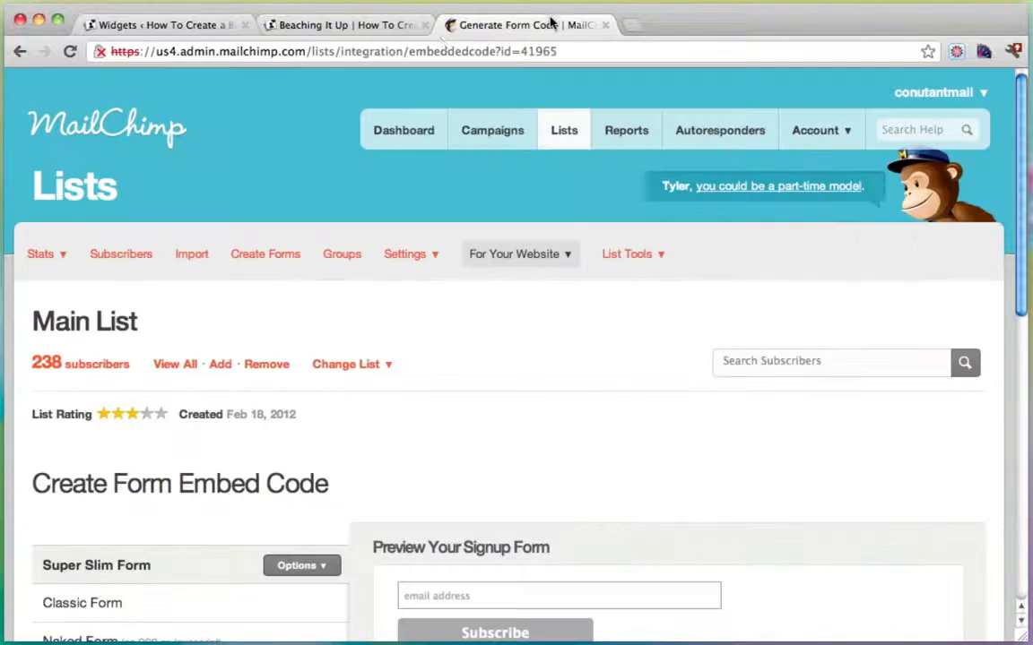
pyautogui.click(497, 24)
pyautogui.click(386, 52)
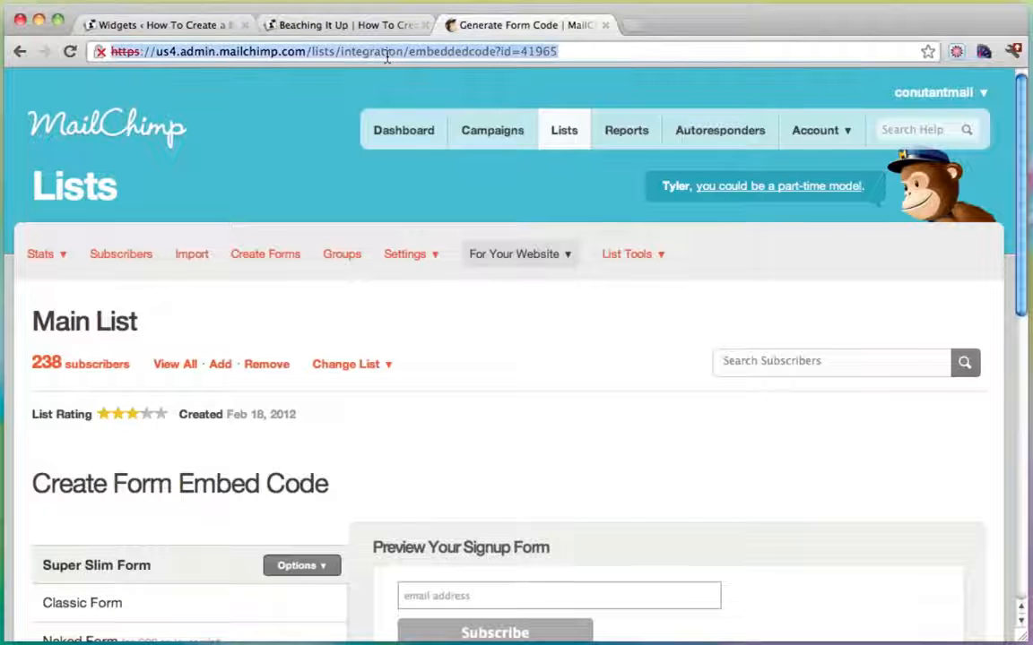
pyautogui.write('www.google.com')
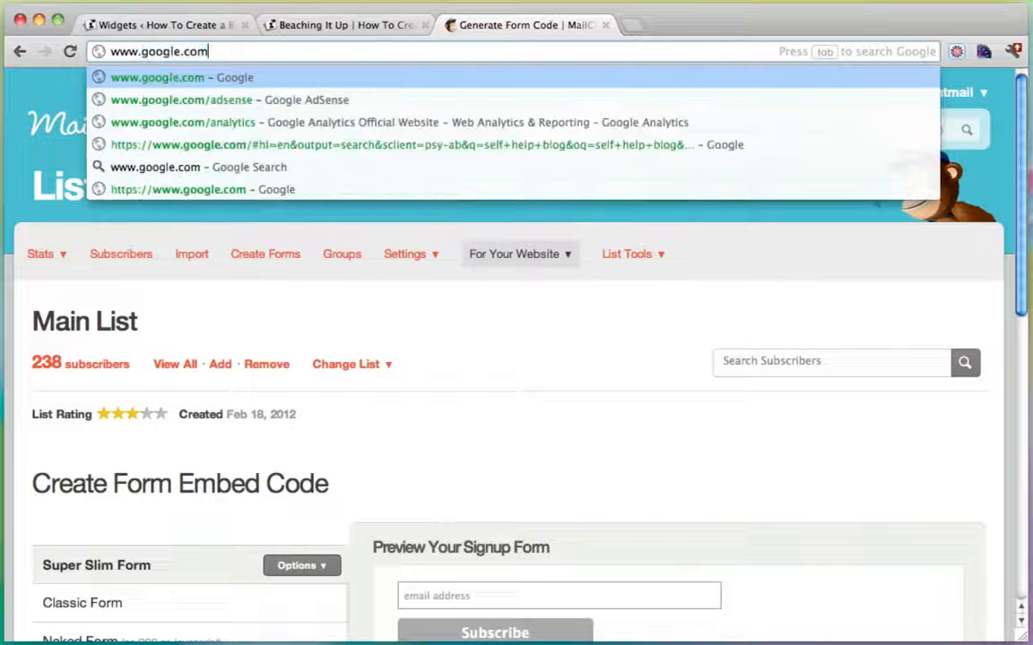
pyautogui.press('Down')
pyautogui.press('Return')
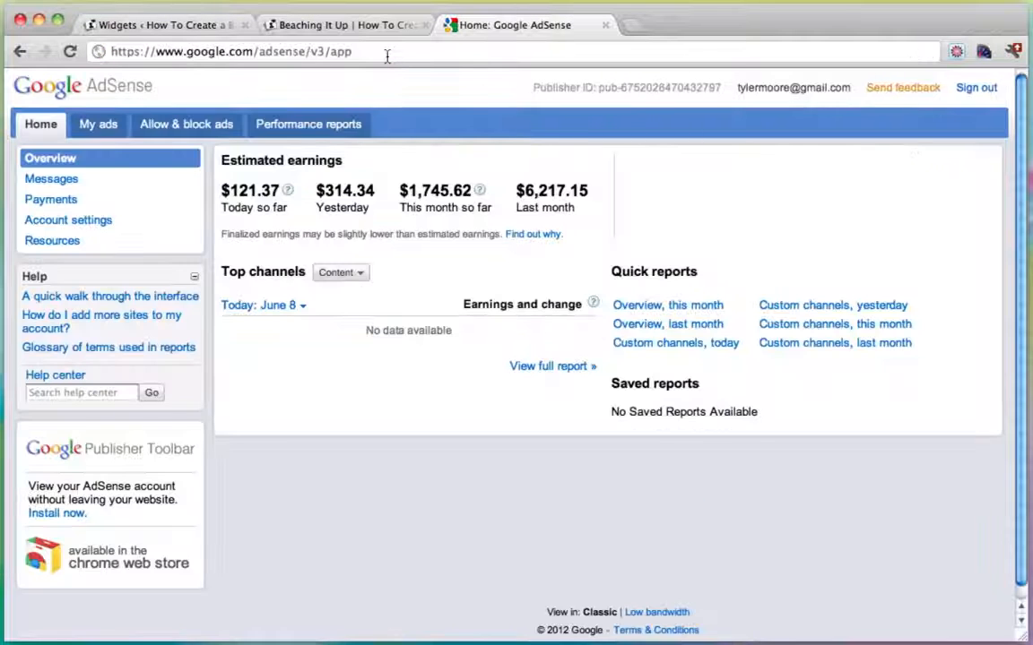
# Start a new AdSense ad unit and name it 'Conutant'.
pyautogui.click(97, 126)
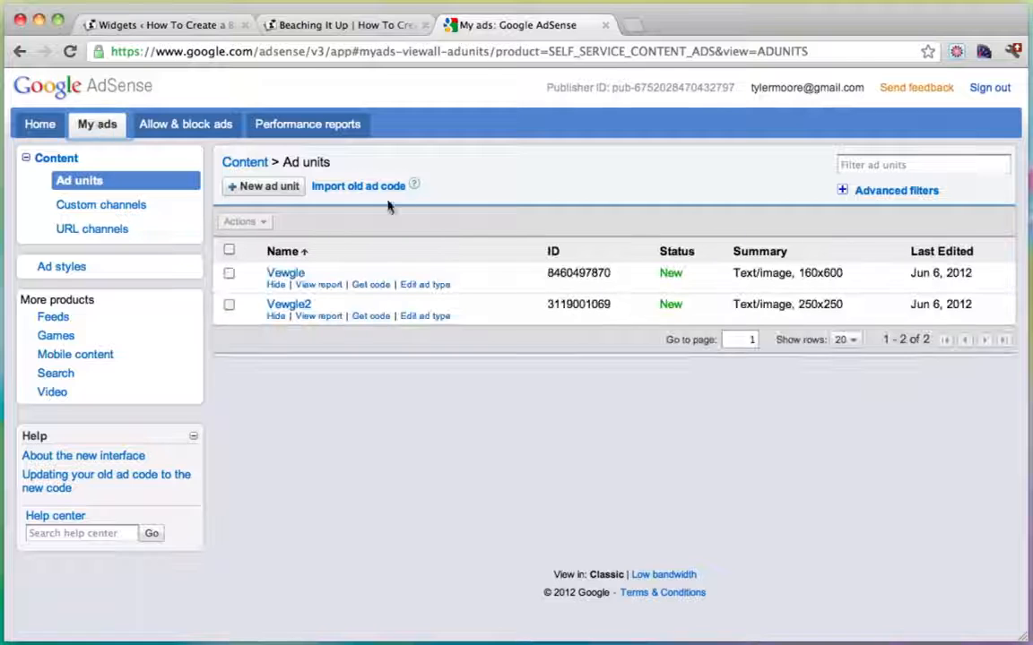
pyautogui.click(263, 189)
pyautogui.click(465, 190)
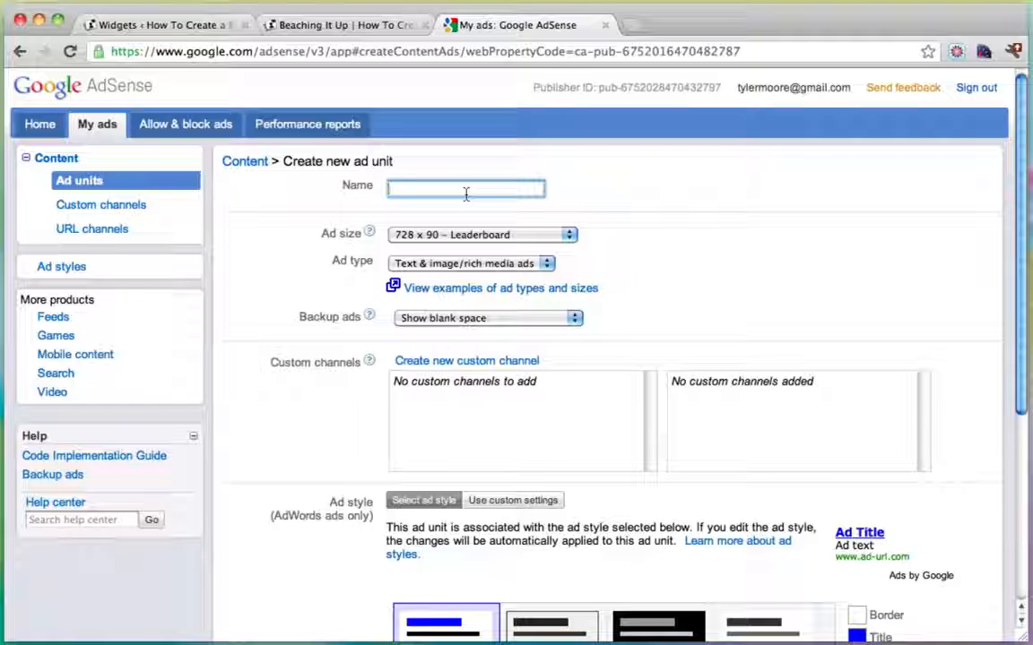
pyautogui.write('Co')
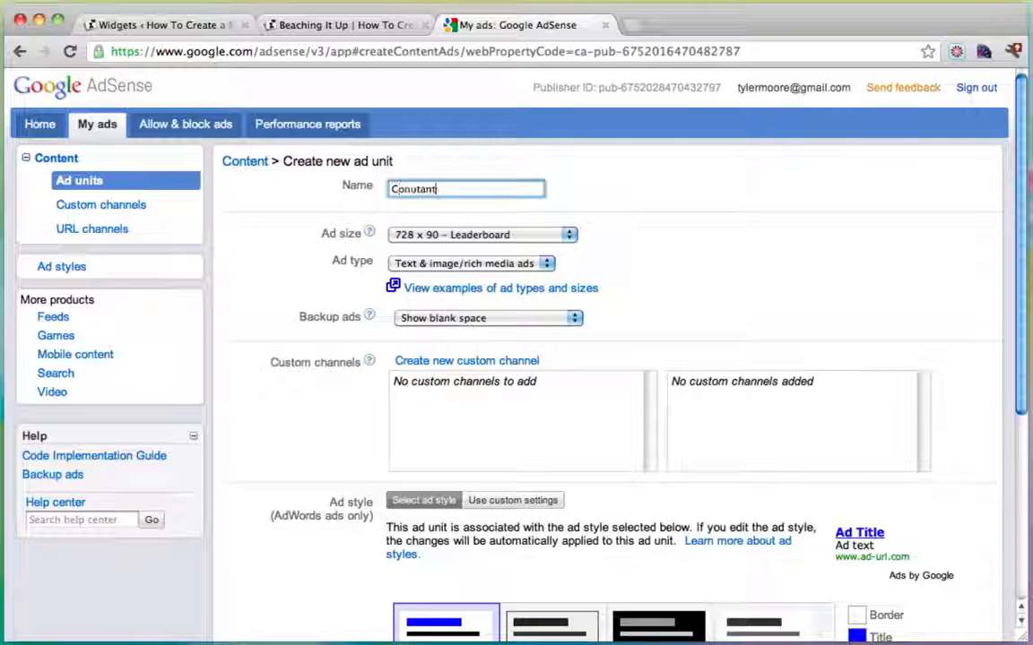
pyautogui.write('nutant')
# Set the ad size to 250 x 250 – Square and review the rest of the form.
pyautogui.scroll(-1, 550, 206)
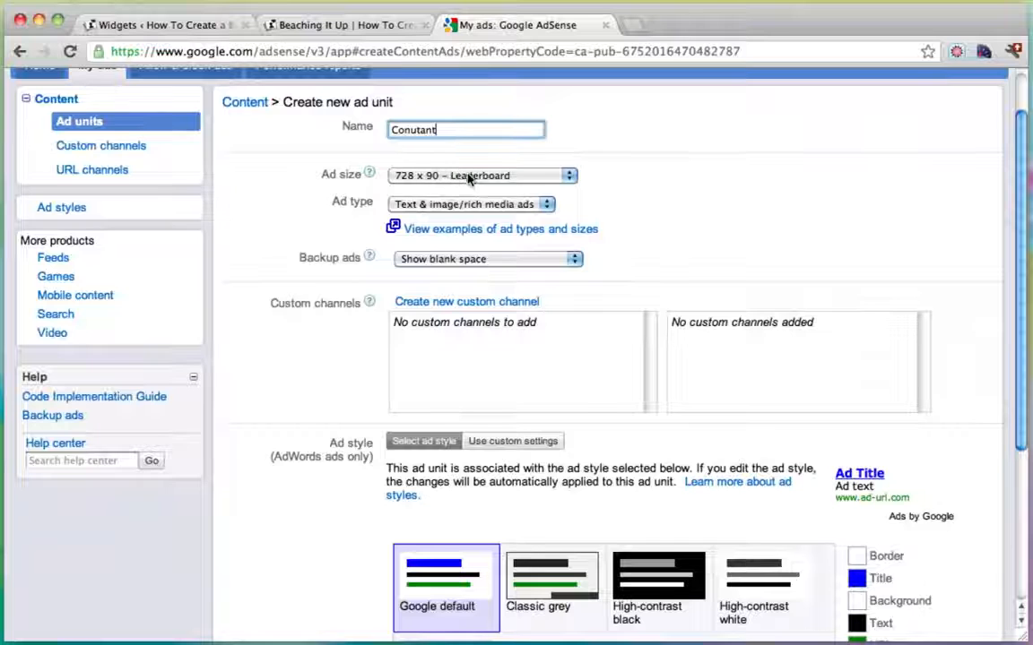
pyautogui.click(468, 176)
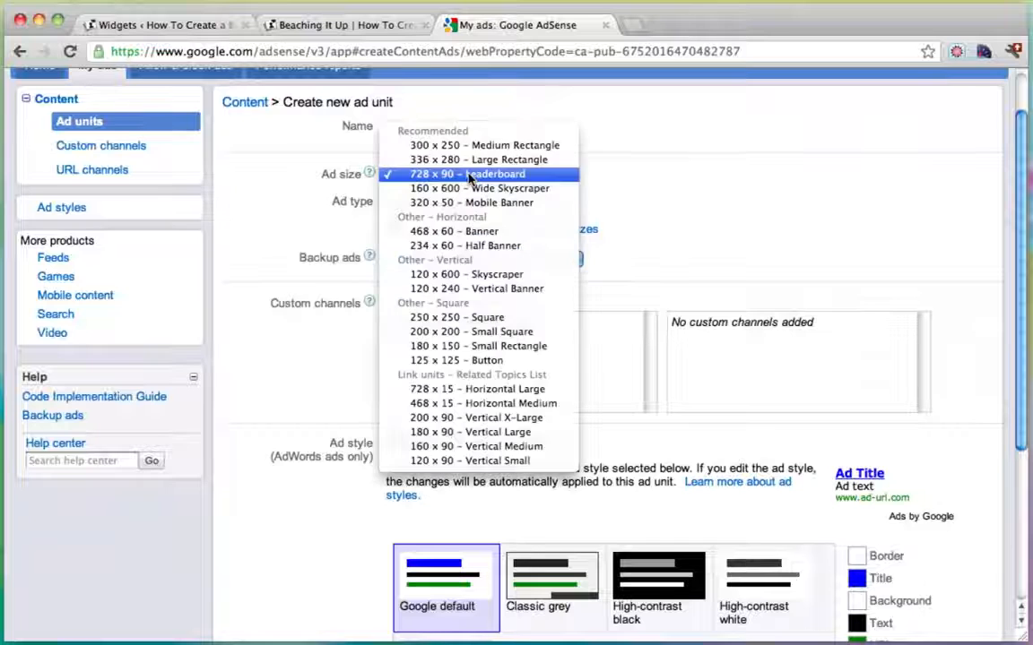
pyautogui.click(492, 319)
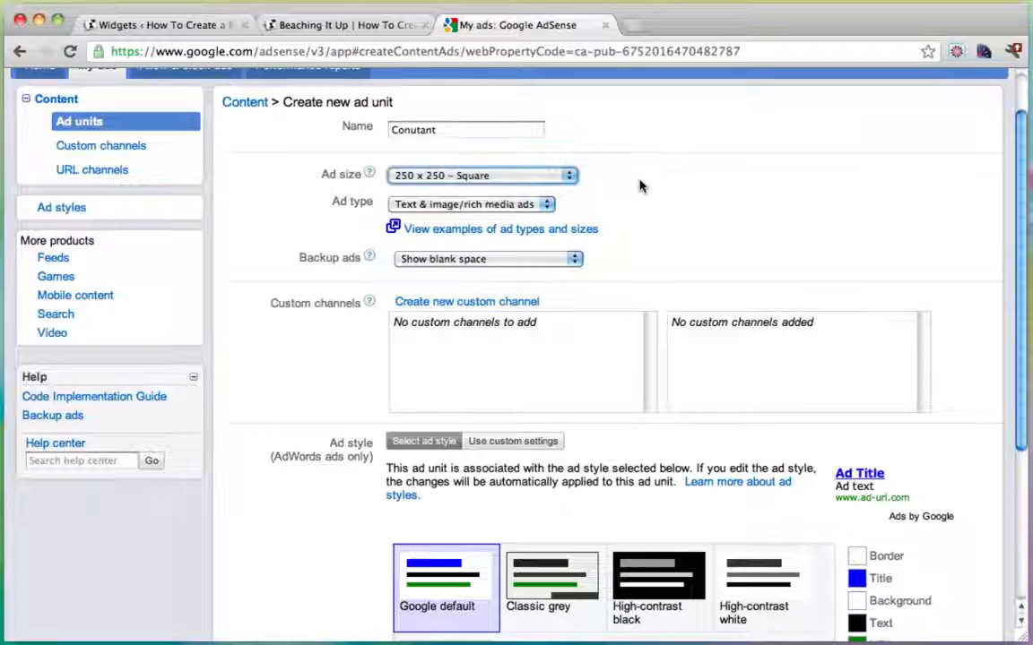
pyautogui.scroll(-1, 640, 186)
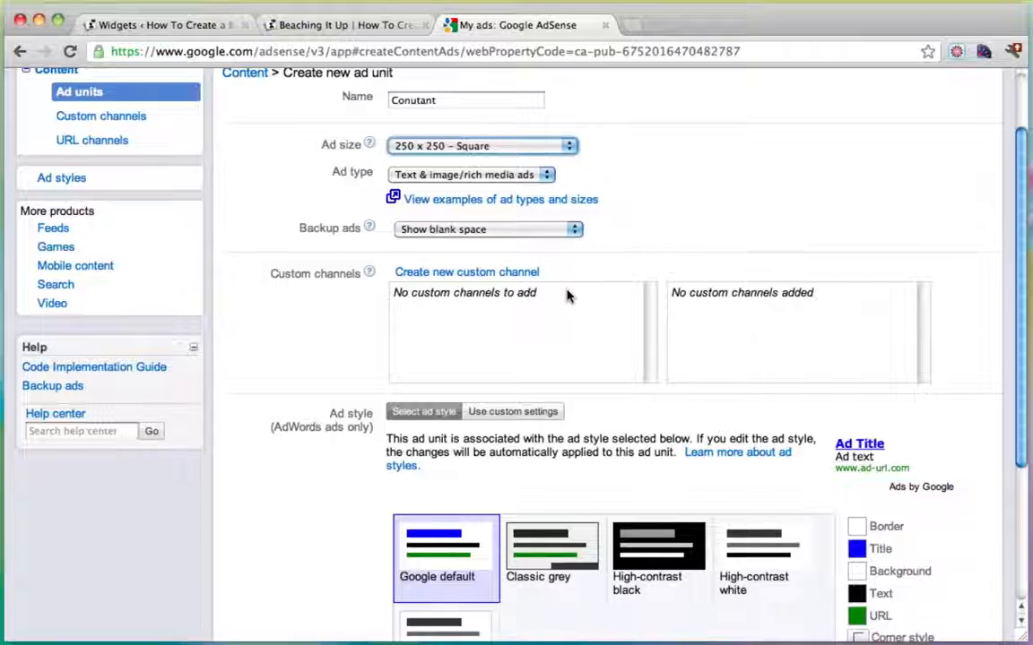
pyautogui.scroll(-3, 567, 294)
pyautogui.scroll(6, 579, 289)
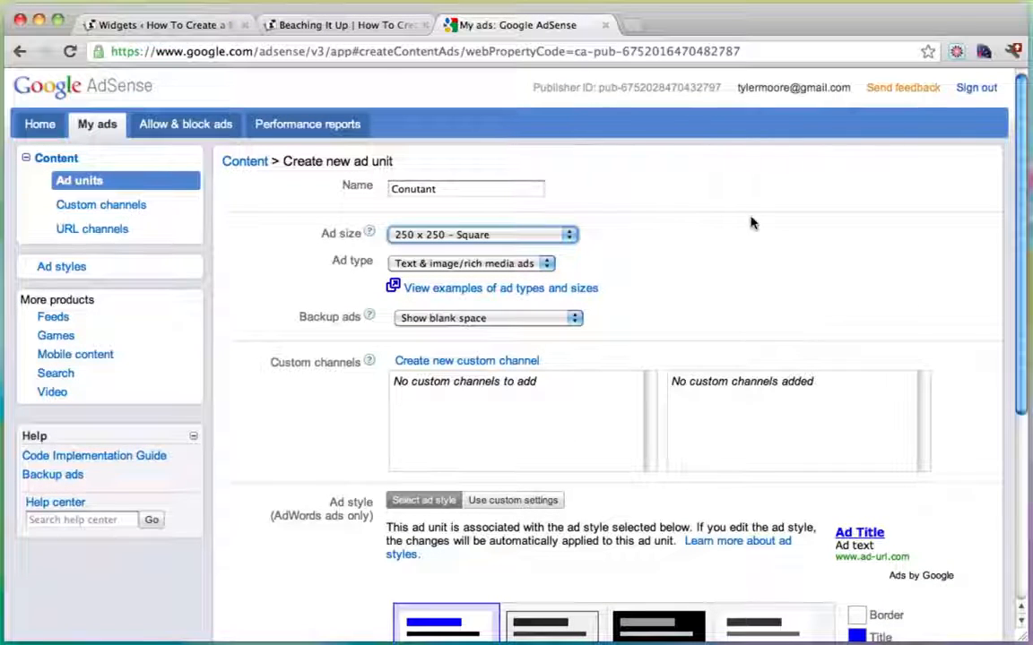
pyautogui.scroll(-2, 626, 244)
pyautogui.scroll(2, 629, 247)
pyautogui.scroll(-5, 628, 246)
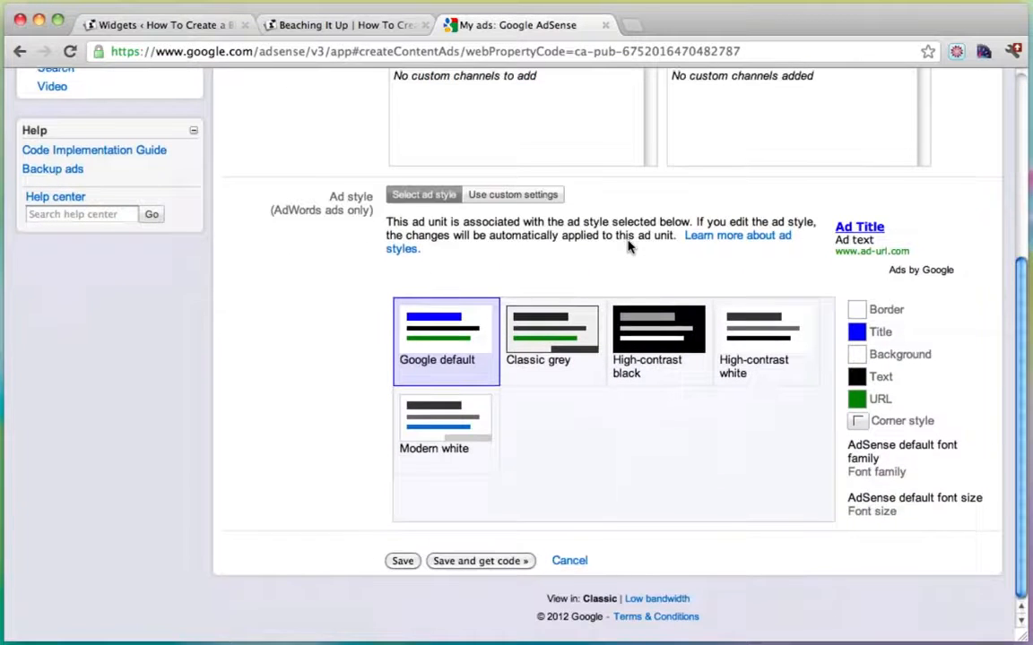
# Save the Conutant unit, copy its generated ad code, and close the code window.
pyautogui.click(500, 564)
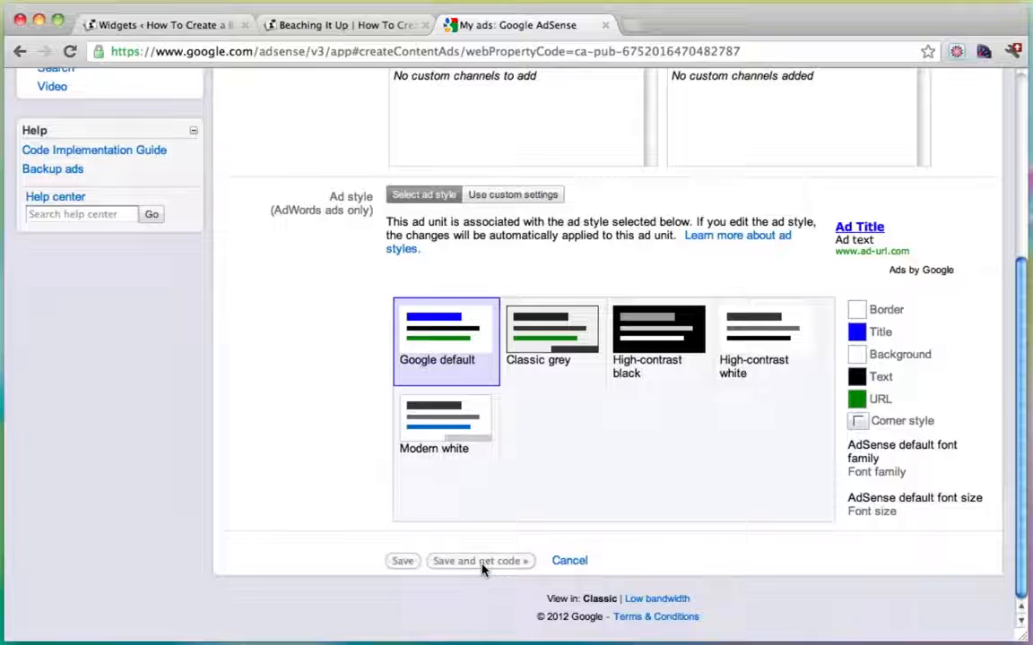
pyautogui.scroll(3, 516, 256)
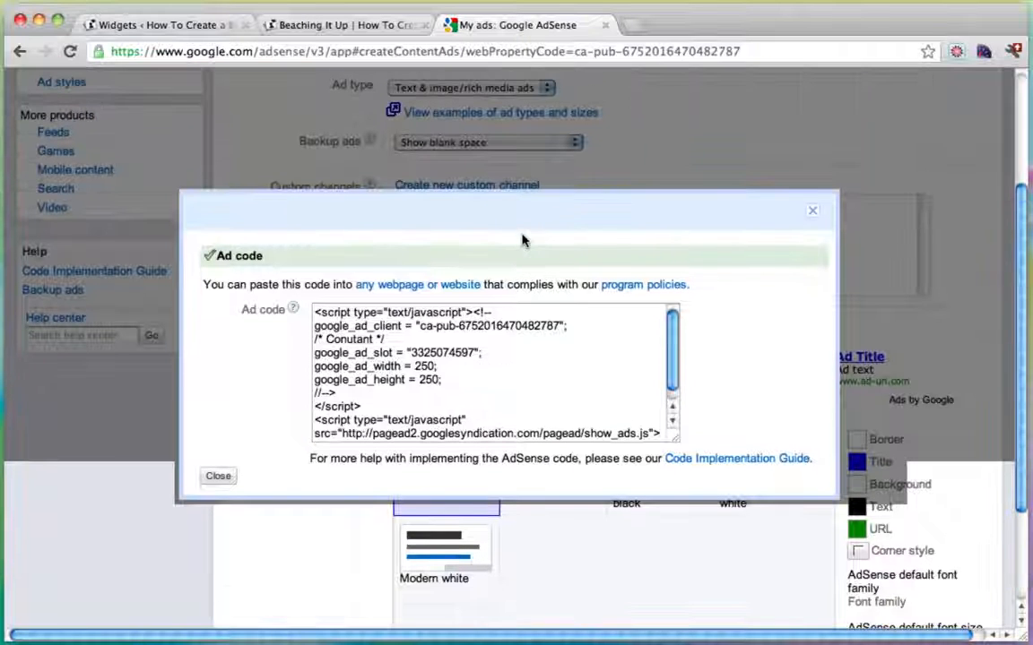
pyautogui.click(357, 328)
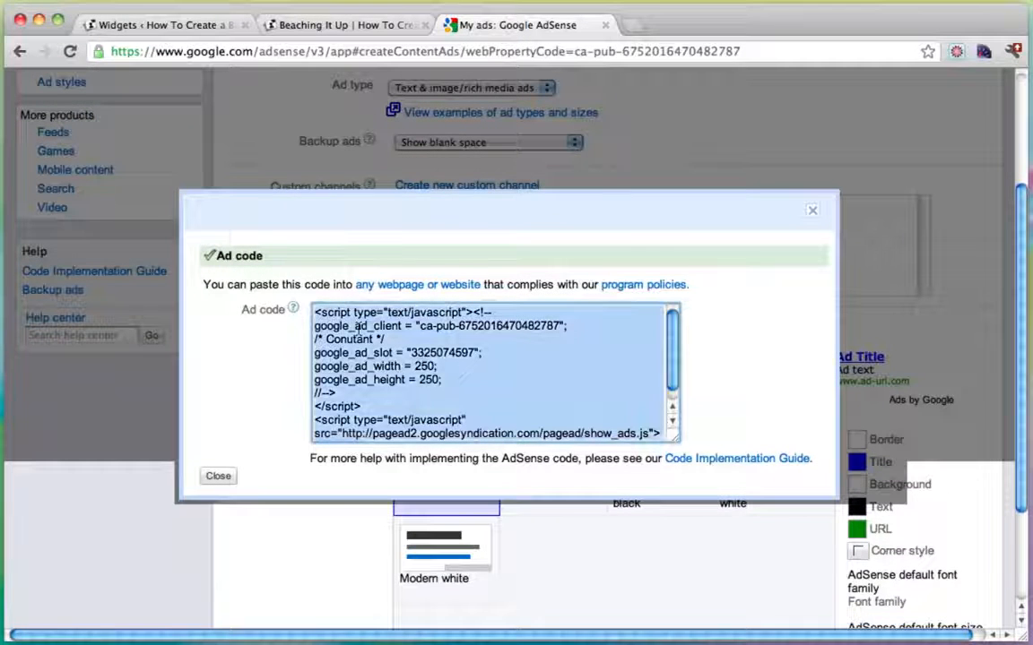
pyautogui.rightClick(357, 328)
pyautogui.click(428, 399)
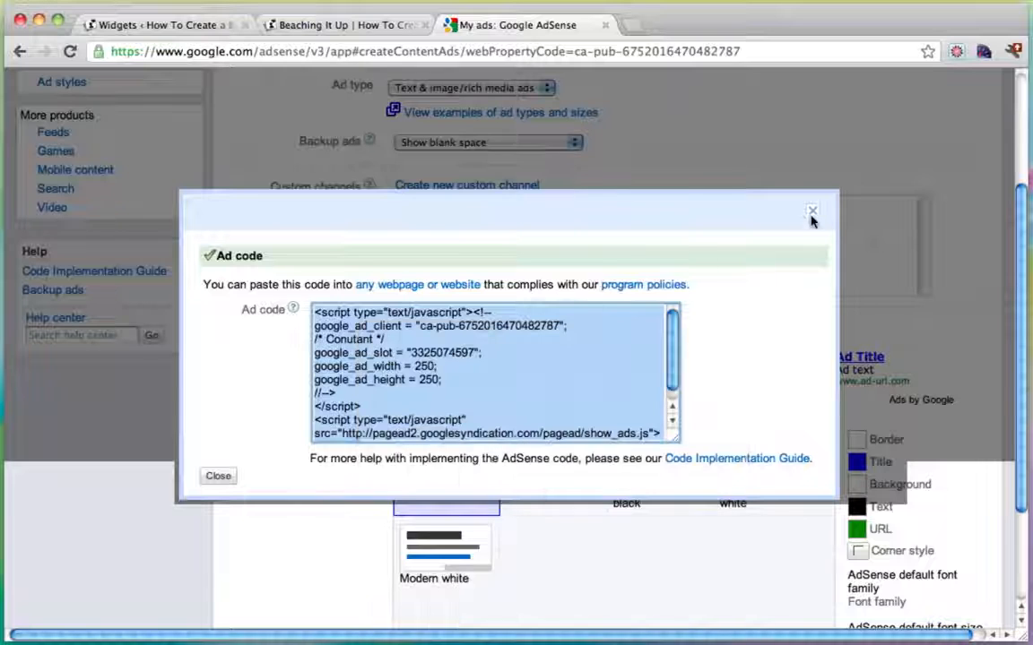
pyautogui.click(813, 216)
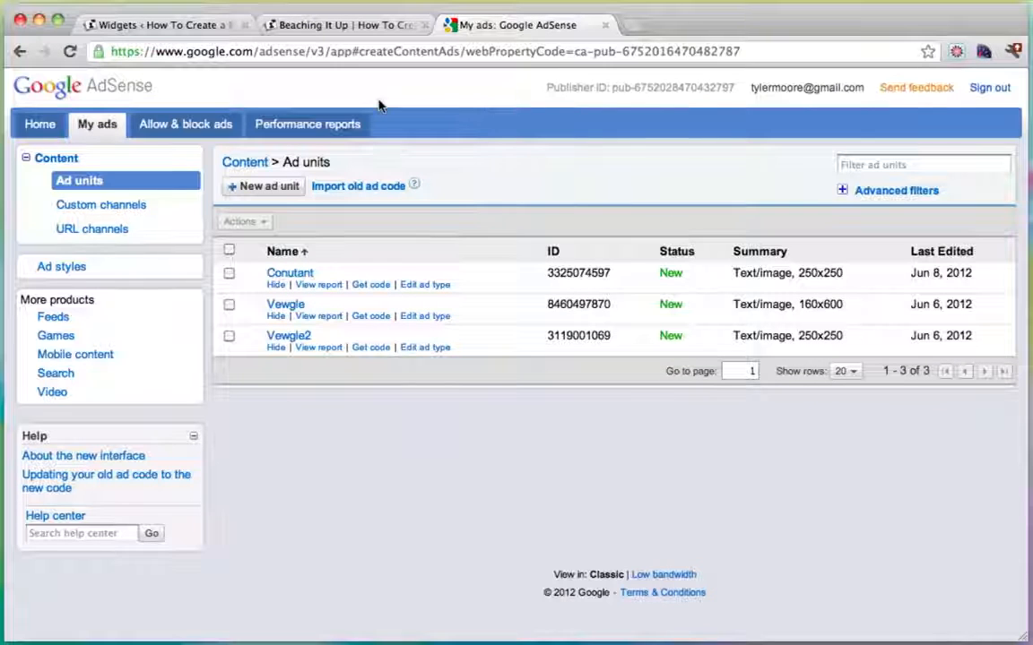
# Drop a new Text widget below Subscribe!, paste the AdSense code into its body, and save.
pyautogui.click(178, 28)
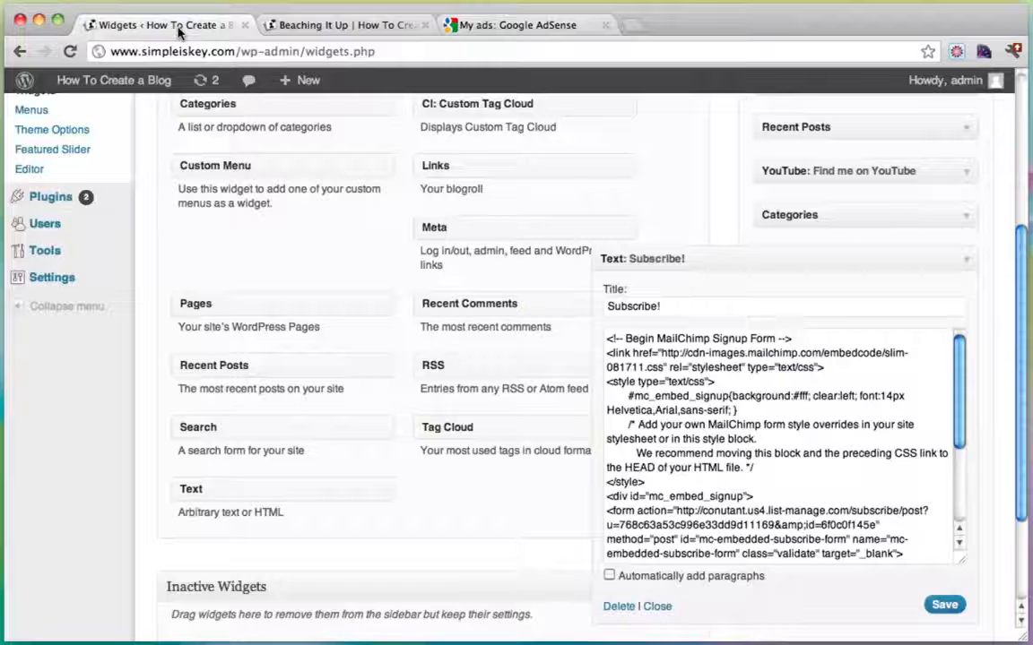
pyautogui.click(967, 260)
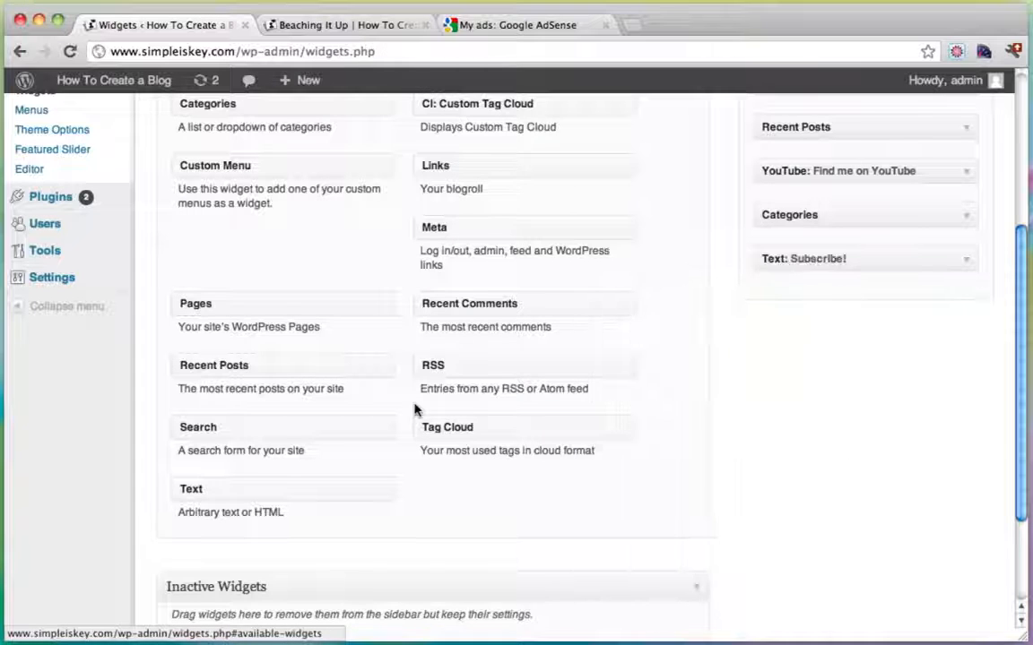
pyautogui.scroll(-2, 420, 410)
pyautogui.moveTo(268, 408); pyautogui.dragTo(899, 214)
pyautogui.click(682, 271)
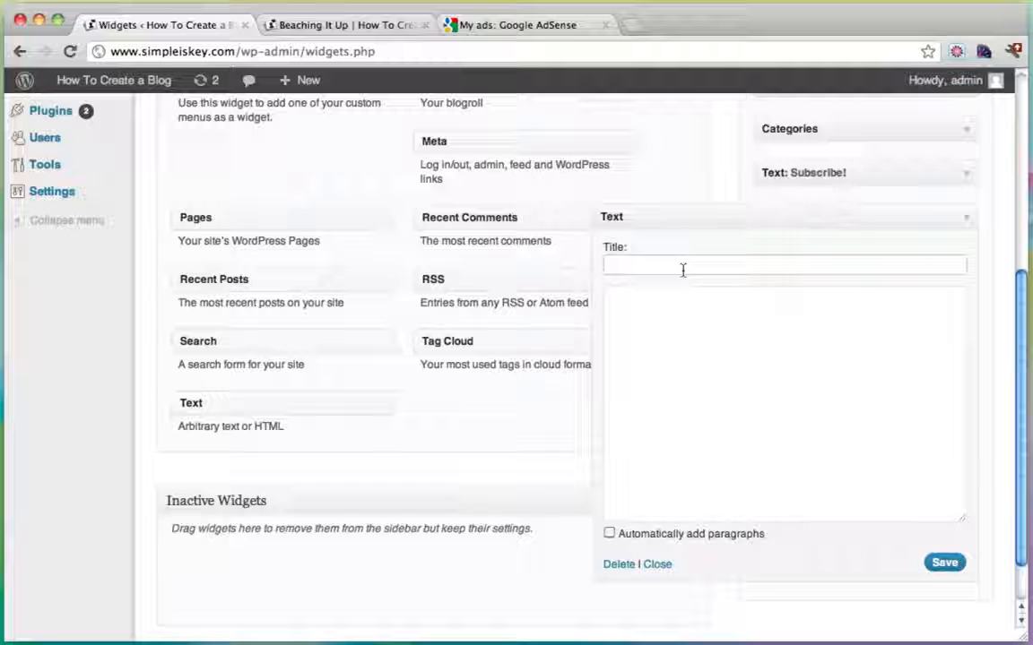
pyautogui.click(701, 352)
pyautogui.hotkey('ctrl', 'v')
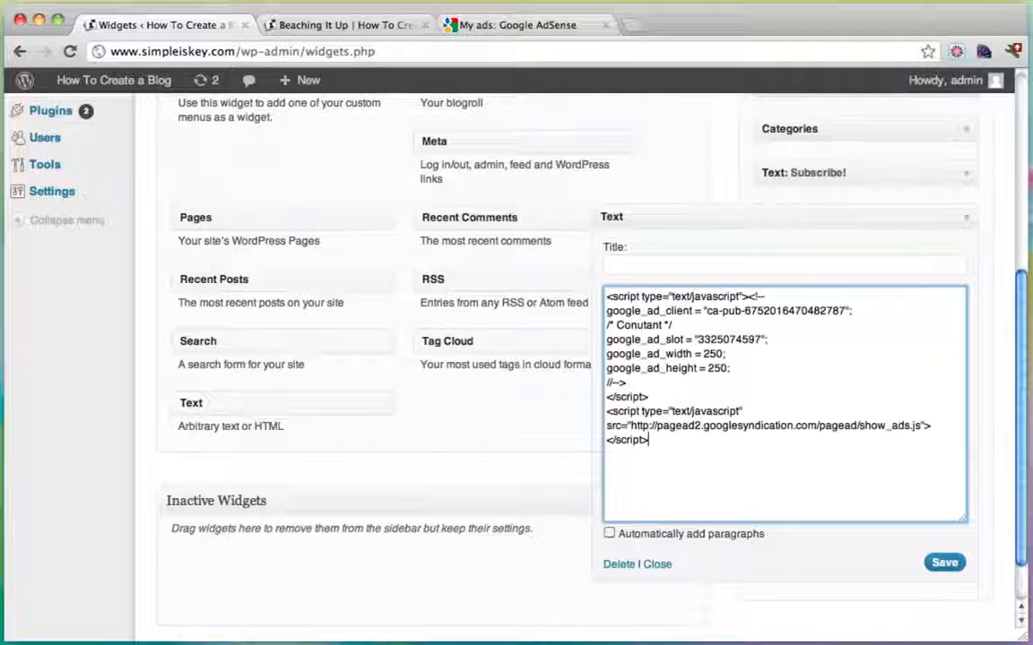
pyautogui.click(944, 562)
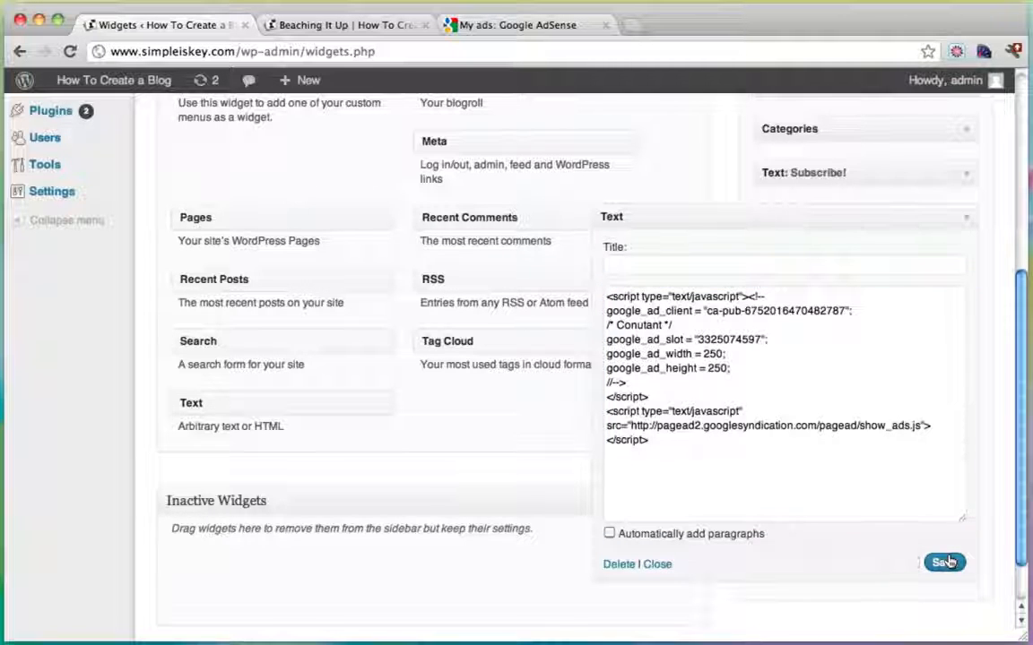
pyautogui.click(966, 223)
# Reload the Beaching It Up post and scroll the sidebar to find the ad space below Subscribe!
pyautogui.click(332, 25)
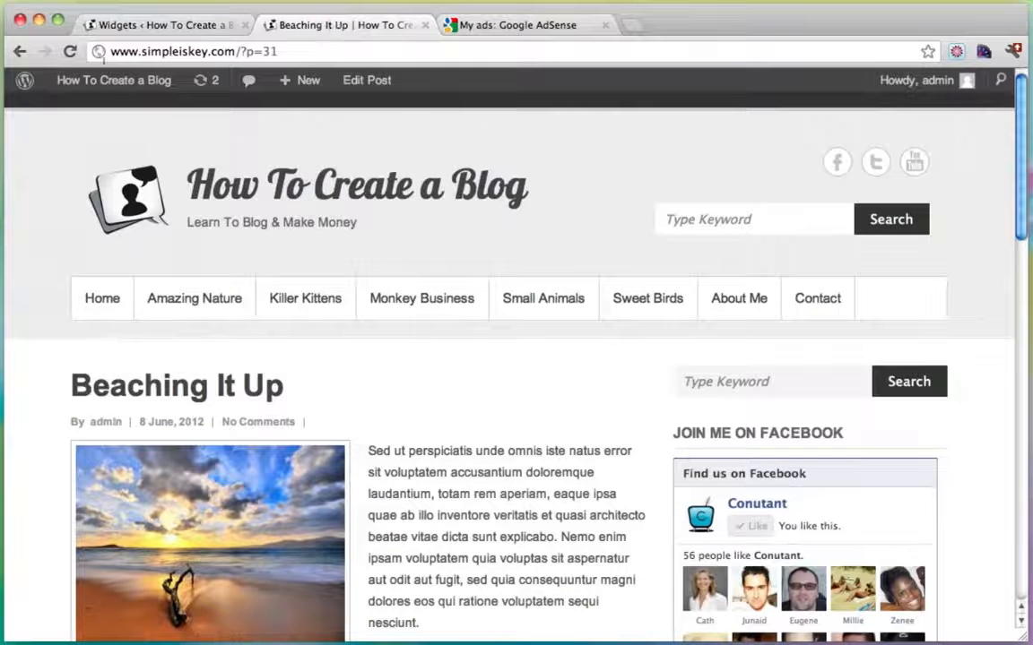
pyautogui.click(69, 51)
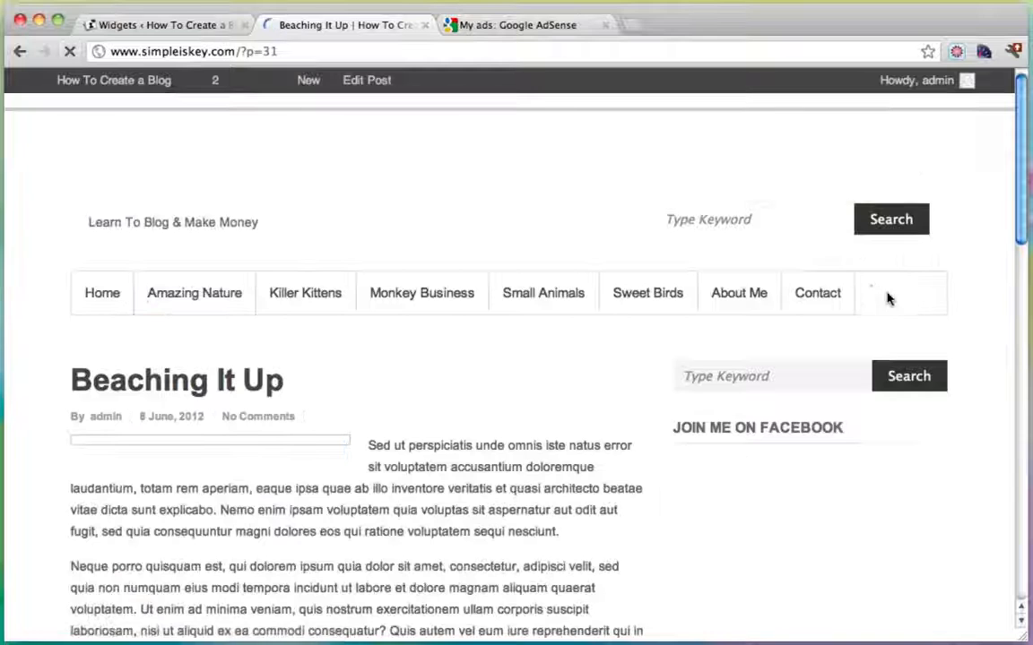
pyautogui.scroll(-15, 860, 352)
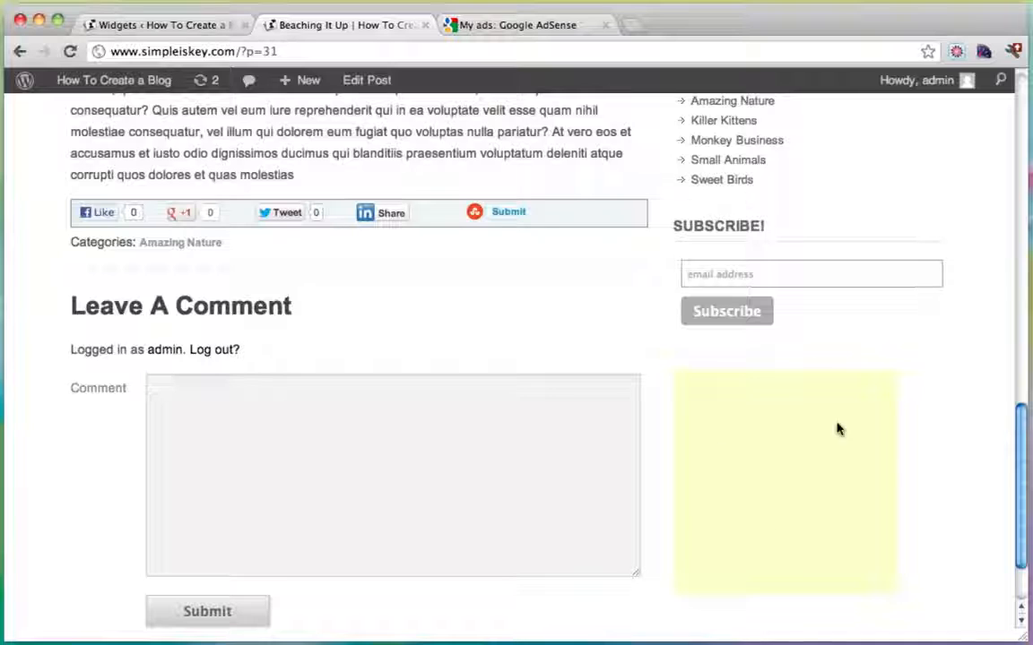
pyautogui.scroll(-3, 932, 377)
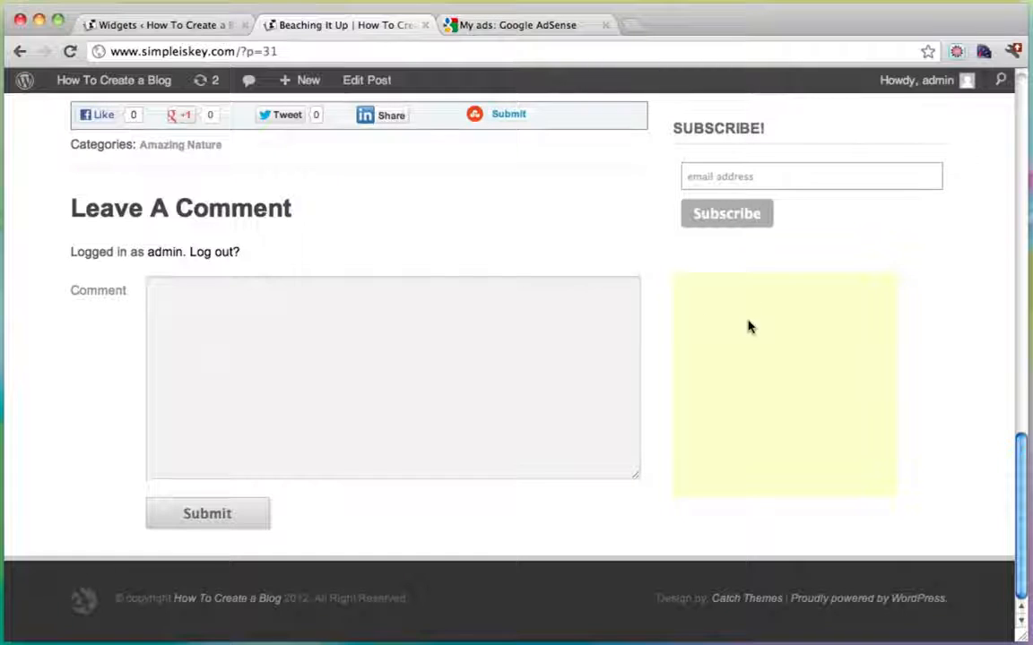
pyautogui.scroll(3, 753, 328)
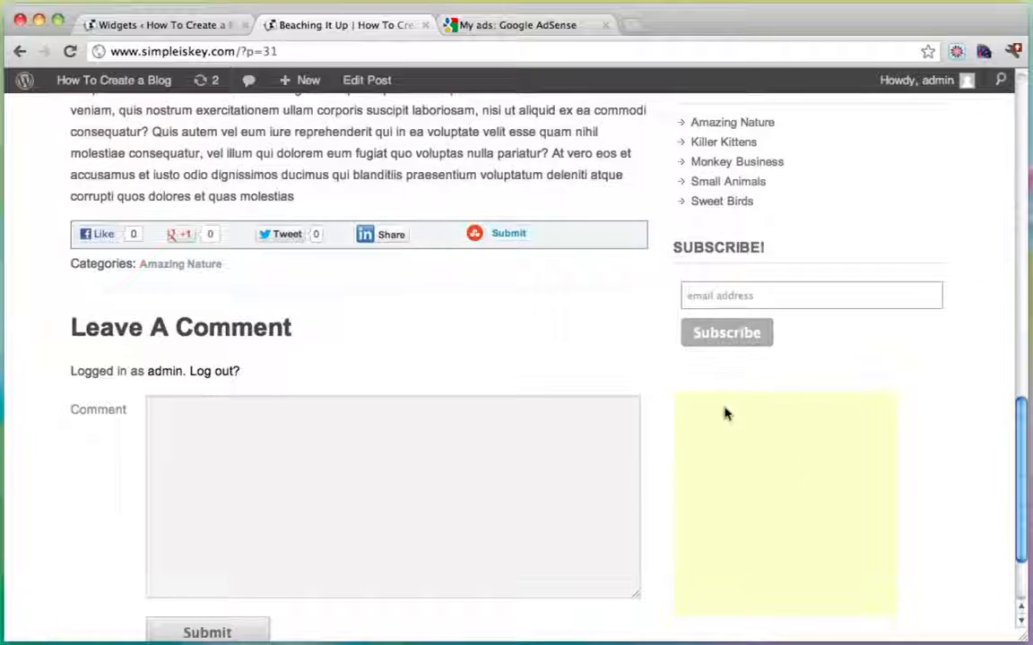
pyautogui.scroll(10, 512, 314)
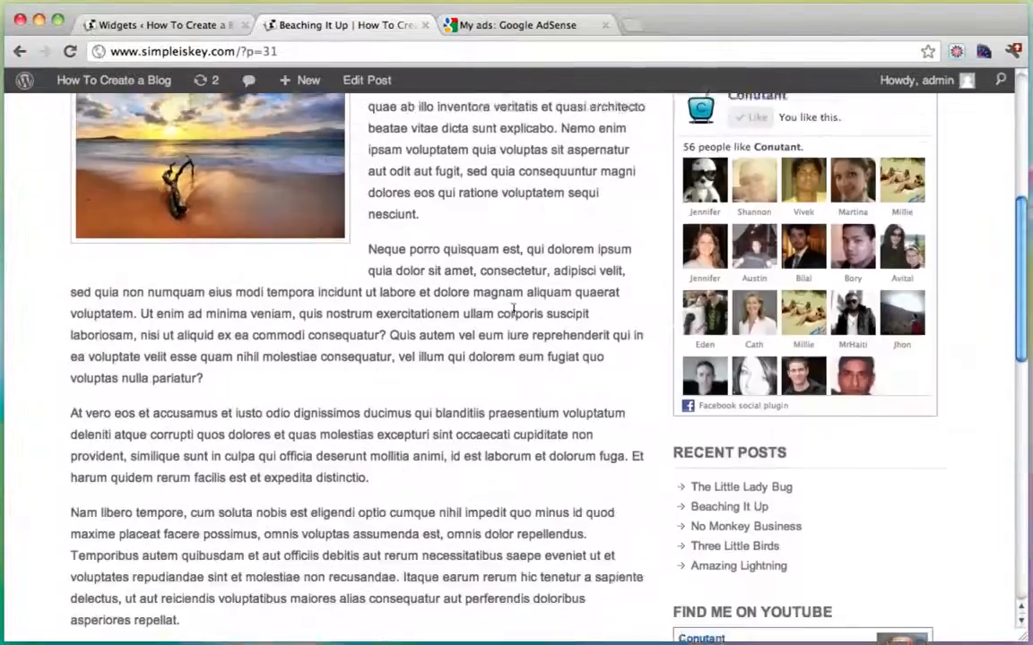
pyautogui.scroll(-10, 513, 309)
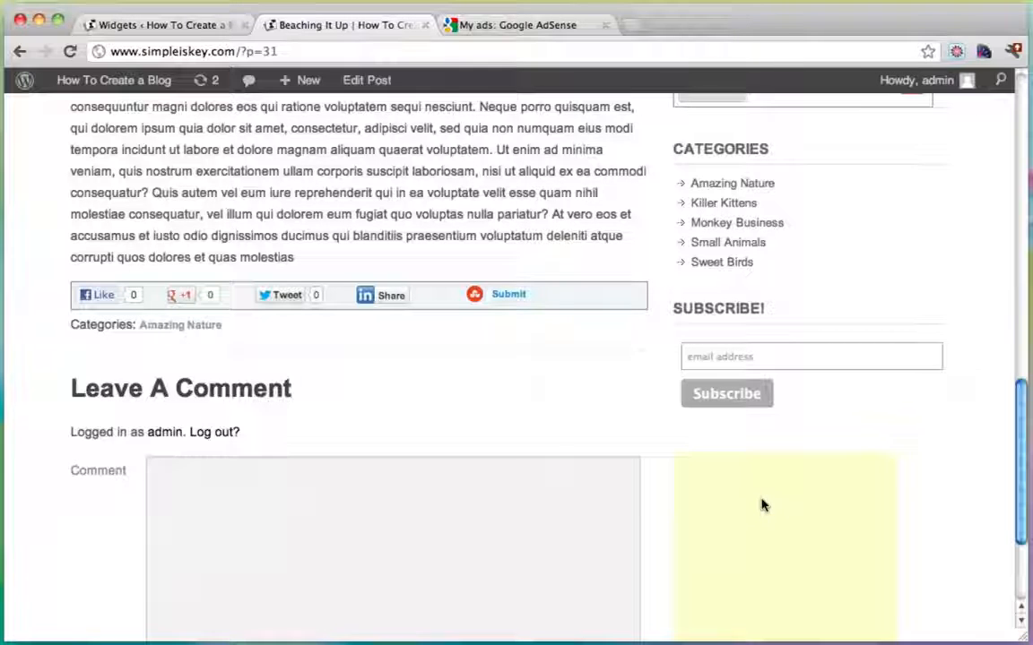
pyautogui.scroll(-3, 767, 507)
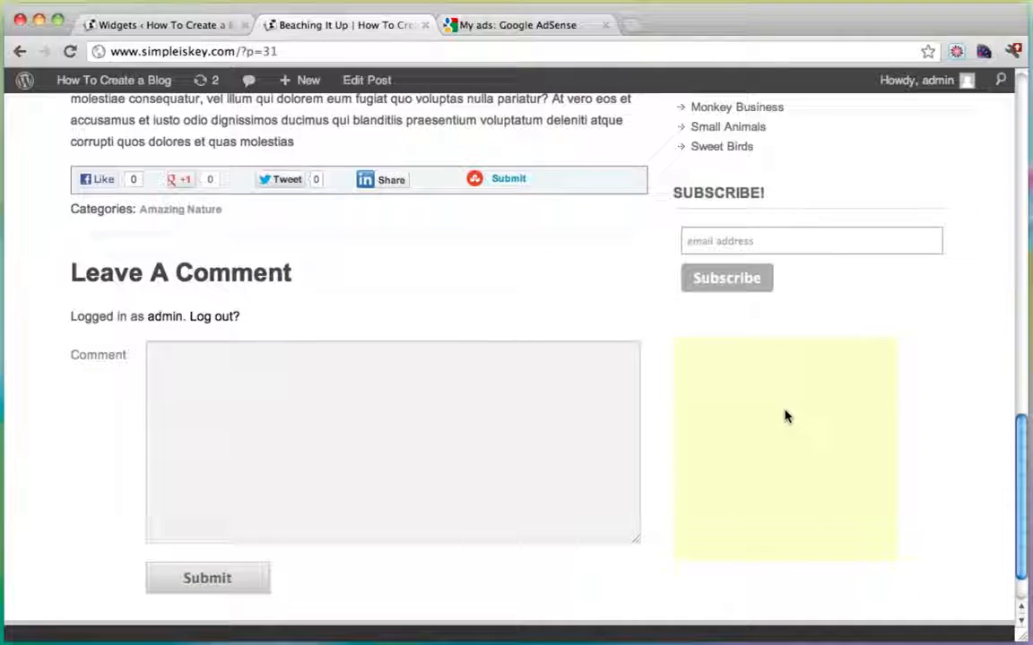
pyautogui.scroll(-2, 784, 416)
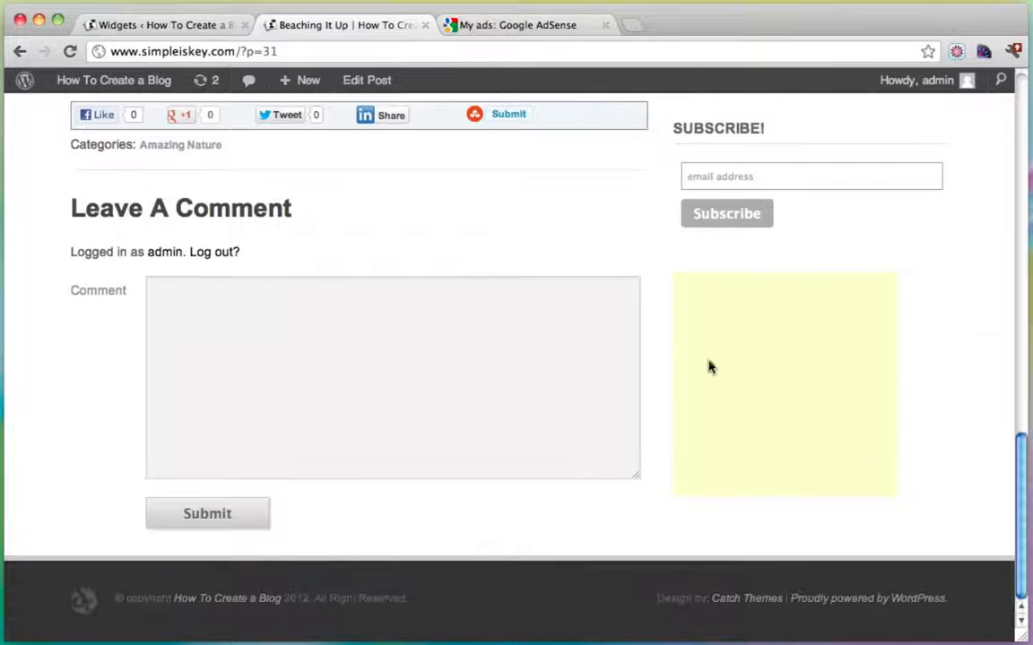
pyautogui.scroll(15, 809, 378)
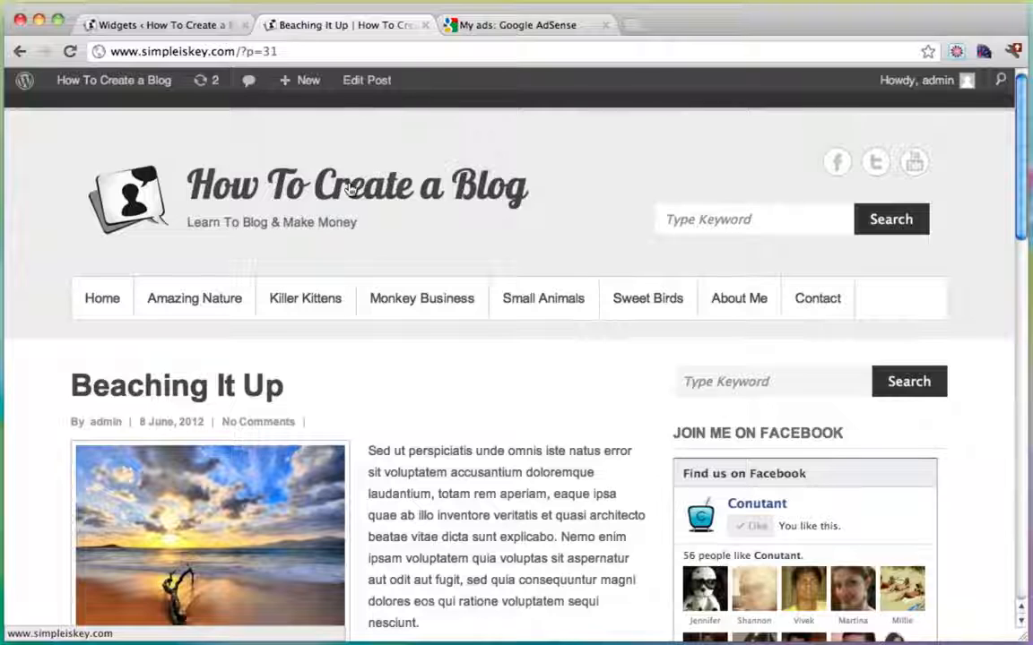
# Return to the WordPress admin and close the AdSense tab.
pyautogui.moveTo(69, 83)
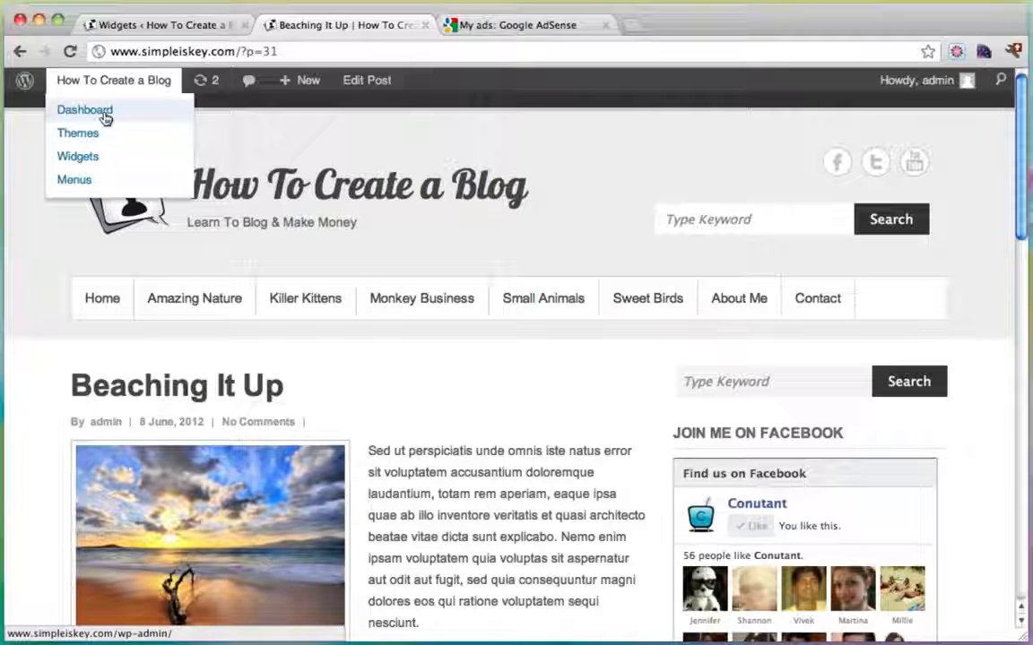
pyautogui.click(102, 113)
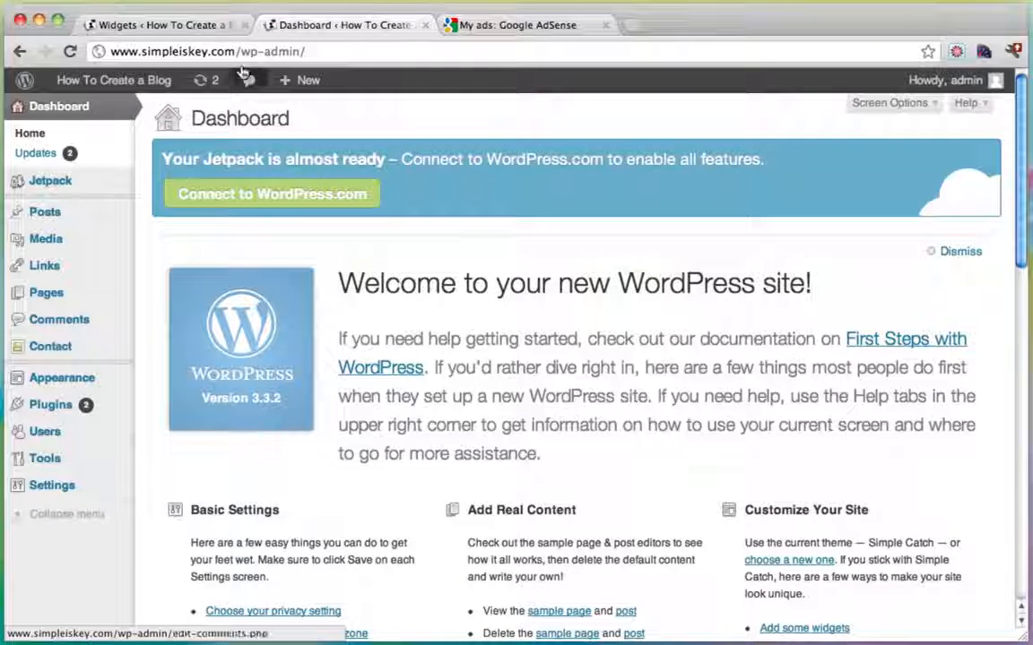
pyautogui.click(173, 26)
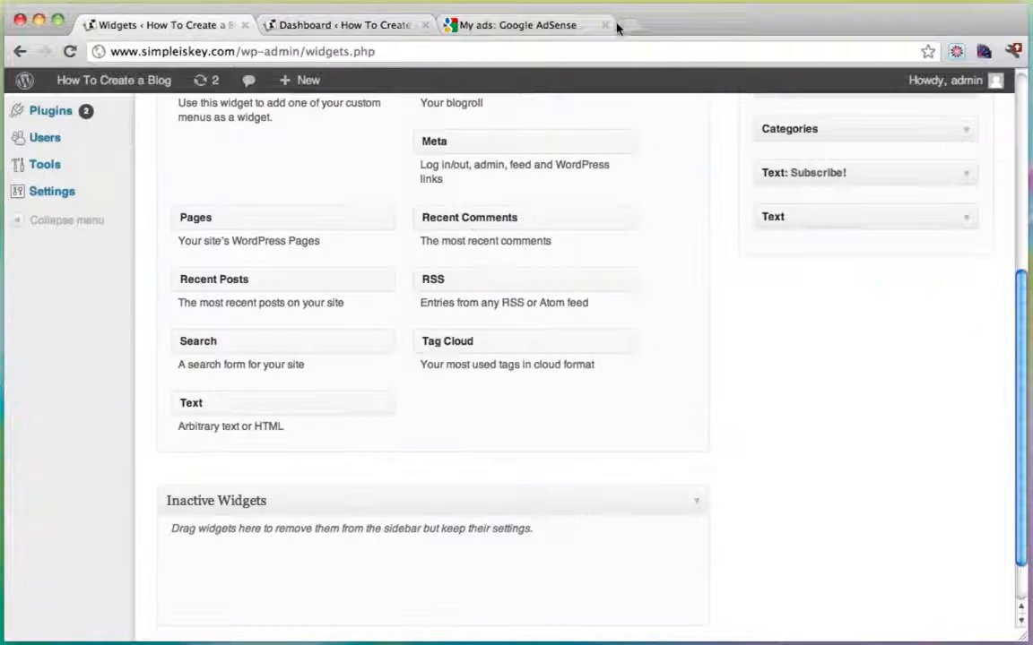
pyautogui.scroll(5, 368, 199)
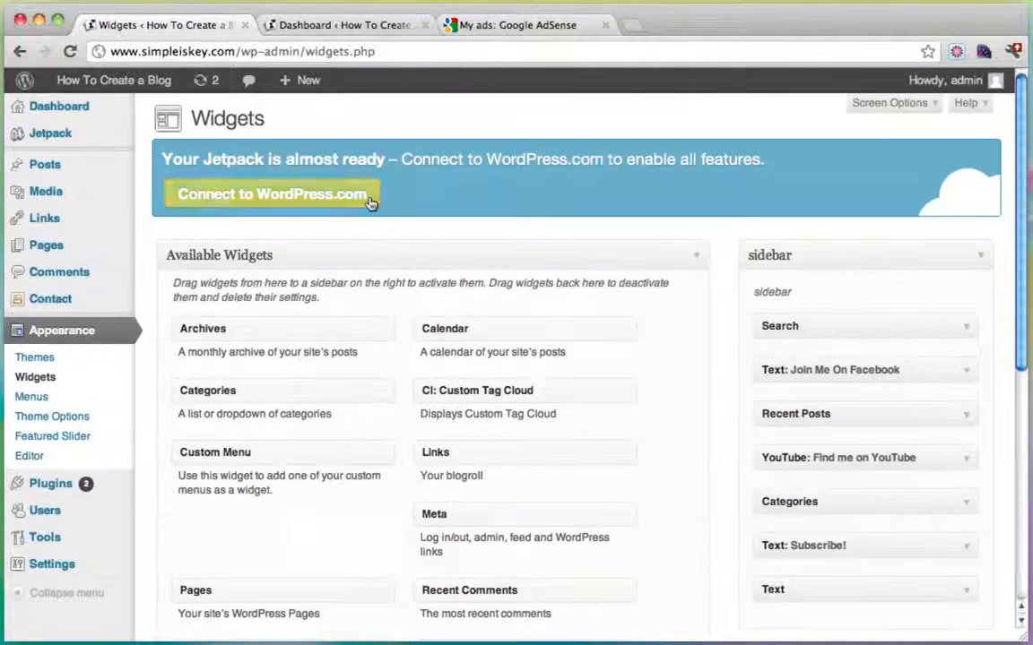
pyautogui.click(605, 26)
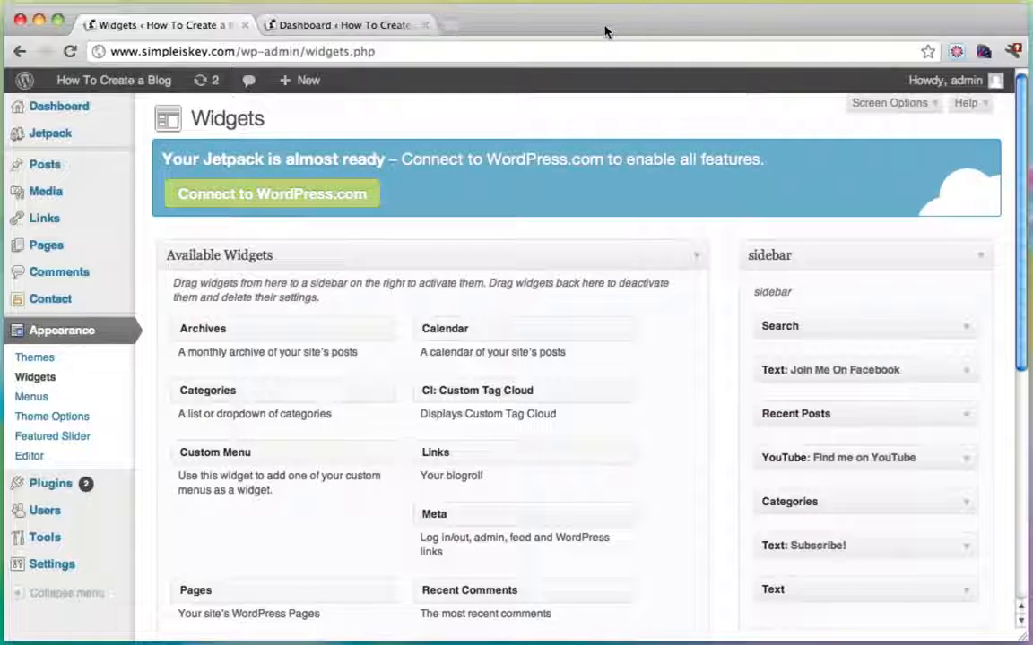
# Open Beaching It Up via the Amazing Nature category and highlight its ?p=31 address.
pyautogui.click(67, 105)
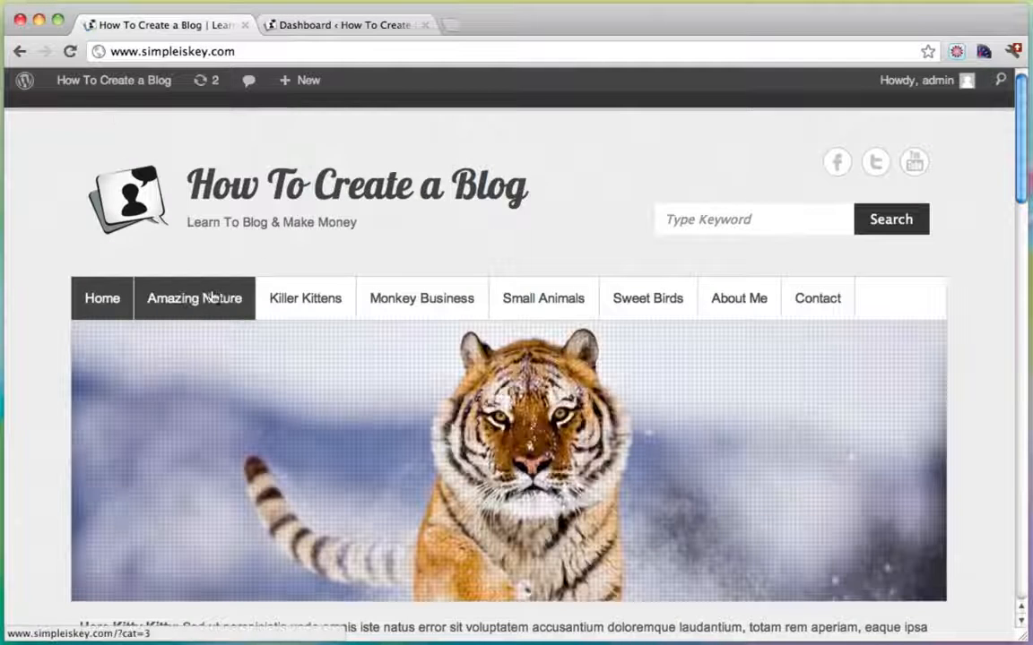
pyautogui.click(208, 297)
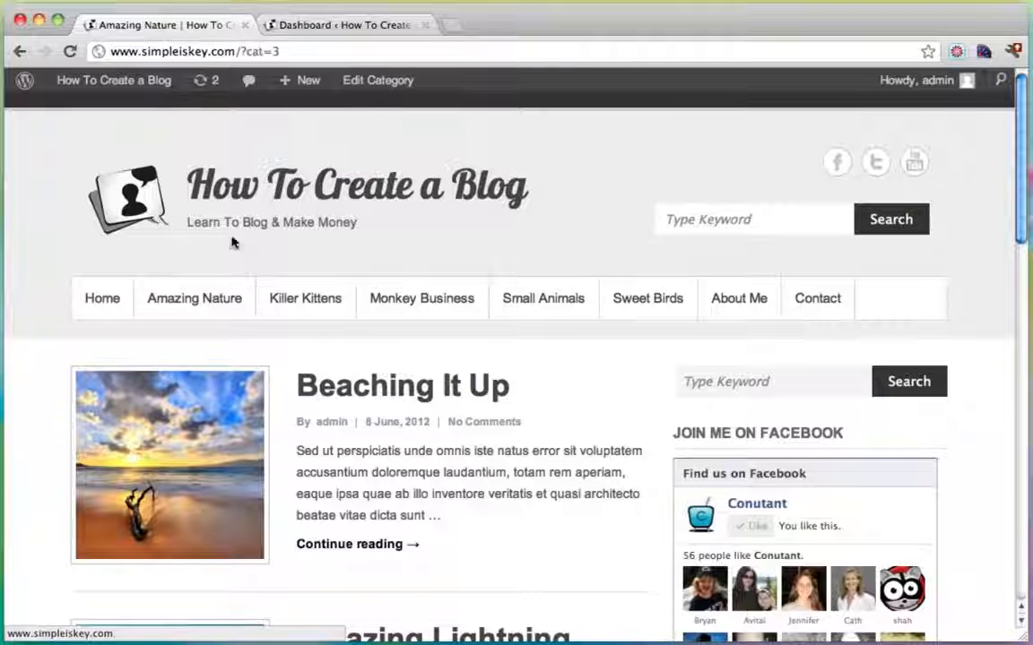
pyautogui.click(352, 391)
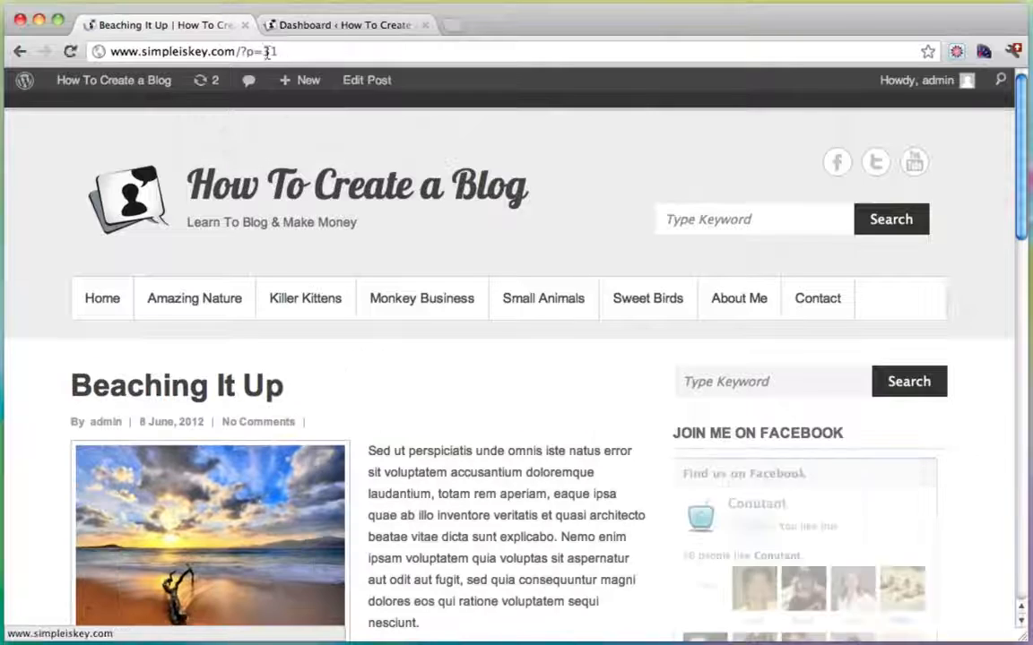
pyautogui.moveTo(241, 51); pyautogui.dragTo(296, 52)
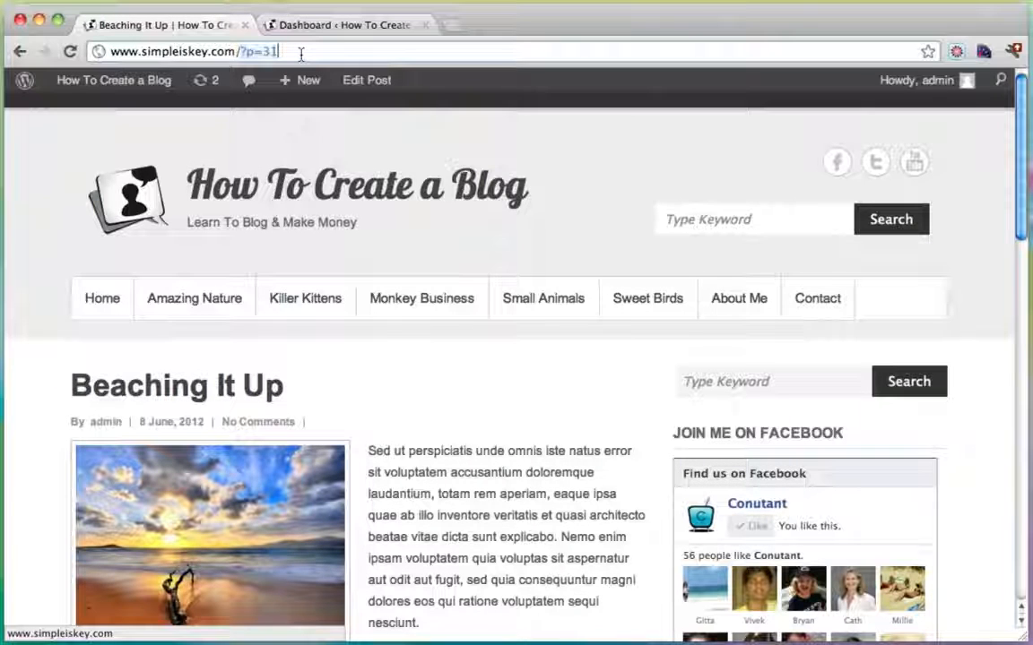
pyautogui.press('Right')
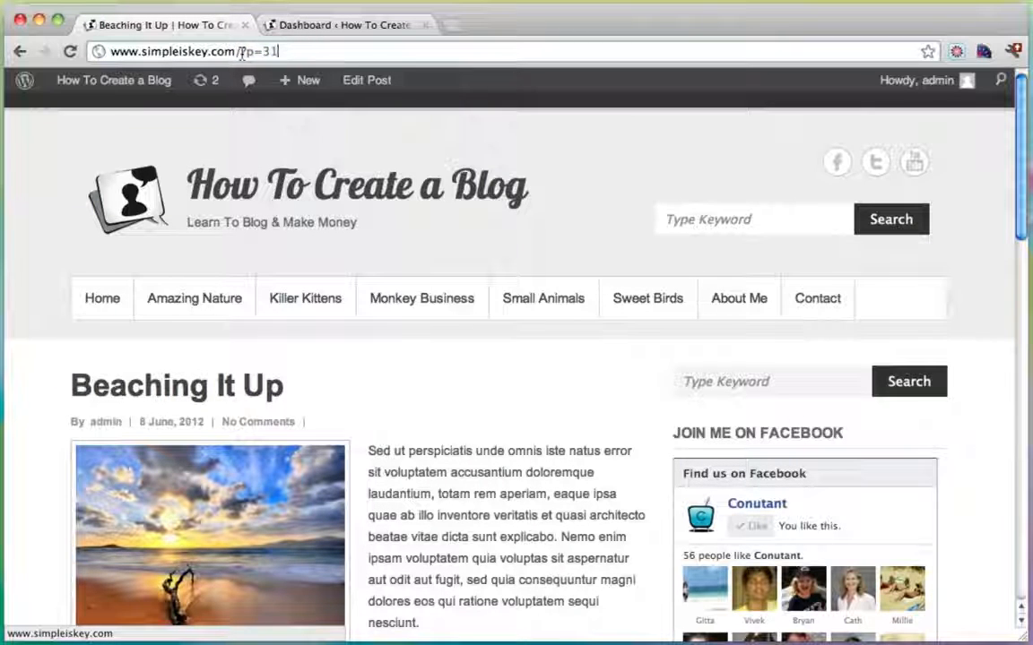
pyautogui.moveTo(240, 51); pyautogui.dragTo(283, 52)
pyautogui.click(283, 52)
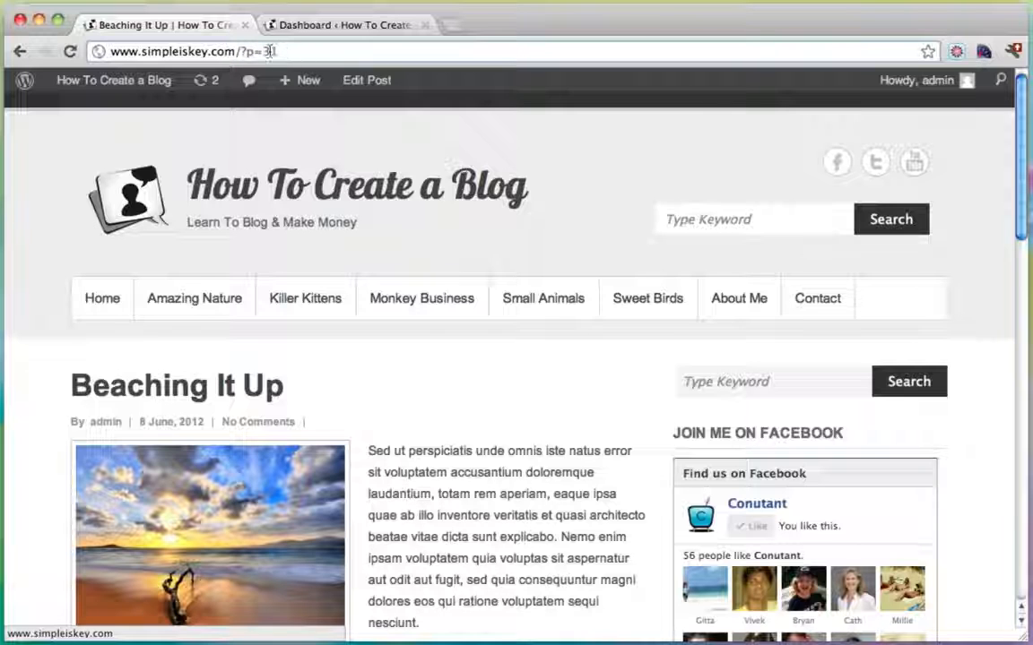
pyautogui.moveTo(238, 51); pyautogui.dragTo(279, 51)
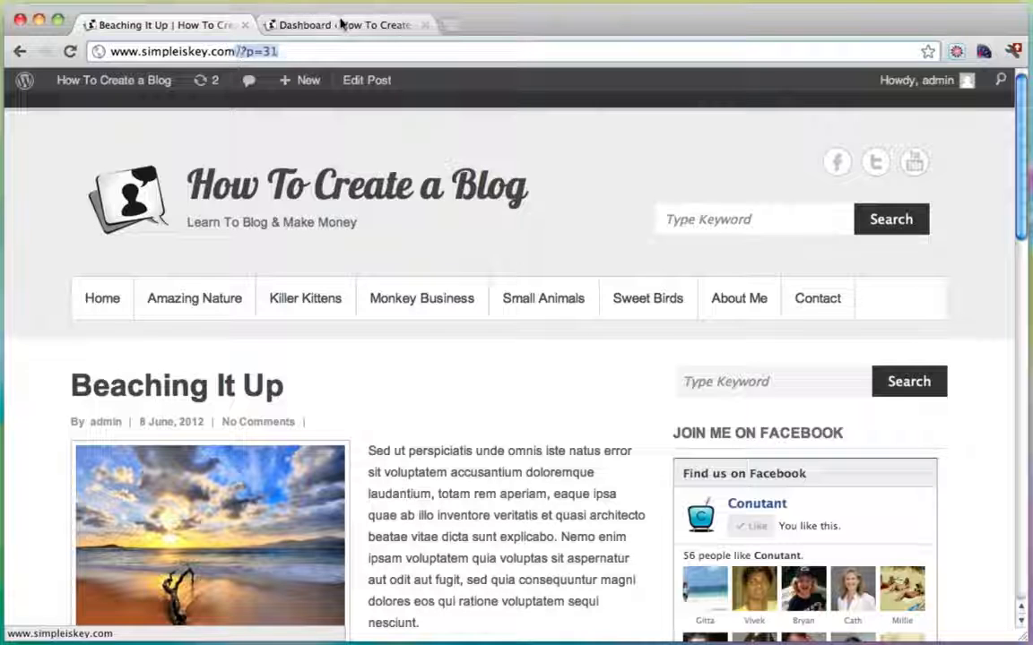
pyautogui.click(340, 24)
# Change Settings > Permalinks from Default to Post name (/%postname%/) and save changes.
pyautogui.moveTo(93, 380)
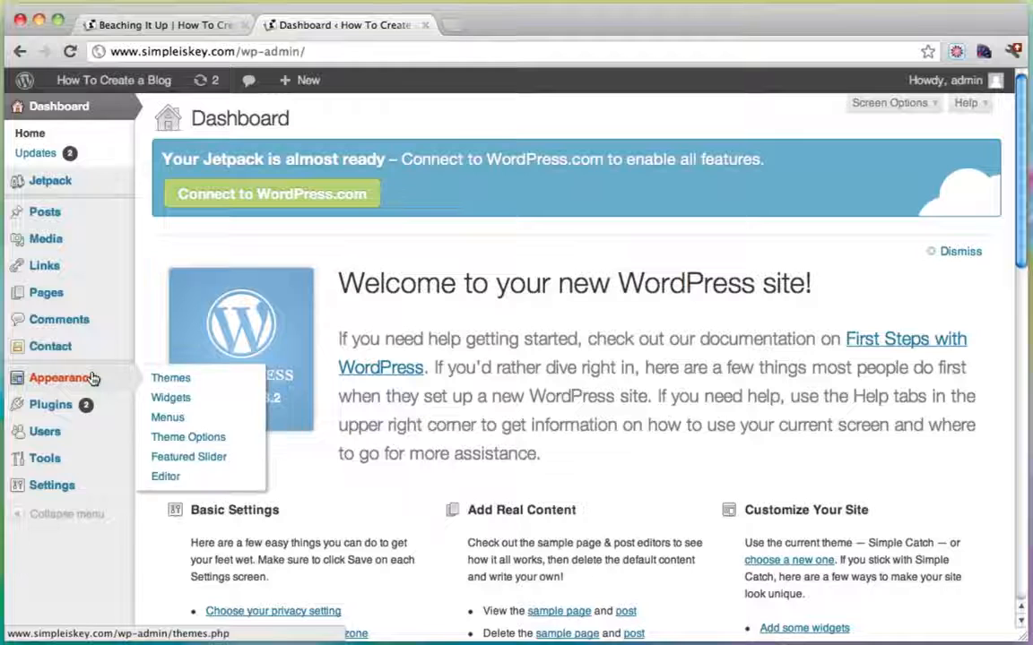
pyautogui.moveTo(87, 487)
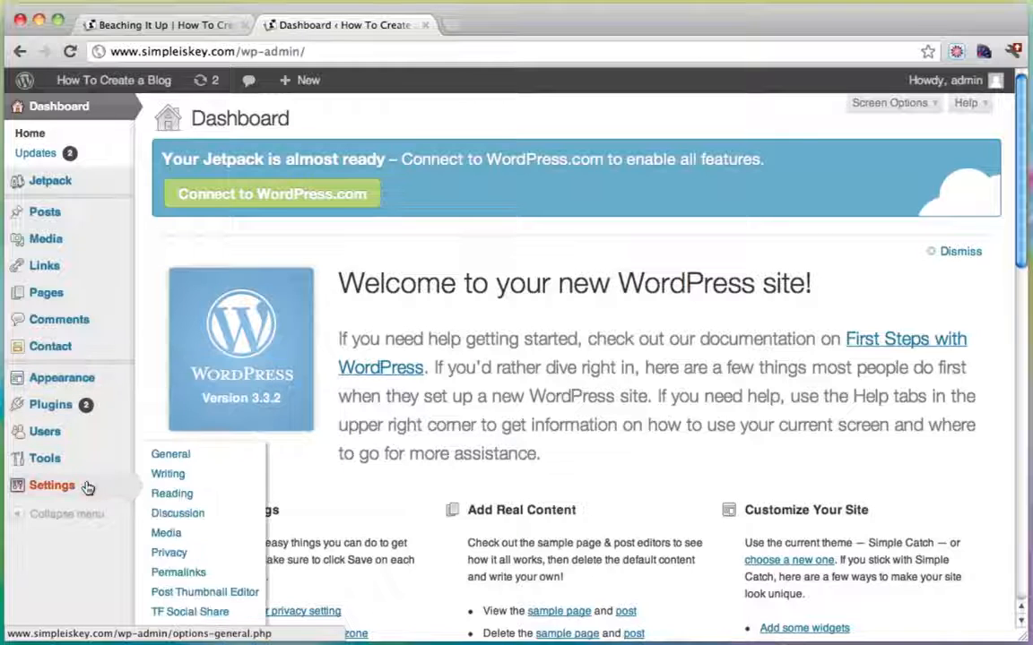
pyautogui.click(189, 577)
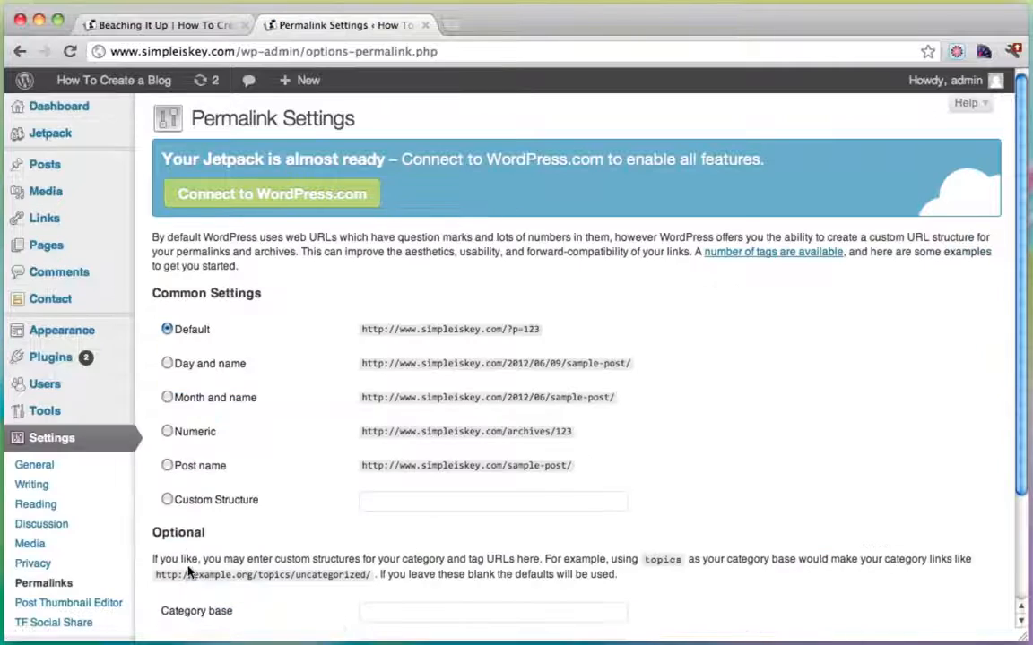
pyautogui.scroll(-3, 205, 395)
pyautogui.click(166, 387)
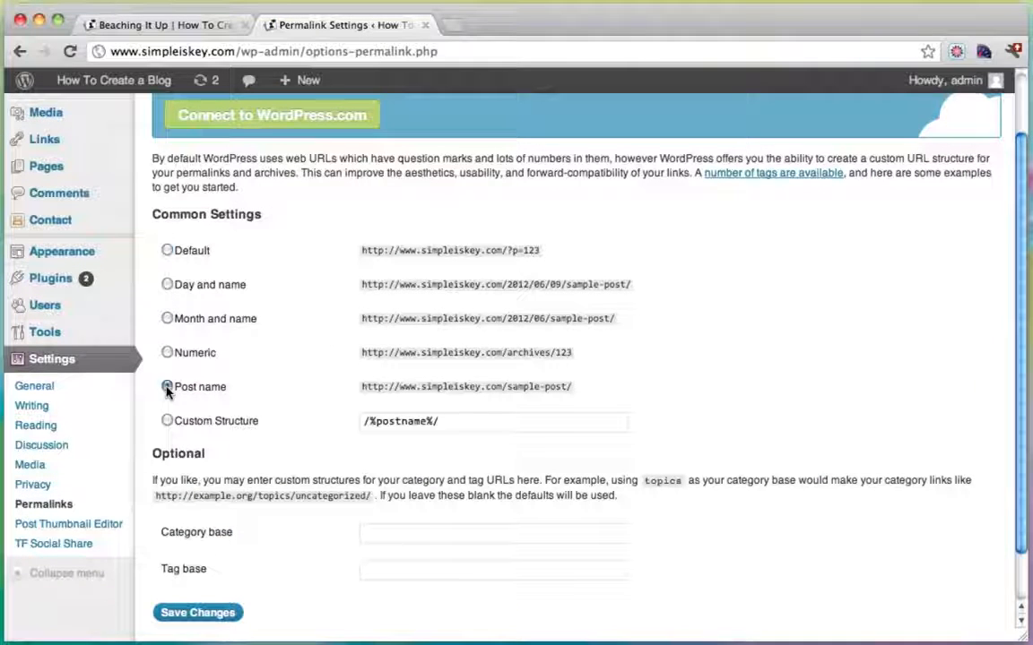
pyautogui.scroll(-2, 170, 390)
pyautogui.click(191, 556)
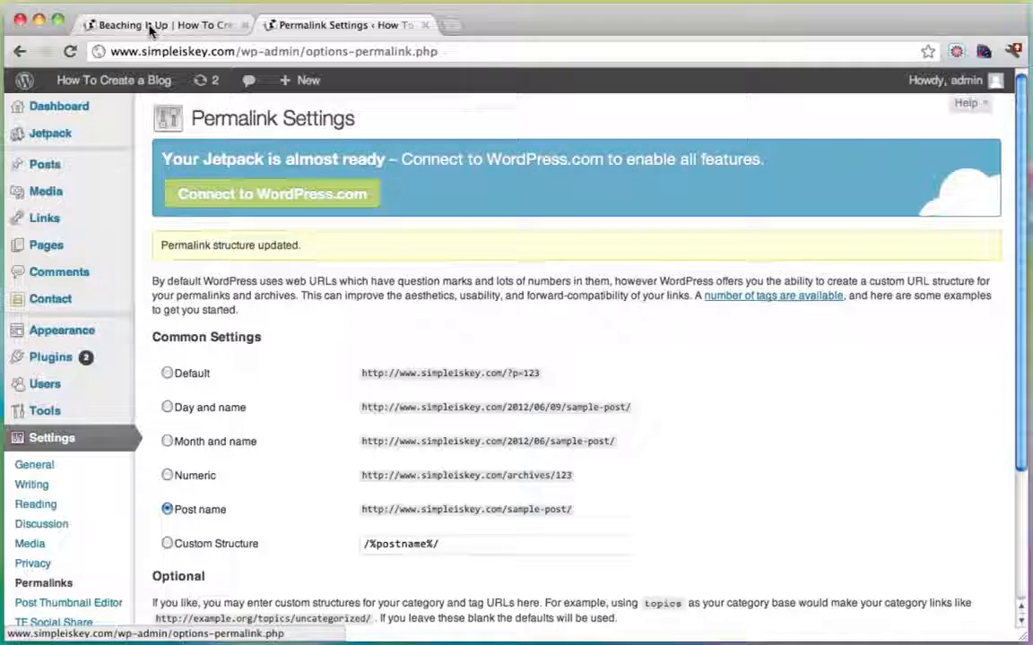
pyautogui.click(150, 26)
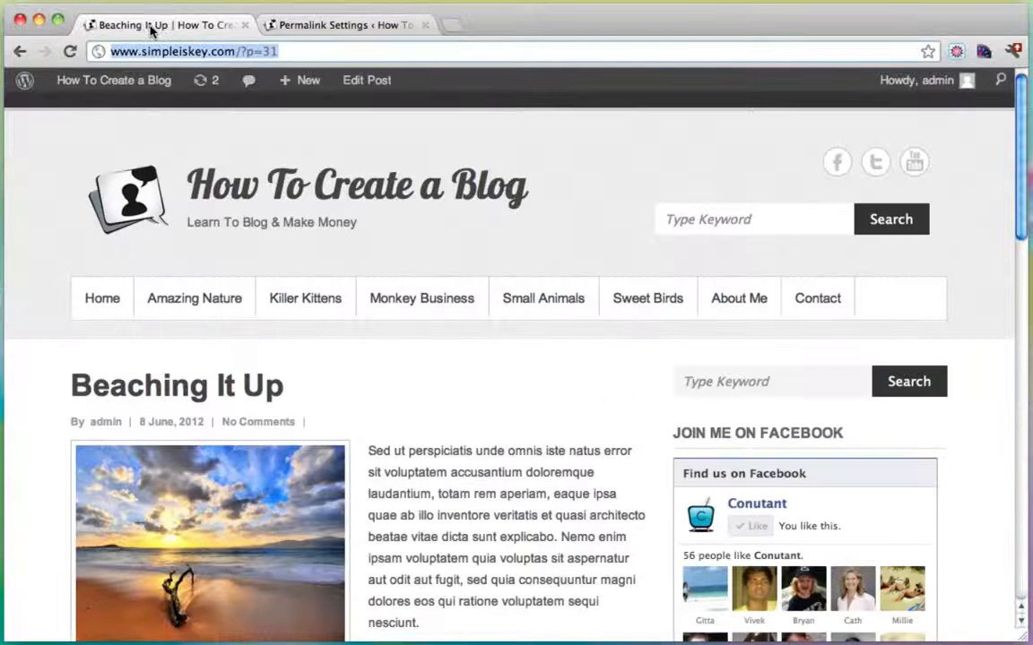
# From the dashboard, visit the site and check the Killer Kittens category's /category/killer-kittens/ address.
pyautogui.click(120, 82)
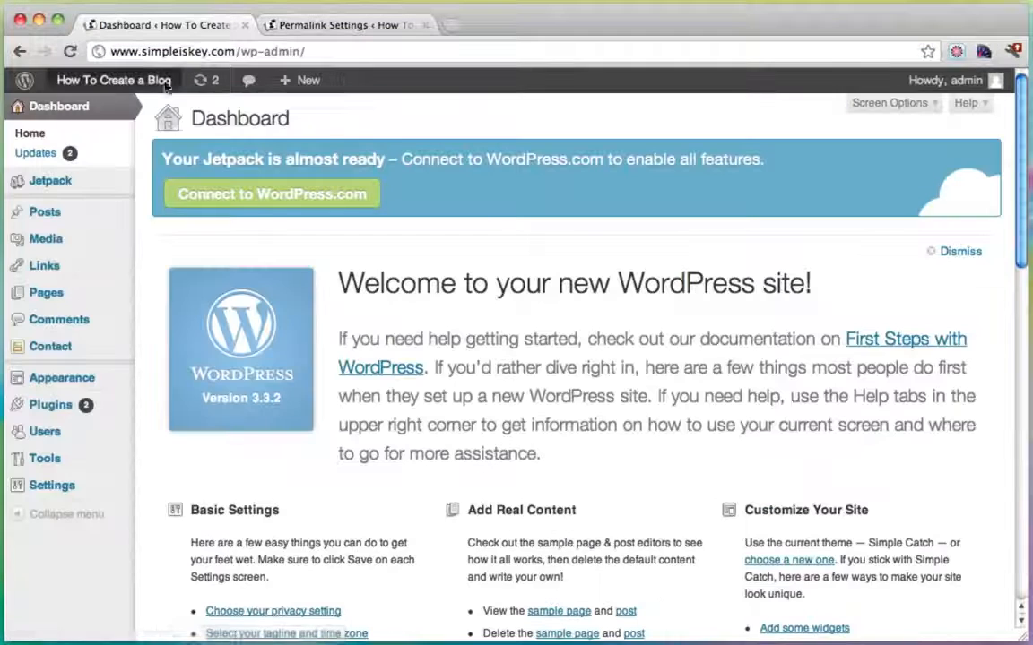
pyautogui.moveTo(117, 85)
pyautogui.click(94, 111)
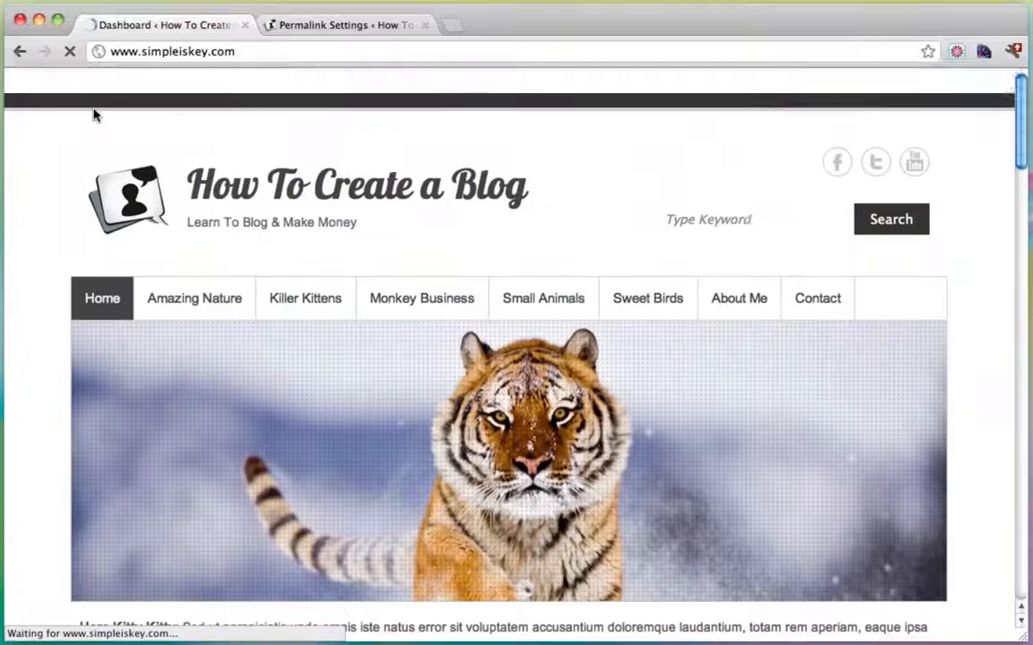
pyautogui.click(283, 309)
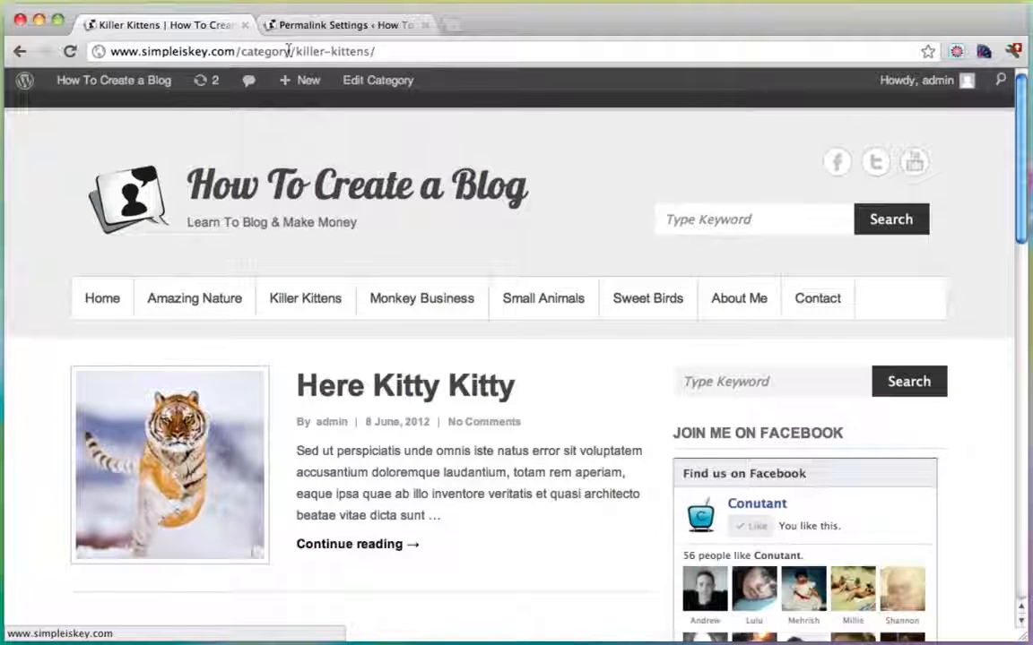
pyautogui.moveTo(241, 51); pyautogui.dragTo(394, 51)
# Open the Here Kitty Kitty post and confirm its name-based /here-kitty-kitty-2/ address.
pyautogui.click(339, 386)
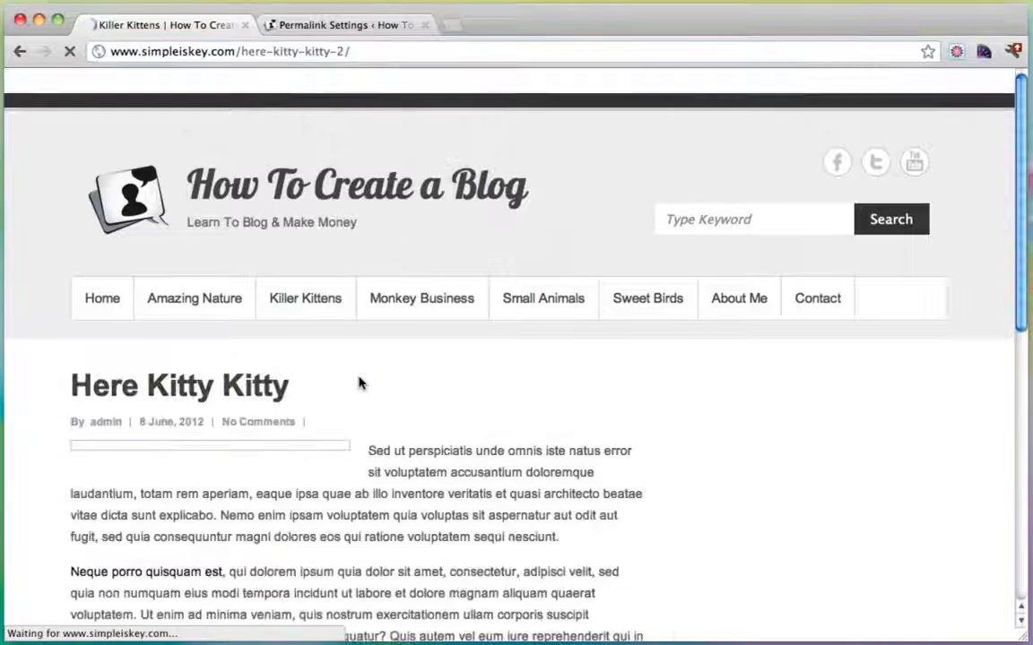
pyautogui.moveTo(242, 51); pyautogui.dragTo(347, 53)
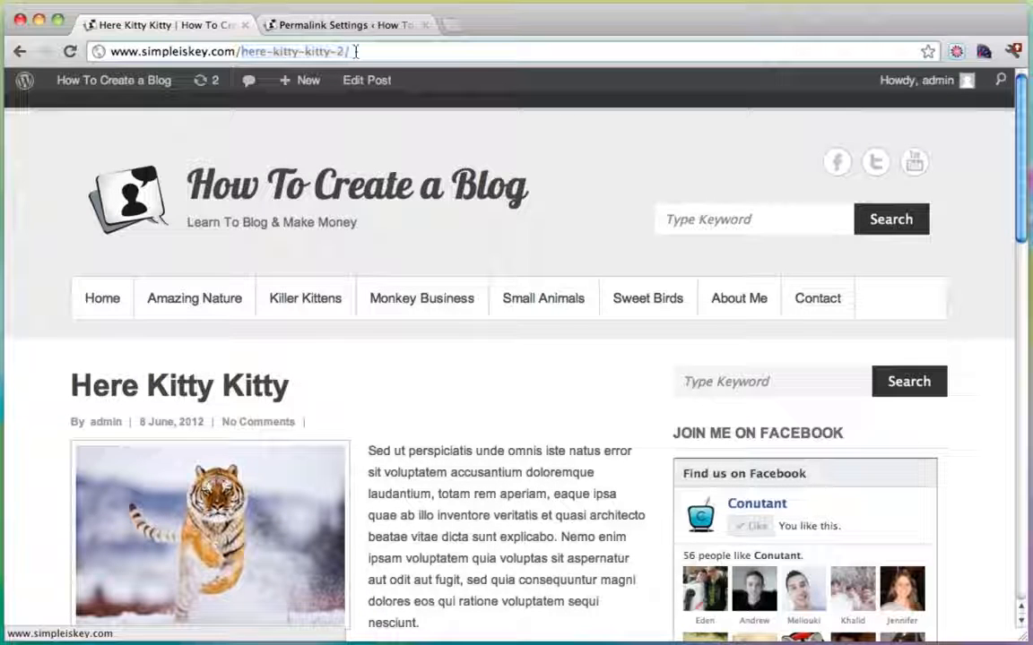
pyautogui.moveTo(355, 52); pyautogui.dragTo(251, 52)
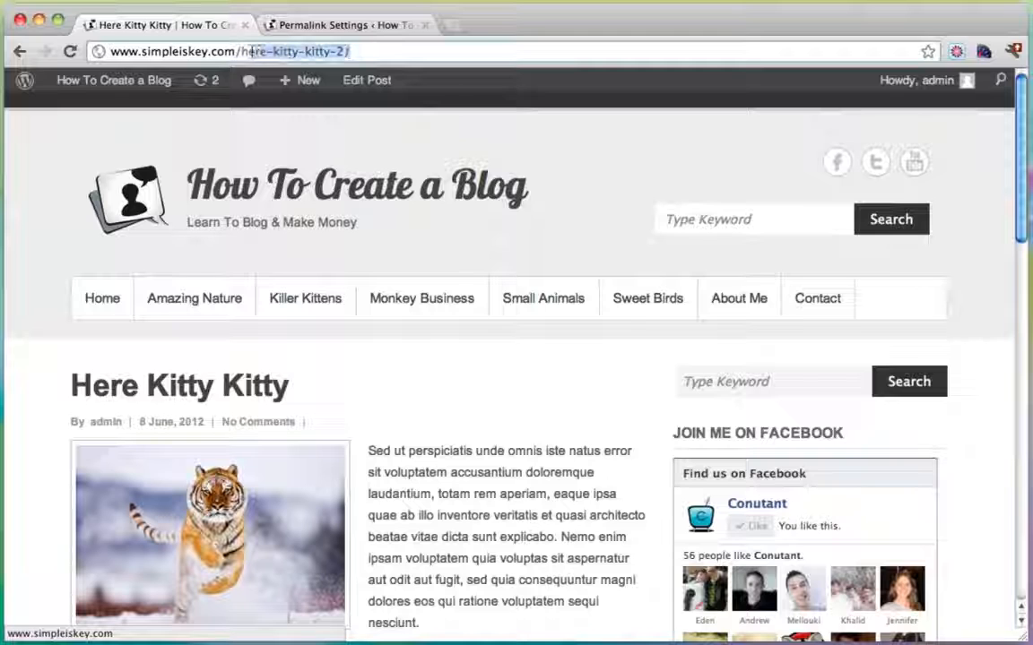
# Go back through the dashboard to the blog homepage with its image slider.
pyautogui.click(108, 88)
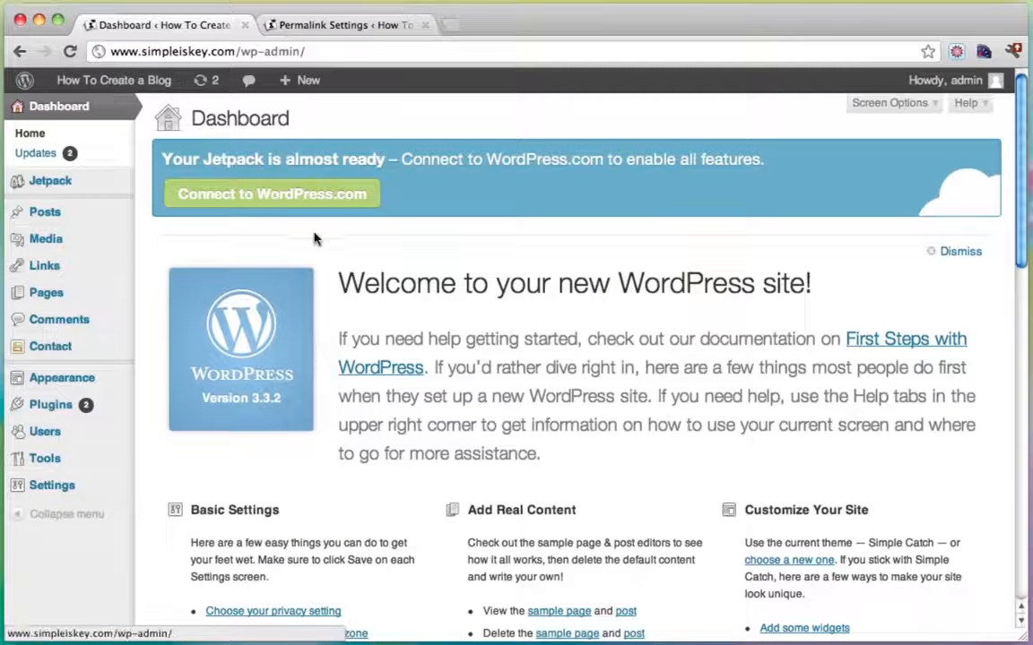
pyautogui.moveTo(80, 82)
pyautogui.click(76, 106)
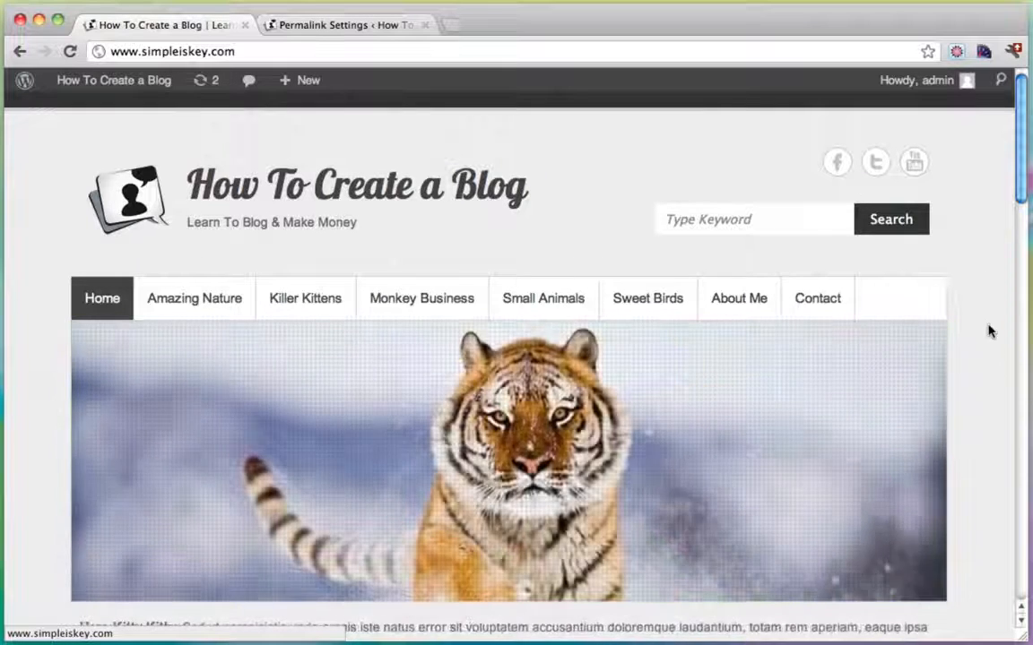
pyautogui.scroll(-5, 990, 332)
pyautogui.scroll(-9, 990, 332)
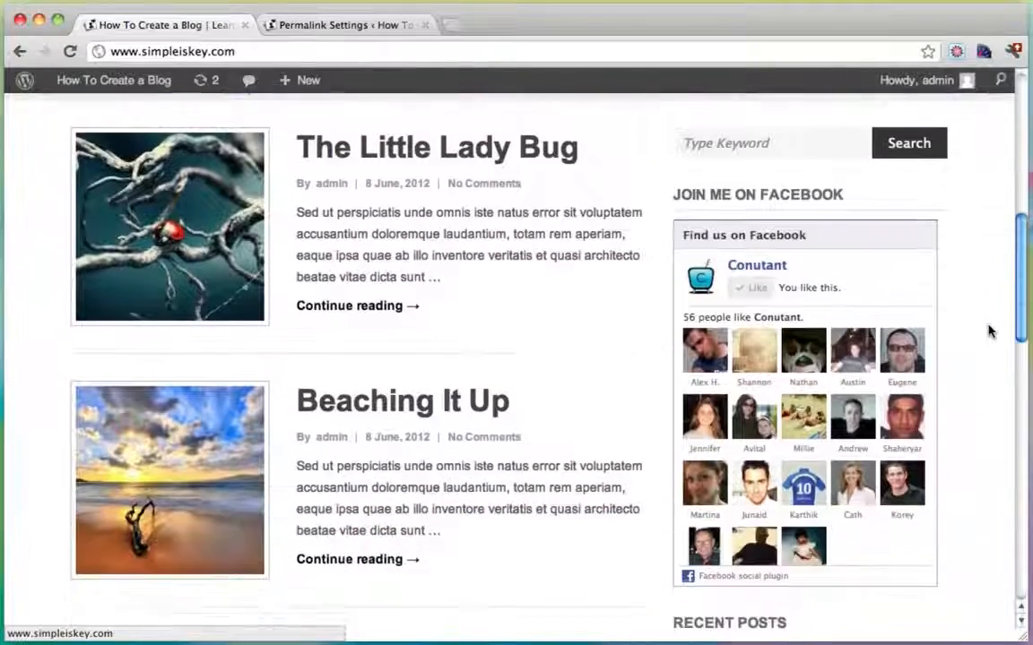
pyautogui.scroll(3, 990, 332)
pyautogui.scroll(-8, 990, 332)
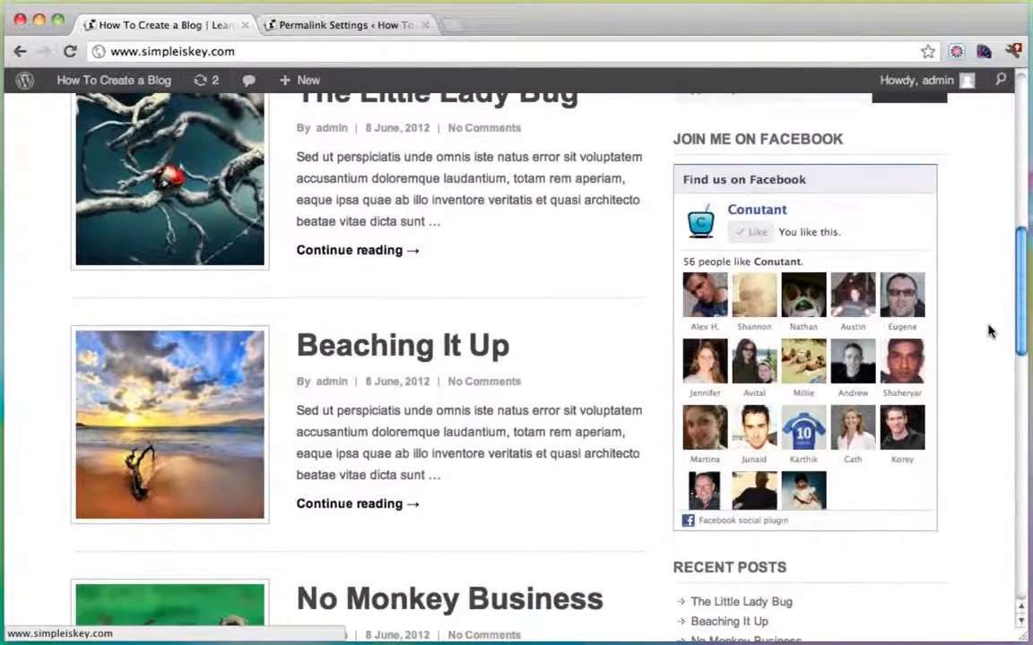
pyautogui.scroll(-16, 990, 332)
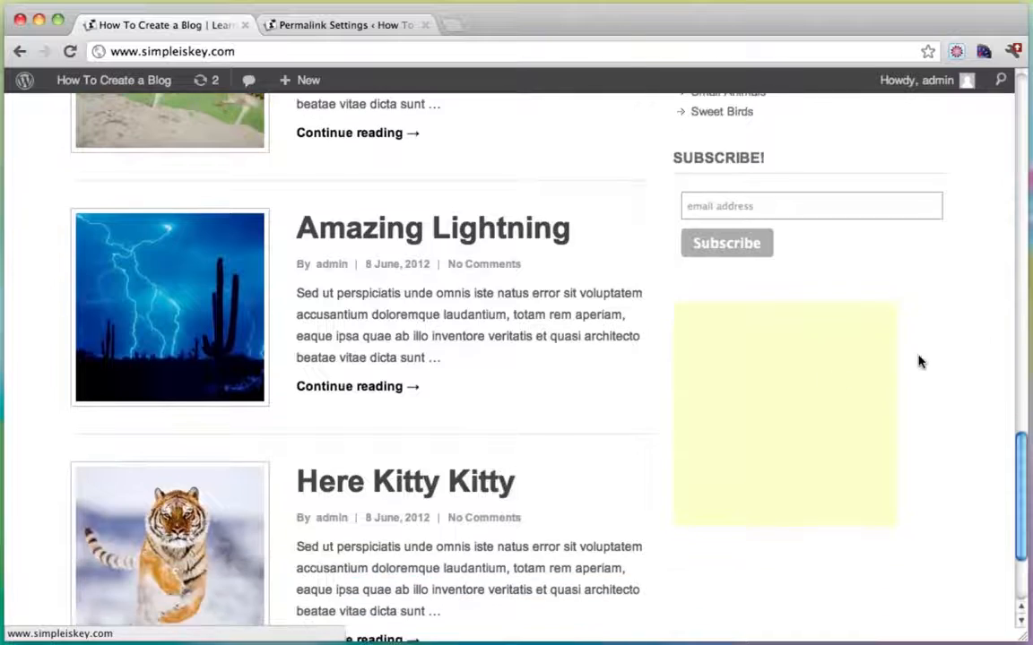
pyautogui.scroll(2, 924, 362)
pyautogui.scroll(9, 818, 330)
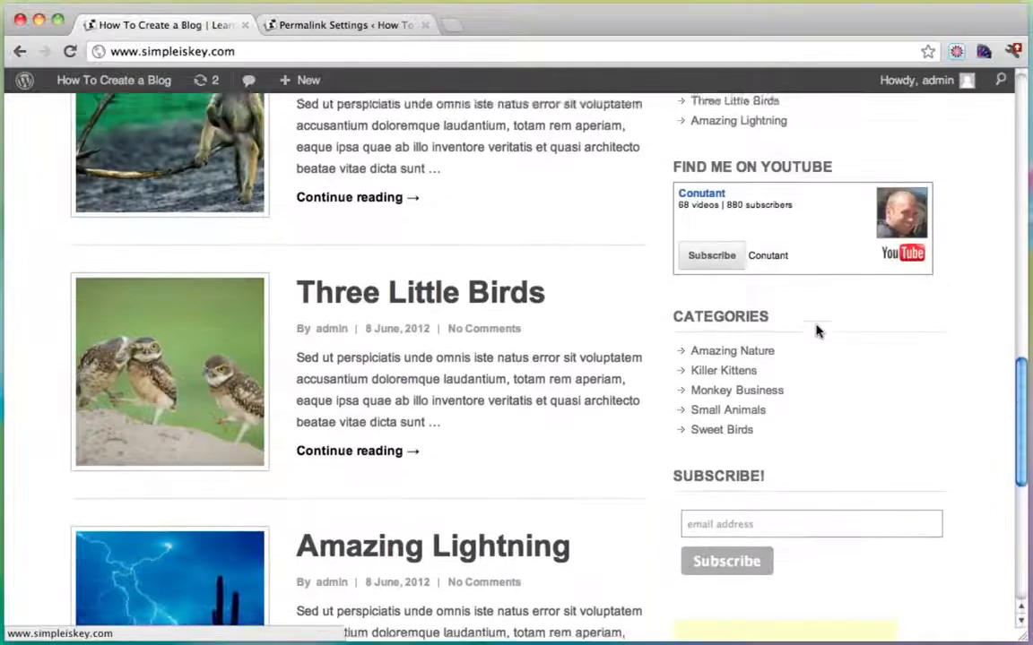
pyautogui.scroll(8, 819, 331)
pyautogui.scroll(5, 444, 394)
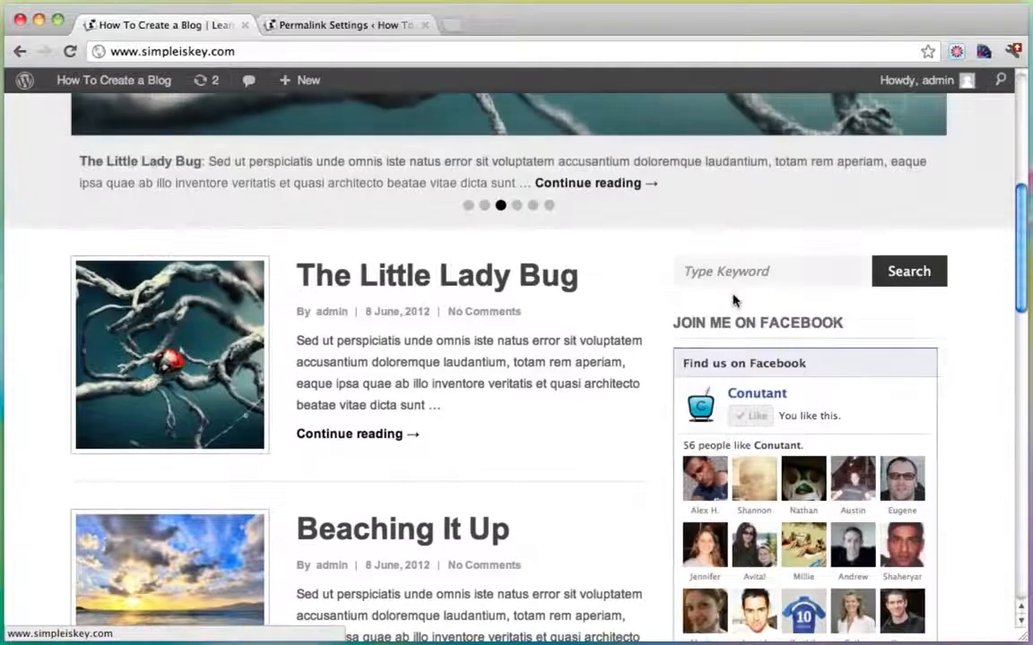
pyautogui.scroll(10, 444, 394)
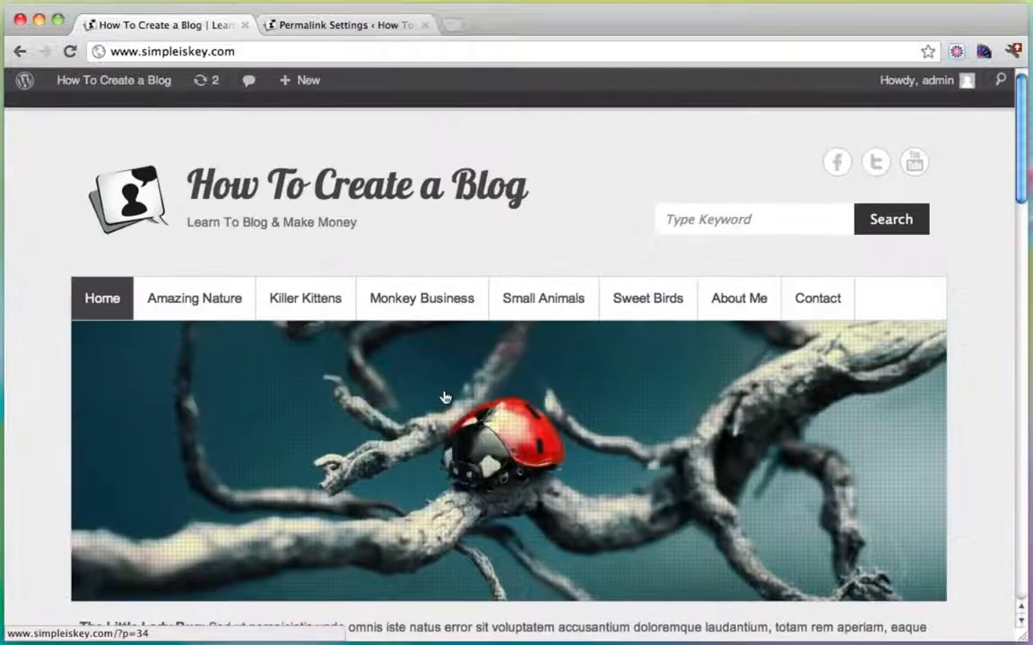